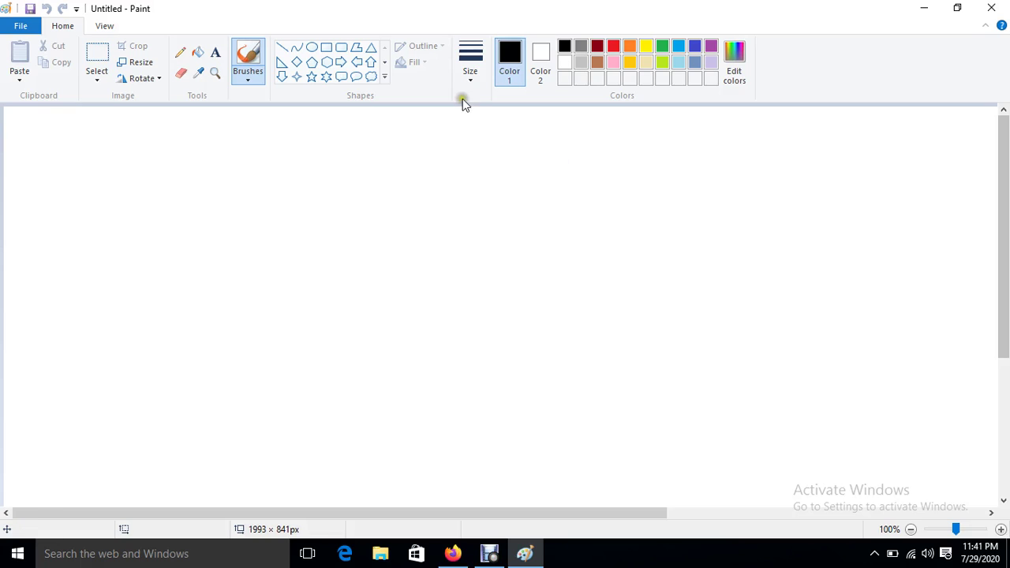
Step: Add the title 'DevOPS Project' near the top centre of the canvas
{"action": "left_click", "coordinate": [216, 52]}
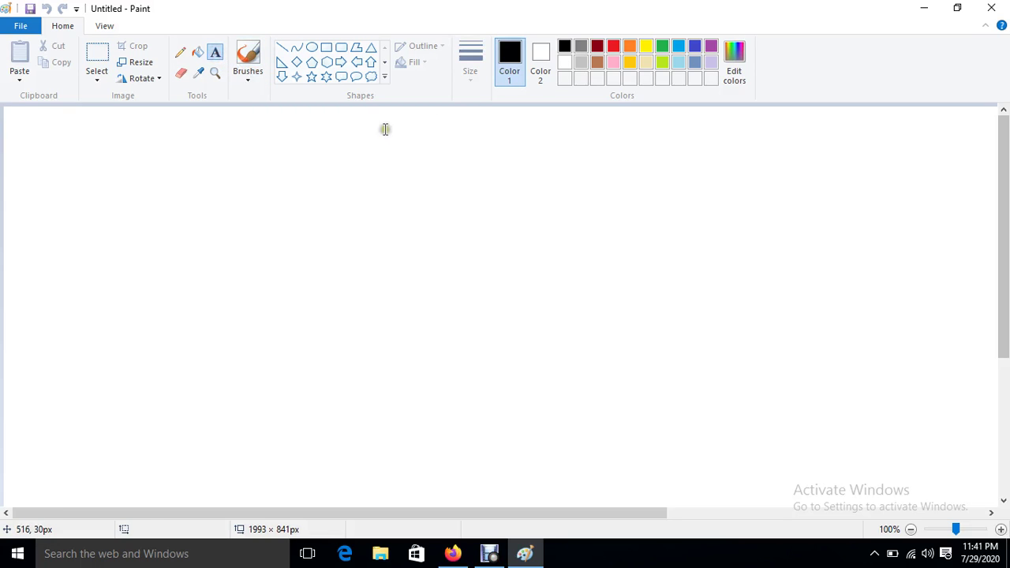
{"action": "left_click_drag", "start_coordinate": [385, 129], "coordinate": [529, 156]}
{"action": "type", "text": "D"}
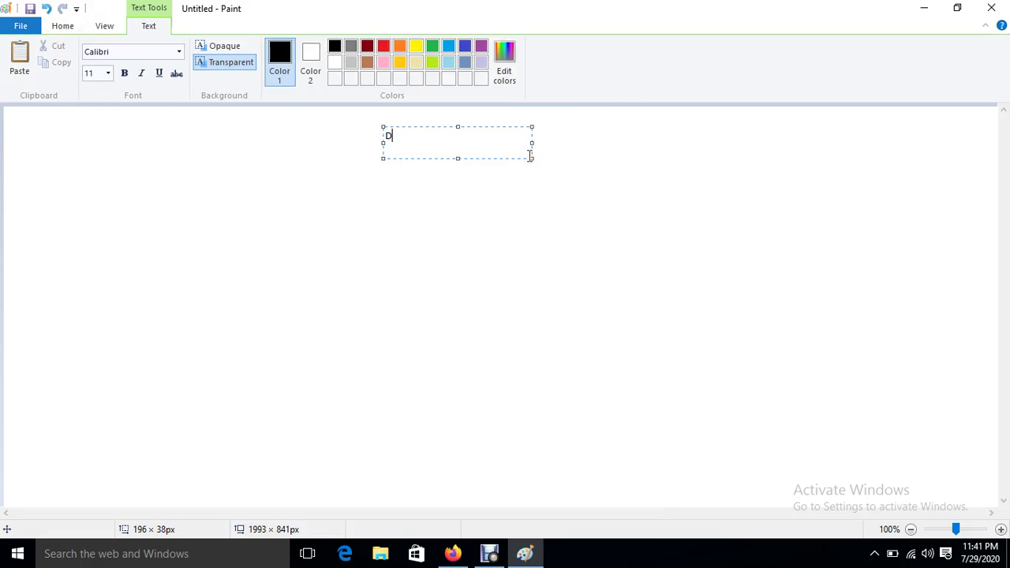
{"action": "type", "text": "evOPS Project"}
{"action": "left_click", "coordinate": [157, 312]}
Step: Draw a rectangle at the bottom left and label it 'Developer'
{"action": "left_click", "coordinate": [326, 47]}
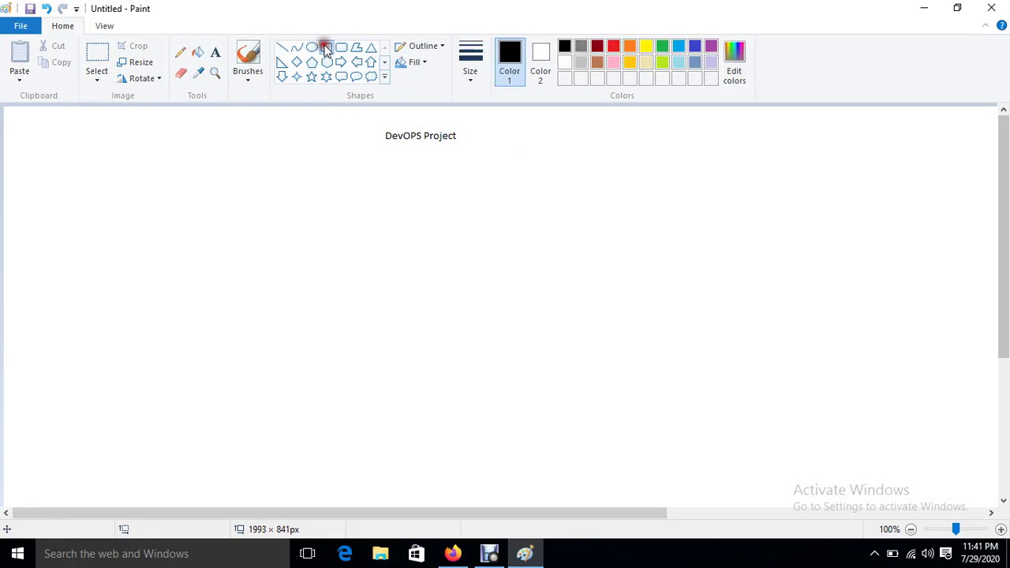
{"action": "left_click_drag", "start_coordinate": [52, 415], "coordinate": [222, 493]}
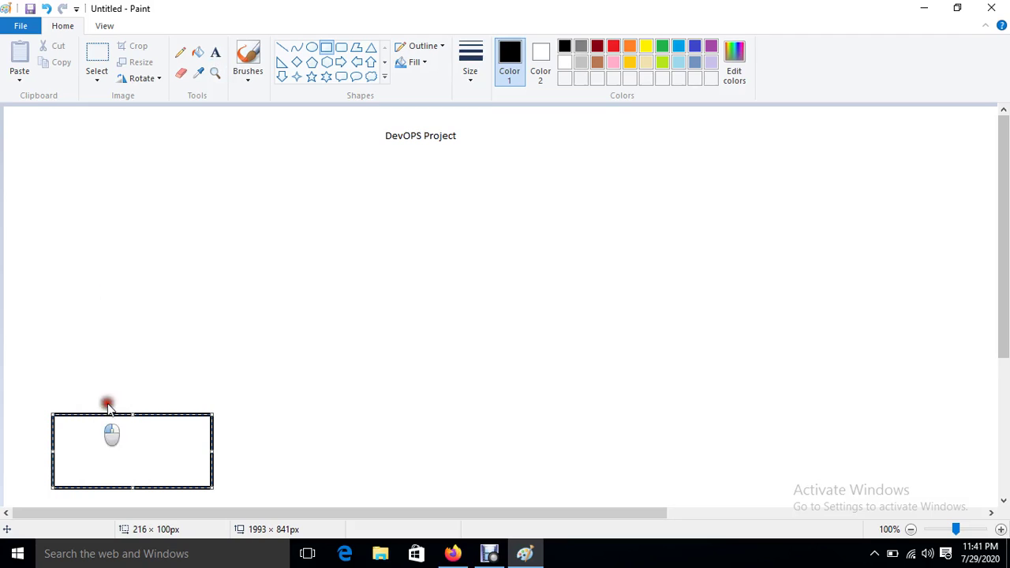
{"action": "left_click", "coordinate": [157, 326]}
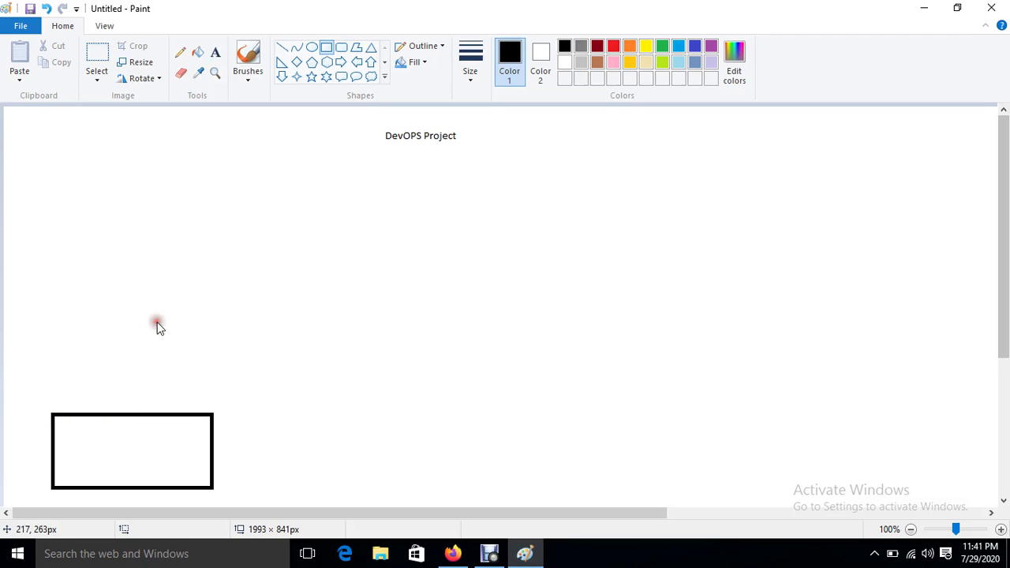
{"action": "left_click", "coordinate": [216, 52]}
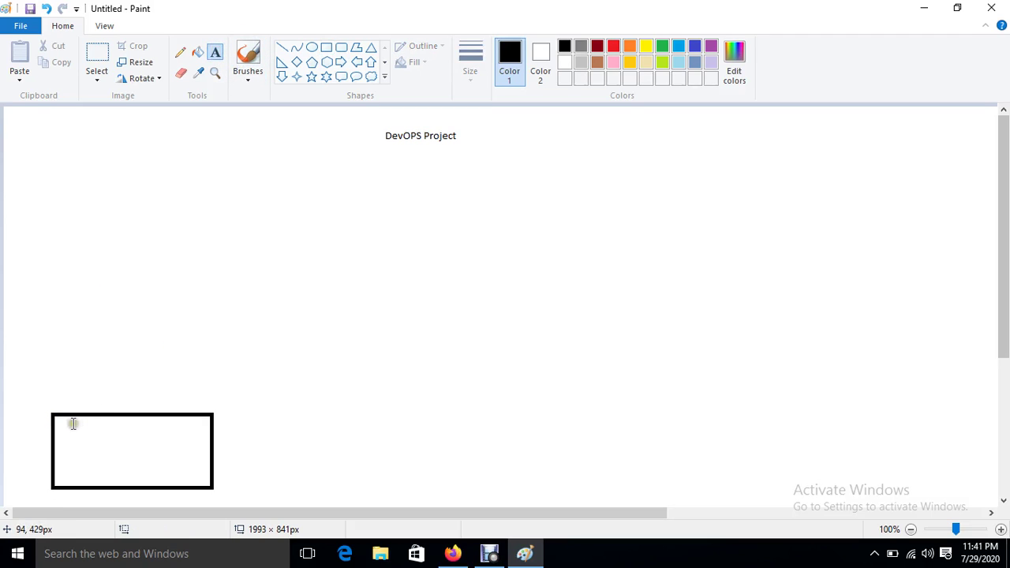
{"action": "left_click_drag", "start_coordinate": [68, 424], "coordinate": [188, 451]}
{"action": "type", "text": "De"}
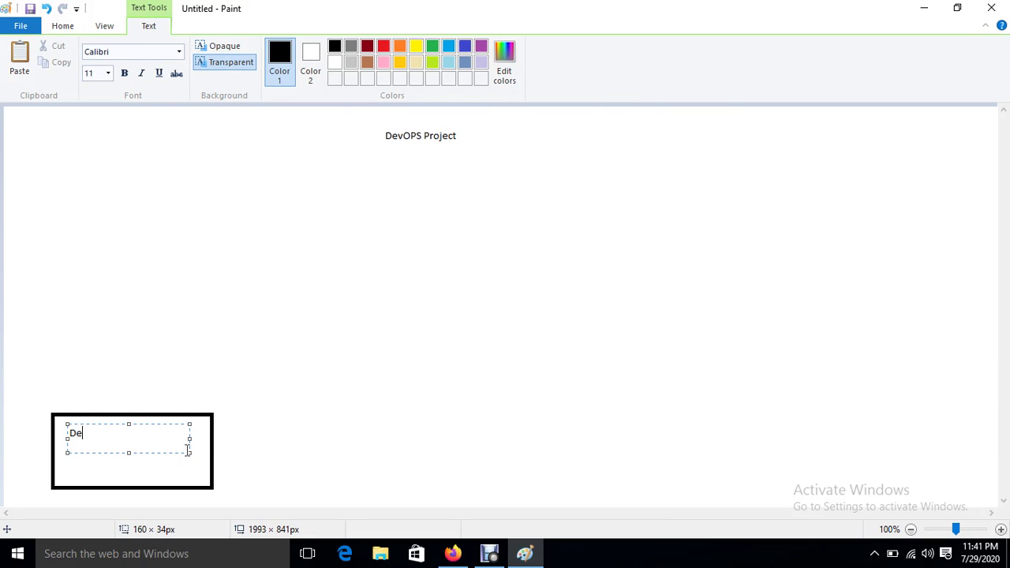
{"action": "type", "text": "veloper"}
{"action": "left_click", "coordinate": [322, 381]}
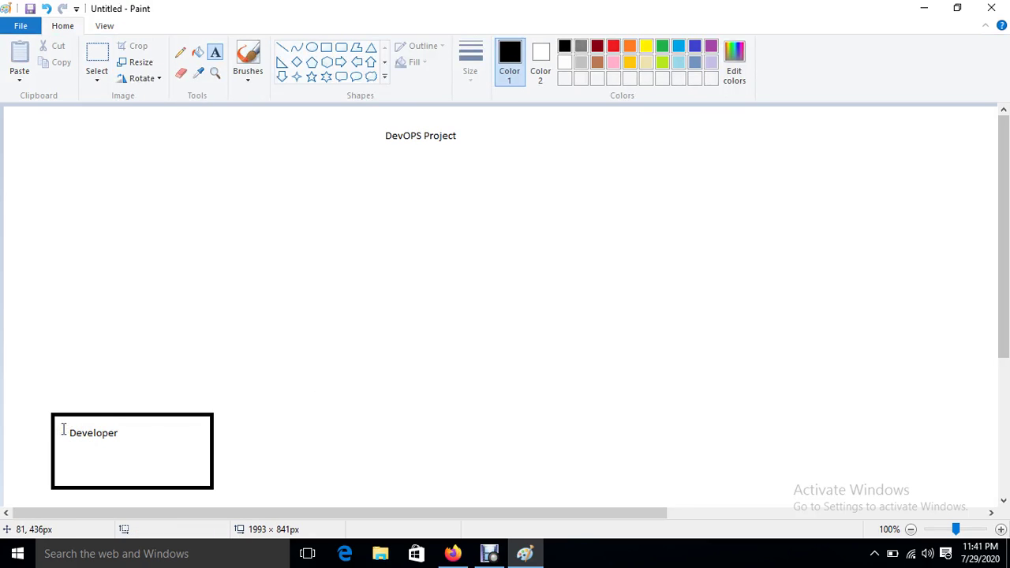
{"action": "left_click", "coordinate": [327, 48]}
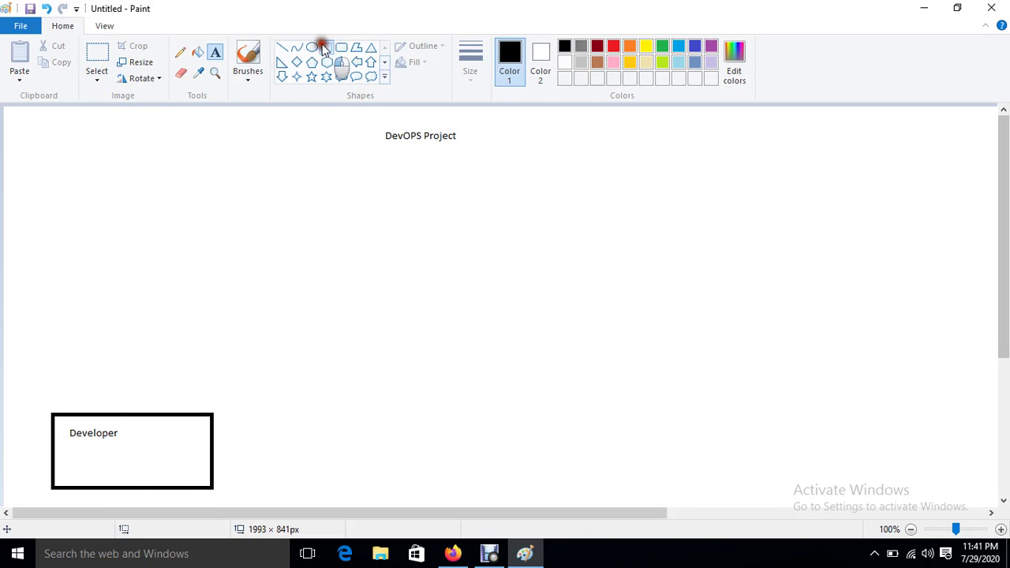
Step: Draw a rectangle above the Developer box, redrawing it once, and label it 'GIT-HUB'
{"action": "left_click", "coordinate": [324, 48]}
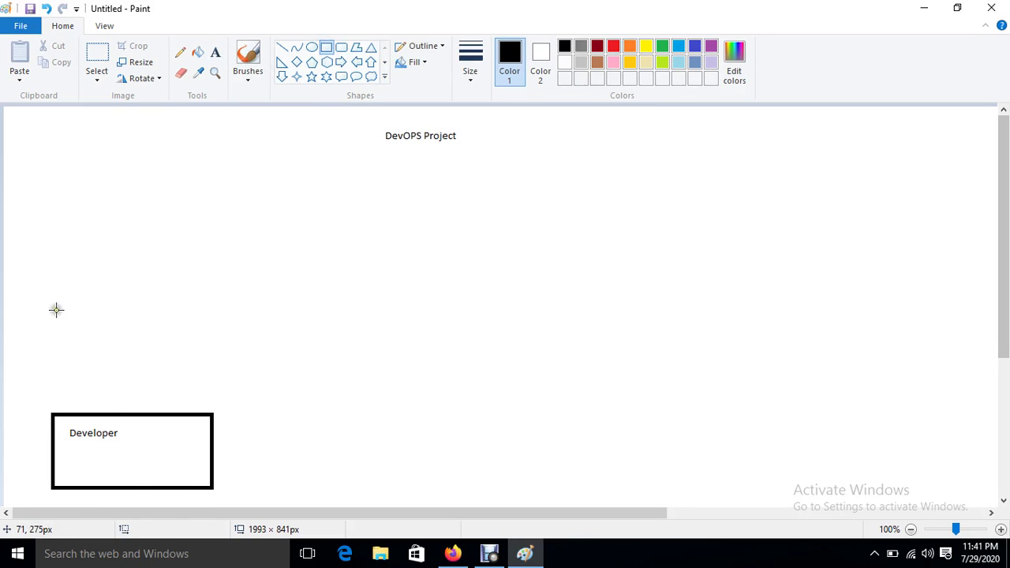
{"action": "left_click_drag", "start_coordinate": [56, 309], "coordinate": [213, 393]}
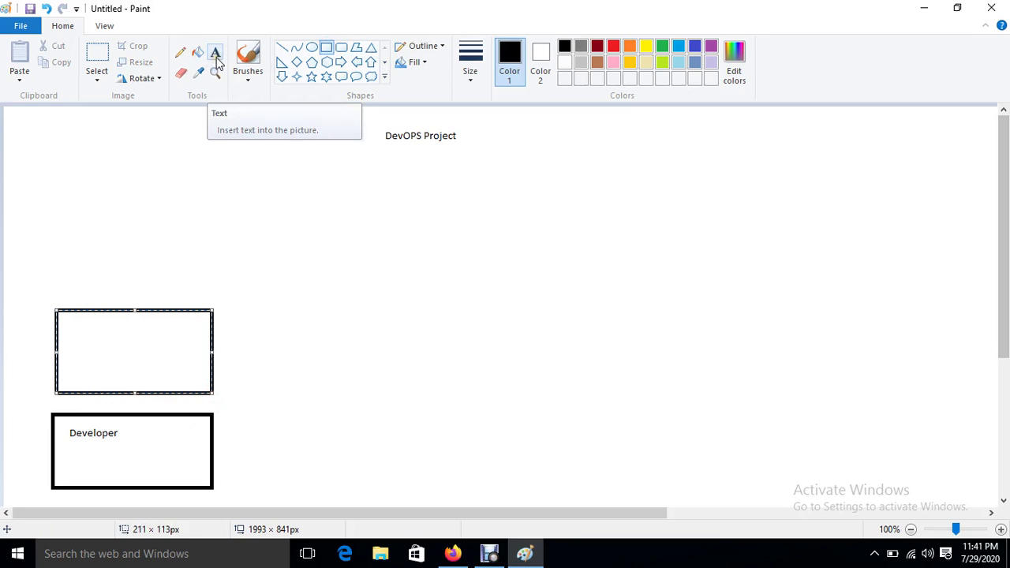
{"action": "key", "text": "ctrl+z"}
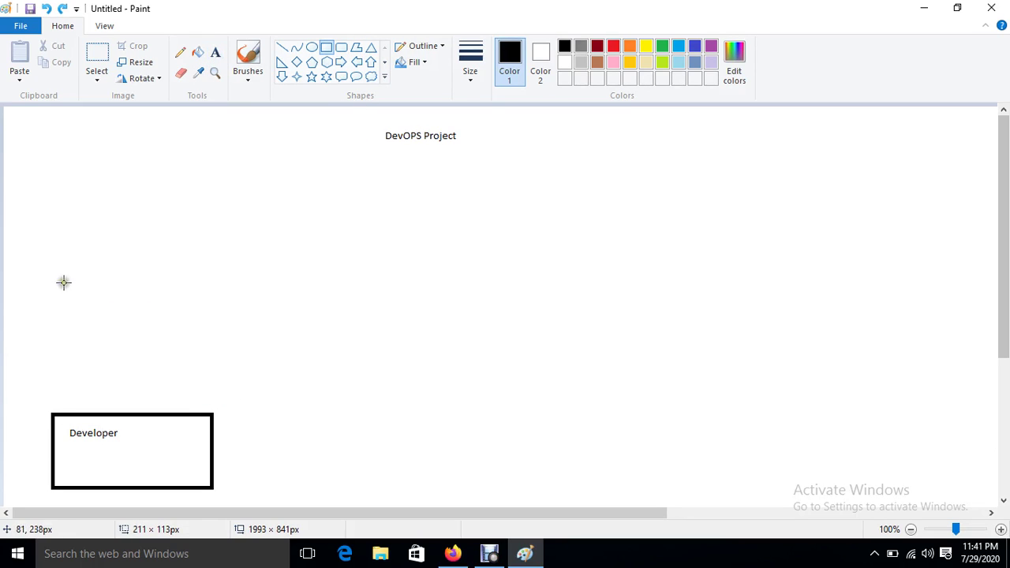
{"action": "left_click_drag", "start_coordinate": [64, 283], "coordinate": [229, 386]}
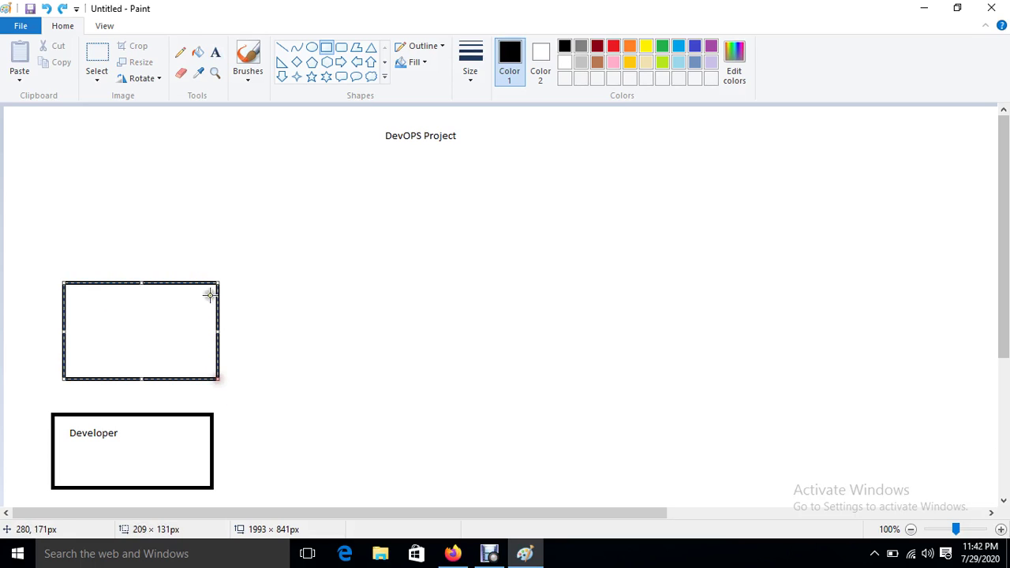
{"action": "left_click", "coordinate": [215, 52]}
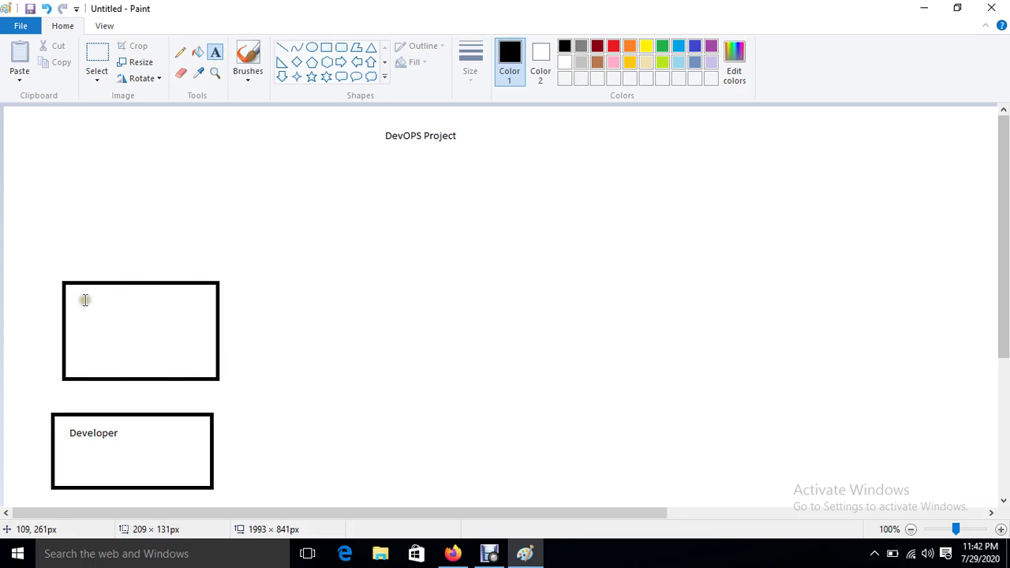
{"action": "left_click_drag", "start_coordinate": [82, 294], "coordinate": [199, 337]}
{"action": "type", "text": "GI"}
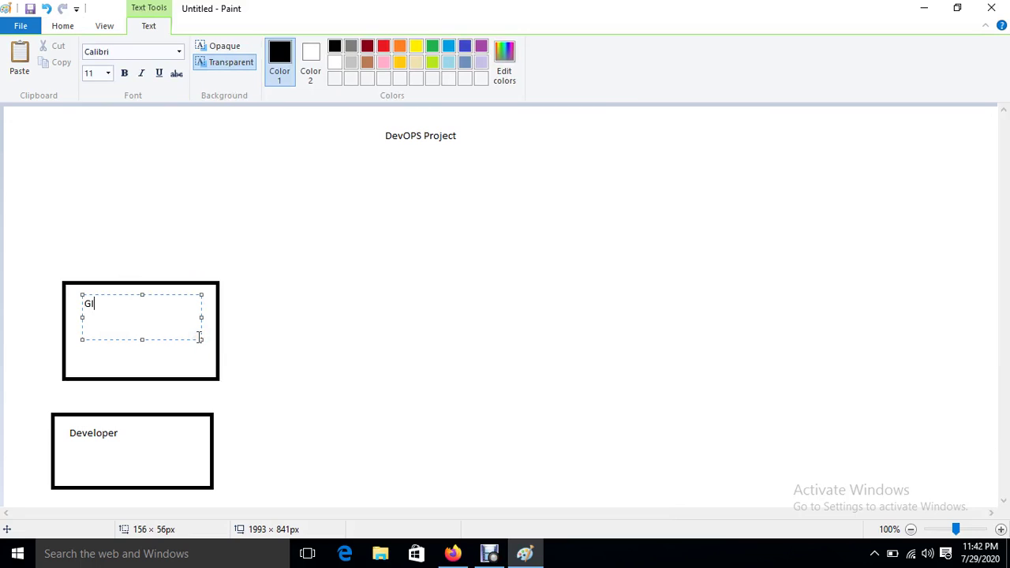
{"action": "type", "text": "T-HUB"}
{"action": "left_click", "coordinate": [493, 252]}
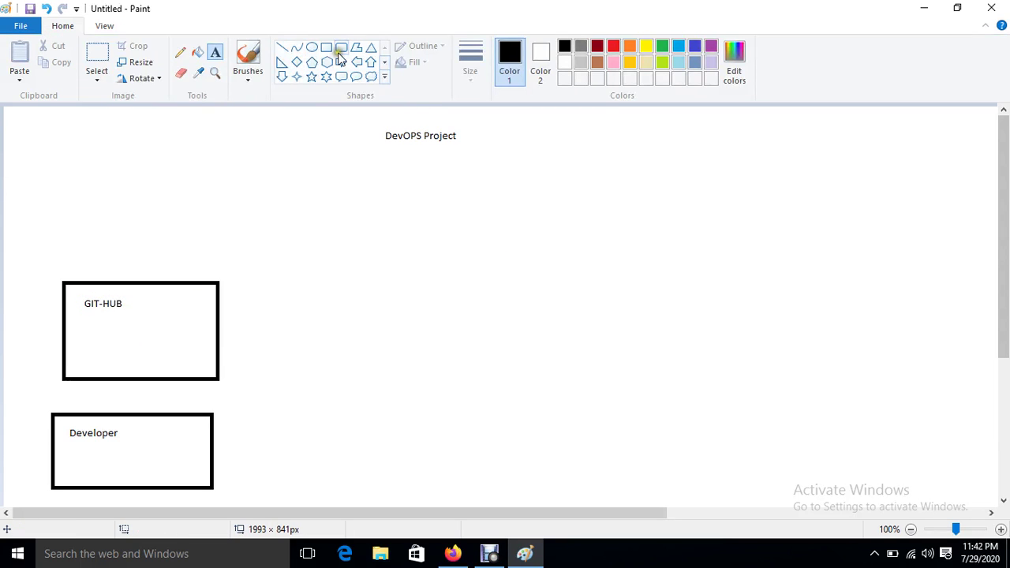
Step: Draw a rectangle right of GIT-HUB and label it 'Jenkins-Server'
{"action": "left_click", "coordinate": [326, 47]}
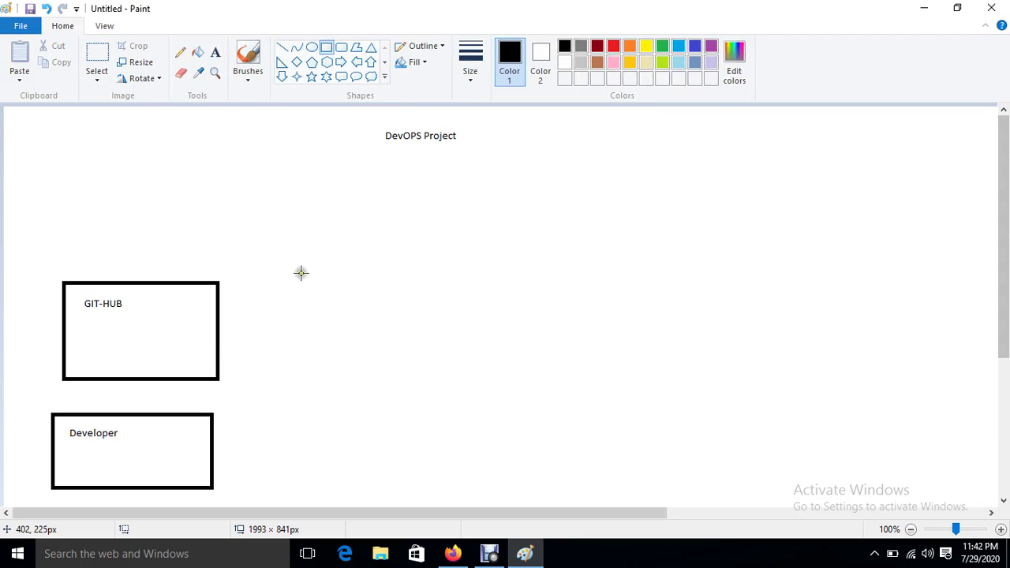
{"action": "left_click_drag", "start_coordinate": [301, 273], "coordinate": [440, 364]}
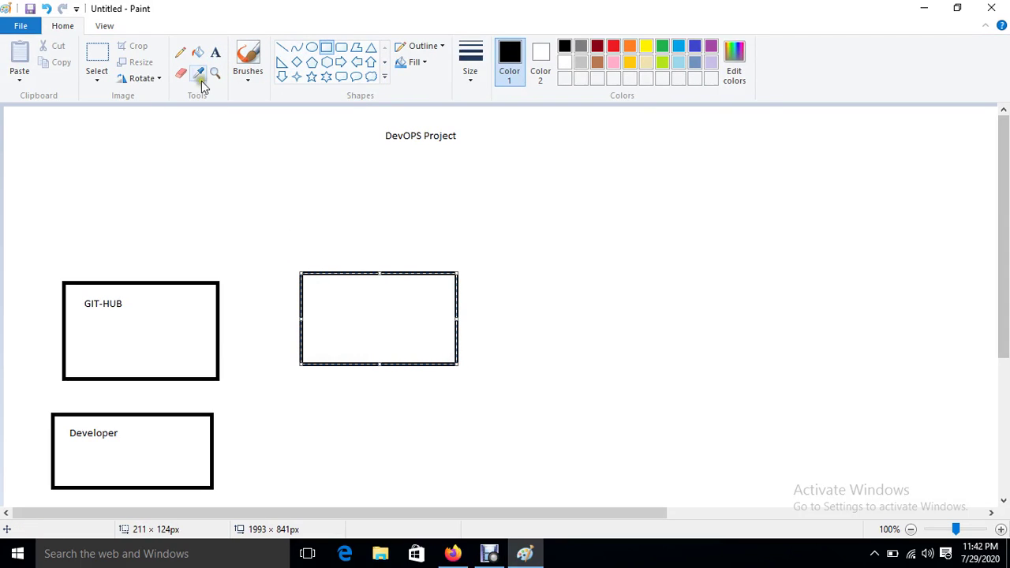
{"action": "left_click", "coordinate": [215, 52]}
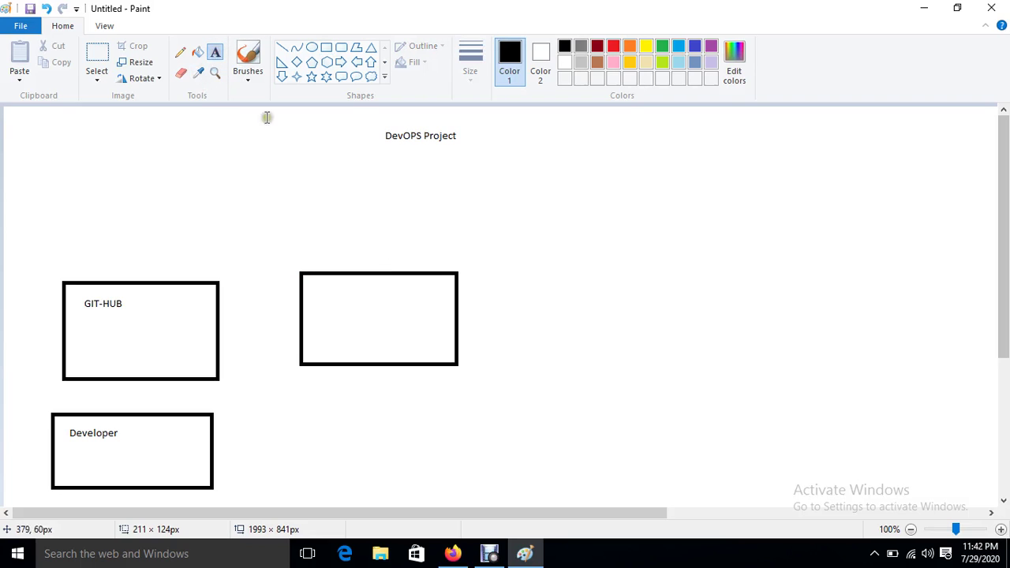
{"action": "left_click_drag", "start_coordinate": [324, 284], "coordinate": [439, 321]}
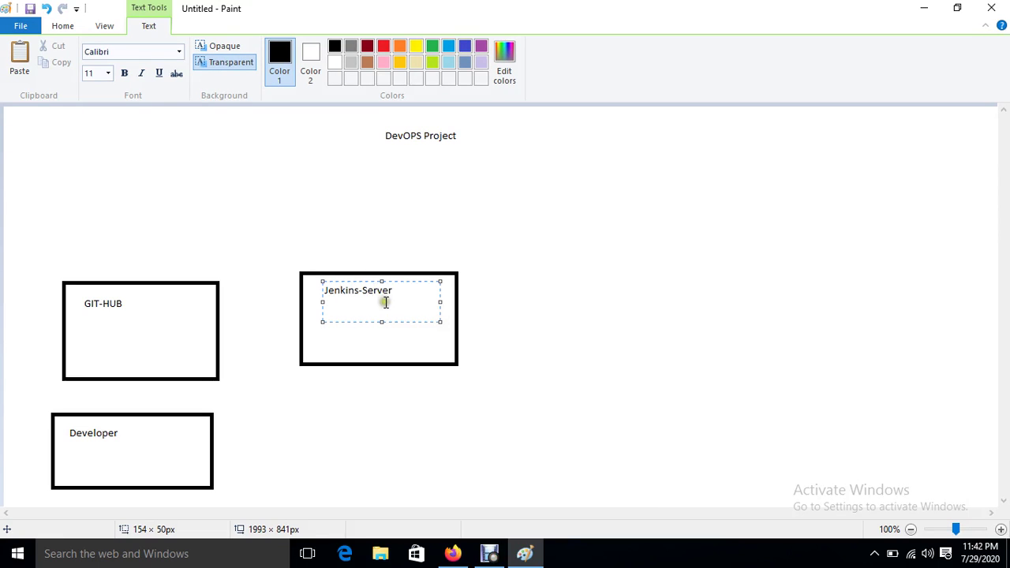
{"action": "left_click", "coordinate": [347, 213]}
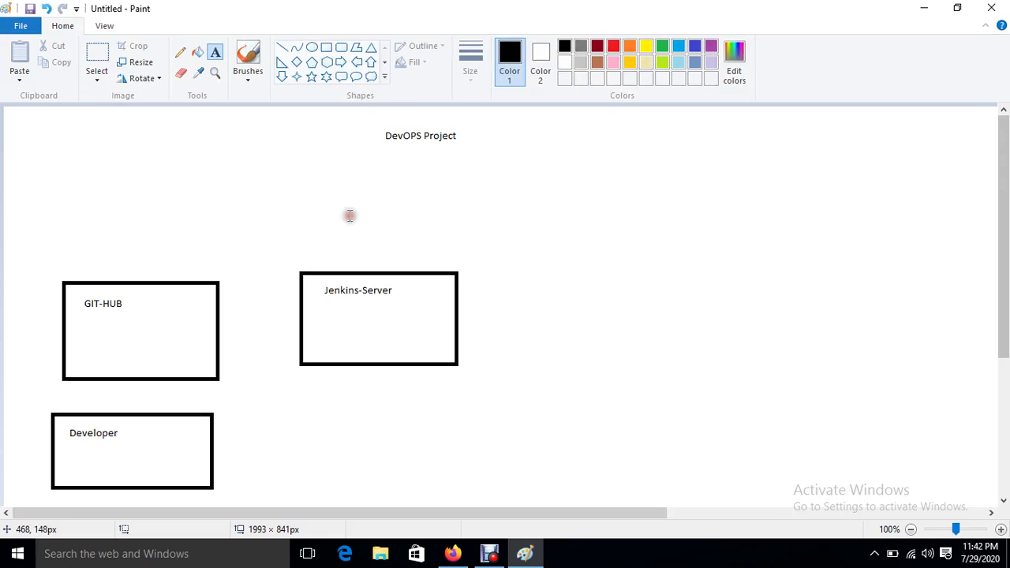
Step: Draw and label an 'Ansible-Server' box right of Jenkins-Server, then draw a smaller far-right box
{"action": "left_click", "coordinate": [326, 47]}
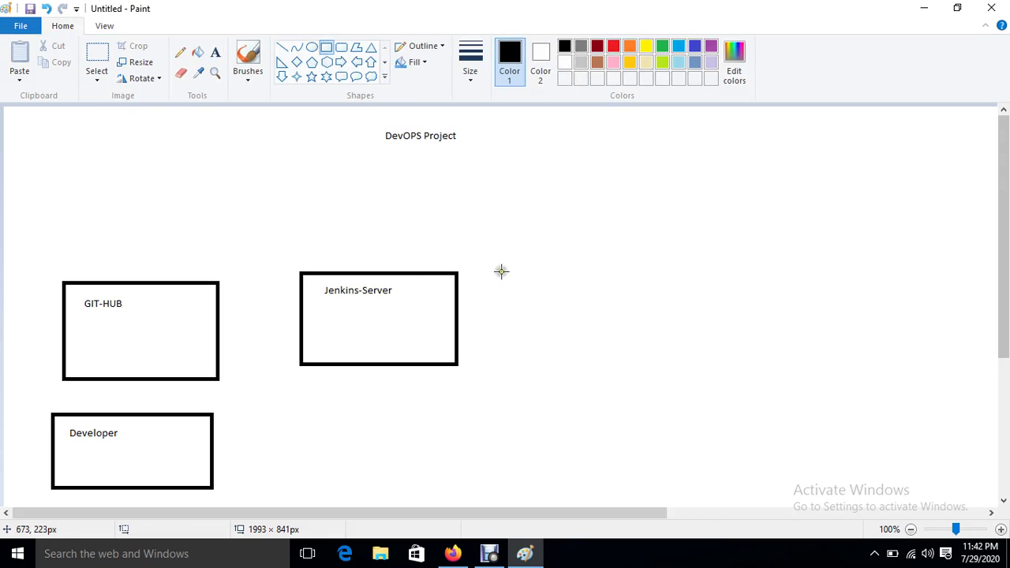
{"action": "mouse_move", "coordinate": [502, 267]}
{"action": "left_mouse_down"}
{"action": "mouse_move", "coordinate": [644, 361]}
{"action": "mouse_move", "coordinate": [661, 359]}
{"action": "left_mouse_up"}
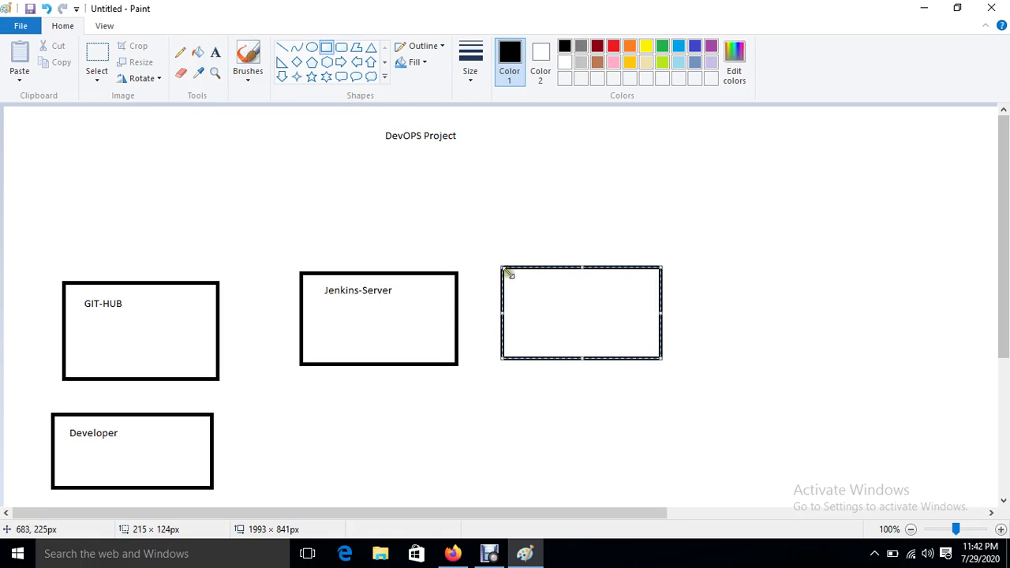
{"action": "left_click", "coordinate": [214, 54]}
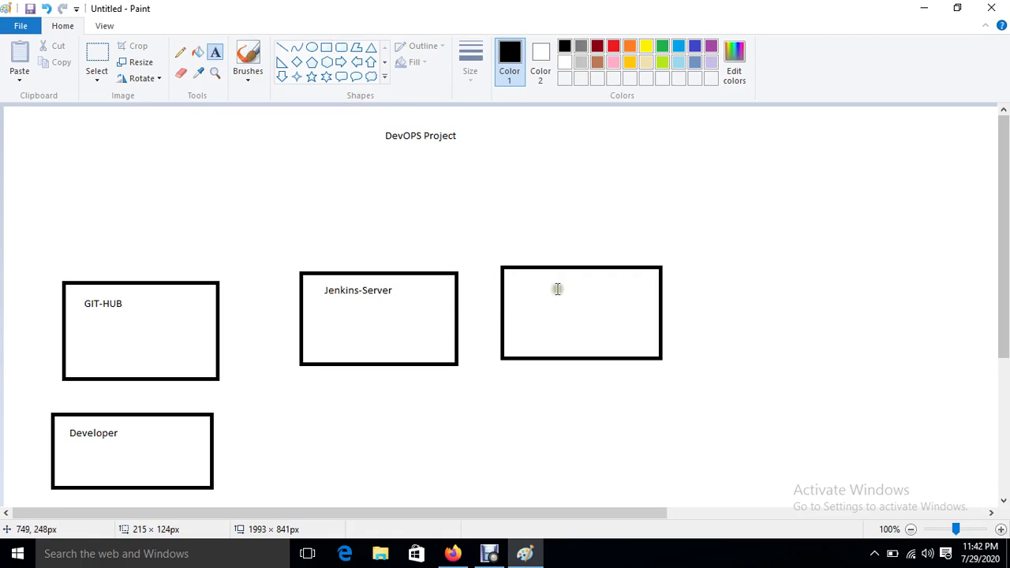
{"action": "left_click_drag", "start_coordinate": [525, 277], "coordinate": [632, 326]}
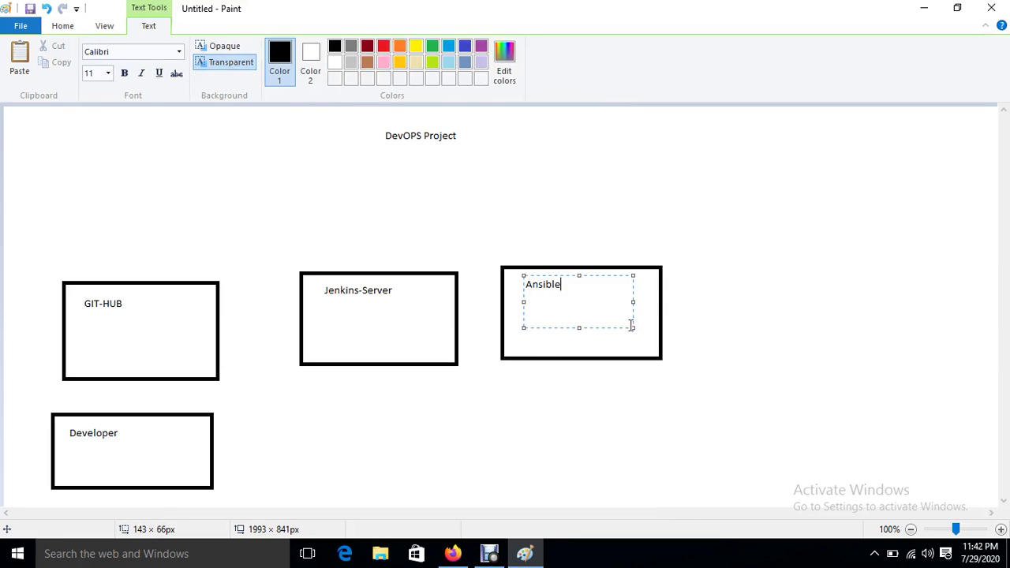
{"action": "type", "text": "Ansible-Server"}
{"action": "left_click", "coordinate": [536, 219]}
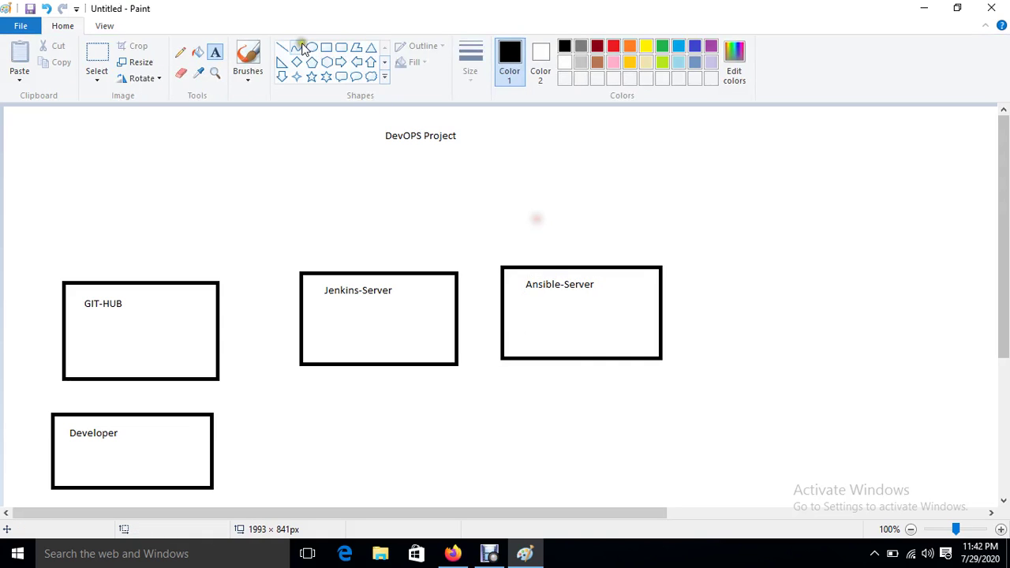
{"action": "left_click", "coordinate": [326, 49]}
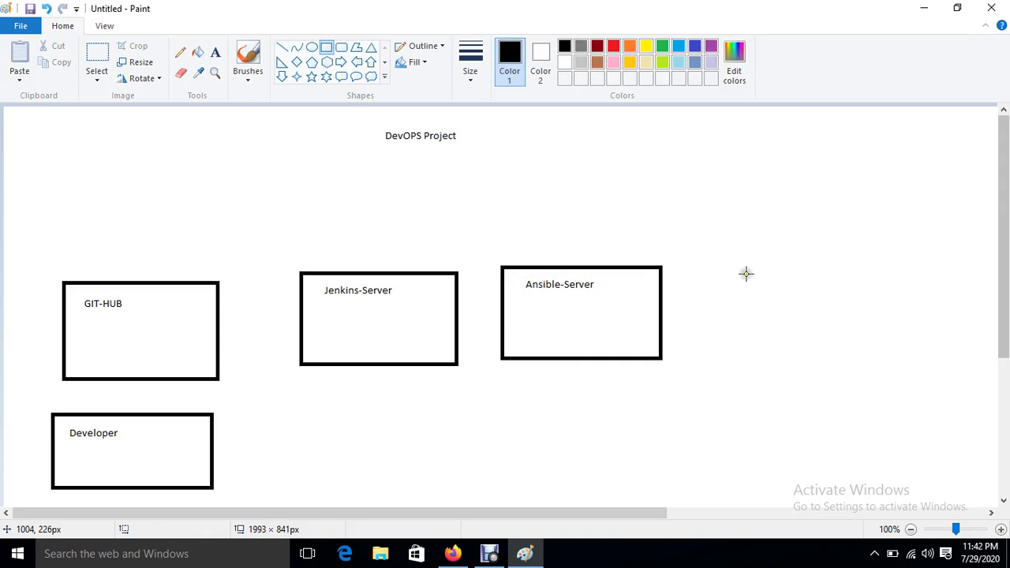
{"action": "left_click_drag", "start_coordinate": [746, 273], "coordinate": [848, 350]}
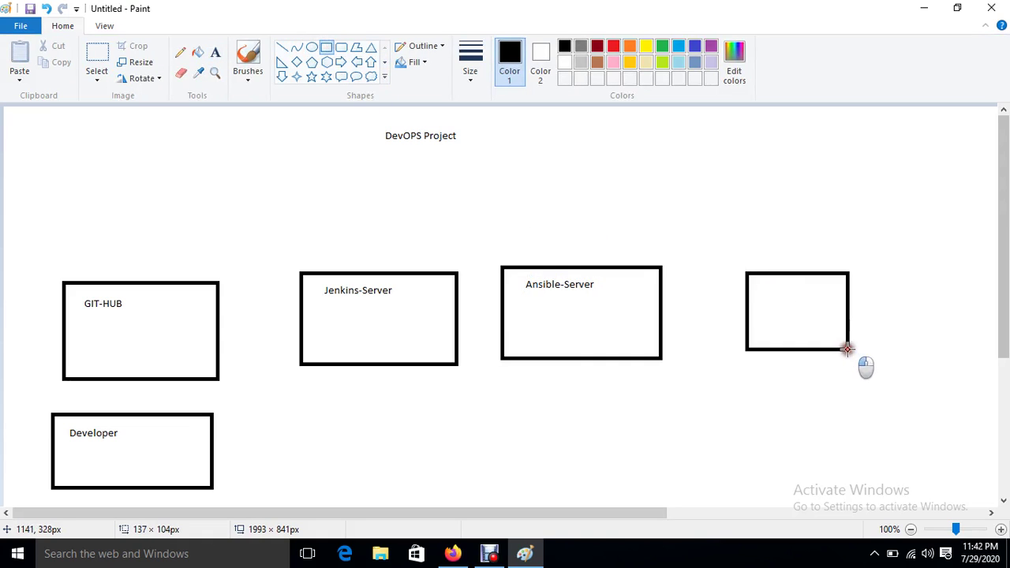
Step: Label the smaller far-right box 'Web-Server'
{"action": "left_click", "coordinate": [215, 55]}
{"action": "left_click_drag", "start_coordinate": [762, 282], "coordinate": [824, 315]}
{"action": "type", "text": "Web-Server"}
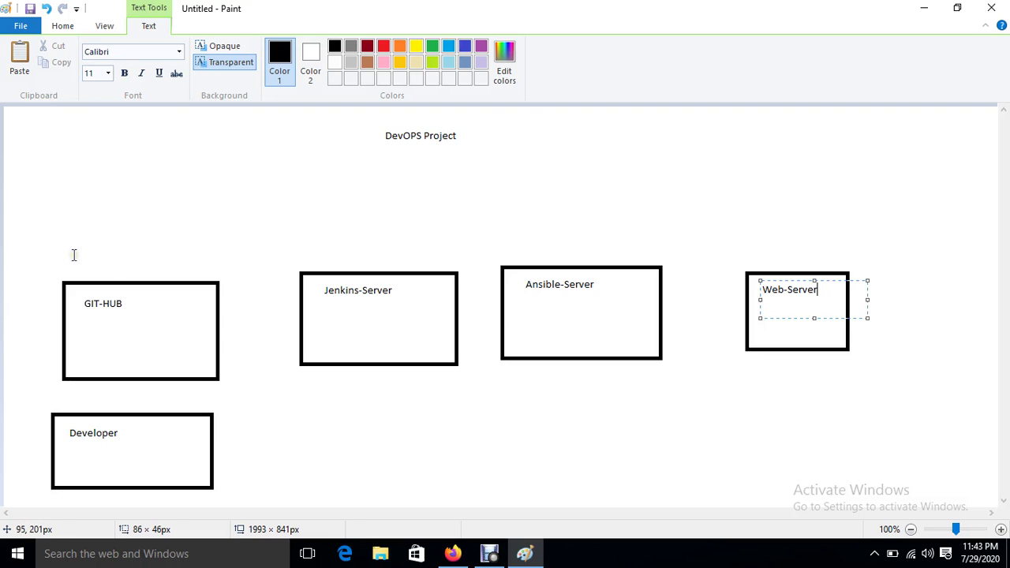
{"action": "left_click_drag", "start_coordinate": [42, 403], "coordinate": [190, 475]}
Step: Drag across the GIT-HUB, Jenkins-Server, Ansible-Server and Web-Server box areas in turn
{"action": "left_click_drag", "start_coordinate": [25, 268], "coordinate": [218, 379]}
{"action": "left_click_drag", "start_coordinate": [262, 256], "coordinate": [442, 374]}
{"action": "left_click_drag", "start_coordinate": [498, 246], "coordinate": [673, 375]}
{"action": "left_click_drag", "start_coordinate": [728, 243], "coordinate": [917, 379]}
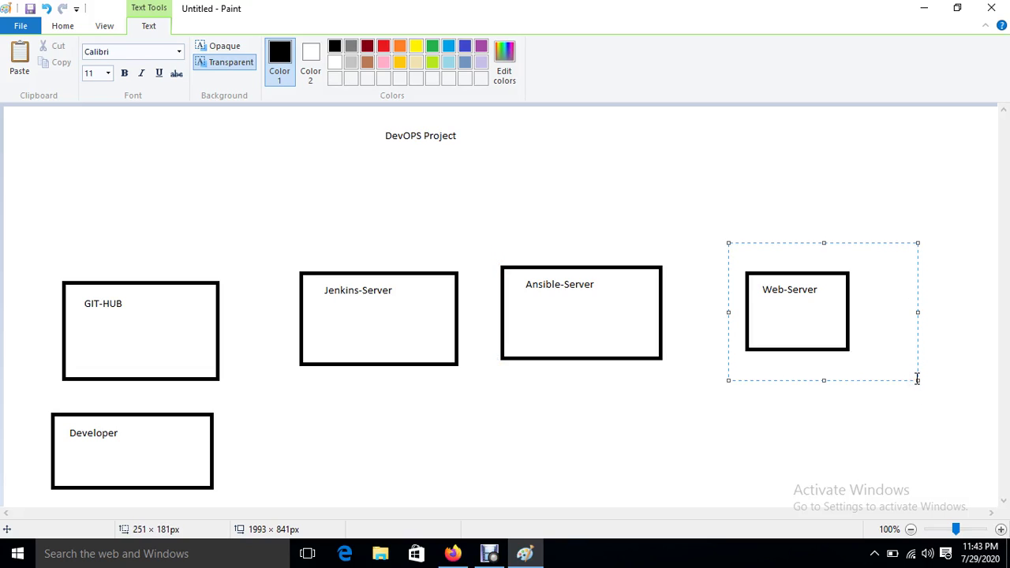
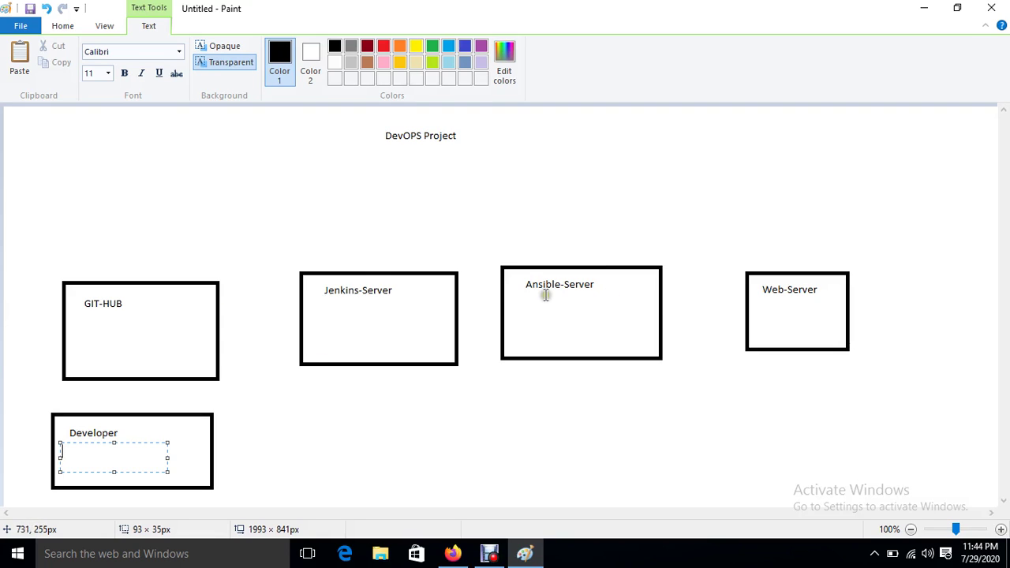
{"action": "left_click_drag", "start_coordinate": [528, 302], "coordinate": [604, 334]}
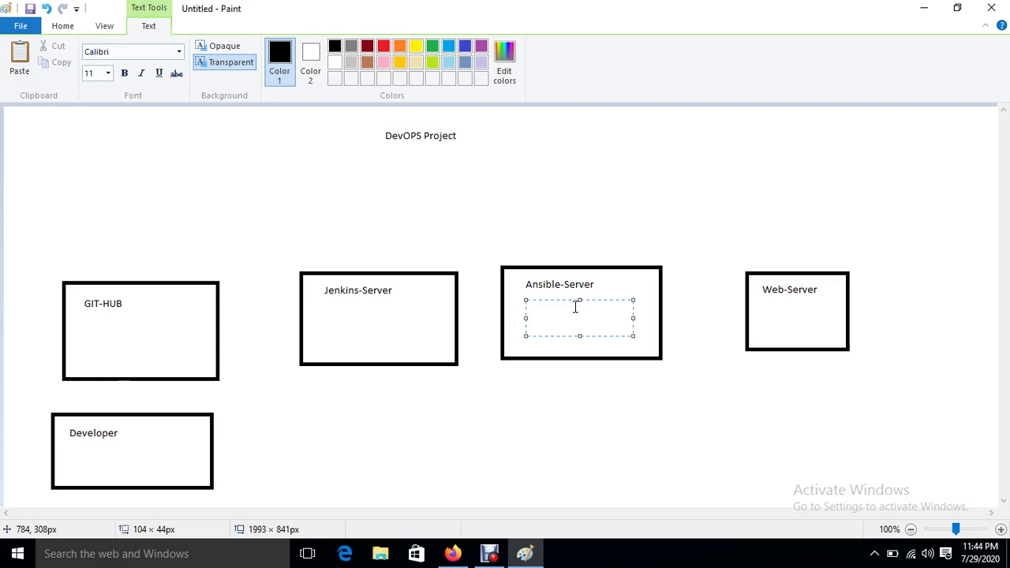
{"action": "left_click_drag", "start_coordinate": [726, 261], "coordinate": [877, 360]}
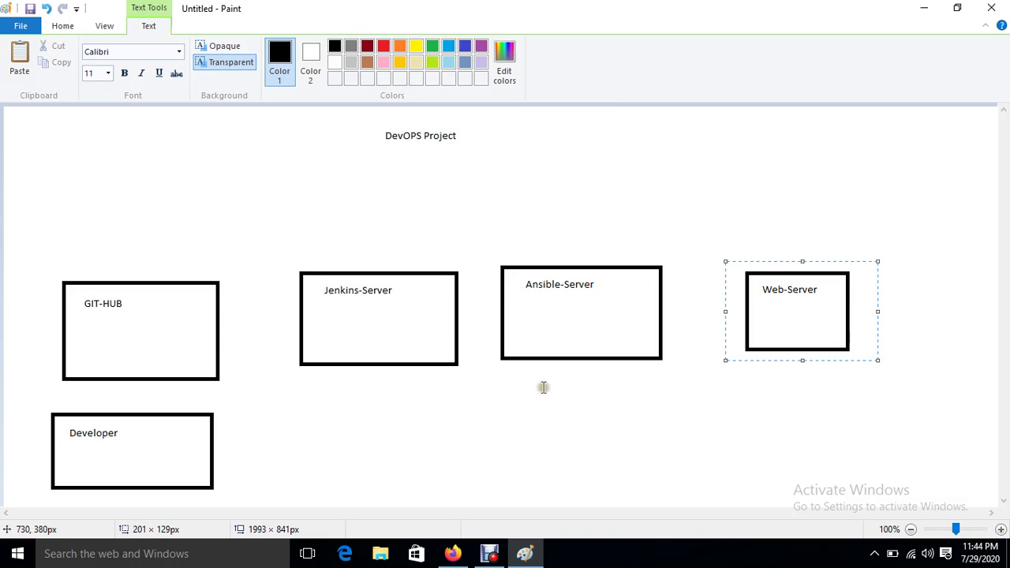
{"action": "left_click_drag", "start_coordinate": [300, 265], "coordinate": [462, 340]}
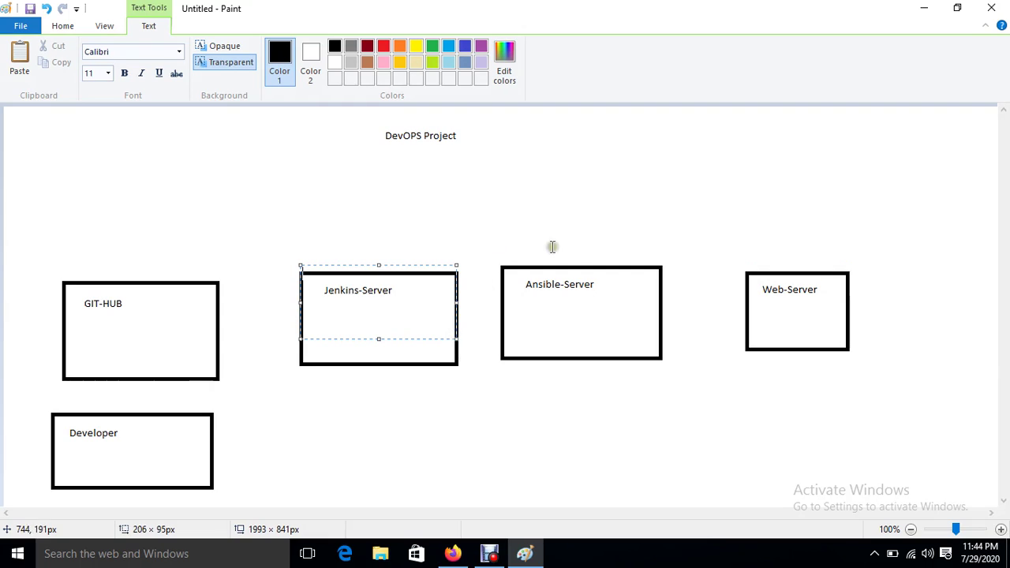
{"action": "left_click_drag", "start_coordinate": [523, 298], "coordinate": [620, 338]}
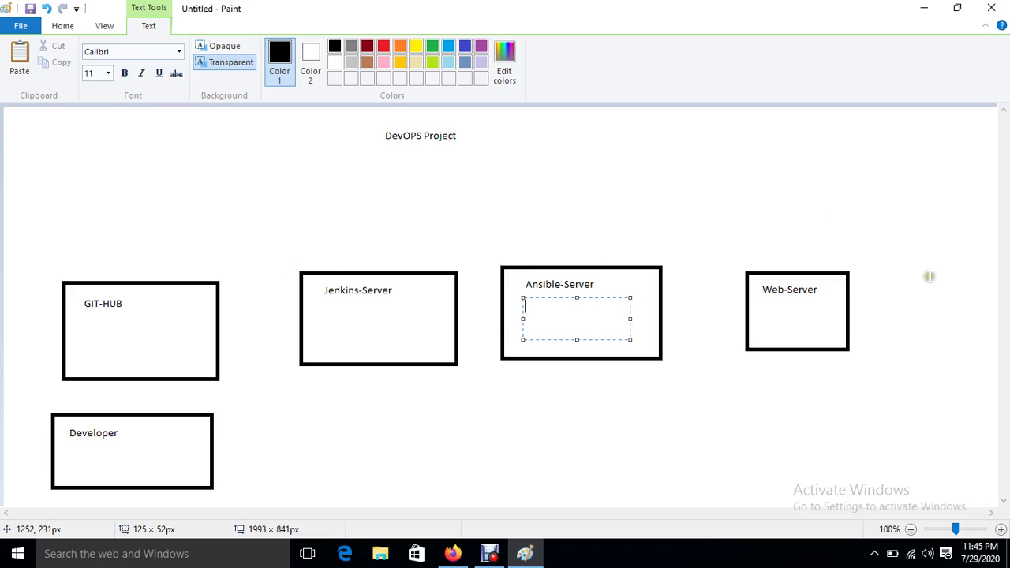
{"action": "left_click_drag", "start_coordinate": [726, 253], "coordinate": [897, 380]}
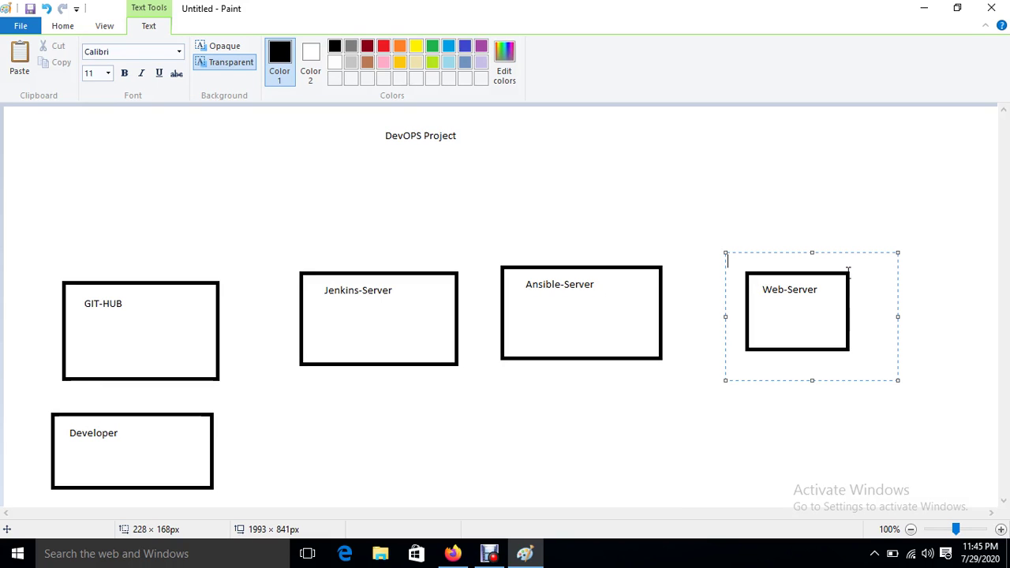
{"action": "left_click", "coordinate": [638, 390]}
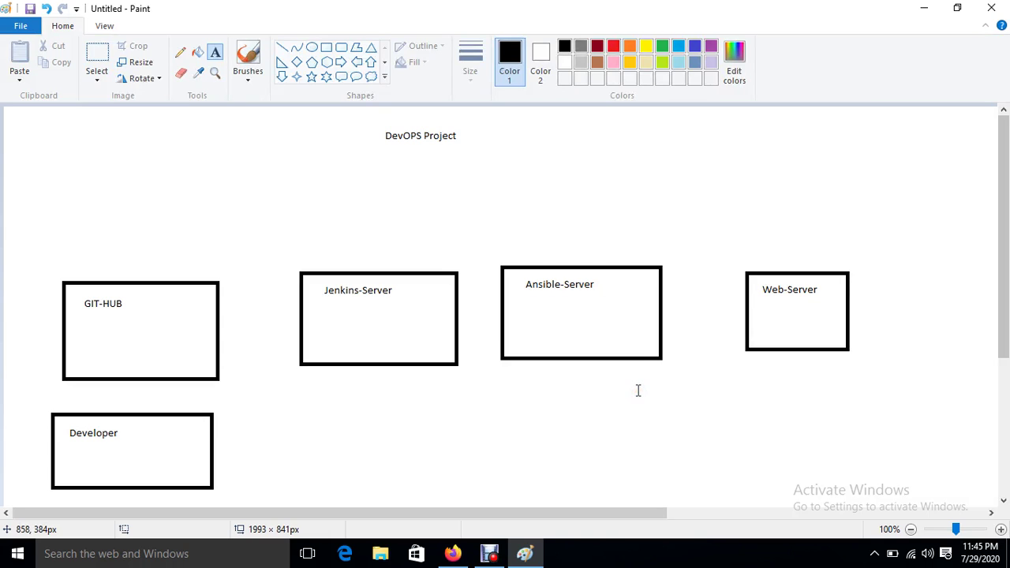
{"action": "left_click", "coordinate": [344, 161]}
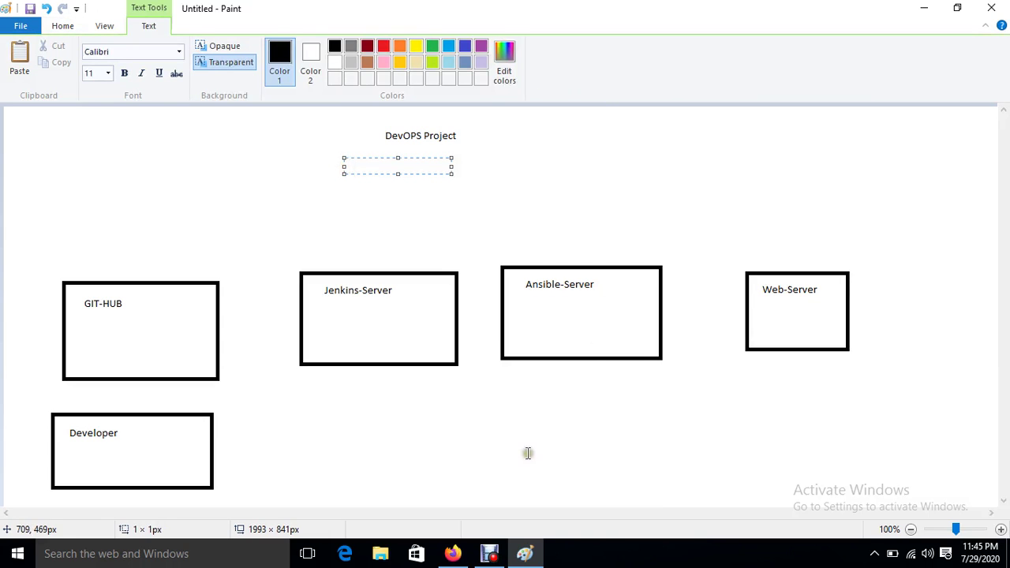
{"action": "left_click", "coordinate": [521, 424]}
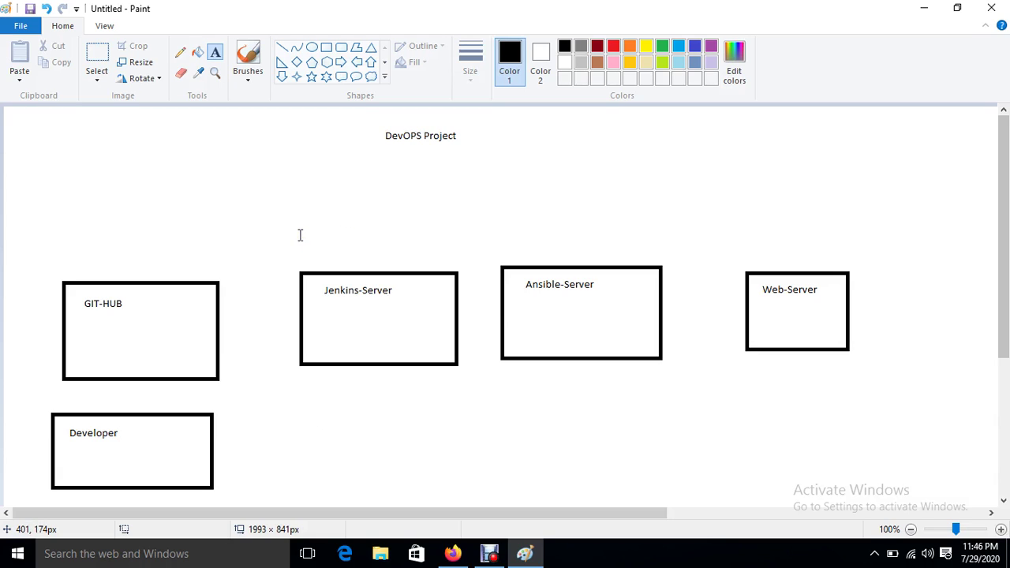
{"action": "left_click_drag", "start_coordinate": [302, 271], "coordinate": [455, 361]}
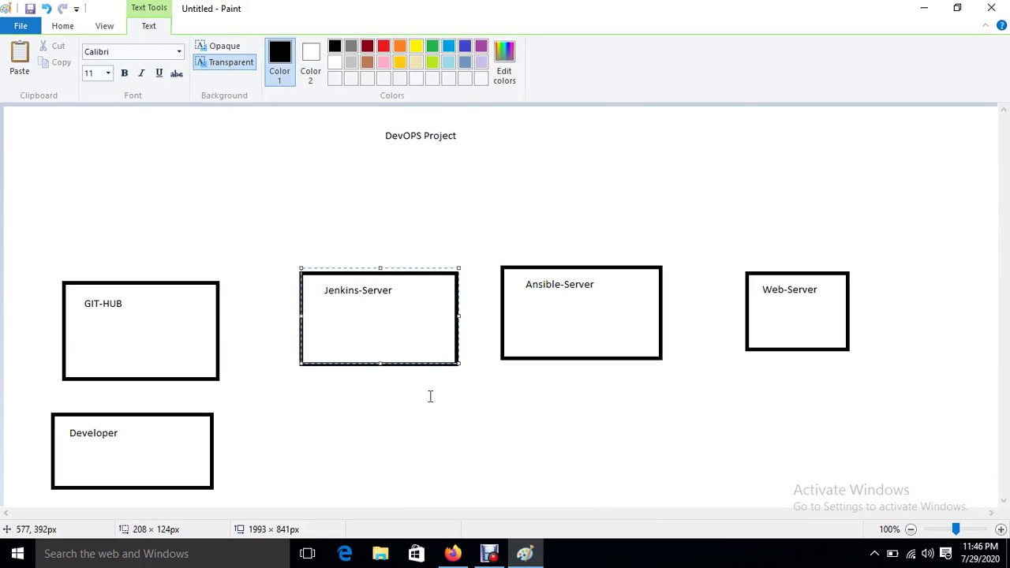
{"action": "left_click_drag", "start_coordinate": [500, 246], "coordinate": [655, 359]}
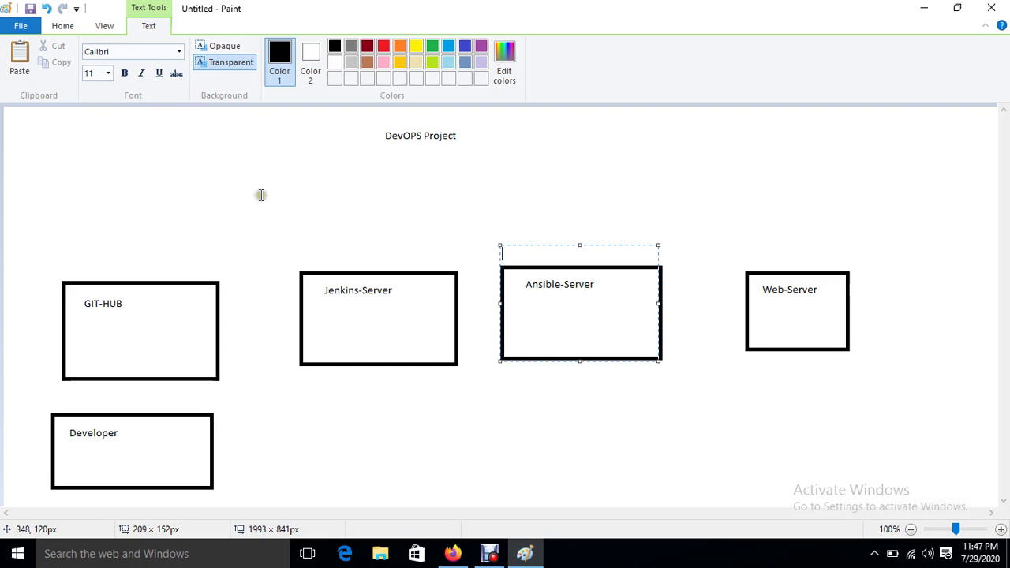
{"action": "left_click", "coordinate": [245, 173]}
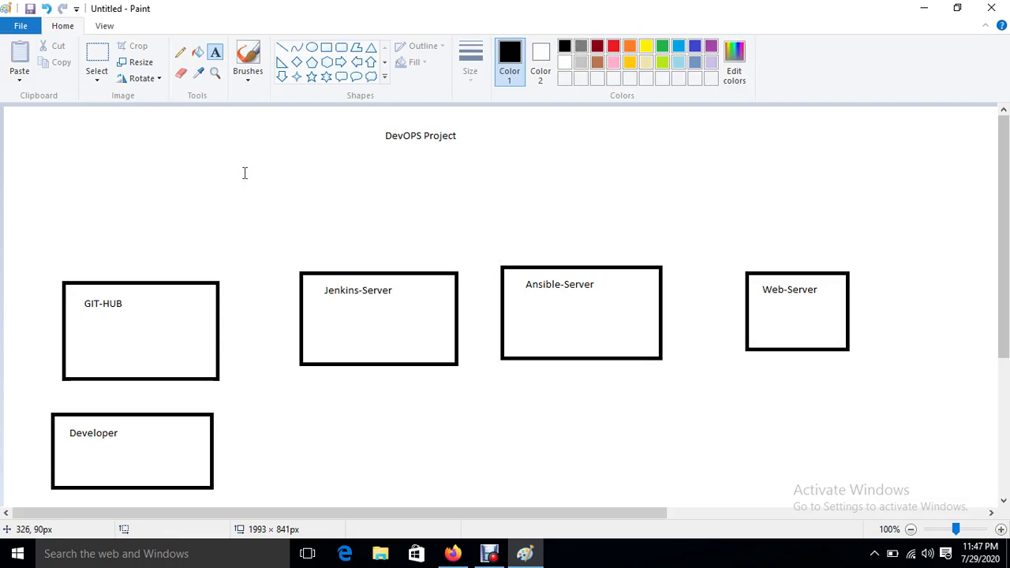
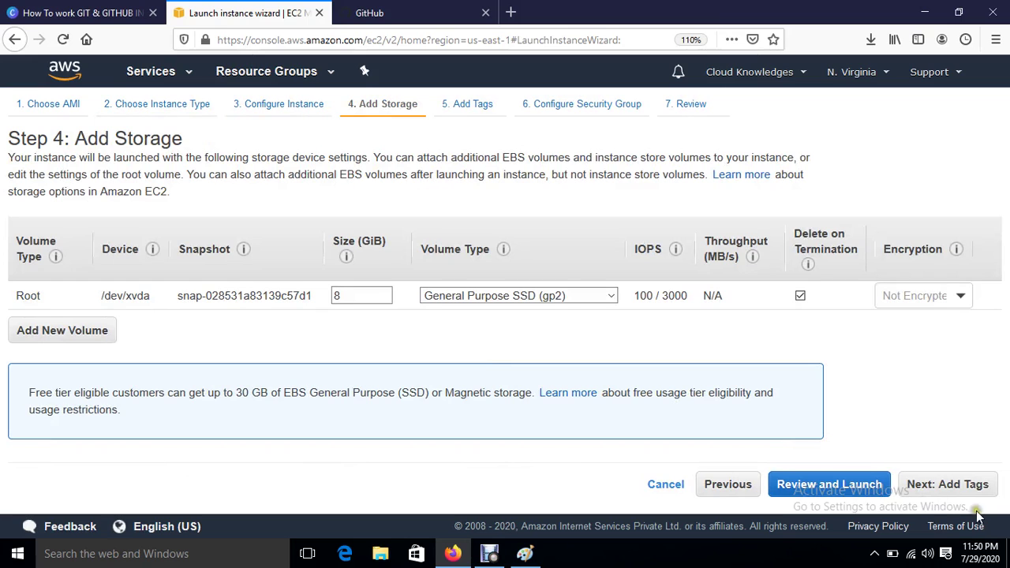
Step: Add a security group rule allowing All traffic from Anywhere
{"action": "left_click", "coordinate": [957, 486]}
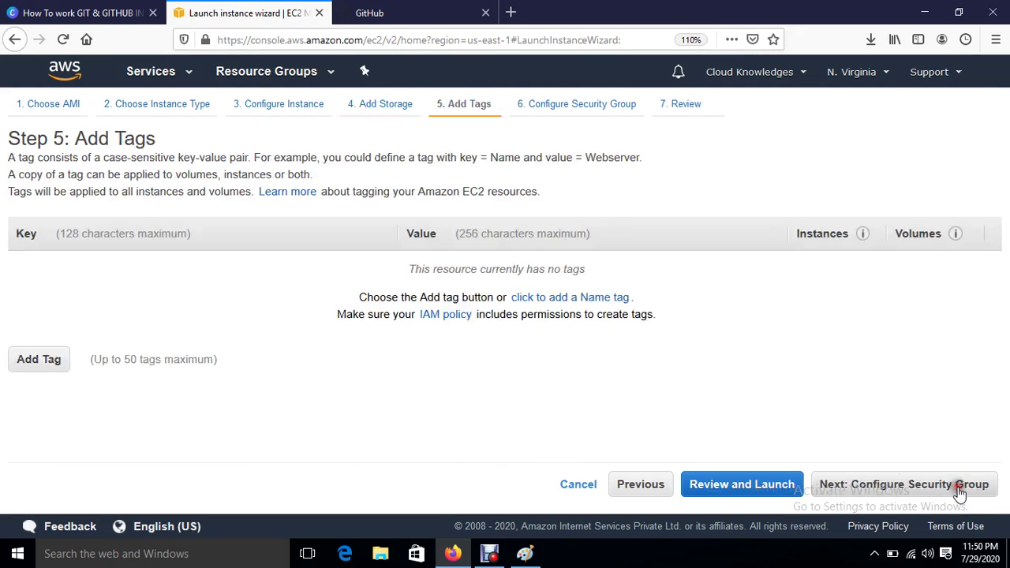
{"action": "left_click", "coordinate": [894, 486]}
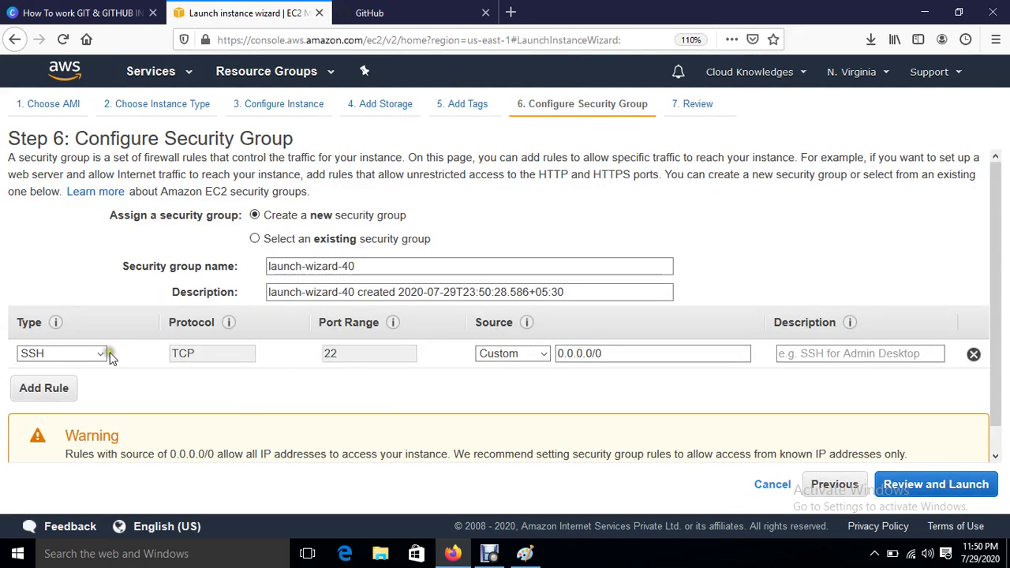
{"action": "left_click", "coordinate": [101, 353]}
{"action": "left_click", "coordinate": [76, 247]}
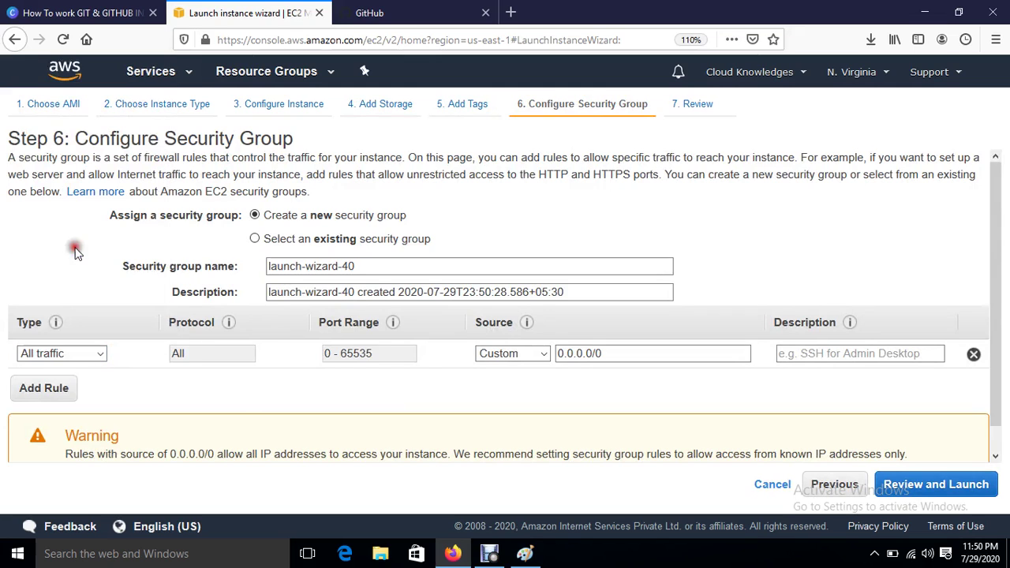
{"action": "left_click", "coordinate": [529, 354]}
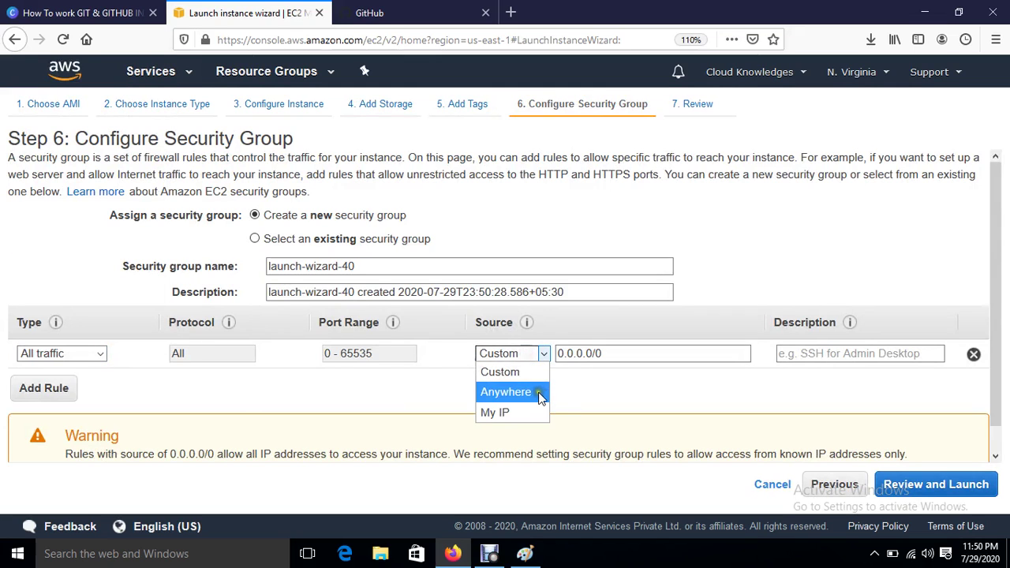
{"action": "left_click", "coordinate": [536, 392]}
Step: Review and launch the instances using the acknowledged Jenkins key pair
{"action": "left_click", "coordinate": [973, 487]}
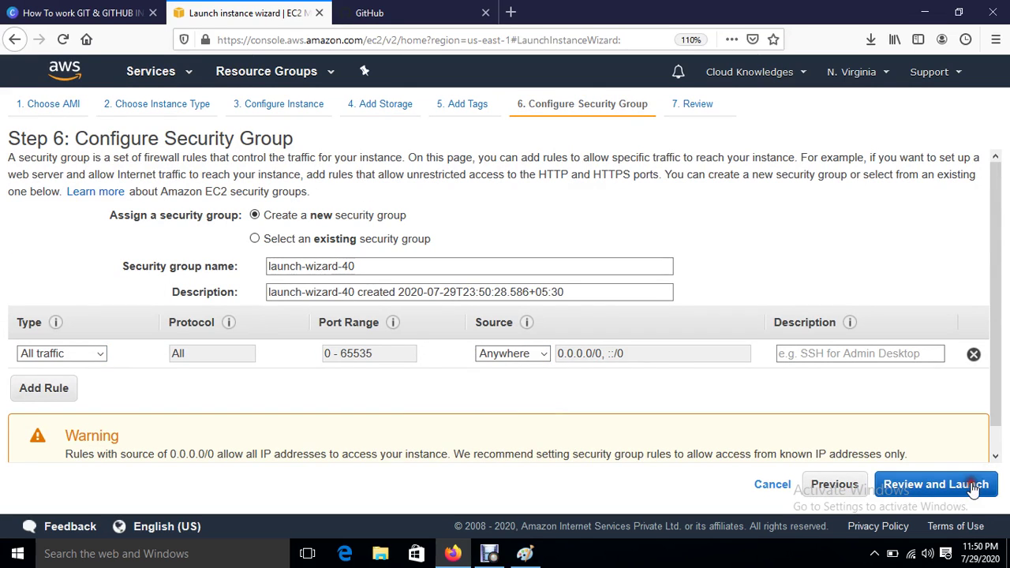
{"action": "left_click", "coordinate": [963, 490]}
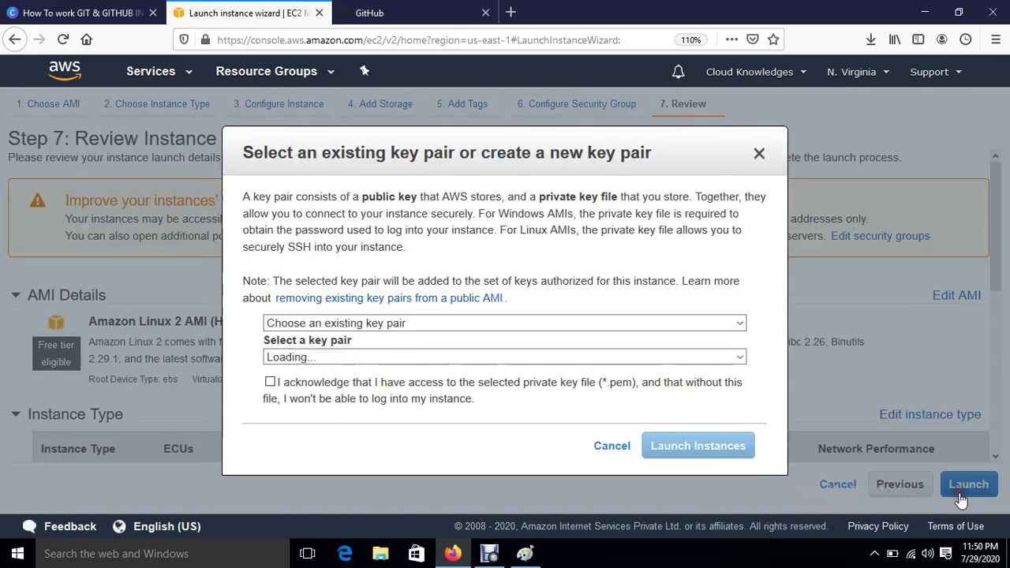
{"action": "left_click", "coordinate": [271, 382]}
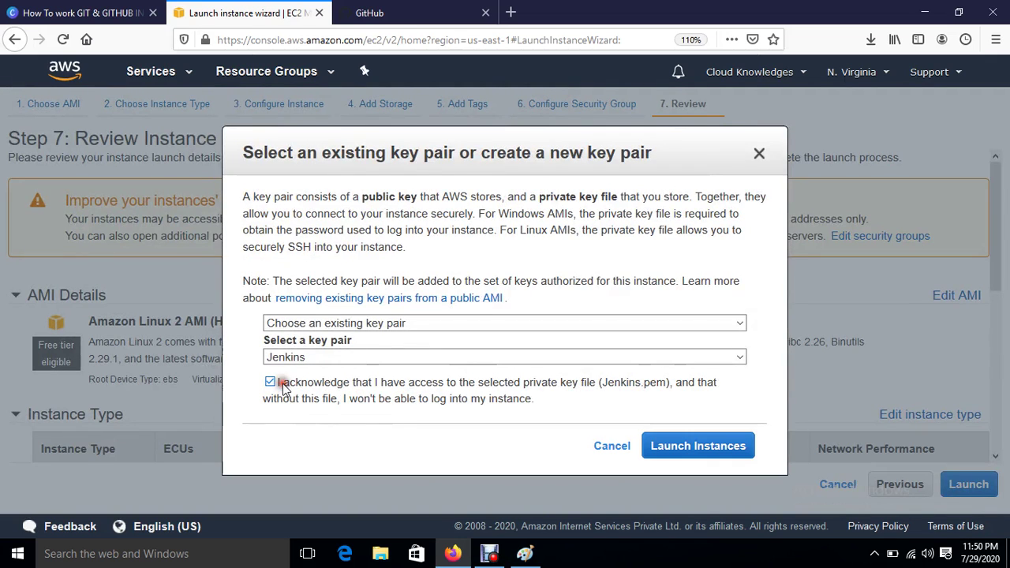
{"action": "left_click", "coordinate": [733, 446]}
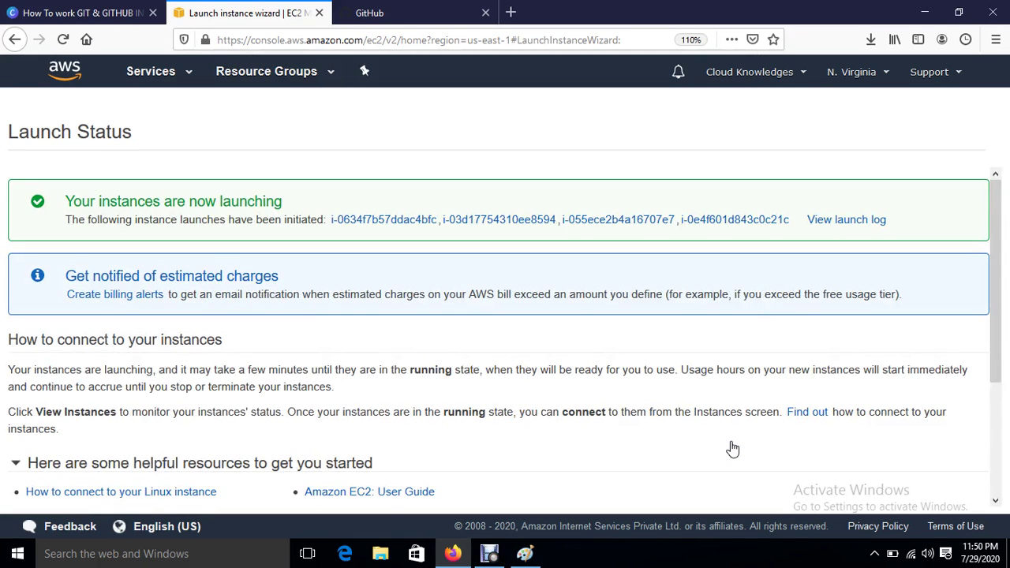
{"action": "scroll", "coordinate": [732, 447], "scroll_direction": "down", "scroll_amount": 3}
Step: In the instance list, name two instances Developer and Jenkins-Server
{"action": "left_click", "coordinate": [909, 493]}
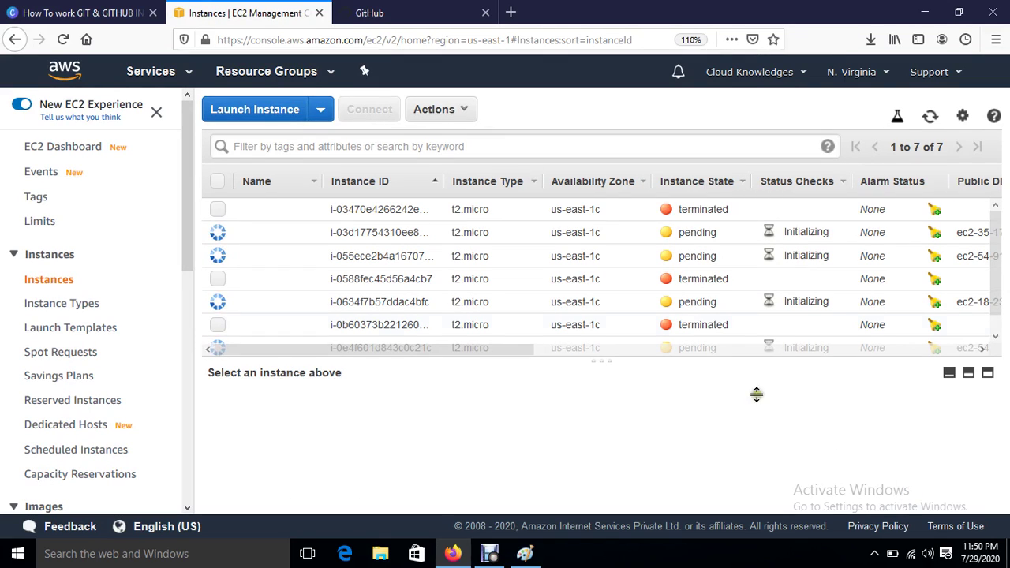
{"action": "left_click_drag", "start_coordinate": [589, 358], "coordinate": [593, 401]}
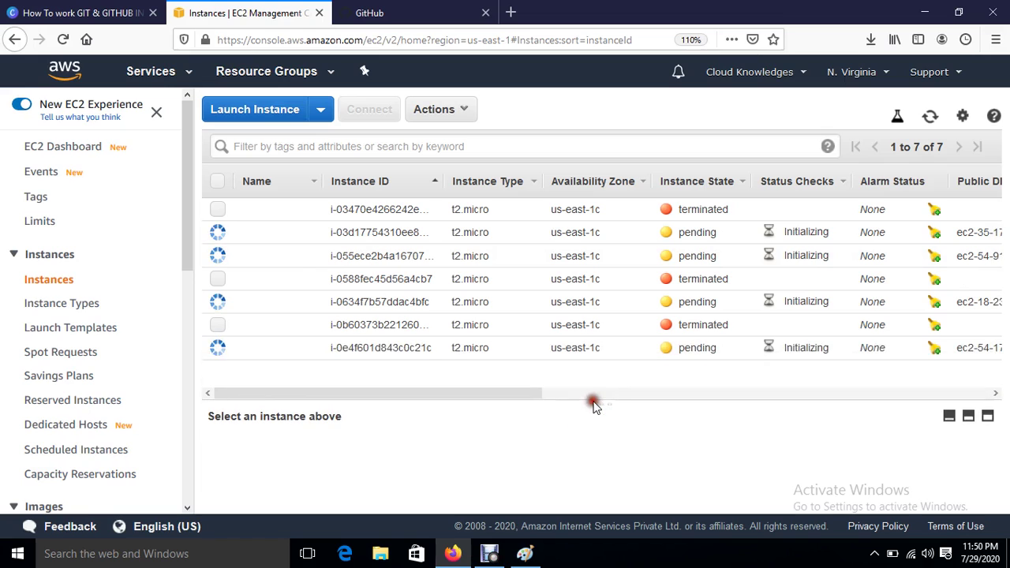
{"action": "left_click", "coordinate": [308, 236]}
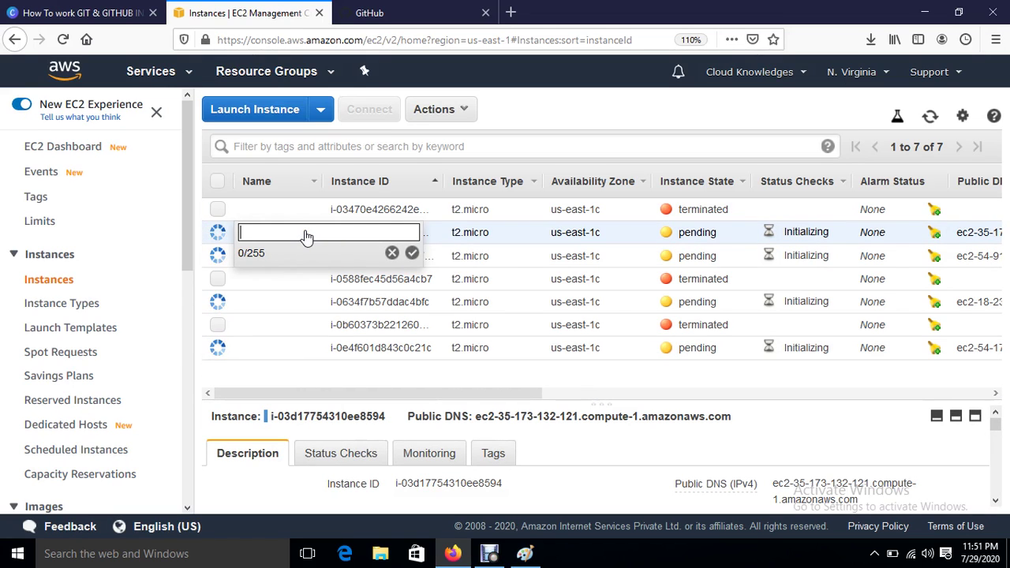
{"action": "type", "text": "Devel"}
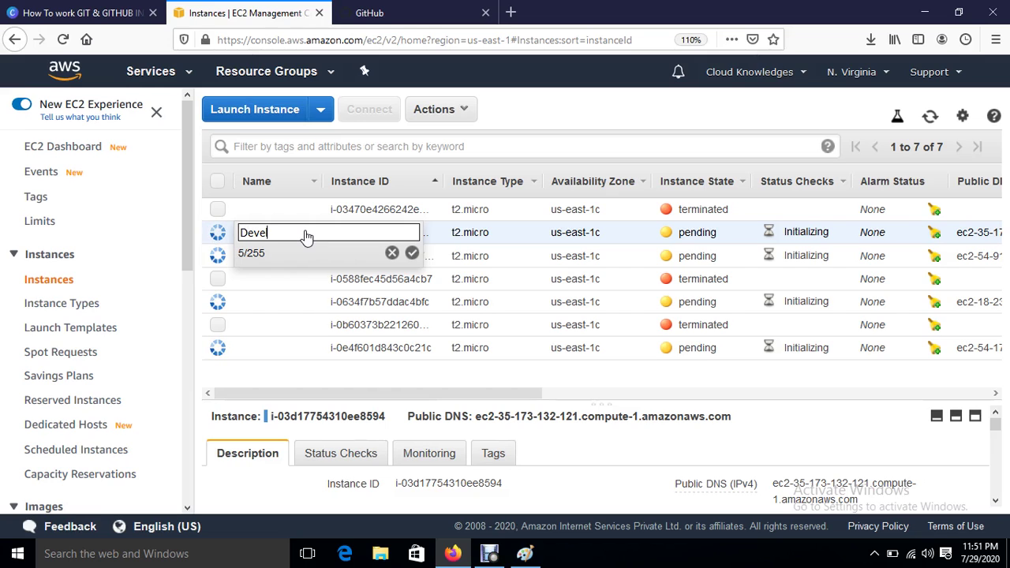
{"action": "type", "text": "oper"}
{"action": "key", "text": "Return"}
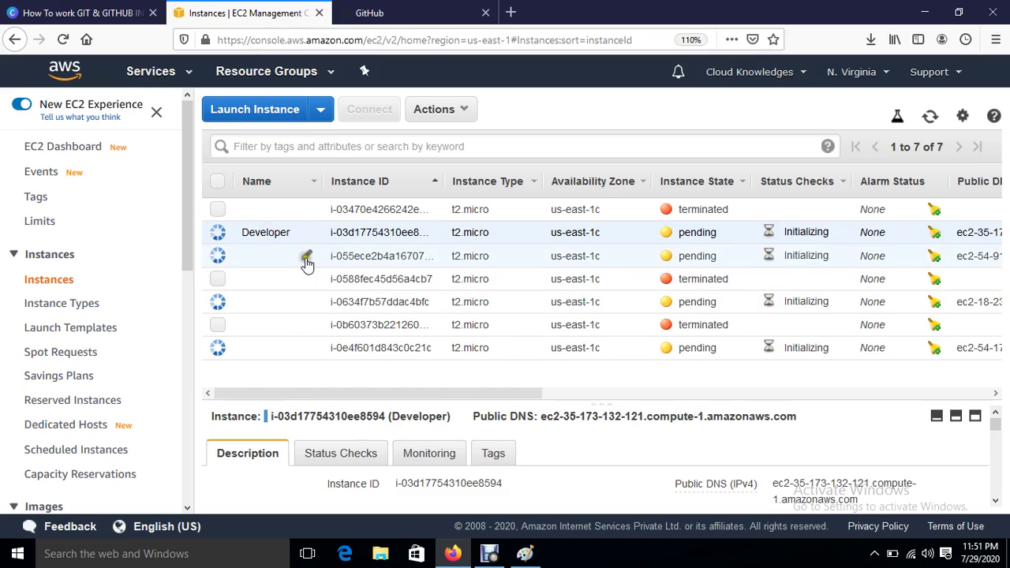
{"action": "left_click", "coordinate": [306, 257]}
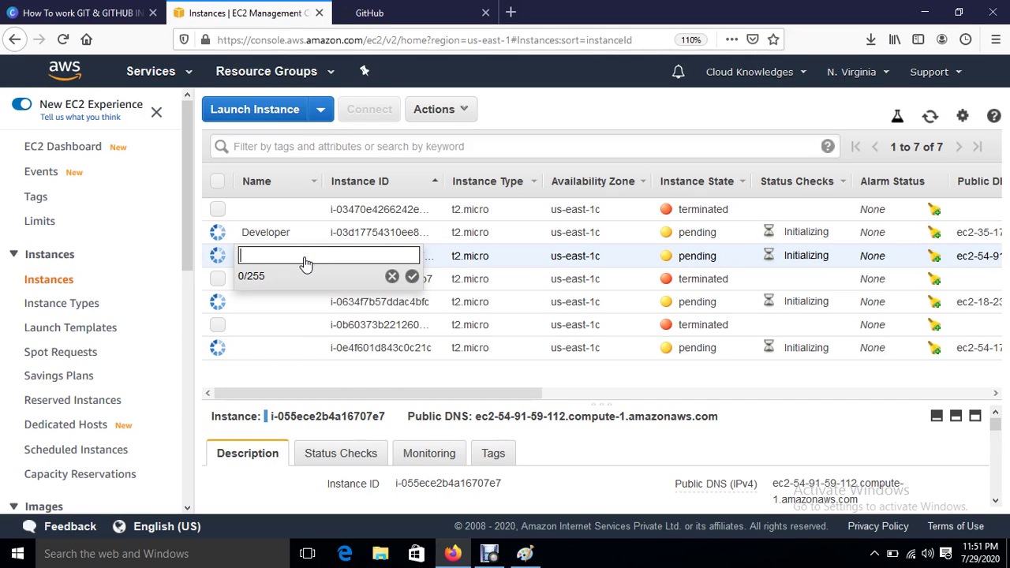
{"action": "type", "text": "Jenkins"}
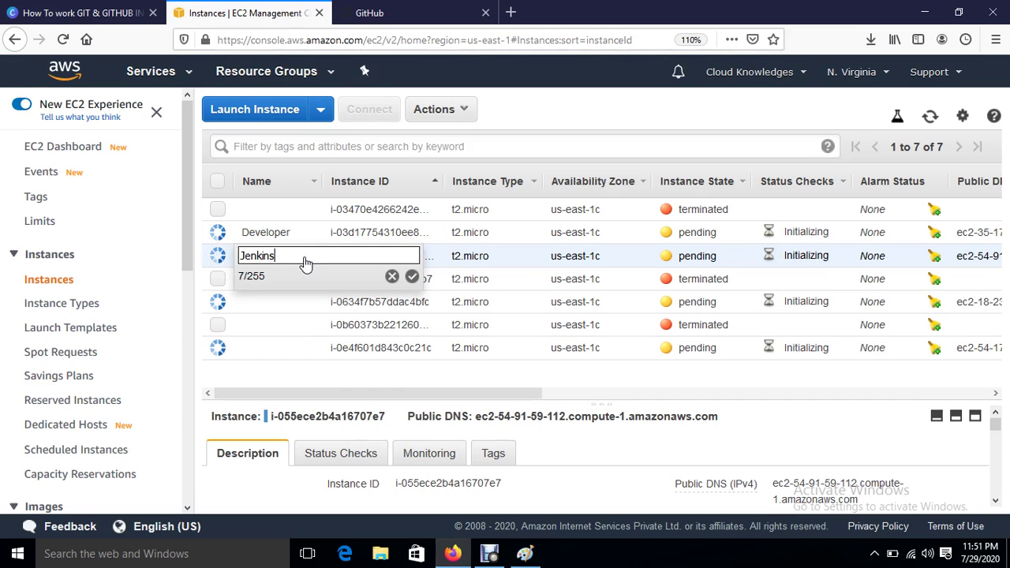
{"action": "type", "text": "-Server"}
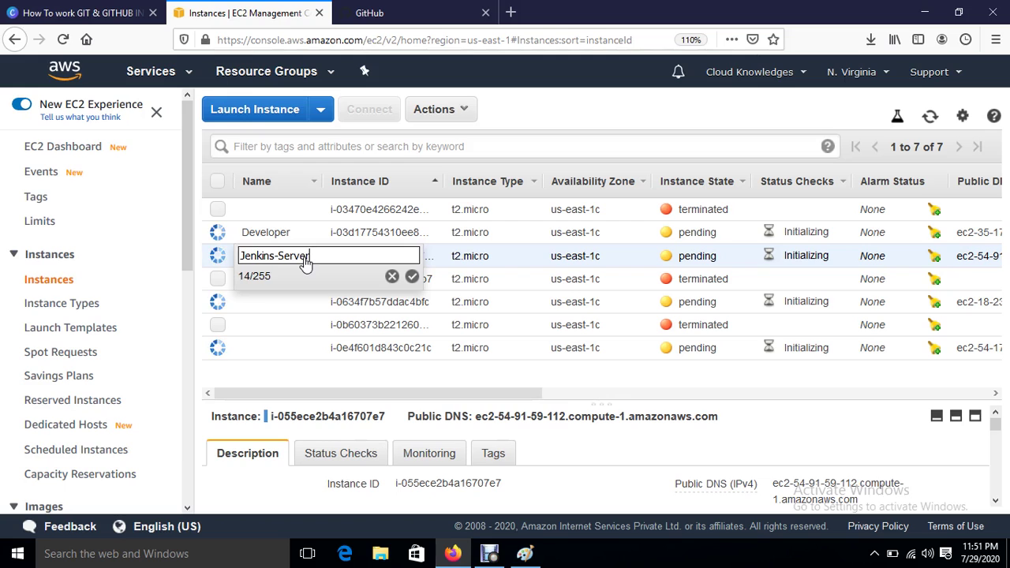
{"action": "key", "text": "Return"}
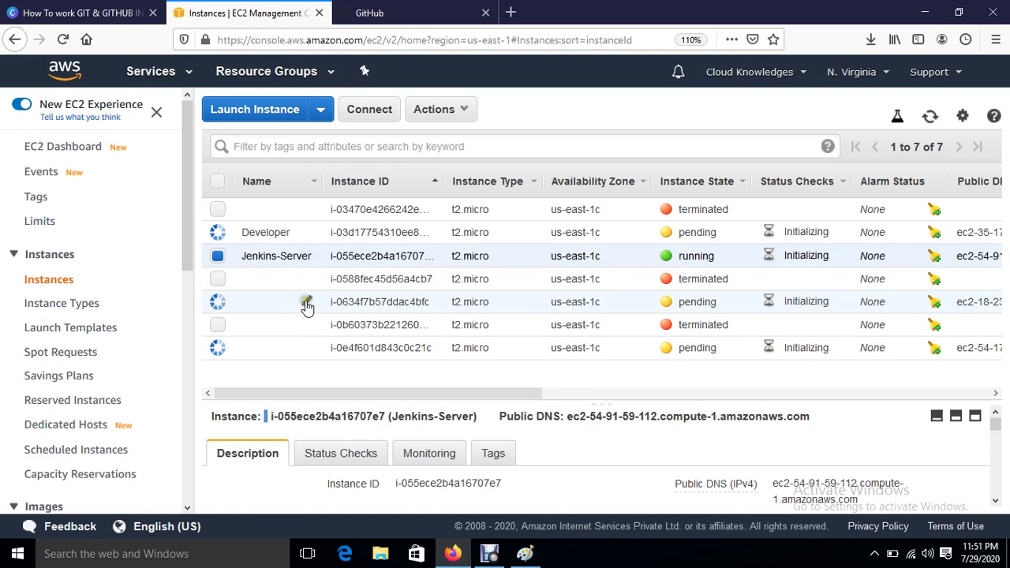
Step: Name the remaining instances Ansible-Server and Web-Server
{"action": "left_click", "coordinate": [305, 306]}
{"action": "type", "text": "An"}
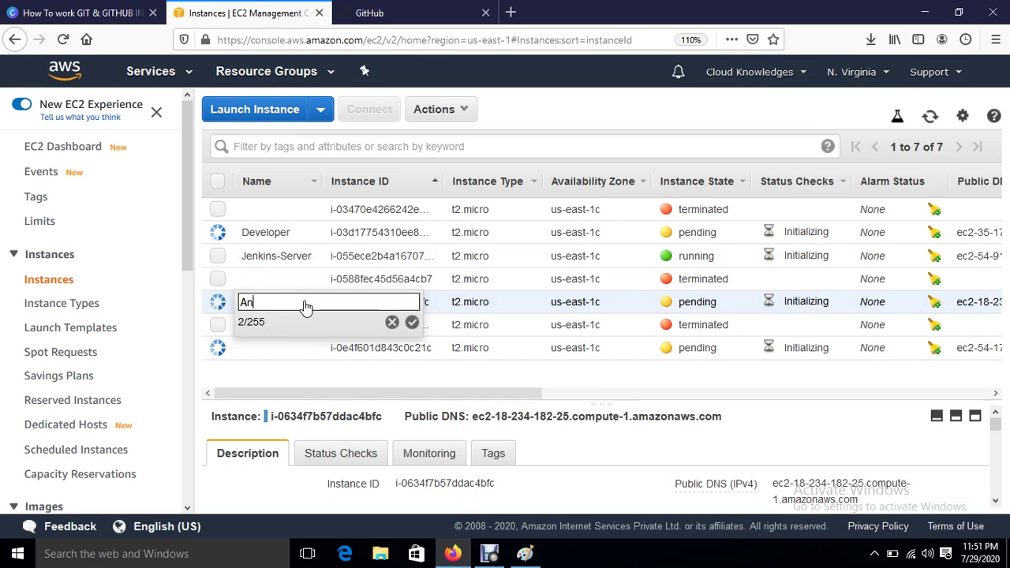
{"action": "type", "text": "sible-"}
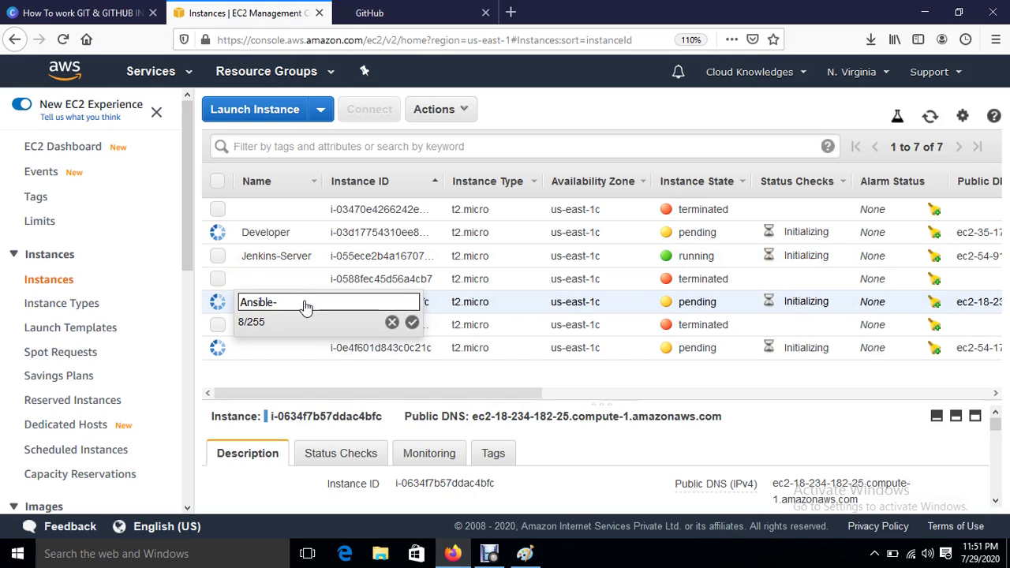
{"action": "type", "text": "Server"}
{"action": "key", "text": "Return"}
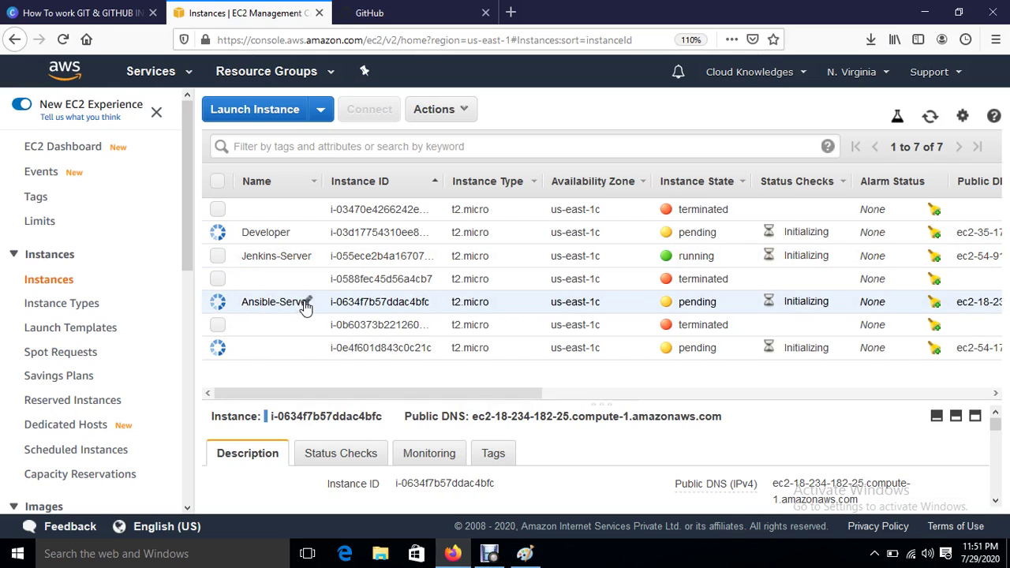
{"action": "left_click", "coordinate": [307, 351]}
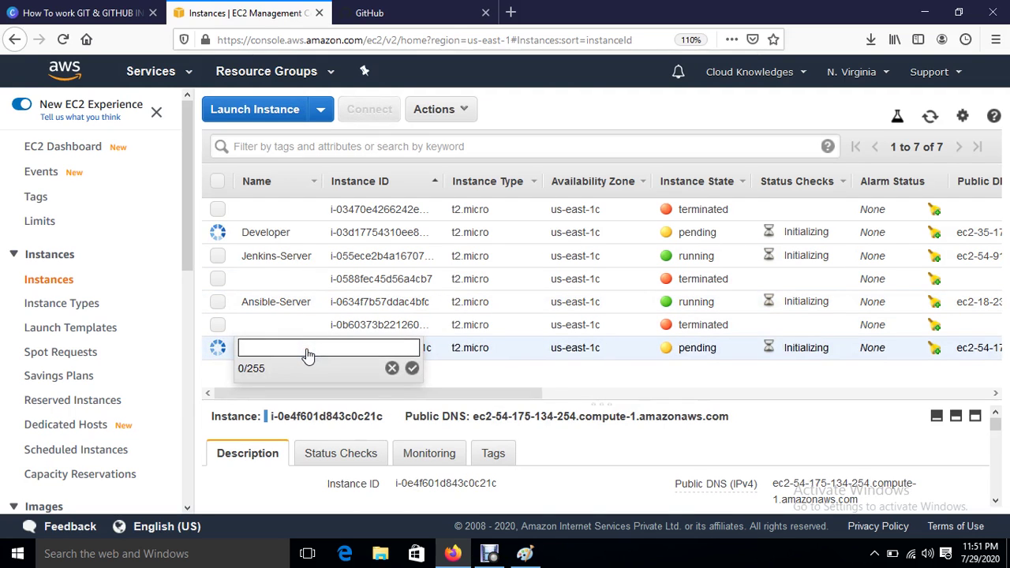
{"action": "type", "text": "Weeb"}
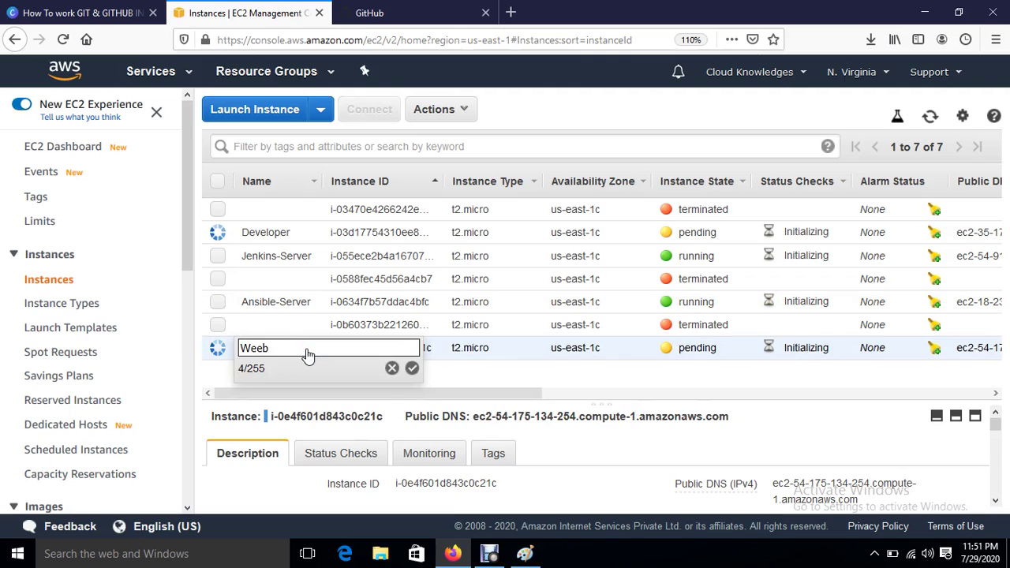
{"action": "type", "text": "-Server"}
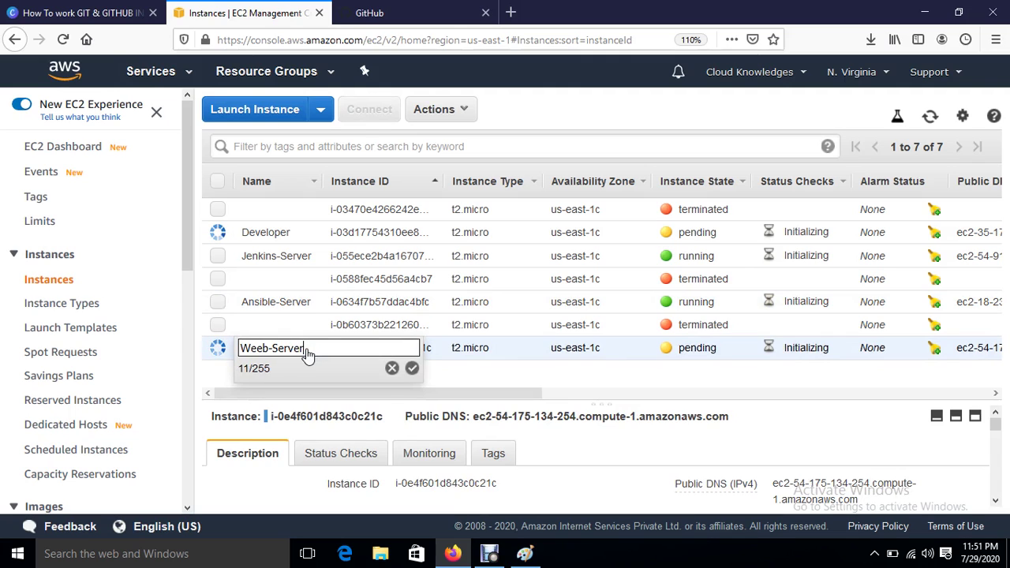
{"action": "key", "text": "BackSpace"}
{"action": "key", "text": "BackSpace"}
{"action": "key", "text": "BackSpace"}
{"action": "key", "text": "BackSpace"}
{"action": "key", "text": "BackSpace"}
{"action": "key", "text": "BackSpace"}
{"action": "key", "text": "BackSpace"}
{"action": "key", "text": "BackSpace"}
{"action": "key", "text": "BackSpace"}
{"action": "key", "text": "BackSpace"}
{"action": "key", "text": "BackSpace"}
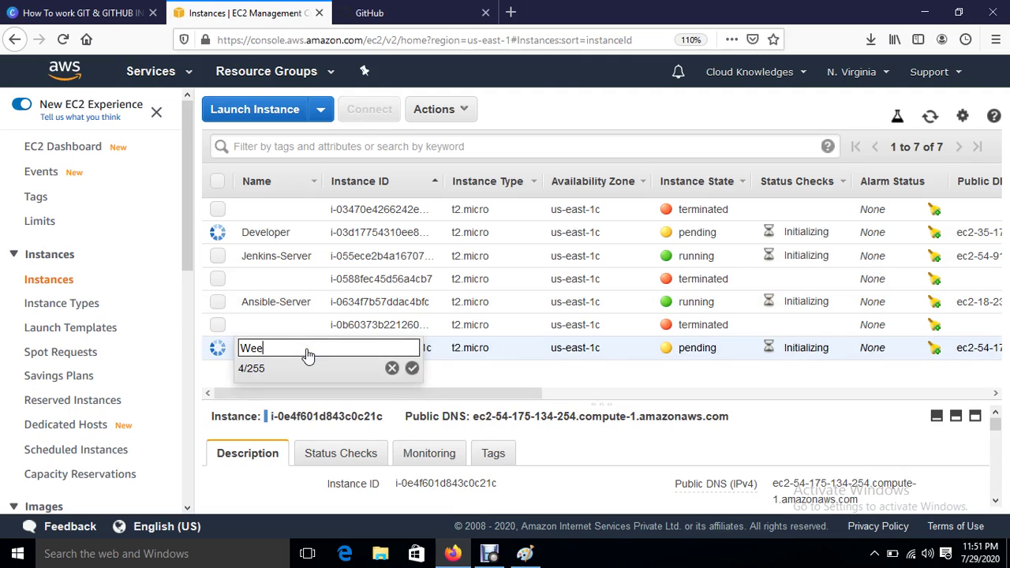
{"action": "type", "text": "Web-Server"}
{"action": "key", "text": "Return"}
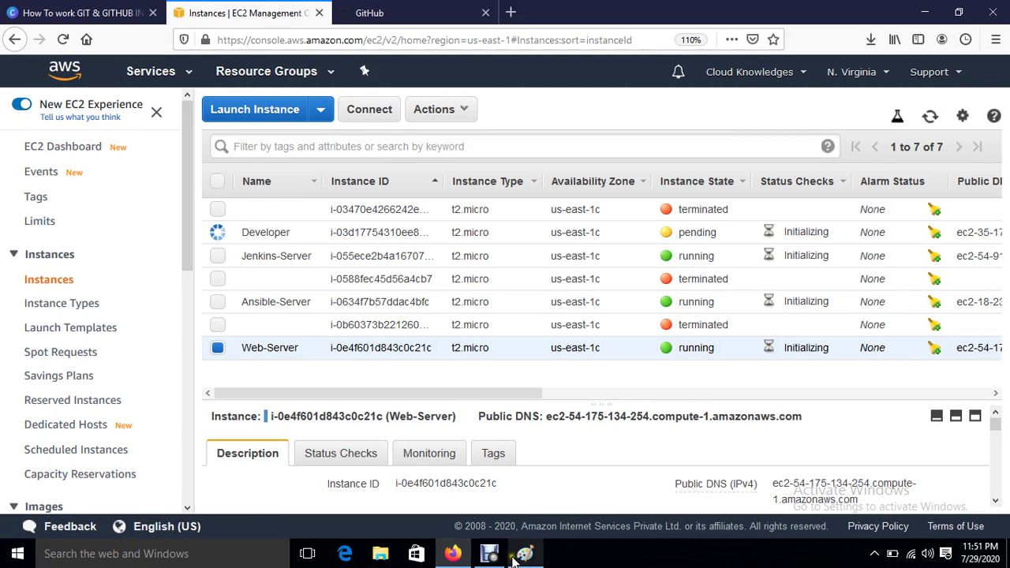
Step: Bring the Paint window showing the DevOPS Project diagram to the front
{"action": "mouse_move", "coordinate": [523, 555]}
{"action": "left_click", "coordinate": [527, 495]}
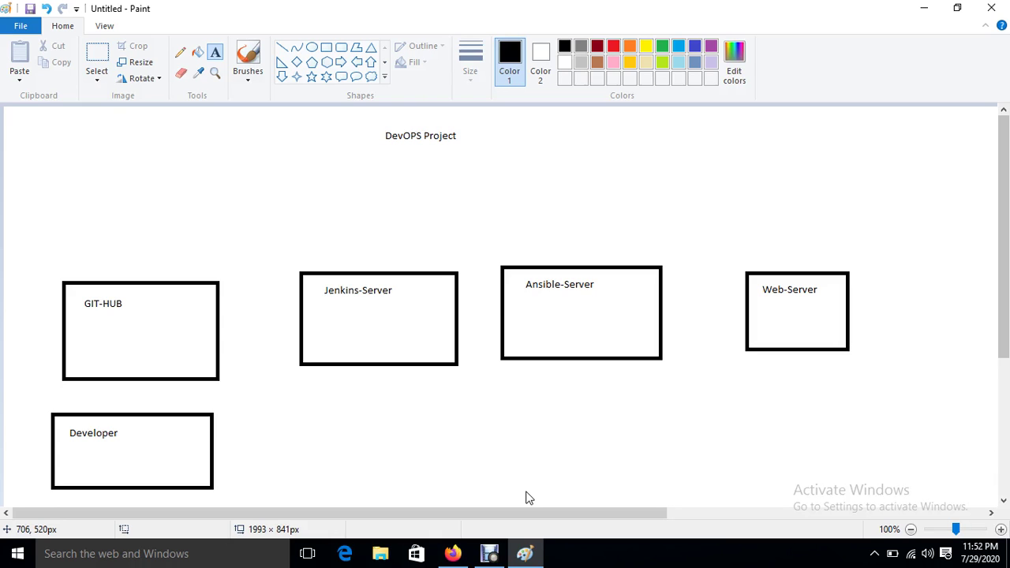
Step: Refresh the instance list, select Jenkins-Server and copy its public IP 54.91.59.112
{"action": "left_click", "coordinate": [452, 552]}
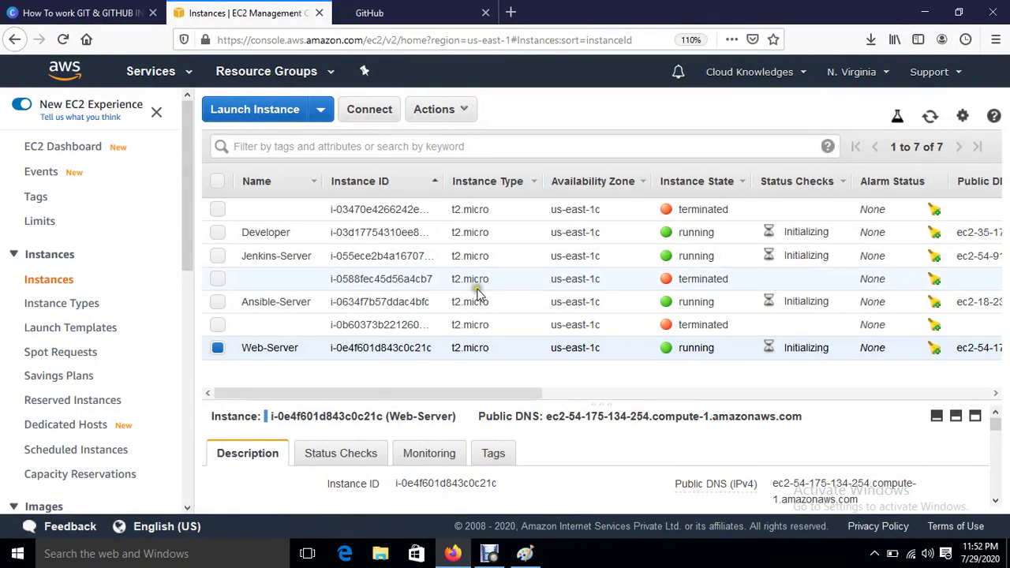
{"action": "left_click", "coordinate": [930, 116]}
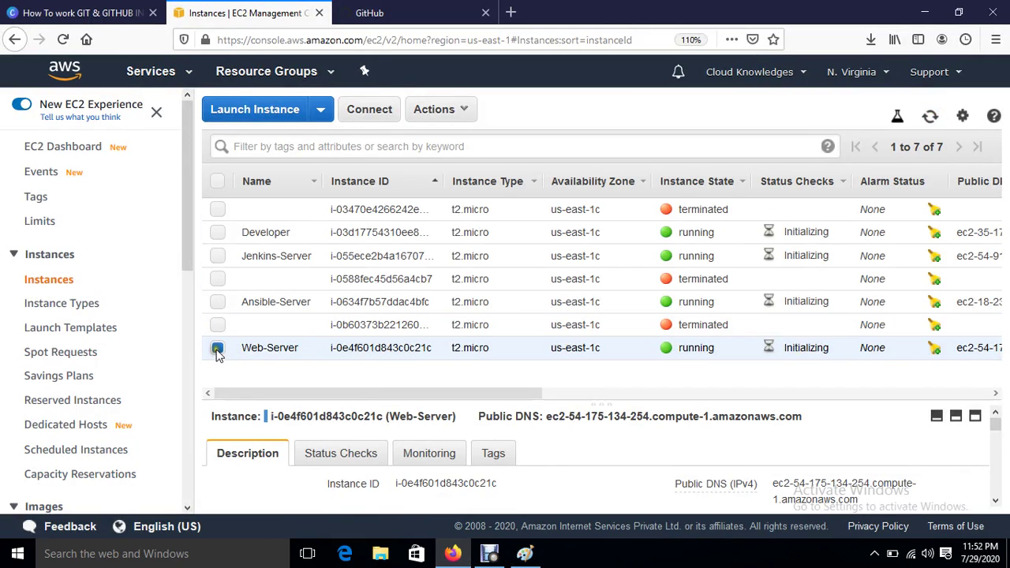
{"action": "left_click", "coordinate": [217, 348]}
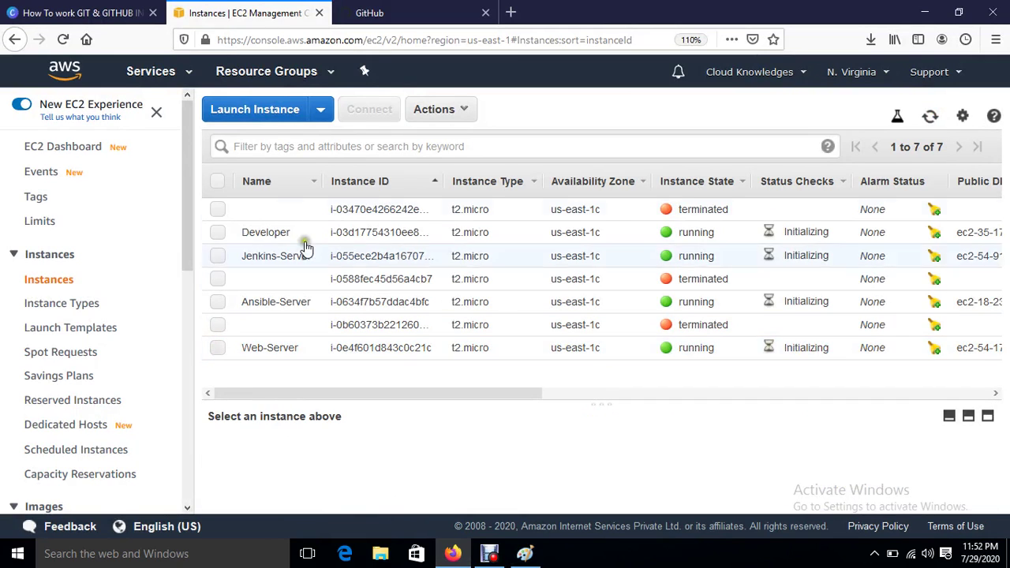
{"action": "left_click", "coordinate": [217, 256]}
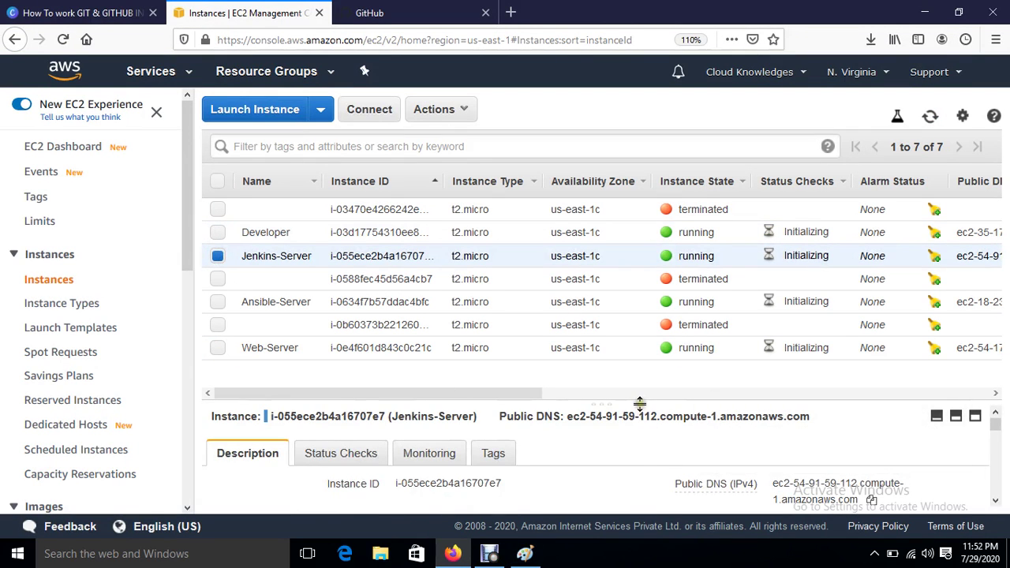
{"action": "left_click_drag", "start_coordinate": [639, 404], "coordinate": [639, 387]}
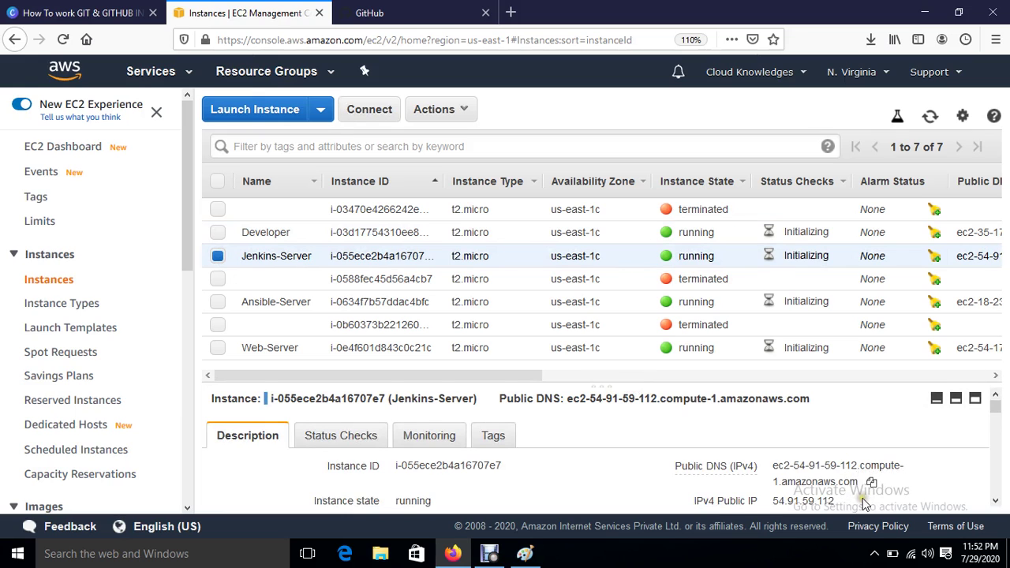
{"action": "scroll", "coordinate": [864, 505], "scroll_direction": "down", "scroll_amount": 2}
{"action": "left_click", "coordinate": [847, 435]}
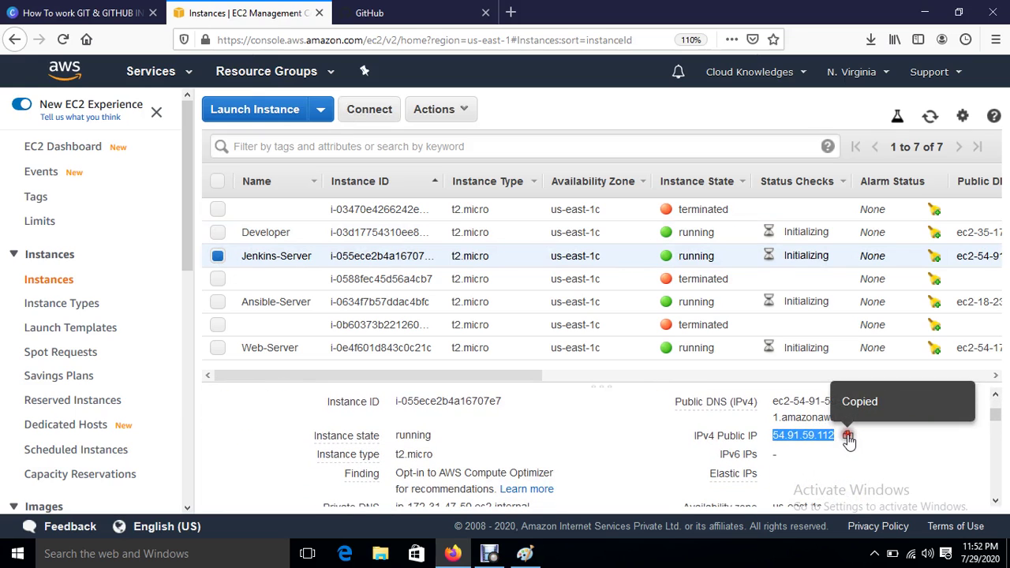
Step: Launch PuTTY and paste 54.91.59.112 as the host name
{"action": "left_click", "coordinate": [155, 562]}
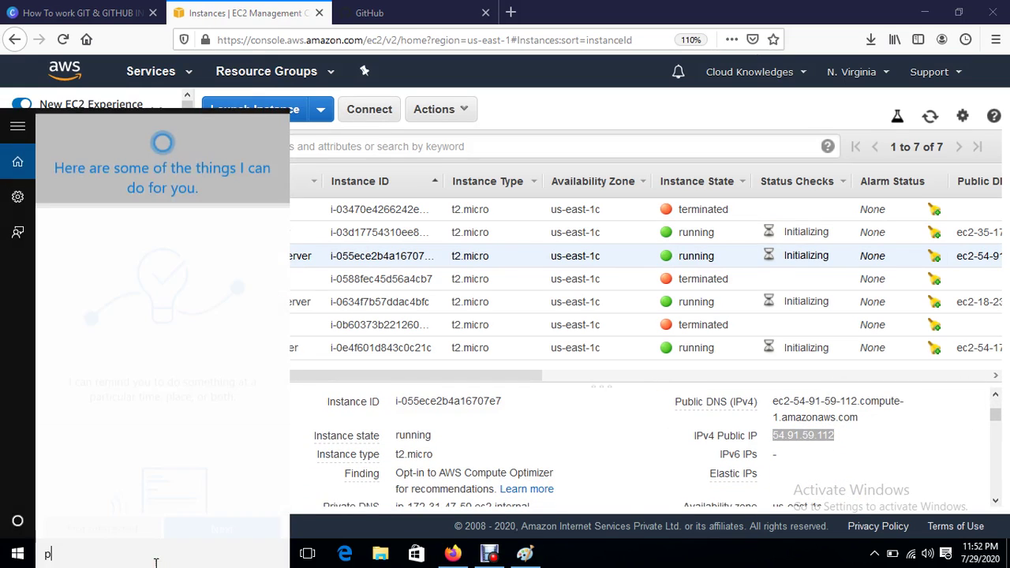
{"action": "type", "text": "pu"}
{"action": "left_click", "coordinate": [104, 124]}
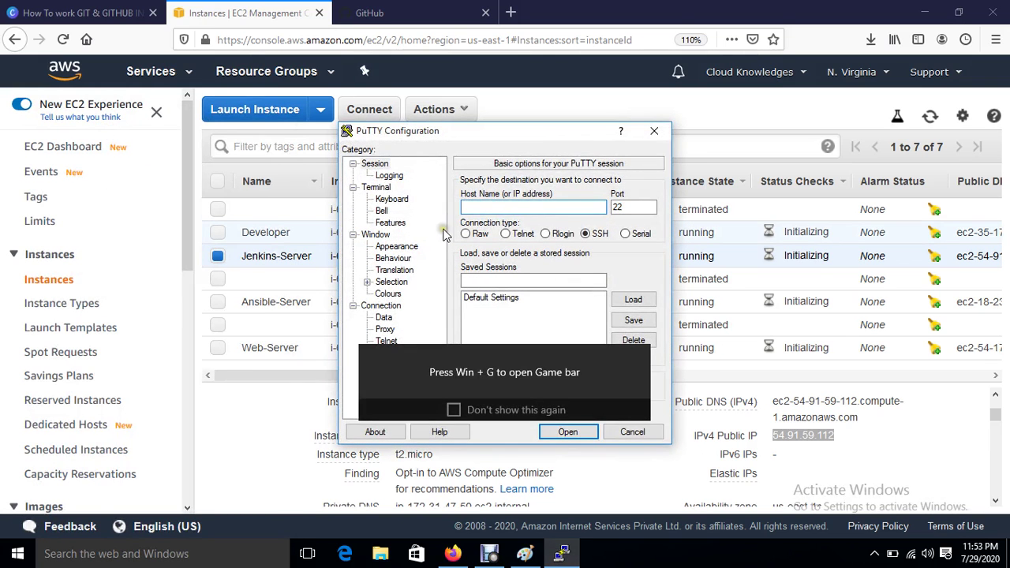
{"action": "key", "text": "ctrl+v"}
Step: Set a 12-point terminal font and switch to system colours
{"action": "left_click", "coordinate": [392, 250]}
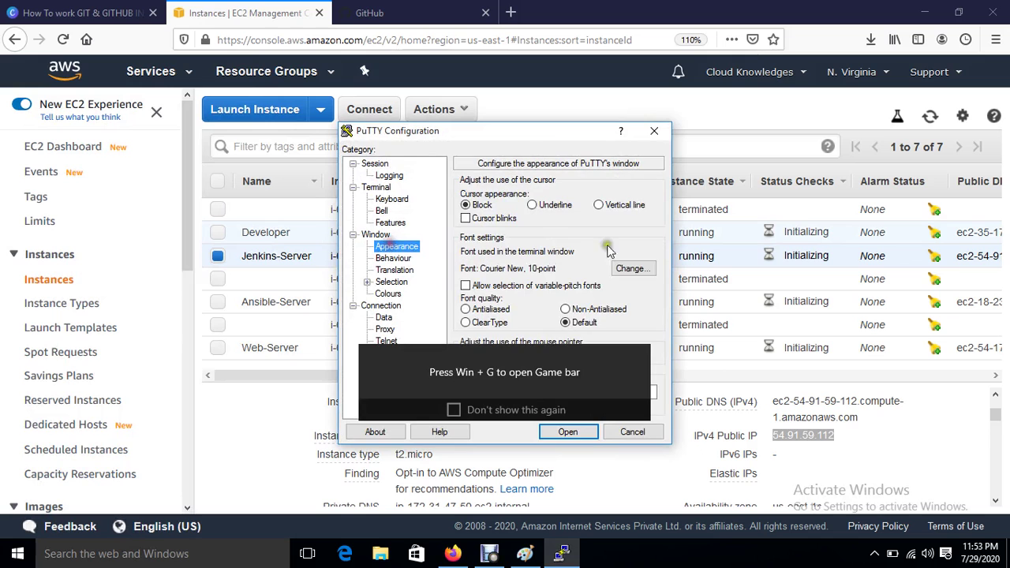
{"action": "left_click", "coordinate": [639, 266]}
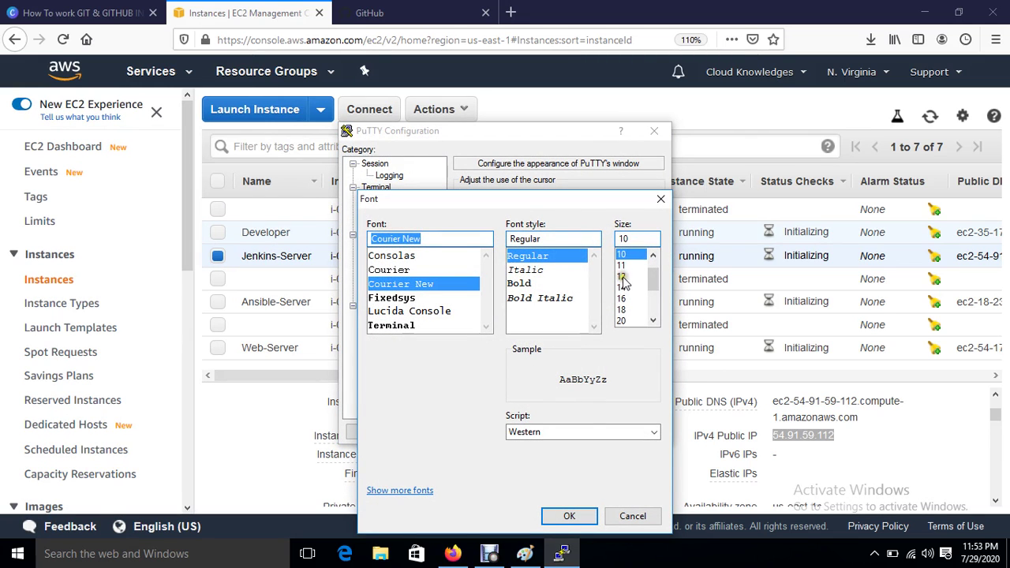
{"action": "left_click", "coordinate": [622, 276]}
{"action": "left_click", "coordinate": [570, 517]}
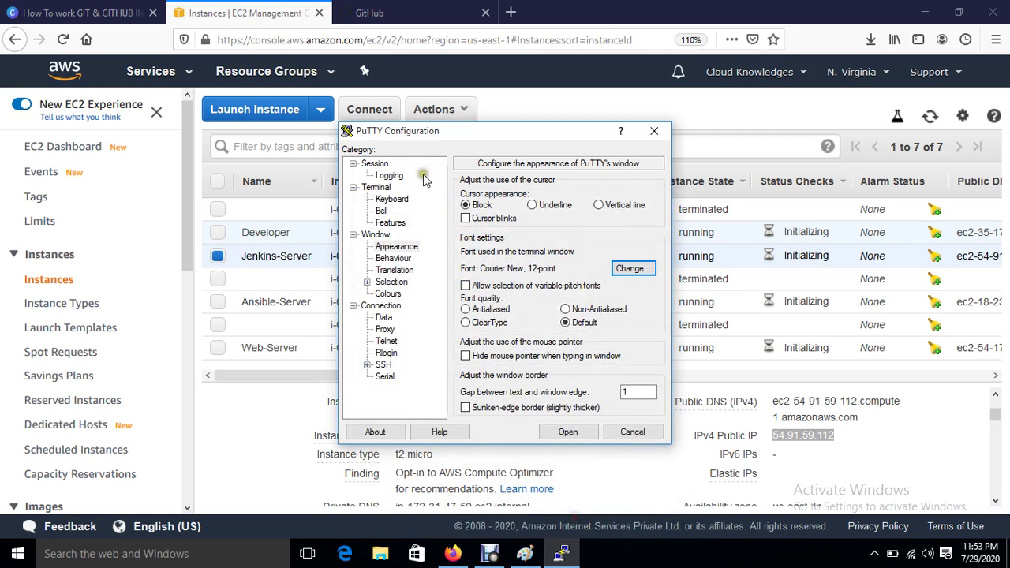
{"action": "left_click", "coordinate": [386, 294]}
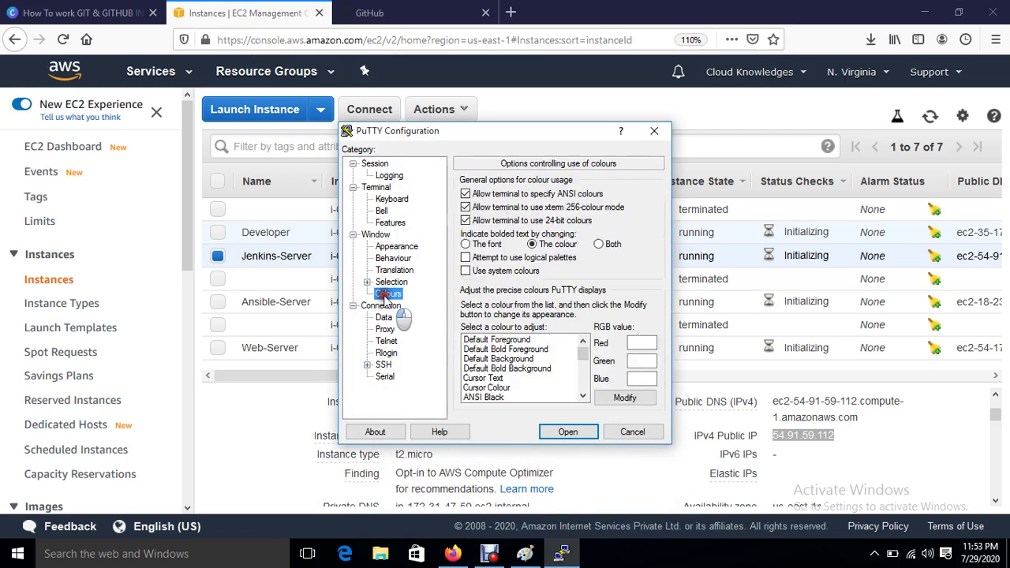
{"action": "left_click", "coordinate": [504, 339]}
{"action": "left_click", "coordinate": [465, 271]}
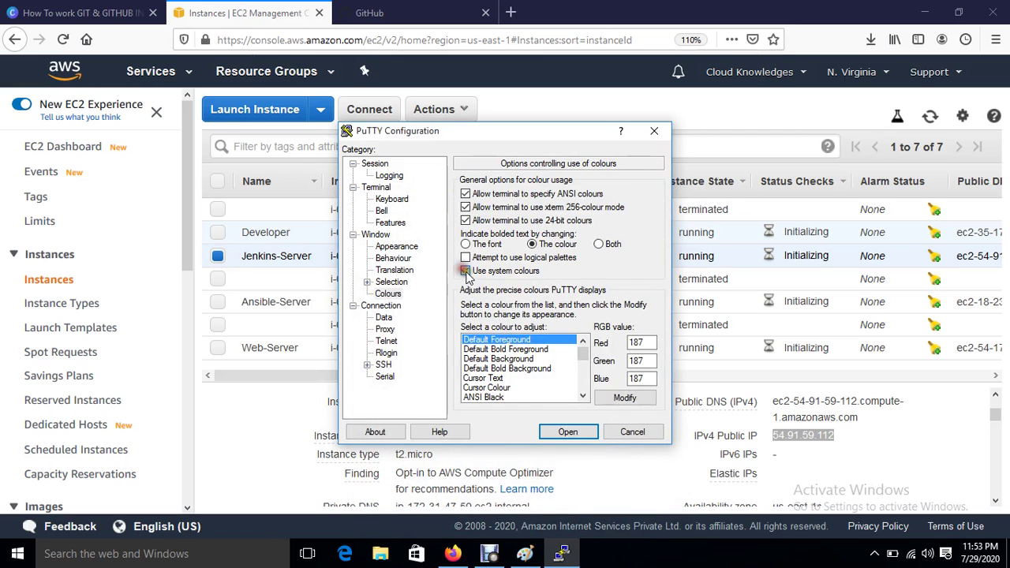
Step: Choose the jenkinskey private key under SSH Auth and open the connection
{"action": "left_click", "coordinate": [366, 365]}
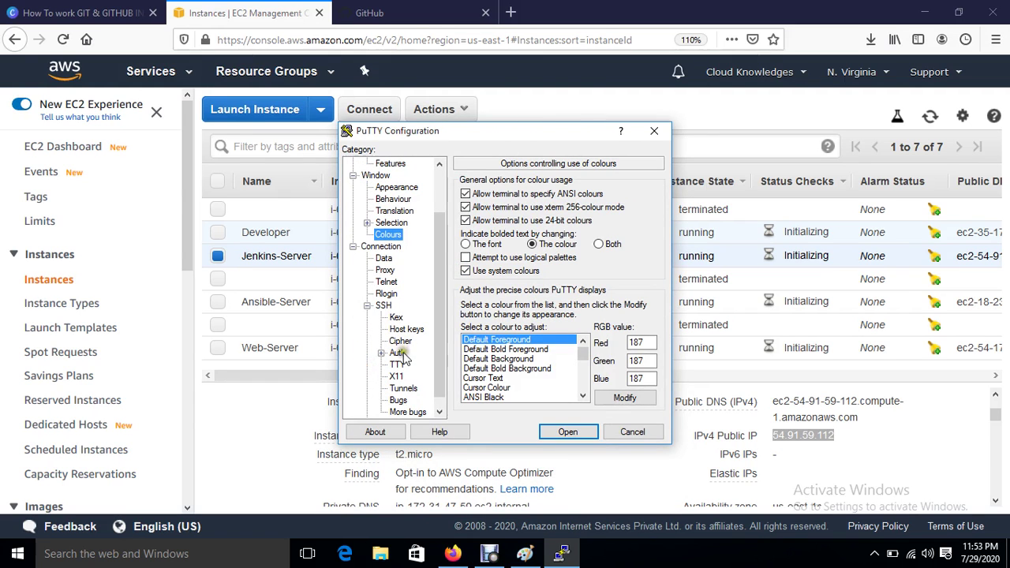
{"action": "left_click", "coordinate": [397, 353]}
{"action": "left_click", "coordinate": [631, 332]}
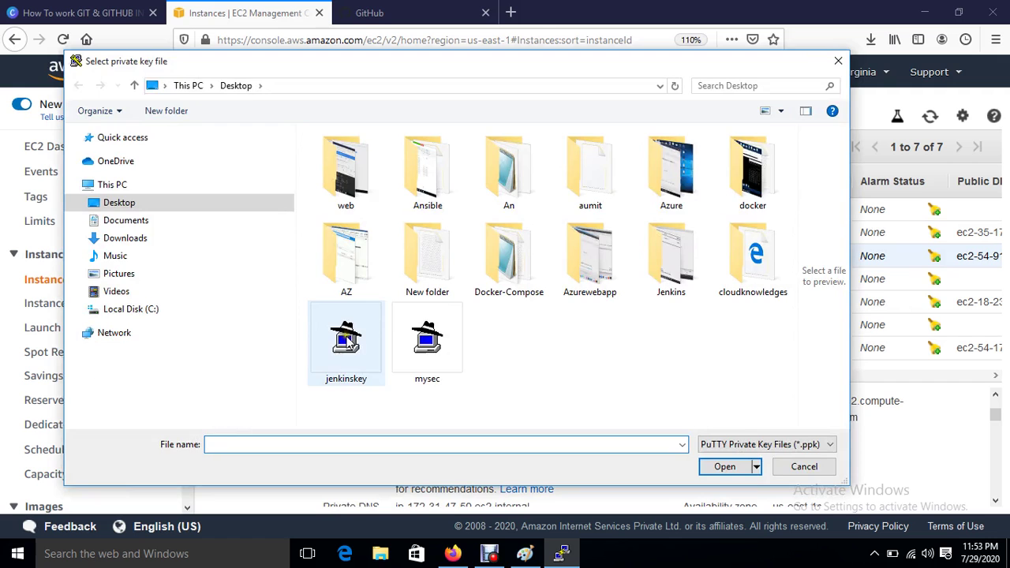
{"action": "double_click", "coordinate": [348, 341]}
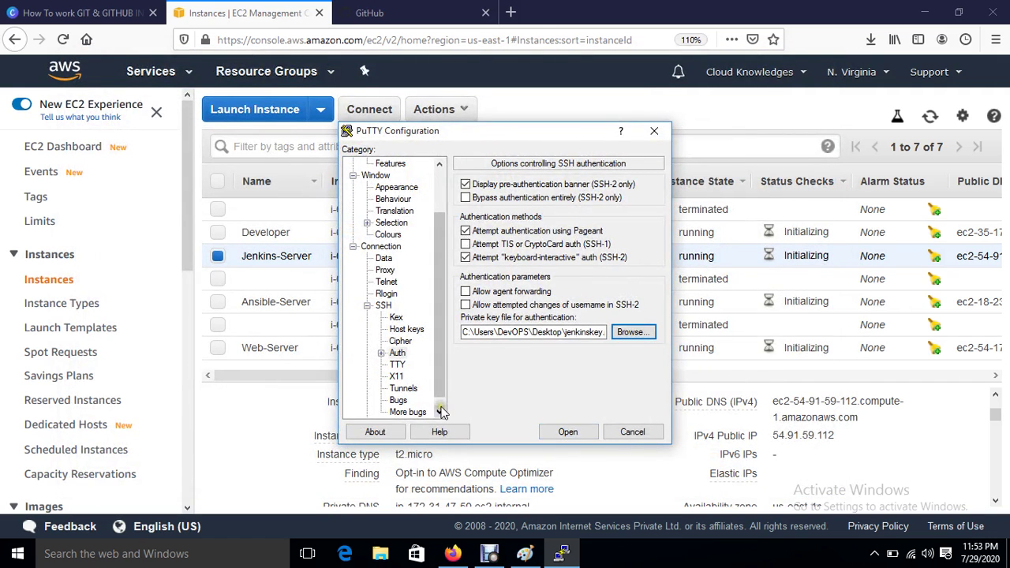
{"action": "left_click", "coordinate": [439, 412]}
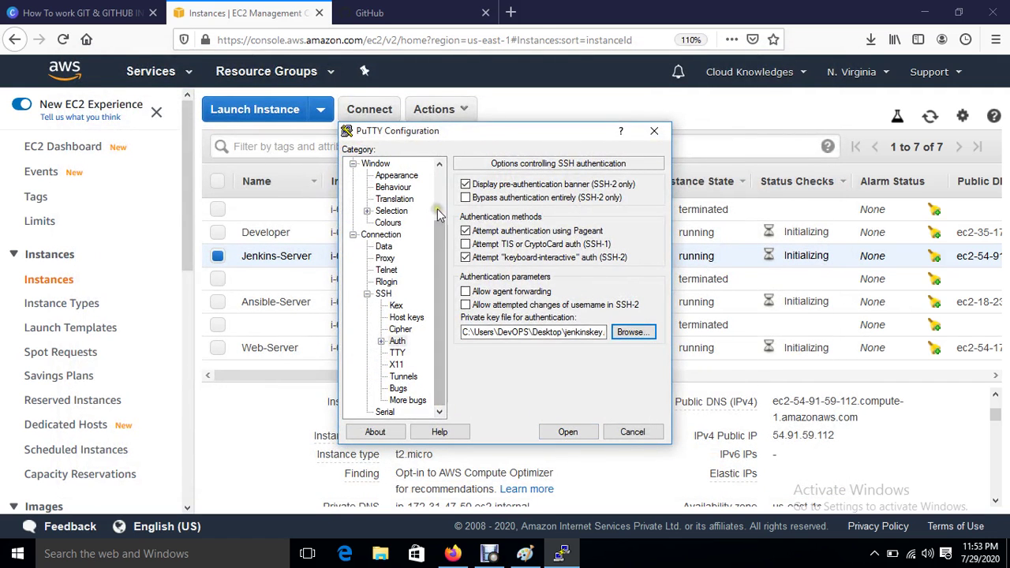
{"action": "left_click_drag", "start_coordinate": [442, 223], "coordinate": [442, 177]}
{"action": "left_click", "coordinate": [568, 433]}
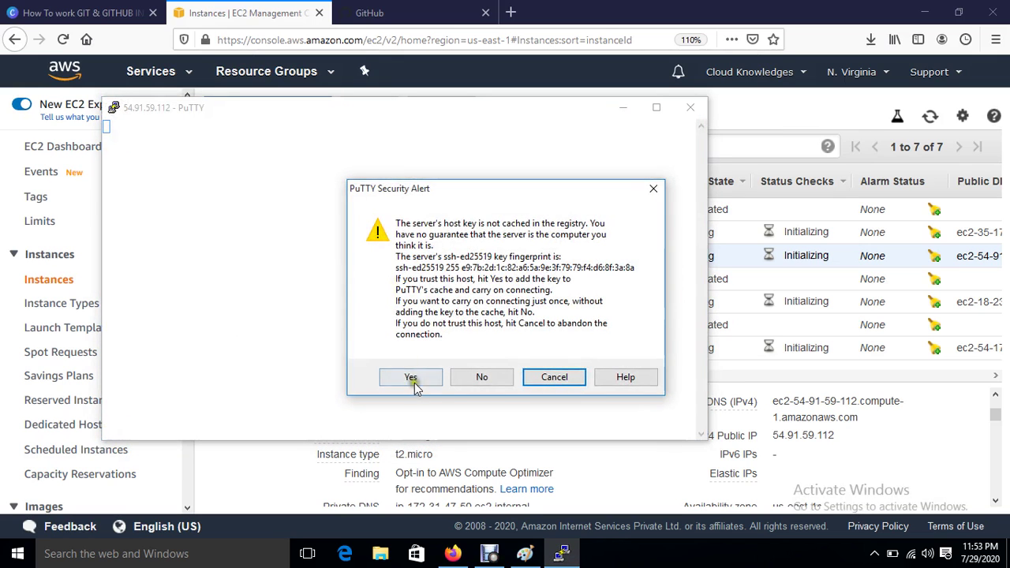
Step: Accept the server's host key and log in as ec2-user
{"action": "left_click", "coordinate": [410, 378]}
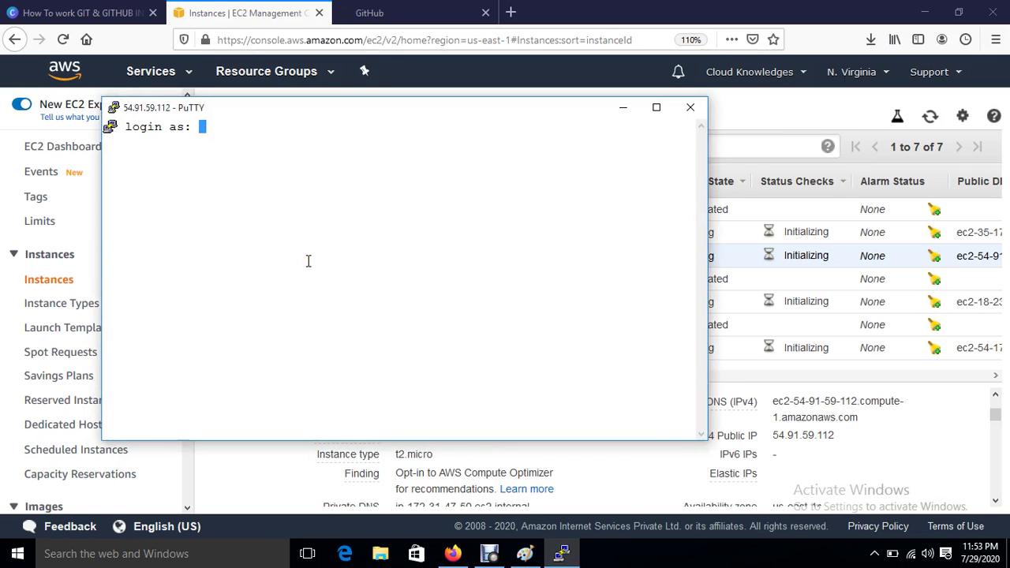
{"action": "type", "text": "ec2-user"}
{"action": "key", "text": "Return"}
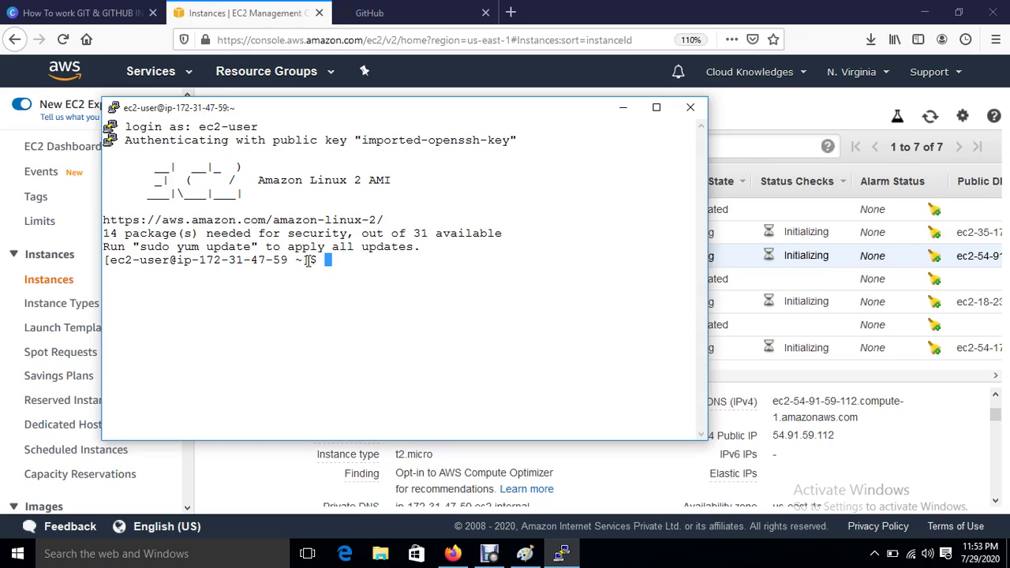
{"action": "key", "text": "Return"}
{"action": "key", "text": "Return"}
{"action": "key", "text": "Return"}
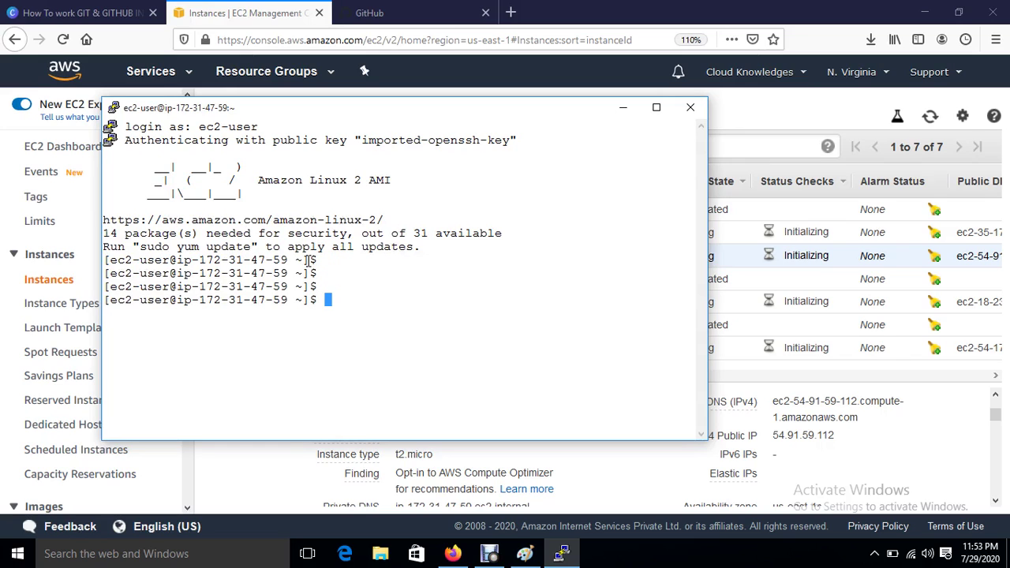
Step: Become root with sudo su, clear the screen and type yum install java*
{"action": "type", "text": "su"}
{"action": "key", "text": "BackSpace"}
{"action": "key", "text": "BackSpace"}
{"action": "type", "text": "sudo su"}
{"action": "type", "text": "cd"}
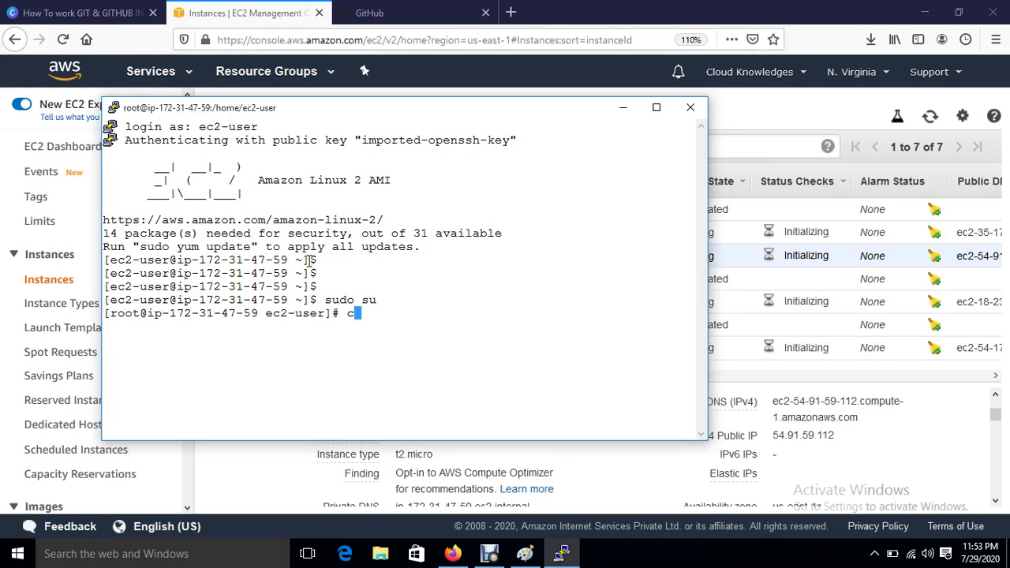
{"action": "key", "text": "Return"}
{"action": "key", "text": "Return"}
{"action": "key", "text": "Return"}
{"action": "key", "text": "Return"}
{"action": "key", "text": "Return"}
{"action": "key", "text": "ctrl+l"}
{"action": "key", "text": "Return"}
{"action": "key", "text": "Return"}
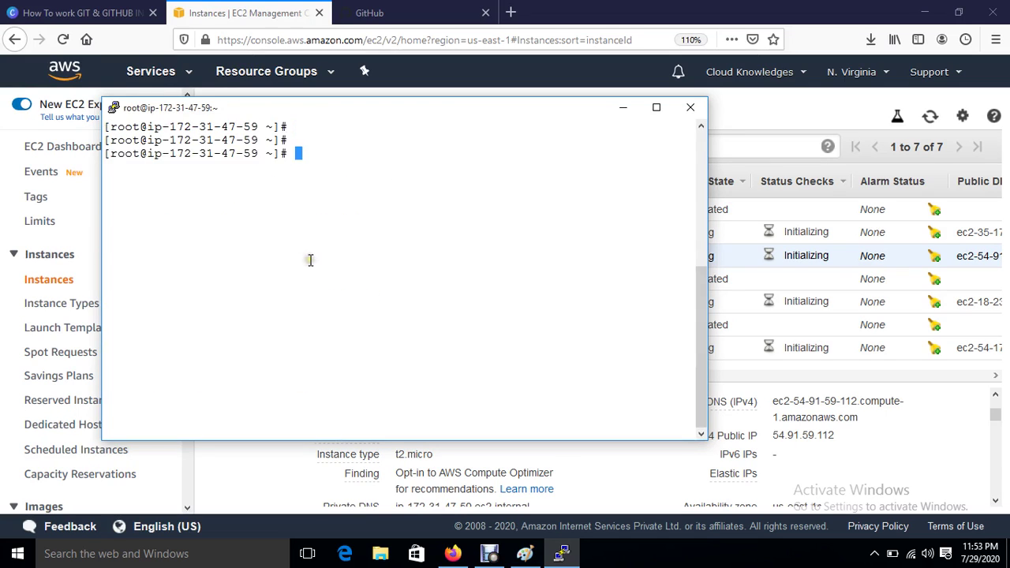
{"action": "type", "text": "yum install java* -y"}
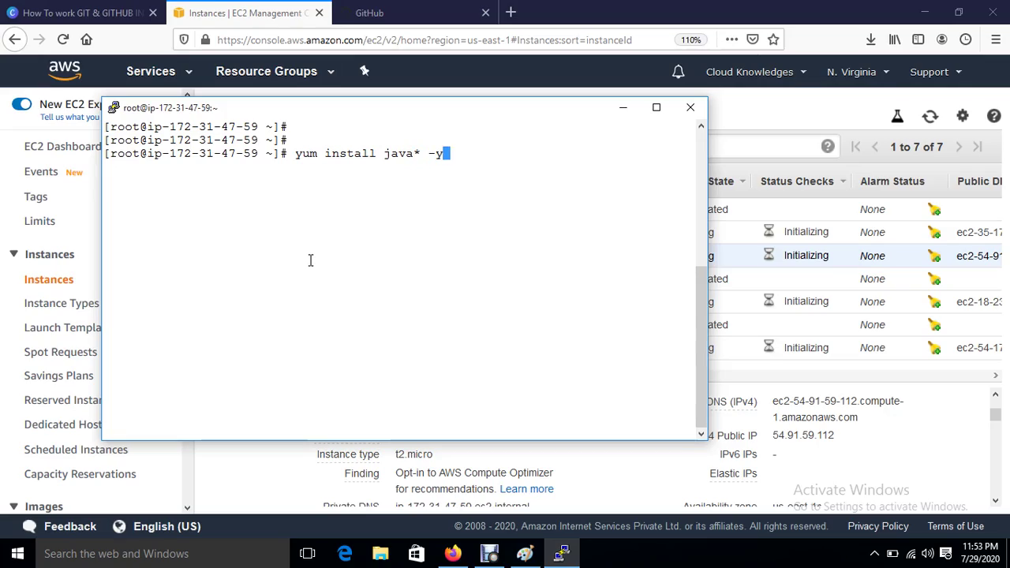
Step: Run yum install java* -y and let all 238 packages install to Complete!
{"action": "key", "text": "Return"}
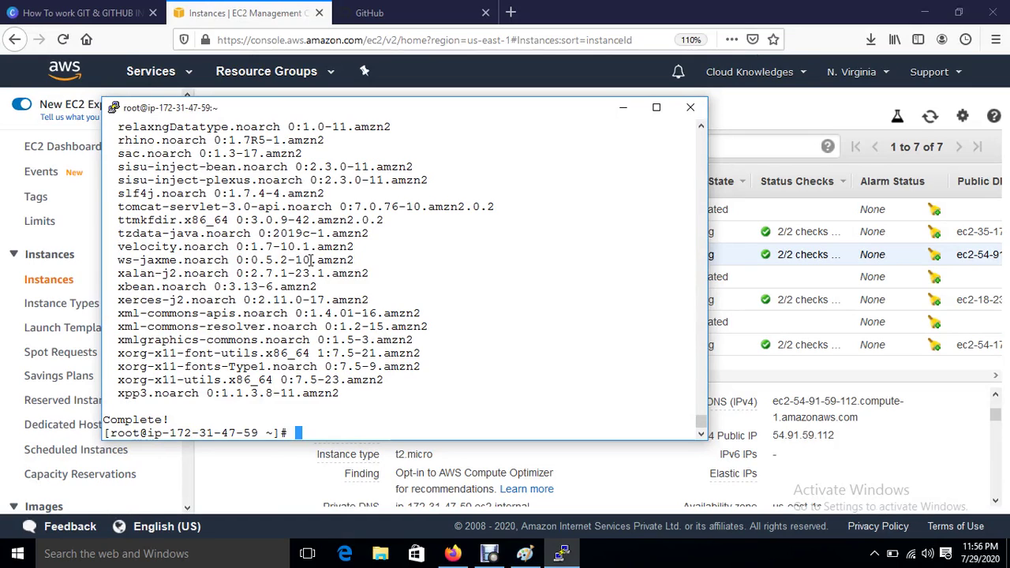
Step: Search Google for jenkins download in a new Firefox tab
{"action": "key", "text": "Return"}
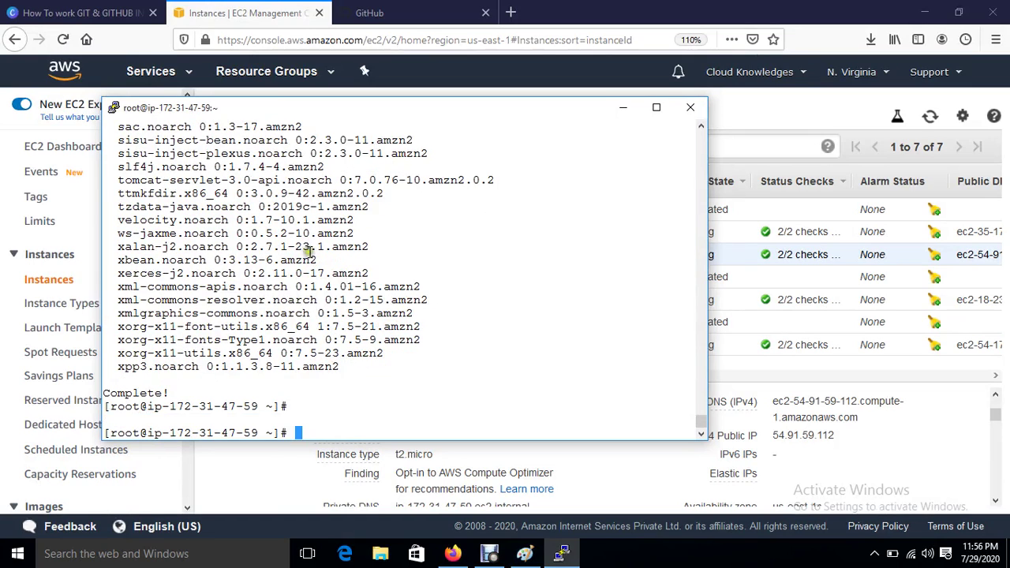
{"action": "left_click", "coordinate": [510, 13]}
{"action": "left_click", "coordinate": [510, 13]}
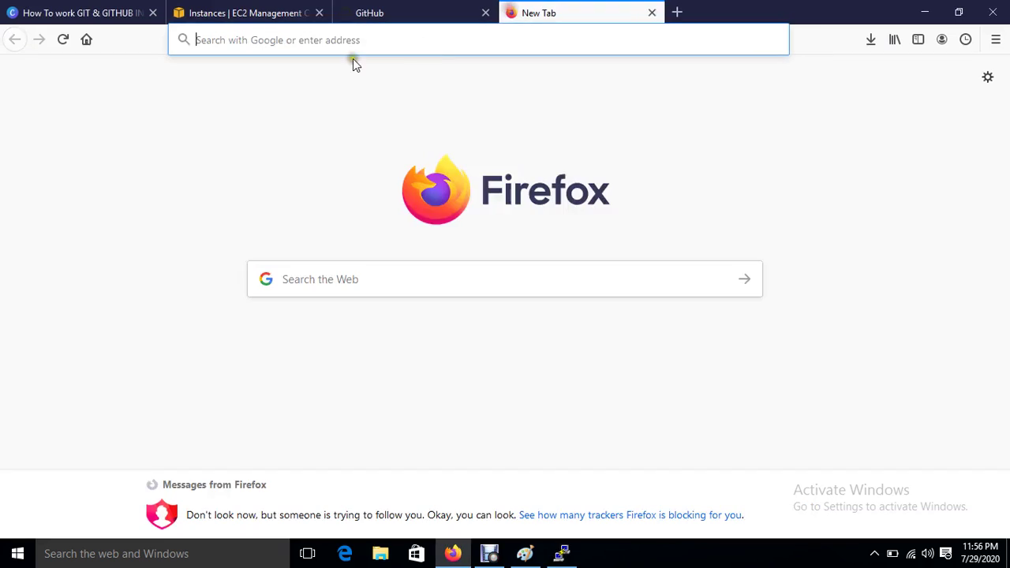
{"action": "type", "text": "google.com"}
{"action": "key", "text": "Return"}
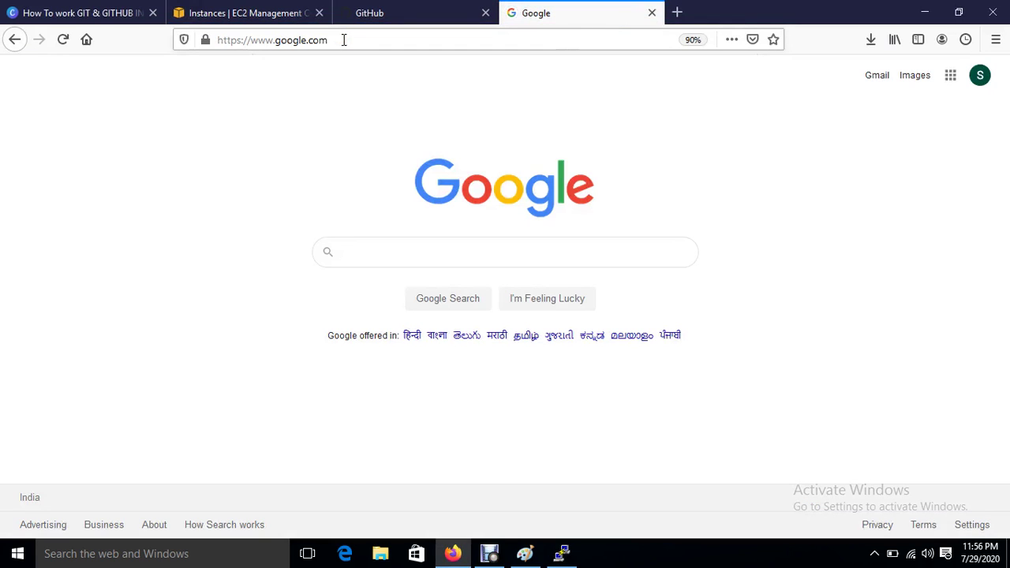
{"action": "type", "text": "jen"}
{"action": "key", "text": "Down"}
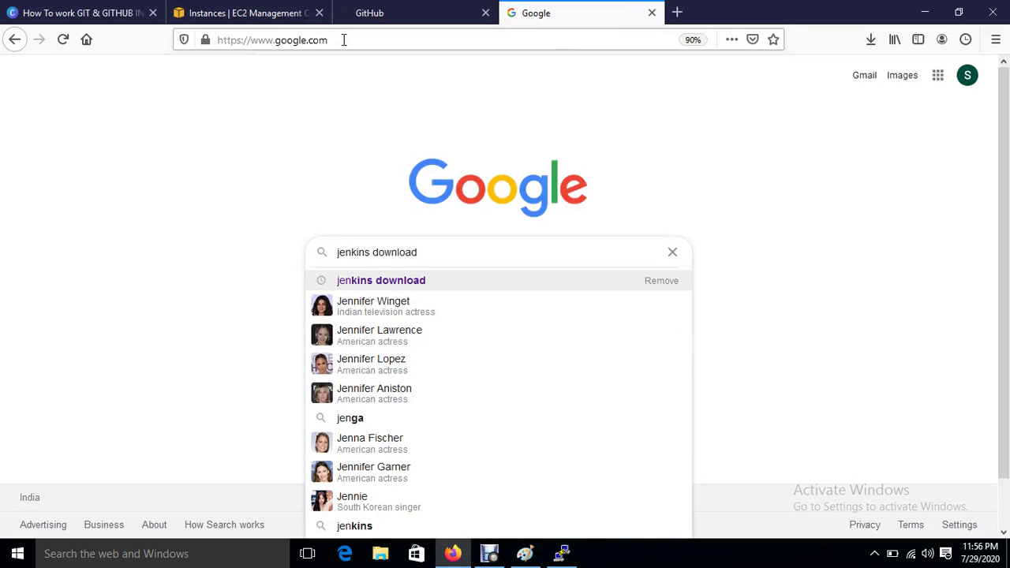
{"action": "key", "text": "Return"}
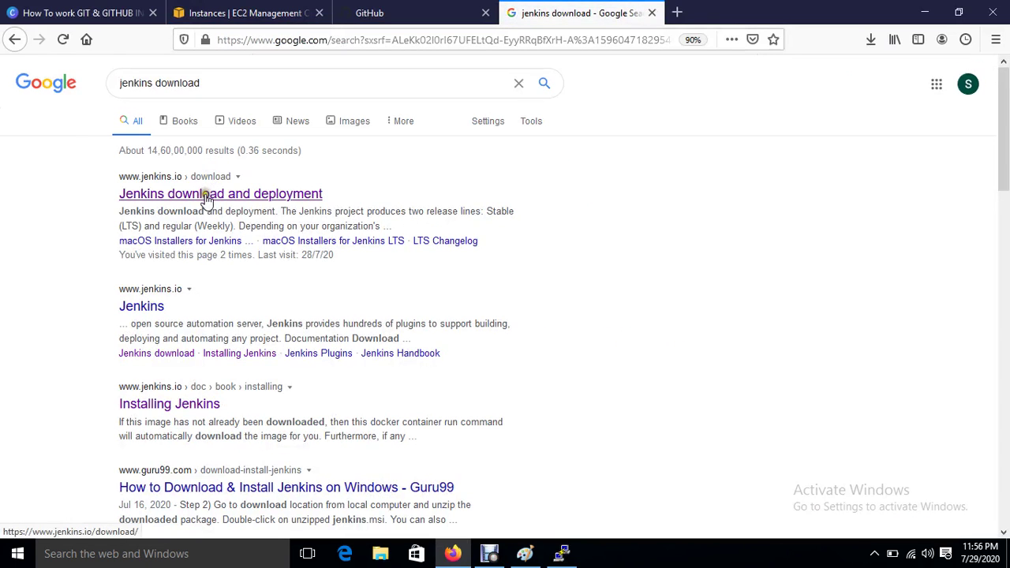
Step: Open the jenkins.io download page's CentOS/Fedora/Red Hat package instructions
{"action": "left_click", "coordinate": [206, 195]}
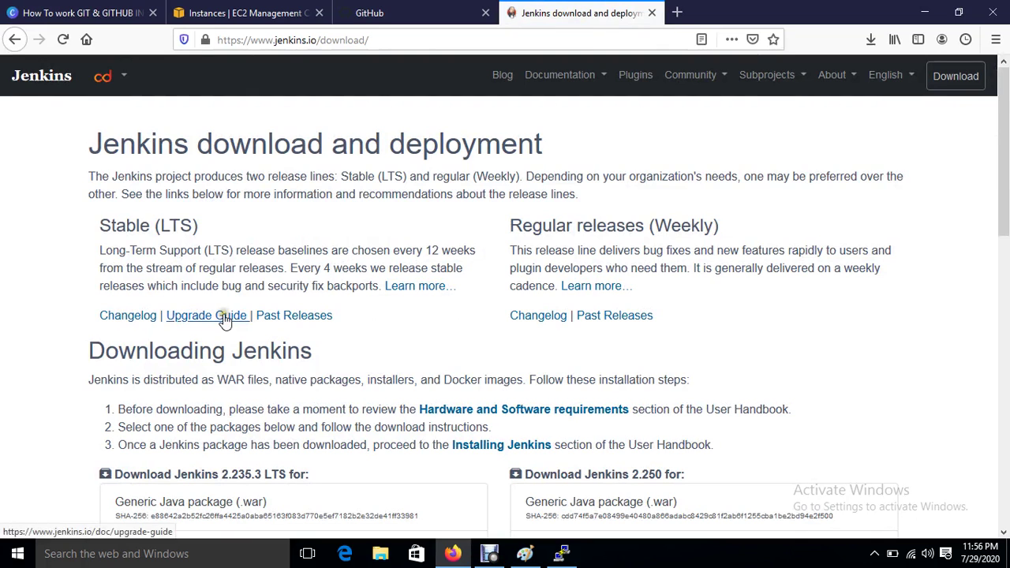
{"action": "scroll", "coordinate": [221, 318], "scroll_direction": "down", "scroll_amount": 2}
{"action": "scroll", "coordinate": [255, 356], "scroll_direction": "down", "scroll_amount": 3}
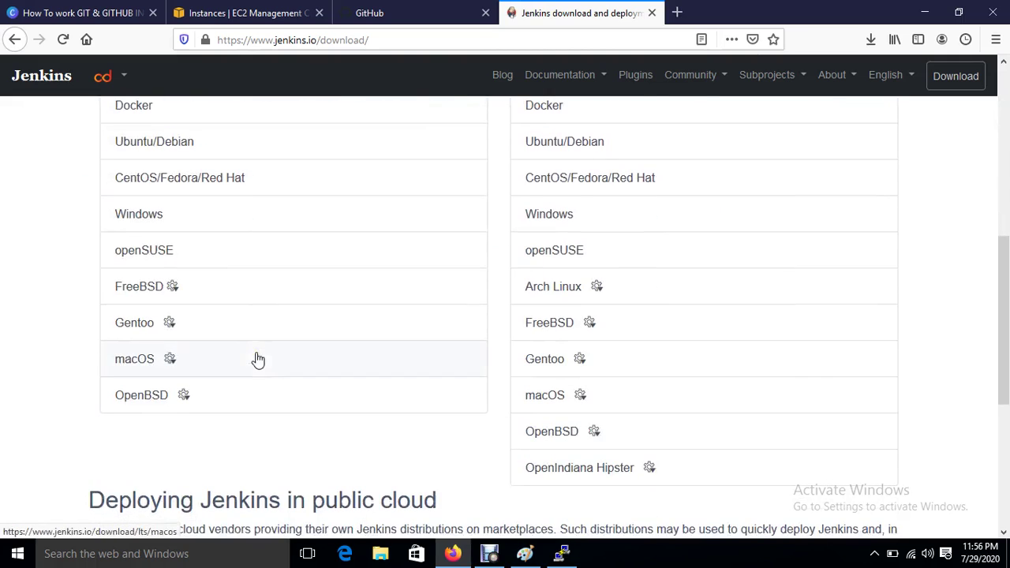
{"action": "left_click", "coordinate": [153, 181]}
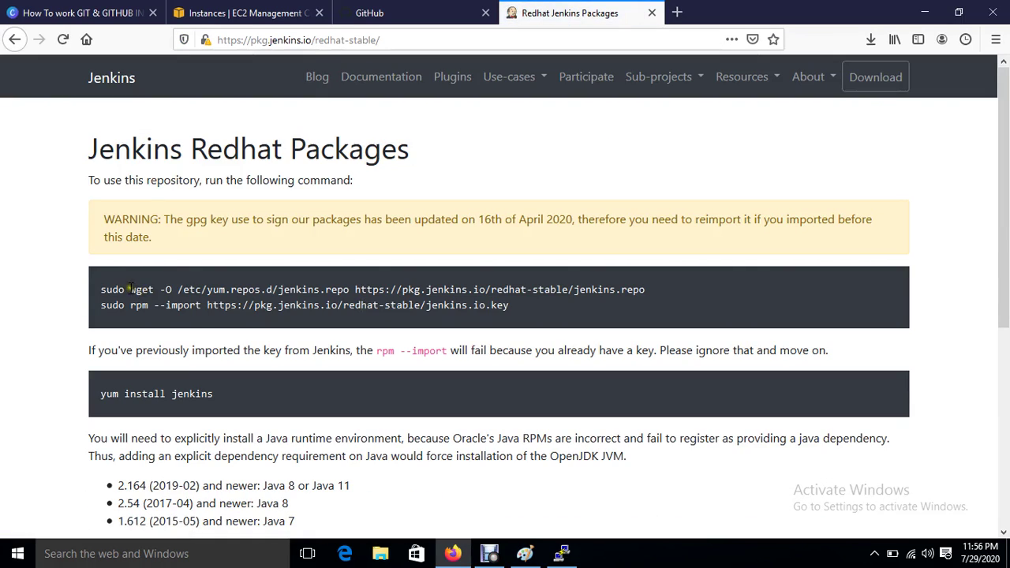
Step: Copy and run the wget command that downloads jenkins.repo on the server
{"action": "left_click_drag", "start_coordinate": [131, 289], "coordinate": [621, 290]}
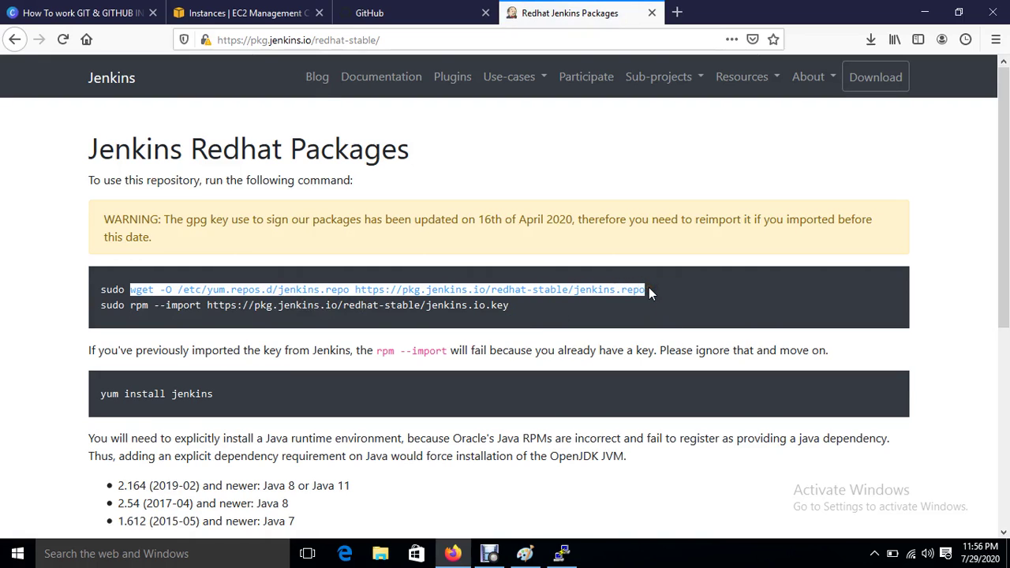
{"action": "left_click", "coordinate": [561, 554]}
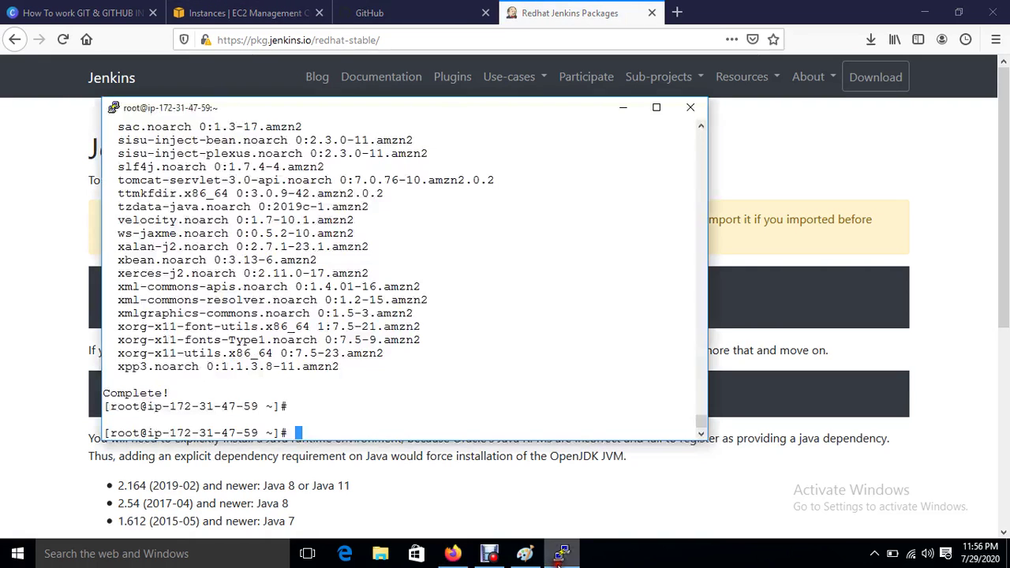
{"action": "right_click", "coordinate": [404, 367]}
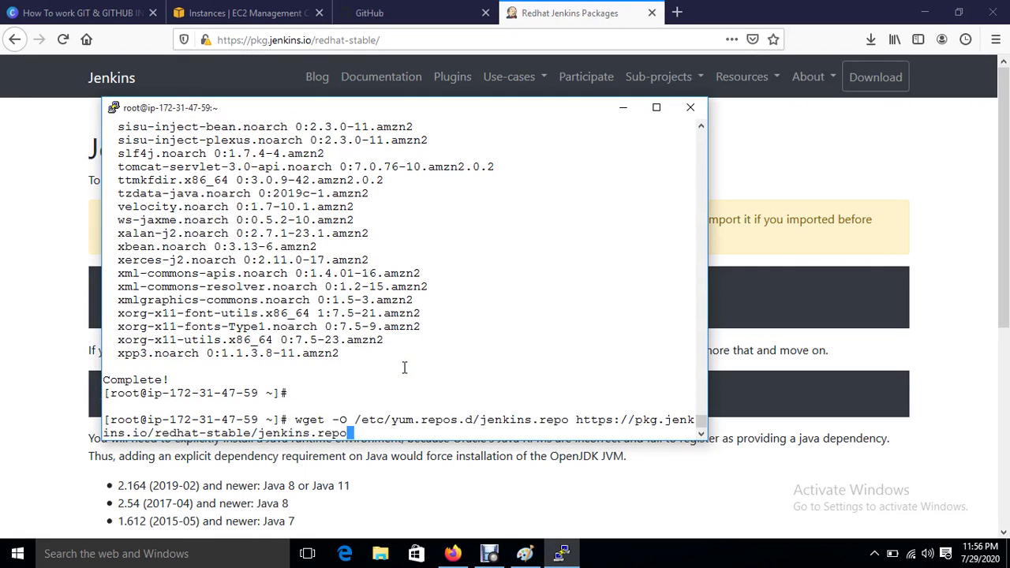
{"action": "key", "text": "Return"}
Step: Copy and run the rpm --import command for the Jenkins signing key
{"action": "left_click", "coordinate": [798, 173]}
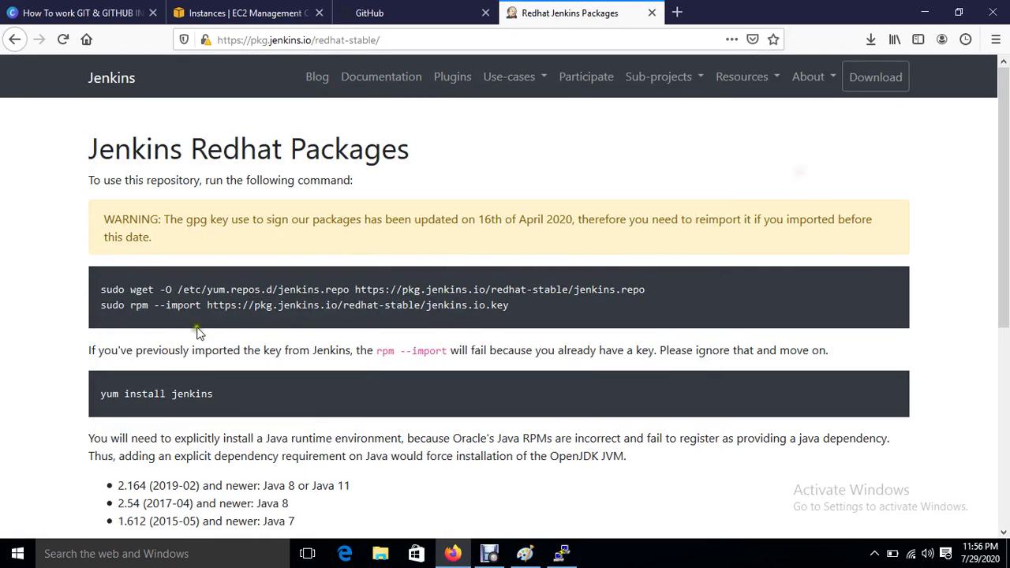
{"action": "left_click_drag", "start_coordinate": [130, 305], "coordinate": [519, 315]}
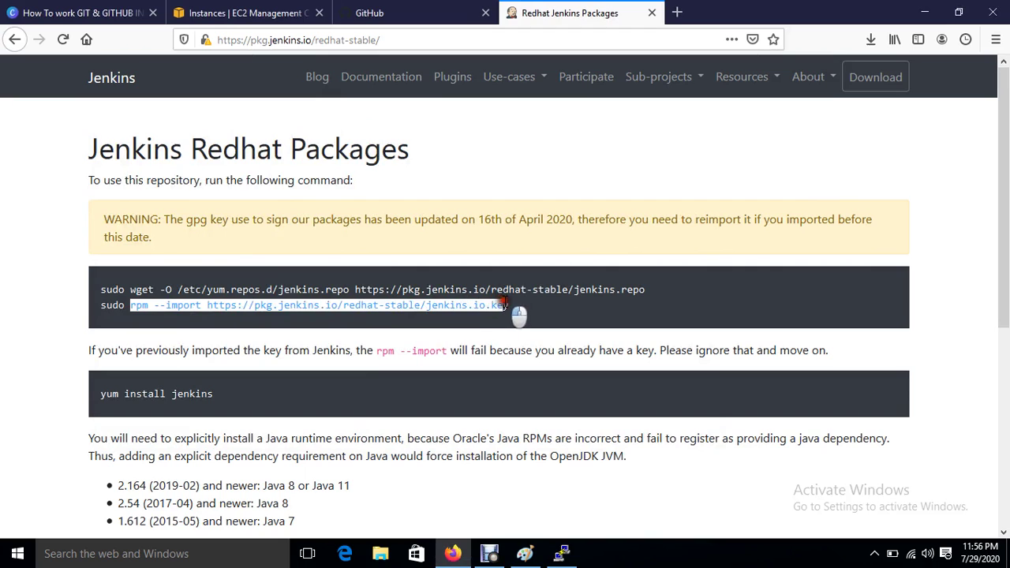
{"action": "right_click", "coordinate": [511, 304]}
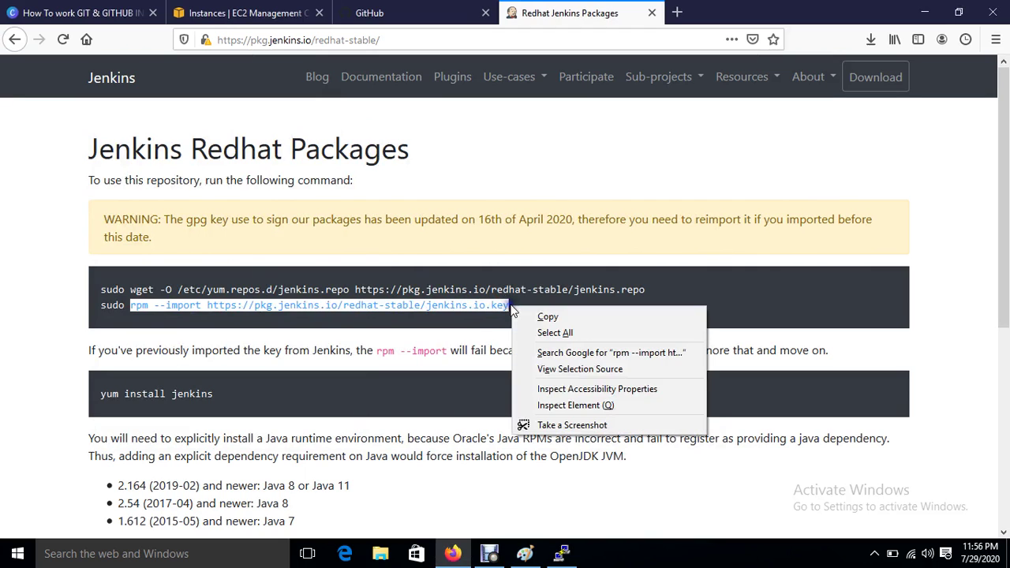
{"action": "left_click", "coordinate": [541, 318]}
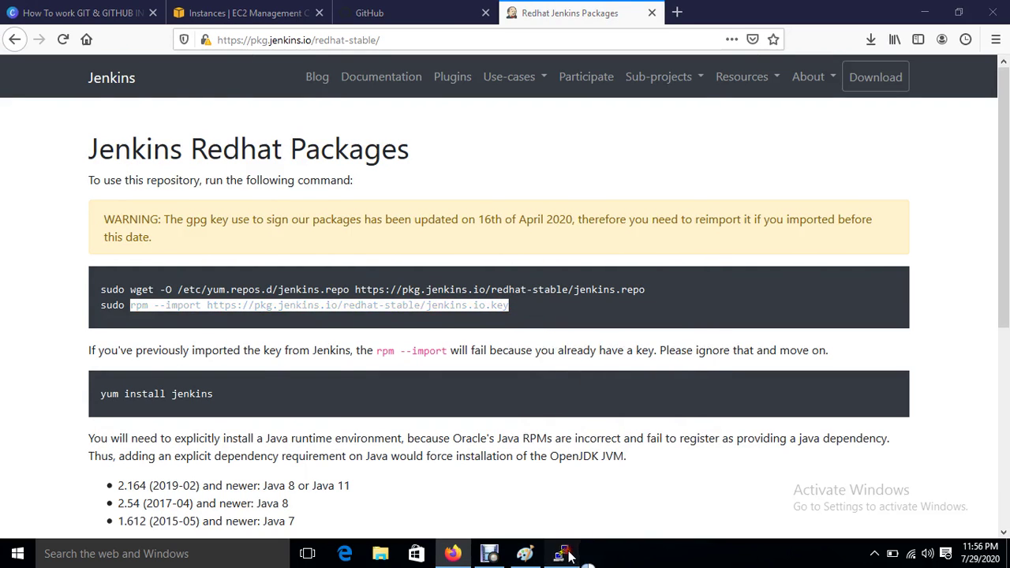
{"action": "left_click", "coordinate": [562, 552]}
{"action": "right_click", "coordinate": [534, 356]}
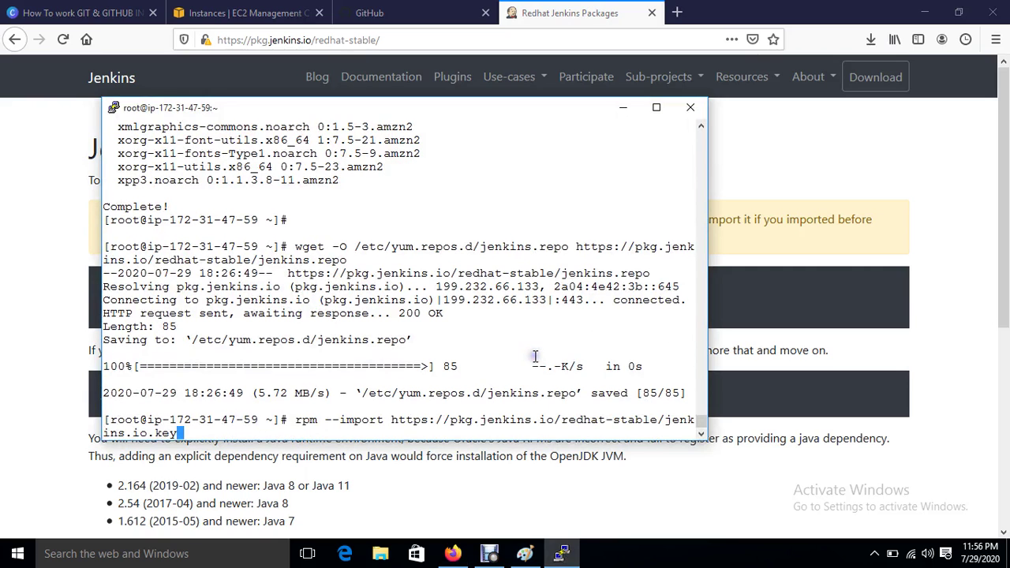
{"action": "key", "text": "Return"}
Step: Copy and run yum install jenkins in the terminal
{"action": "left_click", "coordinate": [901, 249]}
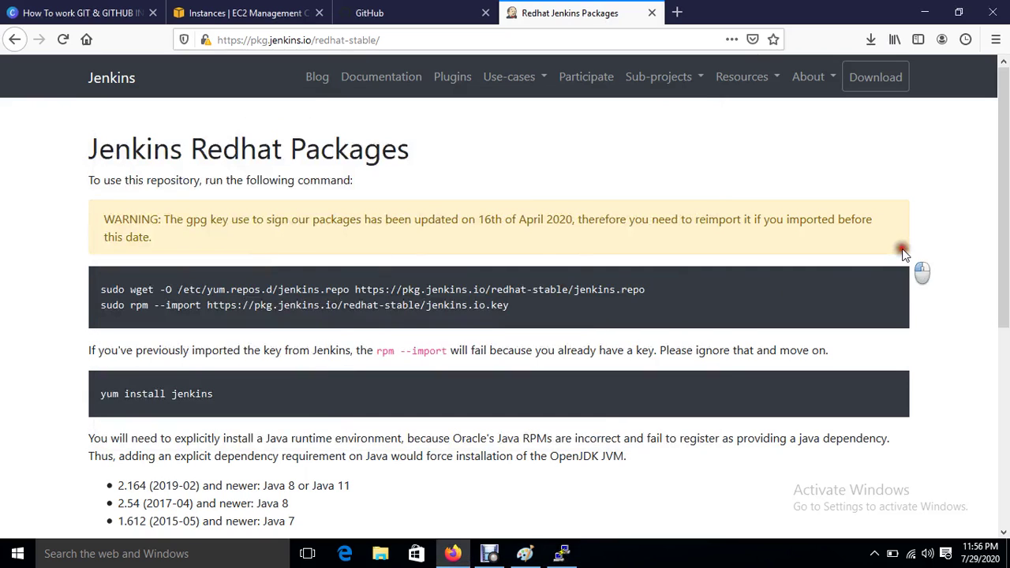
{"action": "left_click_drag", "start_coordinate": [98, 393], "coordinate": [232, 397]}
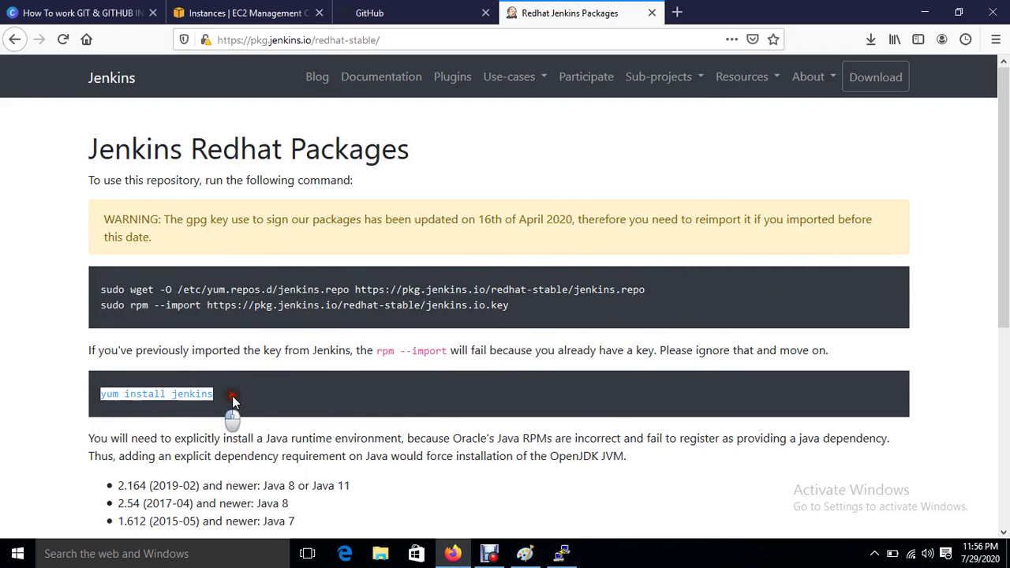
{"action": "right_click", "coordinate": [180, 395]}
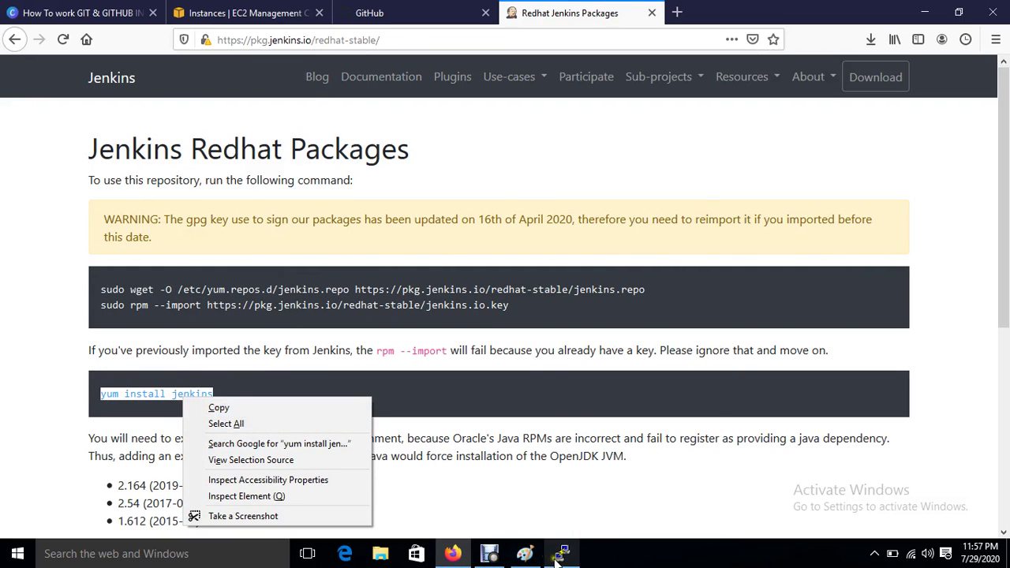
{"action": "left_click", "coordinate": [260, 412]}
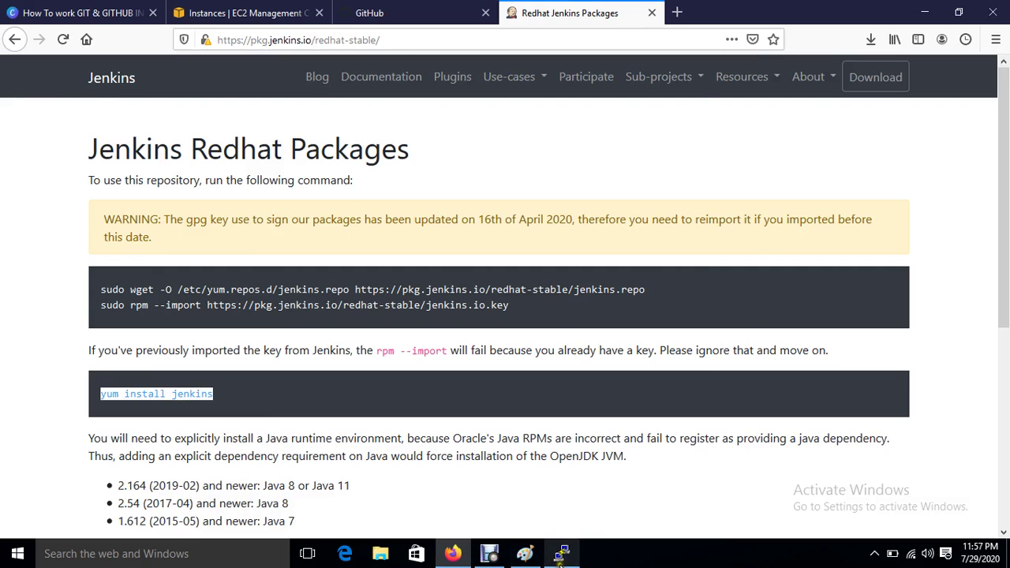
{"action": "left_click", "coordinate": [561, 553]}
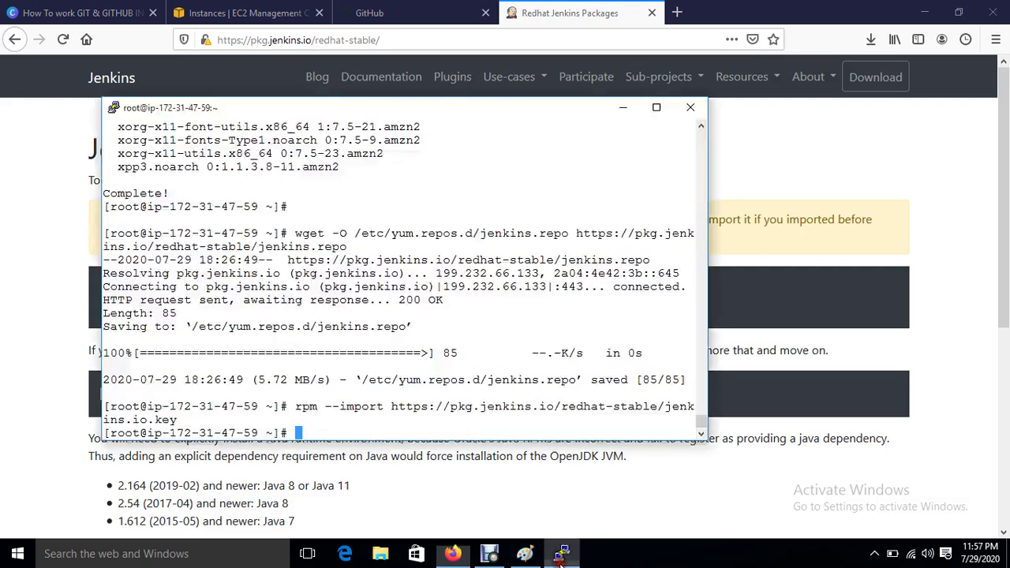
{"action": "right_click", "coordinate": [505, 398]}
{"action": "key", "text": "Return"}
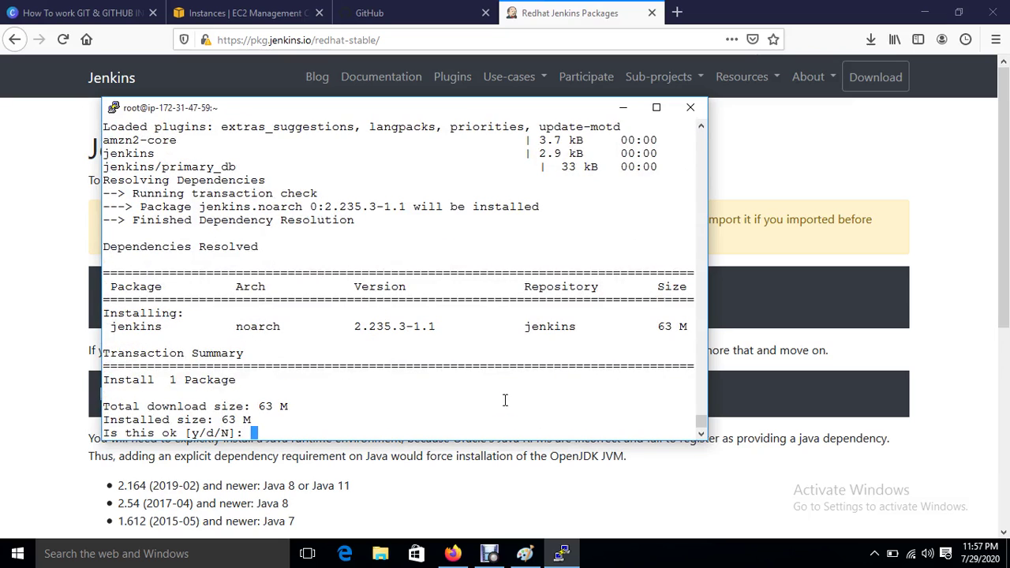
Step: Confirm the jenkins 2.235.3-1.1 installation with y
{"action": "type", "text": "y"}
{"action": "key", "text": "Return"}
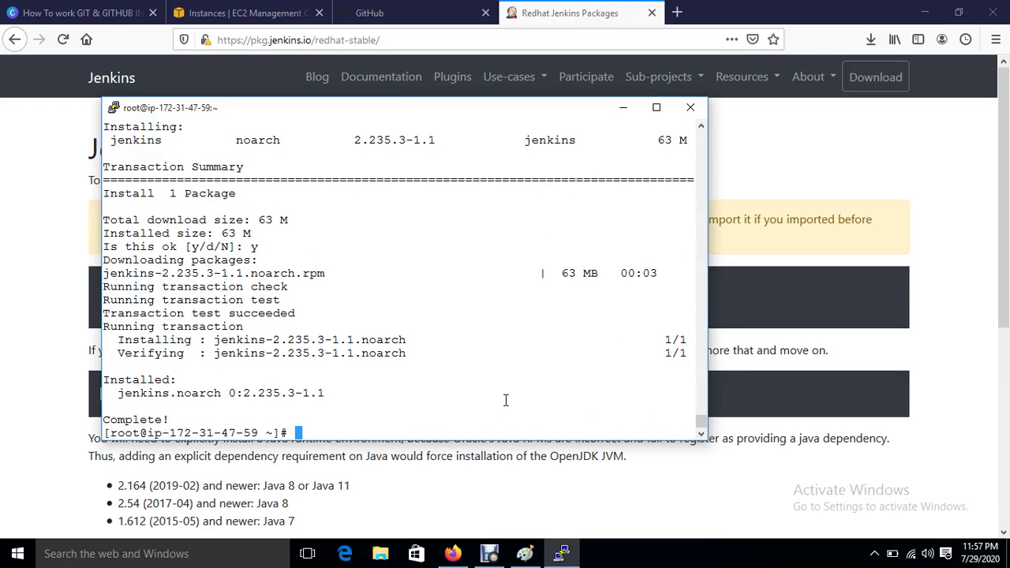
{"action": "key", "text": "Return"}
{"action": "type", "text": "systemt"}
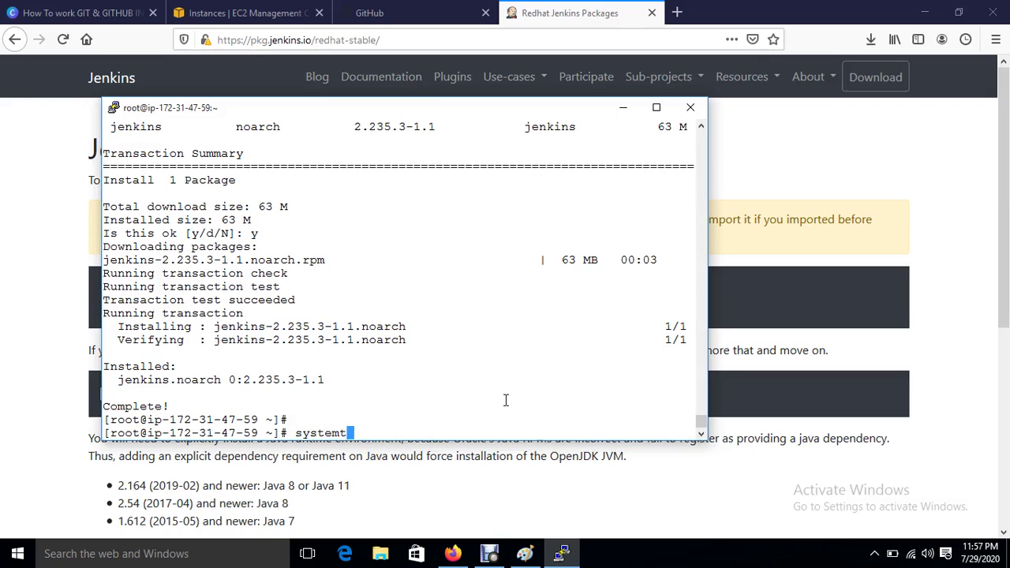
{"action": "key", "text": "BackSpace"}
{"action": "key", "text": "BackSpace"}
{"action": "key", "text": "BackSpace"}
{"action": "key", "text": "BackSpace"}
{"action": "key", "text": "ctrl+c"}
{"action": "key", "text": "ctrl+c"}
{"action": "key", "text": "ctrl+c"}
{"action": "key", "text": "ctrl+c"}
{"action": "key", "text": "Return"}
{"action": "key", "text": "Return"}
{"action": "key", "text": "Return"}
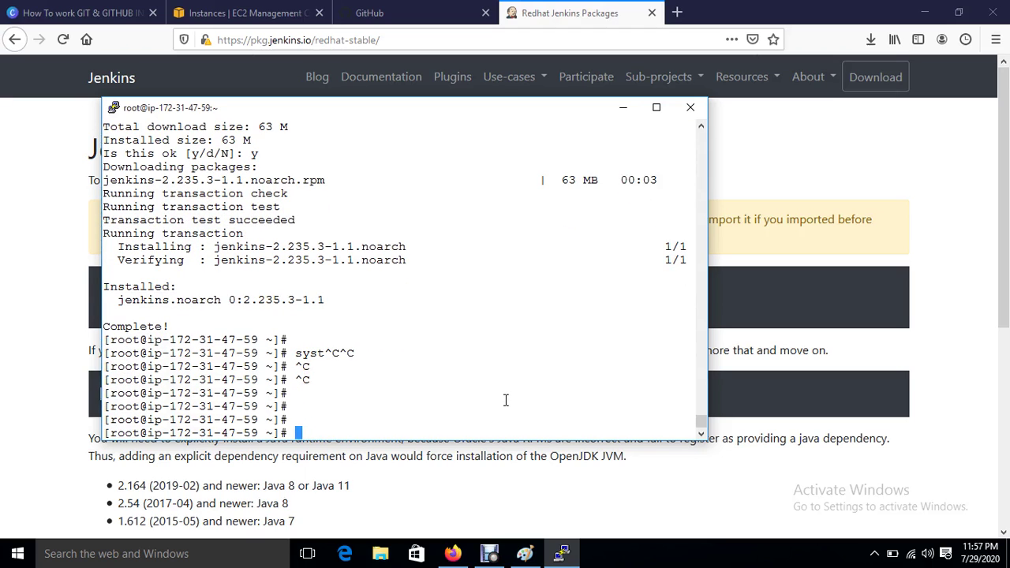
Step: Run systemctl start jenkins and systemctl enable jenkins
{"action": "type", "text": "systemctl start jenkins"}
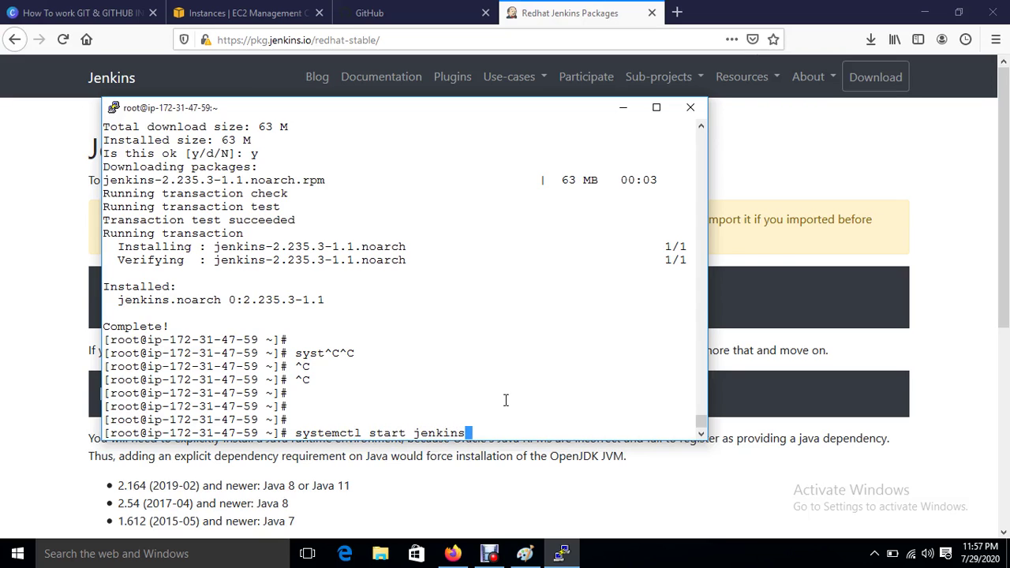
{"action": "key", "text": "Return"}
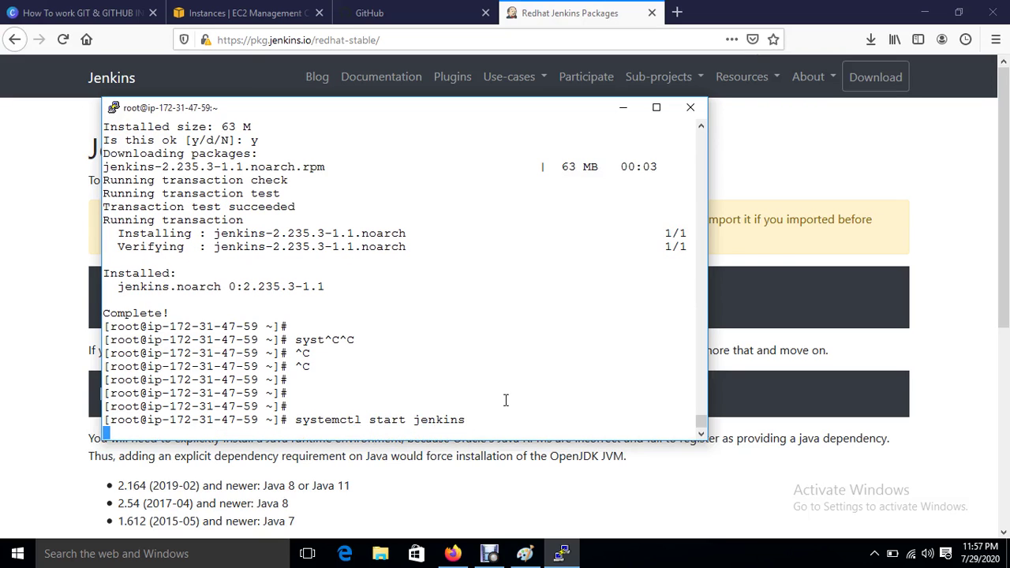
{"action": "key", "text": "Return"}
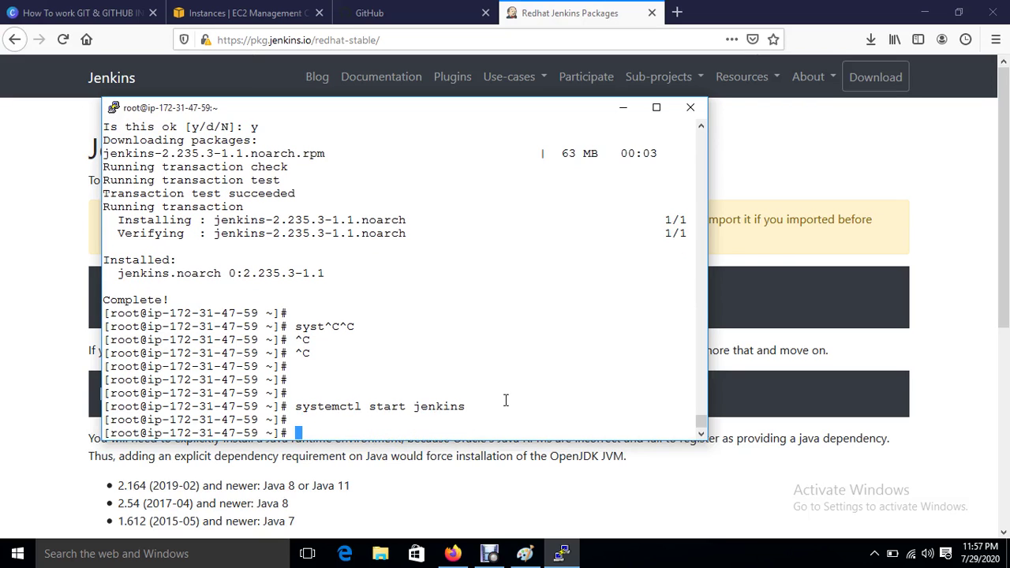
{"action": "type", "text": "systemctl "}
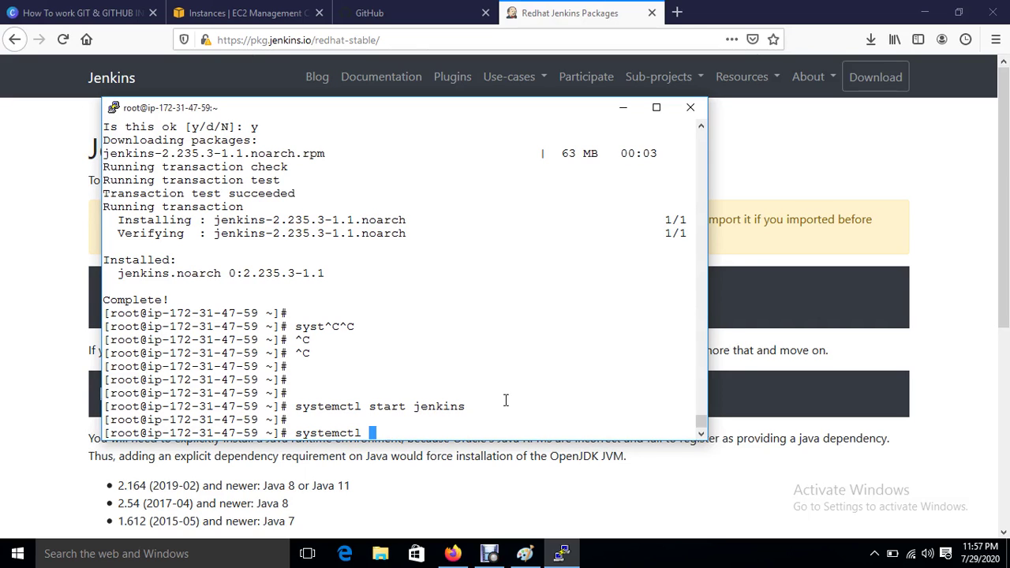
{"action": "type", "text": "enable jenkins"}
{"action": "key", "text": "Return"}
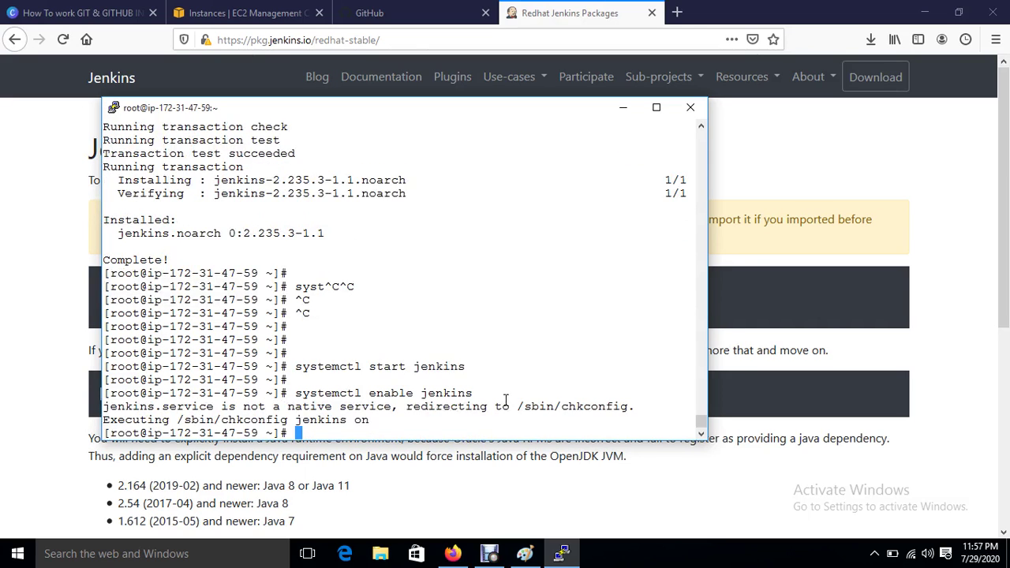
{"action": "key", "text": "Return"}
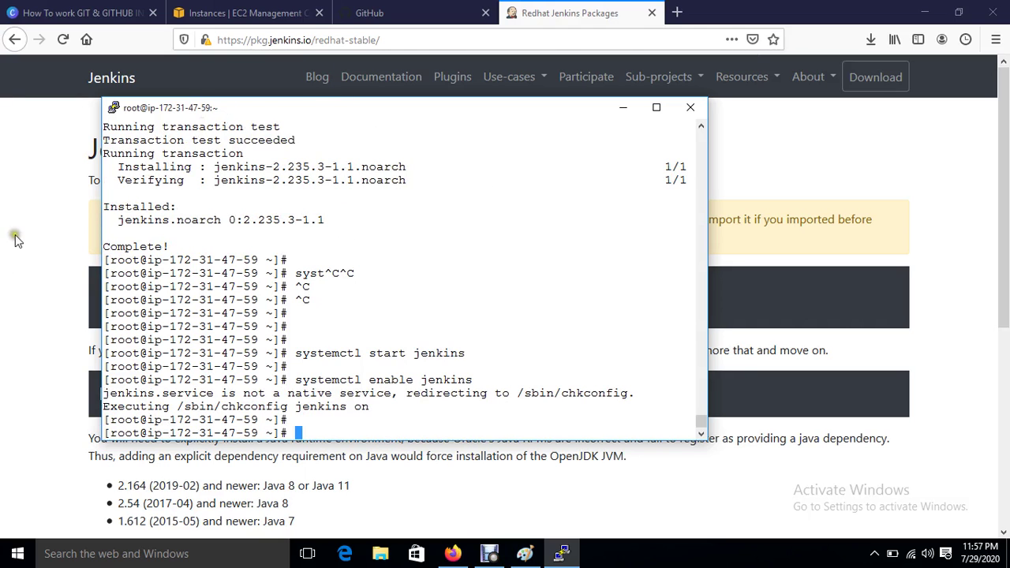
Step: Copy the Jenkins-Server public IP and load 54.91.59.112:8080 in a new browser tab
{"action": "left_click", "coordinate": [232, 13]}
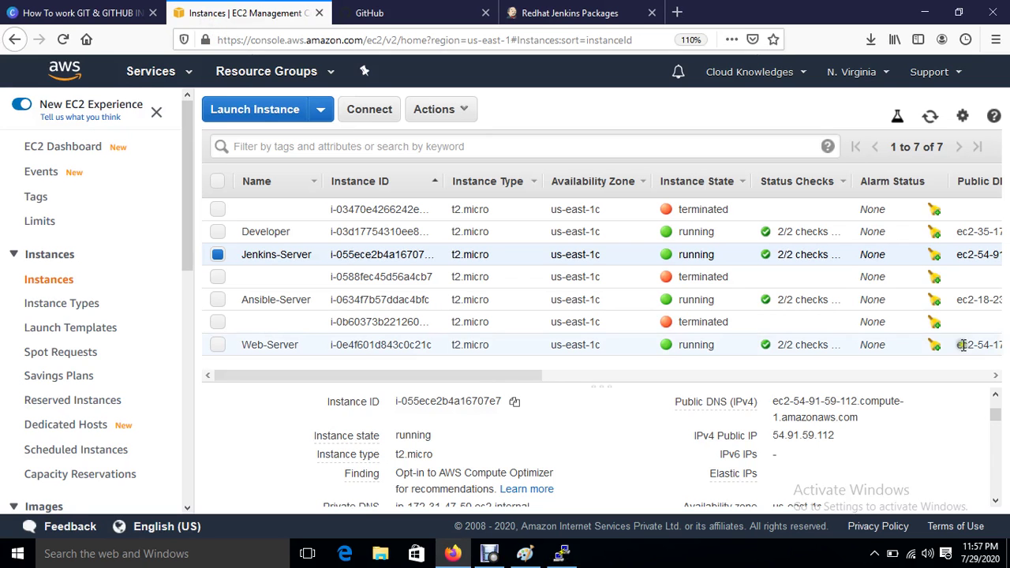
{"action": "left_click", "coordinate": [848, 436]}
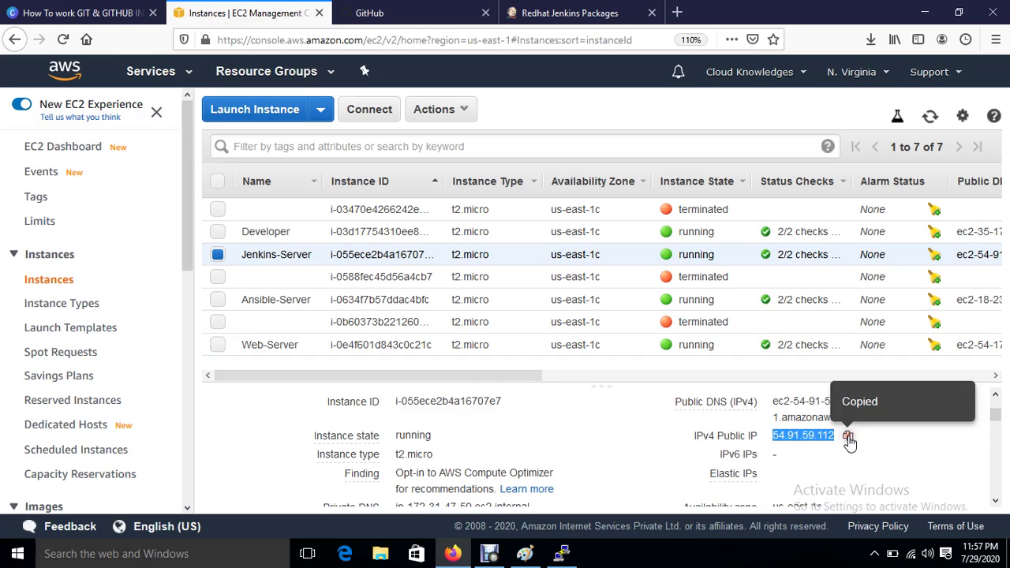
{"action": "left_click", "coordinate": [677, 12]}
{"action": "left_click", "coordinate": [351, 40]}
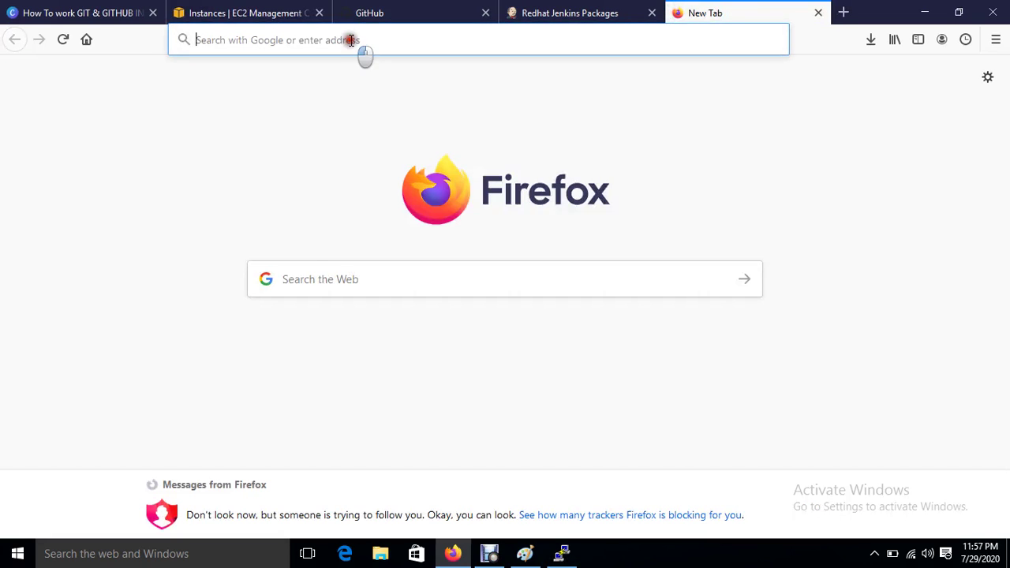
{"action": "key", "text": "ctrl+v"}
{"action": "type", "text": ":8080"}
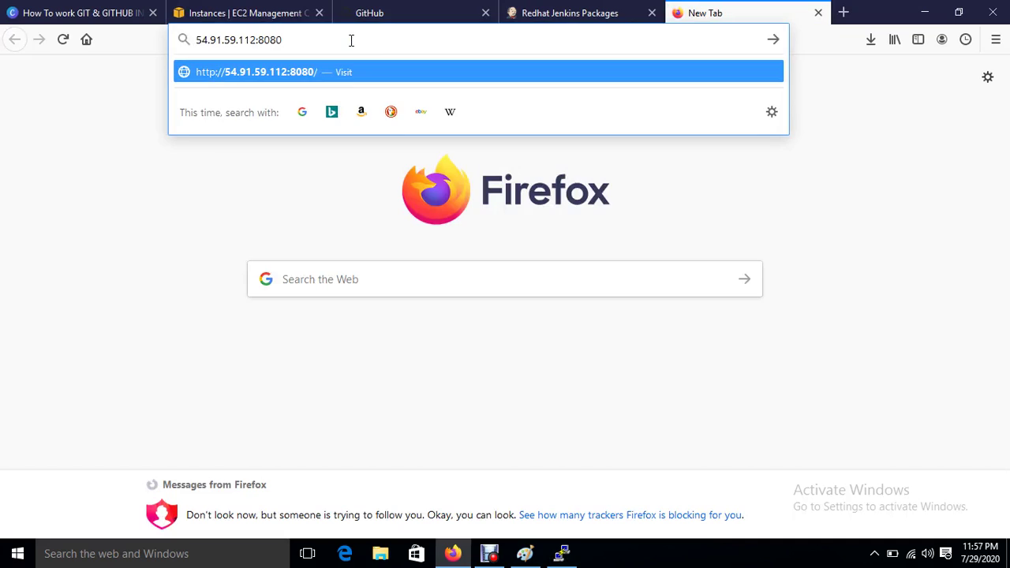
{"action": "key", "text": "Return"}
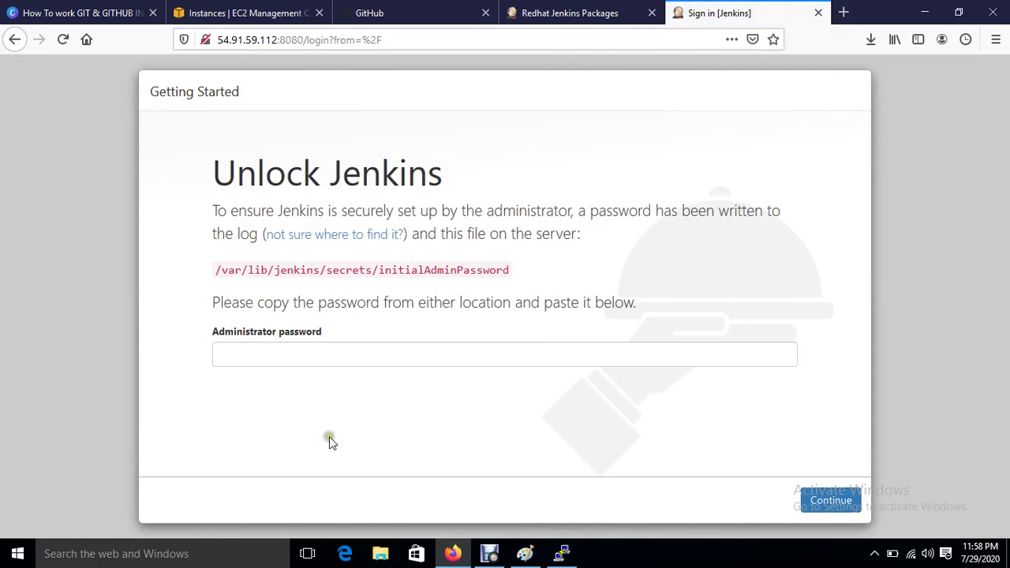
Step: Print the initial admin password with cat /var/lib/jenkins/secrets/initialAdminPassword, using the path shown on the Unlock page
{"action": "left_click", "coordinate": [561, 553]}
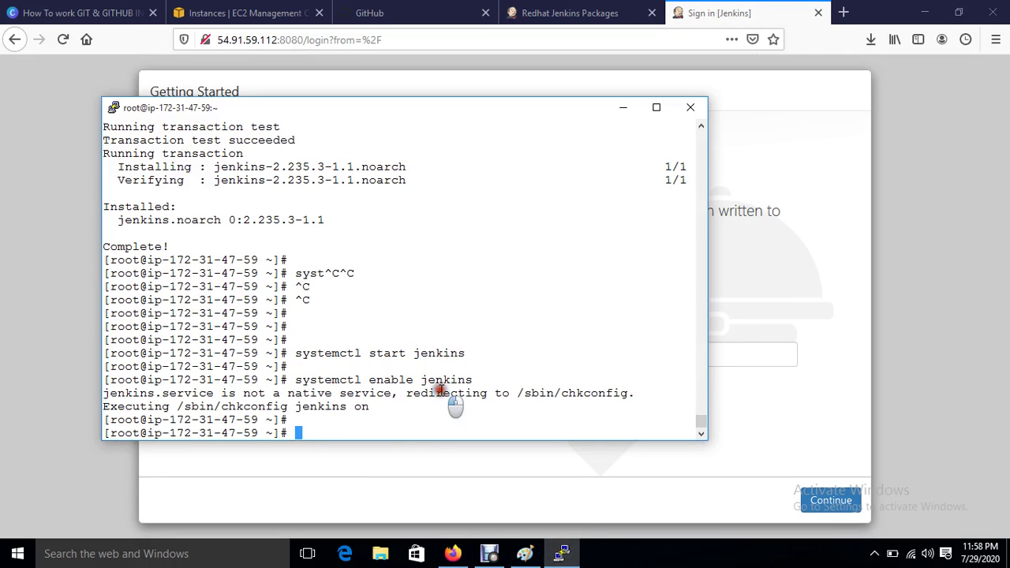
{"action": "type", "text": "cat"}
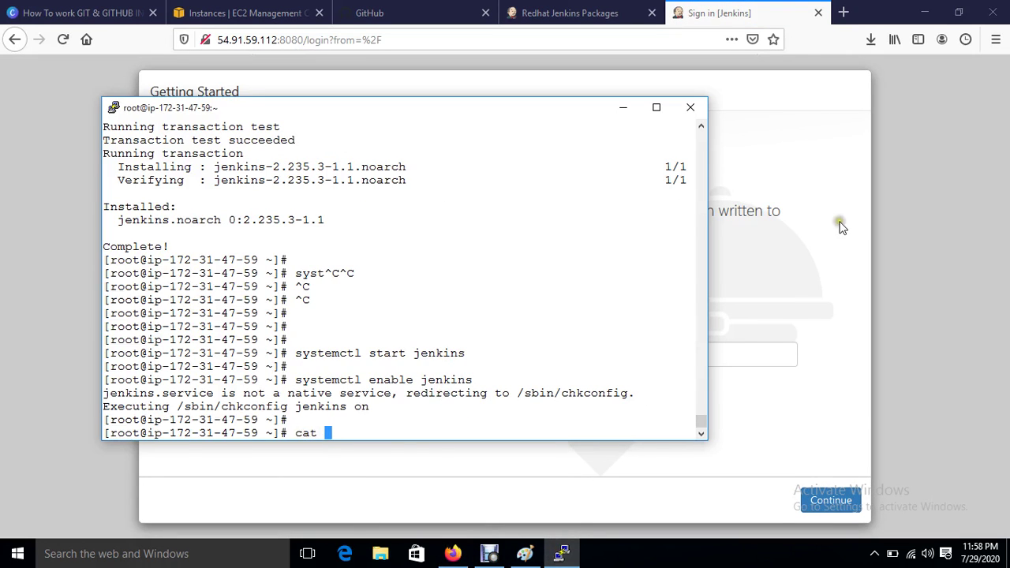
{"action": "left_click", "coordinate": [839, 224]}
{"action": "left_click_drag", "start_coordinate": [215, 270], "coordinate": [509, 271]}
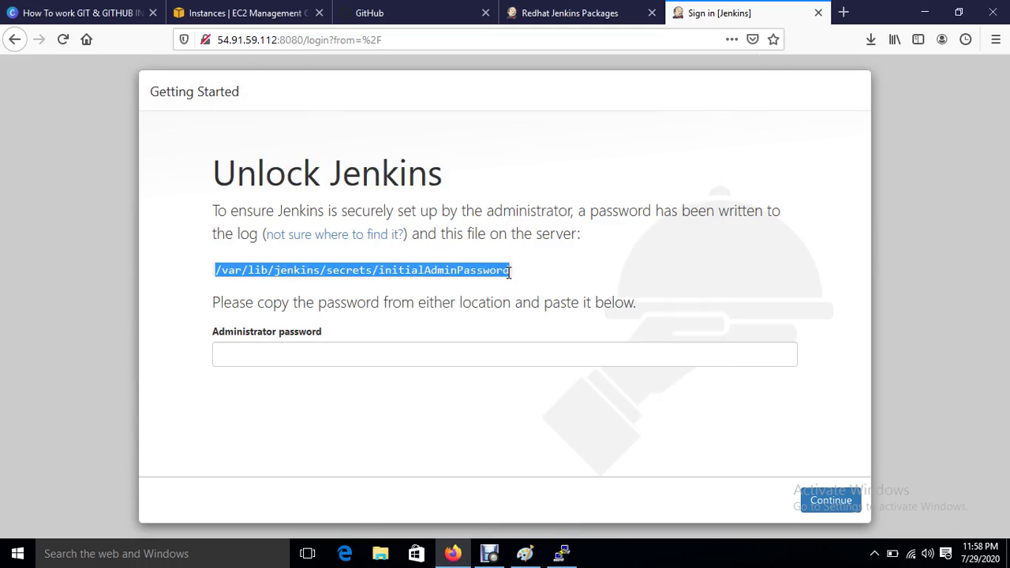
{"action": "left_click", "coordinate": [561, 553]}
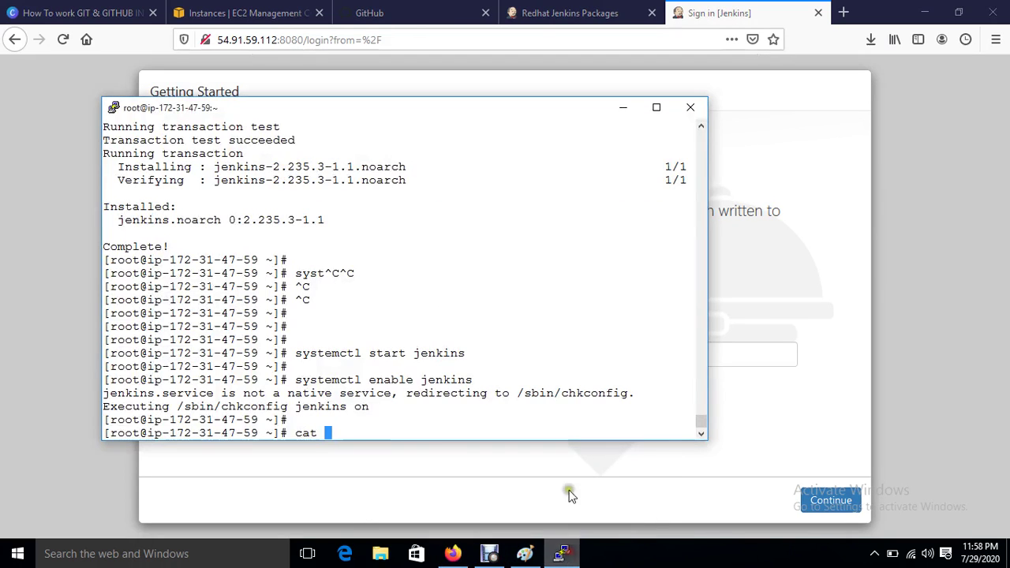
{"action": "right_click", "coordinate": [429, 437]}
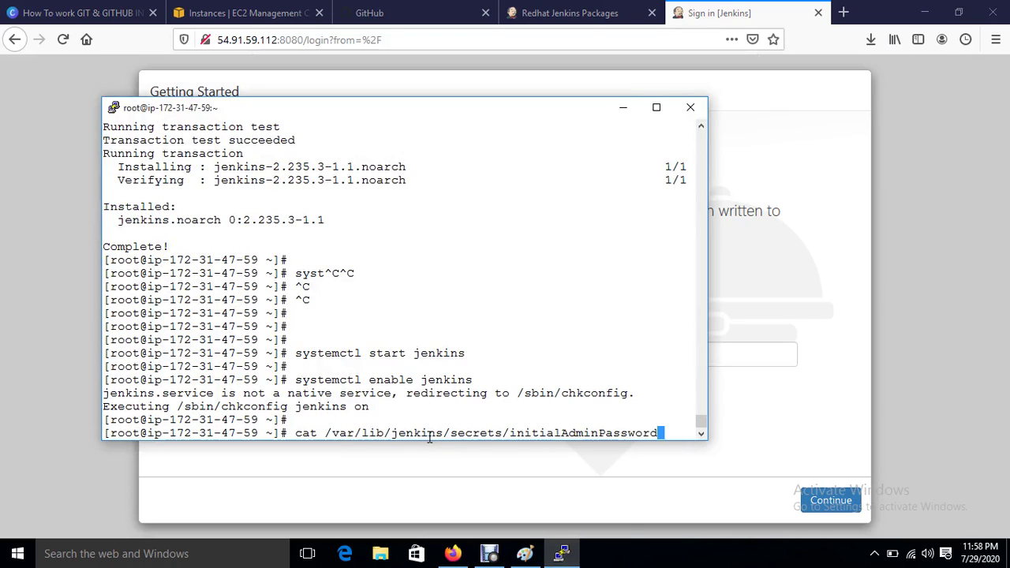
{"action": "key", "text": "Return"}
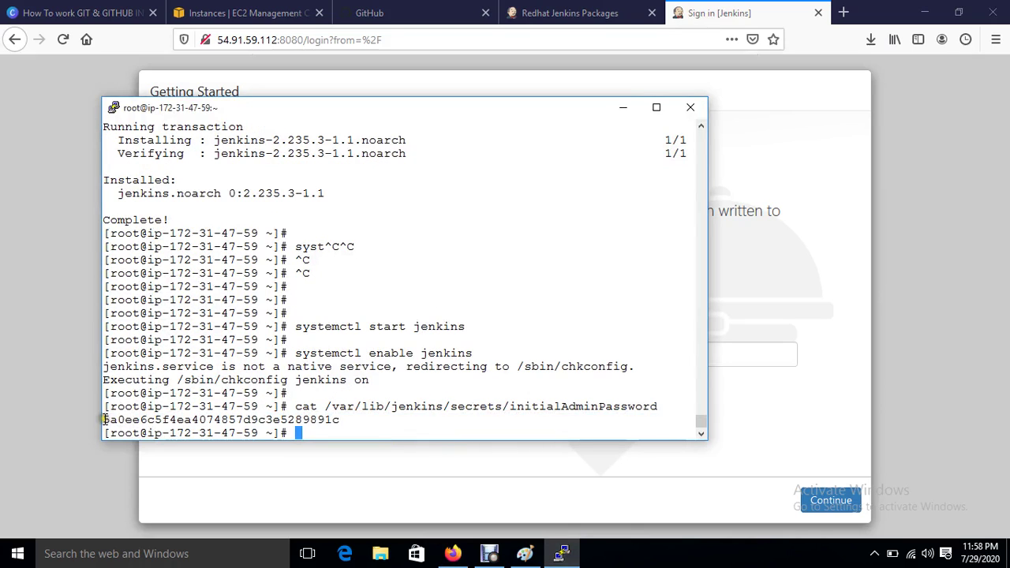
Step: Copy the printed password into the Unlock Jenkins Administrator password field
{"action": "left_click_drag", "start_coordinate": [103, 419], "coordinate": [320, 416]}
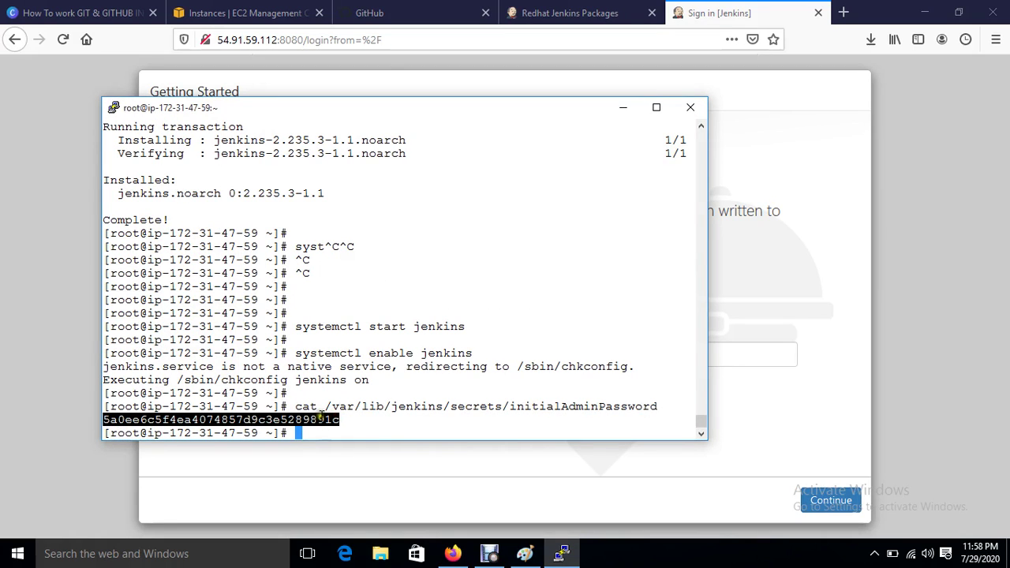
{"action": "right_click", "coordinate": [466, 433]}
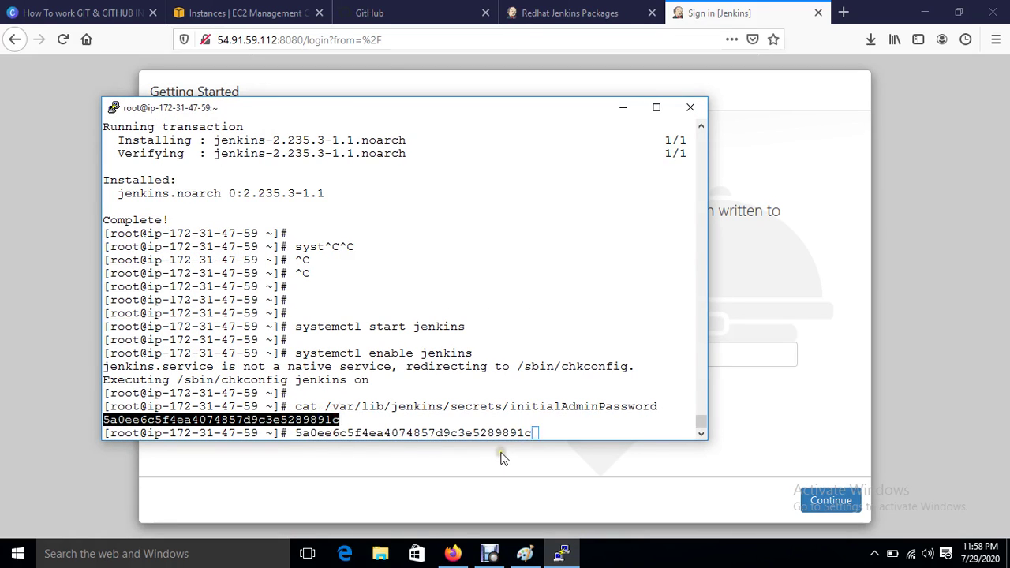
{"action": "left_click", "coordinate": [504, 457]}
{"action": "left_click", "coordinate": [406, 355]}
{"action": "right_click", "coordinate": [406, 357]}
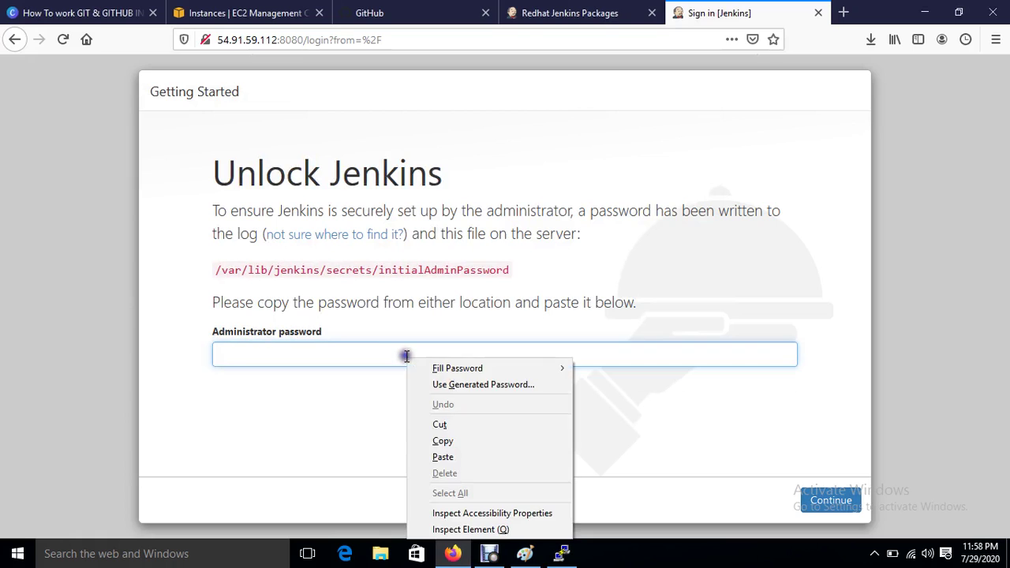
Step: Paste the admin password and unlock Jenkins, without saving the password, then install the suggested plugins
{"action": "left_click", "coordinate": [443, 457]}
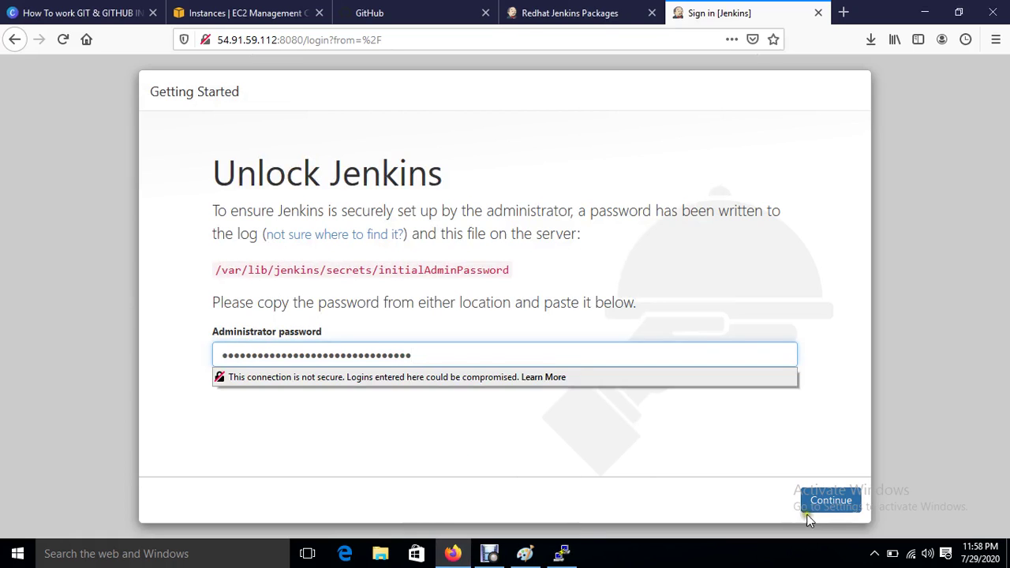
{"action": "left_click", "coordinate": [828, 508]}
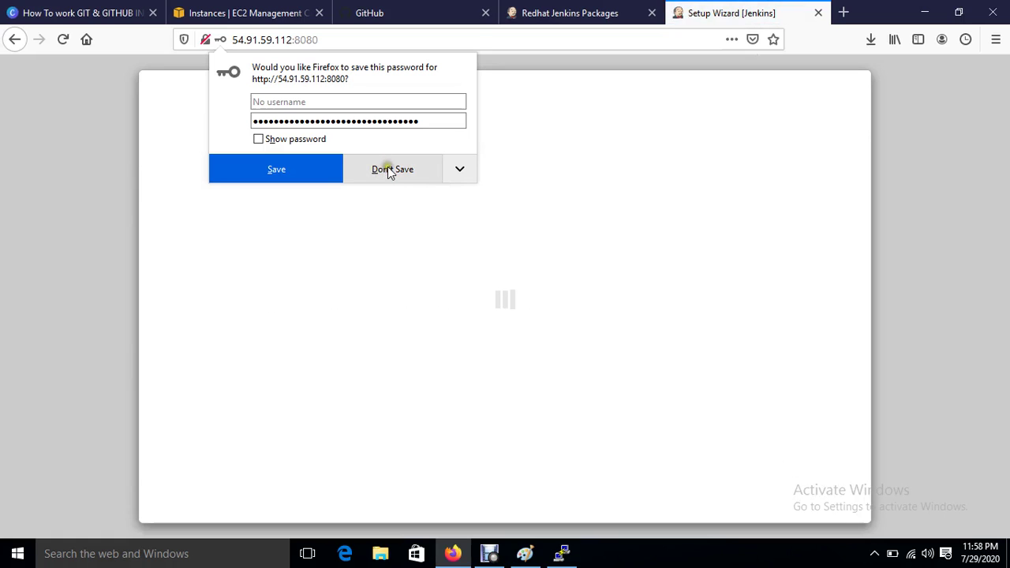
{"action": "left_click", "coordinate": [387, 166]}
{"action": "left_click", "coordinate": [336, 329]}
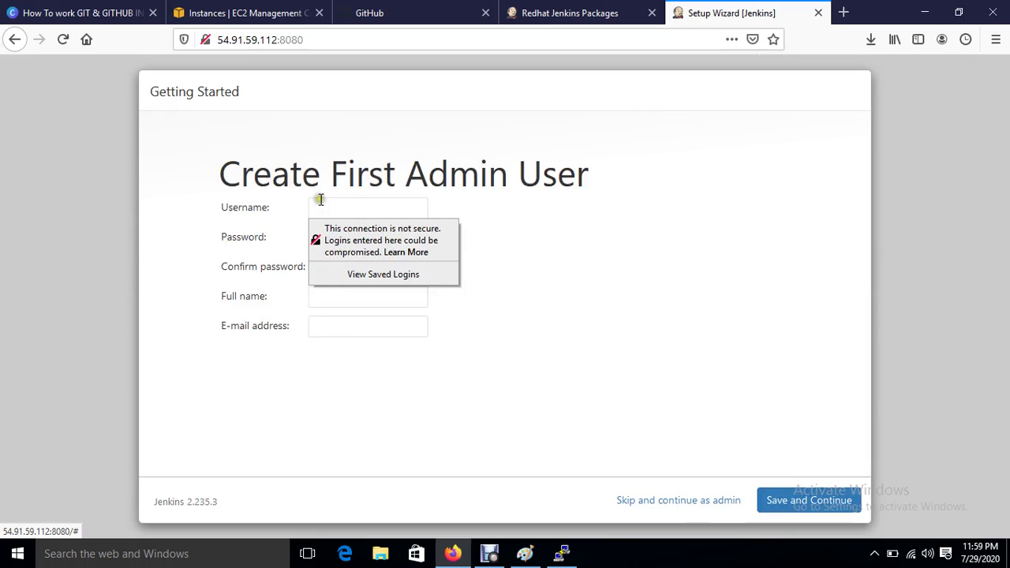
Step: Fill in the first admin user's username, password, password confirmation and full name
{"action": "left_click", "coordinate": [320, 207]}
{"action": "type", "text": "doud"}
{"action": "key", "text": "Tab"}
{"action": "type", "text": "123"}
{"action": "key", "text": "Tab"}
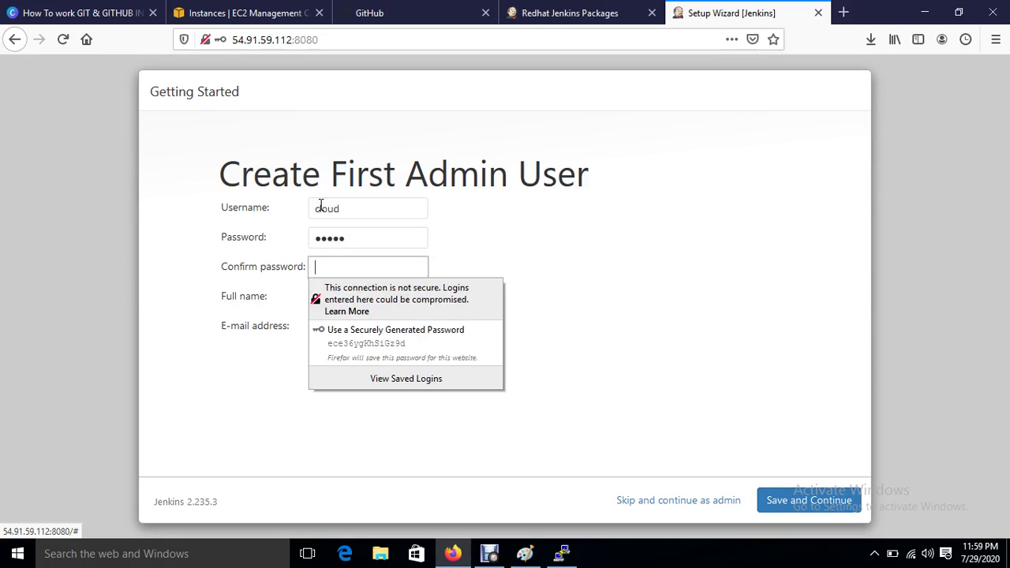
{"action": "type", "text": "12"}
{"action": "key", "text": "Tab"}
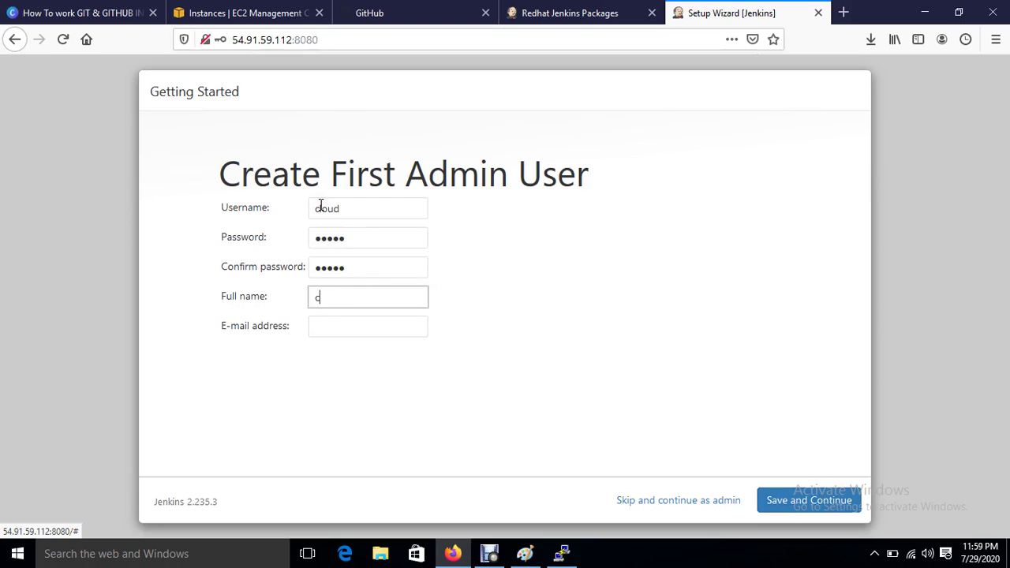
{"action": "type", "text": "cloud"}
{"action": "key", "text": "Tab"}
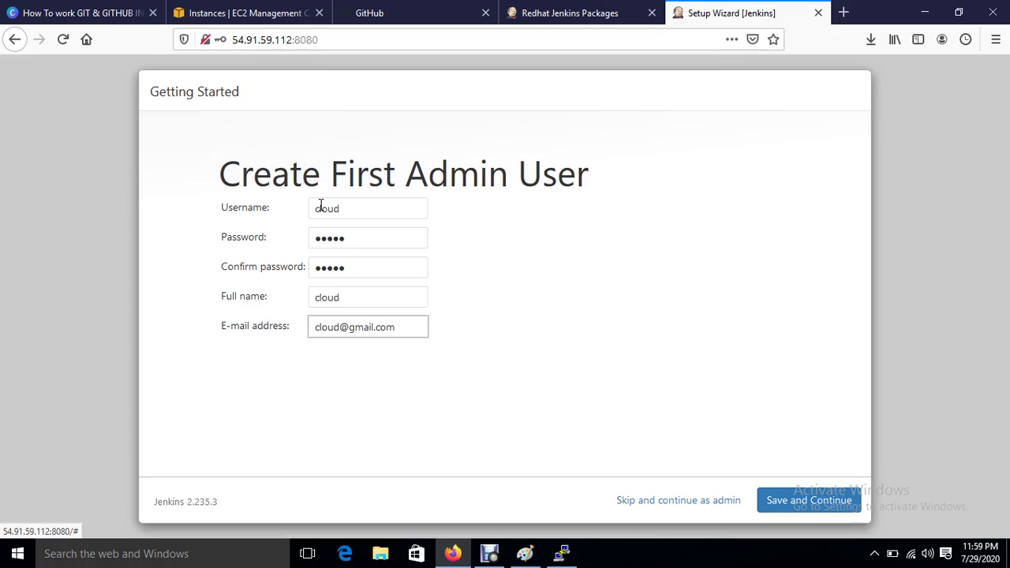
Step: Save the admin user, keep the default Jenkins URL, and start using Jenkins
{"action": "left_click", "coordinate": [807, 502]}
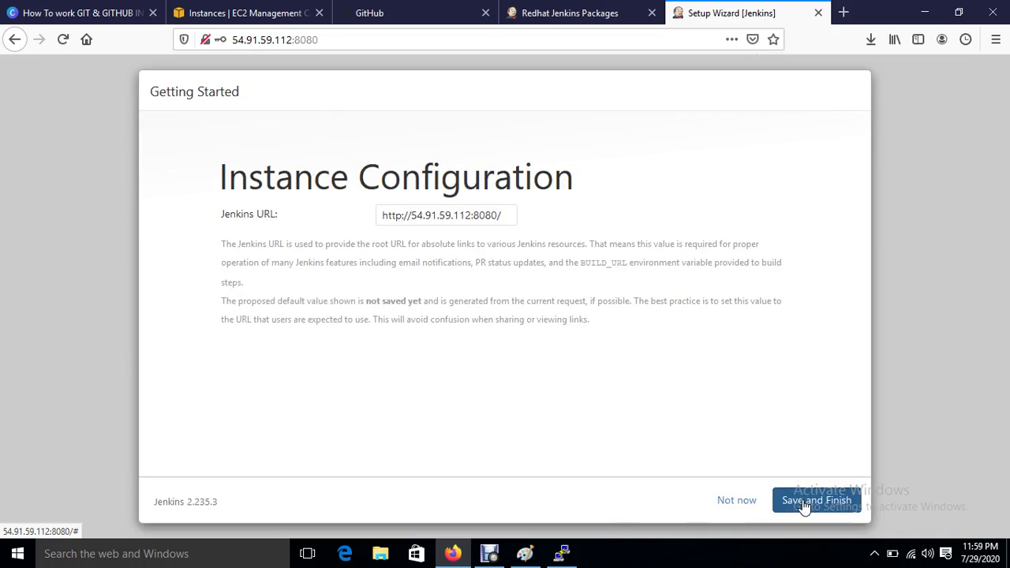
{"action": "left_click", "coordinate": [805, 502]}
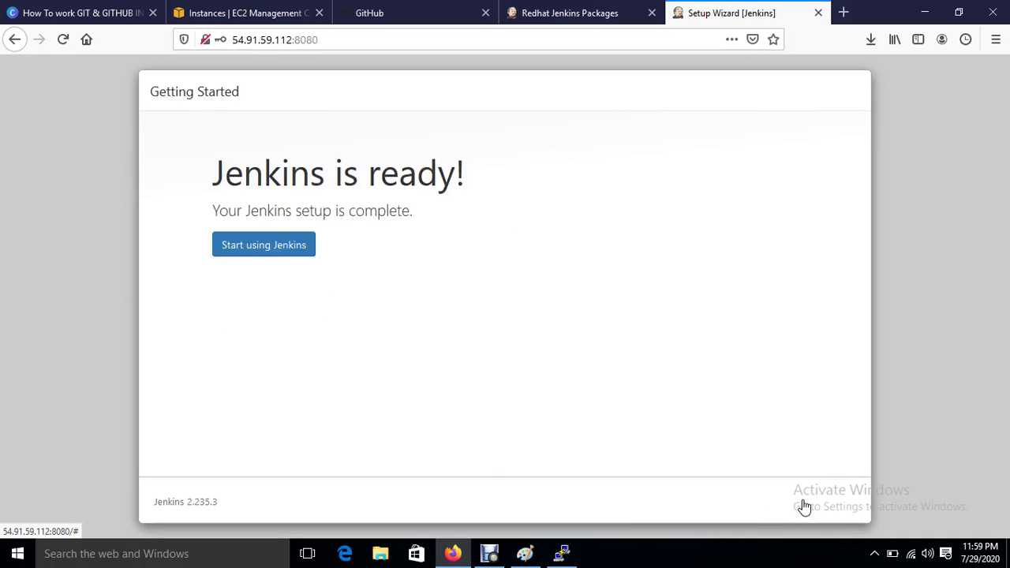
{"action": "left_click", "coordinate": [274, 249]}
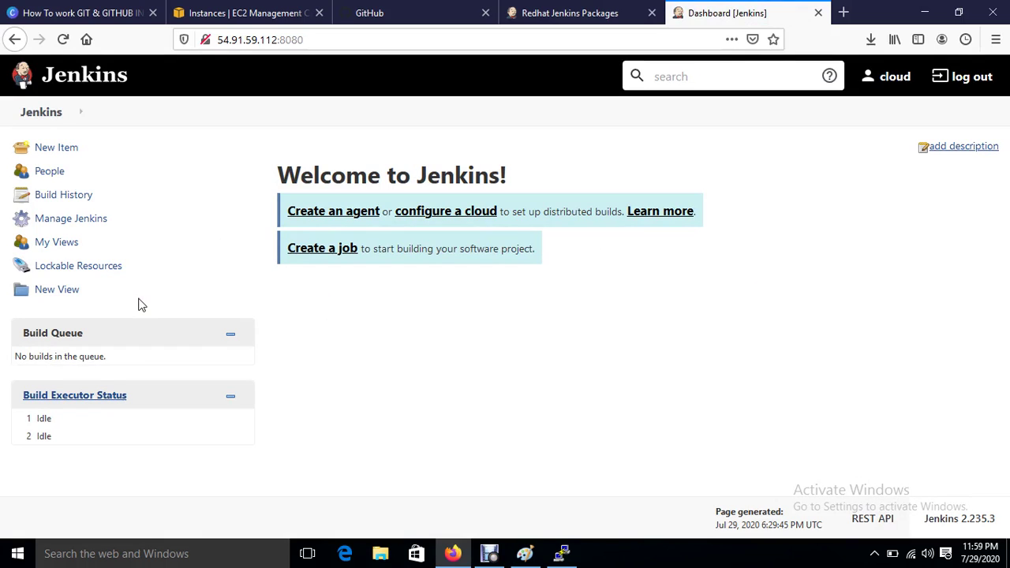
Step: Select only Ansible-Server, copy its public IP 18.234.182.25, and return to PuTTY's session menu
{"action": "left_click", "coordinate": [220, 11]}
{"action": "left_click", "coordinate": [217, 300]}
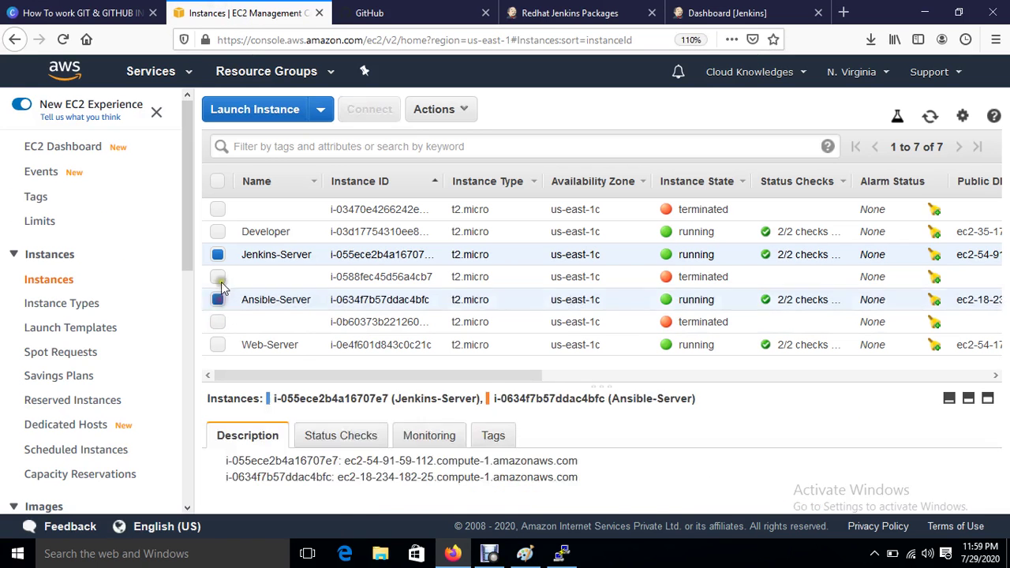
{"action": "left_click", "coordinate": [217, 257]}
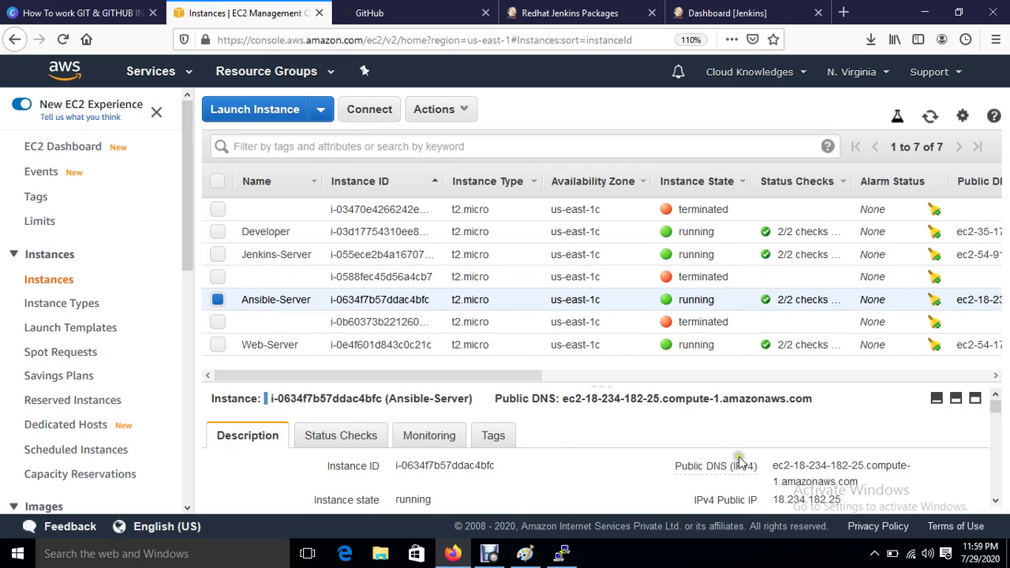
{"action": "left_click", "coordinate": [852, 500]}
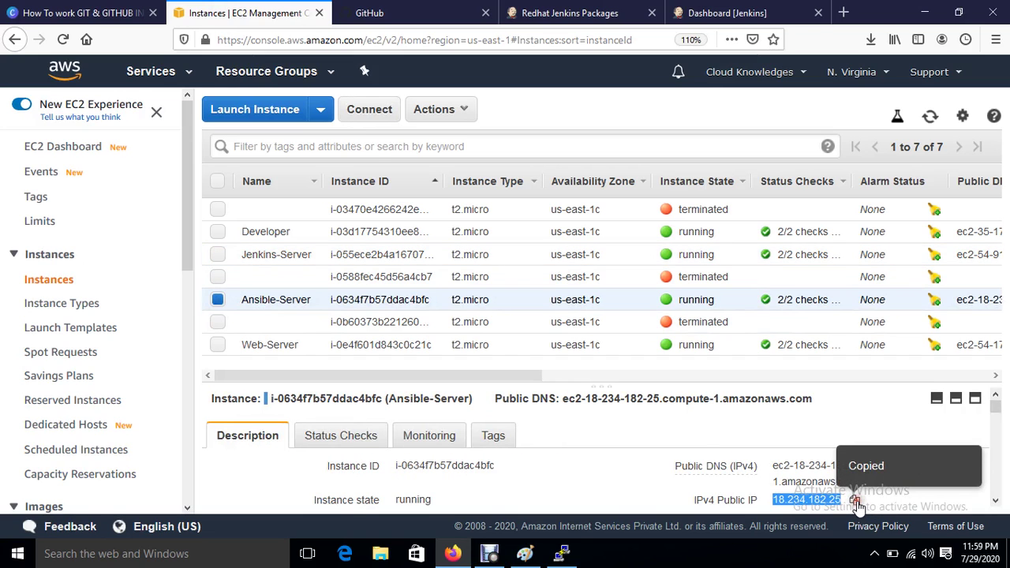
{"action": "left_click", "coordinate": [561, 556]}
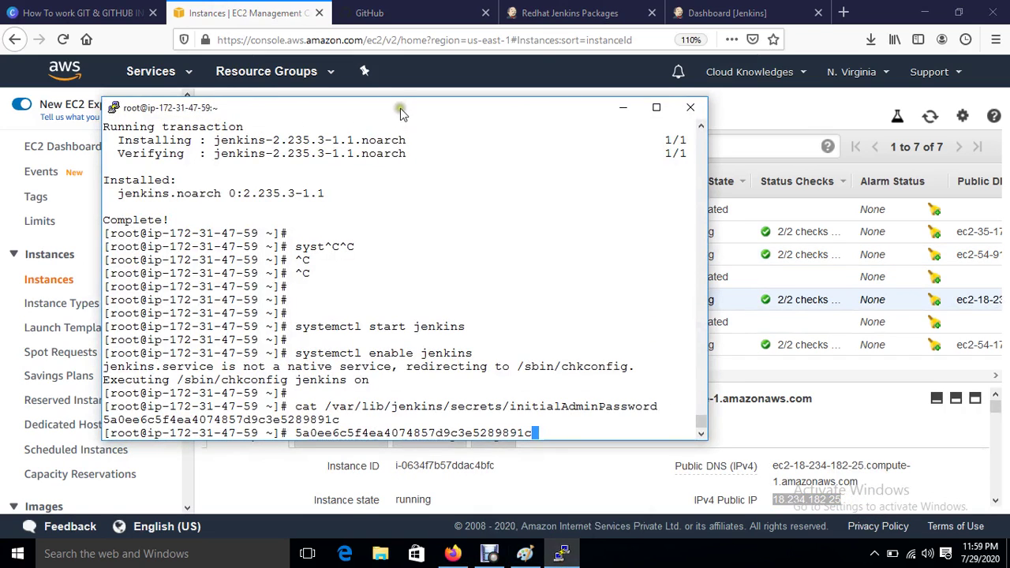
{"action": "right_click", "coordinate": [400, 105]}
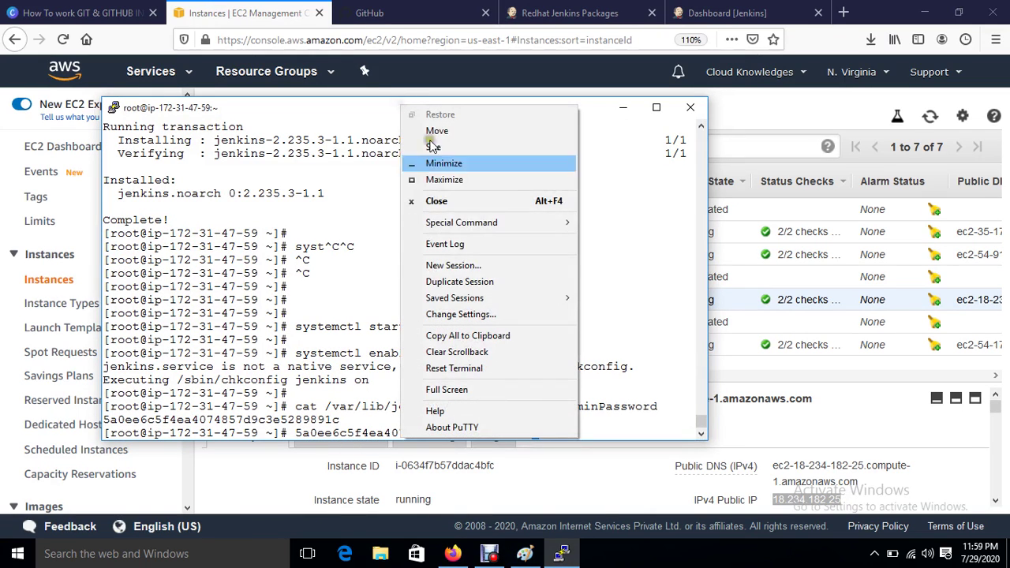
Step: Start a new PuTTY session to 18.234.182.25 with a Courier New 12-point terminal font
{"action": "left_click", "coordinate": [484, 267]}
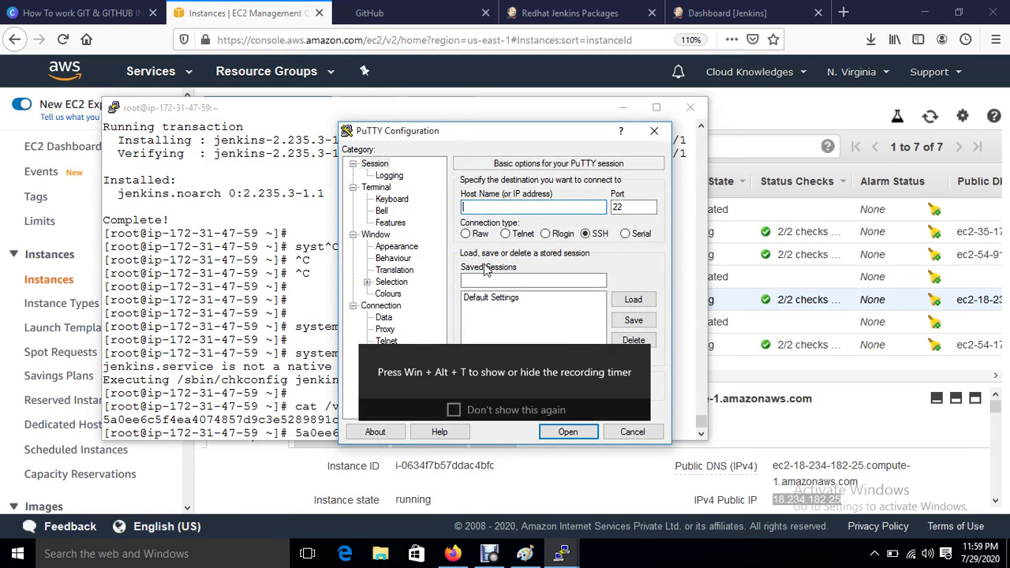
{"action": "key", "text": "ctrl+v"}
{"action": "left_click", "coordinate": [397, 246]}
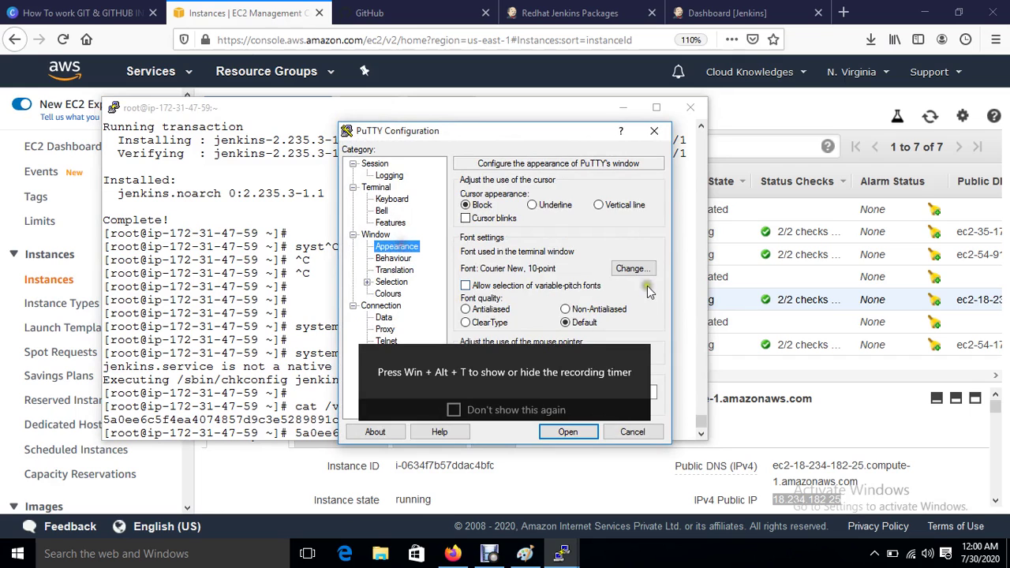
{"action": "left_click", "coordinate": [630, 269]}
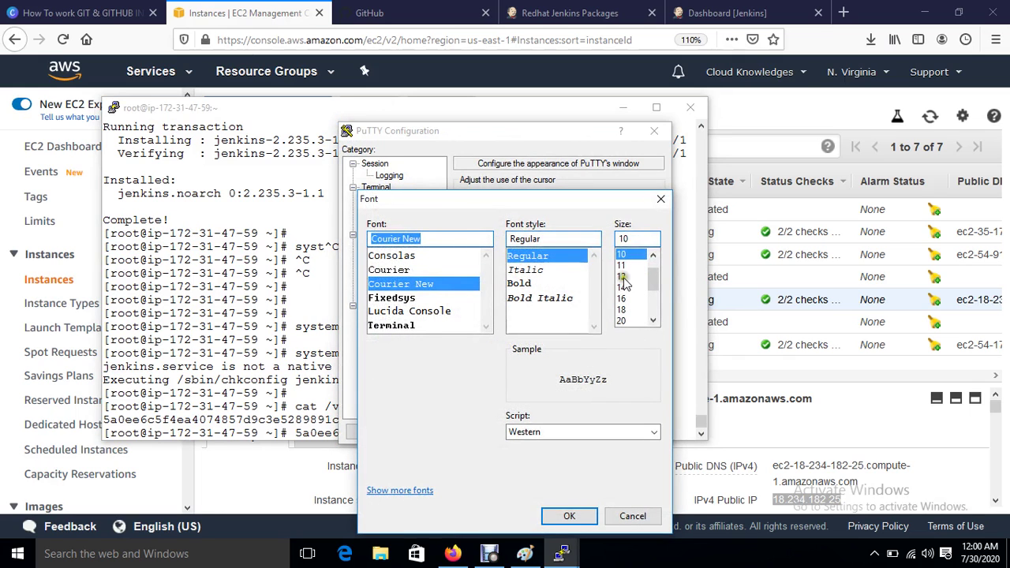
{"action": "left_click", "coordinate": [621, 277]}
{"action": "left_click", "coordinate": [580, 517]}
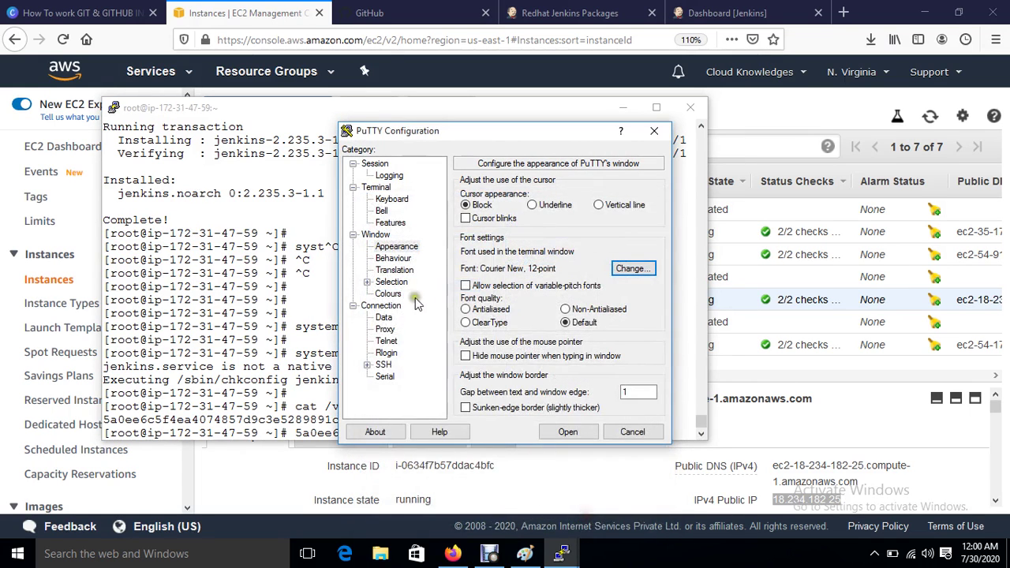
{"action": "left_click", "coordinate": [387, 293]}
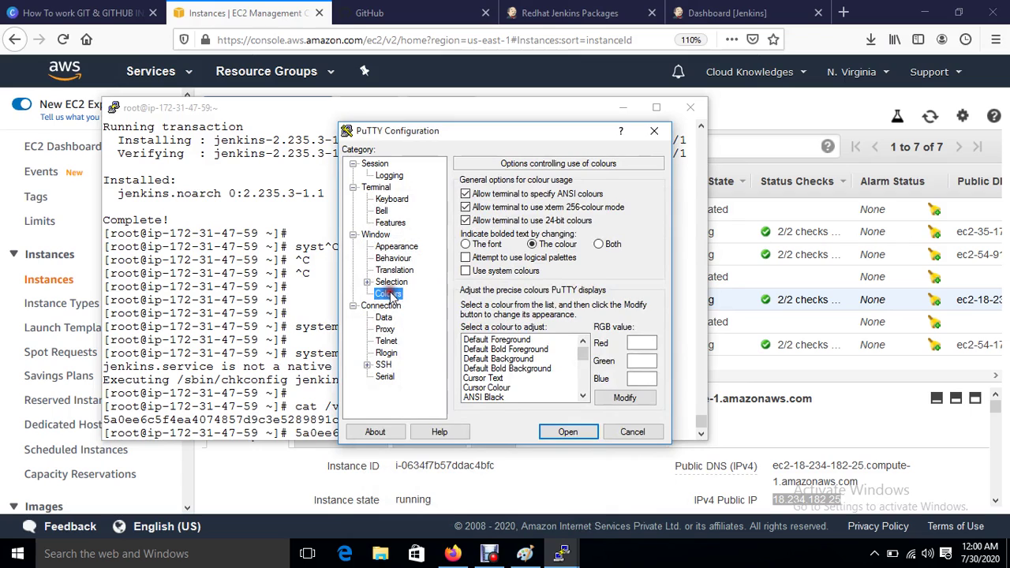
{"action": "left_click", "coordinate": [502, 340]}
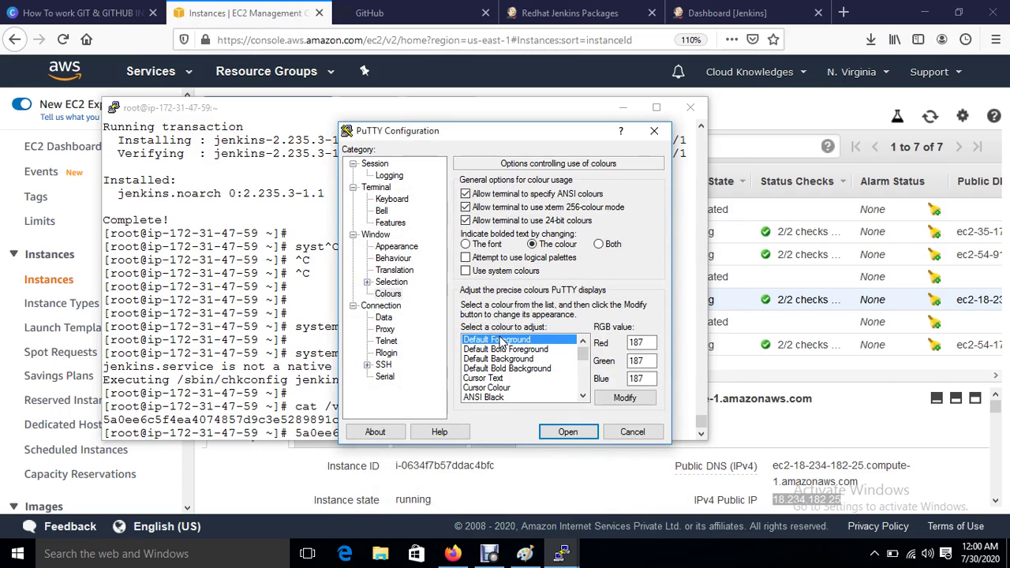
Step: Authenticate with the jenkinskey private key, open the connection, and trust the host key
{"action": "left_click", "coordinate": [367, 365]}
{"action": "left_click", "coordinate": [396, 353]}
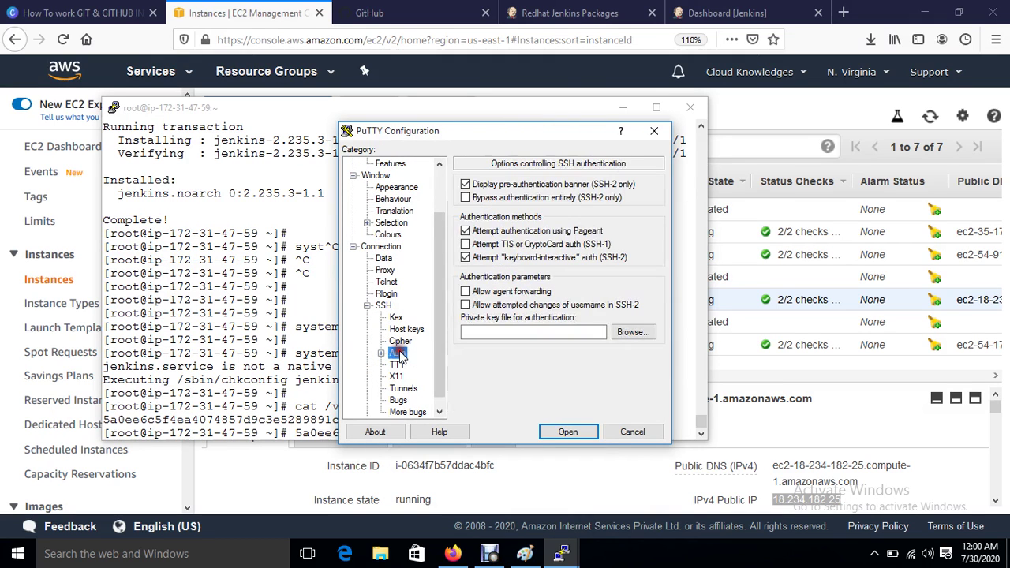
{"action": "left_click", "coordinate": [631, 331]}
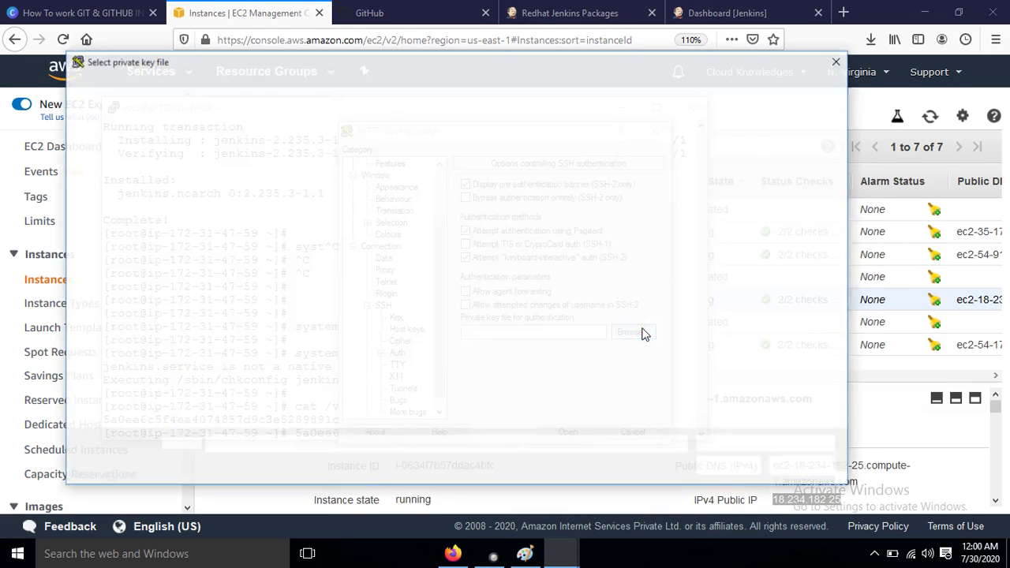
{"action": "double_click", "coordinate": [341, 332]}
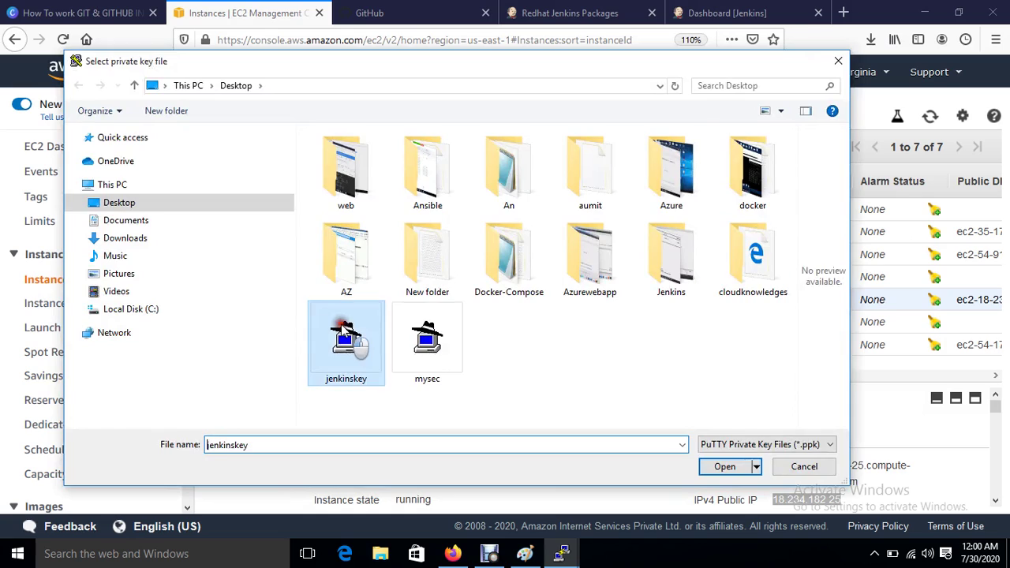
{"action": "left_click", "coordinate": [580, 430]}
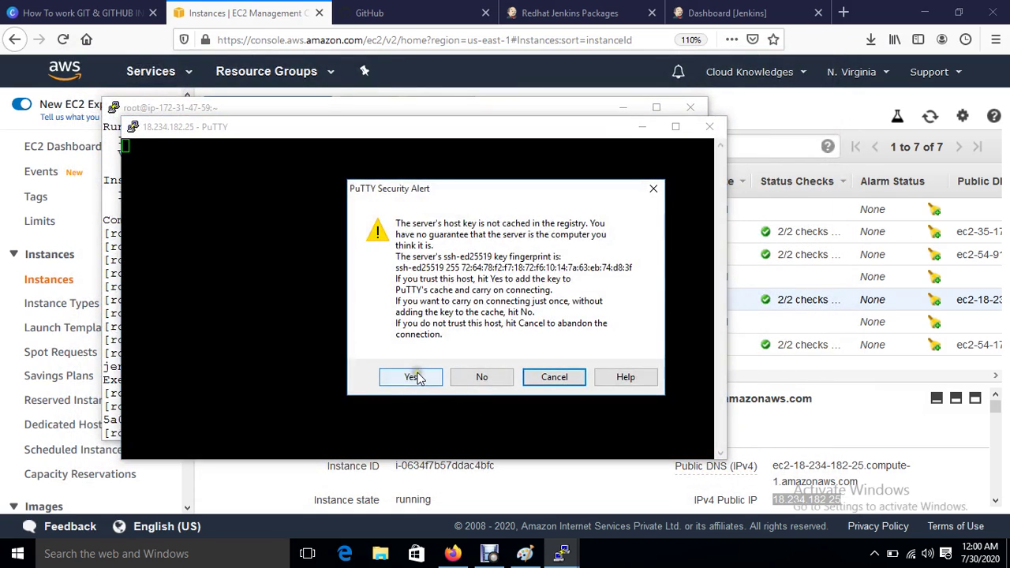
{"action": "left_click", "coordinate": [411, 374]}
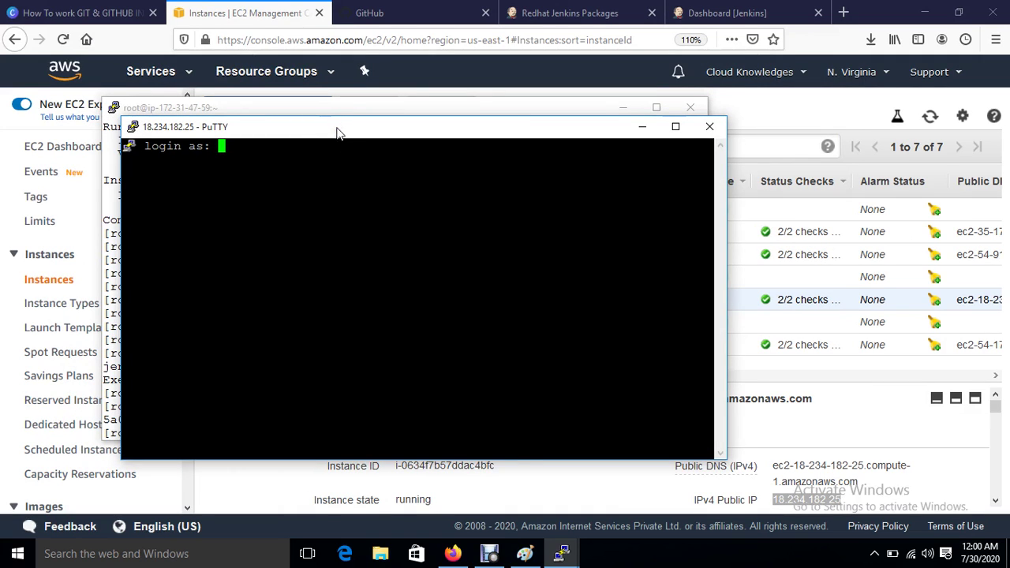
Step: Enable 'Use system colours' in the session's Colours settings, apply it, and log in as ec2-user
{"action": "right_click", "coordinate": [336, 132]}
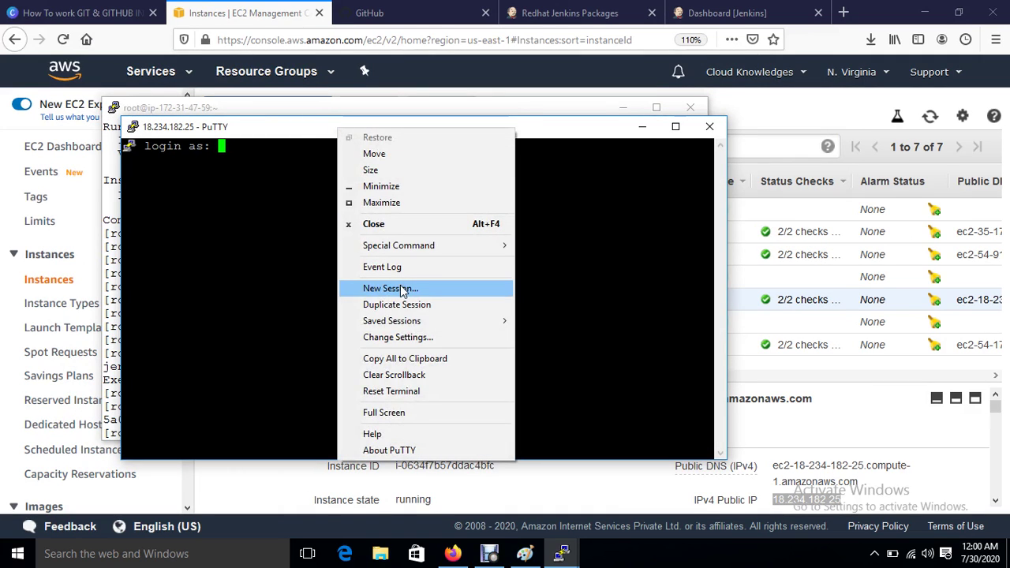
{"action": "left_click", "coordinate": [418, 337]}
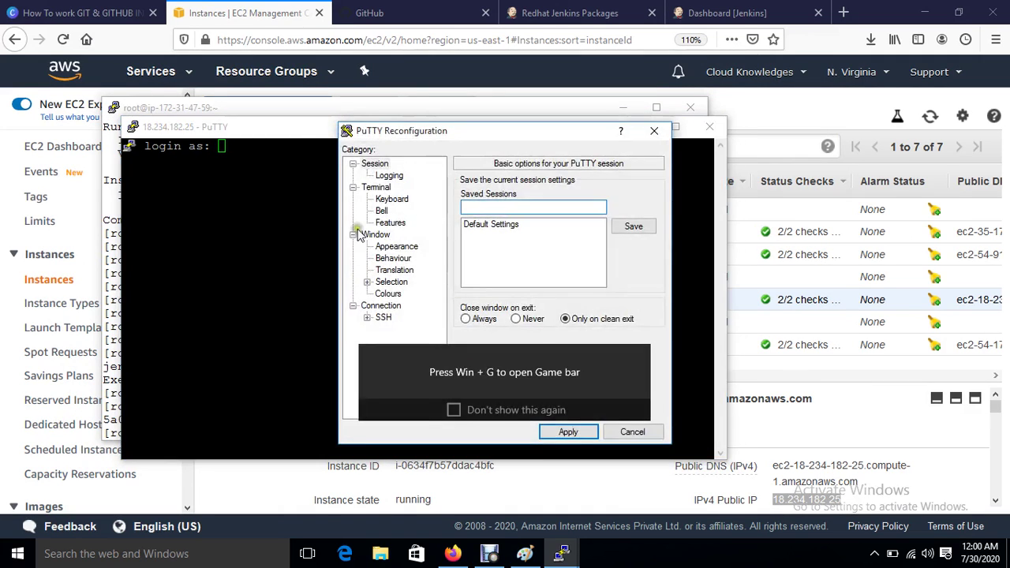
{"action": "left_click", "coordinate": [396, 246]}
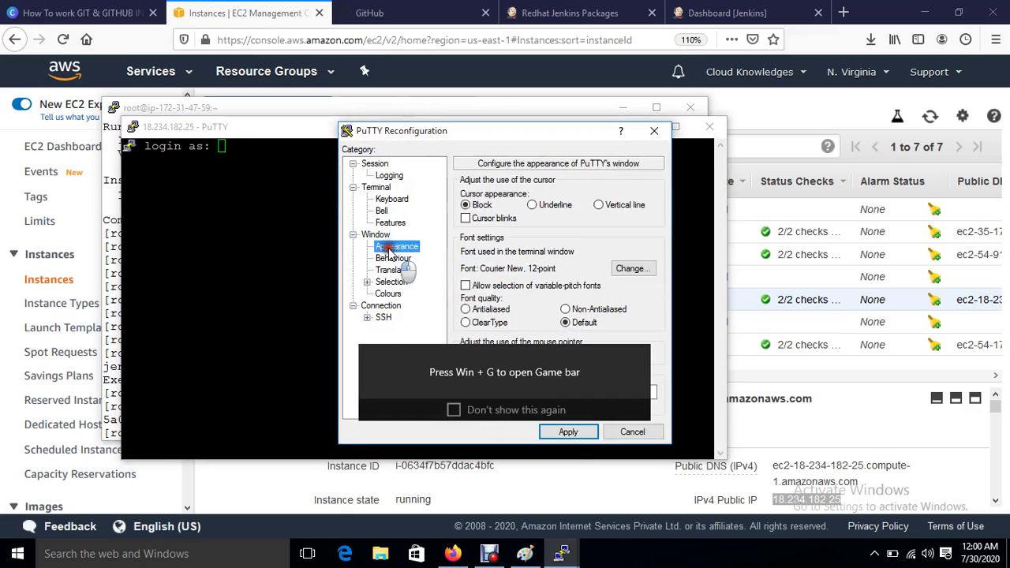
{"action": "left_click", "coordinate": [390, 294]}
{"action": "left_click", "coordinate": [465, 271]}
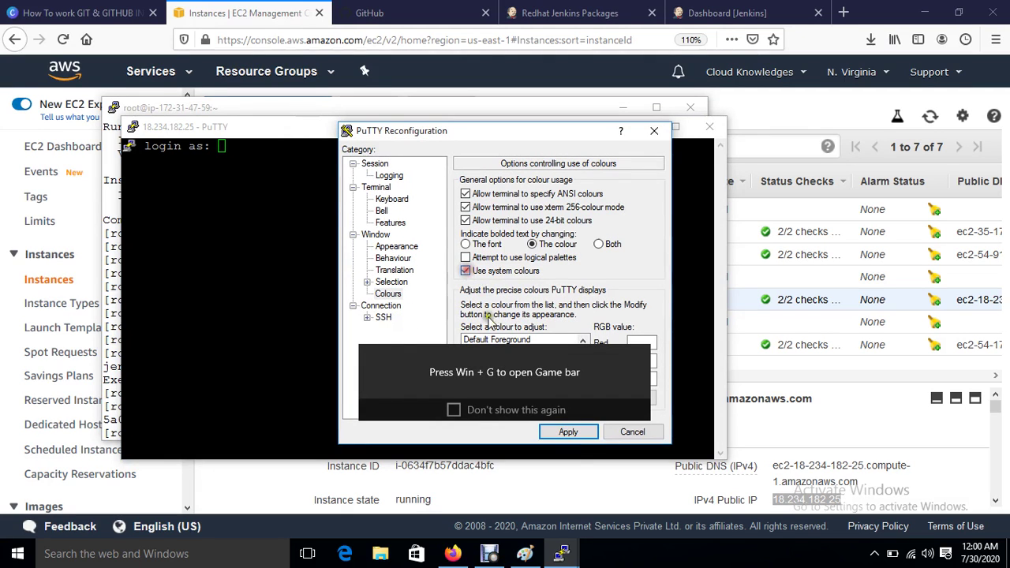
{"action": "left_click", "coordinate": [496, 340]}
{"action": "left_click", "coordinate": [569, 434]}
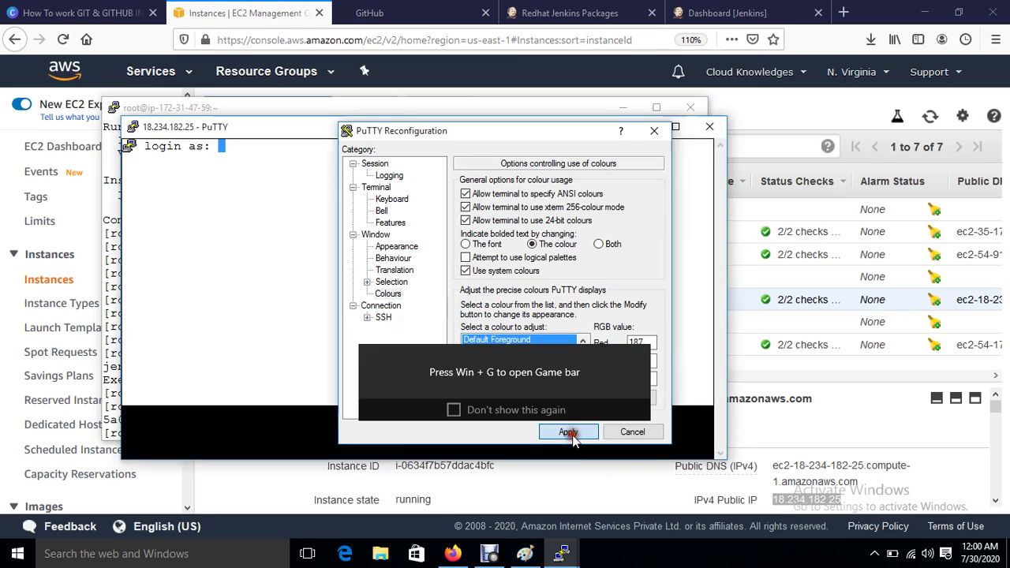
{"action": "type", "text": "2-"}
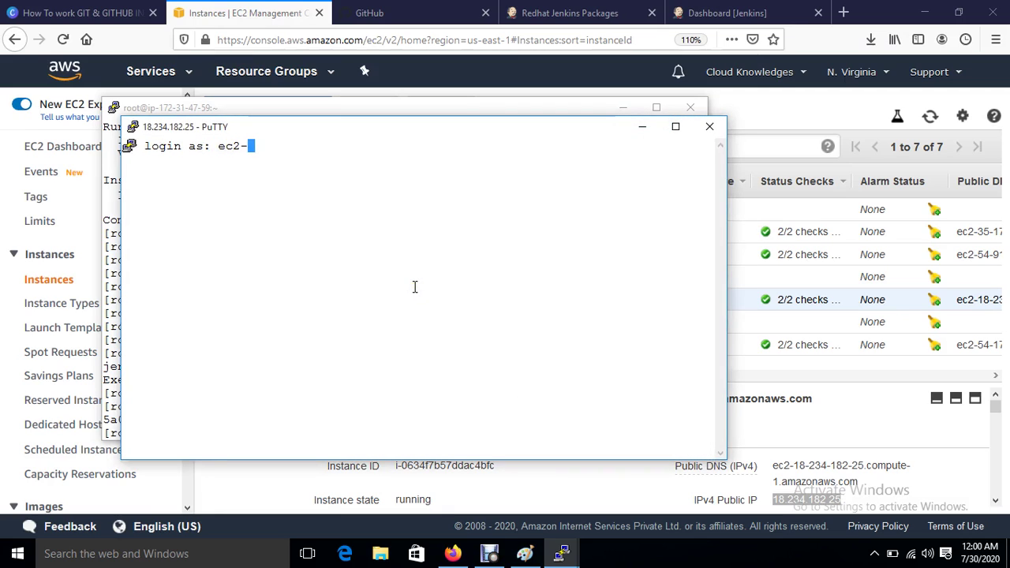
{"action": "type", "text": "user"}
{"action": "key", "text": "Return"}
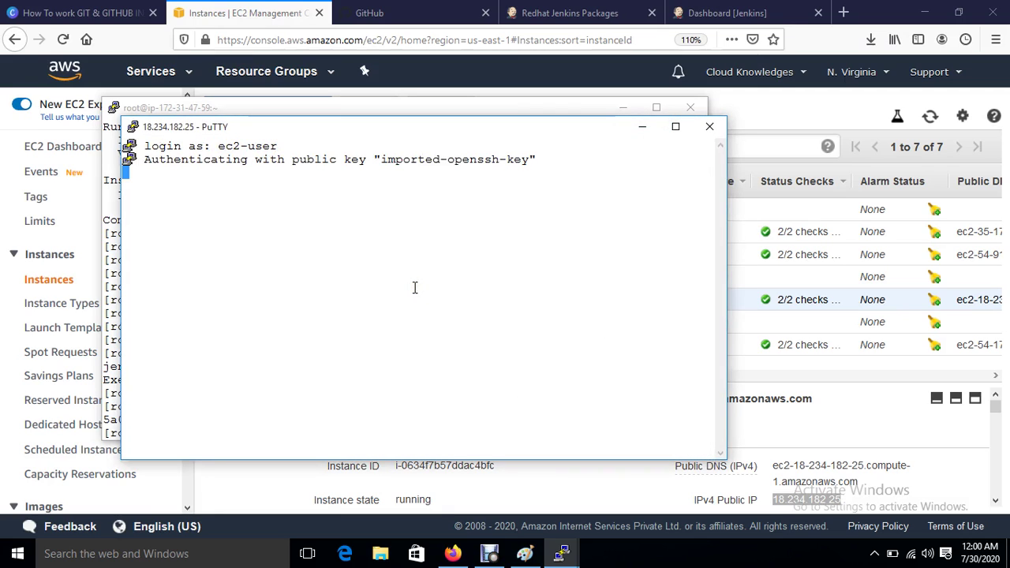
Step: Become root with sudo su, go to the home directory, and try yum install ansible
{"action": "key", "text": "Return"}
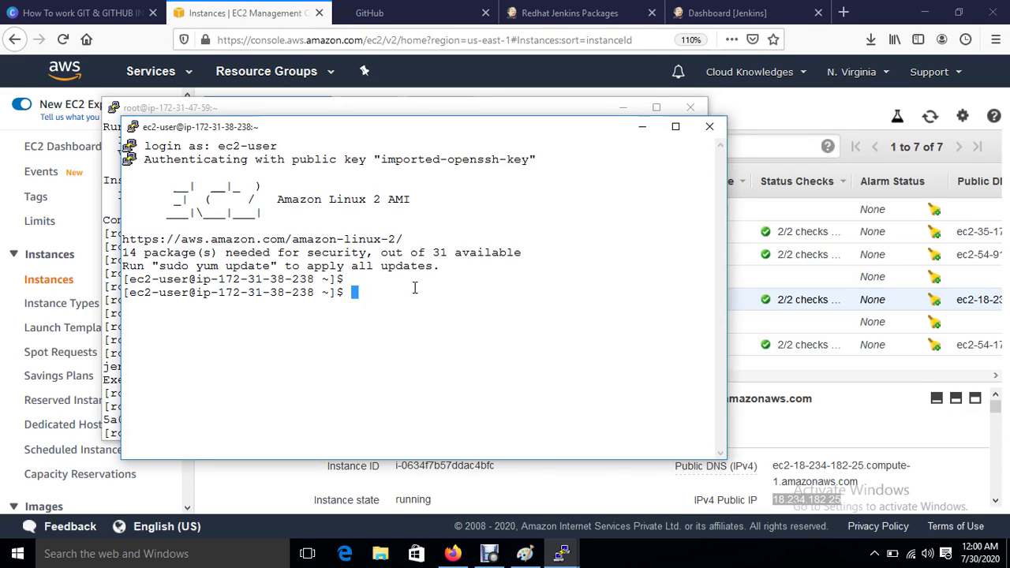
{"action": "type", "text": "sudo su"}
{"action": "key", "text": "Return"}
{"action": "key", "text": "Return"}
{"action": "type", "text": "cd"}
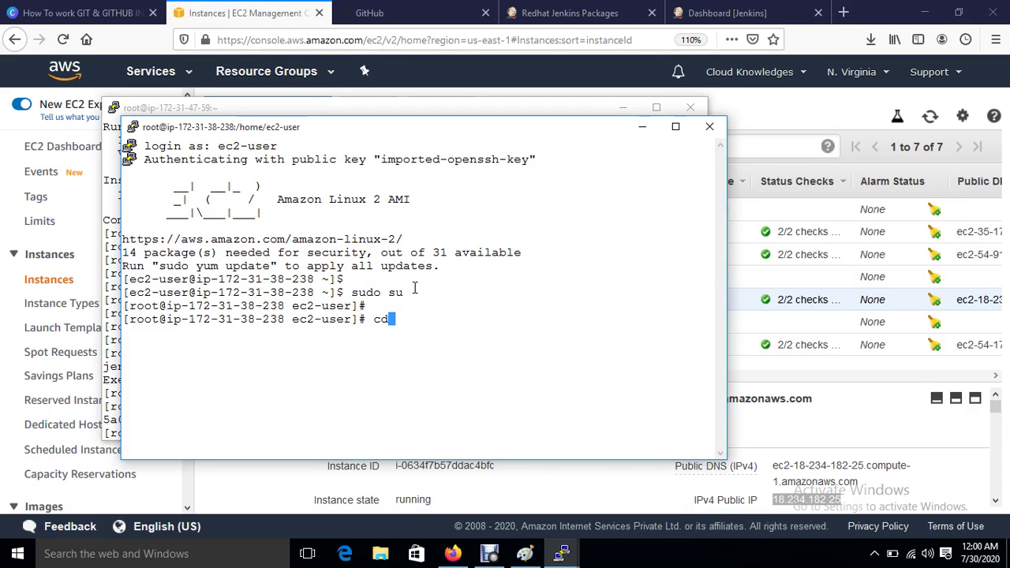
{"action": "key", "text": "Return"}
{"action": "key", "text": "Return"}
{"action": "key", "text": "ctrl+l"}
{"action": "key", "text": "Return"}
{"action": "key", "text": "Return"}
{"action": "key", "text": "Return"}
{"action": "type", "text": "yum"}
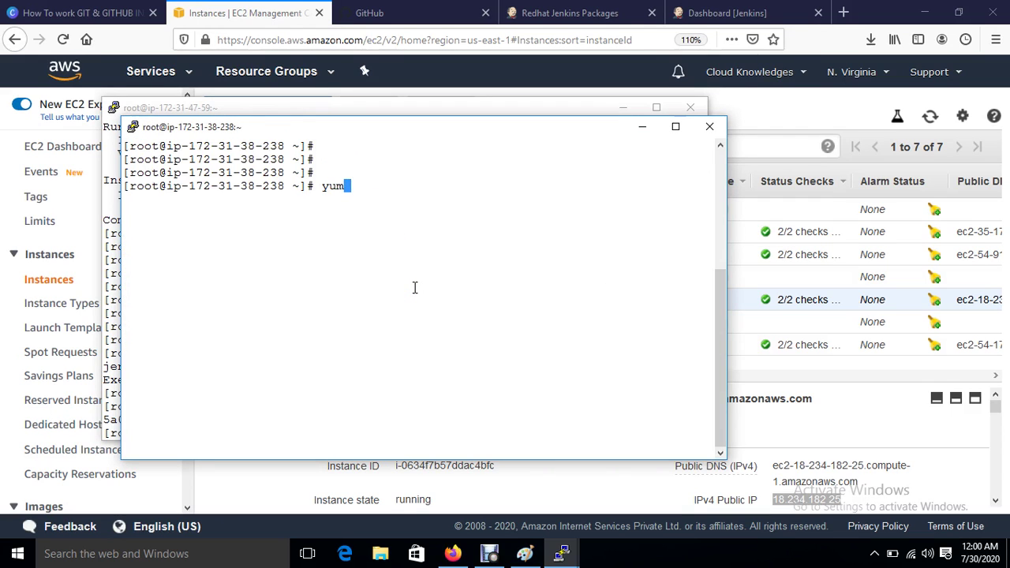
{"action": "type", "text": " install ansible"}
{"action": "key", "text": "Return"}
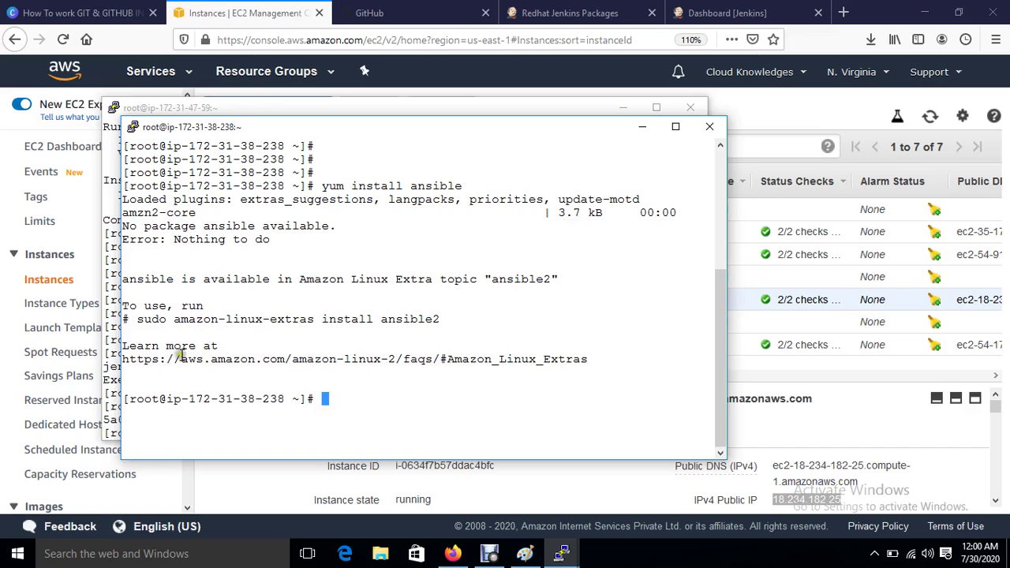
Step: Run the suggested amazon-linux-extras install ansible2 command, confirm with y, and clear the screen
{"action": "left_click_drag", "start_coordinate": [175, 325], "coordinate": [430, 324]}
{"action": "right_click", "coordinate": [422, 321]}
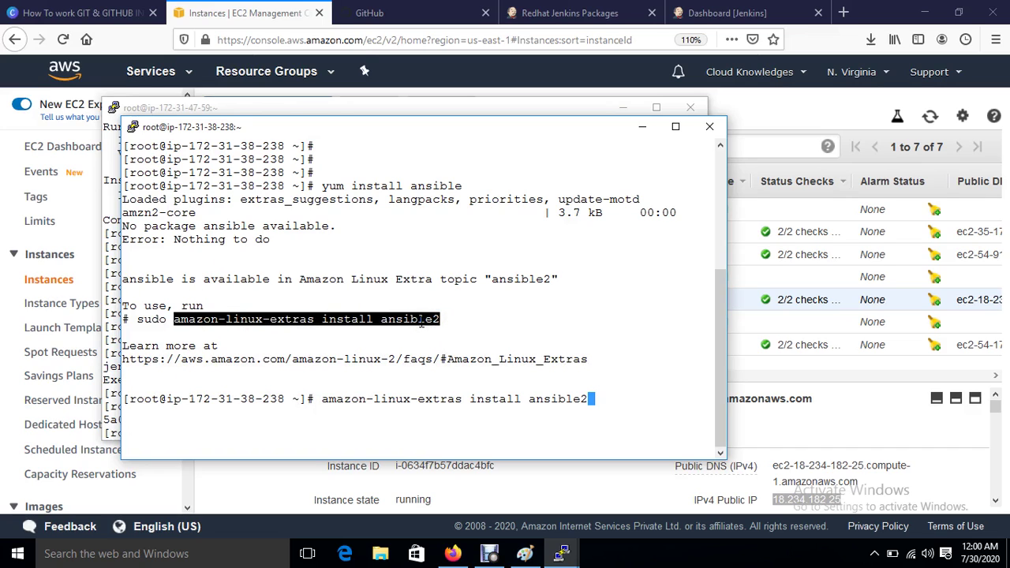
{"action": "key", "text": "Return"}
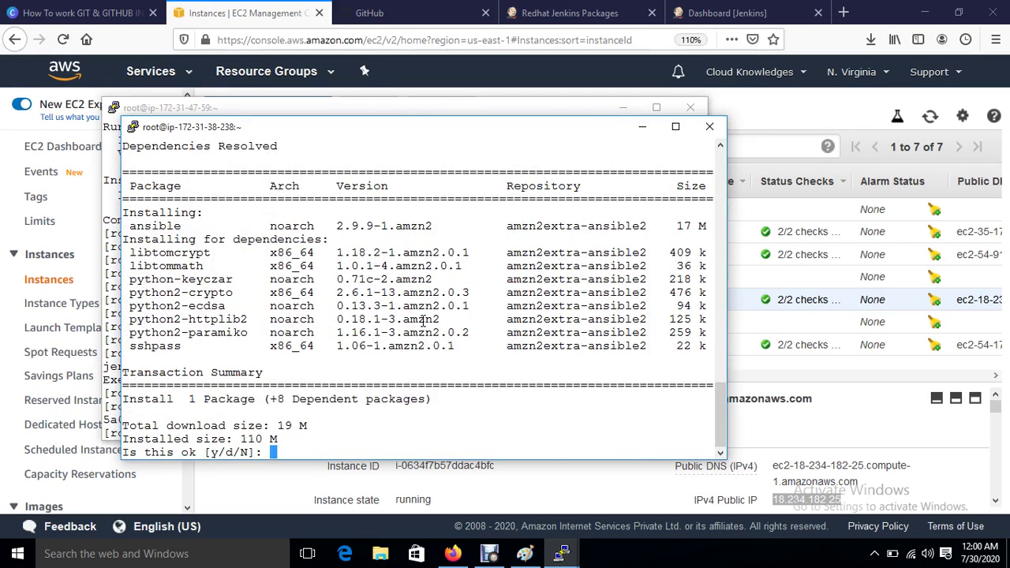
{"action": "type", "text": "y"}
{"action": "key", "text": "Return"}
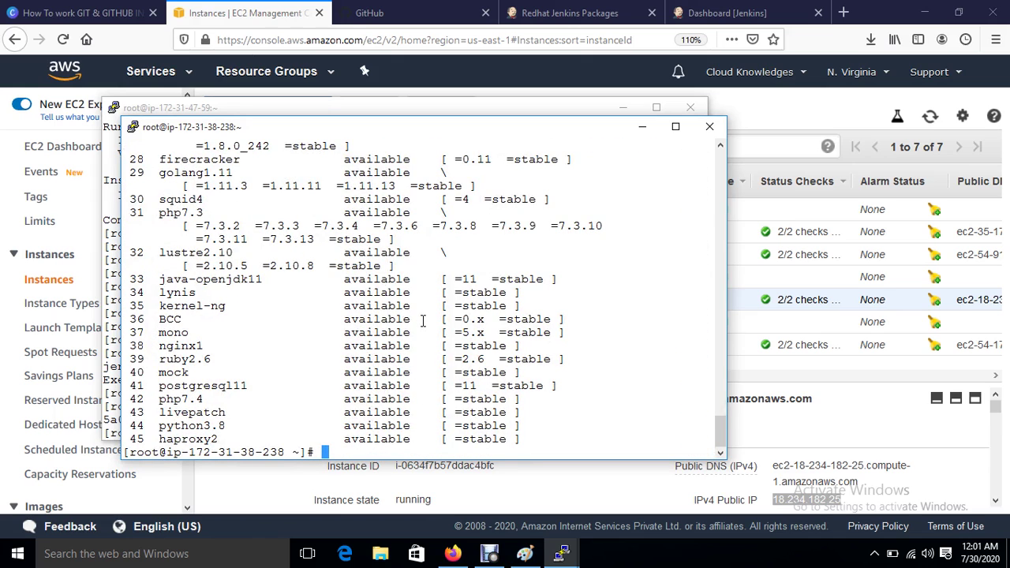
{"action": "key", "text": "Return"}
{"action": "key", "text": "Return"}
{"action": "key", "text": "ctrl+l"}
Step: Open /etc/ansible/hosts in vim and add a [web] group line below the examples
{"action": "key", "text": "Return"}
{"action": "key", "text": "Return"}
{"action": "key", "text": "Return"}
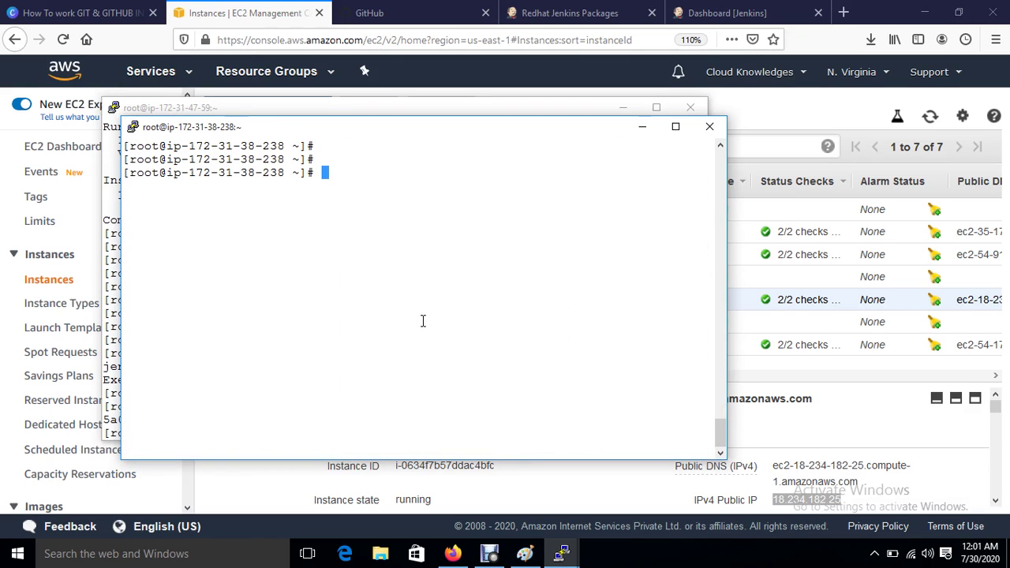
{"action": "key", "text": "Return"}
{"action": "key", "text": "Return"}
{"action": "key", "text": "Return"}
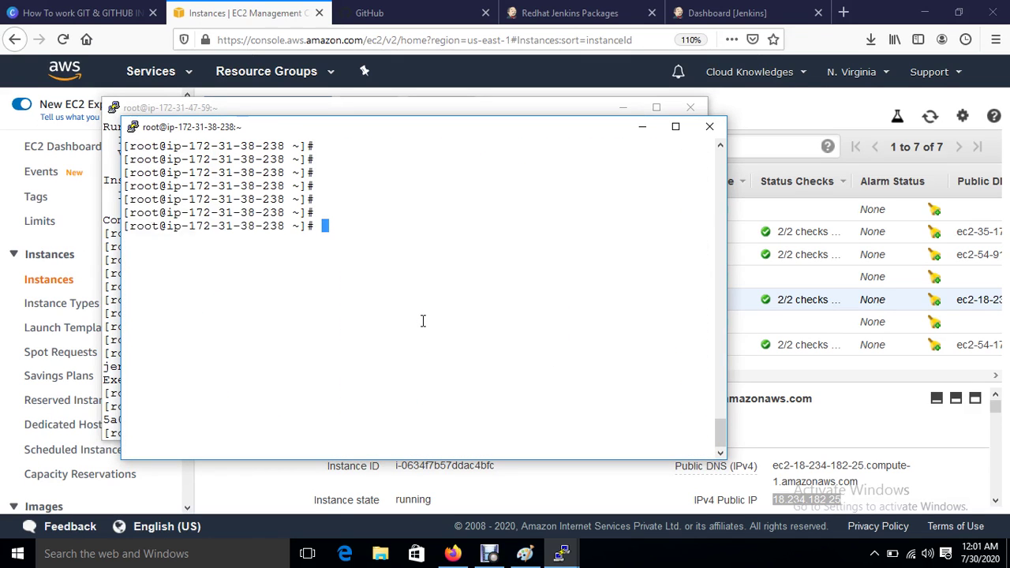
{"action": "key", "text": "Return"}
{"action": "key", "text": "Return"}
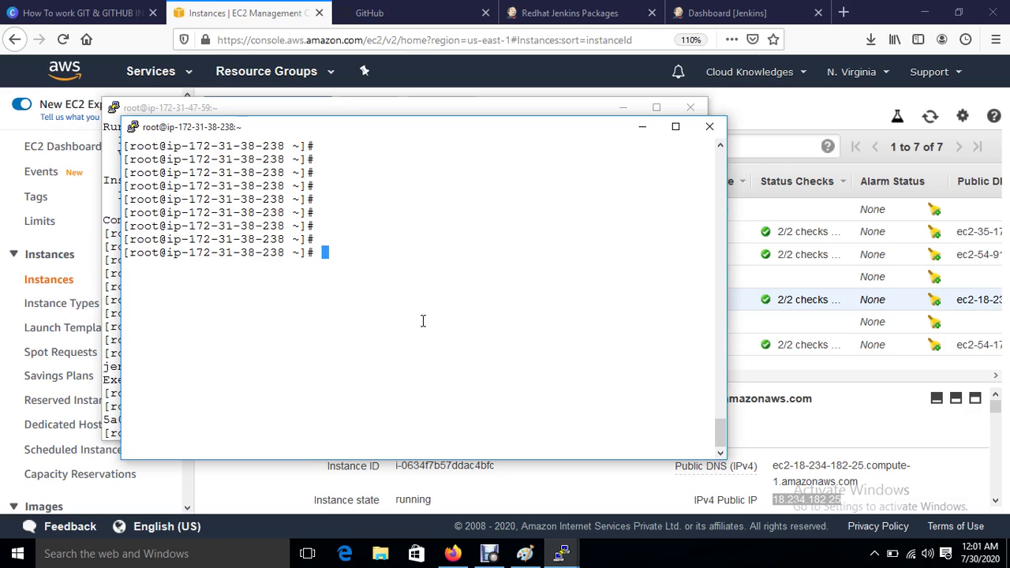
{"action": "type", "text": "vim /etc/ans"}
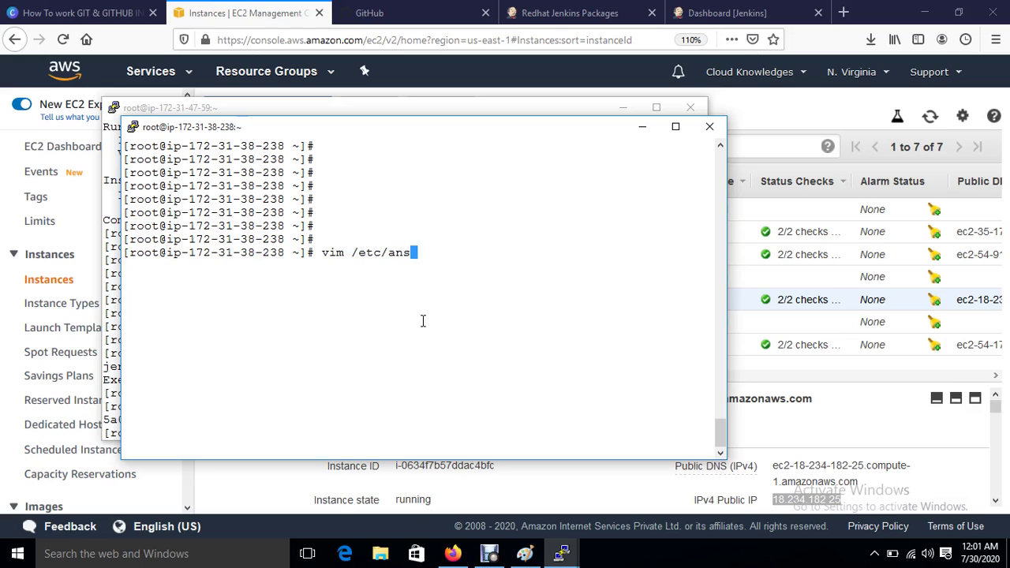
{"action": "key", "text": "Tab"}
{"action": "type", "text": "hi"}
{"action": "type", "text": "ho"}
{"action": "key", "text": "Tab"}
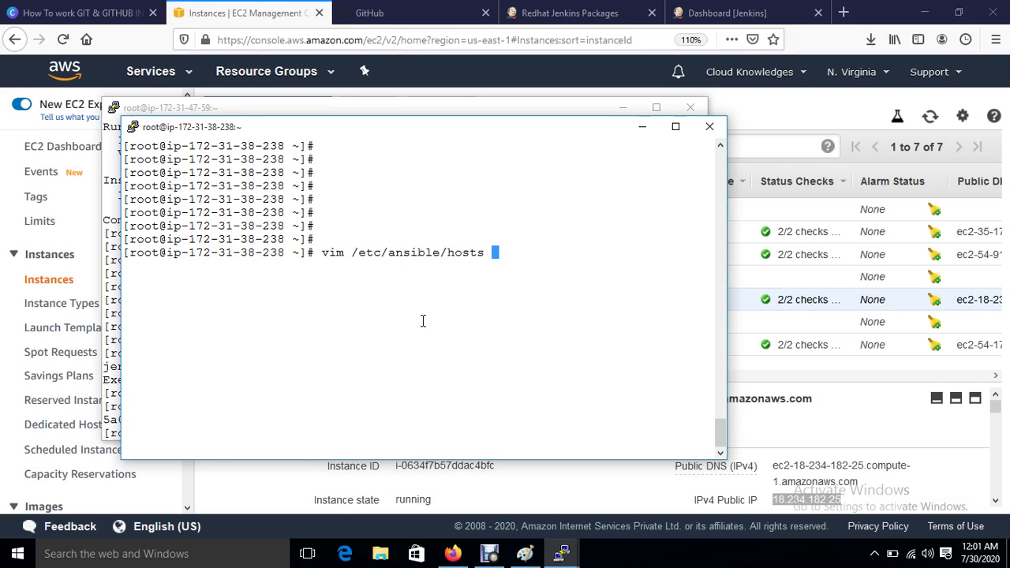
{"action": "key", "text": "Return"}
{"action": "key", "text": "Down"}
{"action": "key", "text": "Down"}
{"action": "key", "text": "Down"}
{"action": "key", "text": "Down"}
{"action": "key", "text": "Down"}
{"action": "key", "text": "Down"}
{"action": "key", "text": "Down"}
{"action": "key", "text": "Down"}
{"action": "key", "text": "Down"}
{"action": "key", "text": "Down"}
{"action": "key", "text": "Down"}
{"action": "key", "text": "Down"}
{"action": "key", "text": "Down"}
{"action": "key", "text": "Down"}
{"action": "key", "text": "Down"}
{"action": "key", "text": "Down"}
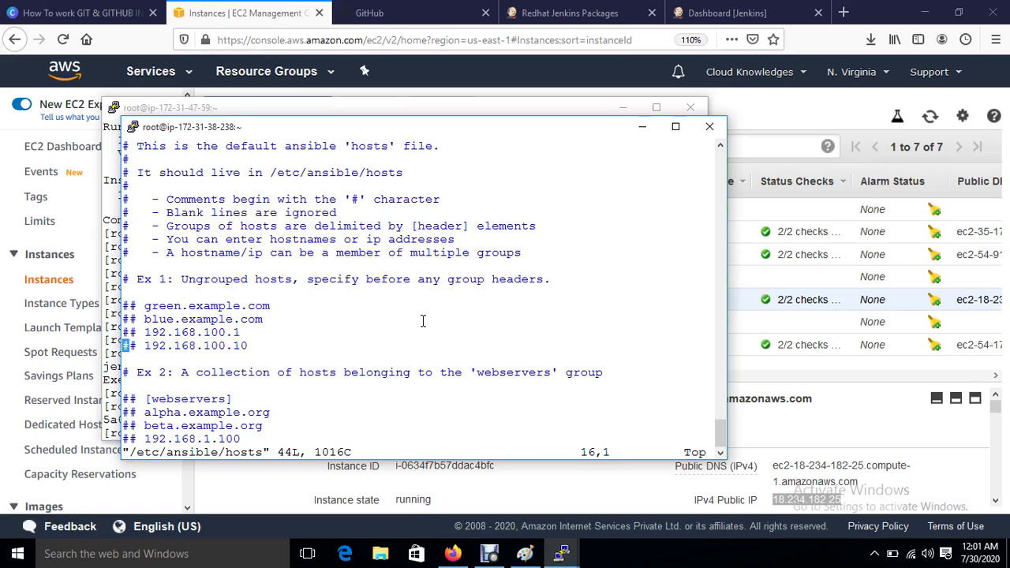
{"action": "type", "text": "o"}
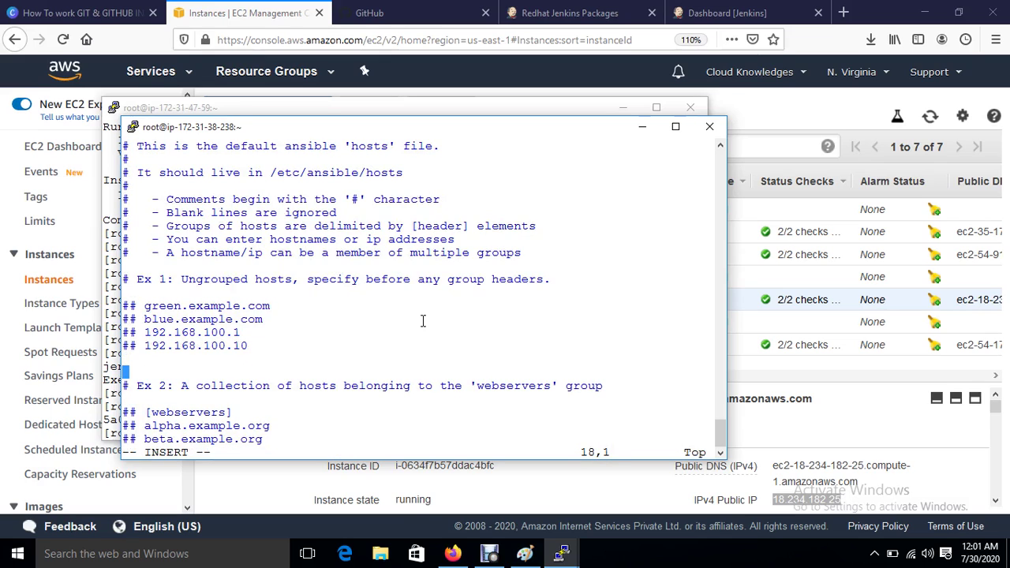
{"action": "type", "text": "[web]"}
{"action": "key", "text": "Return"}
Step: Select only Web-Server in EC2 and copy its private IP 172.31.38.216
{"action": "left_click", "coordinate": [241, 11]}
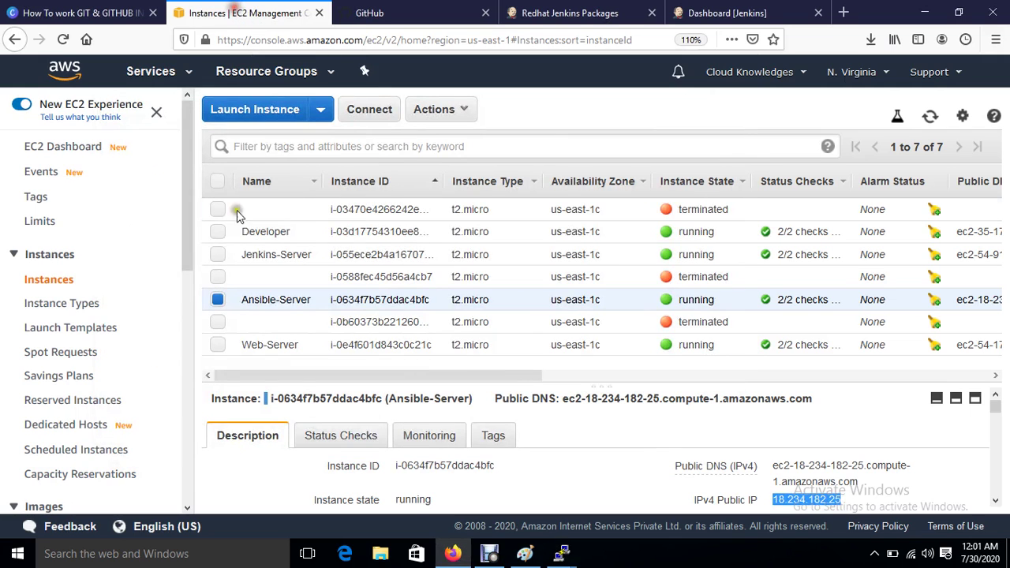
{"action": "left_click", "coordinate": [218, 345]}
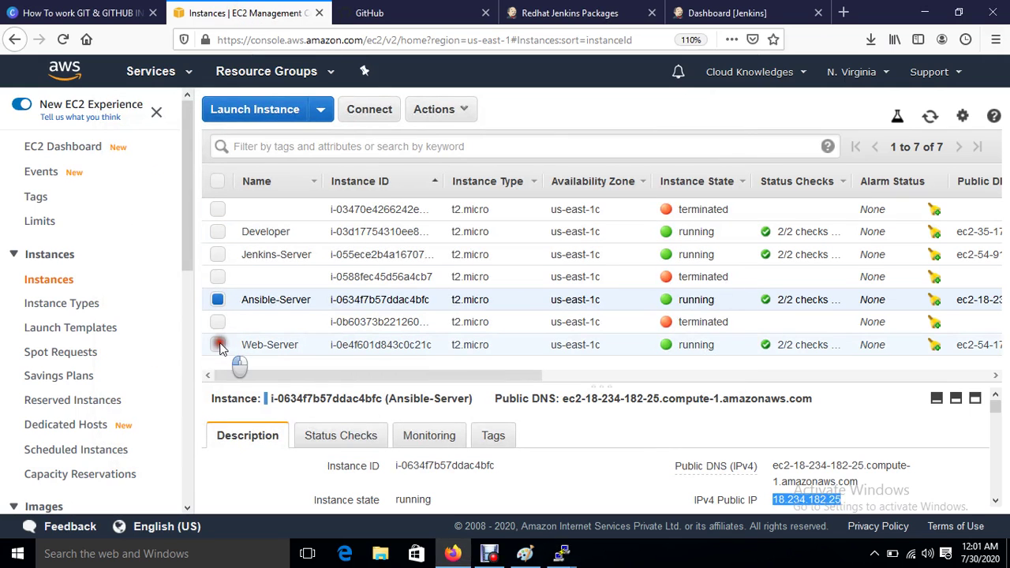
{"action": "left_click", "coordinate": [217, 300]}
{"action": "scroll", "coordinate": [386, 473], "scroll_direction": "down", "scroll_amount": 2}
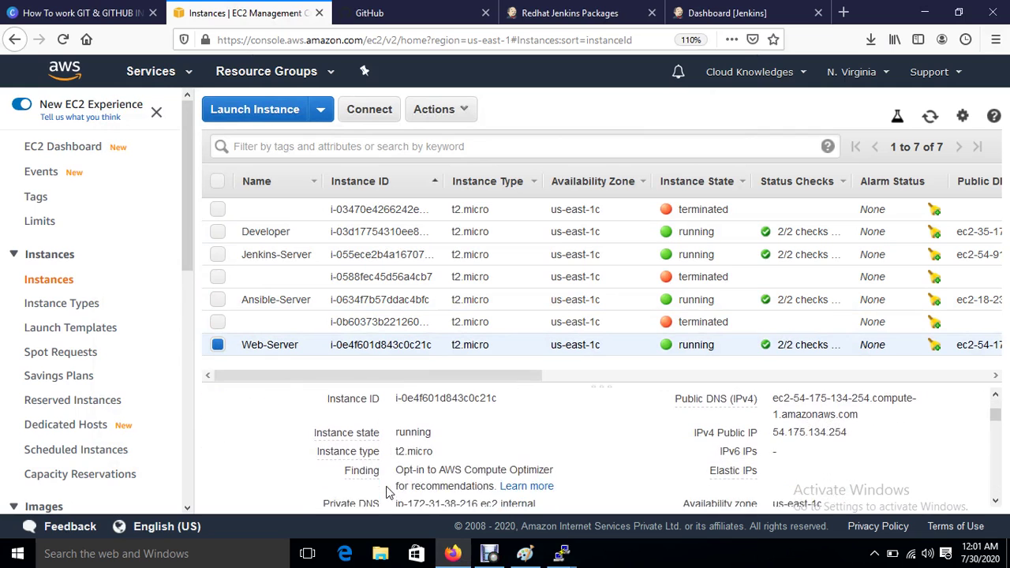
{"action": "scroll", "coordinate": [388, 493], "scroll_direction": "down", "scroll_amount": 2}
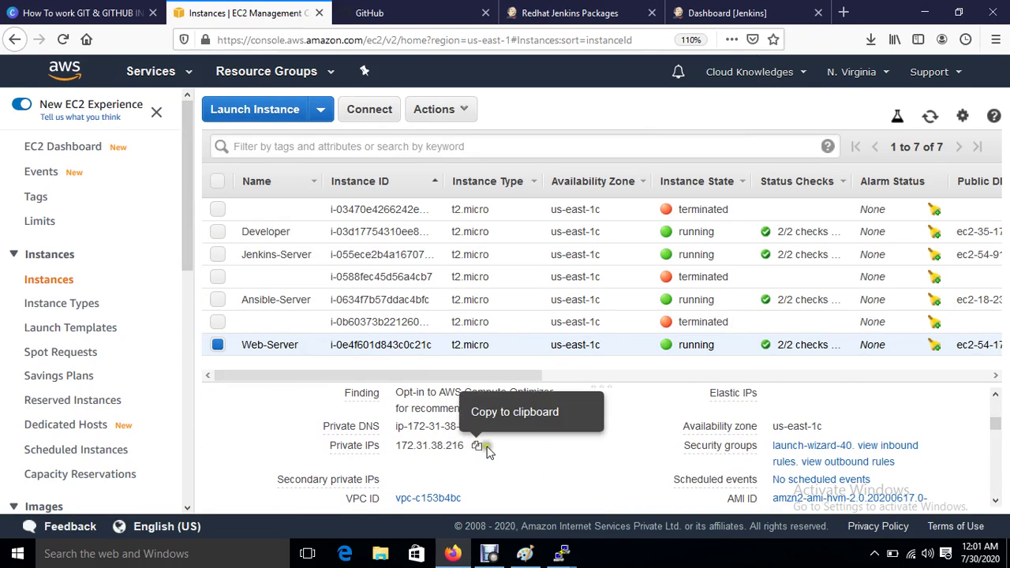
{"action": "left_click", "coordinate": [477, 450]}
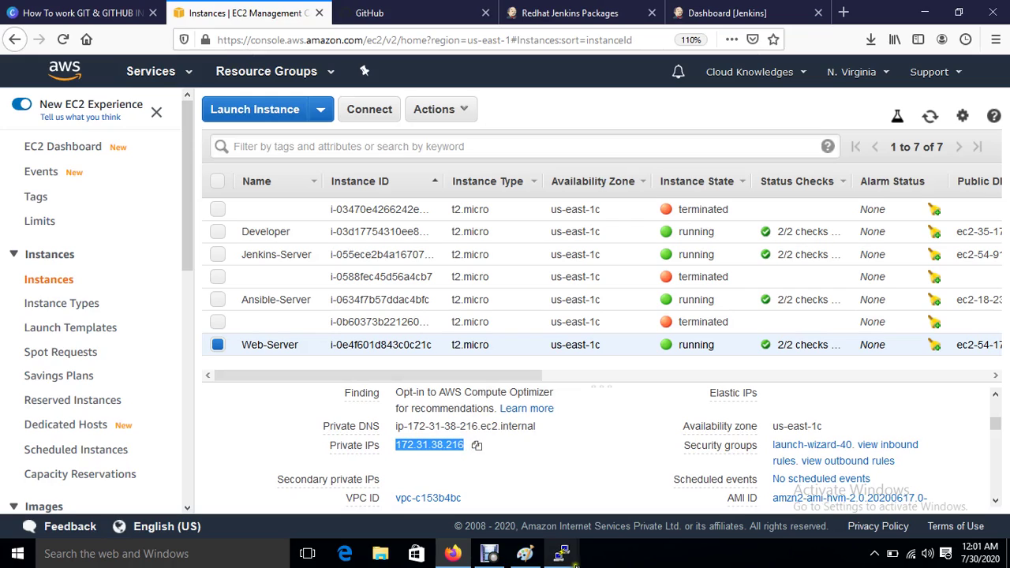
Step: Paste 172.31.38.216 under [web] in the hosts file and save with :wq
{"action": "mouse_move", "coordinate": [561, 553]}
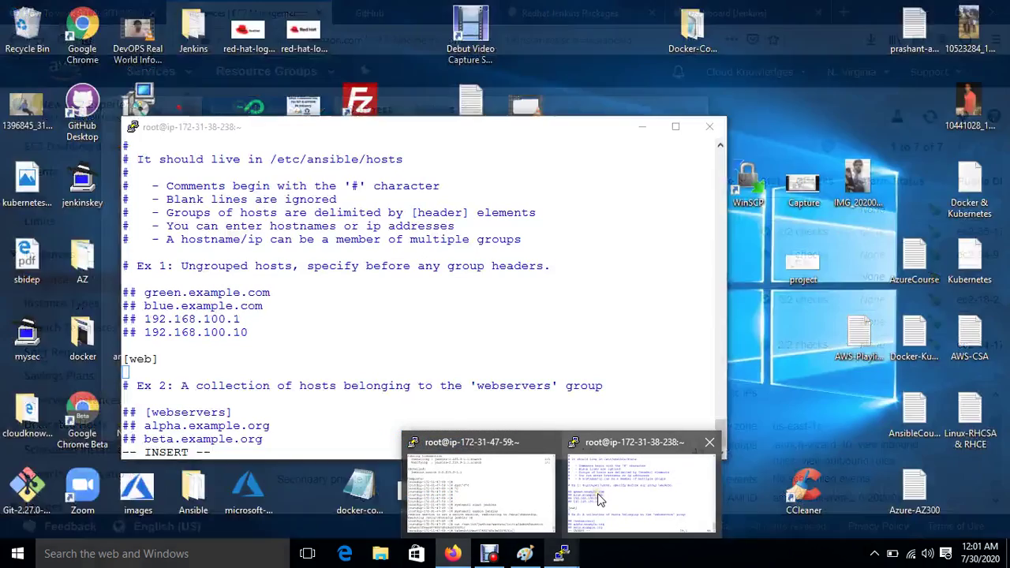
{"action": "left_click", "coordinate": [597, 493]}
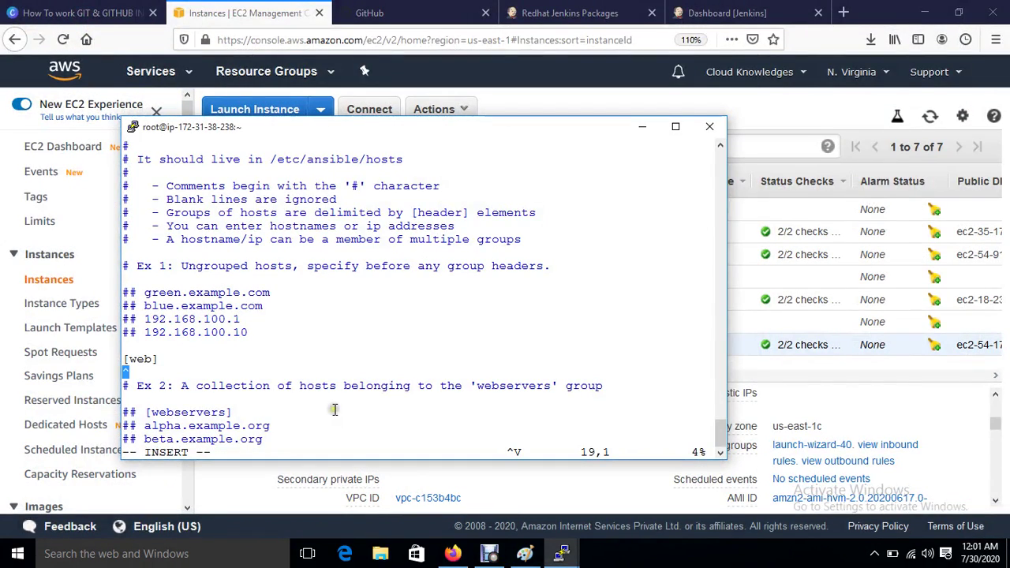
{"action": "key", "text": "Escape"}
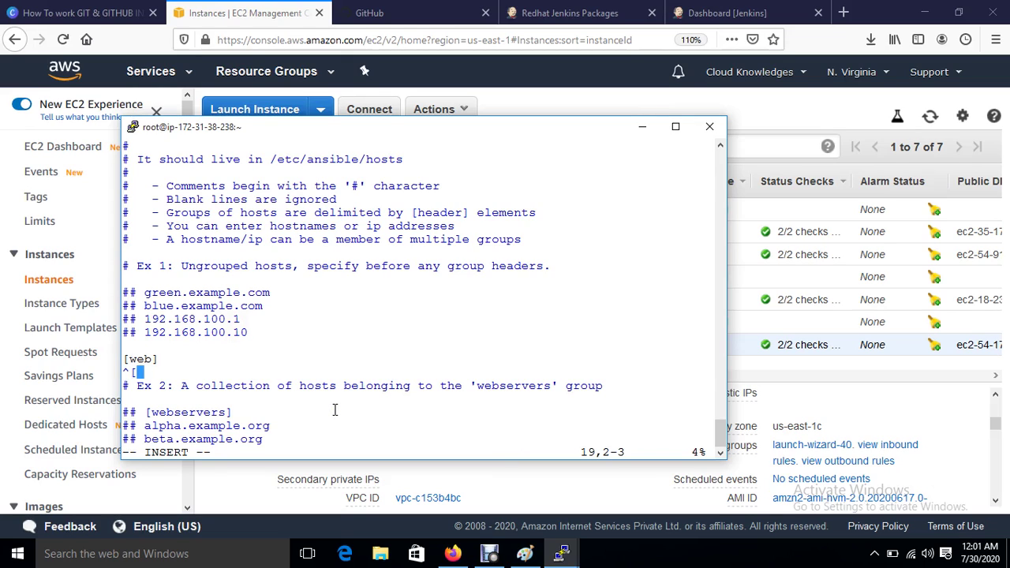
{"action": "type", "text": "dd"}
{"action": "key", "text": "BackSpace"}
{"action": "key", "text": "BackSpace"}
{"action": "key", "text": "BackSpace"}
{"action": "key", "text": "BackSpace"}
{"action": "key", "text": "Return"}
{"action": "right_click", "coordinate": [335, 409]}
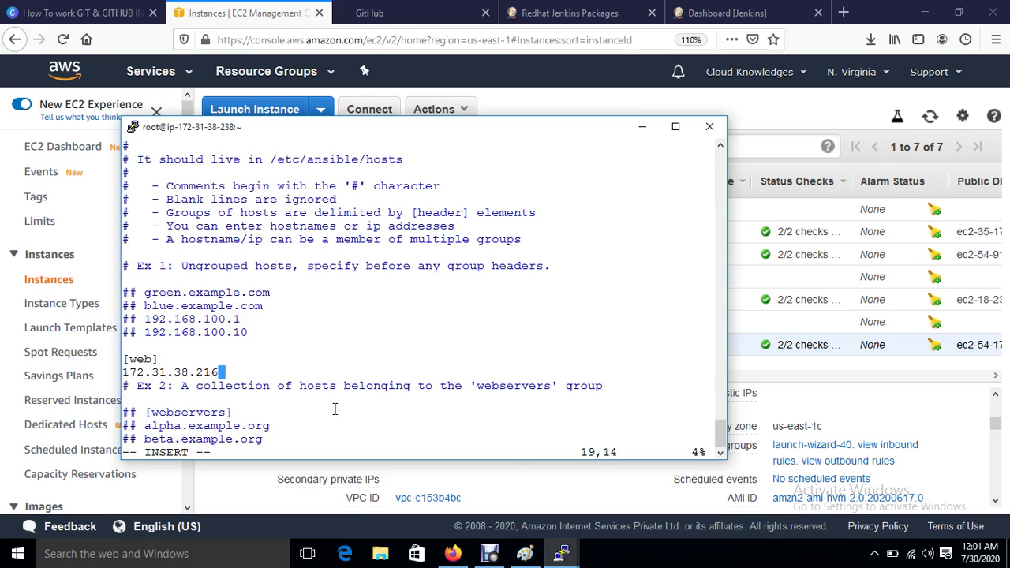
{"action": "key", "text": "Escape"}
{"action": "type", "text": ":wq"}
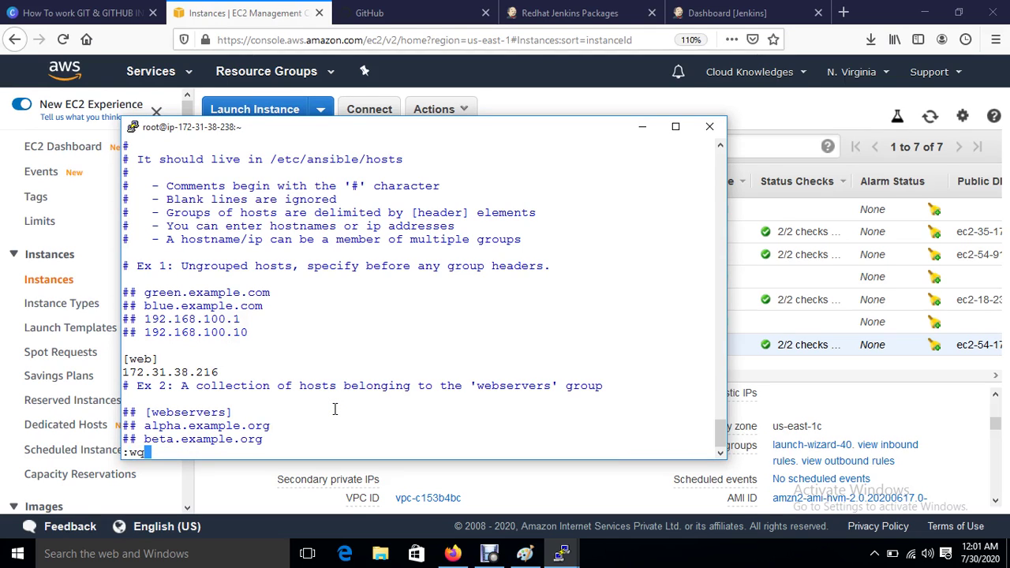
{"action": "key", "text": "Return"}
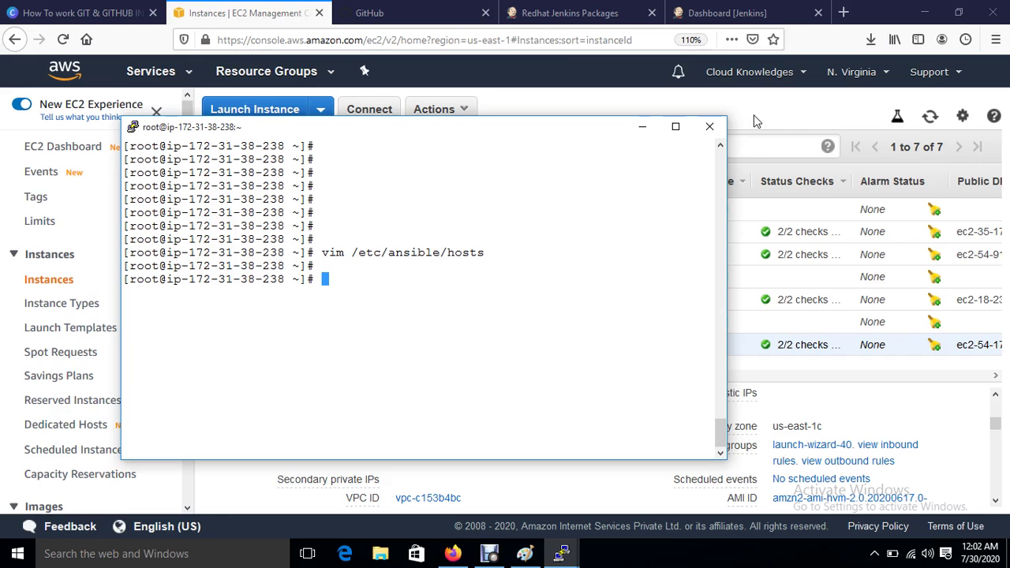
Step: Copy the Web-Server's public IP 54.175.134.254 and enter it as the host in PuTTY
{"action": "left_click", "coordinate": [753, 119]}
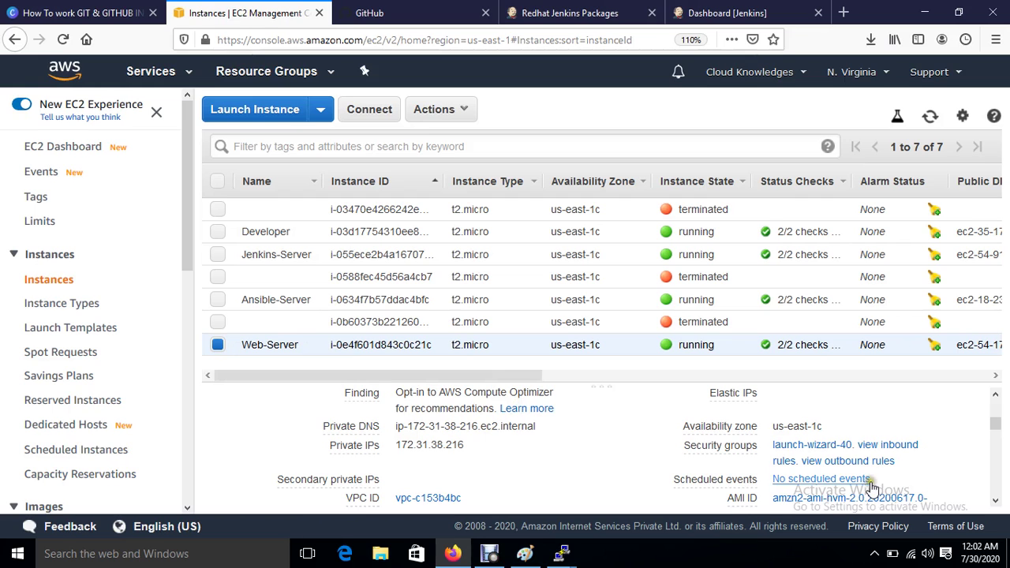
{"action": "scroll", "coordinate": [846, 426], "scroll_direction": "up", "scroll_amount": 3}
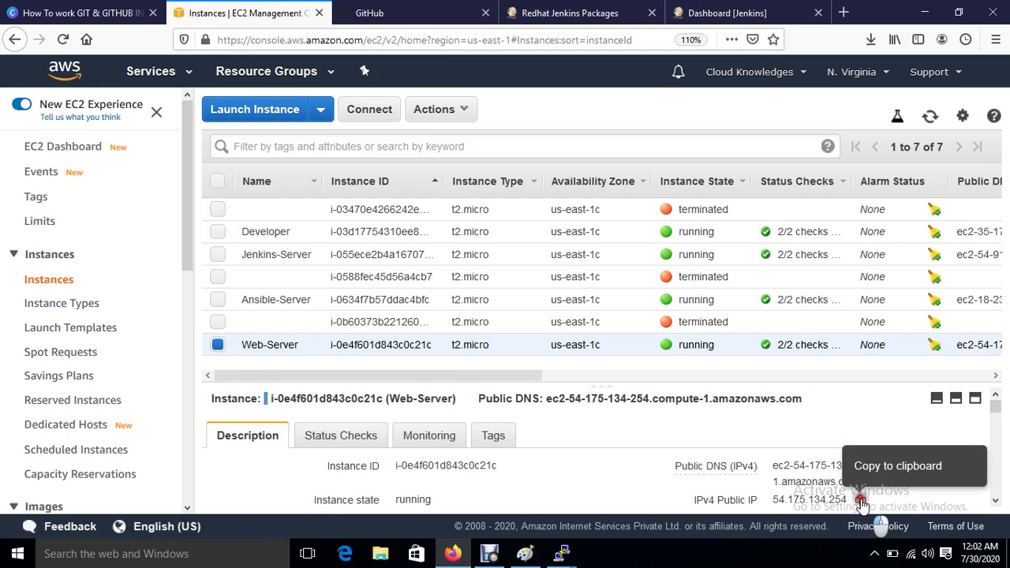
{"action": "left_click", "coordinate": [861, 502]}
{"action": "left_click", "coordinate": [94, 558]}
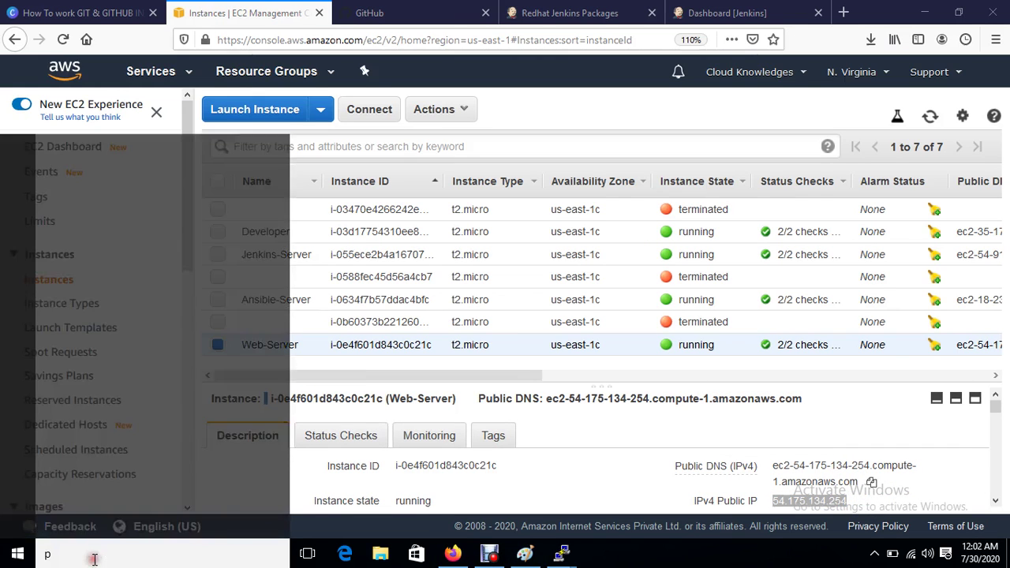
{"action": "type", "text": "pu"}
{"action": "left_click", "coordinate": [103, 136]}
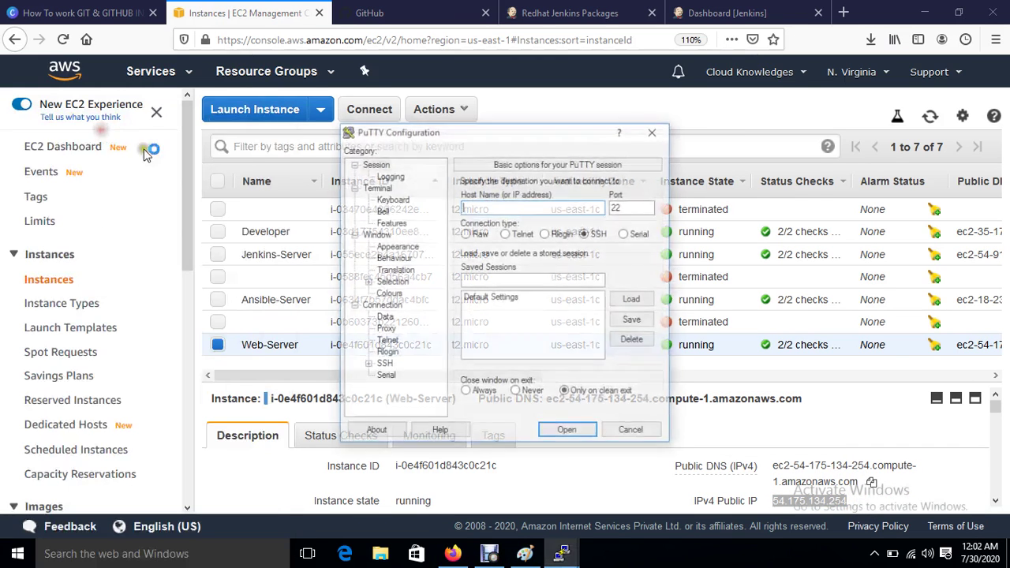
{"action": "key", "text": "ctrl+v"}
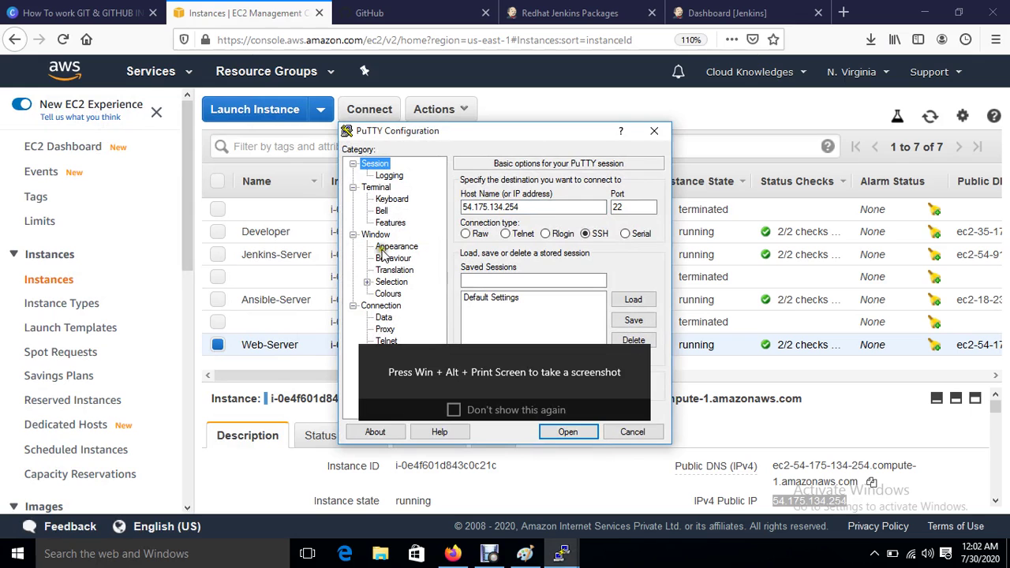
Step: Set the PuTTY terminal font to 12-point Courier New and use system colours
{"action": "left_click", "coordinate": [388, 248]}
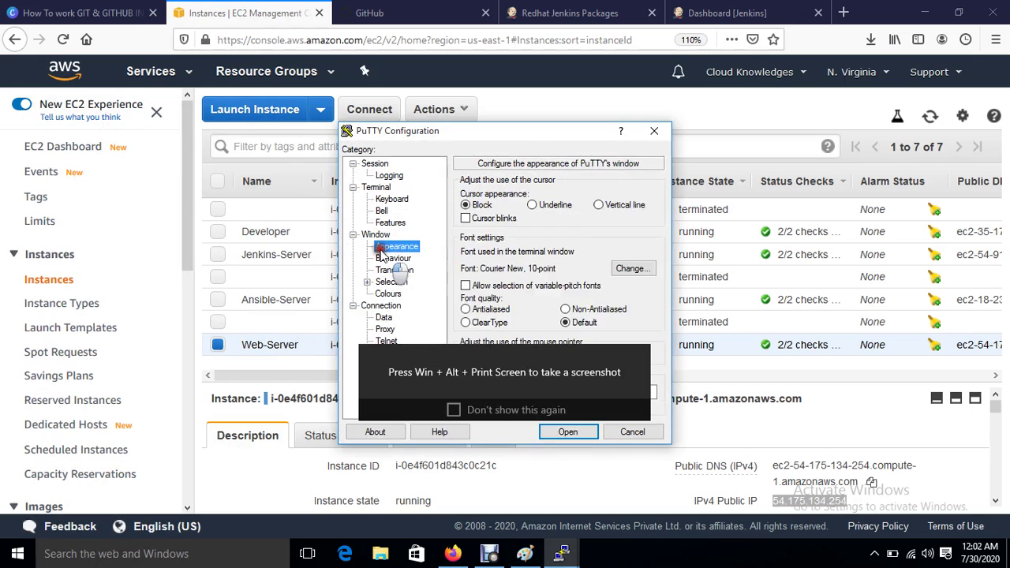
{"action": "left_click", "coordinate": [623, 269]}
{"action": "left_click", "coordinate": [623, 277]}
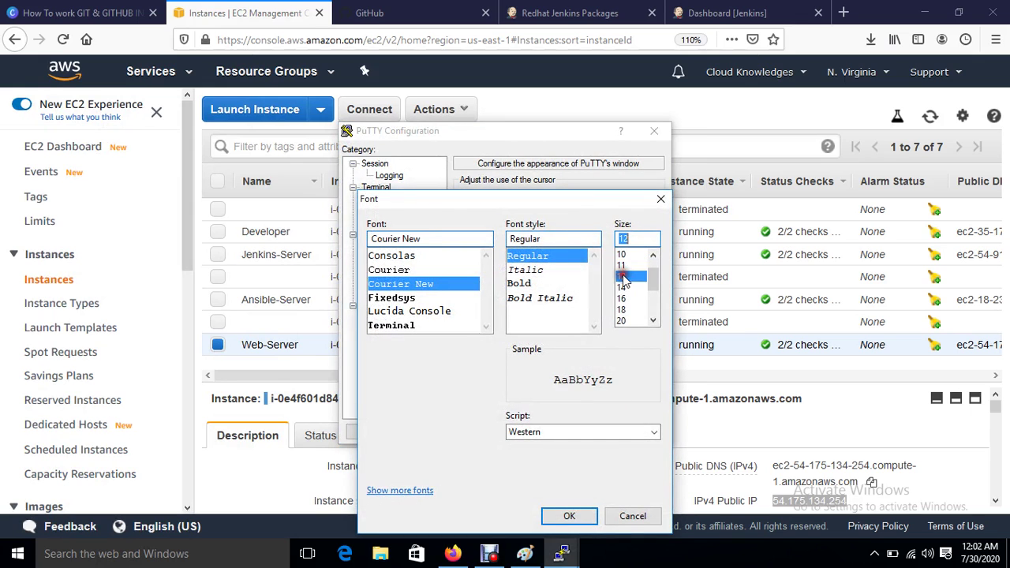
{"action": "left_click", "coordinate": [569, 516]}
{"action": "left_click", "coordinate": [387, 293]}
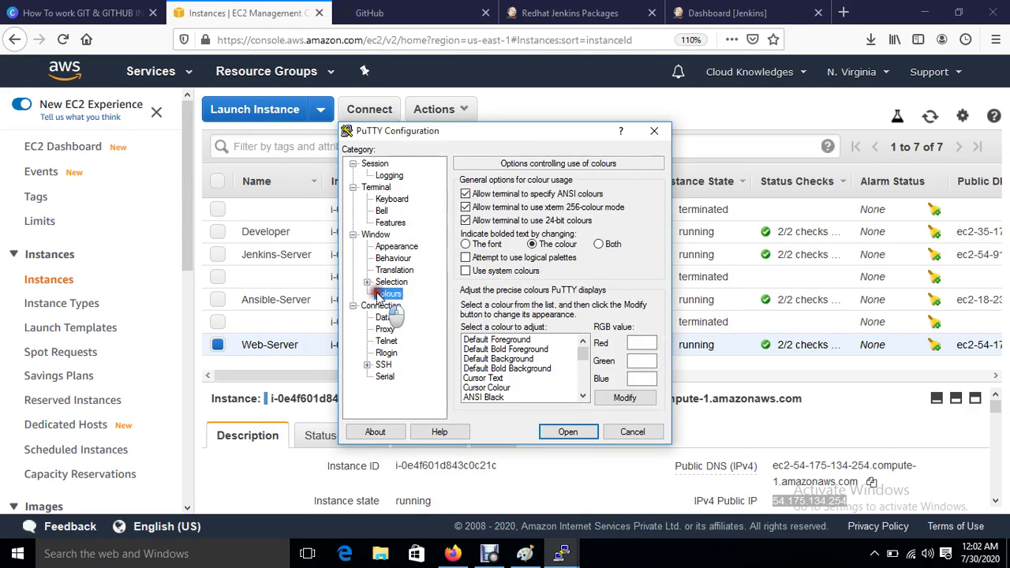
{"action": "left_click", "coordinate": [499, 339]}
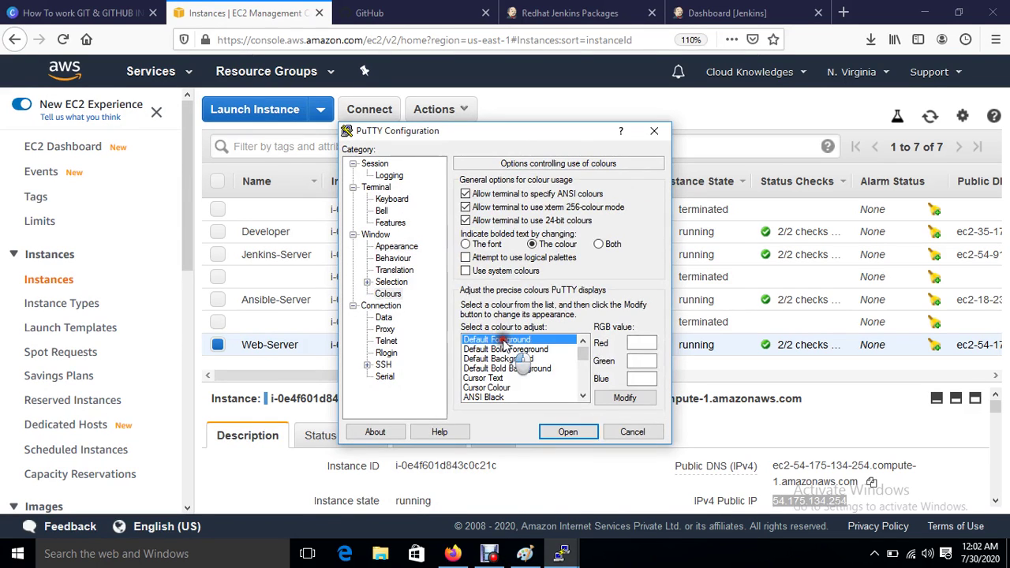
{"action": "left_click", "coordinate": [465, 271]}
Step: Load jenkinskey as the SSH private key and start the session
{"action": "left_click", "coordinate": [367, 365]}
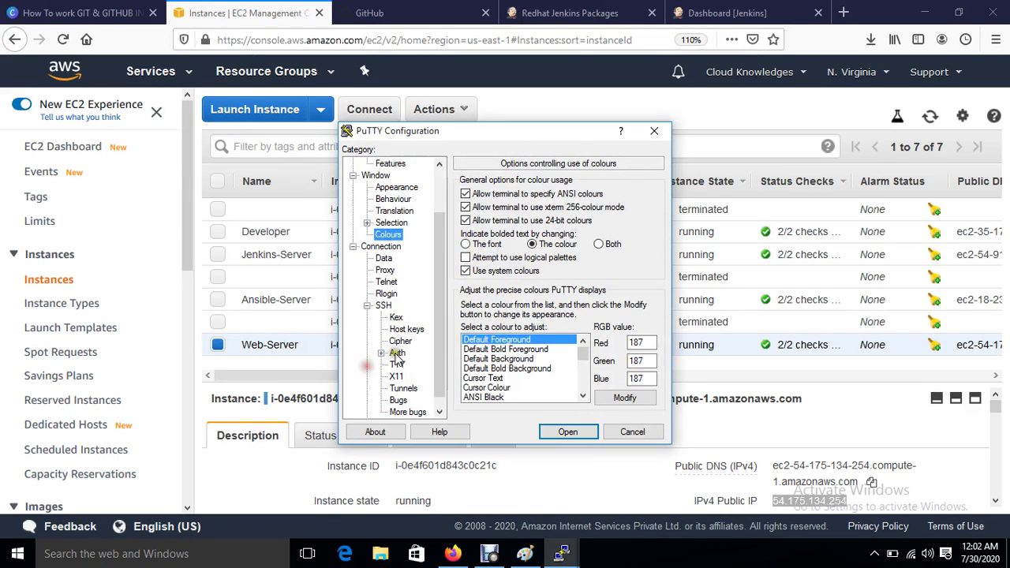
{"action": "left_click", "coordinate": [397, 353]}
{"action": "left_click", "coordinate": [631, 333]}
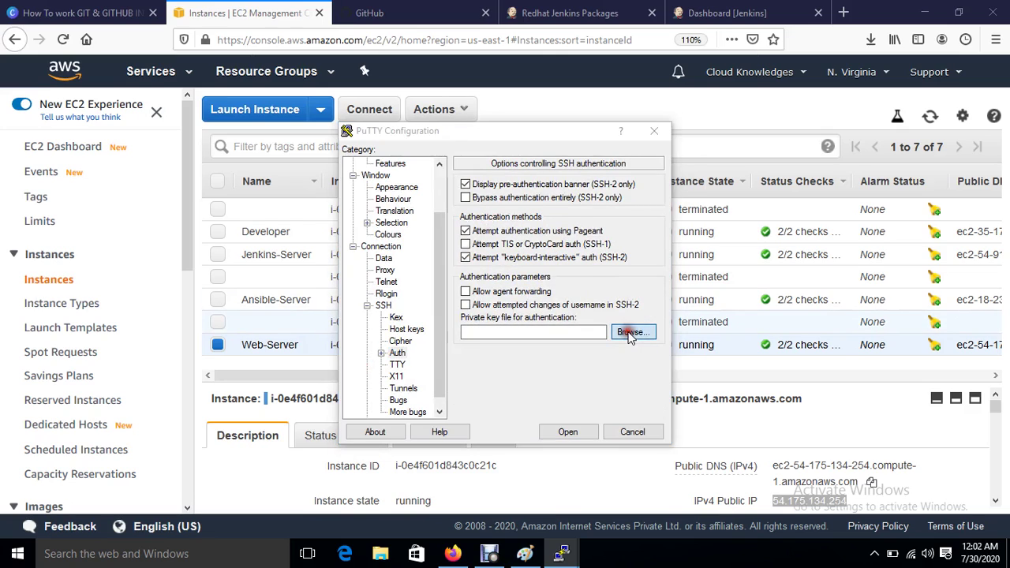
{"action": "left_click", "coordinate": [355, 345]}
{"action": "double_click", "coordinate": [355, 346]}
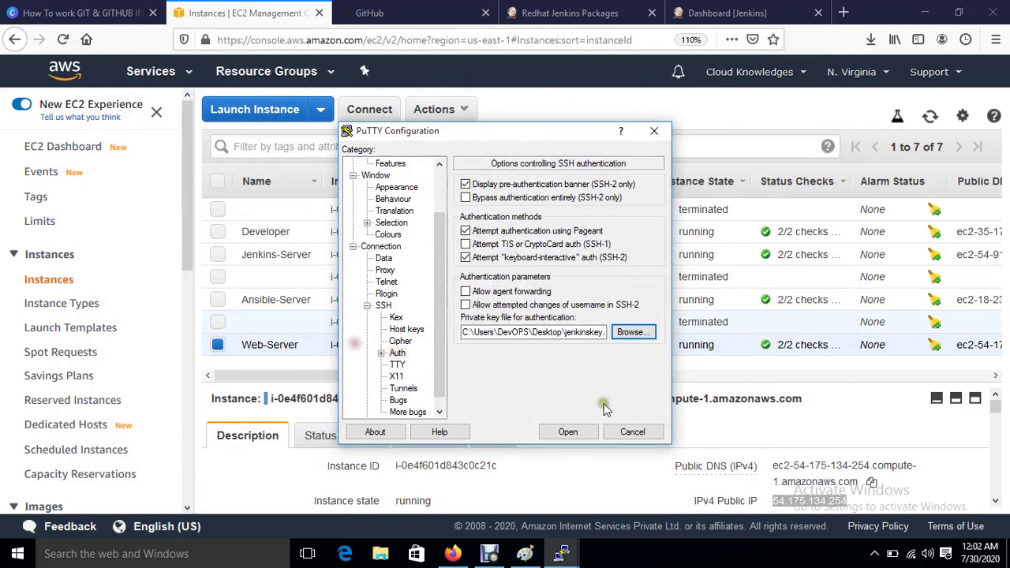
{"action": "left_click", "coordinate": [568, 428]}
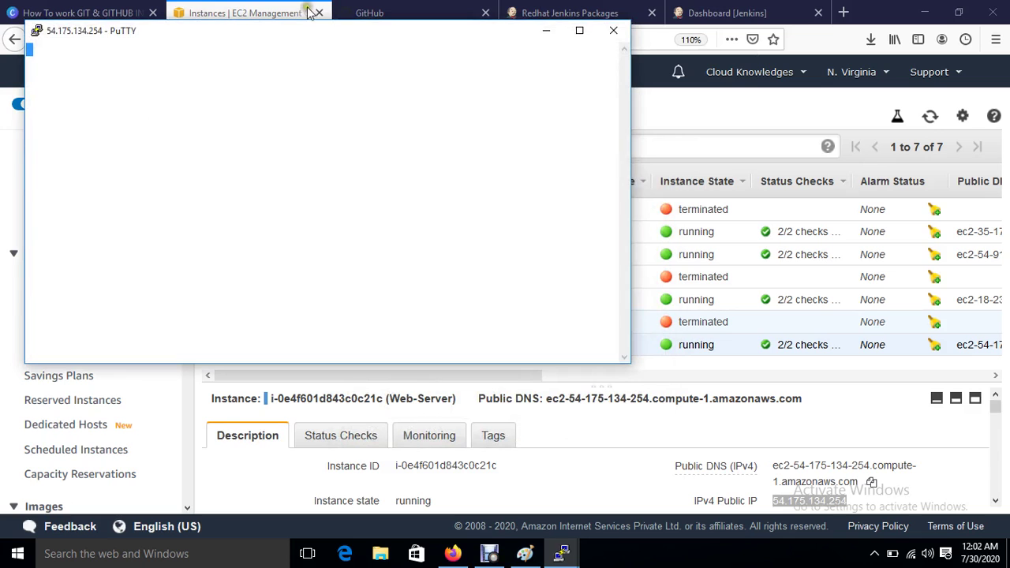
Step: Accept the server's host key and log in as ec2-user
{"action": "left_click", "coordinate": [411, 377]}
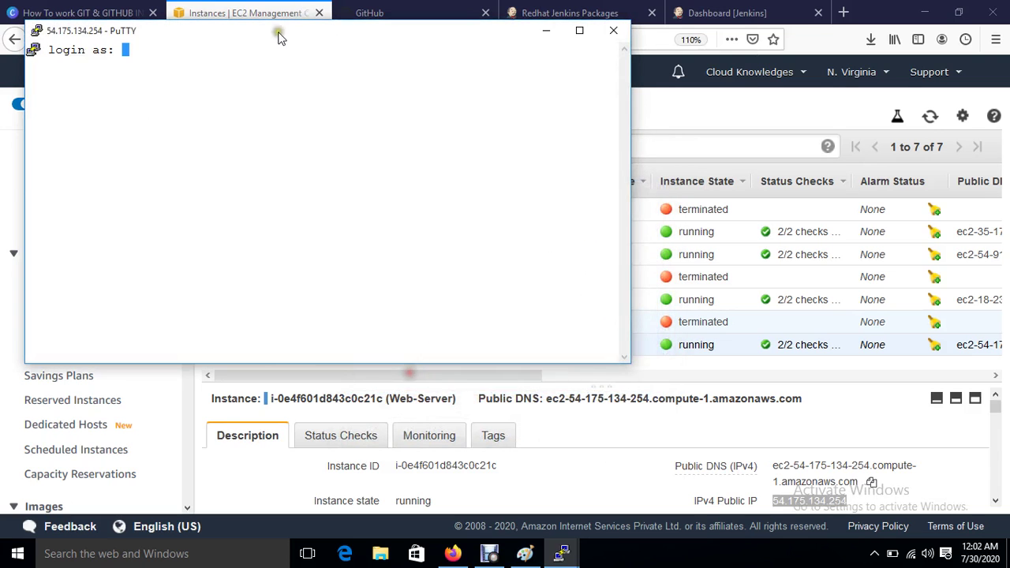
{"action": "left_click_drag", "start_coordinate": [276, 36], "coordinate": [514, 153]}
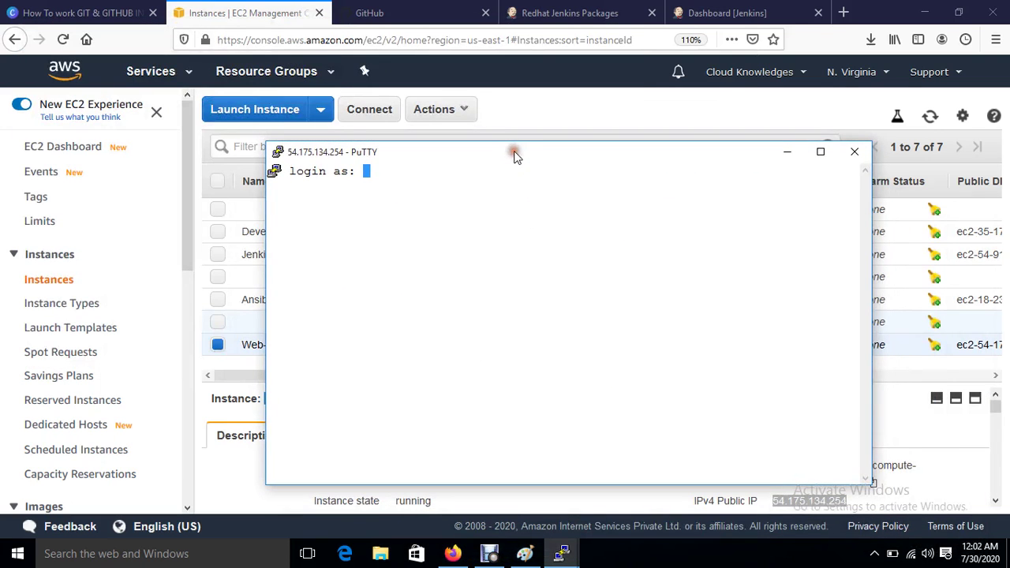
{"action": "type", "text": "ec2-user"}
{"action": "key", "text": "Return"}
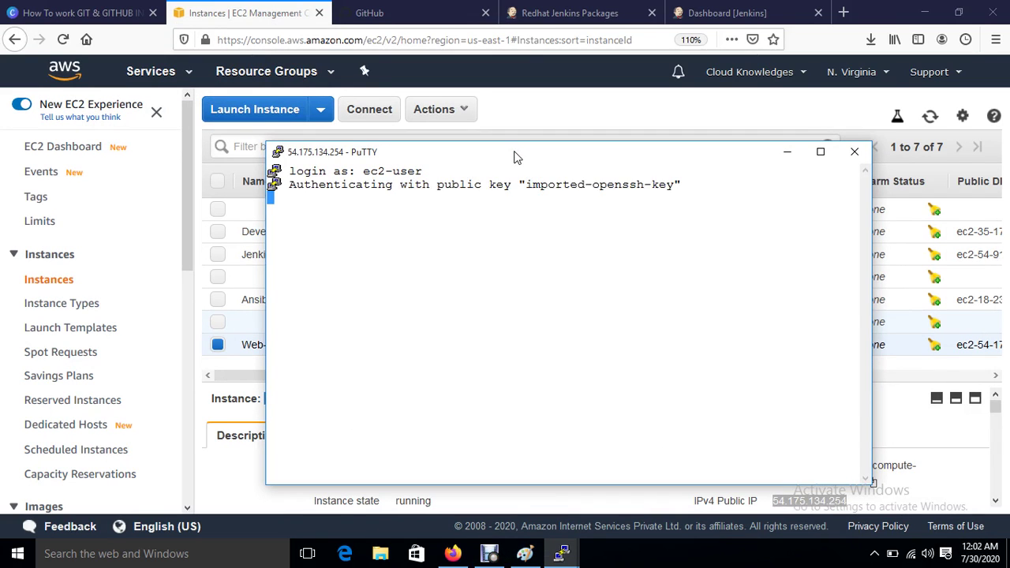
Step: Become root with sudo su, go to root's home directory and clear the screen
{"action": "key", "text": "Return"}
{"action": "key", "text": "Return"}
{"action": "type", "text": "s"}
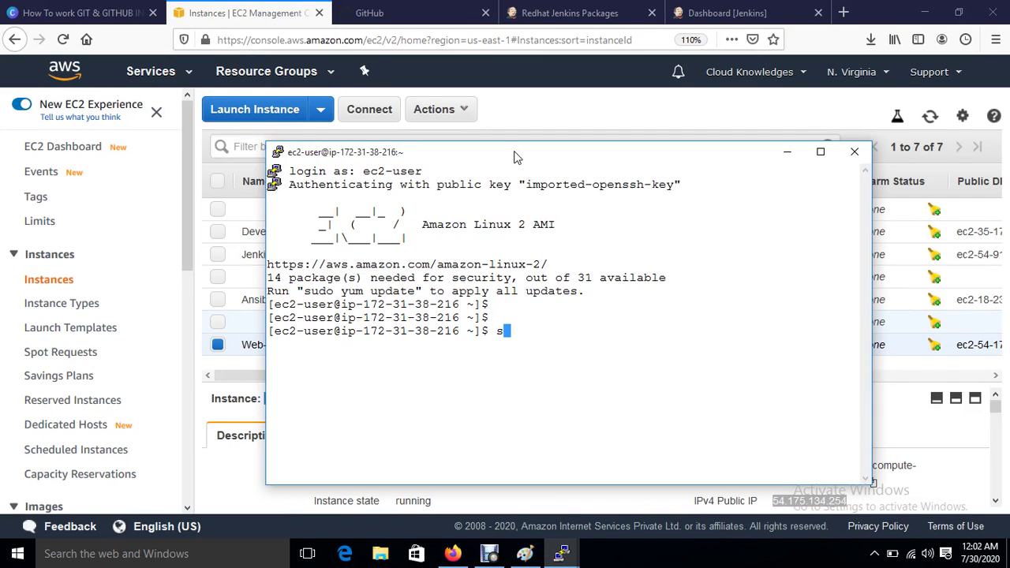
{"action": "type", "text": "udo su"}
{"action": "key", "text": "Return"}
{"action": "key", "text": "Return"}
{"action": "type", "text": "cd"}
{"action": "key", "text": "Return"}
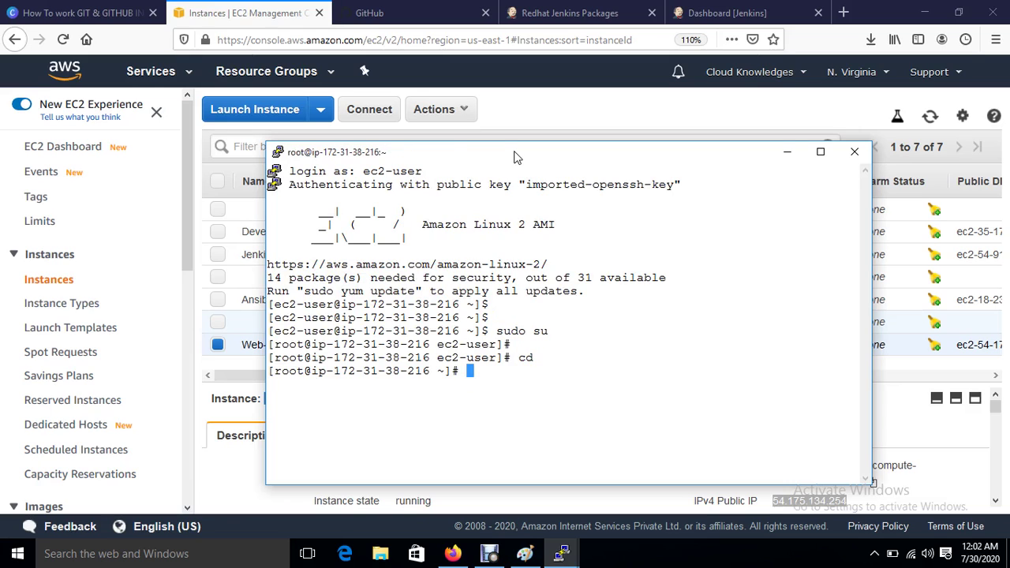
{"action": "key", "text": "Return"}
{"action": "key", "text": "ctrl+l"}
{"action": "key", "text": "Return"}
{"action": "key", "text": "Return"}
{"action": "key", "text": "Return"}
{"action": "type", "text": "yum"}
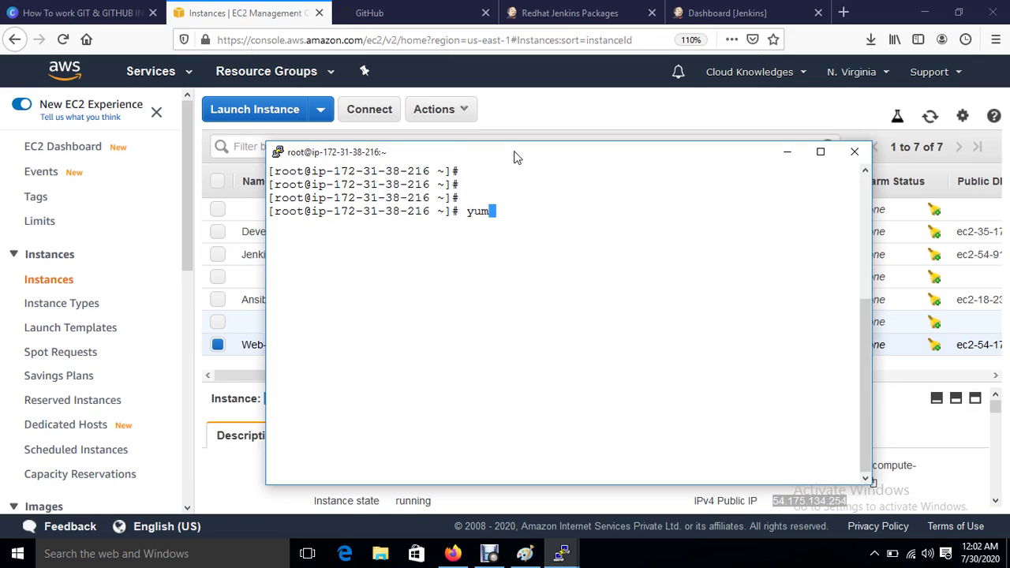
{"action": "type", "text": " install httpd"}
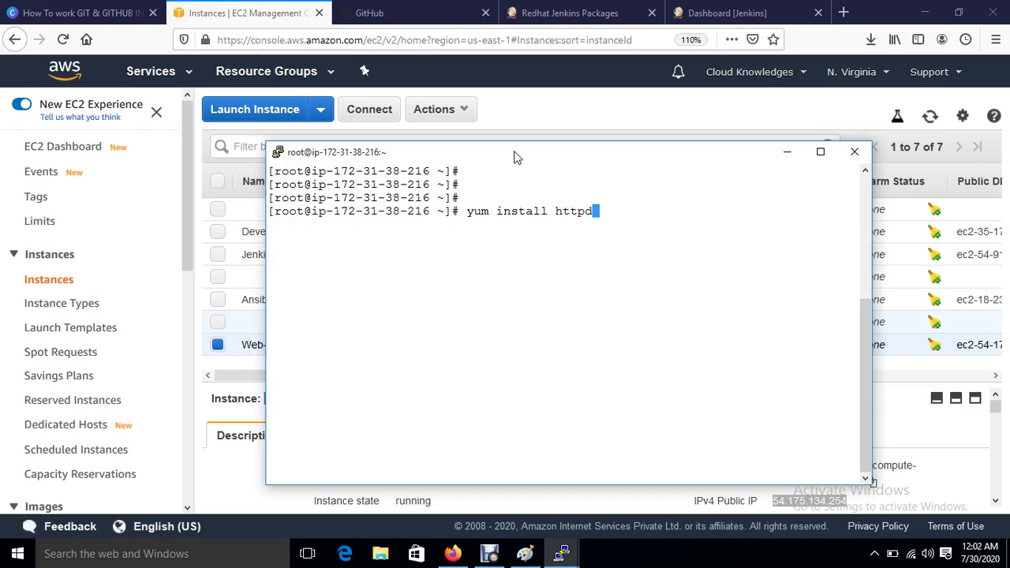
Step: Install httpd with yum, answering y to the confirmation
{"action": "key", "text": "Return"}
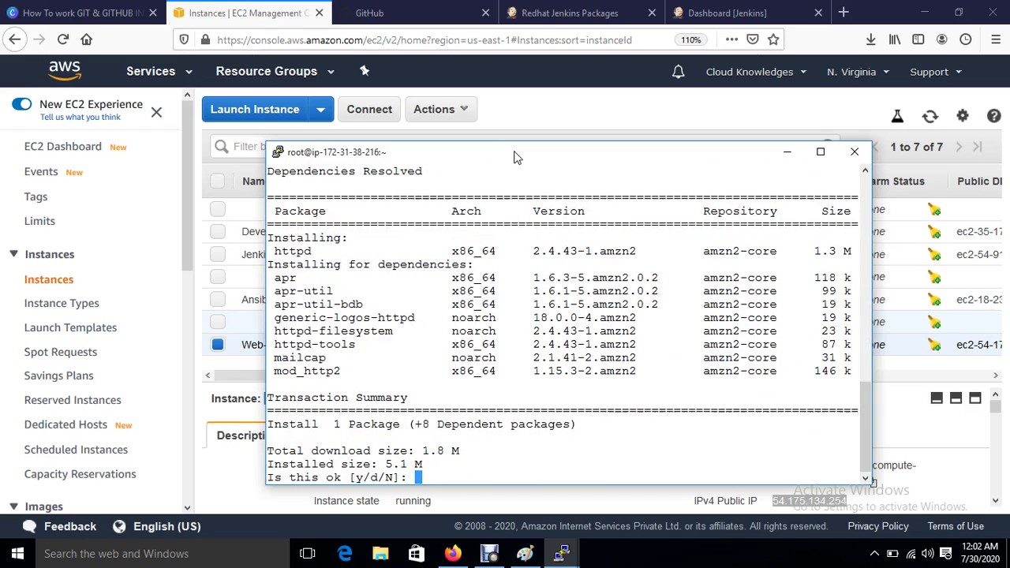
{"action": "type", "text": "y"}
{"action": "key", "text": "Return"}
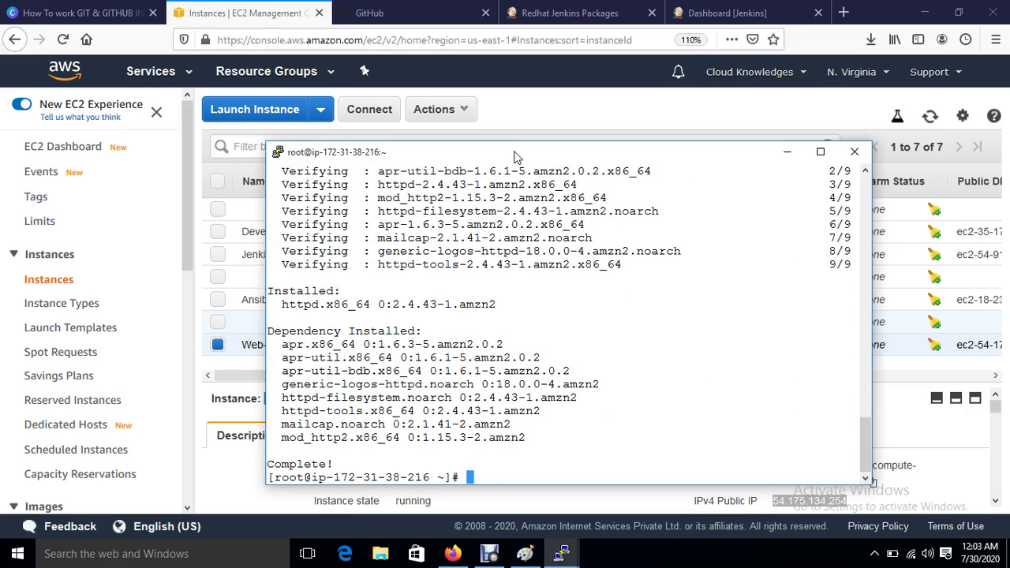
{"action": "key", "text": "Return"}
{"action": "key", "text": "Return"}
{"action": "key", "text": "Return"}
{"action": "key", "text": "Return"}
Step: Start httpd and enable it at boot with systemctl
{"action": "type", "text": "systemctl"}
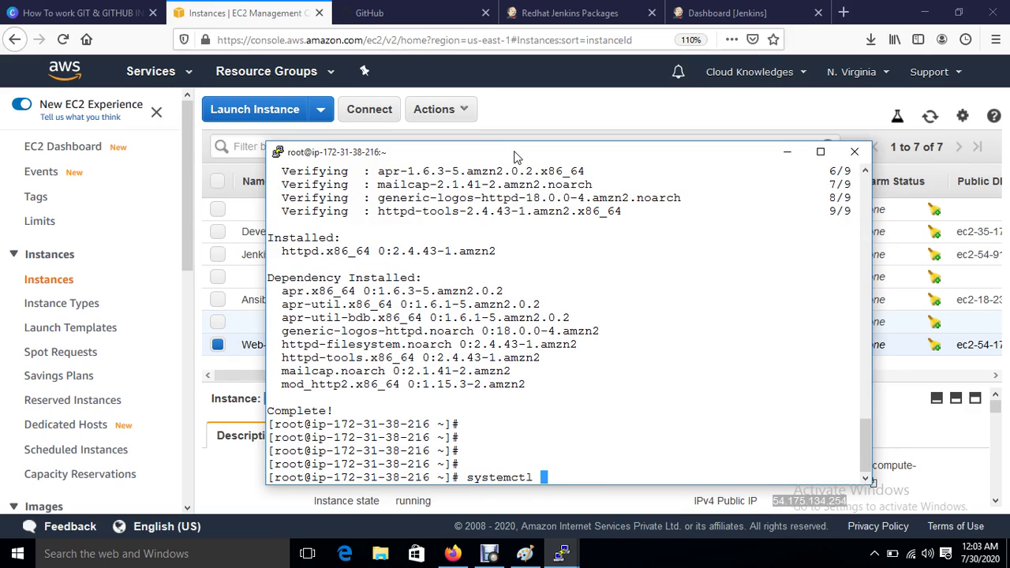
{"action": "key", "text": "BackSpace"}
{"action": "key", "text": "BackSpace"}
{"action": "type", "text": "start"}
{"action": "type", "text": " ssh"}
{"action": "key", "text": "BackSpace"}
{"action": "key", "text": "BackSpace"}
{"action": "type", "text": "httpd"}
{"action": "key", "text": "Return"}
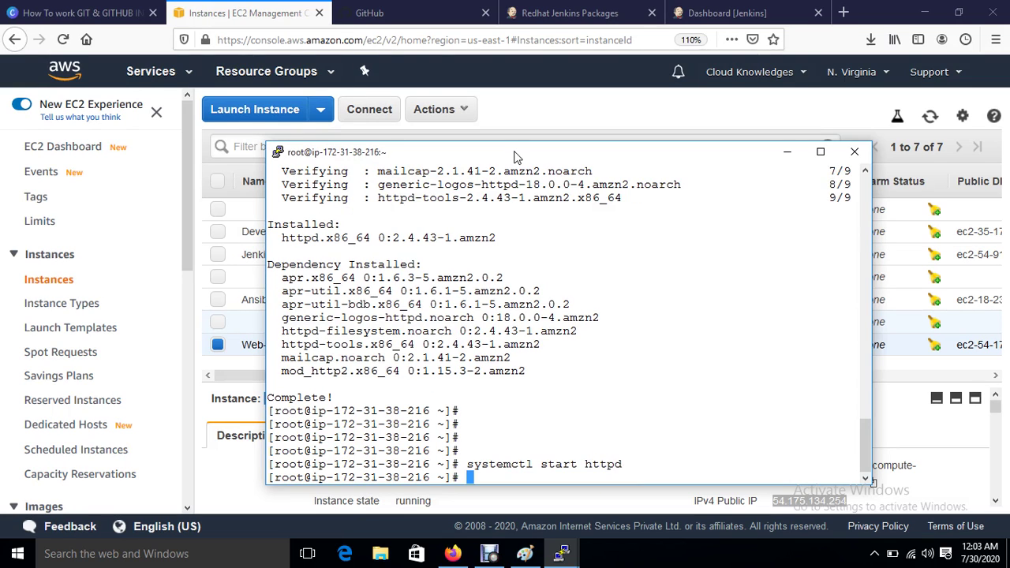
{"action": "type", "text": "systemctl ena"}
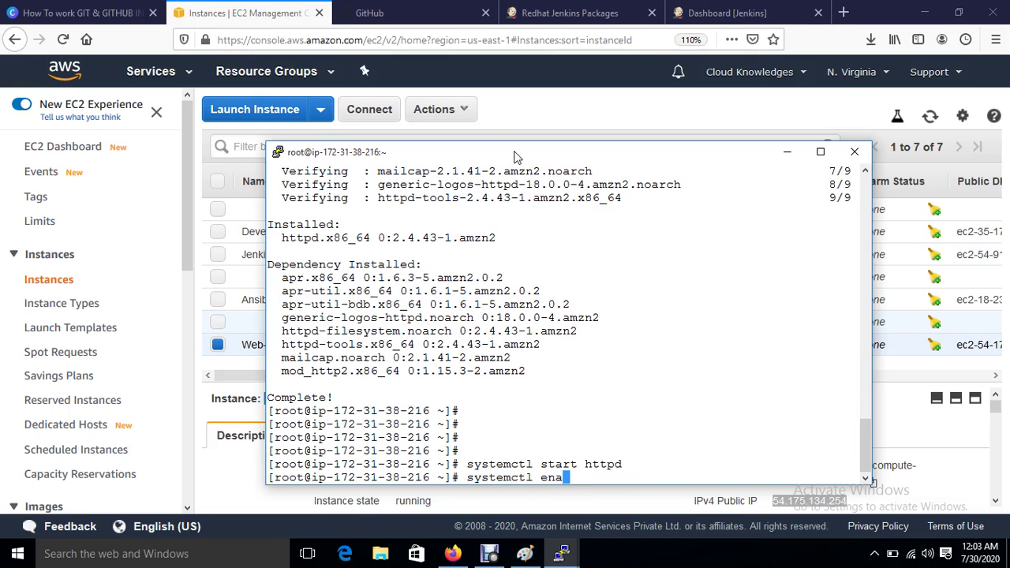
{"action": "type", "text": "ble httpd"}
{"action": "key", "text": "Return"}
{"action": "key", "text": "Return"}
{"action": "key", "text": "Return"}
{"action": "key", "text": "Return"}
Step: Move into /var/www/html, list its contents and clear the screen
{"action": "type", "text": "cd "}
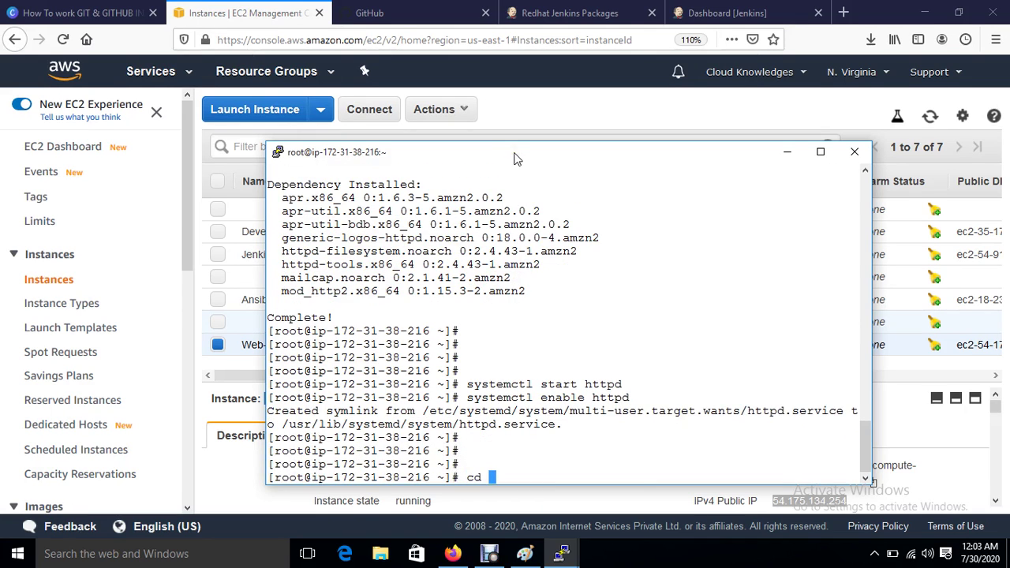
{"action": "type", "text": "/var/www/html/"}
{"action": "key", "text": "Return"}
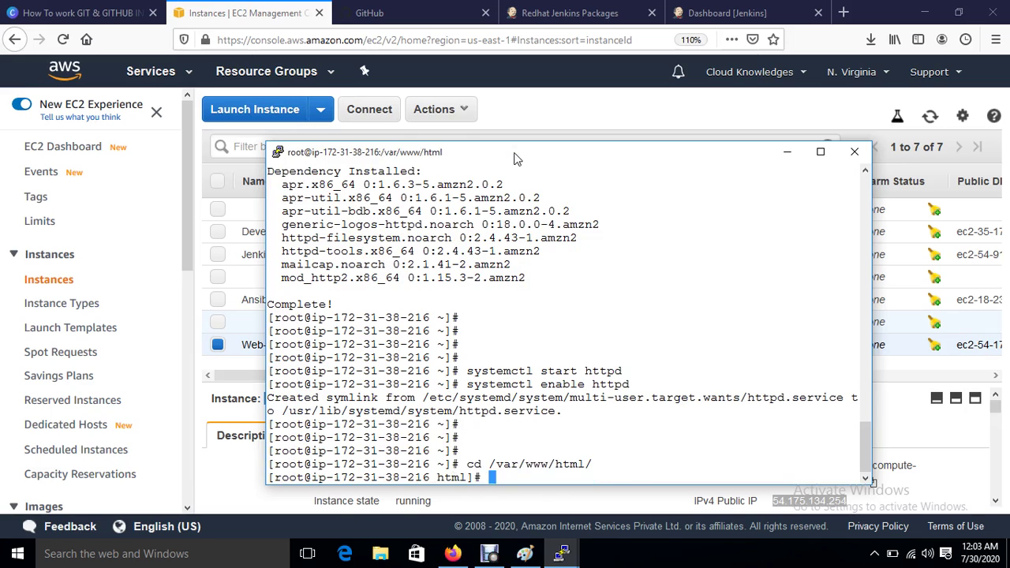
{"action": "type", "text": "ls"}
{"action": "key", "text": "Return"}
{"action": "key", "text": "ctrl+l"}
{"action": "key", "text": "Return"}
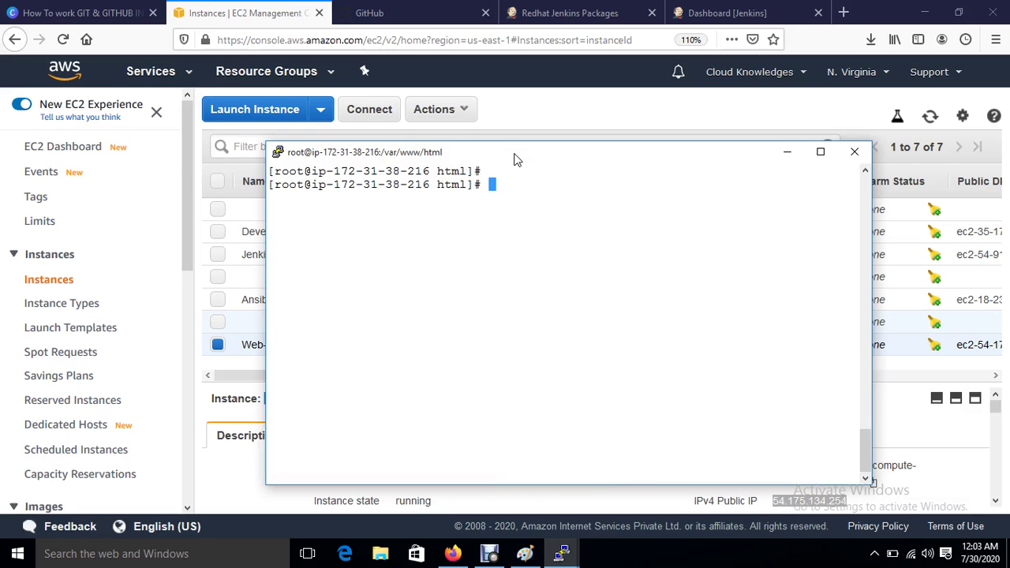
Step: On the Ansible server, generate an RSA key pair with ssh-keygen using defaults and no passphrase
{"action": "mouse_move", "coordinate": [556, 557]}
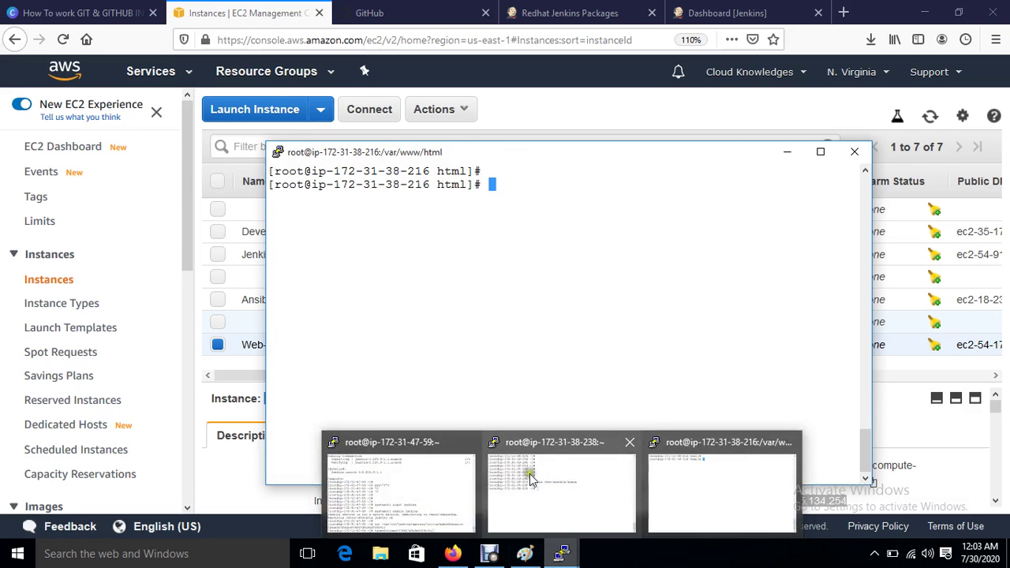
{"action": "left_click", "coordinate": [525, 472]}
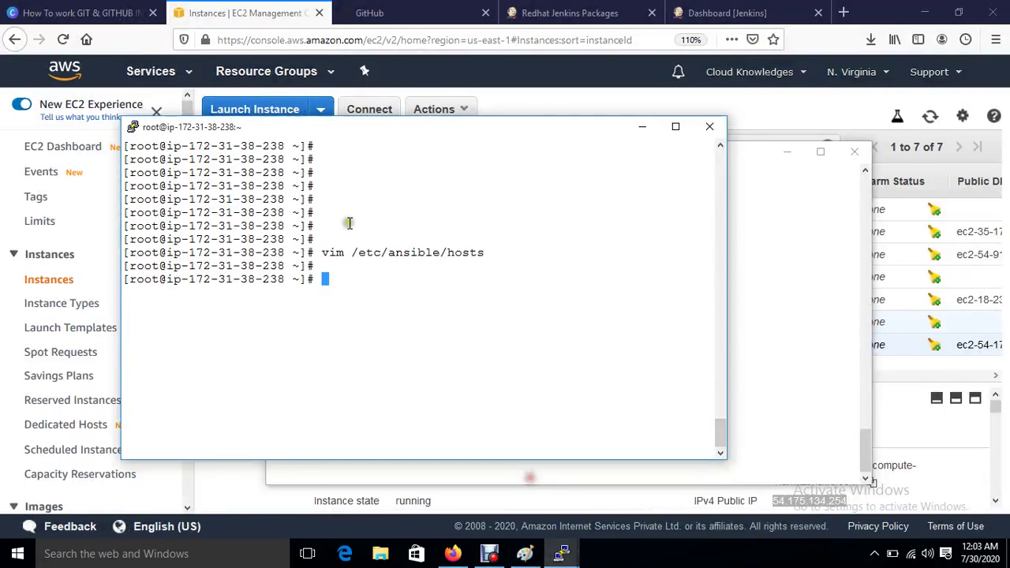
{"action": "left_click", "coordinate": [777, 347]}
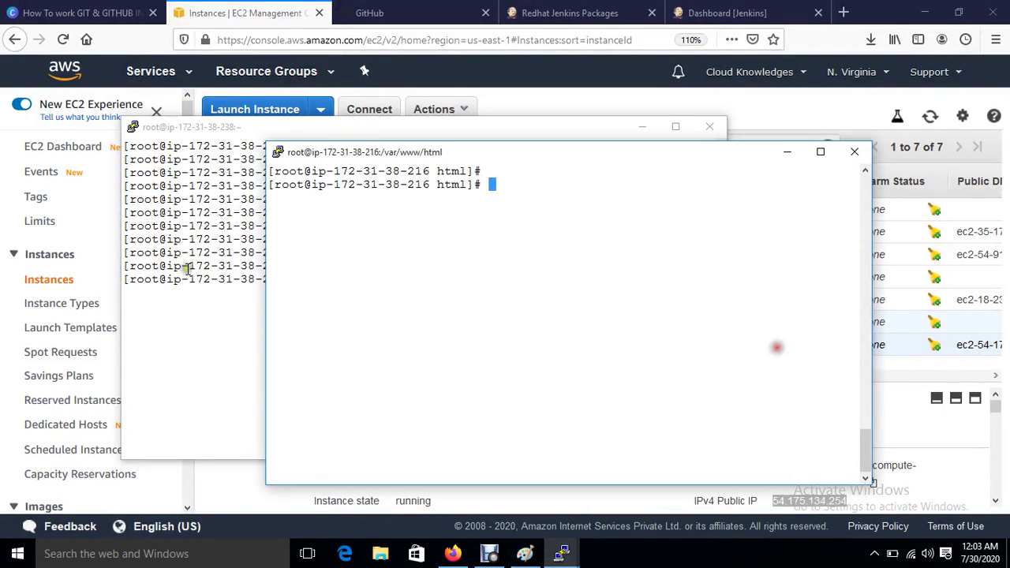
{"action": "left_click", "coordinate": [227, 344]}
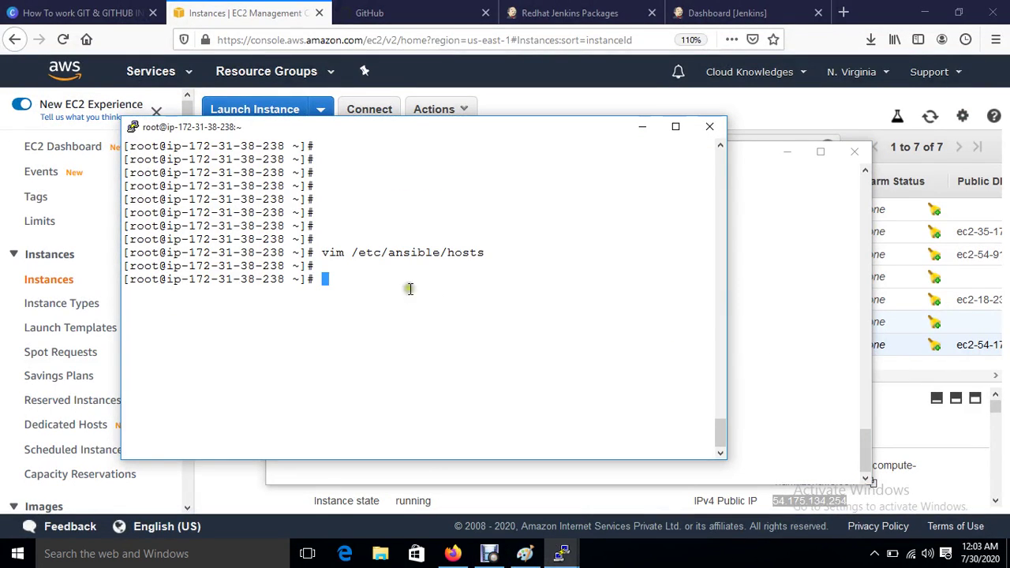
{"action": "key", "text": "ctrl+l"}
{"action": "key", "text": "Return"}
{"action": "key", "text": "Return"}
{"action": "key", "text": "Return"}
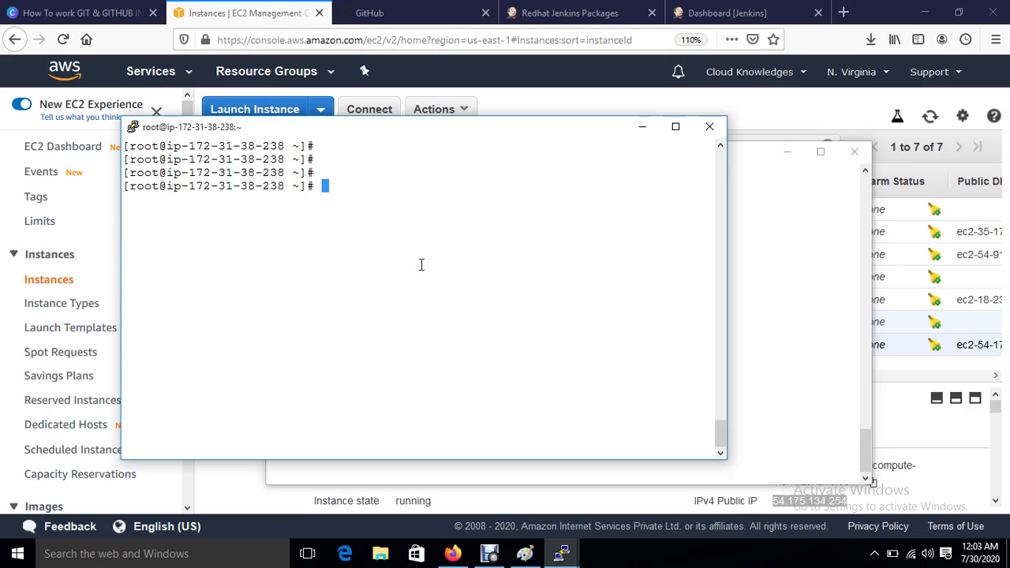
{"action": "type", "text": "ssh-keygen"}
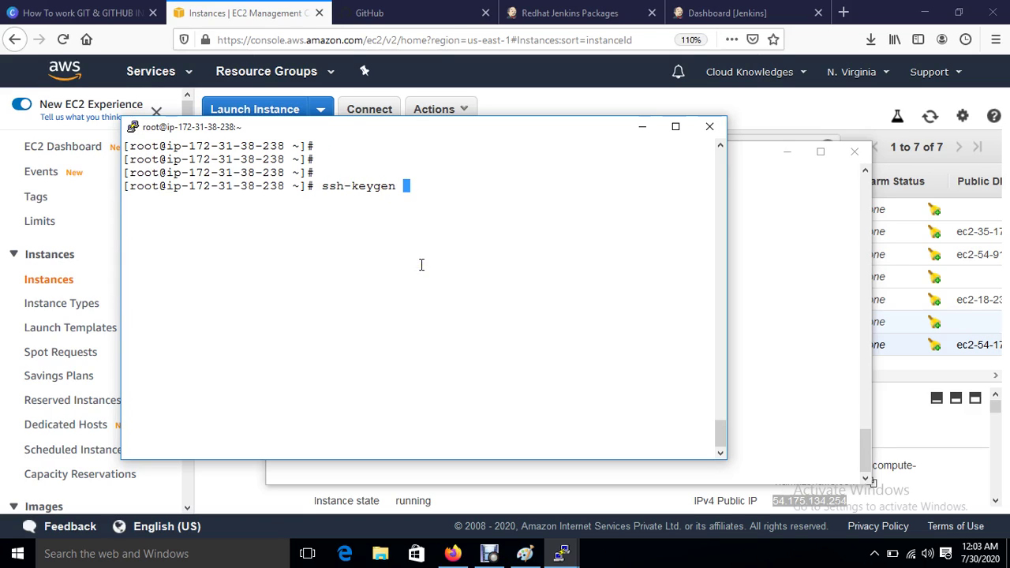
{"action": "key", "text": "Return"}
{"action": "key", "text": "Return"}
{"action": "key", "text": "Return"}
{"action": "key", "text": "Return"}
{"action": "key", "text": "Return"}
{"action": "key", "text": "Return"}
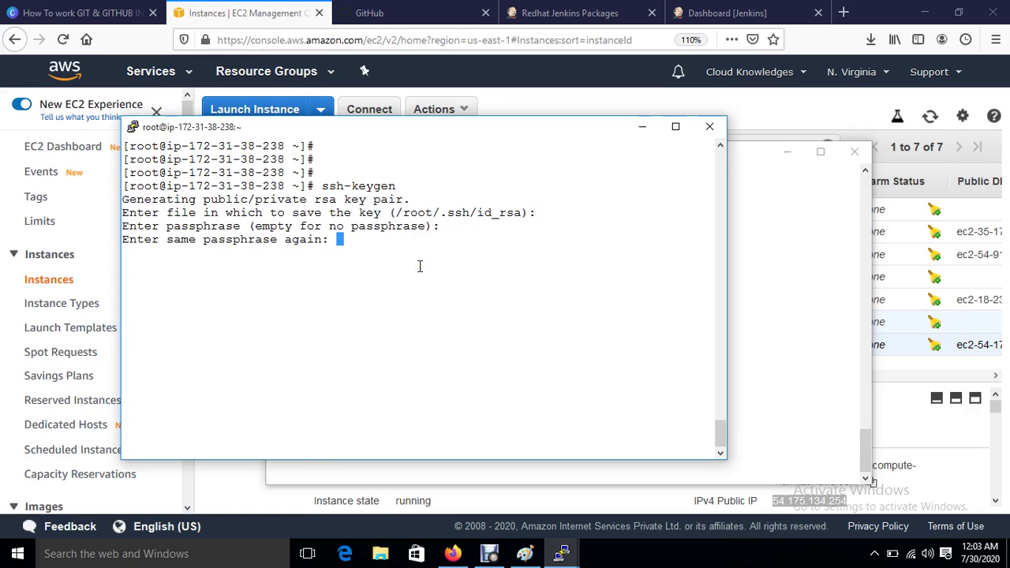
{"action": "key", "text": "Return"}
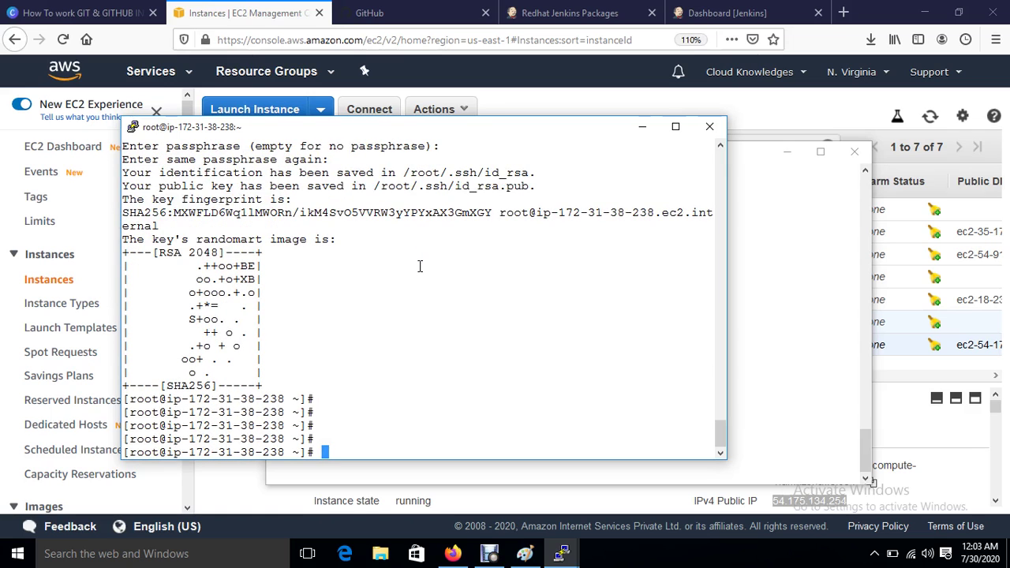
{"action": "type", "text": "ssh-copy-id"}
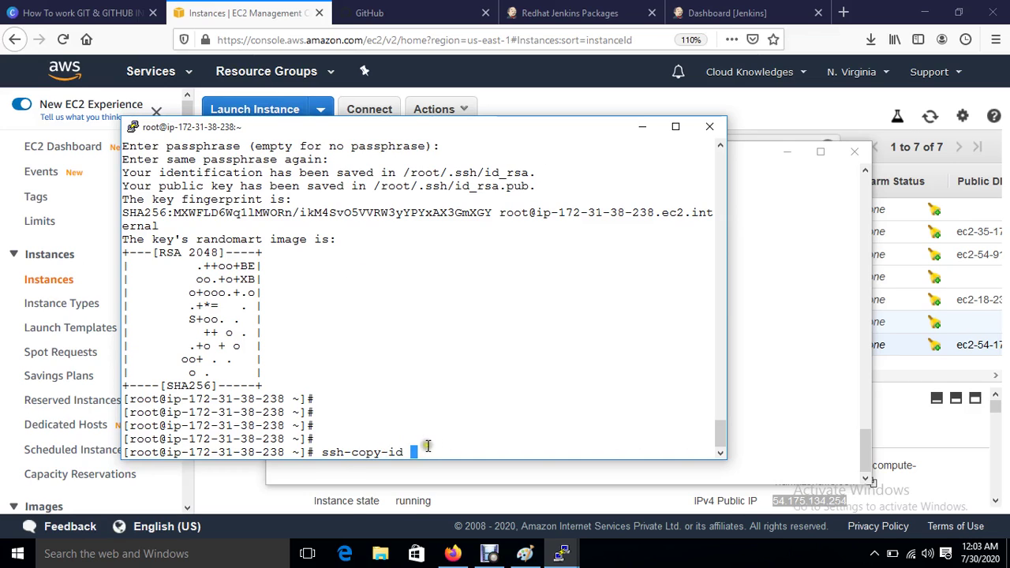
{"action": "type", "text": "-"}
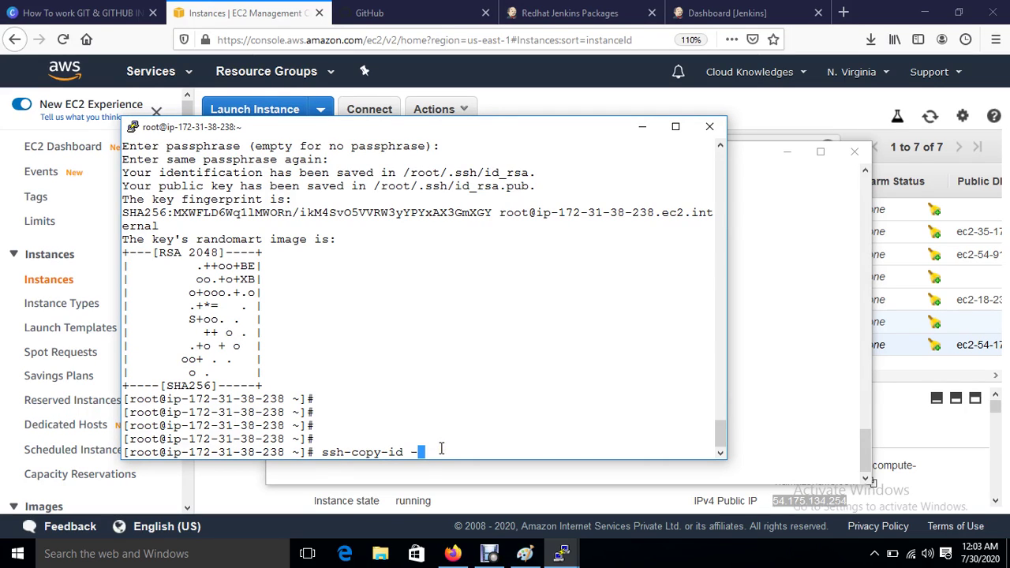
{"action": "type", "text": "i root@"}
{"action": "left_click", "coordinate": [247, 17]}
{"action": "scroll", "coordinate": [489, 484], "scroll_direction": "down", "scroll_amount": 3}
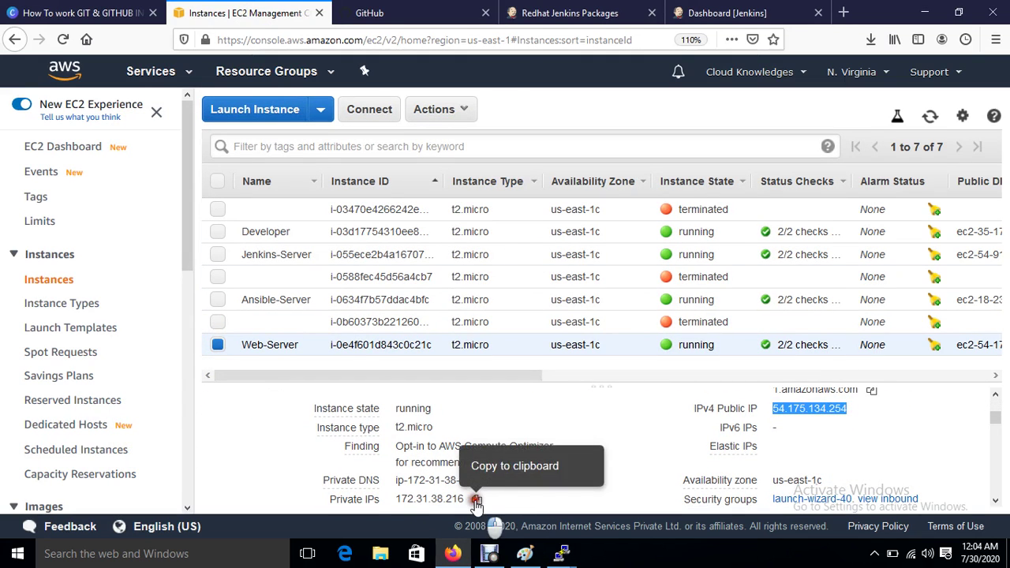
{"action": "left_click", "coordinate": [476, 499]}
{"action": "mouse_move", "coordinate": [562, 553]}
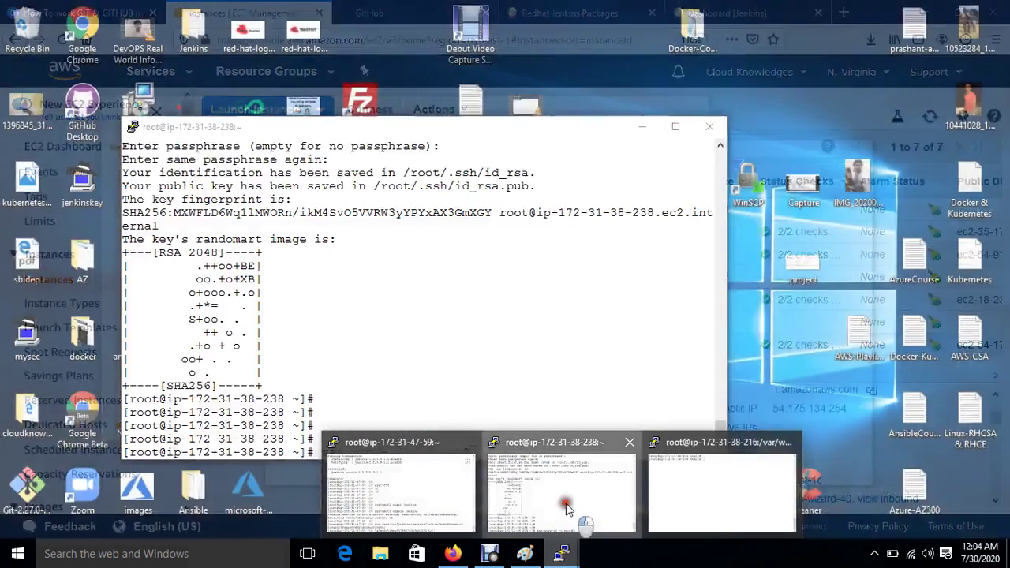
{"action": "left_click", "coordinate": [567, 508]}
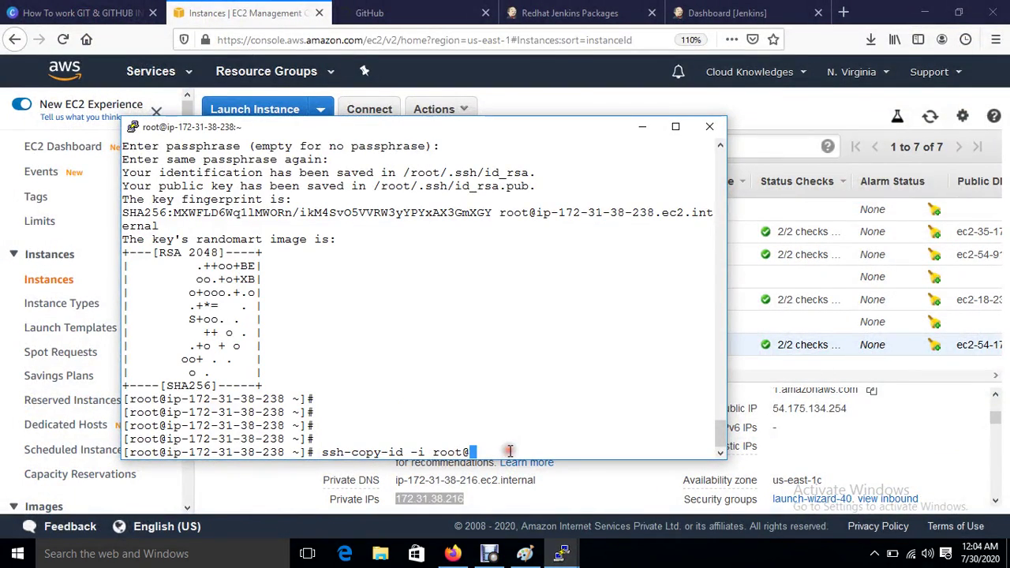
{"action": "key", "text": "Return"}
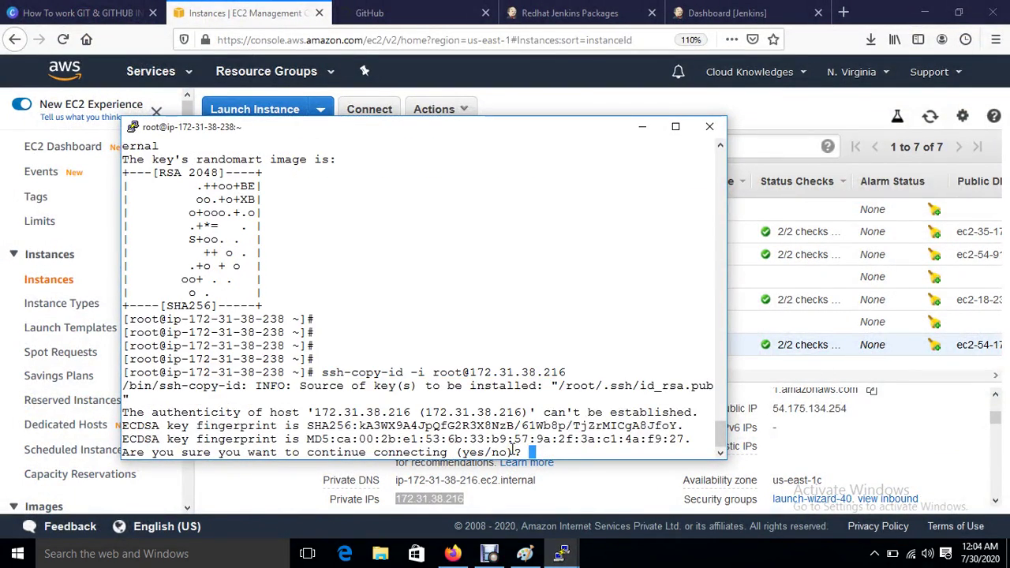
{"action": "type", "text": "yes"}
{"action": "key", "text": "Return"}
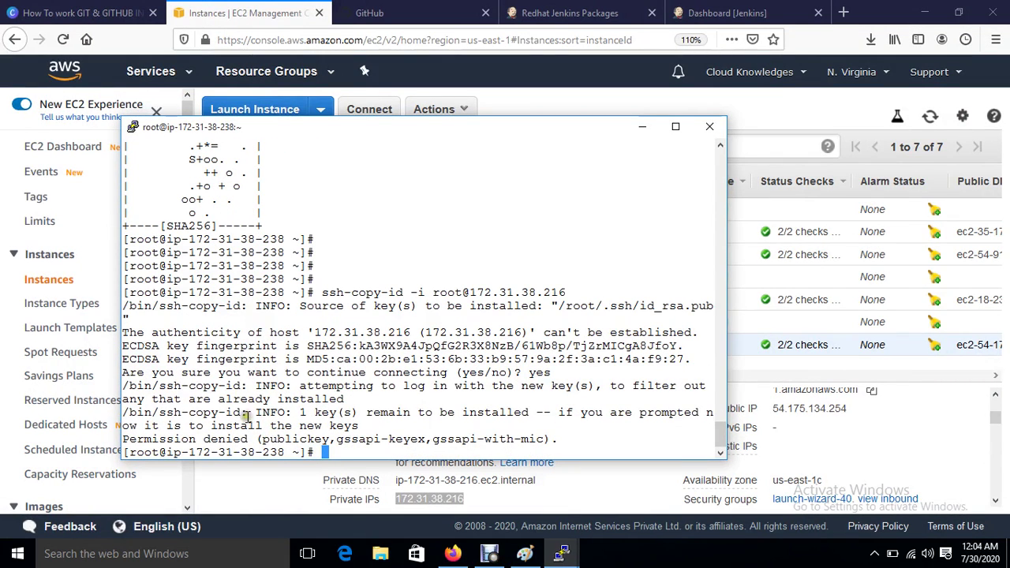
{"action": "left_click_drag", "start_coordinate": [153, 439], "coordinate": [232, 439]}
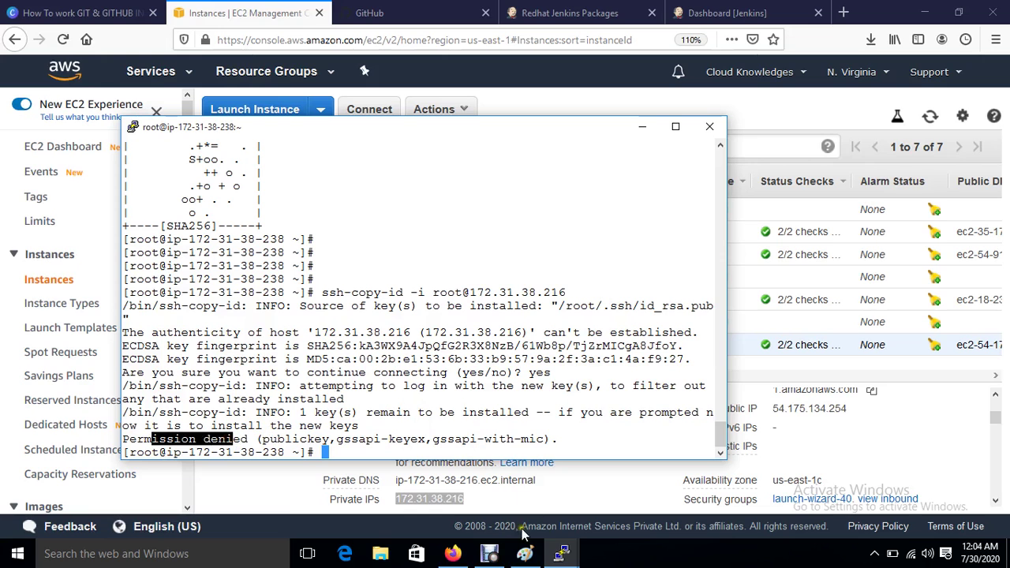
{"action": "left_click_drag", "start_coordinate": [426, 292], "coordinate": [565, 293]}
Step: On the Web-Server, return to root's home and set a new root password with passwd root
{"action": "mouse_move", "coordinate": [562, 554]}
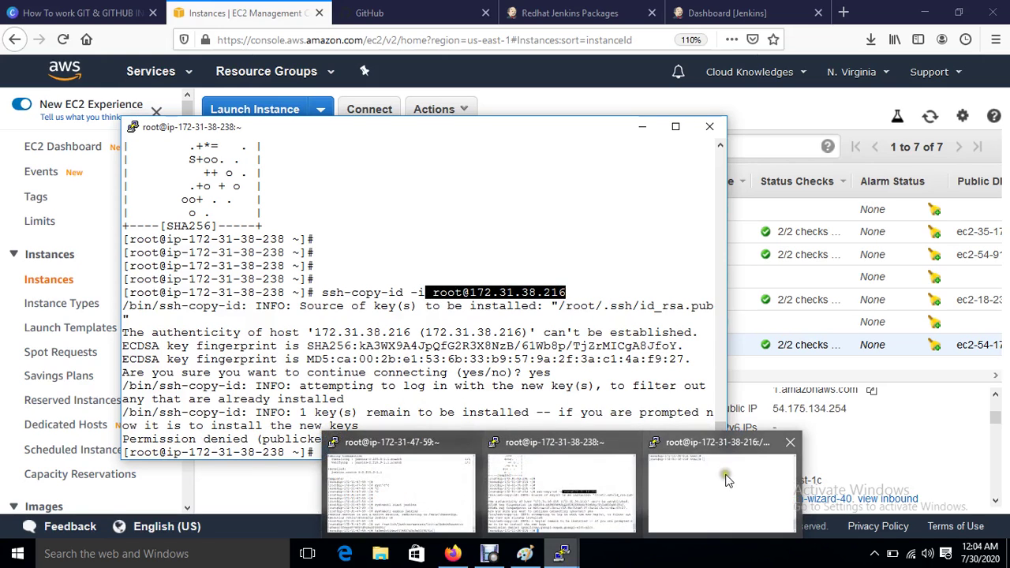
{"action": "left_click", "coordinate": [723, 483]}
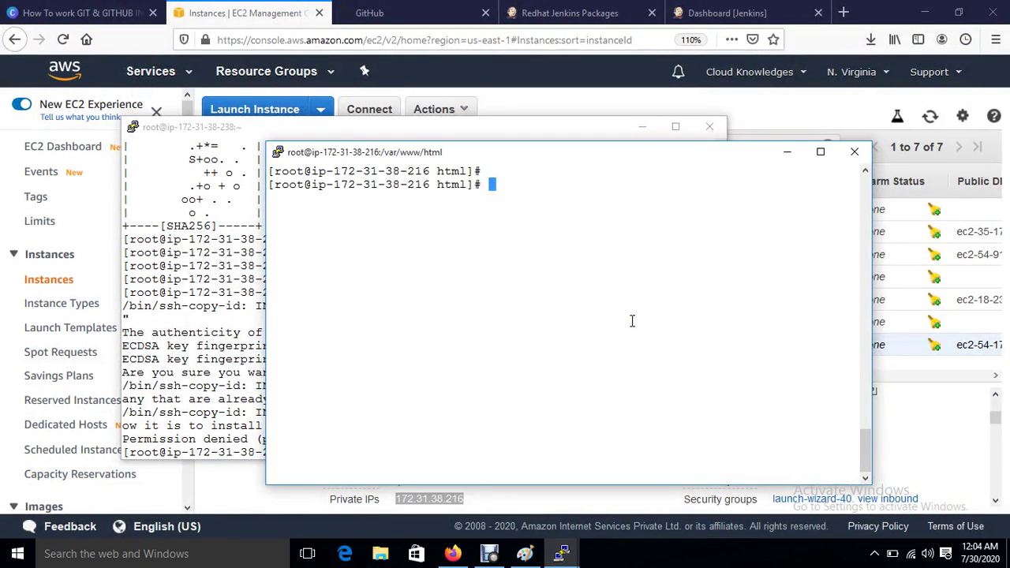
{"action": "key", "text": "Return"}
{"action": "key", "text": "Return"}
{"action": "type", "text": "cd"}
{"action": "key", "text": "Return"}
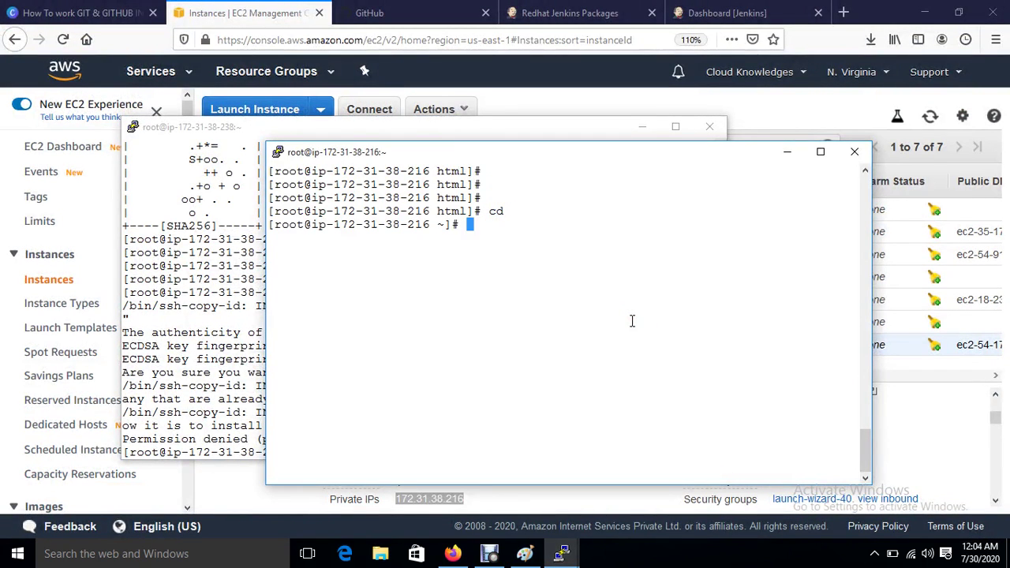
{"action": "key", "text": "Return"}
{"action": "key", "text": "Return"}
{"action": "type", "text": "passwd "}
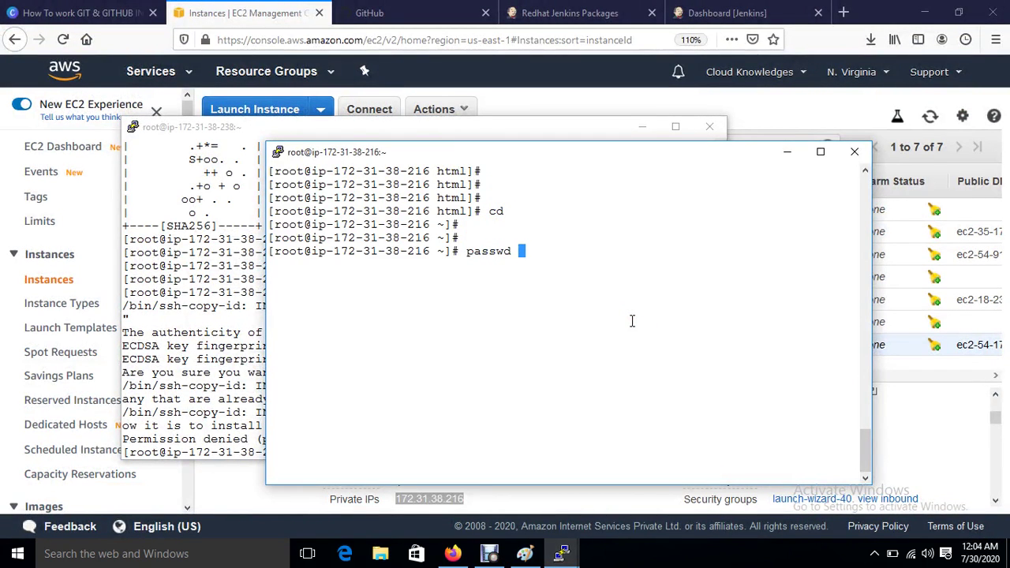
{"action": "type", "text": "root"}
{"action": "key", "text": "Return"}
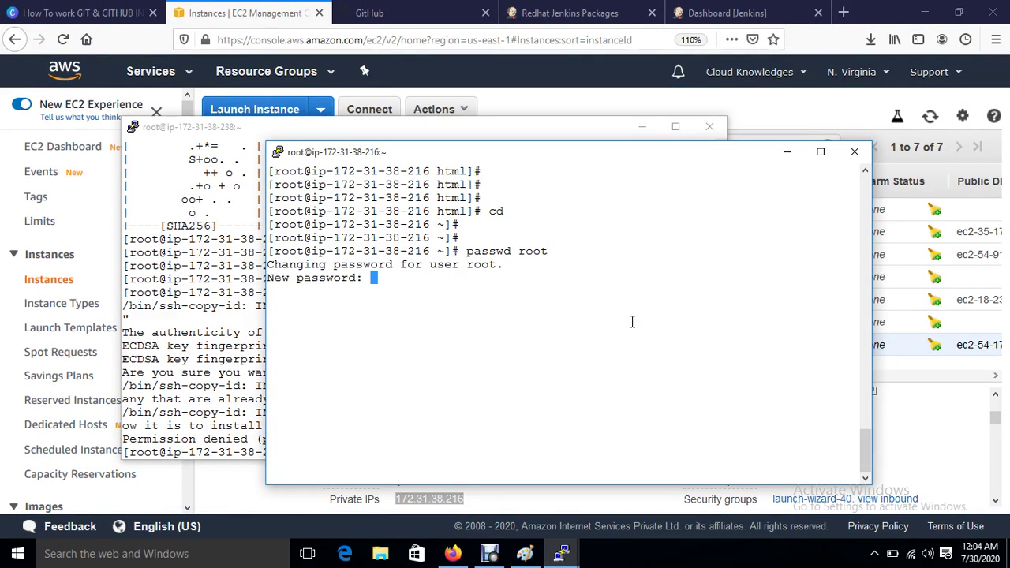
{"action": "key", "text": "Return"}
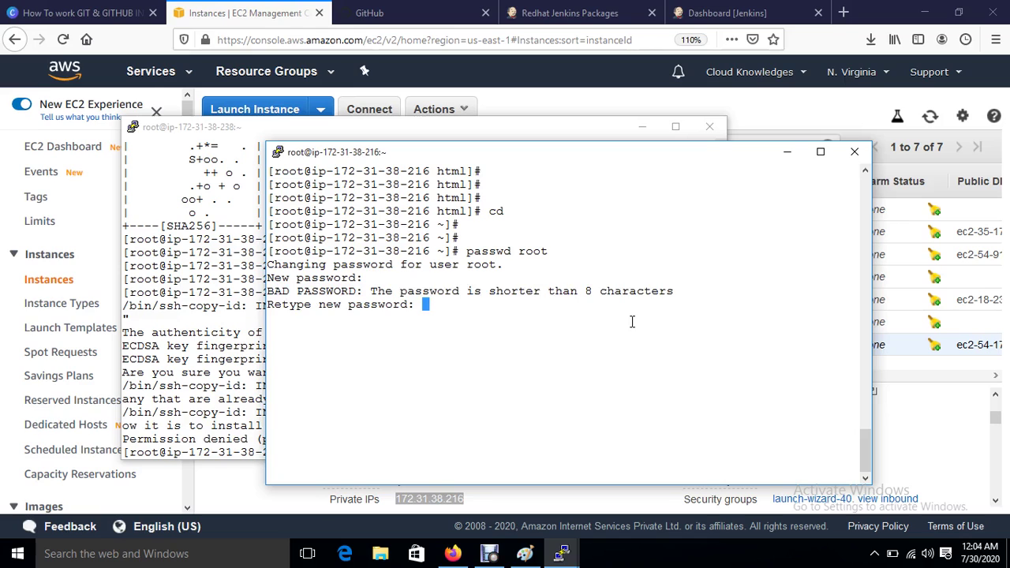
{"action": "key", "text": "Return"}
{"action": "key", "text": "Return"}
Step: Open /etc/ssh/sshd_config in vim and uncomment PermitRootLogin yes
{"action": "type", "text": "v"}
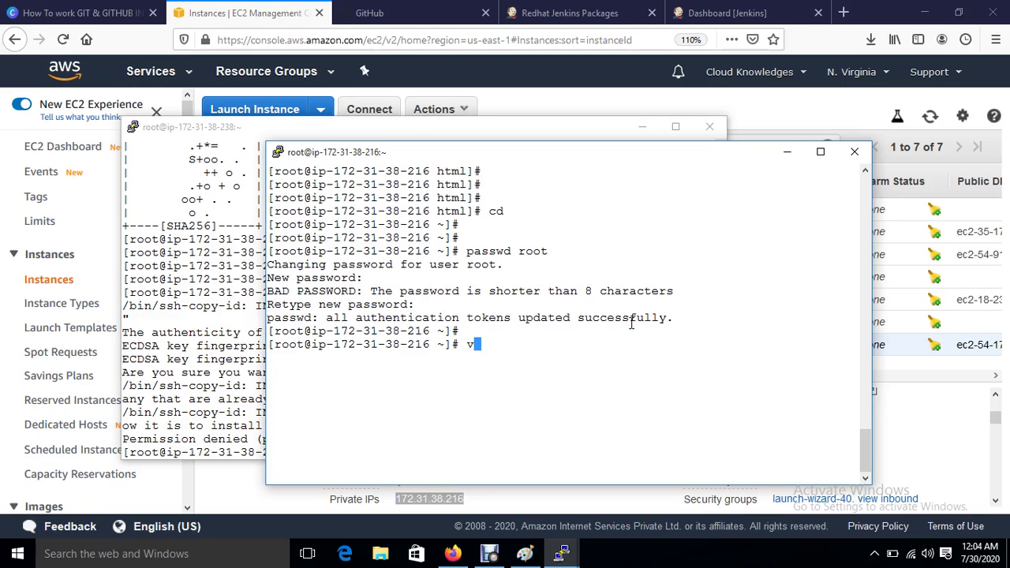
{"action": "type", "text": "im /etc/ssh/sshd"}
{"action": "key", "text": "Tab"}
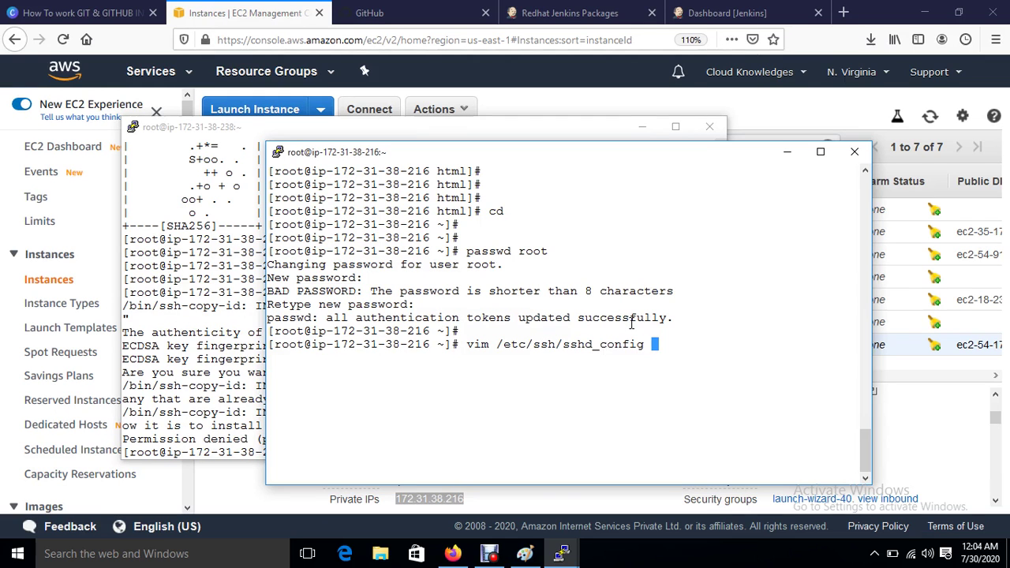
{"action": "key", "text": "Return"}
{"action": "key", "text": "Down"}
{"action": "key", "text": "Down"}
{"action": "key", "text": "Down"}
{"action": "key", "text": "Down"}
{"action": "key", "text": "Down"}
{"action": "key", "text": "Down"}
{"action": "key", "text": "Down"}
{"action": "key", "text": "Down"}
{"action": "key", "text": "Down"}
{"action": "key", "text": "Down"}
{"action": "key", "text": "Down"}
{"action": "key", "text": "Down"}
{"action": "key", "text": "Down"}
{"action": "key", "text": "Down"}
{"action": "key", "text": "Down"}
{"action": "key", "text": "Down"}
{"action": "key", "text": "Down"}
{"action": "key", "text": "Down"}
{"action": "key", "text": "Down"}
{"action": "key", "text": "Down"}
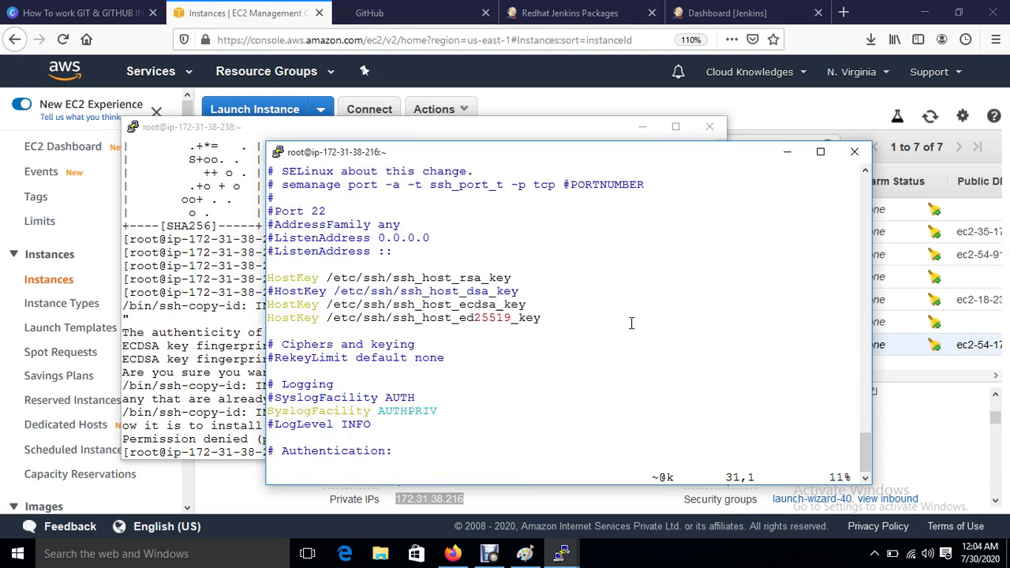
{"action": "key", "text": "Up"}
{"action": "key", "text": "Up"}
{"action": "key", "text": "Up"}
{"action": "key", "text": "Up"}
{"action": "key", "text": "Up"}
{"action": "key", "text": "Up"}
{"action": "key", "text": "Up"}
{"action": "key", "text": "Up"}
{"action": "key", "text": "Up"}
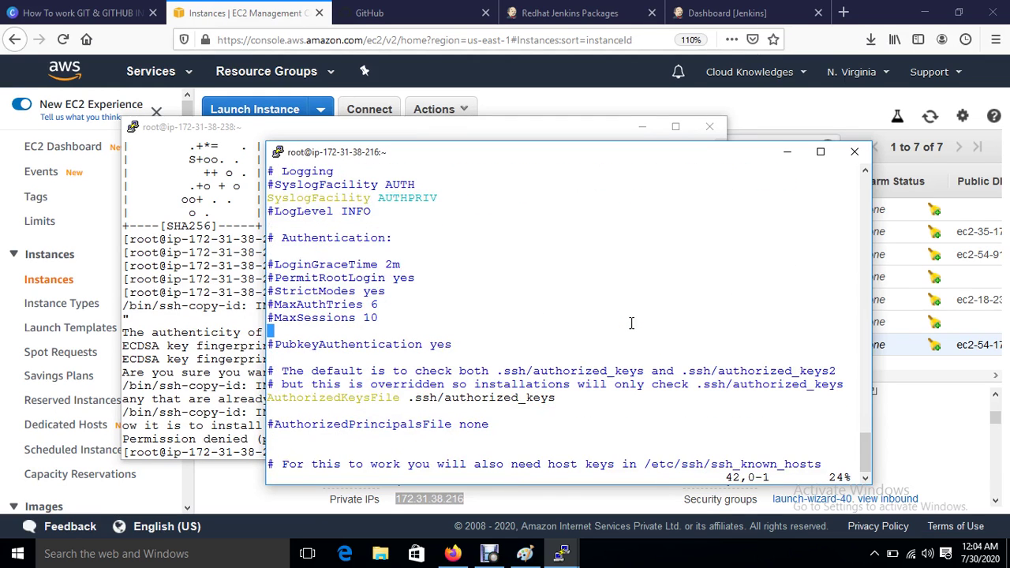
{"action": "key", "text": "Right"}
{"action": "key", "text": "i"}
{"action": "key", "text": "BackSpace"}
Step: Change PasswordAuthentication from no to yes
{"action": "key", "text": "Down"}
{"action": "key", "text": "Down"}
{"action": "key", "text": "Down"}
{"action": "key", "text": "Down"}
{"action": "key", "text": "Down"}
{"action": "key", "text": "Down"}
{"action": "key", "text": "Down"}
{"action": "key", "text": "Down"}
{"action": "key", "text": "Down"}
{"action": "key", "text": "Down"}
{"action": "key", "text": "Down"}
{"action": "key", "text": "Down"}
{"action": "key", "text": "Down"}
{"action": "key", "text": "Down"}
{"action": "key", "text": "Down"}
{"action": "key", "text": "Down"}
{"action": "key", "text": "Down"}
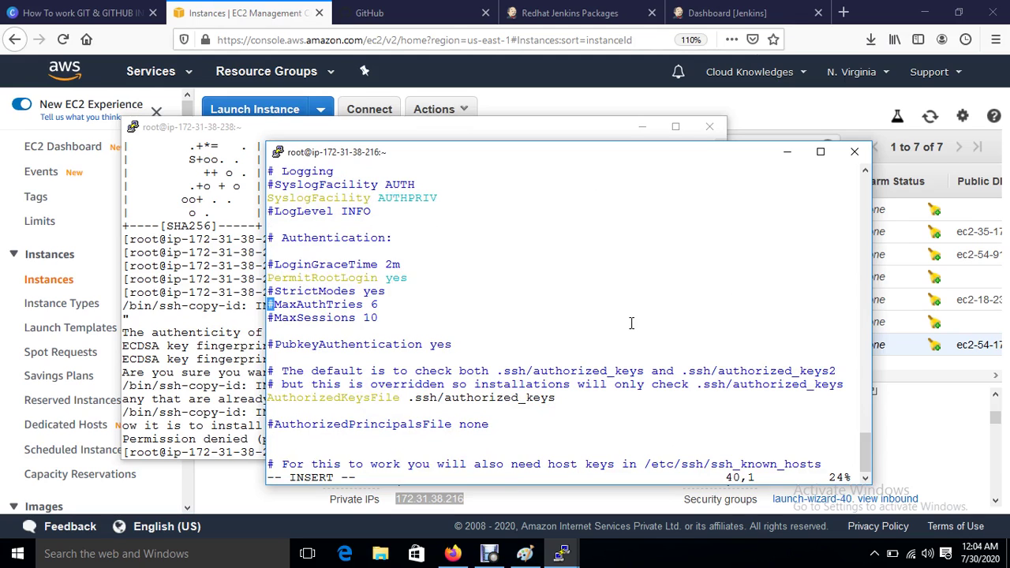
{"action": "key", "text": "Down"}
{"action": "key", "text": "Down"}
{"action": "key", "text": "Down"}
{"action": "key", "text": "Down"}
{"action": "key", "text": "Down"}
{"action": "key", "text": "Down"}
{"action": "key", "text": "Down"}
{"action": "key", "text": "Down"}
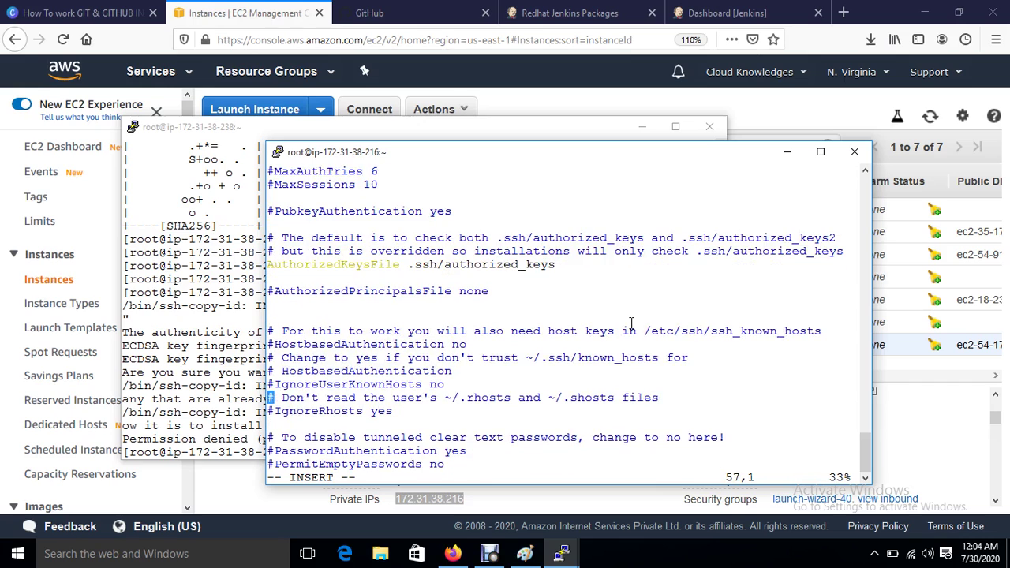
{"action": "key", "text": "Right"}
{"action": "key", "text": "Right"}
{"action": "key", "text": "Right"}
{"action": "key", "text": "Right"}
{"action": "key", "text": "Right"}
{"action": "key", "text": "Right"}
{"action": "key", "text": "Right"}
{"action": "key", "text": "Right"}
{"action": "key", "text": "Right"}
{"action": "key", "text": "Right"}
{"action": "key", "text": "Right"}
{"action": "key", "text": "Right"}
{"action": "key", "text": "Right"}
{"action": "key", "text": "Right"}
{"action": "key", "text": "Right"}
{"action": "key", "text": "Right"}
{"action": "key", "text": "Right"}
{"action": "key", "text": "Right"}
{"action": "key", "text": "Right"}
{"action": "key", "text": "Right"}
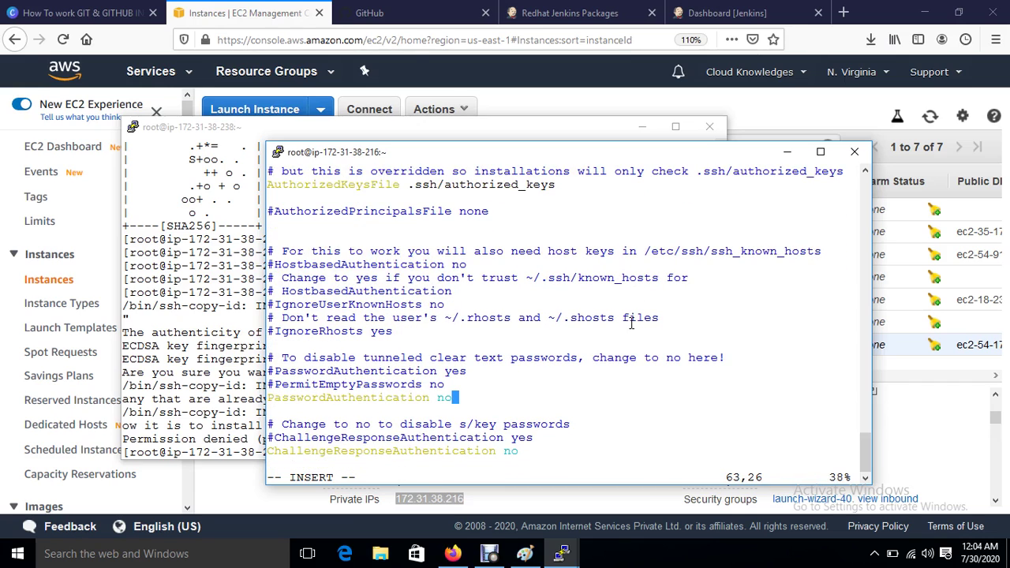
{"action": "key", "text": "BackSpace"}
{"action": "key", "text": "BackSpace"}
{"action": "type", "text": "yes"}
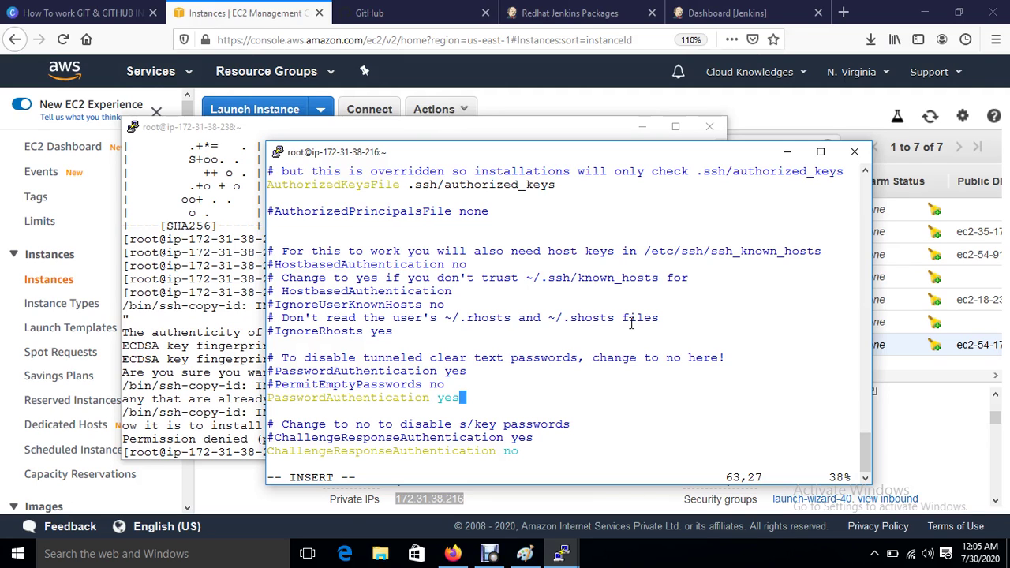
Step: Save sshd_config with :wq! and enter systemctl restart sshd to restart SSH
{"action": "key", "text": "Escape"}
{"action": "type", "text": ":wq!"}
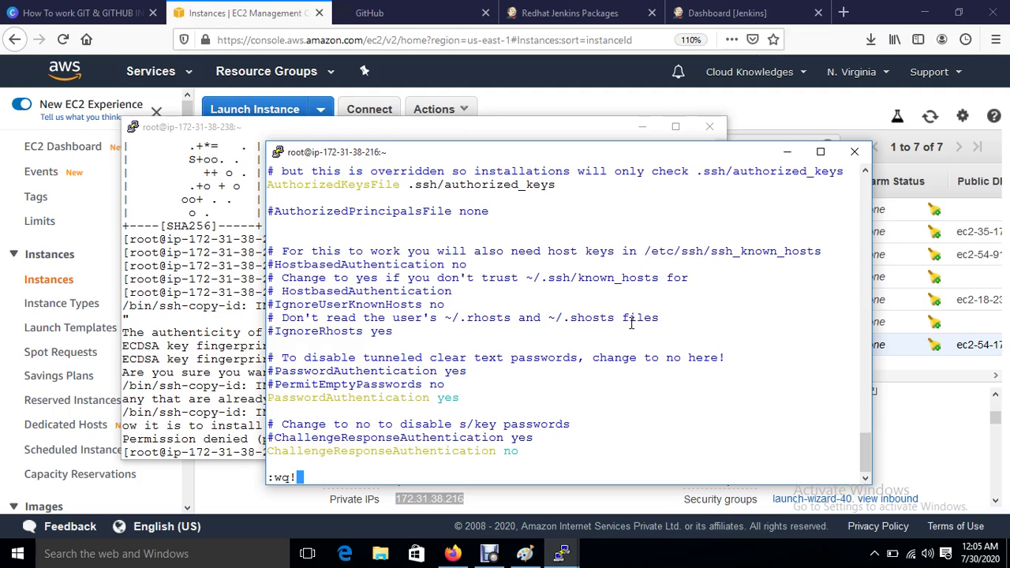
{"action": "key", "text": "Return"}
{"action": "key", "text": "Return"}
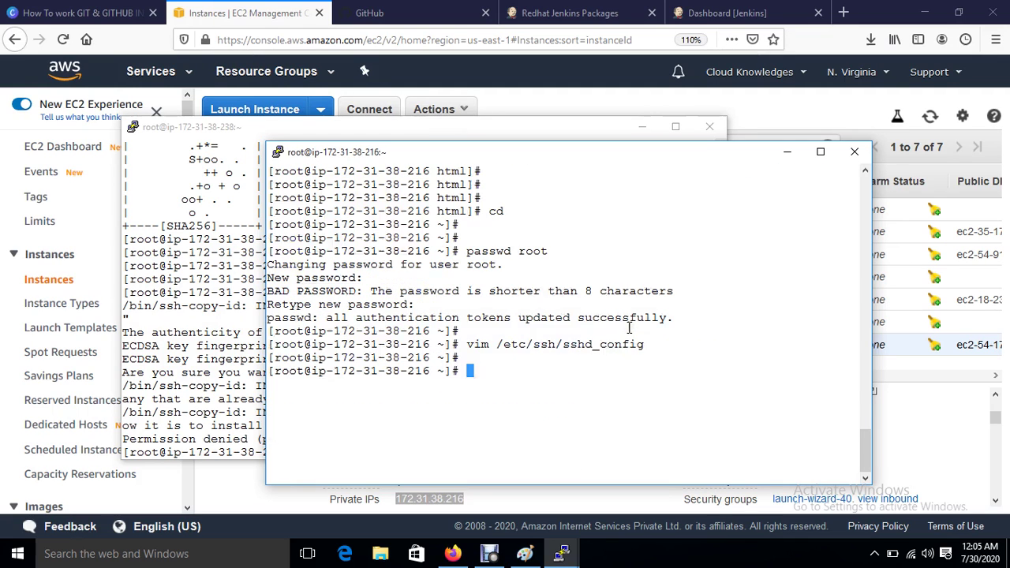
{"action": "key", "text": "Return"}
{"action": "type", "text": "systemc"}
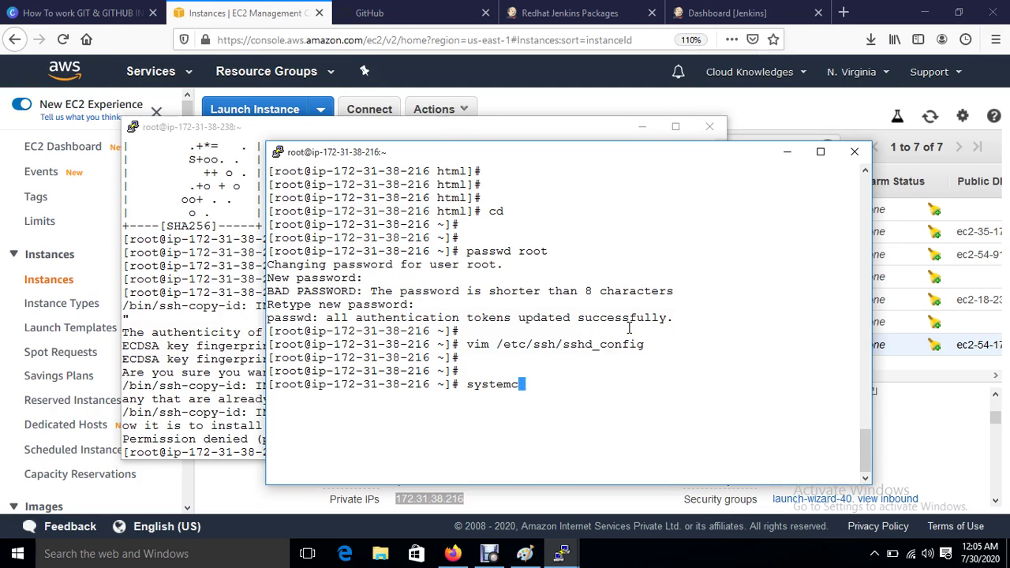
{"action": "type", "text": "tl restart sshd"}
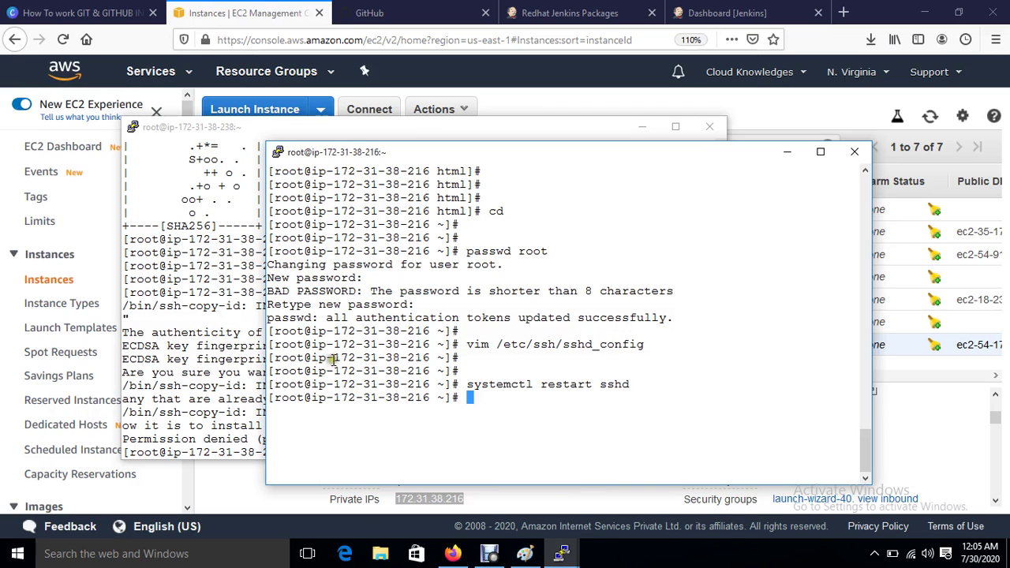
{"action": "left_click", "coordinate": [223, 352]}
{"action": "key", "text": "ctrl+l"}
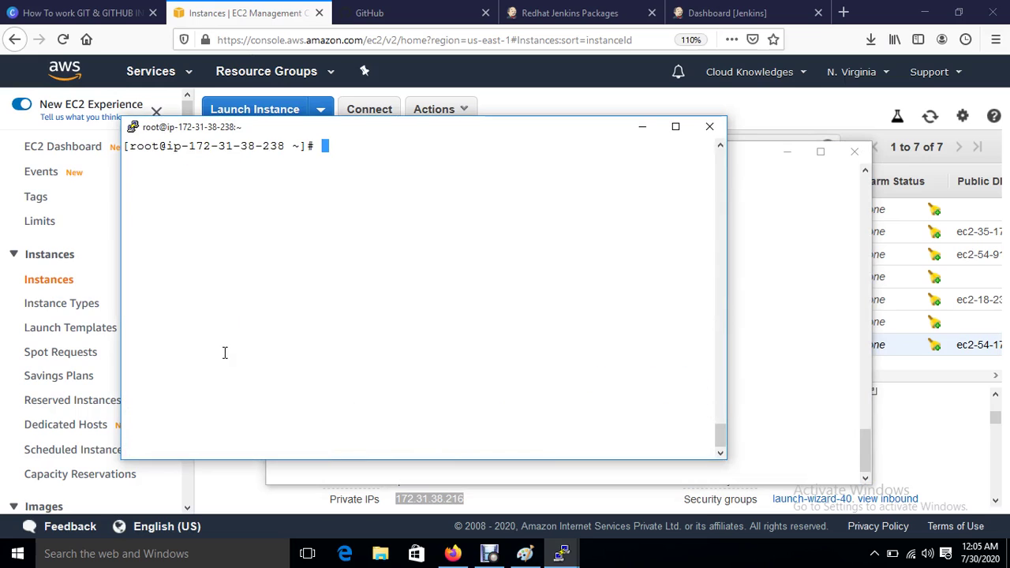
{"action": "key", "text": "Up"}
{"action": "key", "text": "Up"}
{"action": "key", "text": "Down"}
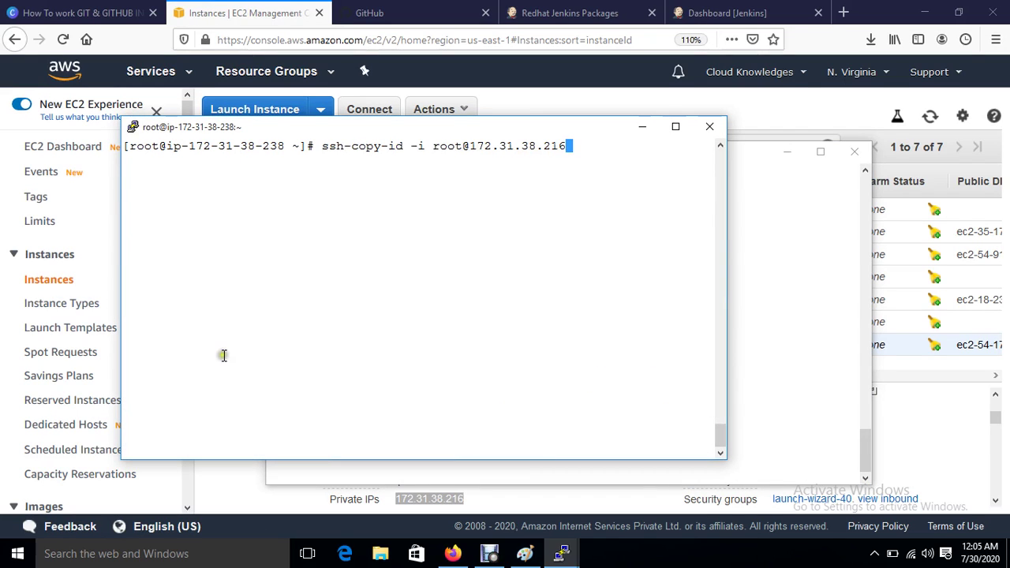
{"action": "key", "text": "Return"}
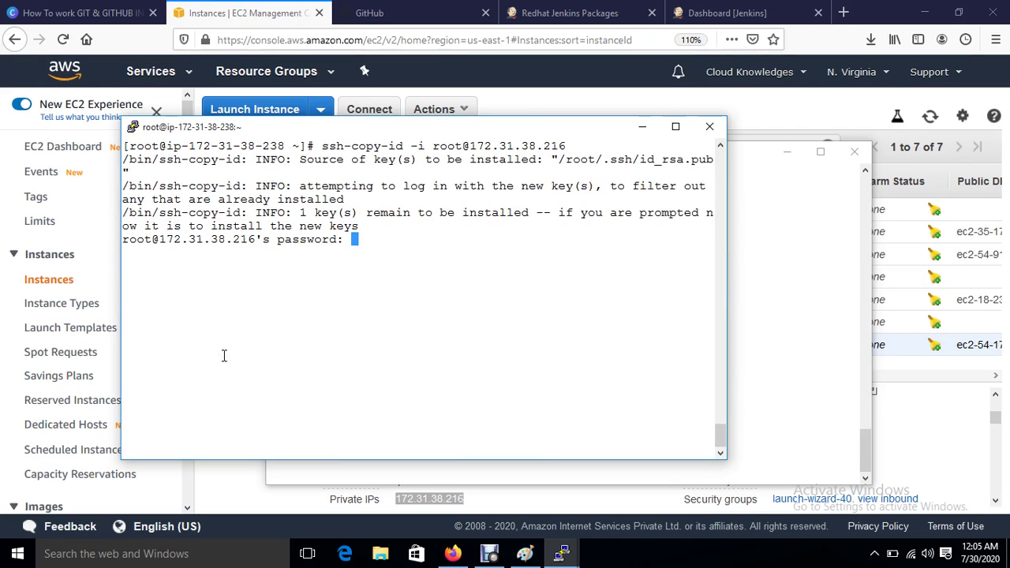
{"action": "key", "text": "Return"}
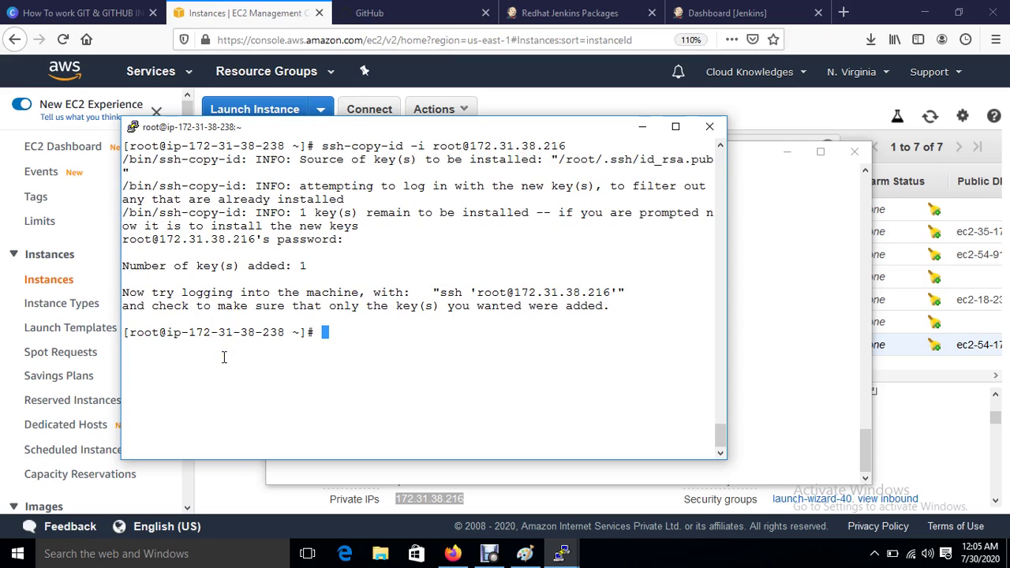
{"action": "key", "text": "Up"}
{"action": "key", "text": "Left"}
{"action": "key", "text": "Left"}
{"action": "key", "text": "Left"}
{"action": "key", "text": "Left"}
{"action": "key", "text": "Left"}
{"action": "key", "text": "Left"}
{"action": "key", "text": "Left"}
{"action": "key", "text": "Left"}
{"action": "key", "text": "Left"}
{"action": "key", "text": "Left"}
{"action": "key", "text": "Left"}
{"action": "key", "text": "Left"}
{"action": "key", "text": "Left"}
{"action": "key", "text": "Left"}
{"action": "key", "text": "Left"}
{"action": "key", "text": "Left"}
{"action": "key", "text": "Left"}
{"action": "key", "text": "Left"}
{"action": "key", "text": "Left"}
{"action": "key", "text": "Left"}
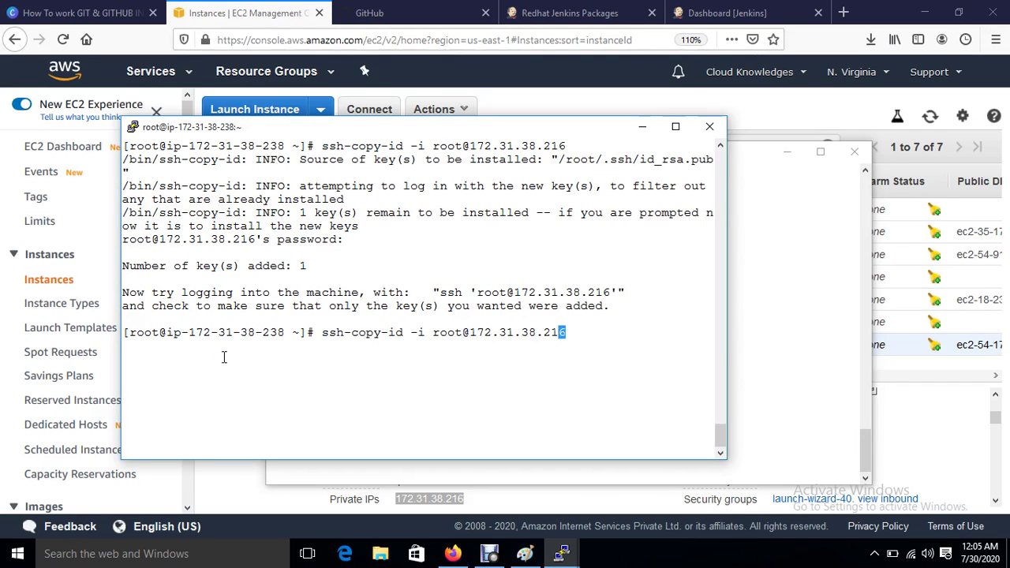
{"action": "key", "text": "Right"}
{"action": "key", "text": "Right"}
{"action": "key", "text": "BackSpace"}
{"action": "key", "text": "BackSpace"}
{"action": "key", "text": "BackSpace"}
{"action": "key", "text": "BackSpace"}
{"action": "key", "text": "BackSpace"}
{"action": "key", "text": "BackSpace"}
{"action": "key", "text": "BackSpace"}
{"action": "key", "text": "BackSpace"}
{"action": "key", "text": "BackSpace"}
{"action": "key", "text": "BackSpace"}
{"action": "key", "text": "BackSpace"}
{"action": "key", "text": "BackSpace"}
{"action": "key", "text": "BackSpace"}
{"action": "key", "text": "BackSpace"}
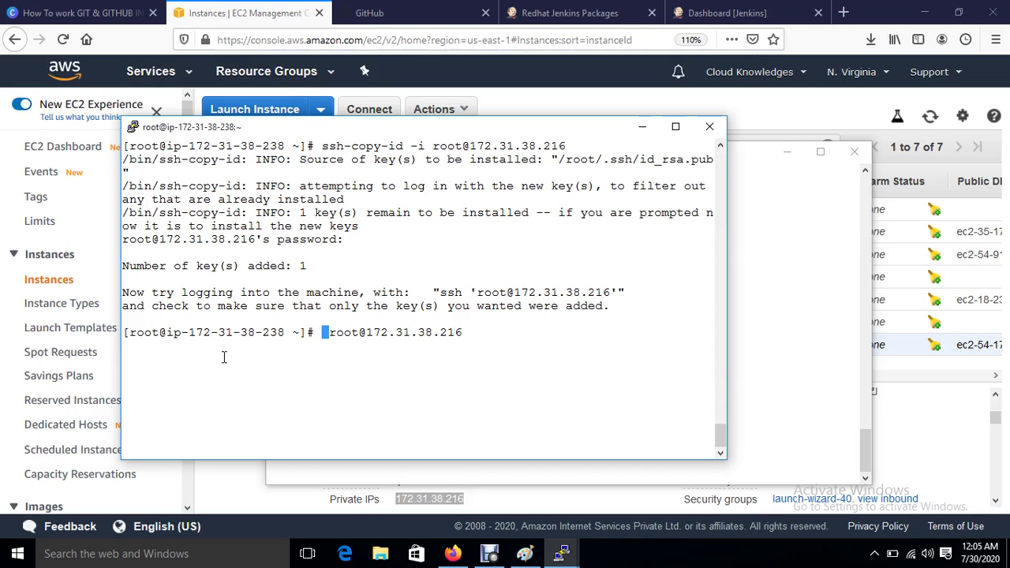
{"action": "type", "text": "ssh"}
{"action": "key", "text": "Return"}
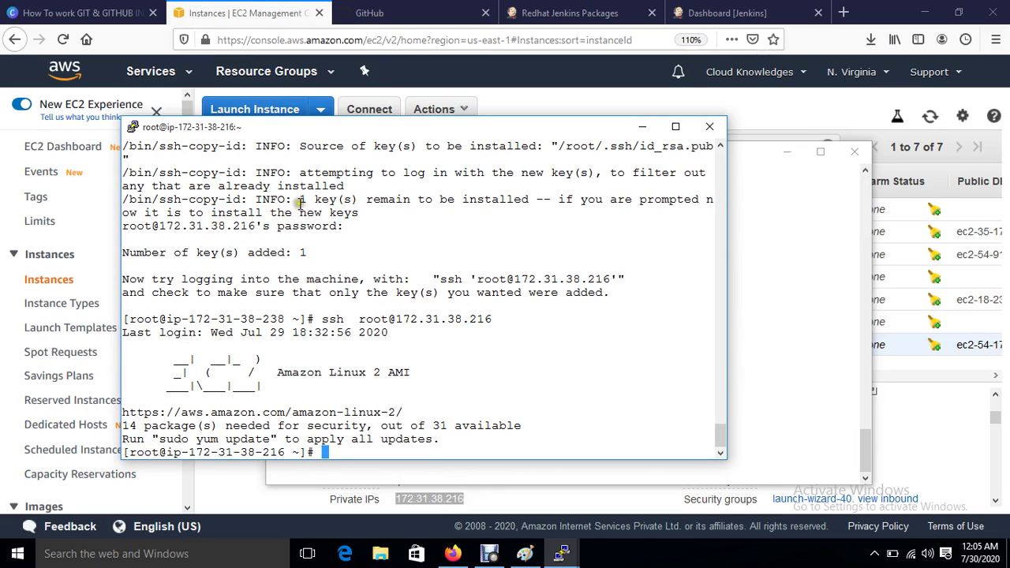
{"action": "type", "text": "exit"}
{"action": "key", "text": "Return"}
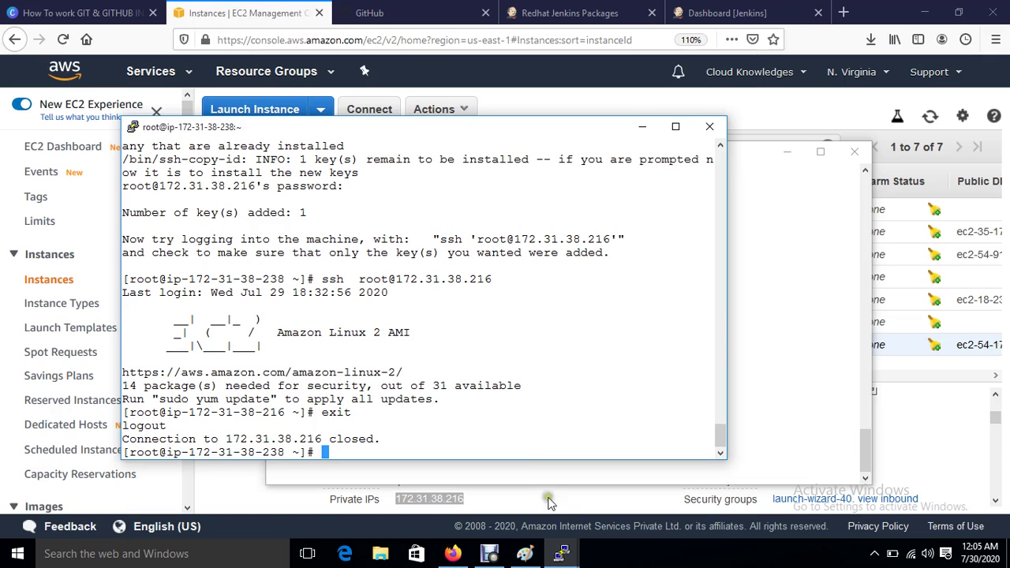
Step: On the 47-59 server, generate an RSA key pair with ssh-keygen using defaults
{"action": "mouse_move", "coordinate": [563, 555]}
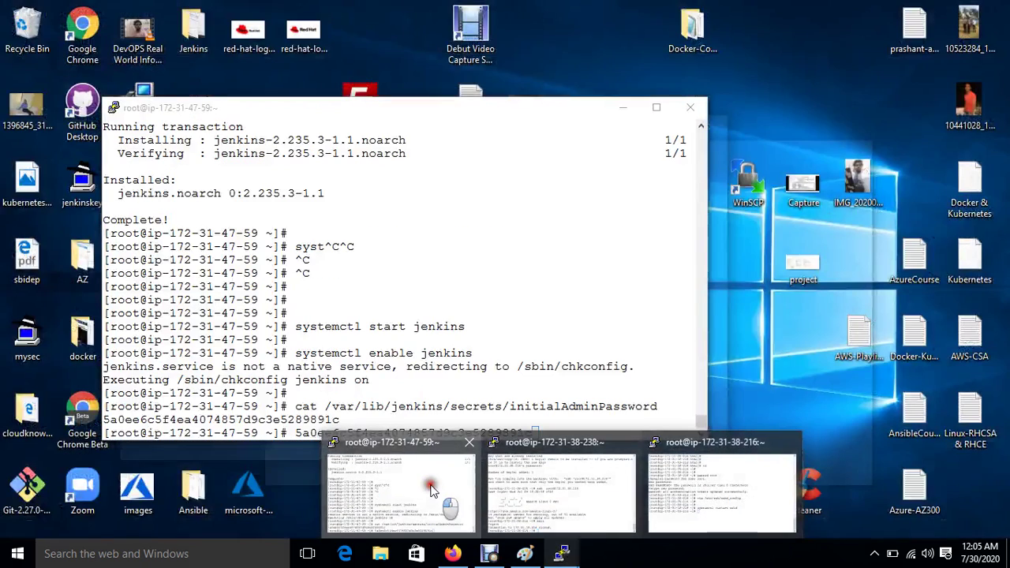
{"action": "left_click", "coordinate": [351, 400]}
{"action": "key", "text": "ctrl+c"}
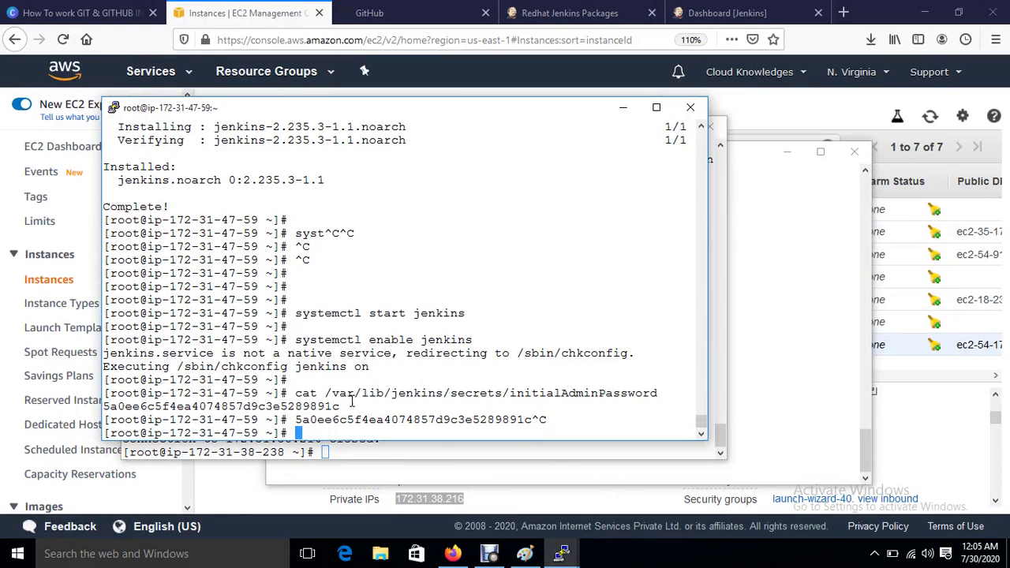
{"action": "key", "text": "ctrl+l"}
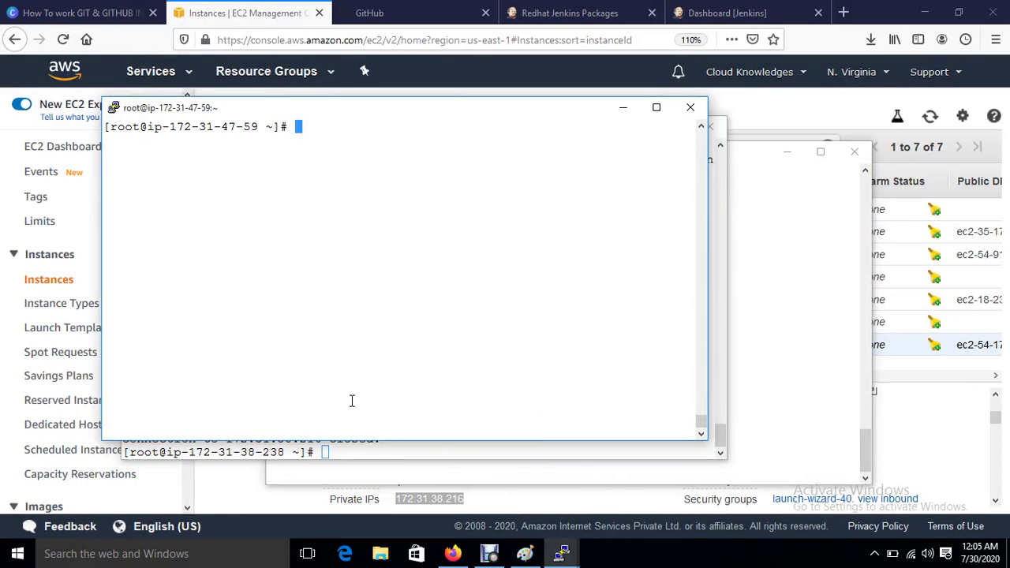
{"action": "key", "text": "Return"}
{"action": "key", "text": "Return"}
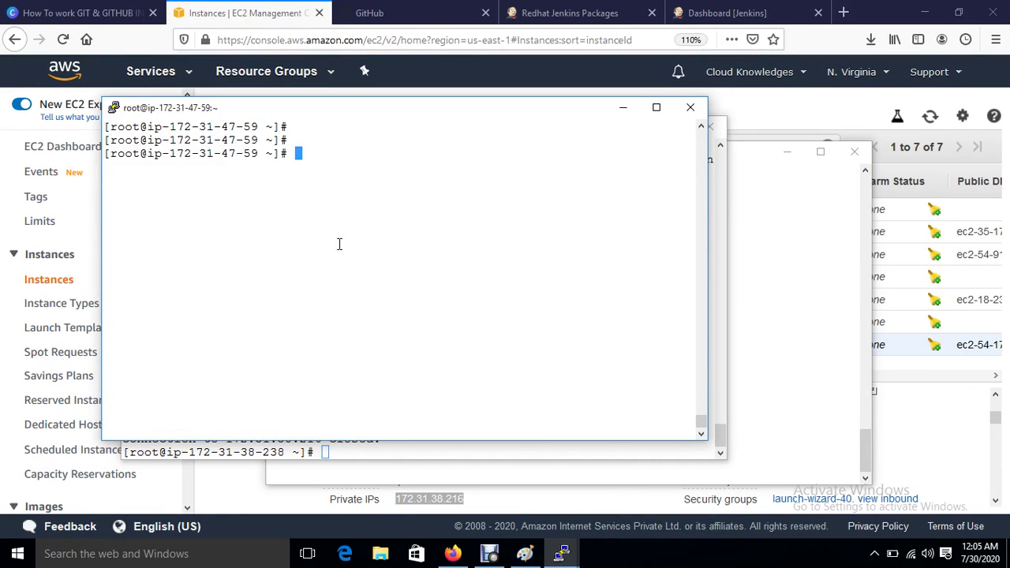
{"action": "type", "text": "ssh-keygen"}
{"action": "key", "text": "Return"}
{"action": "key", "text": "Return"}
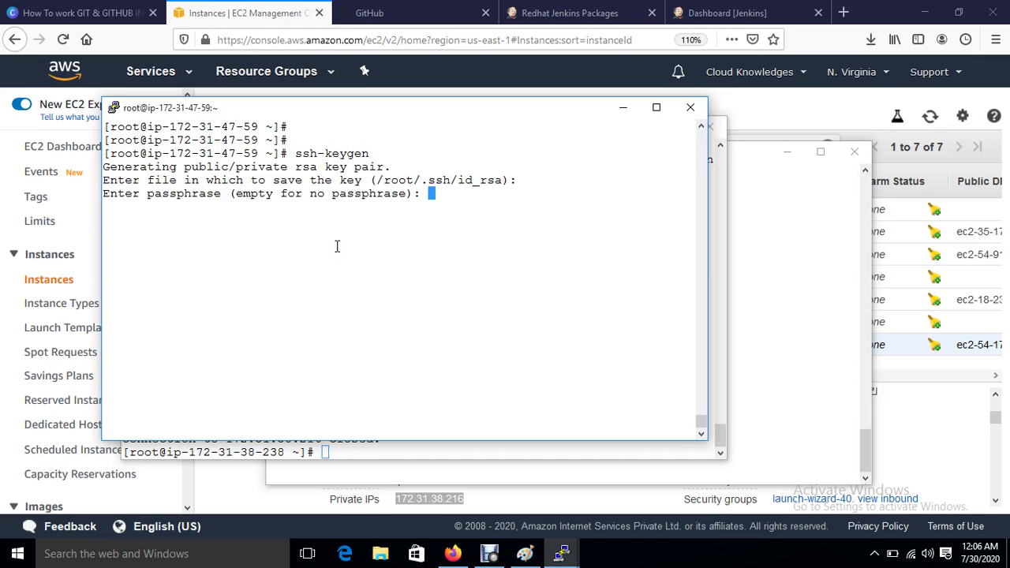
{"action": "key", "text": "Return"}
{"action": "key", "text": "Return"}
{"action": "key", "text": "Return"}
Step: Start an ssh-copy-id -i root@ command and copy Ansible-Server's private IP 172.31.38.238 from EC2
{"action": "type", "text": "s"}
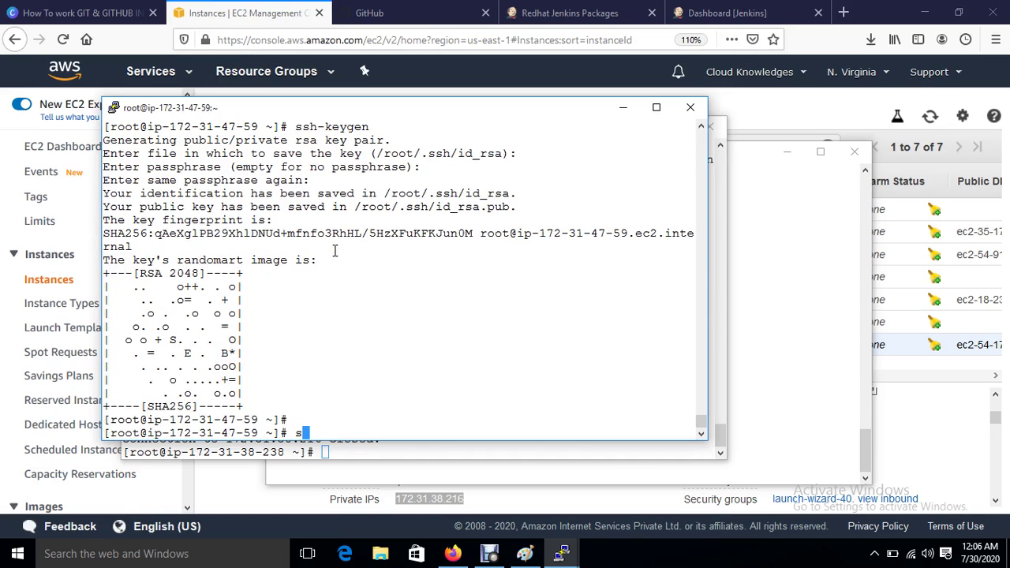
{"action": "type", "text": "sh-keygen"}
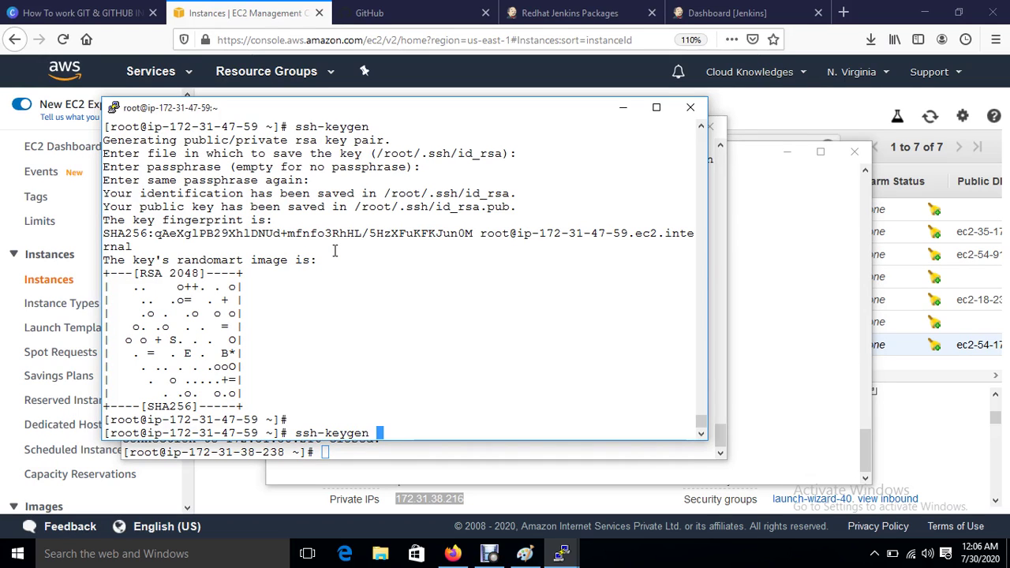
{"action": "key", "text": "BackSpace"}
{"action": "key", "text": "BackSpace"}
{"action": "key", "text": "BackSpace"}
{"action": "key", "text": "BackSpace"}
{"action": "key", "text": "BackSpace"}
{"action": "key", "text": "BackSpace"}
{"action": "key", "text": "BackSpace"}
{"action": "key", "text": "BackSpace"}
{"action": "key", "text": "BackSpace"}
{"action": "key", "text": "BackSpace"}
{"action": "key", "text": "BackSpace"}
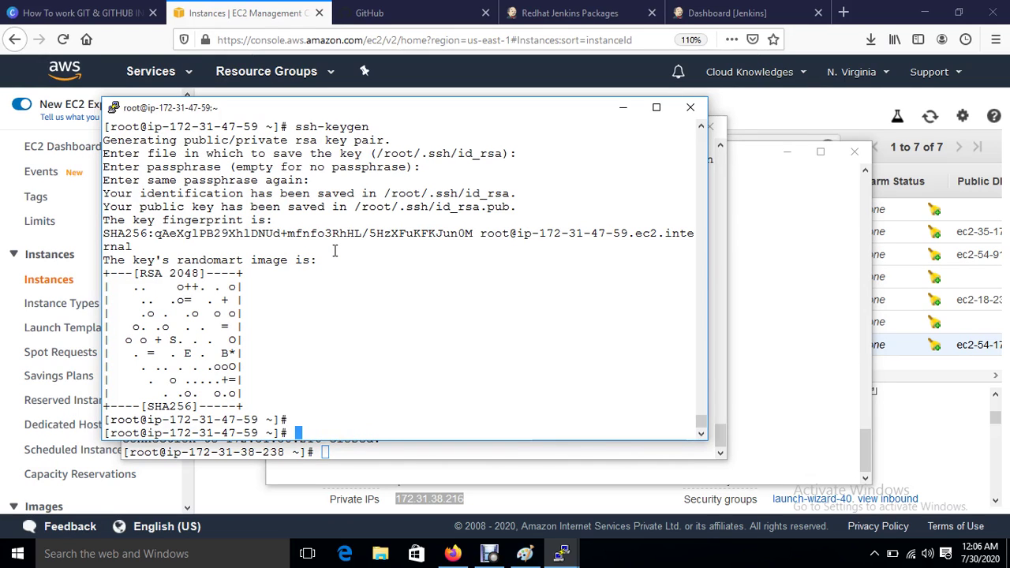
{"action": "type", "text": "ssh-copy-id "}
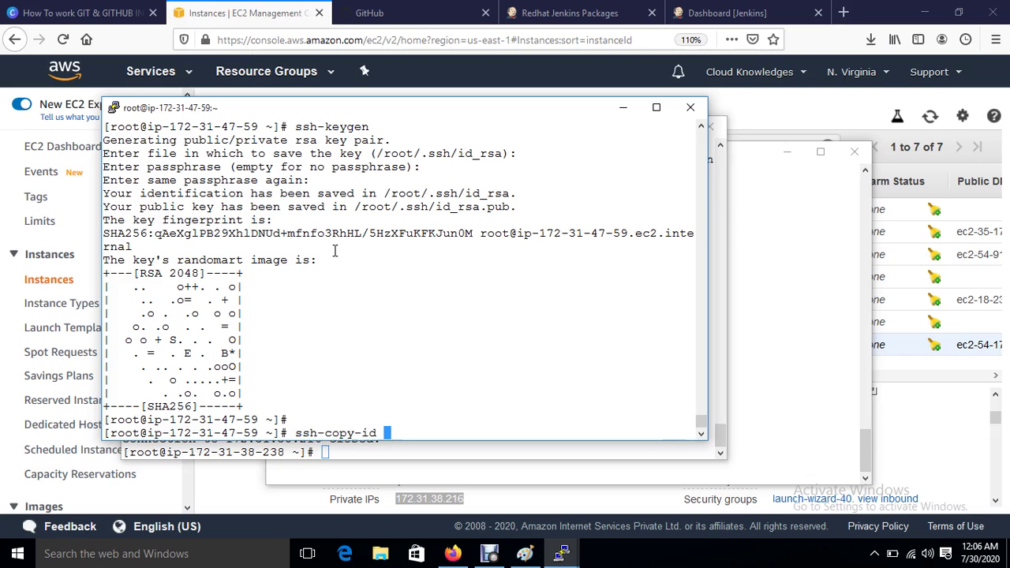
{"action": "type", "text": "-i root@"}
{"action": "left_click", "coordinate": [268, 11]}
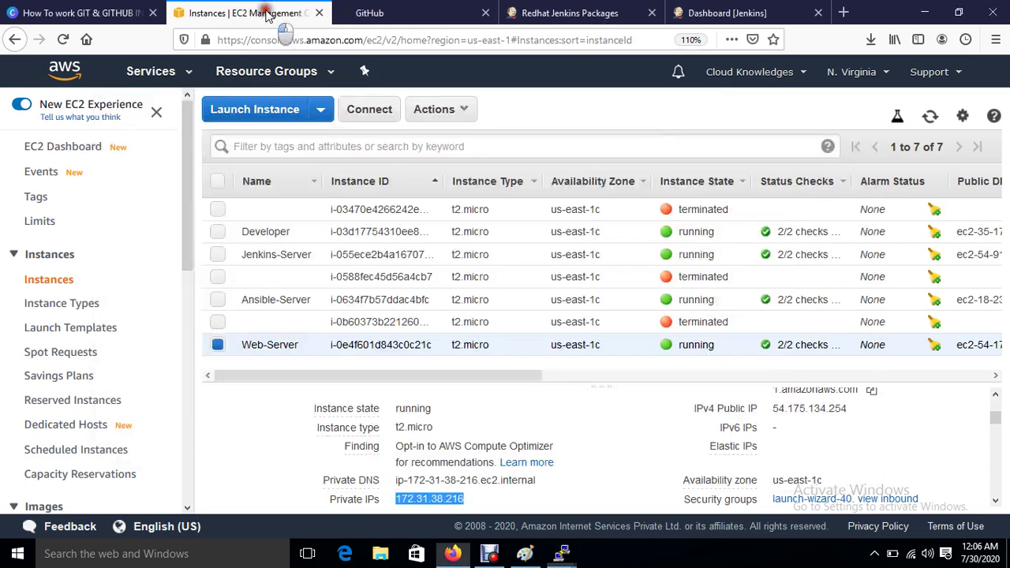
{"action": "left_click", "coordinate": [218, 299]}
{"action": "left_click", "coordinate": [218, 345]}
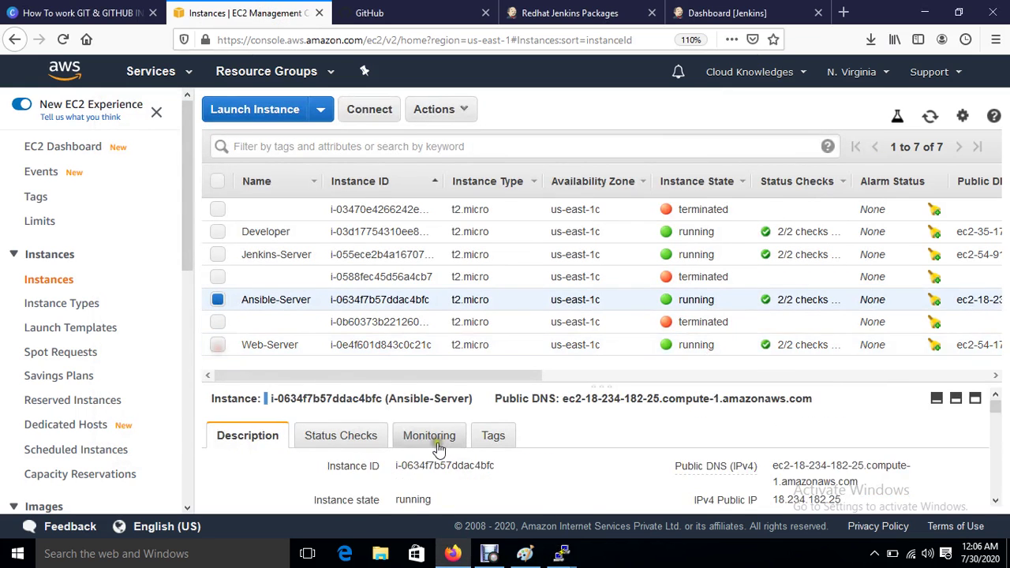
{"action": "scroll", "coordinate": [464, 468], "scroll_direction": "down", "scroll_amount": 2}
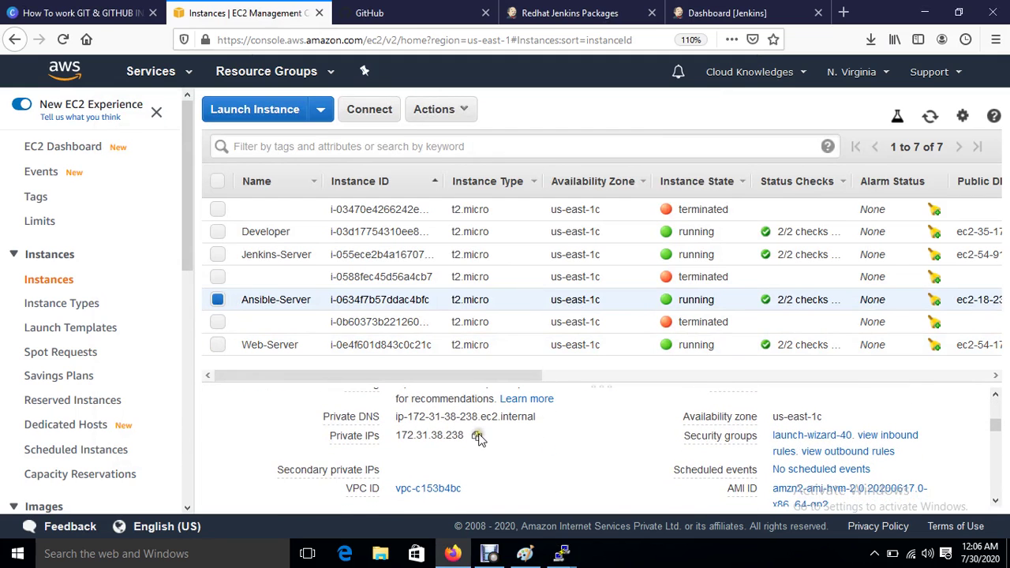
{"action": "left_click", "coordinate": [477, 435]}
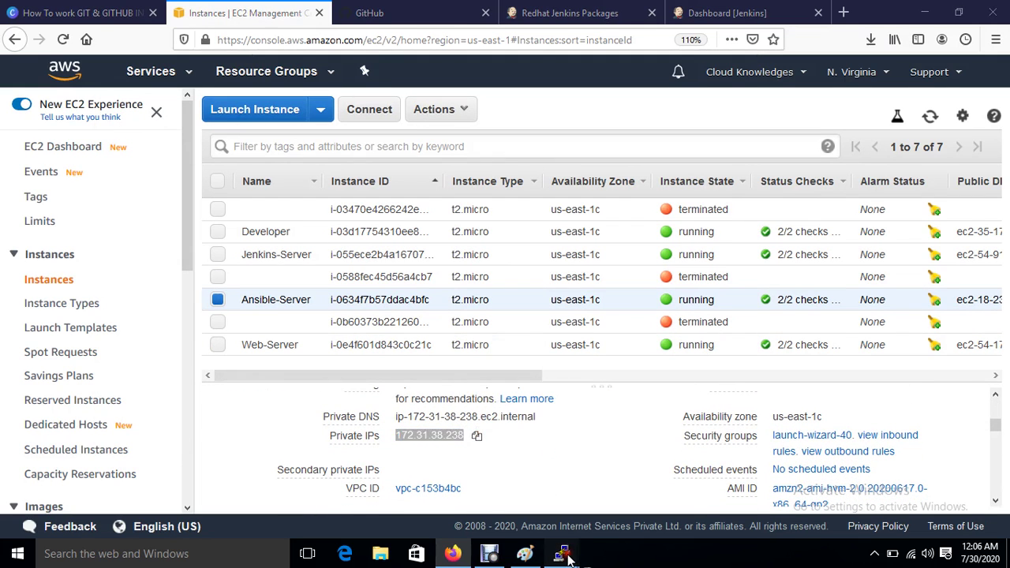
{"action": "mouse_move", "coordinate": [561, 554]}
{"action": "left_click", "coordinate": [386, 372]}
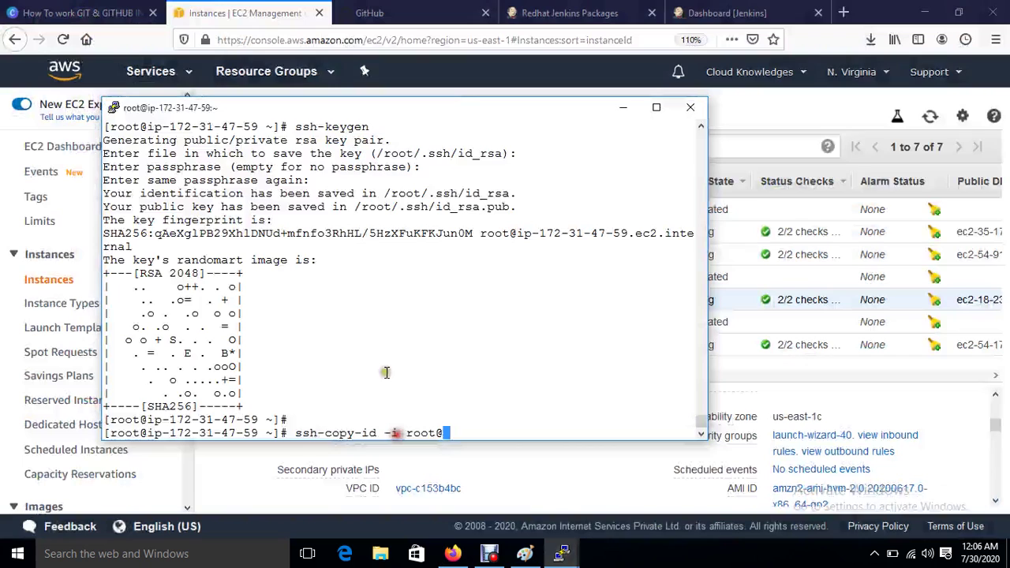
{"action": "right_click", "coordinate": [436, 397]}
{"action": "key", "text": "Return"}
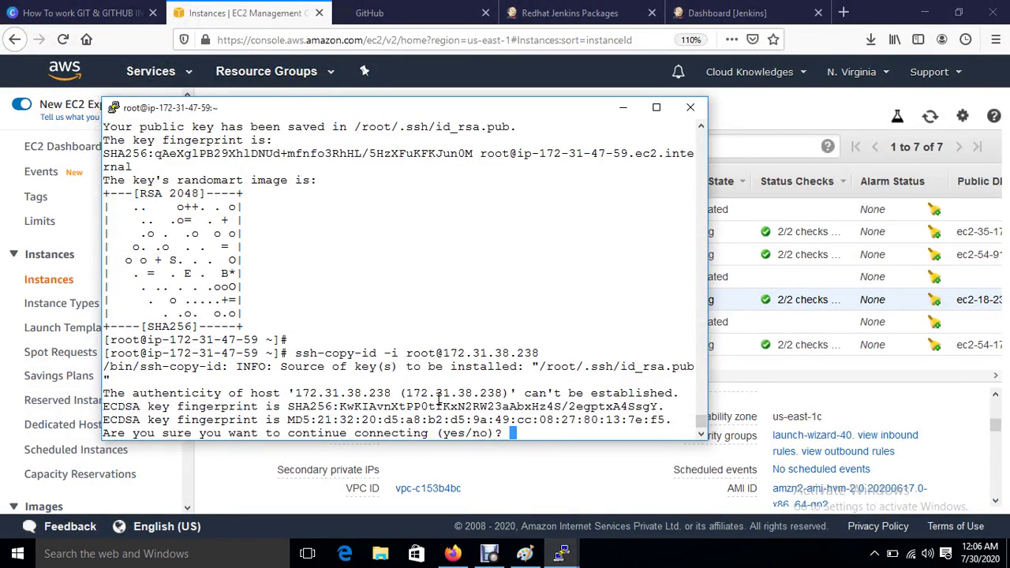
{"action": "type", "text": "yes"}
{"action": "key", "text": "Return"}
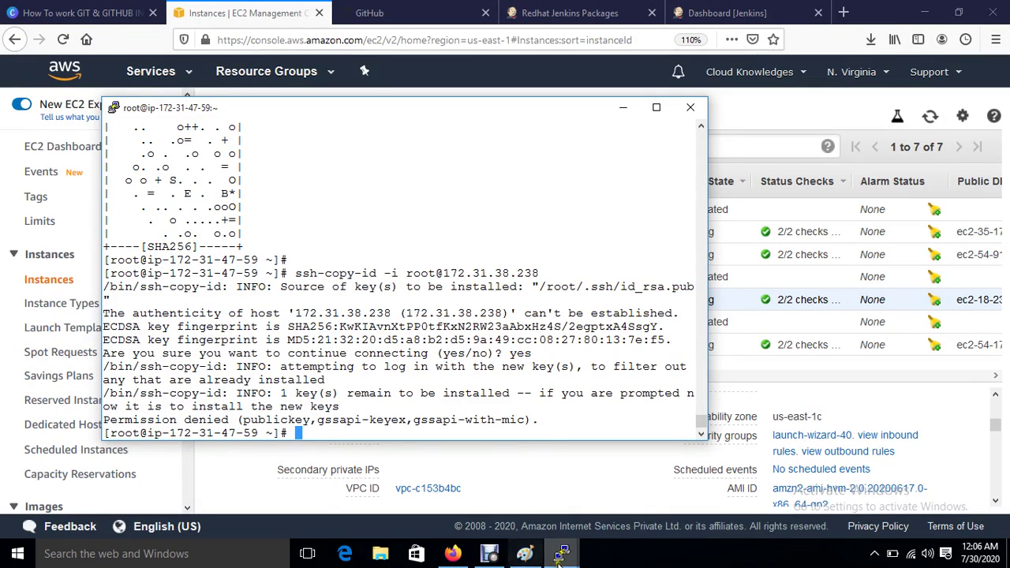
Step: On the 238 server, set a new root password with passwd root
{"action": "mouse_move", "coordinate": [562, 553]}
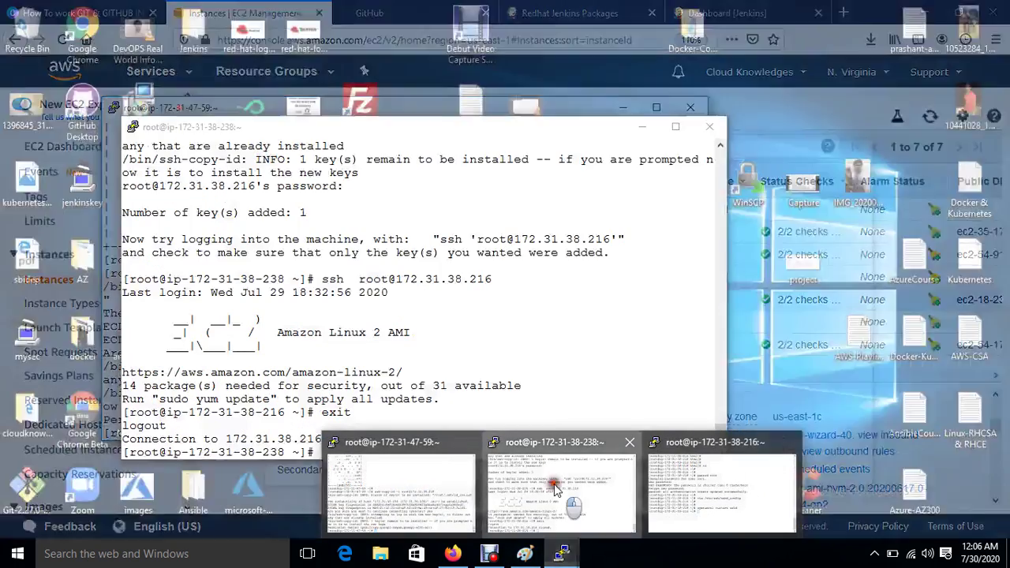
{"action": "left_click", "coordinate": [555, 471]}
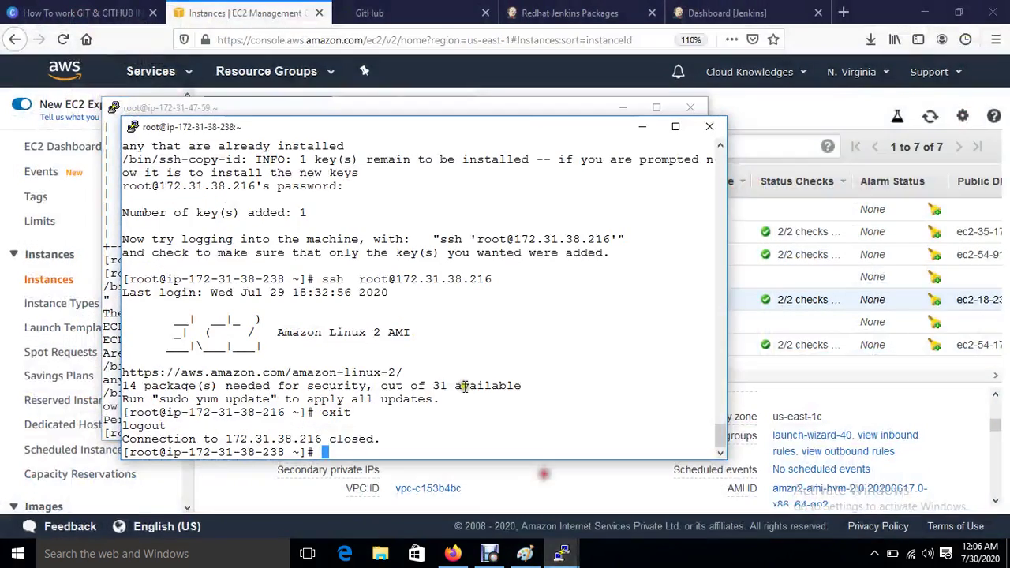
{"action": "key", "text": "ctrl+l"}
{"action": "key", "text": "Return"}
{"action": "key", "text": "Return"}
{"action": "key", "text": "Return"}
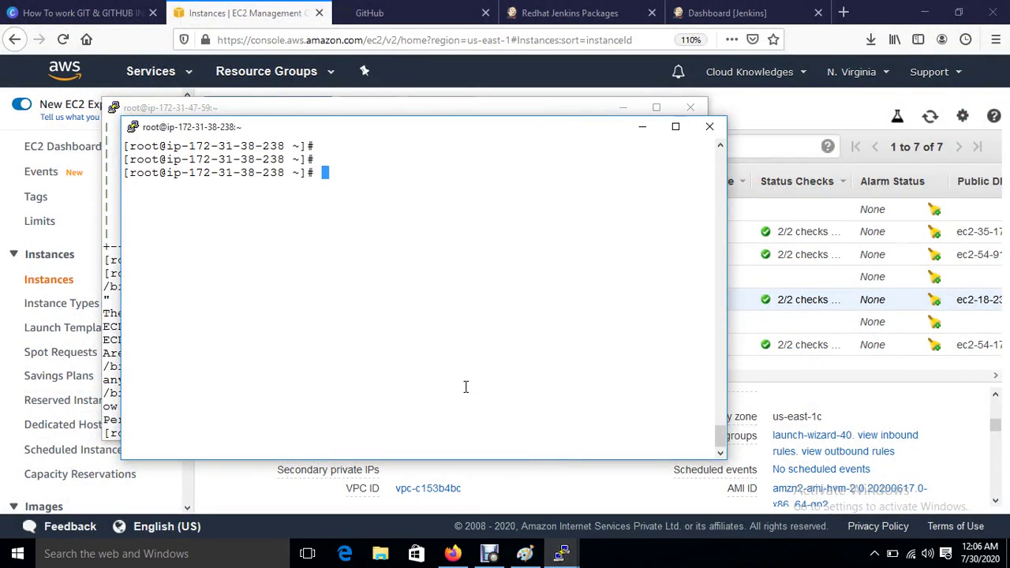
{"action": "type", "text": "passwd root"}
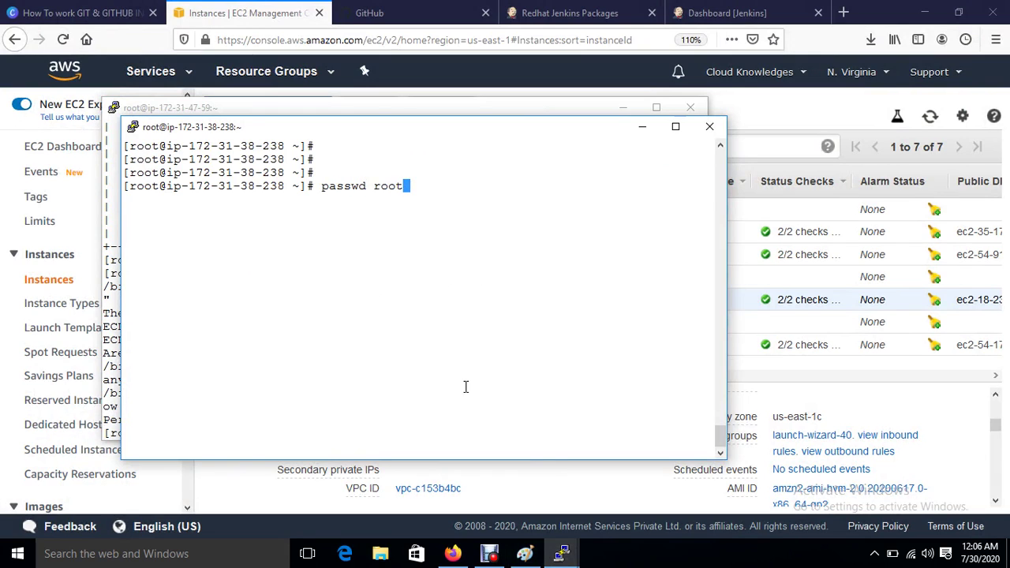
{"action": "key", "text": "Return"}
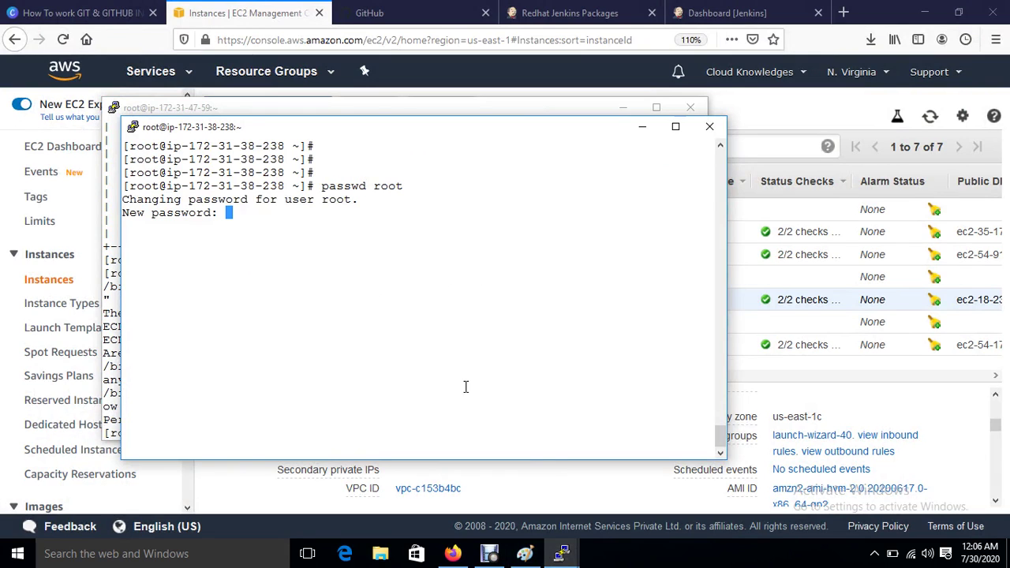
{"action": "key", "text": "Return"}
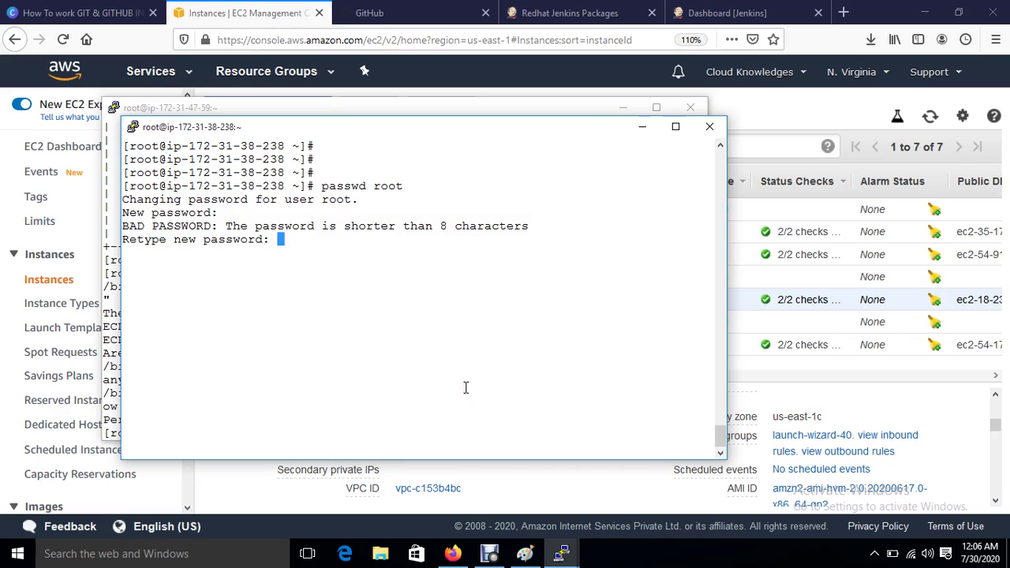
{"action": "key", "text": "Return"}
{"action": "key", "text": "Return"}
{"action": "key", "text": "Return"}
{"action": "key", "text": "Return"}
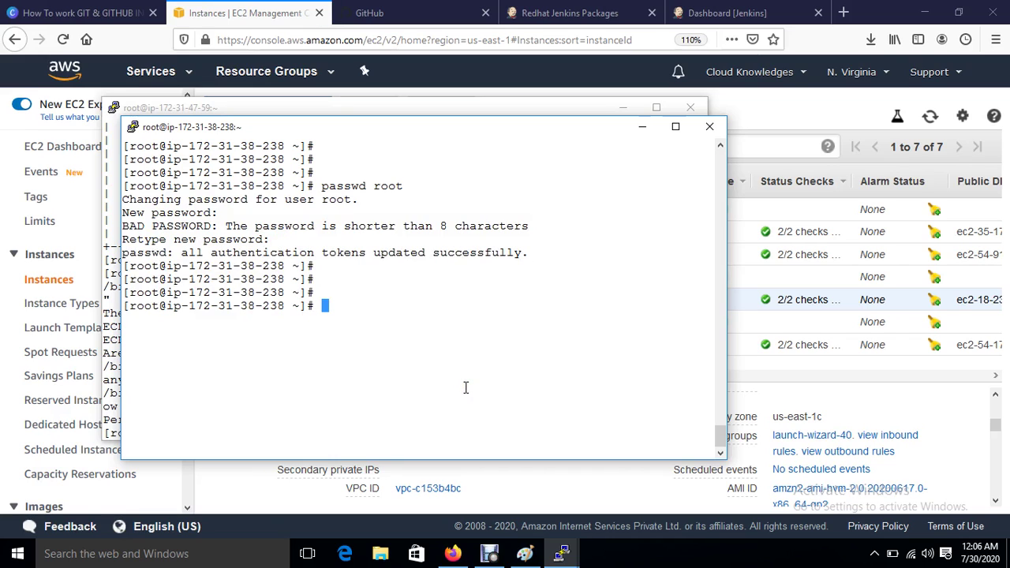
Step: Open /etc/ssh/sshd_config in vim and uncomment PermitRootLogin
{"action": "type", "text": "vim /etc/ssh/sshd"}
{"action": "key", "text": "Tab"}
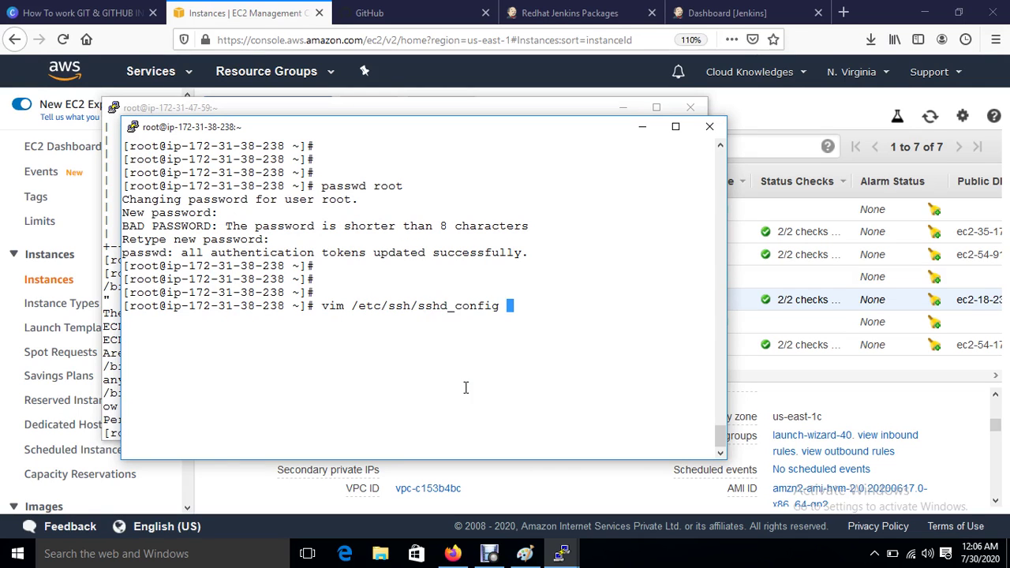
{"action": "key", "text": "Return"}
{"action": "key", "text": "Down"}
{"action": "key", "text": "Down"}
{"action": "key", "text": "Down"}
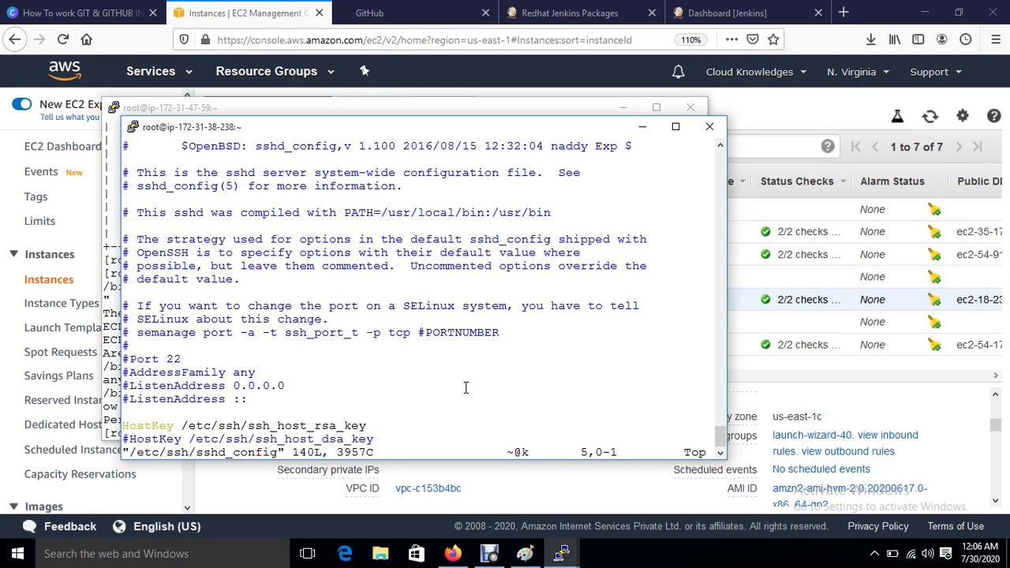
{"action": "key", "text": "Down"}
{"action": "key", "text": "Down"}
{"action": "key", "text": "Down"}
{"action": "key", "text": "Down"}
{"action": "key", "text": "Down"}
{"action": "key", "text": "Down"}
{"action": "key", "text": "Down"}
{"action": "key", "text": "Down"}
{"action": "key", "text": "Down"}
{"action": "key", "text": "Down"}
{"action": "key", "text": "Down"}
{"action": "key", "text": "Down"}
{"action": "key", "text": "Down"}
{"action": "key", "text": "Down"}
{"action": "key", "text": "Down"}
{"action": "key", "text": "Down"}
{"action": "key", "text": "Down"}
{"action": "key", "text": "Down"}
{"action": "key", "text": "Down"}
{"action": "key", "text": "Down"}
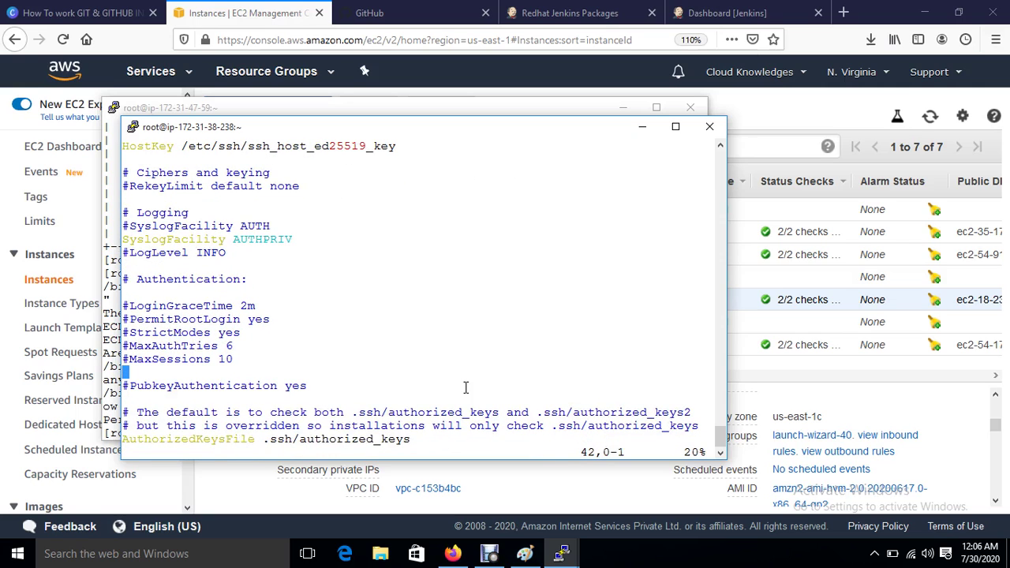
{"action": "key", "text": "Up"}
{"action": "key", "text": "Up"}
{"action": "key", "text": "Up"}
{"action": "key", "text": "Up"}
{"action": "key", "text": "Right"}
{"action": "key", "text": "i"}
{"action": "key", "text": "BackSpace"}
Step: Change PasswordAuthentication from no to yes
{"action": "key", "text": "Down"}
{"action": "key", "text": "Down"}
{"action": "key", "text": "Down"}
{"action": "key", "text": "Down"}
{"action": "key", "text": "Down"}
{"action": "key", "text": "Down"}
{"action": "key", "text": "Down"}
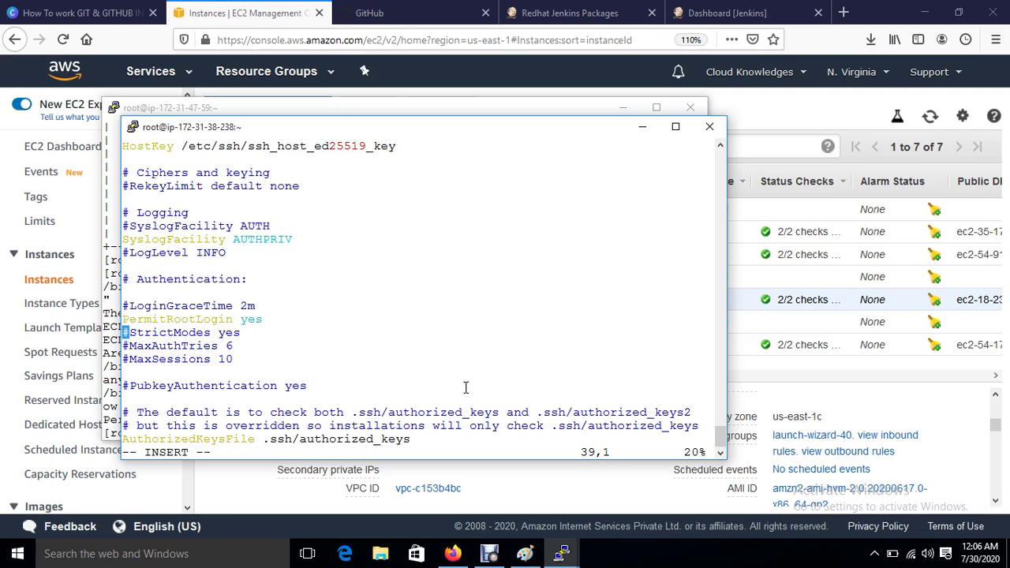
{"action": "key", "text": "Down"}
{"action": "key", "text": "Down"}
{"action": "key", "text": "Down"}
{"action": "key", "text": "Down"}
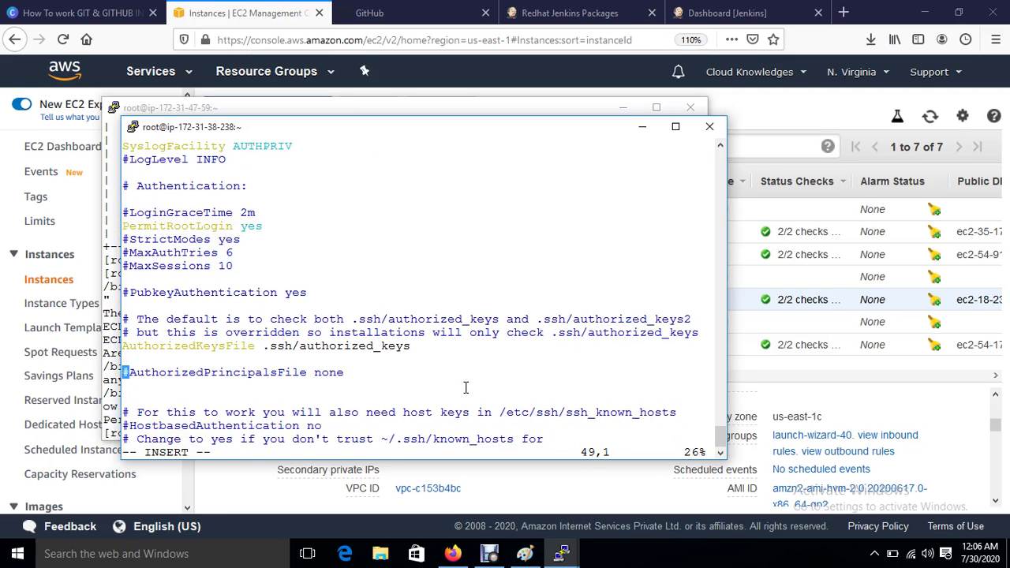
{"action": "key", "text": "Down"}
{"action": "key", "text": "Down"}
{"action": "key", "text": "Down"}
{"action": "key", "text": "Down"}
{"action": "key", "text": "Down"}
{"action": "key", "text": "Down"}
{"action": "key", "text": "Down"}
{"action": "key", "text": "Down"}
{"action": "key", "text": "Down"}
{"action": "key", "text": "Down"}
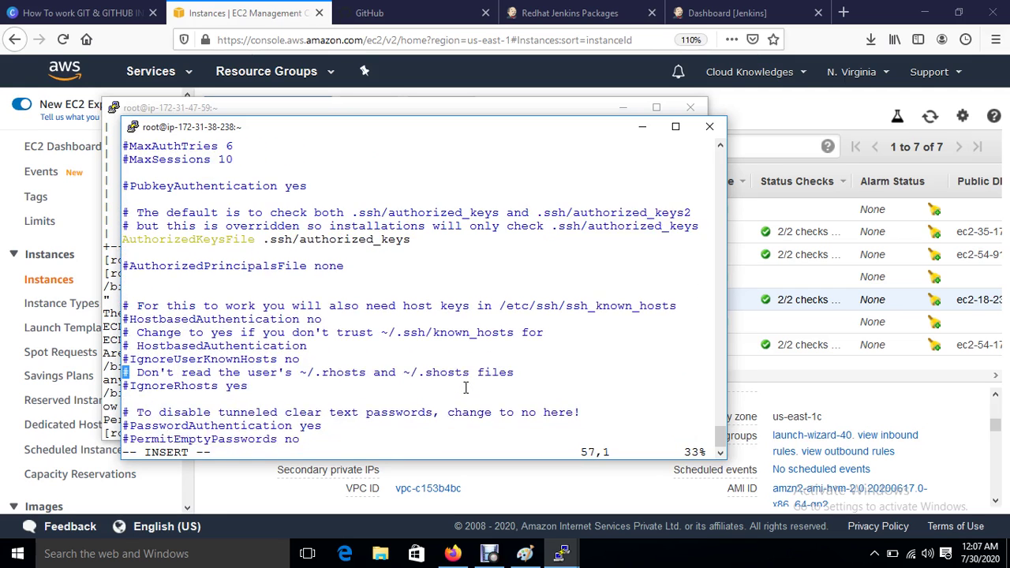
{"action": "key", "text": "Down"}
{"action": "key", "text": "Down"}
{"action": "key", "text": "Down"}
{"action": "key", "text": "Down"}
{"action": "key", "text": "Right"}
{"action": "key", "text": "Right"}
{"action": "key", "text": "Right"}
{"action": "key", "text": "Right"}
{"action": "key", "text": "Right"}
{"action": "key", "text": "Right"}
{"action": "key", "text": "Right"}
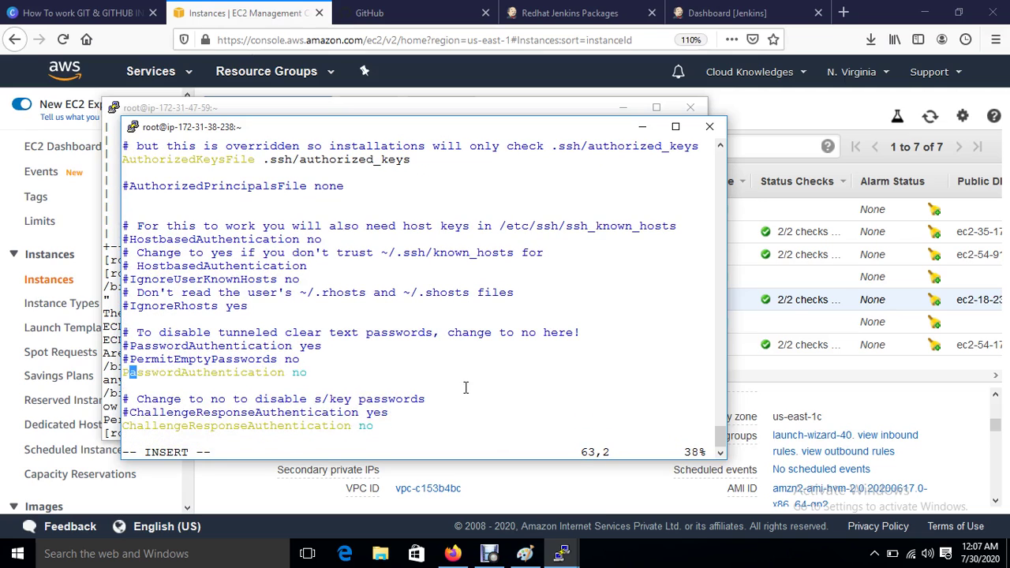
{"action": "key", "text": "Right"}
{"action": "key", "text": "Right"}
{"action": "key", "text": "Right"}
{"action": "key", "text": "Right"}
{"action": "key", "text": "Right"}
{"action": "key", "text": "Right"}
{"action": "key", "text": "Right"}
{"action": "key", "text": "Right"}
{"action": "key", "text": "Right"}
{"action": "key", "text": "Right"}
{"action": "key", "text": "Right"}
{"action": "key", "text": "Right"}
{"action": "key", "text": "Right"}
{"action": "key", "text": "Right"}
{"action": "key", "text": "Right"}
{"action": "key", "text": "Right"}
{"action": "key", "text": "Right"}
{"action": "key", "text": "Right"}
{"action": "key", "text": "BackSpace"}
{"action": "key", "text": "BackSpace"}
{"action": "type", "text": "yes"}
{"action": "key", "text": "Escape"}
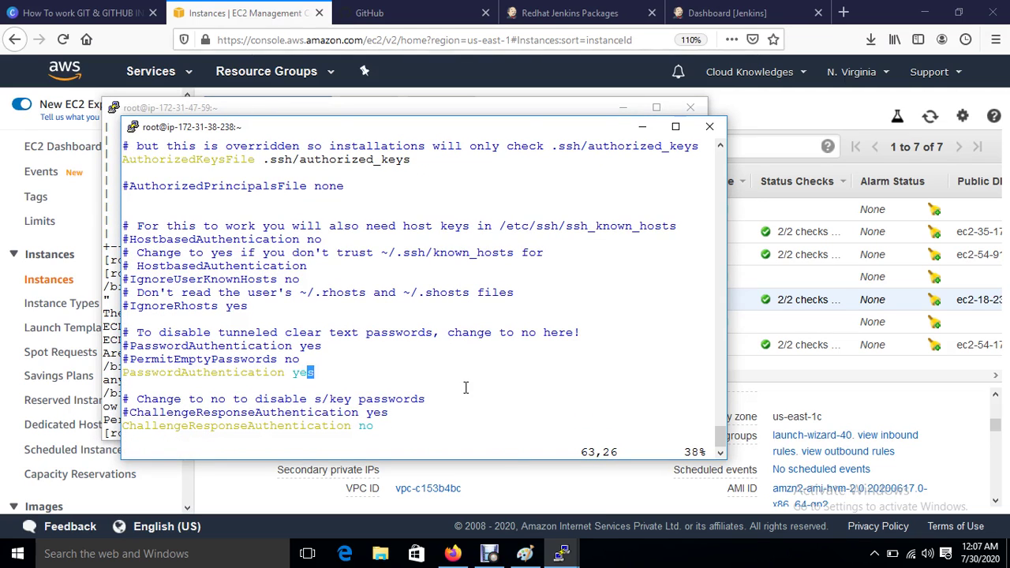
Step: Save sshd_config with :wq and restart sshd with systemctl restart sshd
{"action": "type", "text": ":wq"}
{"action": "key", "text": "Return"}
{"action": "key", "text": "Return"}
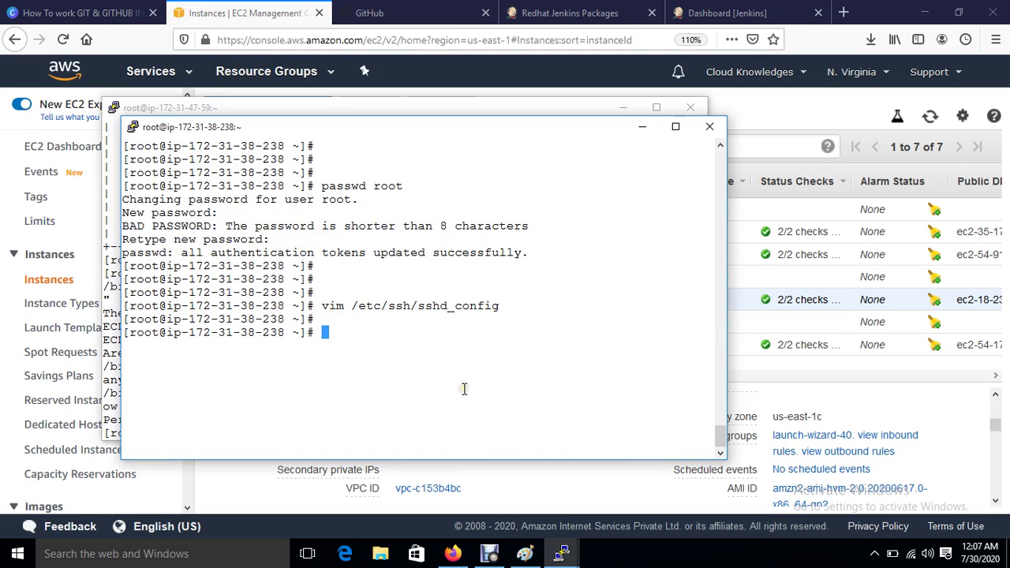
{"action": "key", "text": "Return"}
{"action": "type", "text": "systemctl "}
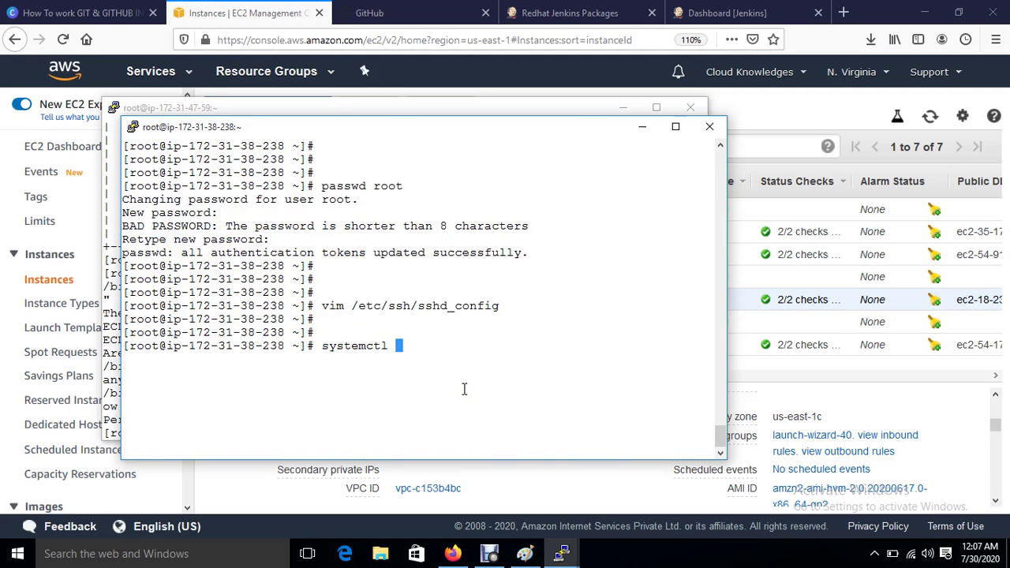
{"action": "type", "text": "restart sshd"}
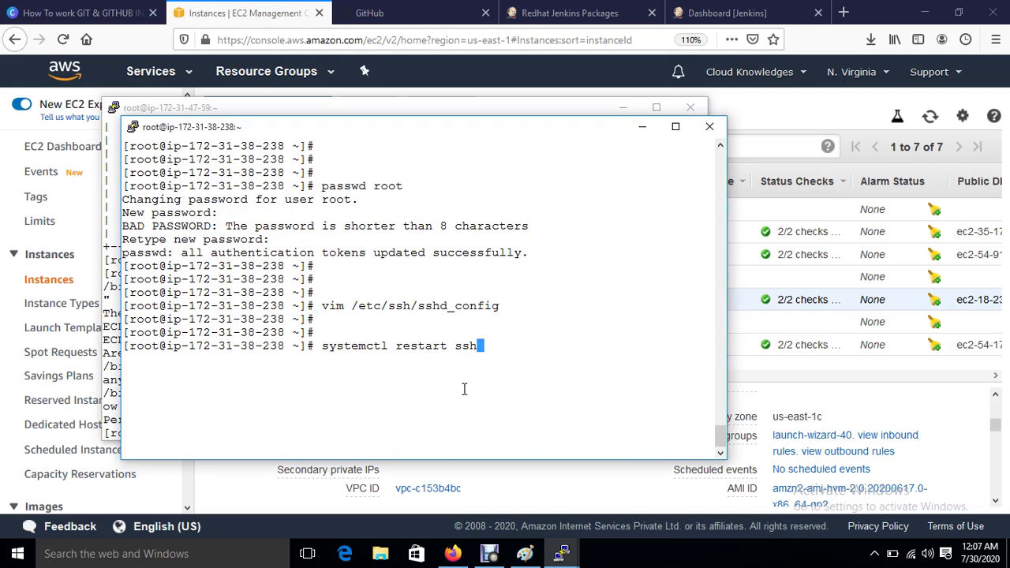
{"action": "key", "text": "Return"}
{"action": "key", "text": "Return"}
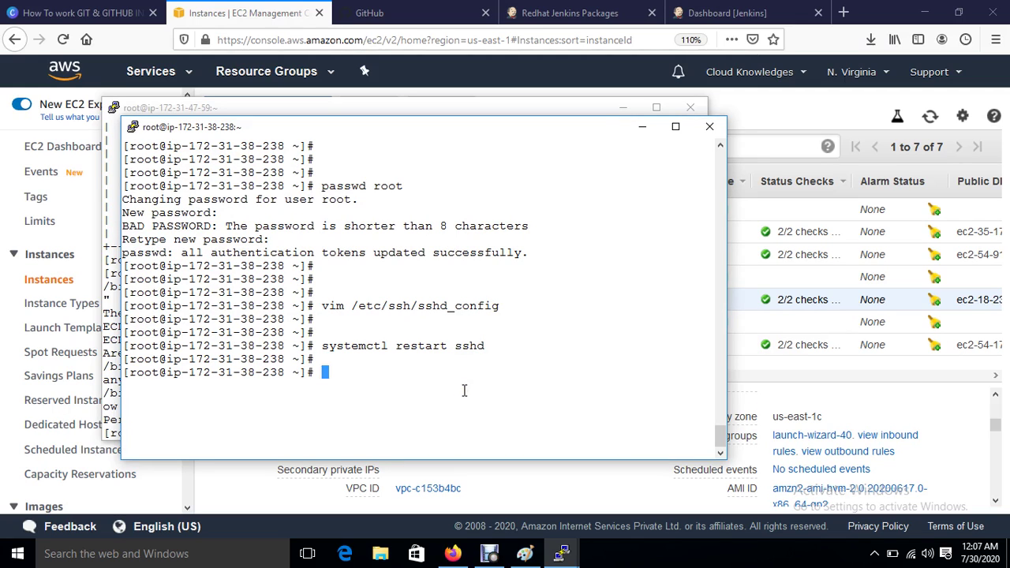
Step: Return to the 47-59 terminal and recall the previous ssh-copy-id command
{"action": "left_click", "coordinate": [339, 105]}
{"action": "key", "text": "ctrl+l"}
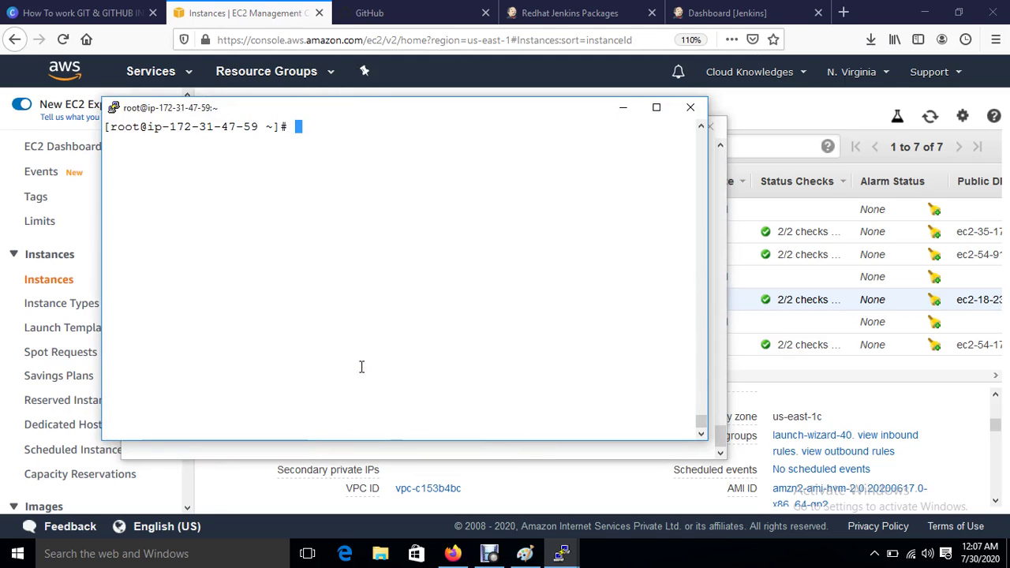
{"action": "key", "text": "Up"}
{"action": "key", "text": "Return"}
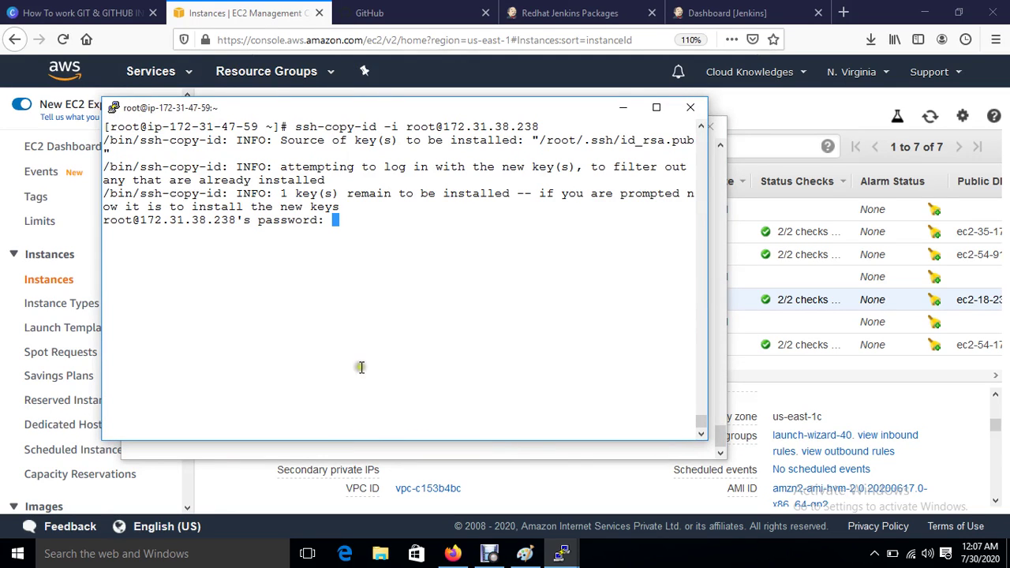
{"action": "key", "text": "Return"}
{"action": "key", "text": "Return"}
{"action": "key", "text": "Up"}
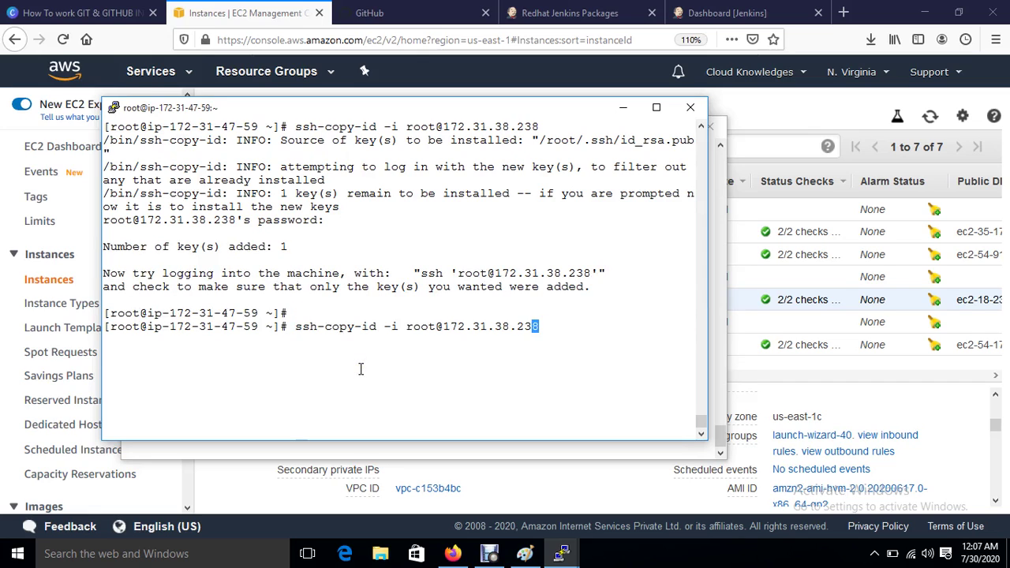
{"action": "key", "text": "Left"}
{"action": "key", "text": "Left"}
{"action": "key", "text": "Left"}
{"action": "key", "text": "Left"}
{"action": "key", "text": "Left"}
{"action": "key", "text": "Left"}
{"action": "key", "text": "Left"}
{"action": "key", "text": "Left"}
{"action": "key", "text": "Left"}
{"action": "key", "text": "Left"}
{"action": "key", "text": "Left"}
{"action": "key", "text": "Left"}
{"action": "key", "text": "Left"}
{"action": "key", "text": "Left"}
{"action": "key", "text": "Left"}
{"action": "key", "text": "Left"}
{"action": "key", "text": "Left"}
{"action": "key", "text": "Left"}
{"action": "key", "text": "Left"}
{"action": "key", "text": "BackSpace"}
{"action": "key", "text": "BackSpace"}
{"action": "key", "text": "BackSpace"}
{"action": "key", "text": "BackSpace"}
{"action": "key", "text": "BackSpace"}
{"action": "key", "text": "BackSpace"}
{"action": "key", "text": "BackSpace"}
{"action": "key", "text": "BackSpace"}
{"action": "key", "text": "BackSpace"}
{"action": "key", "text": "BackSpace"}
{"action": "key", "text": "BackSpace"}
{"action": "key", "text": "BackSpace"}
{"action": "key", "text": "BackSpace"}
{"action": "key", "text": "BackSpace"}
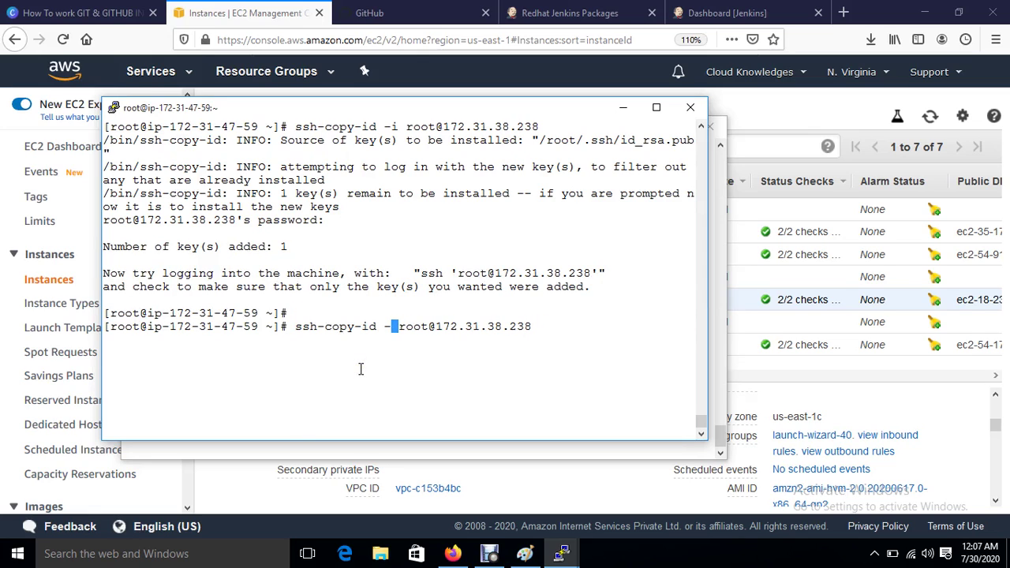
{"action": "type", "text": "ssh"}
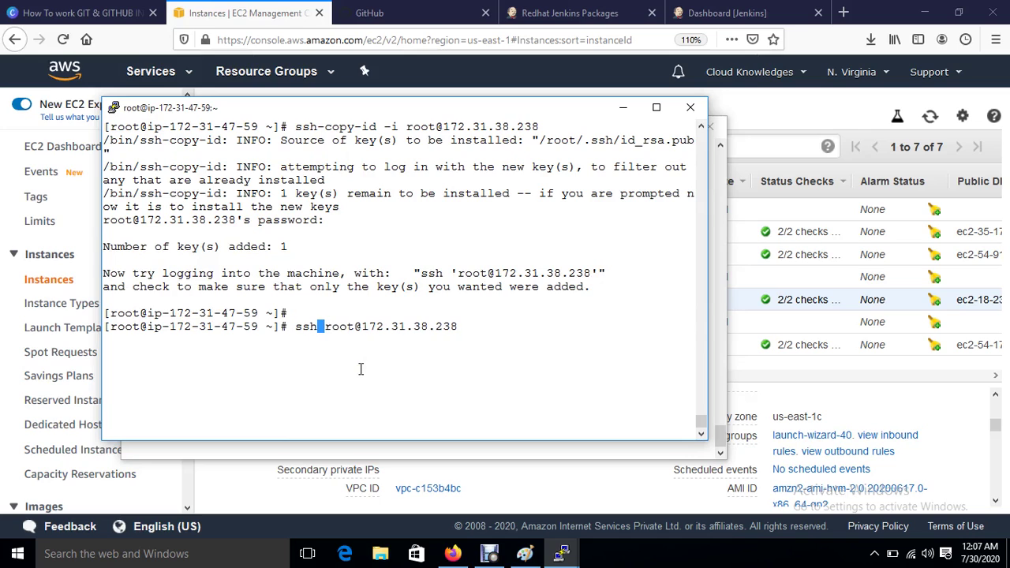
{"action": "key", "text": "Return"}
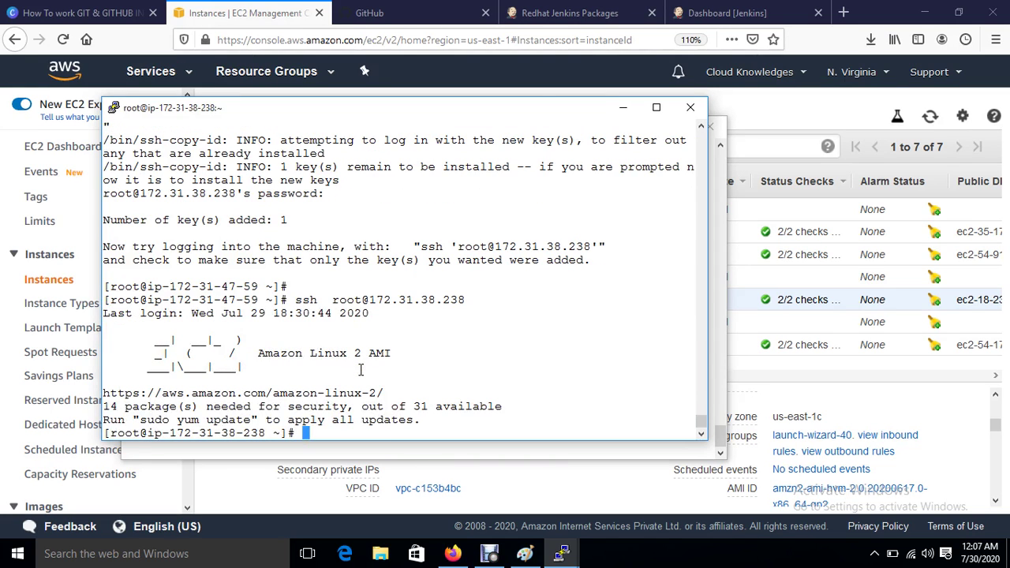
{"action": "type", "text": "xit"}
{"action": "key", "text": "Return"}
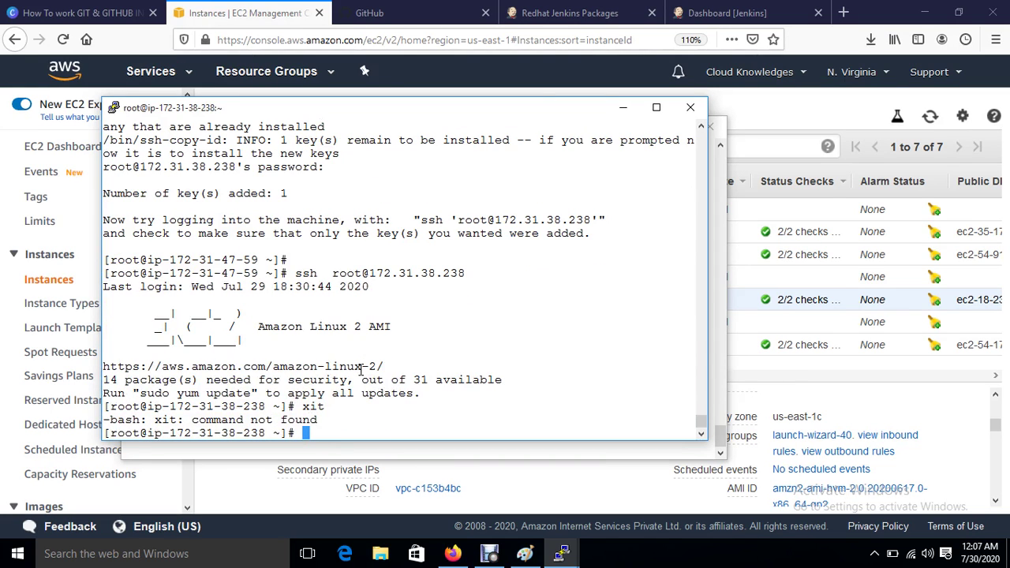
{"action": "type", "text": "exit"}
{"action": "key", "text": "Return"}
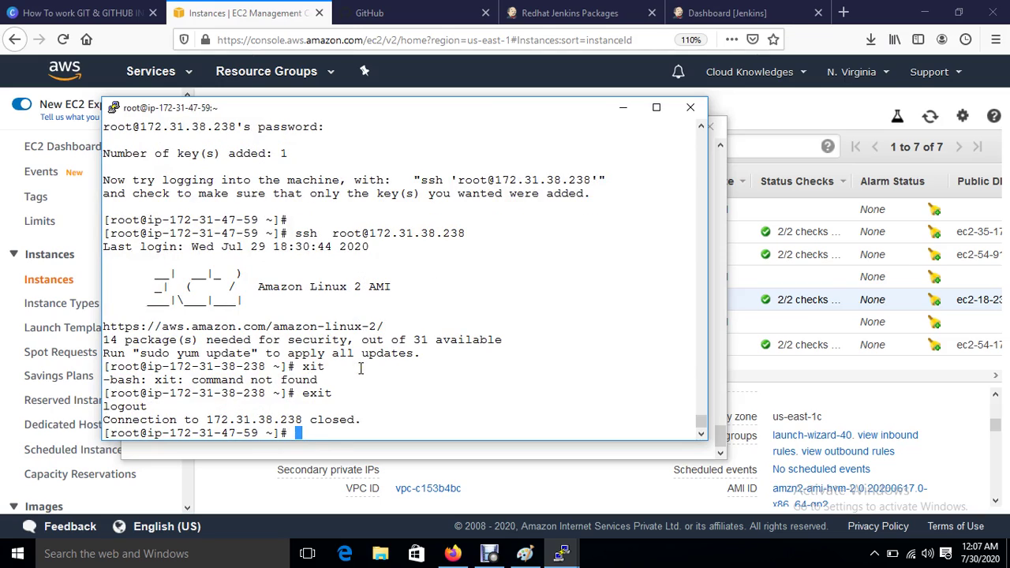
{"action": "left_click_drag", "start_coordinate": [341, 108], "coordinate": [345, 88]}
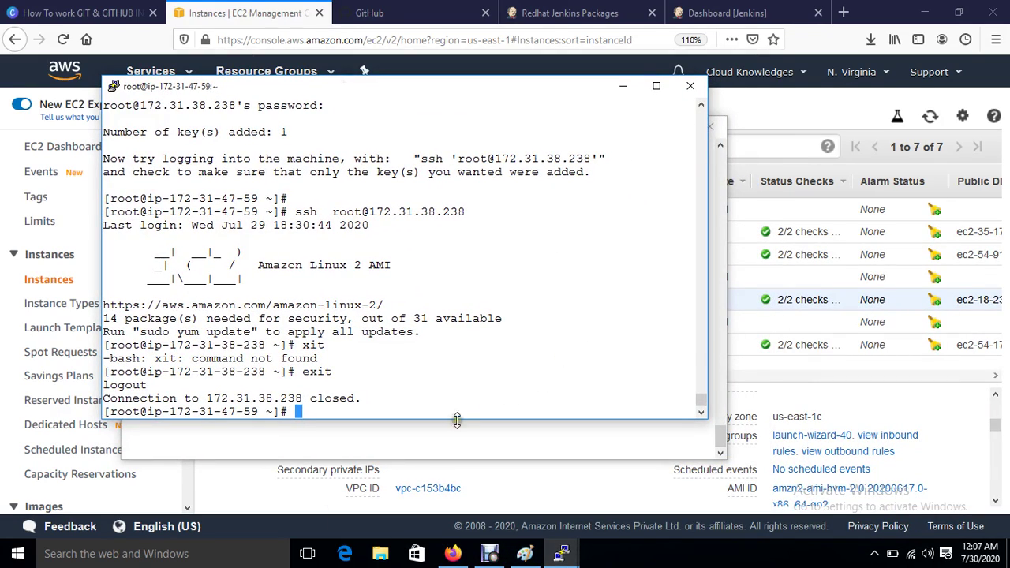
Step: Copy the server's private IP 172.31.38.238 from the EC2 instances list
{"action": "left_click", "coordinate": [438, 437]}
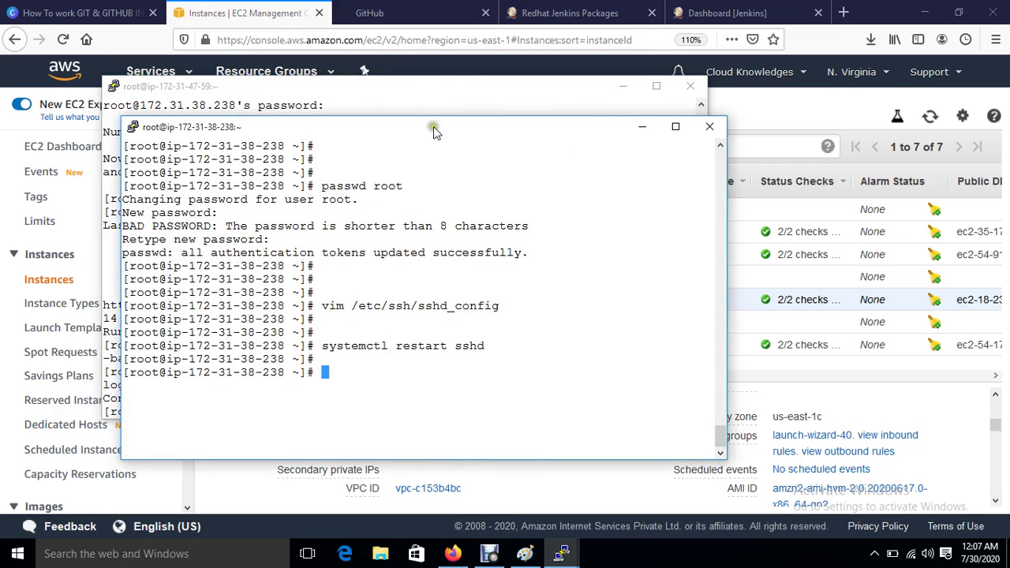
{"action": "left_click_drag", "start_coordinate": [433, 128], "coordinate": [589, 128]}
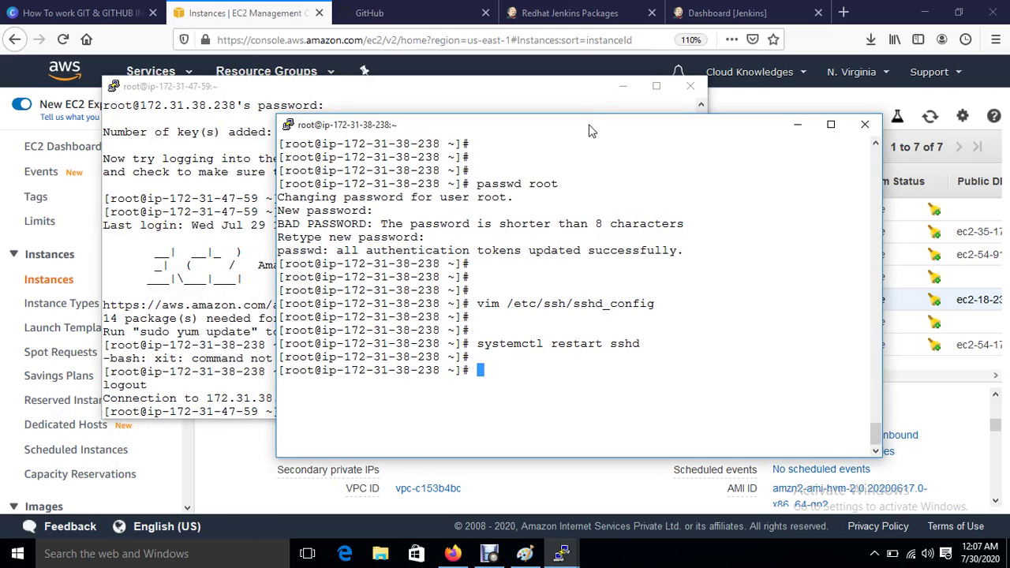
{"action": "left_click_drag", "start_coordinate": [591, 130], "coordinate": [418, 154]}
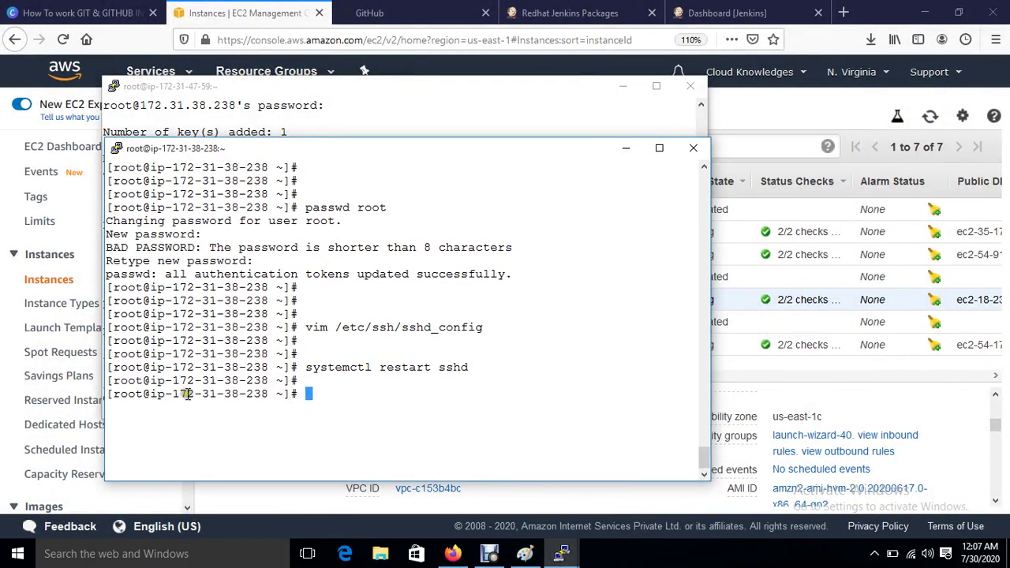
{"action": "left_click_drag", "start_coordinate": [165, 393], "coordinate": [273, 399]}
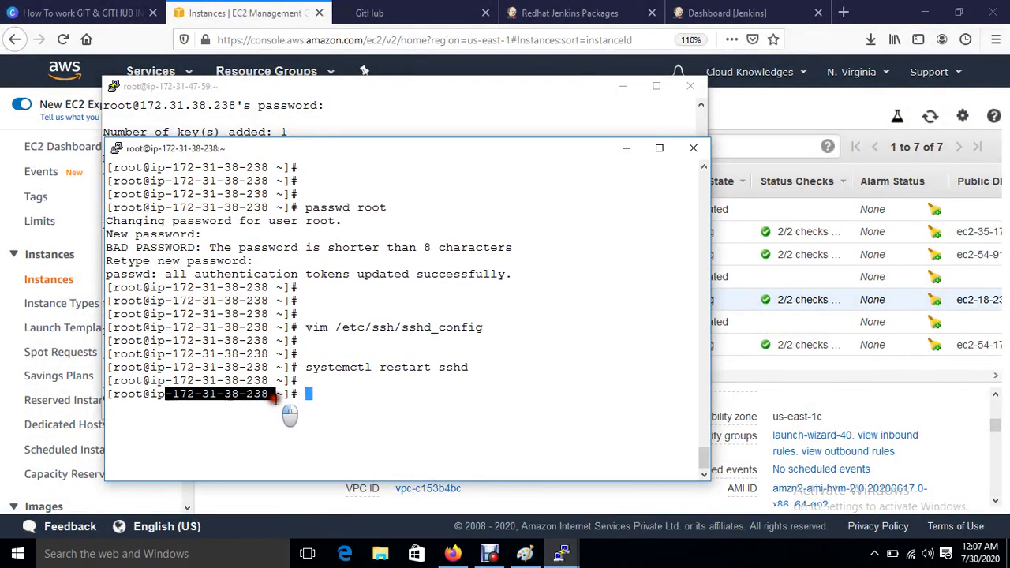
{"action": "left_click", "coordinate": [754, 98]}
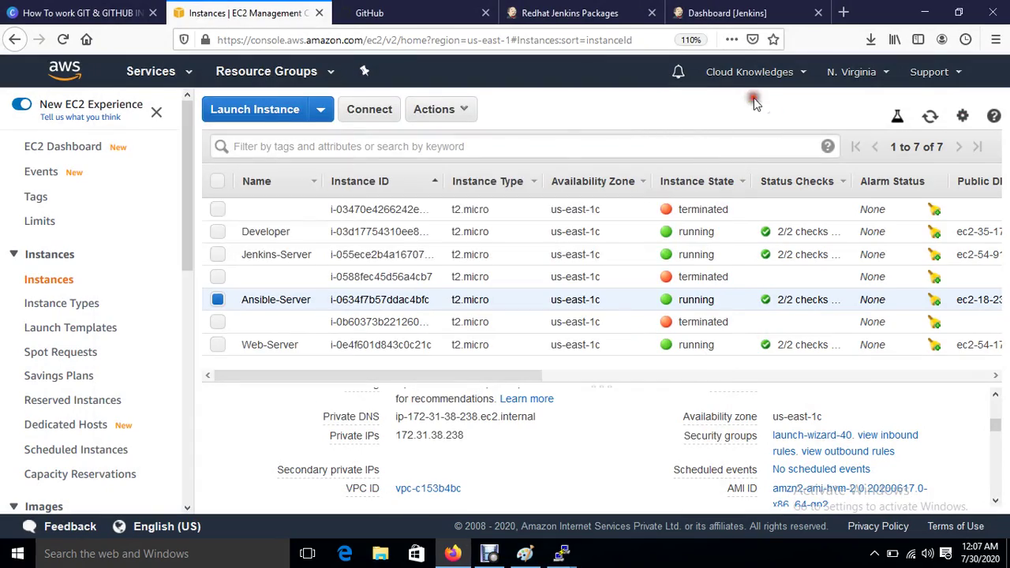
{"action": "left_click", "coordinate": [476, 434]}
{"action": "mouse_move", "coordinate": [564, 557]}
{"action": "left_click", "coordinate": [554, 485]}
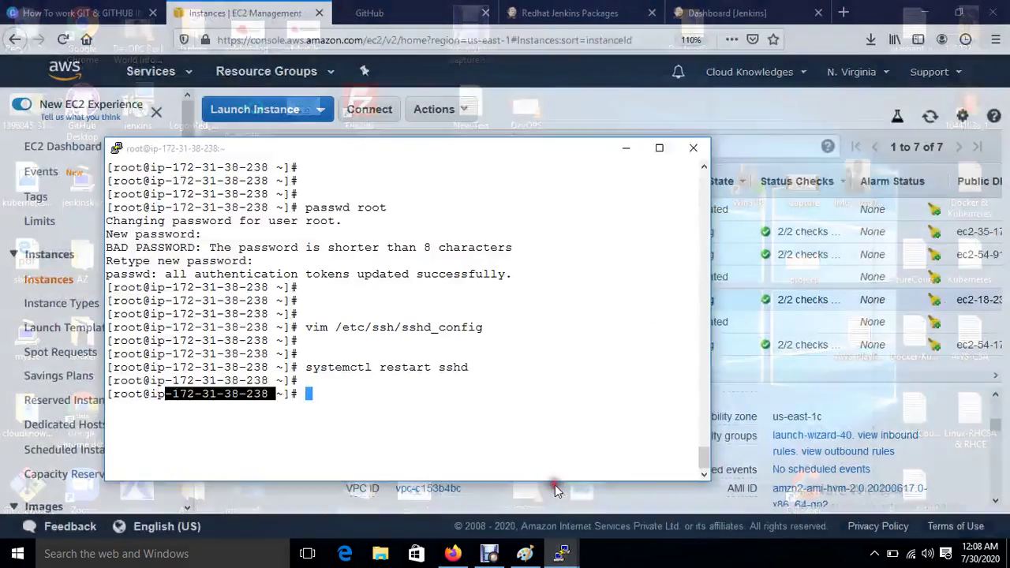
Step: Run mkdir /sourcecode, cd into it, and open a new playbook.yml in vim
{"action": "type", "text": "mkdir "}
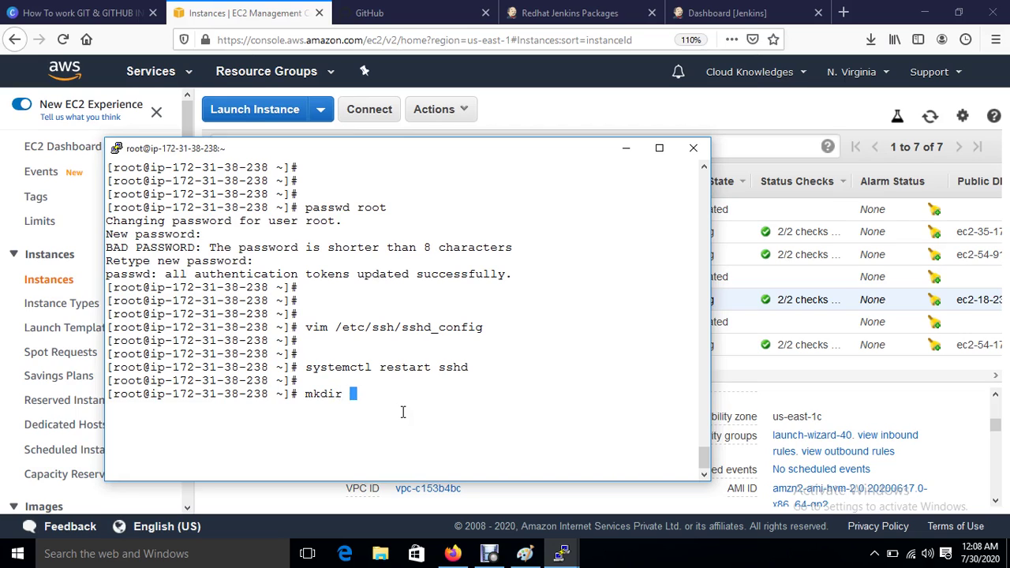
{"action": "type", "text": "/sourcecode"}
{"action": "key", "text": "Return"}
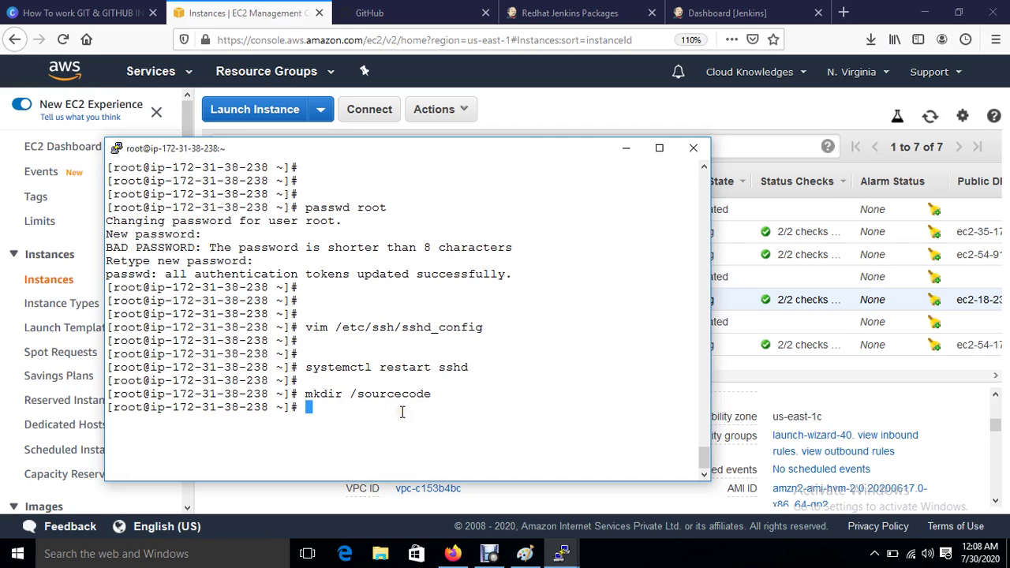
{"action": "type", "text": "cd /so"}
{"action": "key", "text": "Tab"}
{"action": "key", "text": "Return"}
{"action": "type", "text": "vim "}
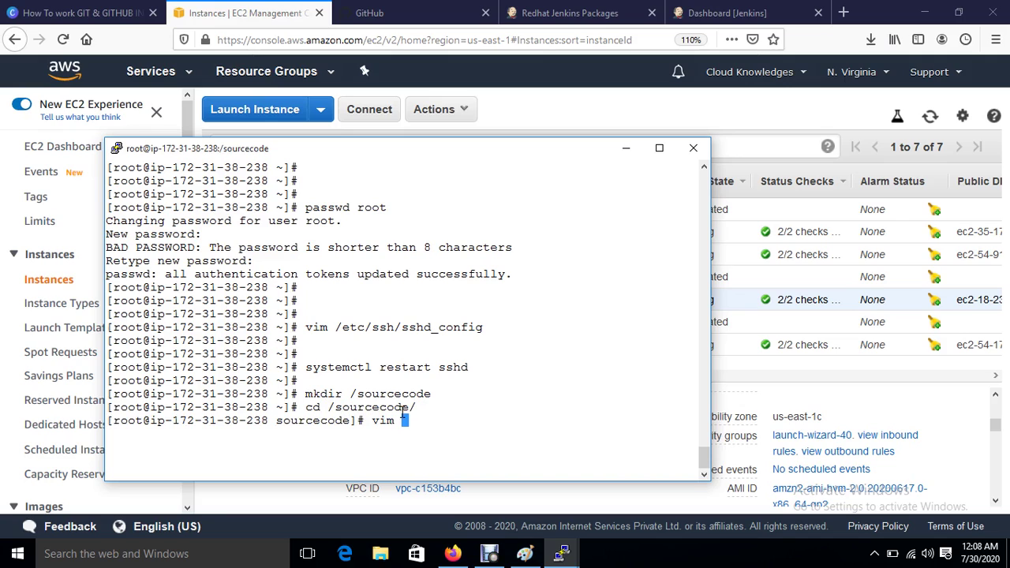
{"action": "type", "text": "playbook.yml"}
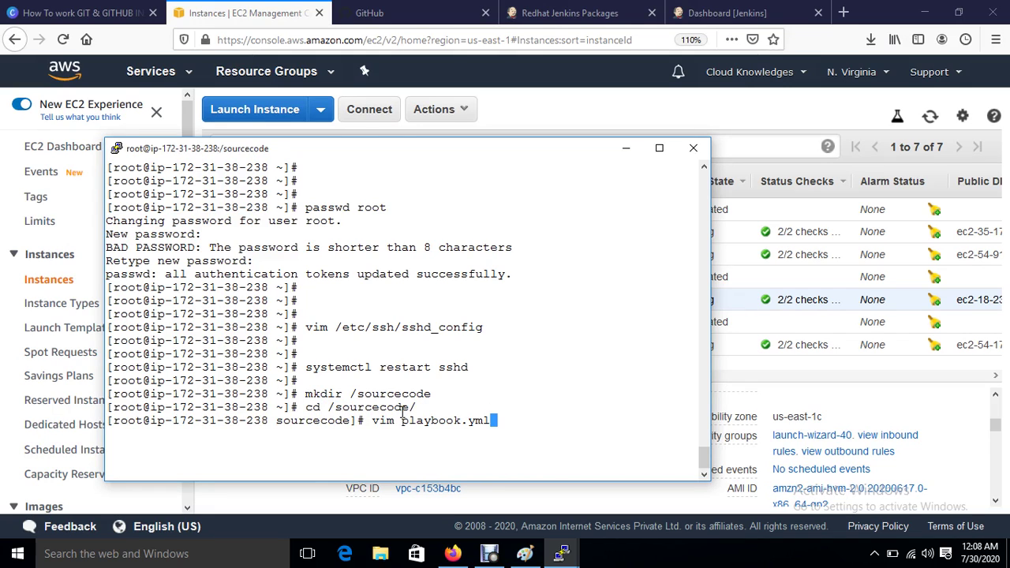
{"action": "key", "text": "Return"}
Step: Write hosts: all, tasks:, and a copy task with src: /opt/index.html
{"action": "type", "text": "i"}
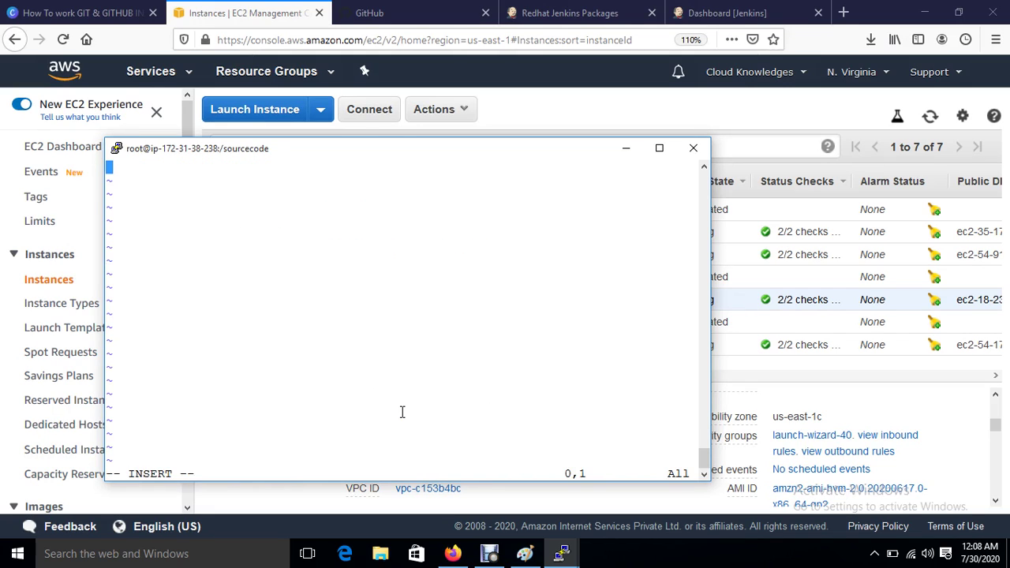
{"action": "type", "text": "  hosts: all"}
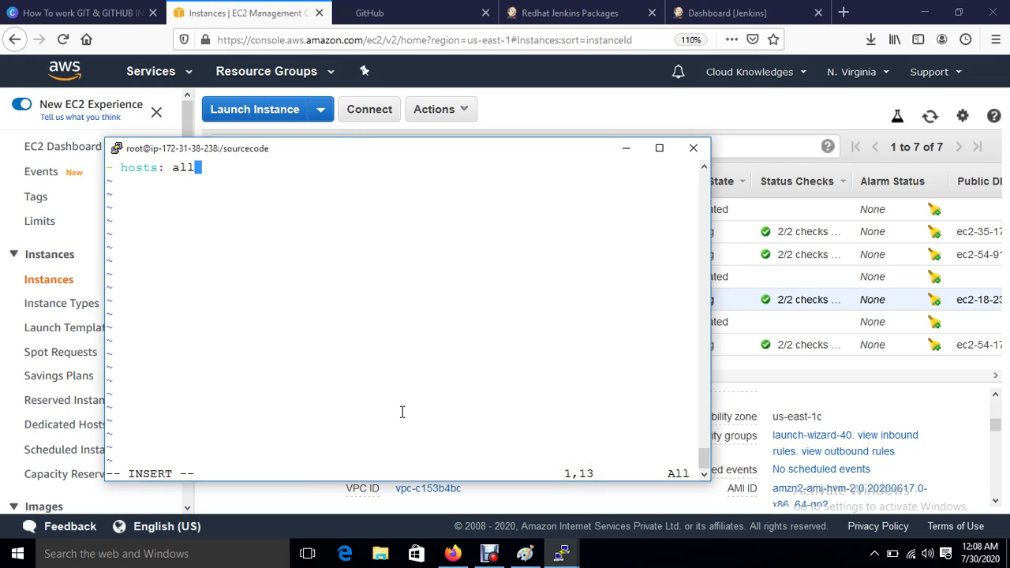
{"action": "key", "text": "Return"}
{"action": "type", "text": "tasks"}
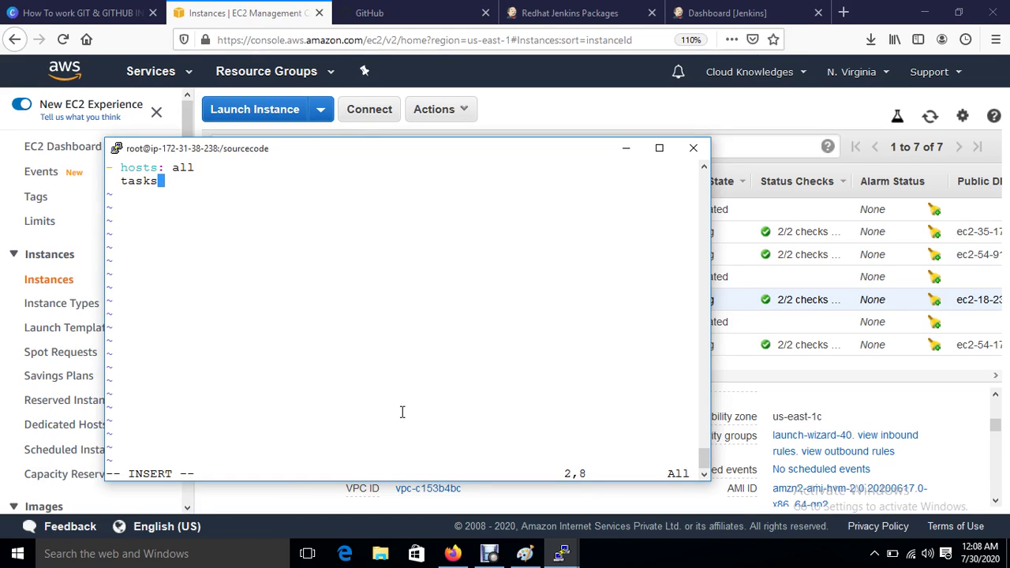
{"action": "type", "text": ":"}
{"action": "key", "text": "Return"}
{"action": "key", "text": "BackSpace"}
{"action": "key", "text": "BackSpace"}
{"action": "key", "text": "BackSpace"}
{"action": "key", "text": "BackSpace"}
{"action": "key", "text": "BackSpace"}
{"action": "key", "text": "BackSpace"}
{"action": "type", "text": "- co"}
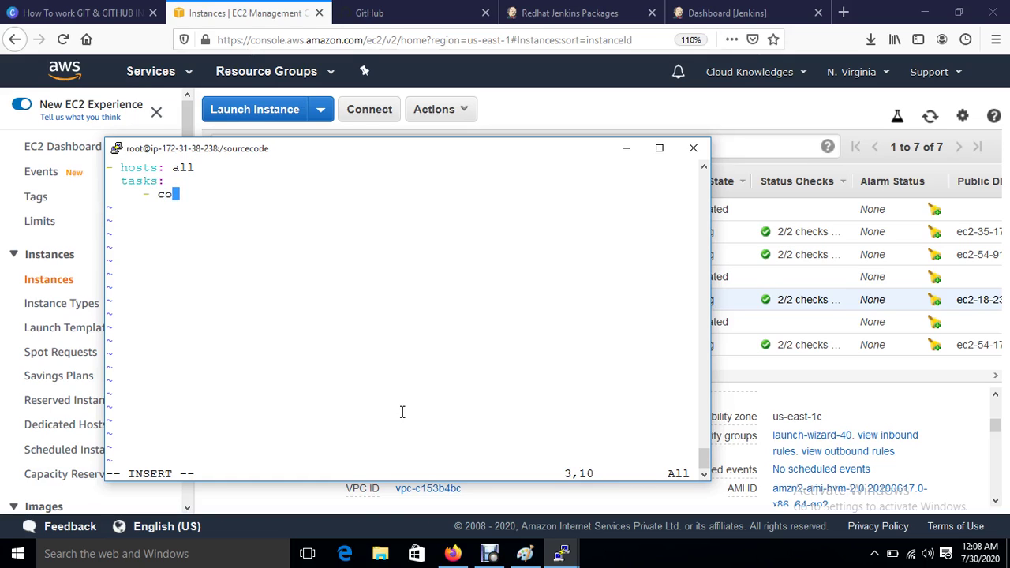
{"action": "type", "text": "py:"}
{"action": "key", "text": "Return"}
{"action": "key", "text": "BackSpace"}
{"action": "key", "text": "BackSpace"}
{"action": "key", "text": "BackSpace"}
{"action": "key", "text": "BackSpace"}
{"action": "key", "text": "BackSpace"}
{"action": "key", "text": "BackSpace"}
{"action": "key", "text": "BackSpace"}
{"action": "type", "text": "src: /opt"}
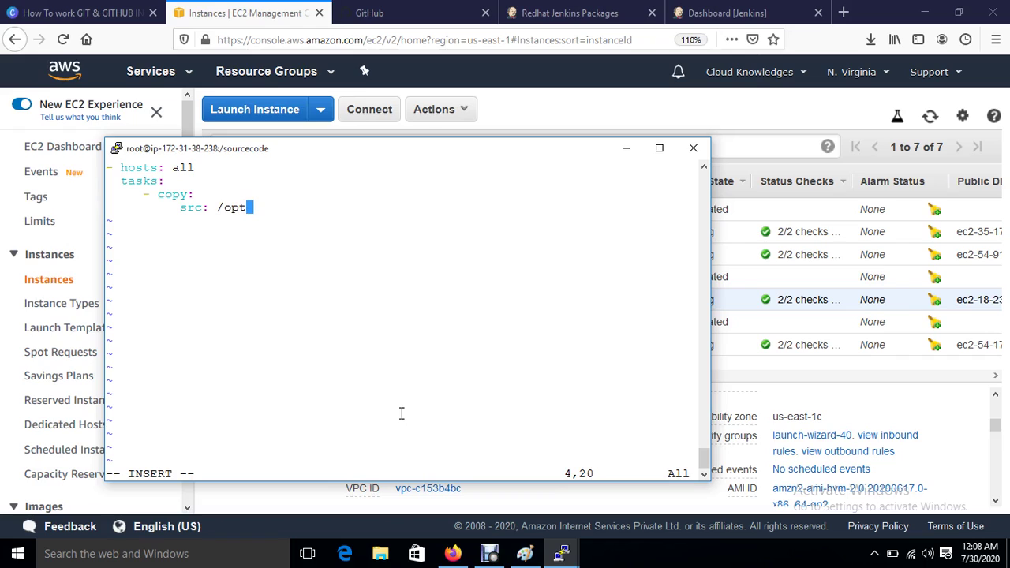
{"action": "type", "text": "/index.html"}
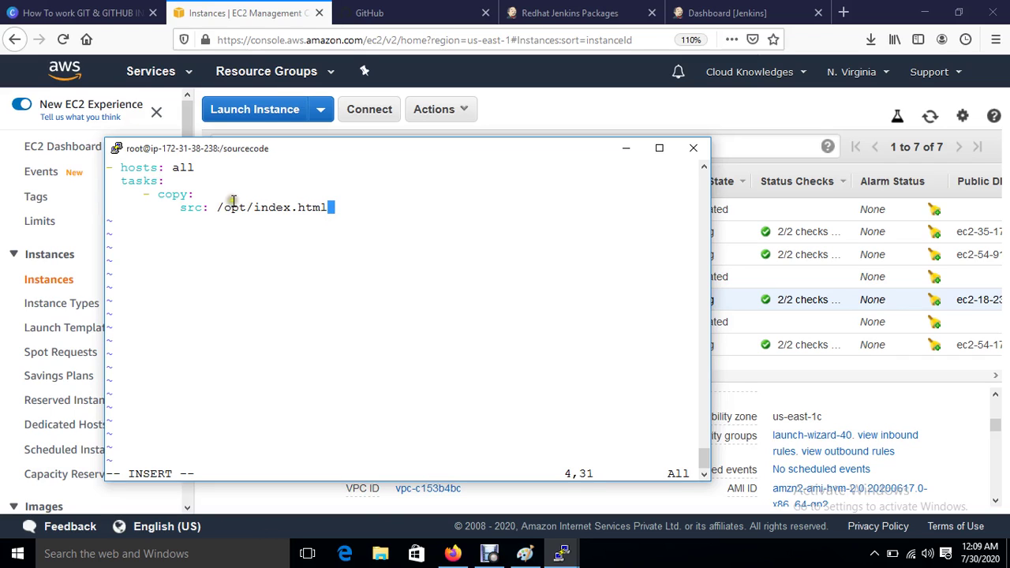
Step: Add dest: /var/www/html to the copy task and save playbook.yml with :wq!
{"action": "left_click_drag", "start_coordinate": [259, 212], "coordinate": [326, 209]}
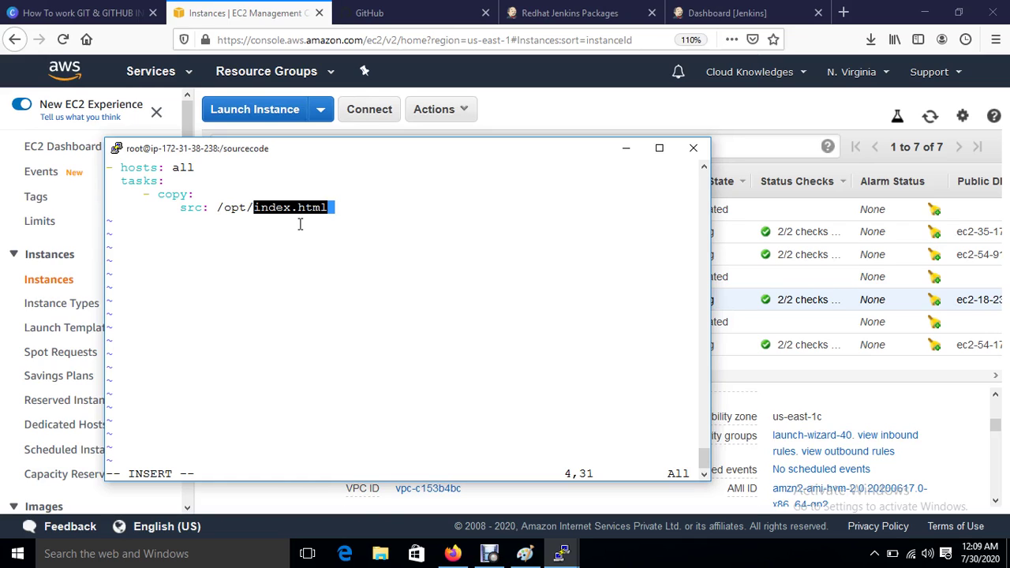
{"action": "left_click", "coordinate": [300, 224]}
{"action": "key", "text": "Return"}
{"action": "left_click", "coordinate": [304, 236]}
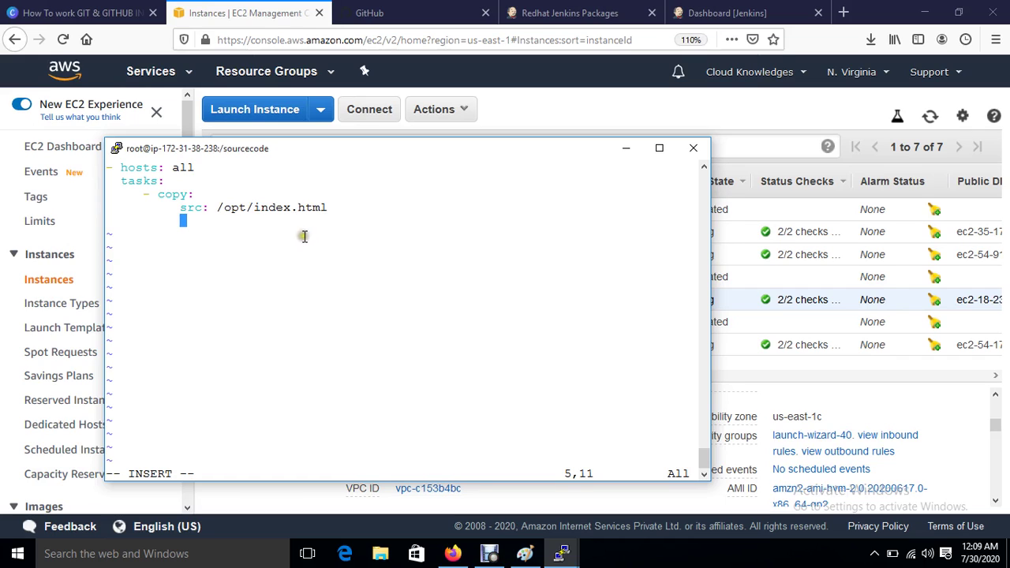
{"action": "type", "text": "d"}
{"action": "key", "text": "BackSpace"}
{"action": "type", "text": "dest: /var/www/html"}
{"action": "key", "text": "Escape"}
{"action": "type", "text": ":wq!"}
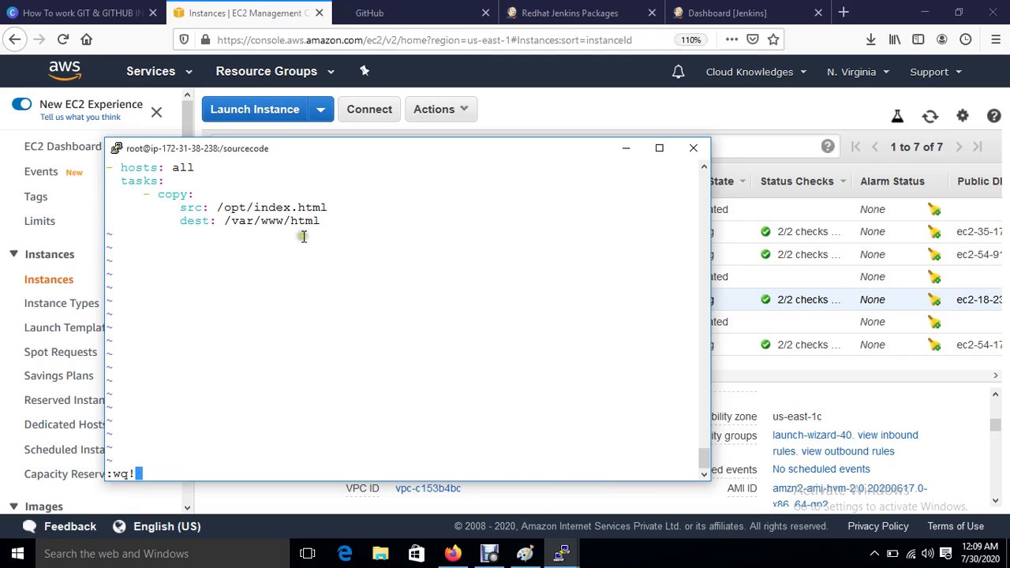
{"action": "key", "text": "Return"}
{"action": "key", "text": "Return"}
{"action": "key", "text": "Return"}
{"action": "key", "text": "Return"}
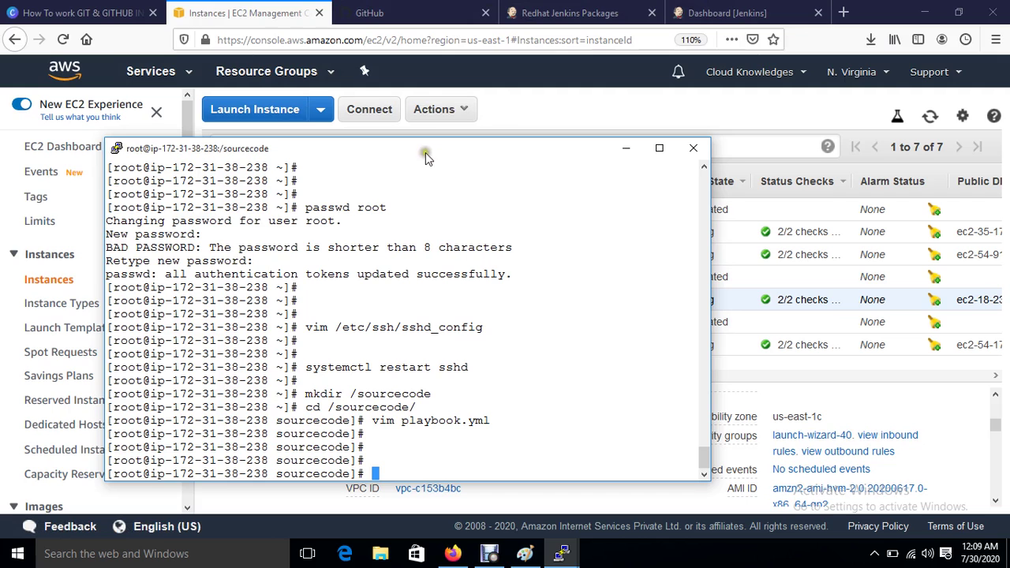
Step: Create a new public GitHub repository named demo-project
{"action": "left_click", "coordinate": [411, 12]}
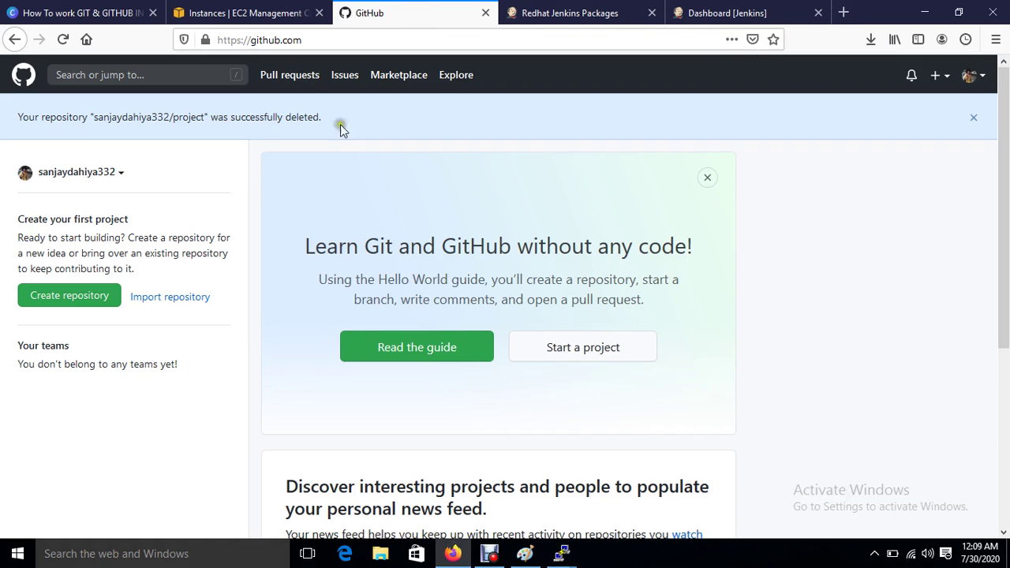
{"action": "left_click", "coordinate": [47, 304]}
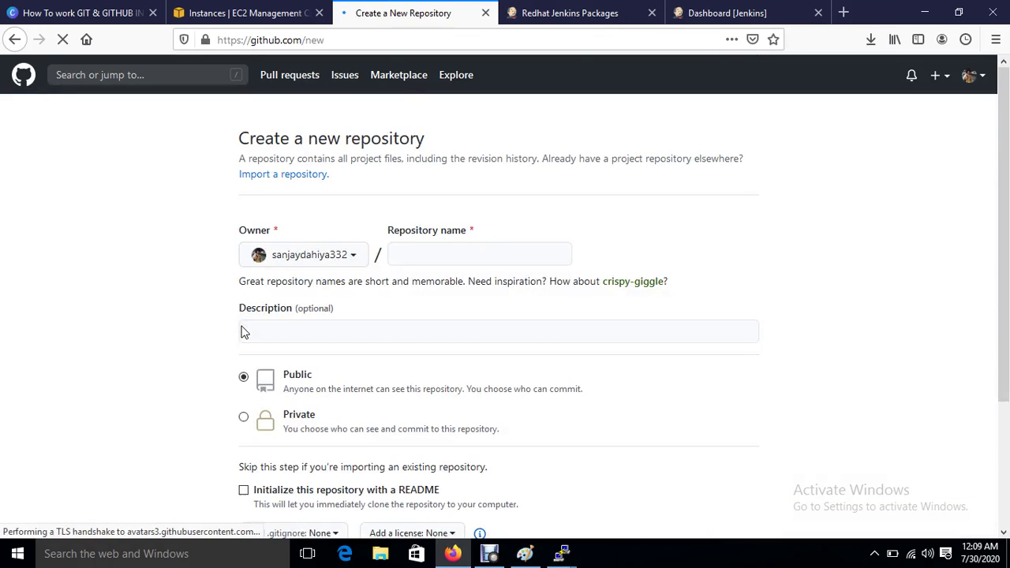
{"action": "left_click", "coordinate": [438, 253]}
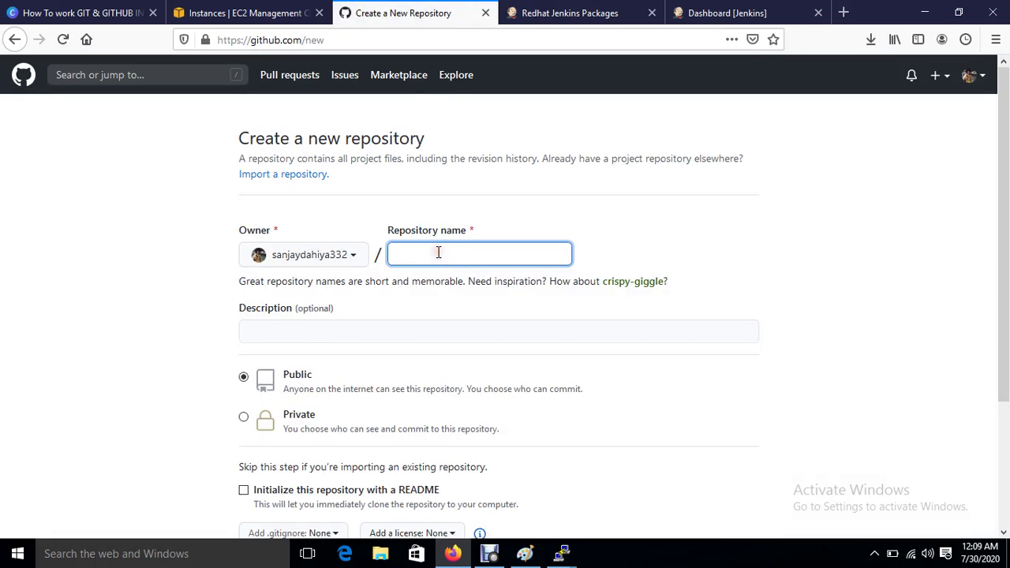
{"action": "type", "text": "demo-project"}
{"action": "scroll", "coordinate": [412, 371], "scroll_direction": "down", "scroll_amount": 2}
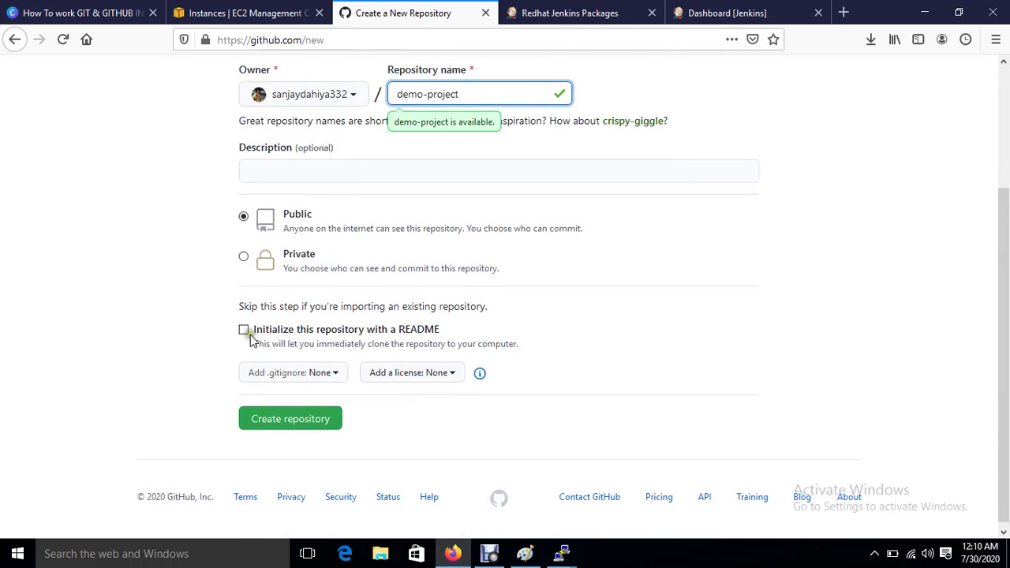
{"action": "left_click", "coordinate": [282, 423]}
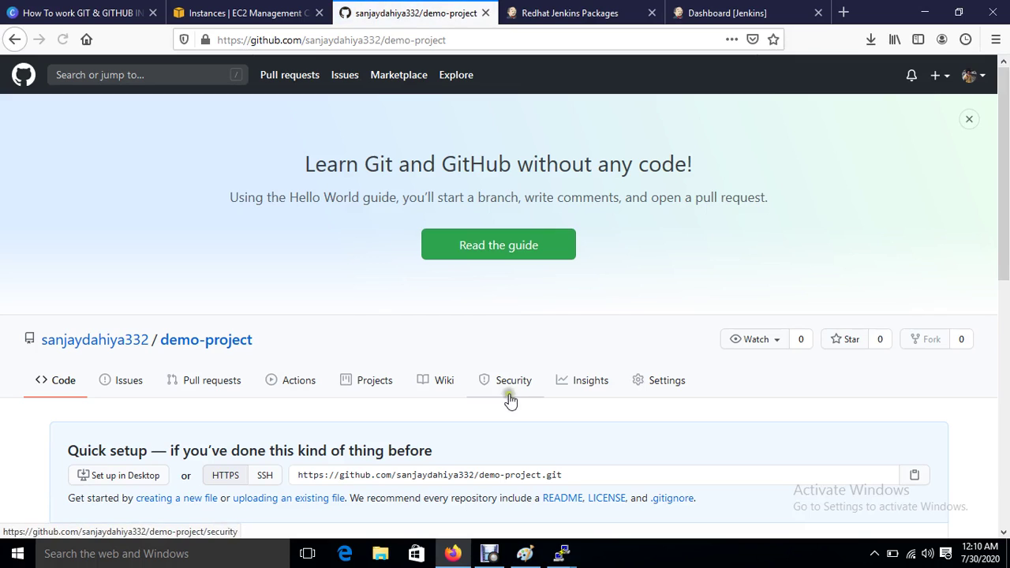
Step: Start a new file in demo-project and name it index.html
{"action": "scroll", "coordinate": [252, 370], "scroll_direction": "down", "scroll_amount": 3}
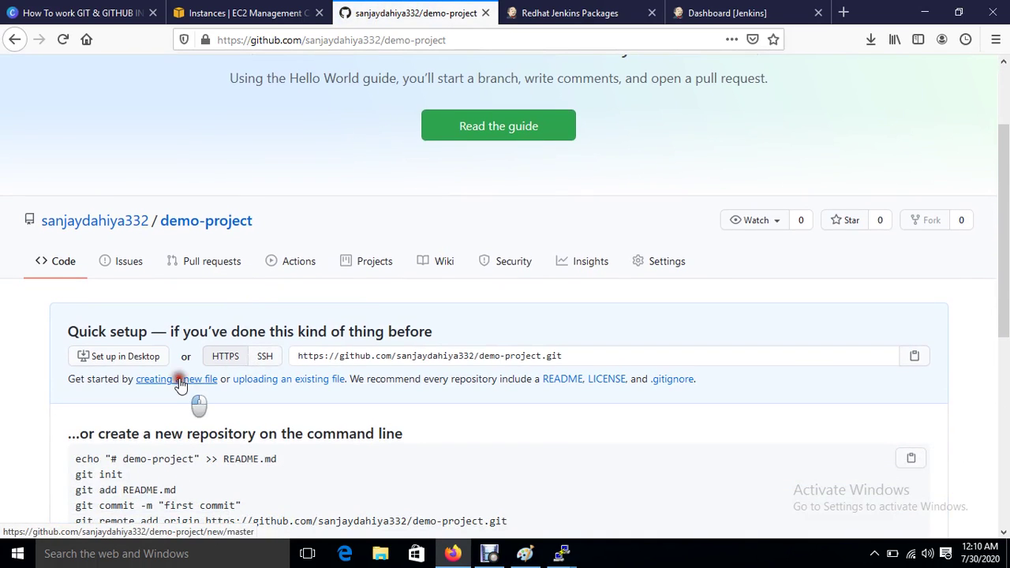
{"action": "left_click", "coordinate": [176, 381]}
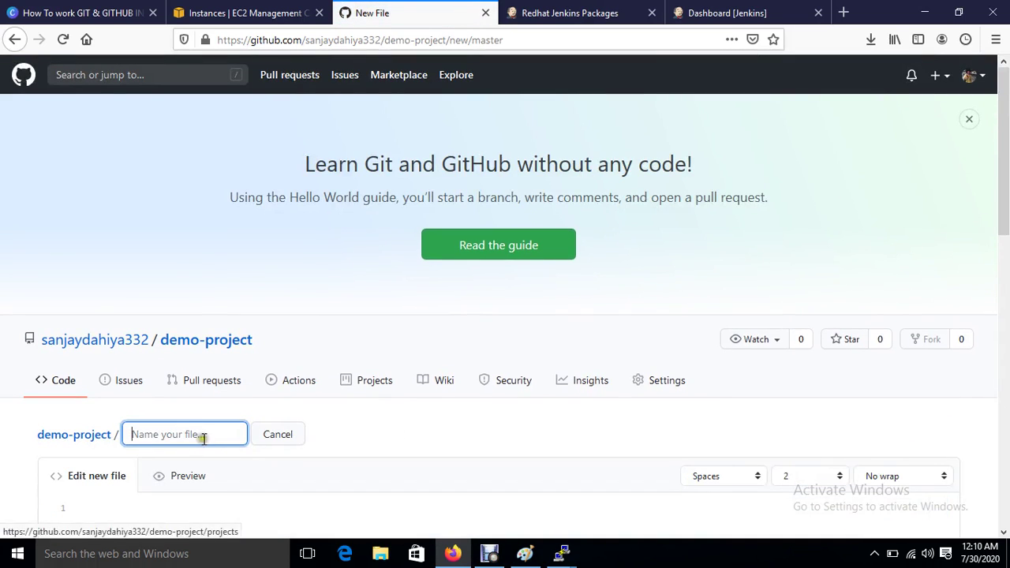
{"action": "left_click", "coordinate": [198, 436]}
{"action": "type", "text": "index.html"}
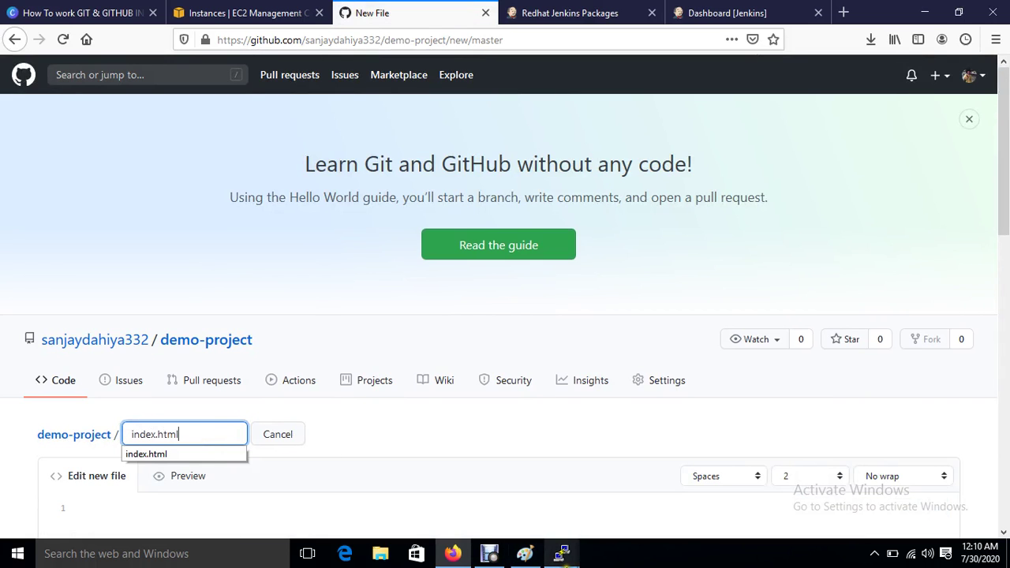
Step: Reopen playbook.yml in vim in the root terminal, then move the terminal aside to reveal GitHub
{"action": "mouse_move", "coordinate": [564, 560]}
{"action": "left_click", "coordinate": [572, 494]}
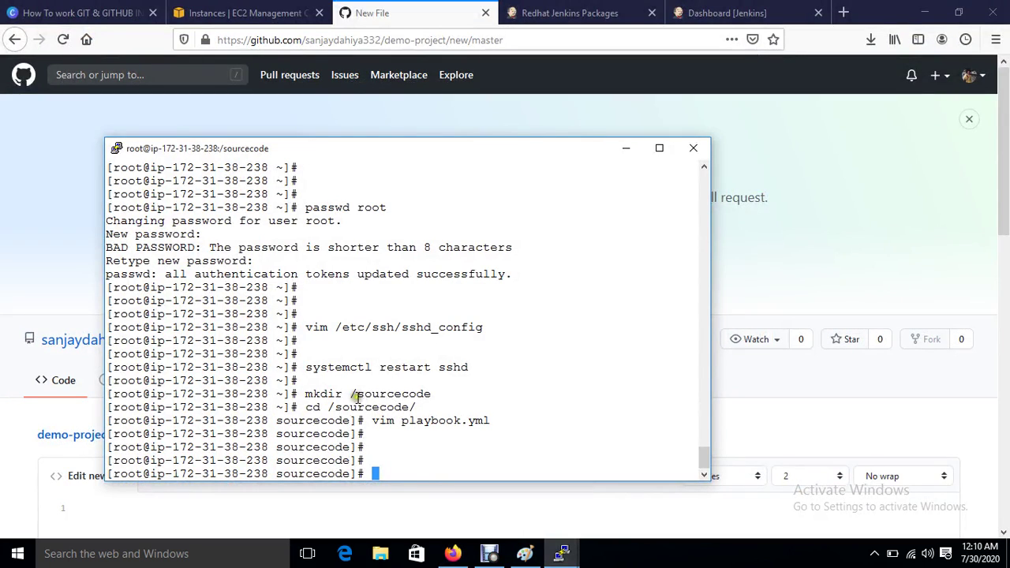
{"action": "key", "text": "Up"}
{"action": "key", "text": "Return"}
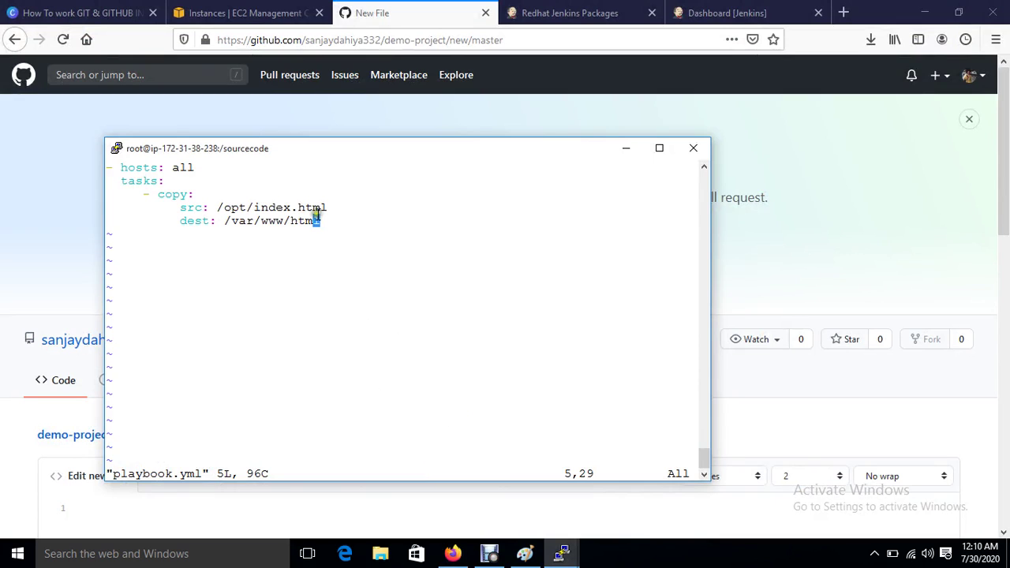
{"action": "left_click", "coordinate": [310, 149]}
{"action": "left_click_drag", "start_coordinate": [429, 149], "coordinate": [616, 149]}
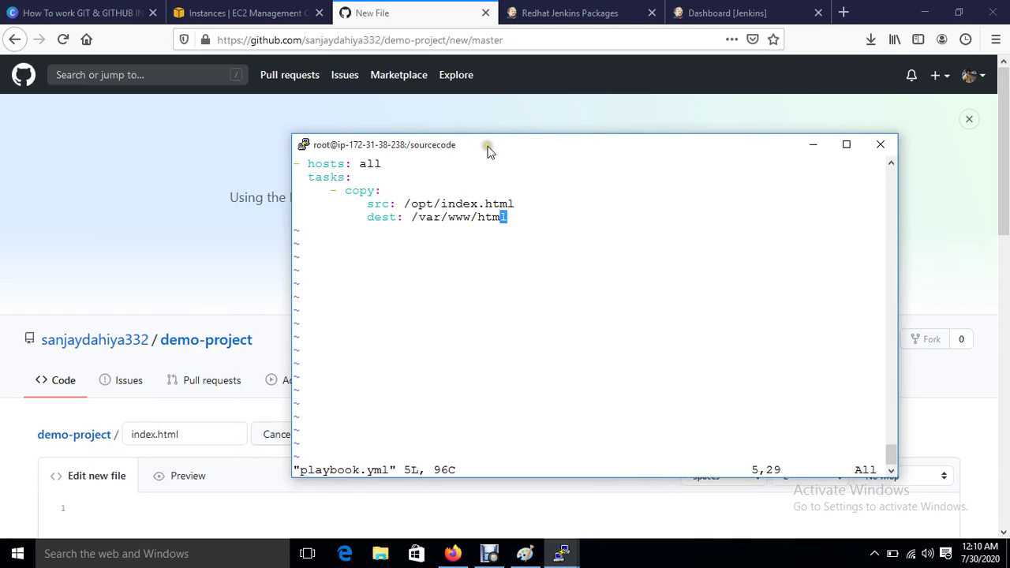
{"action": "left_click_drag", "start_coordinate": [489, 146], "coordinate": [591, 131]}
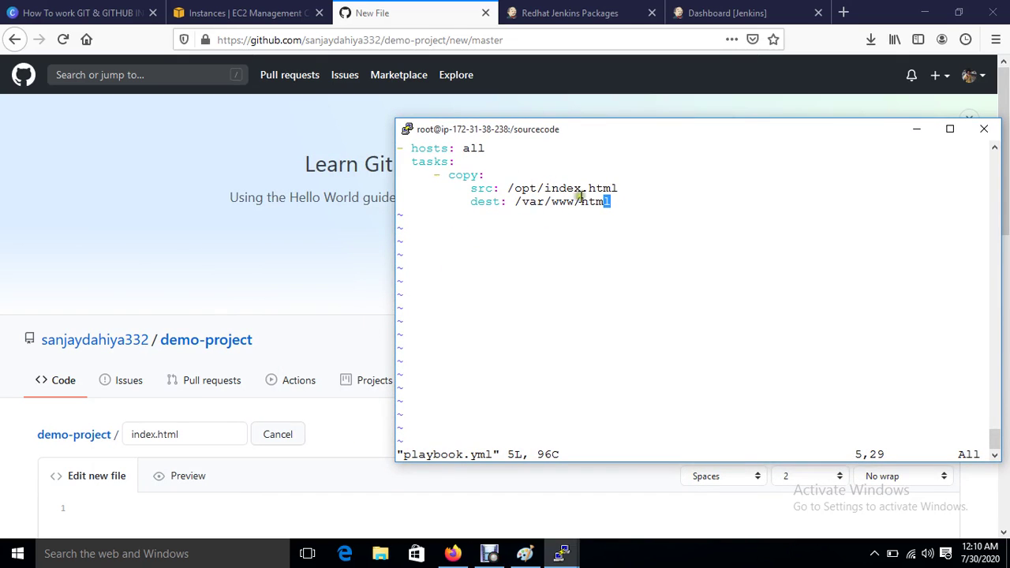
Step: Write 'welcome to india' into the new index.html file and commit it
{"action": "left_click", "coordinate": [247, 271]}
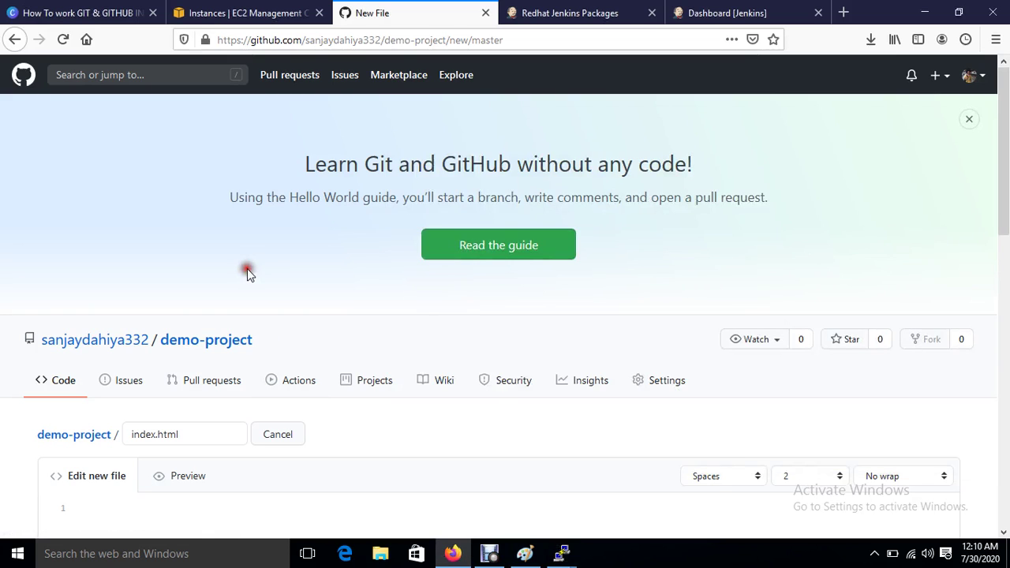
{"action": "scroll", "coordinate": [286, 448], "scroll_direction": "down", "scroll_amount": 3}
{"action": "left_click", "coordinate": [139, 309]}
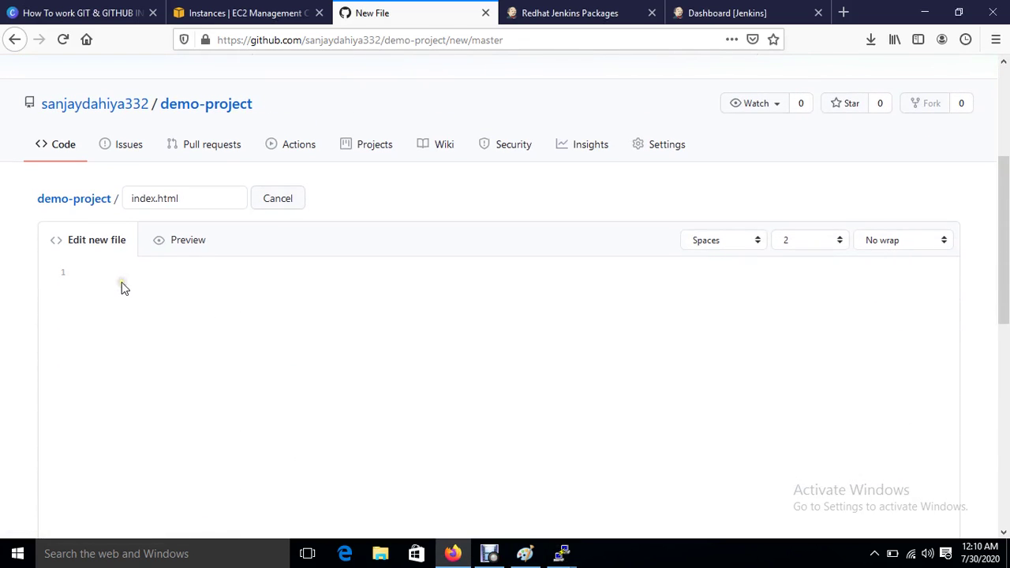
{"action": "left_click", "coordinate": [122, 287]}
{"action": "type", "text": "welcome to india"}
{"action": "scroll", "coordinate": [122, 289], "scroll_direction": "down", "scroll_amount": 8}
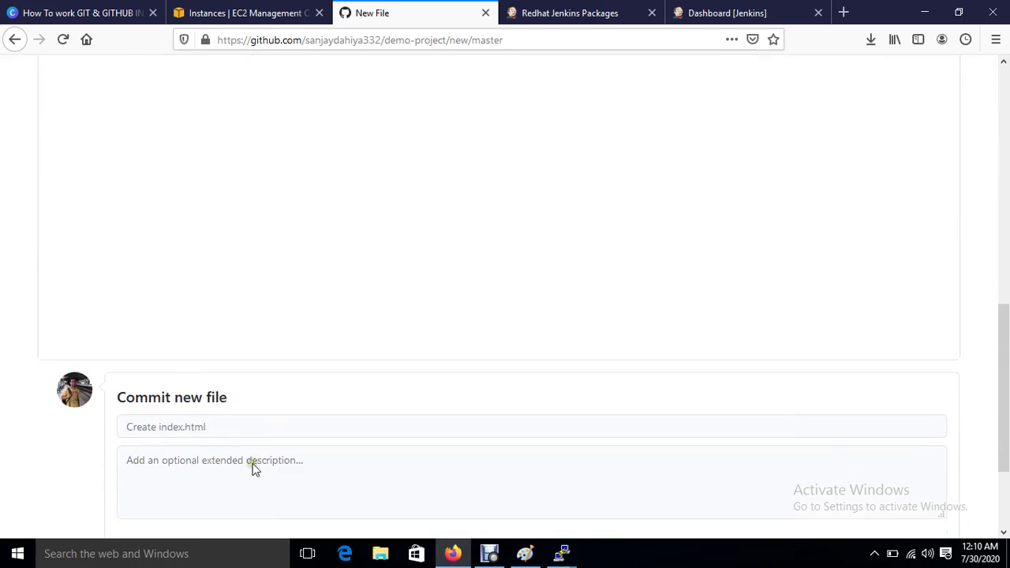
{"action": "left_click", "coordinate": [156, 416]}
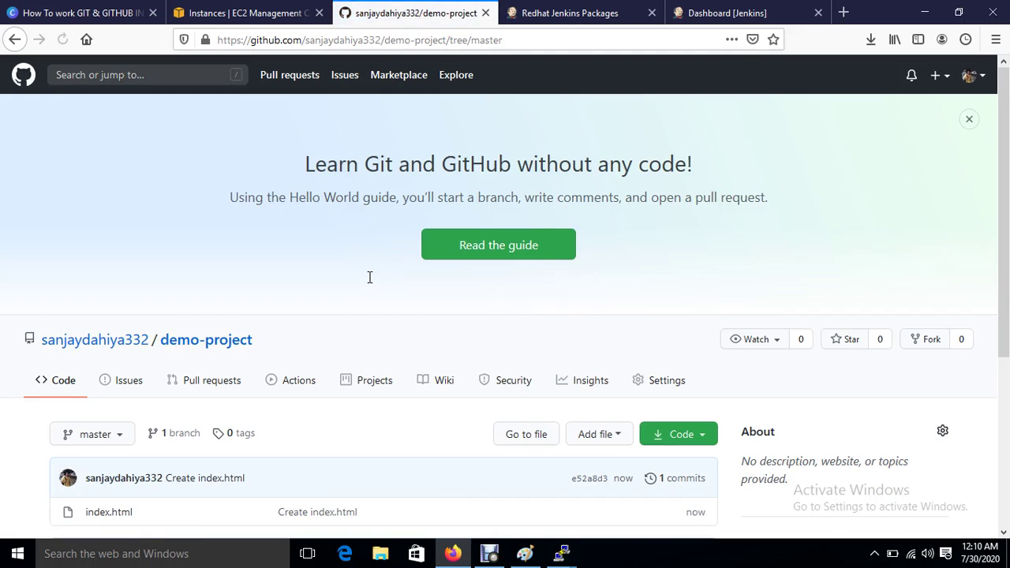
{"action": "scroll", "coordinate": [369, 277], "scroll_direction": "down", "scroll_amount": 3}
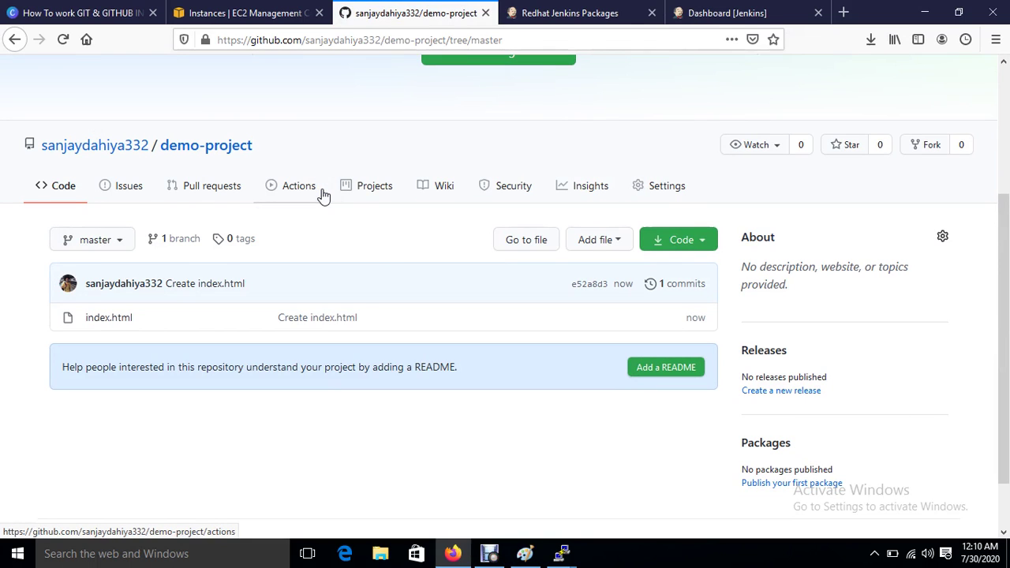
{"action": "left_click", "coordinate": [740, 12]}
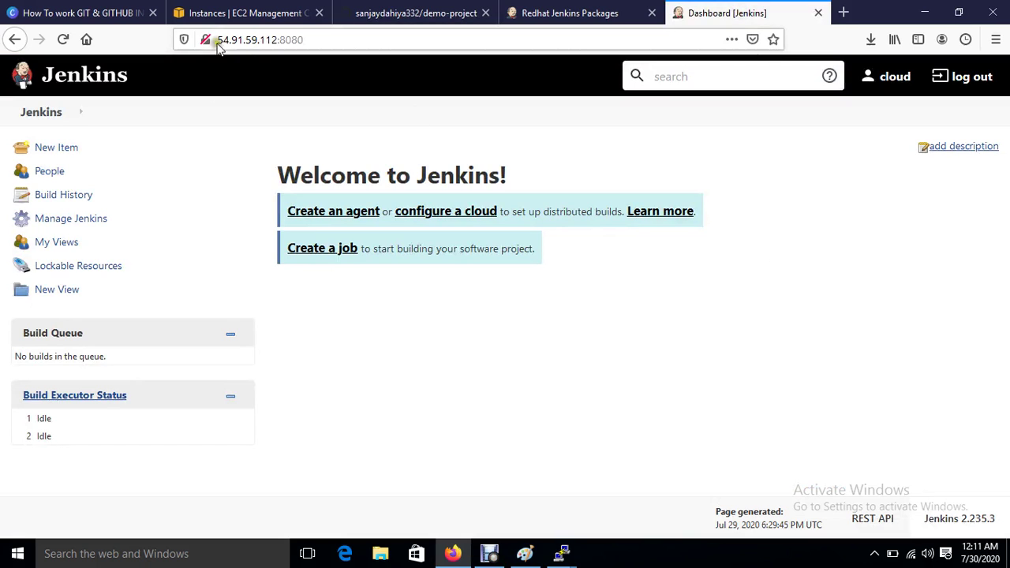
{"action": "left_click_drag", "start_coordinate": [219, 40], "coordinate": [322, 38]}
{"action": "key", "text": "ctrl+c"}
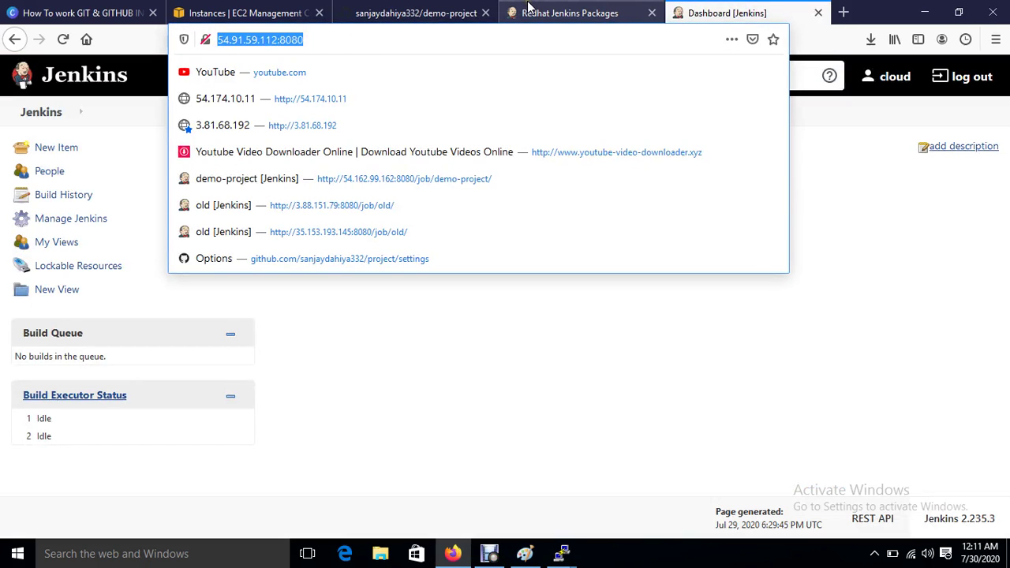
{"action": "left_click", "coordinate": [396, 13]}
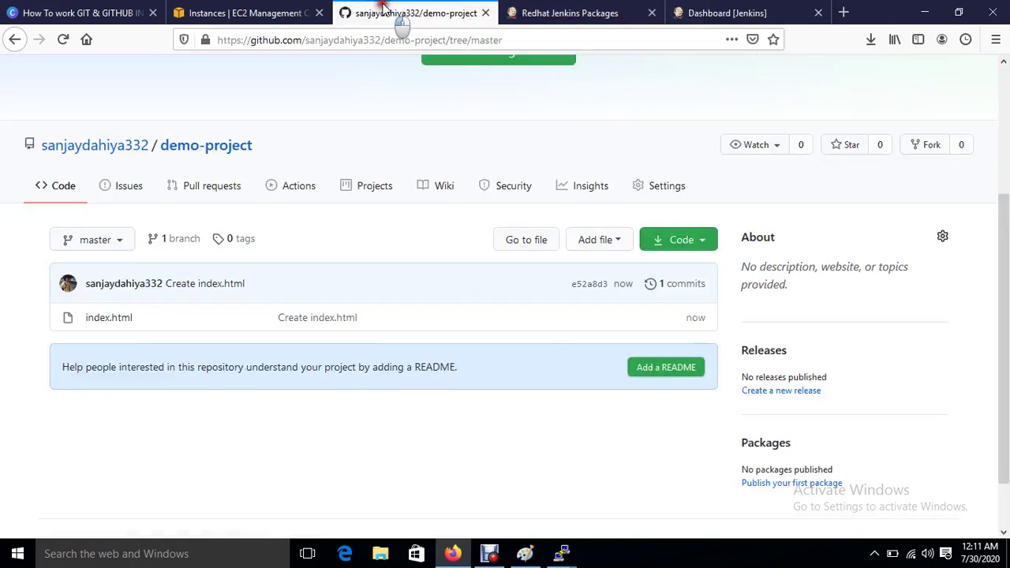
Step: Open the demo-project repository's Webhooks settings and start adding a new webhook
{"action": "left_click", "coordinate": [657, 183]}
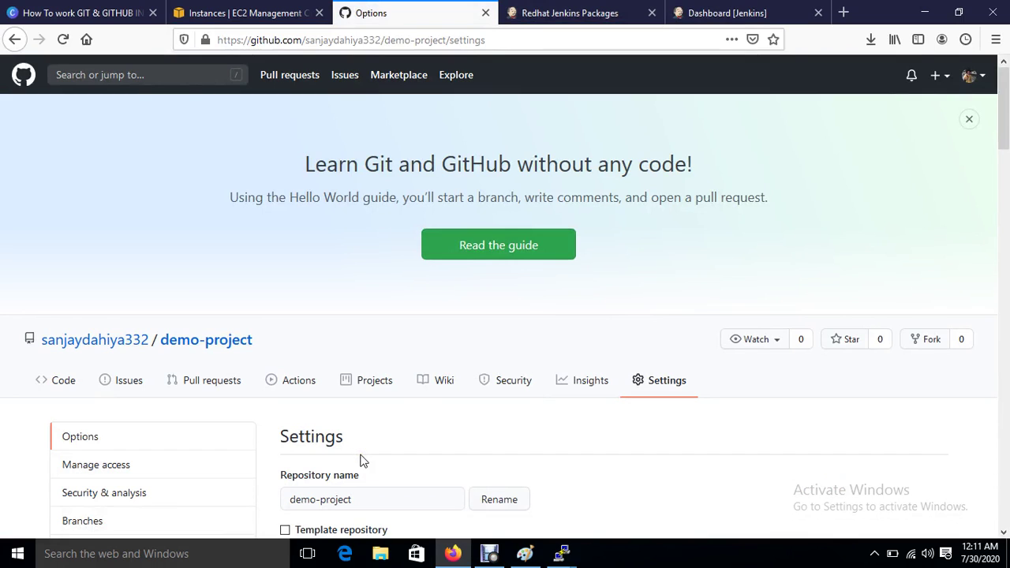
{"action": "scroll", "coordinate": [360, 460], "scroll_direction": "down", "scroll_amount": 5}
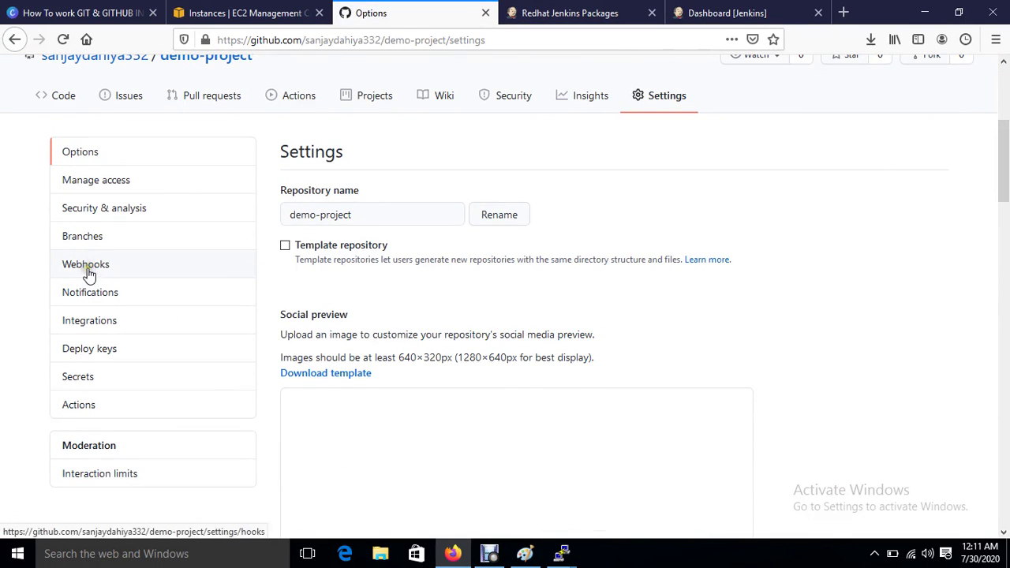
{"action": "left_click", "coordinate": [87, 268]}
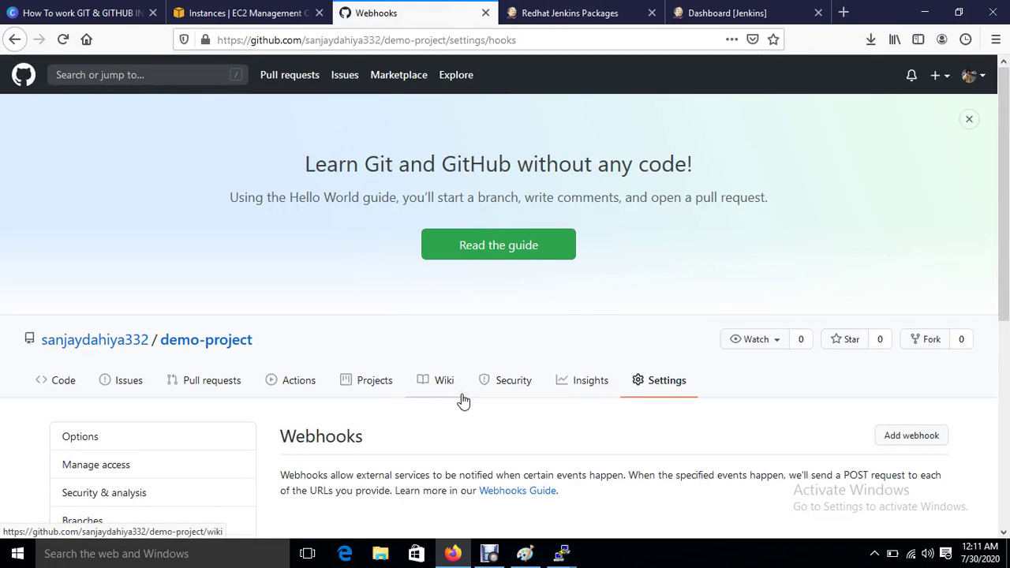
{"action": "scroll", "coordinate": [463, 402], "scroll_direction": "down", "scroll_amount": 5}
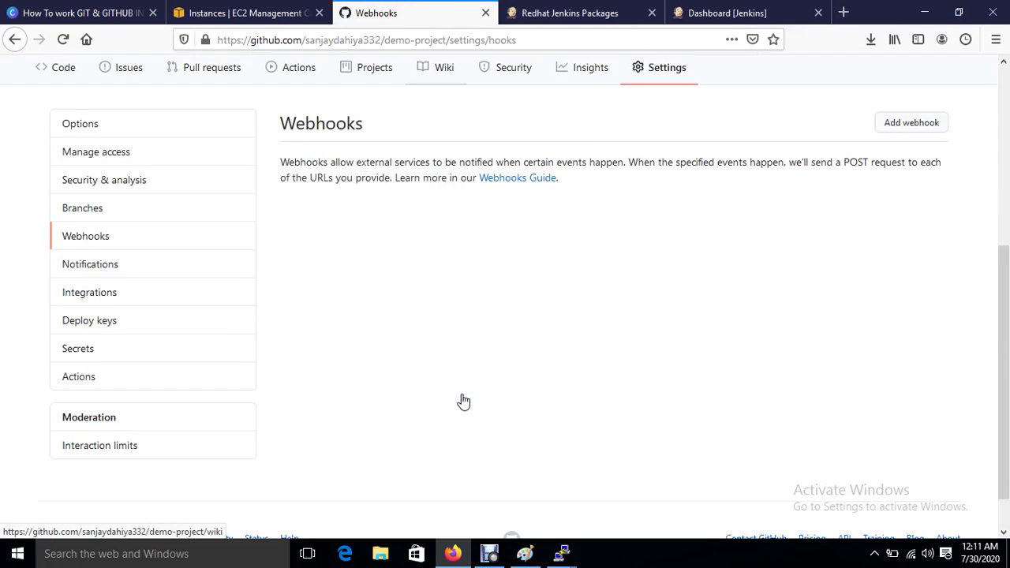
{"action": "left_click", "coordinate": [879, 102]}
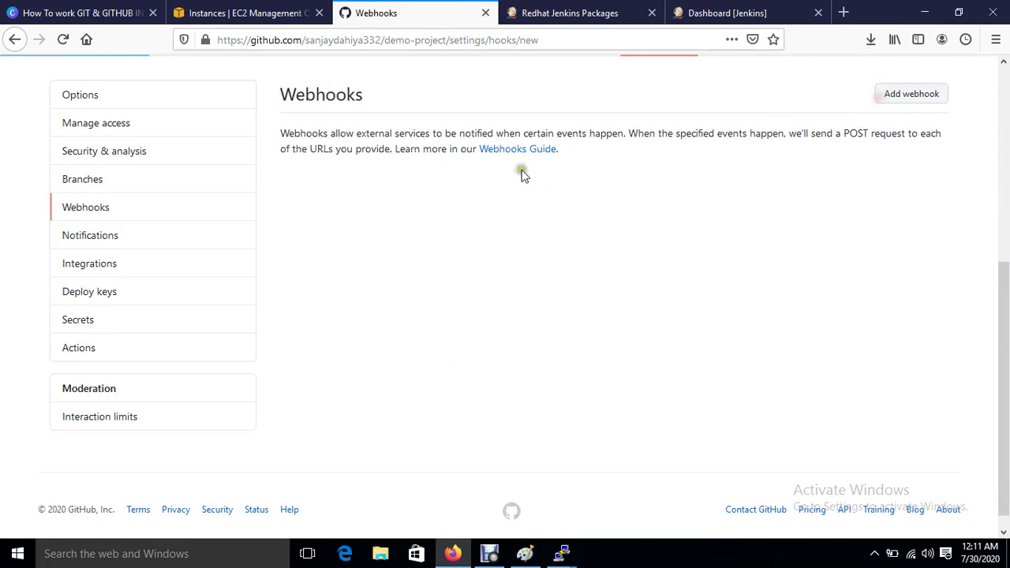
{"action": "scroll", "coordinate": [426, 404], "scroll_direction": "down", "scroll_amount": 3}
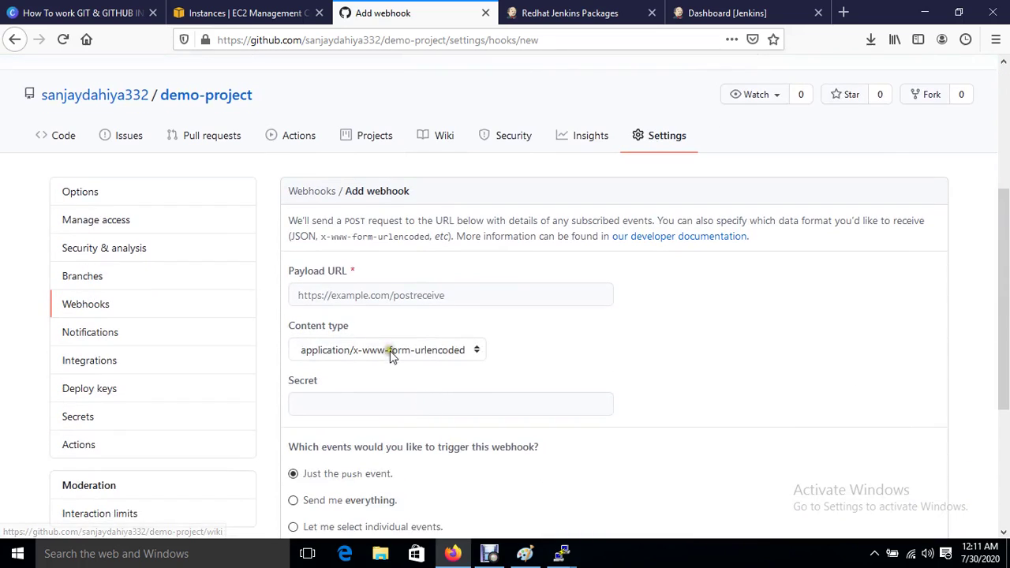
{"action": "left_click", "coordinate": [354, 293]}
{"action": "key", "text": "ctrl+v"}
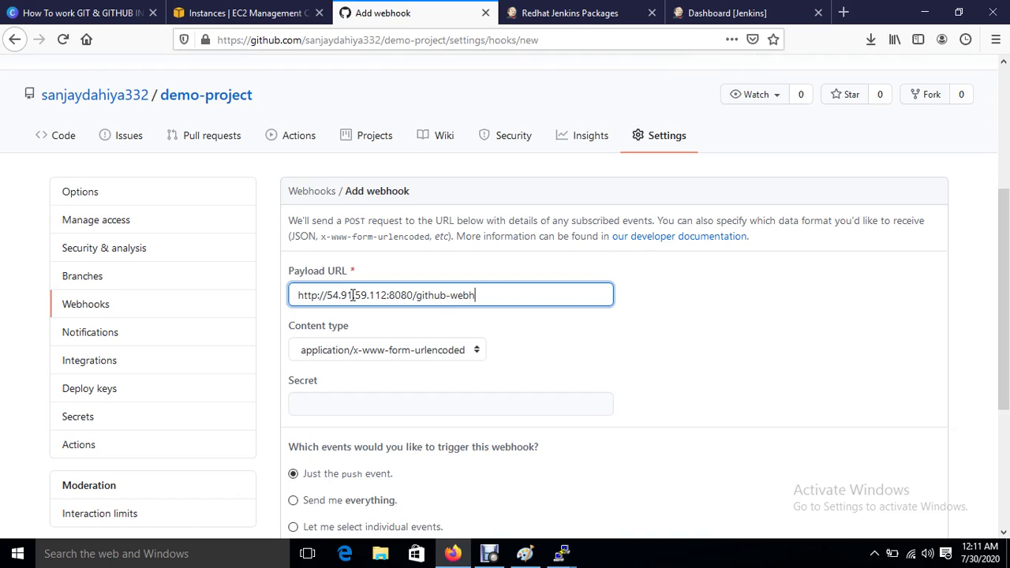
{"action": "left_click", "coordinate": [327, 351]}
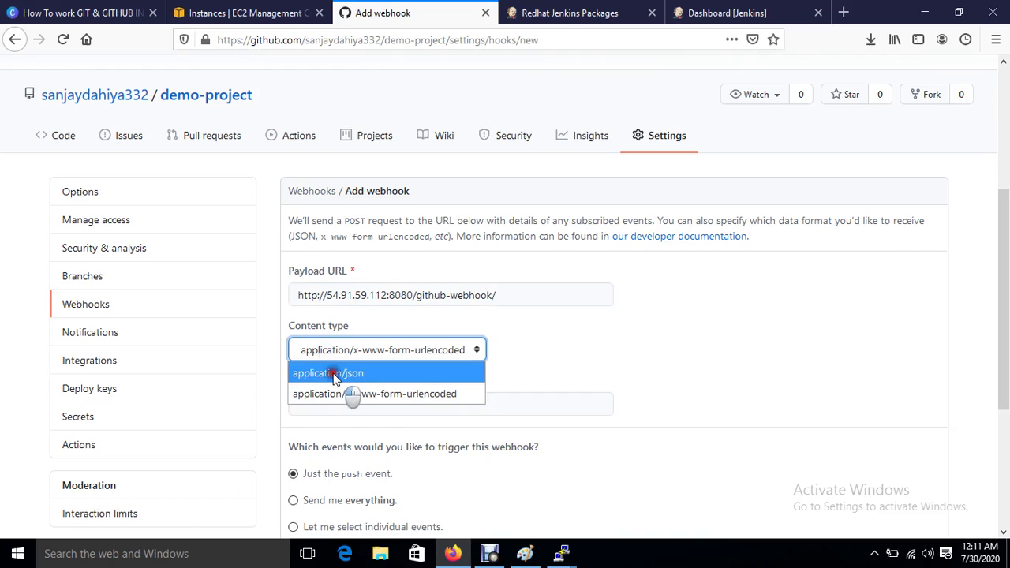
{"action": "left_click", "coordinate": [332, 374]}
{"action": "scroll", "coordinate": [665, 372], "scroll_direction": "down", "scroll_amount": 2}
{"action": "left_click", "coordinate": [417, 308]}
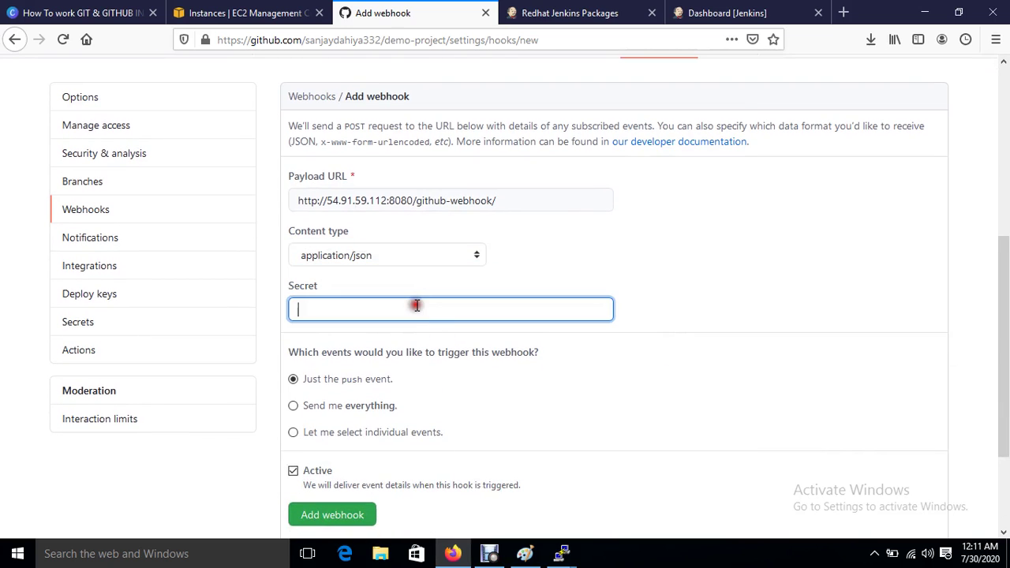
Step: Generate and copy a new API token in the Jenkins user's configuration, then apply and save
{"action": "left_click", "coordinate": [698, 17]}
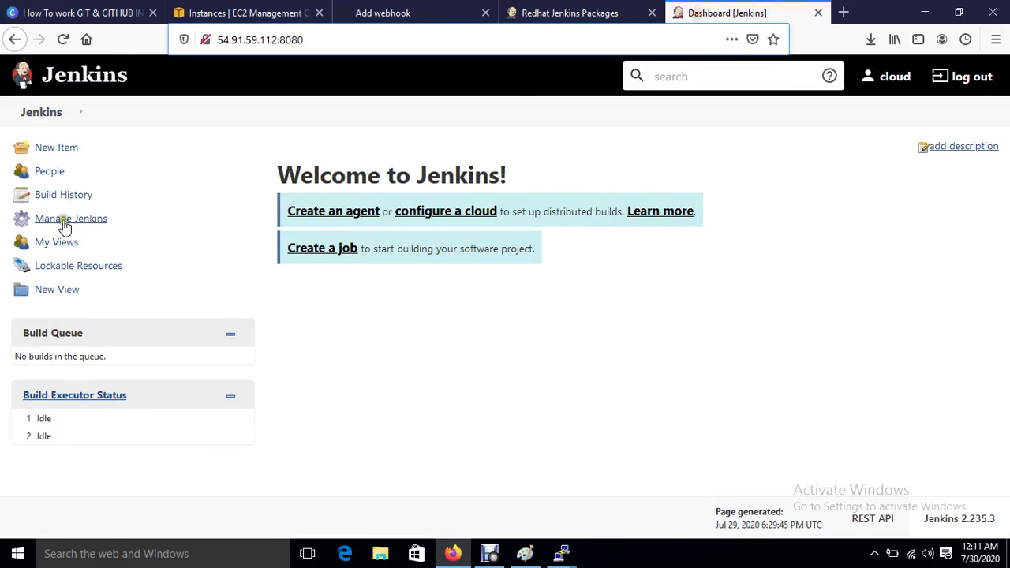
{"action": "left_click", "coordinate": [888, 82]}
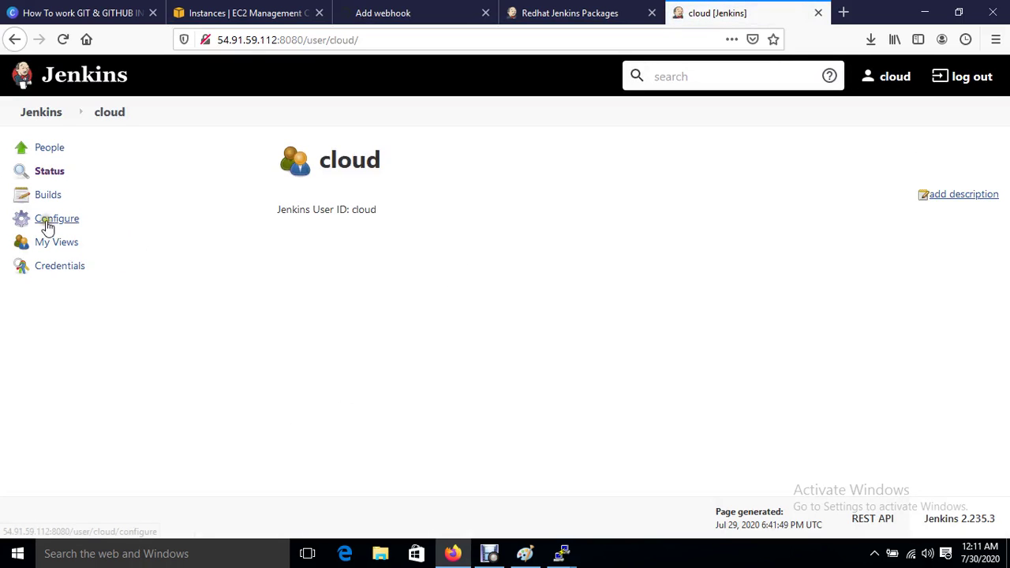
{"action": "left_click", "coordinate": [45, 221]}
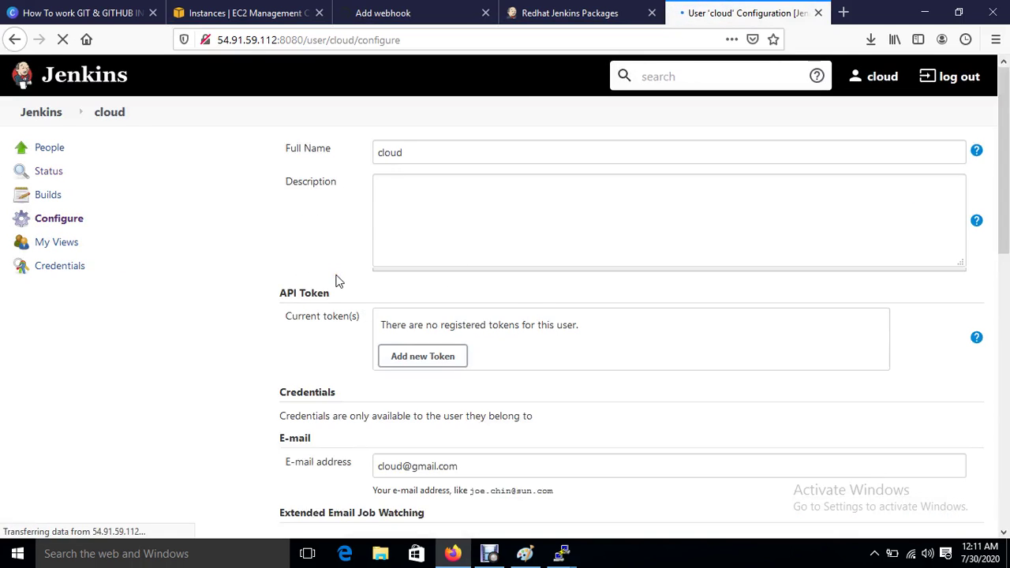
{"action": "left_click", "coordinate": [433, 357]}
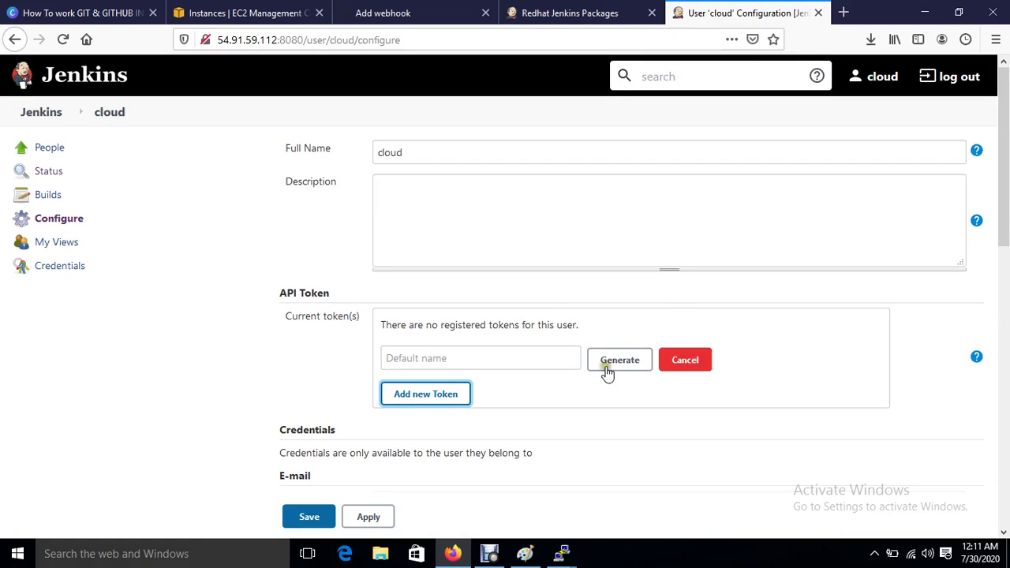
{"action": "left_click", "coordinate": [604, 365]}
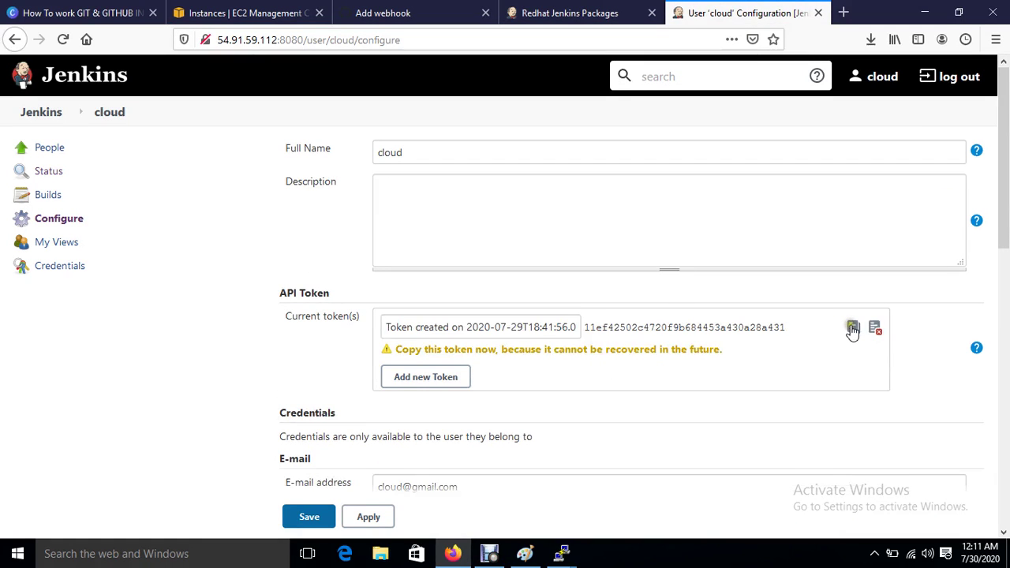
{"action": "left_click", "coordinate": [852, 327]}
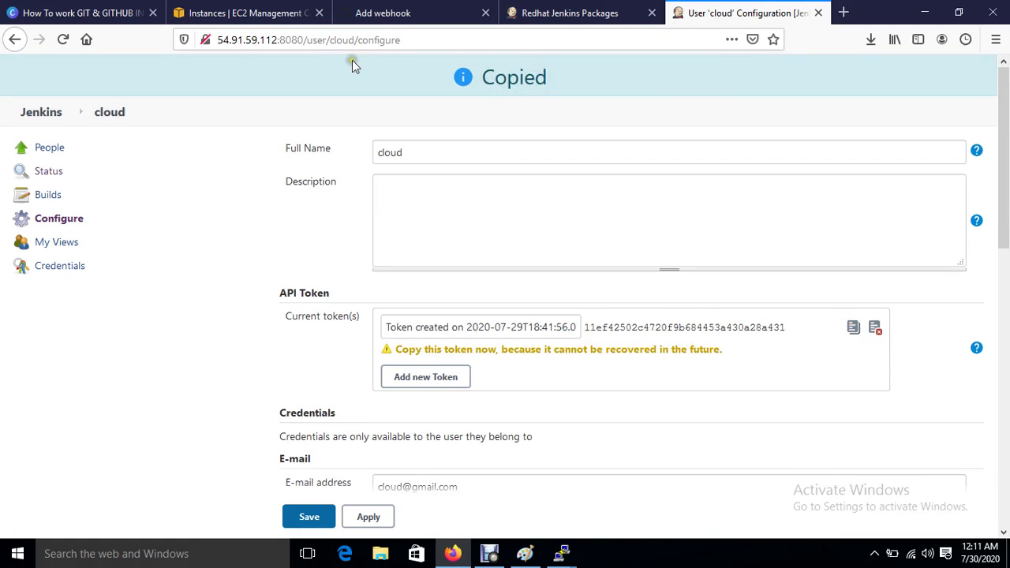
{"action": "left_click", "coordinate": [375, 518]}
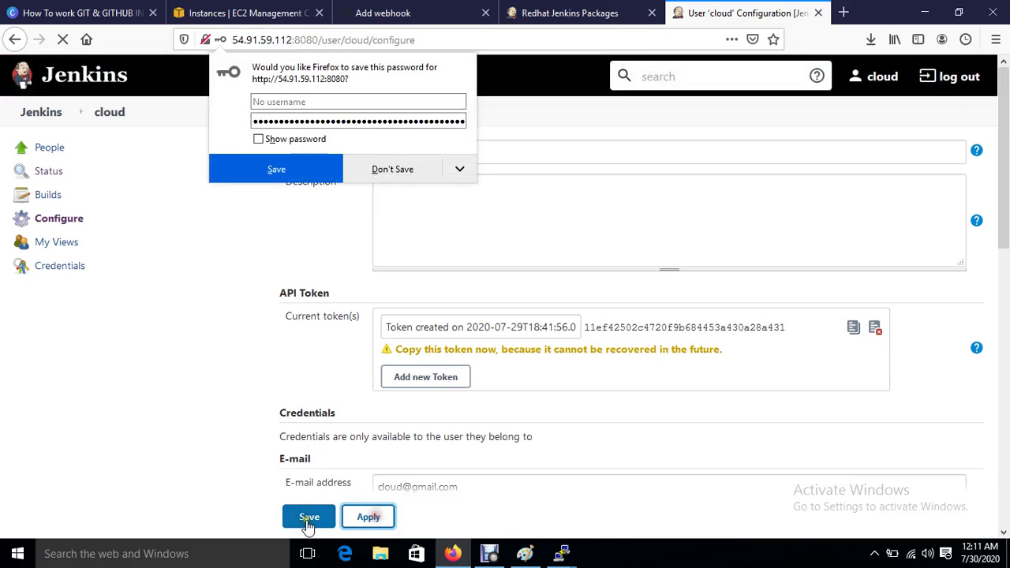
{"action": "left_click", "coordinate": [309, 517]}
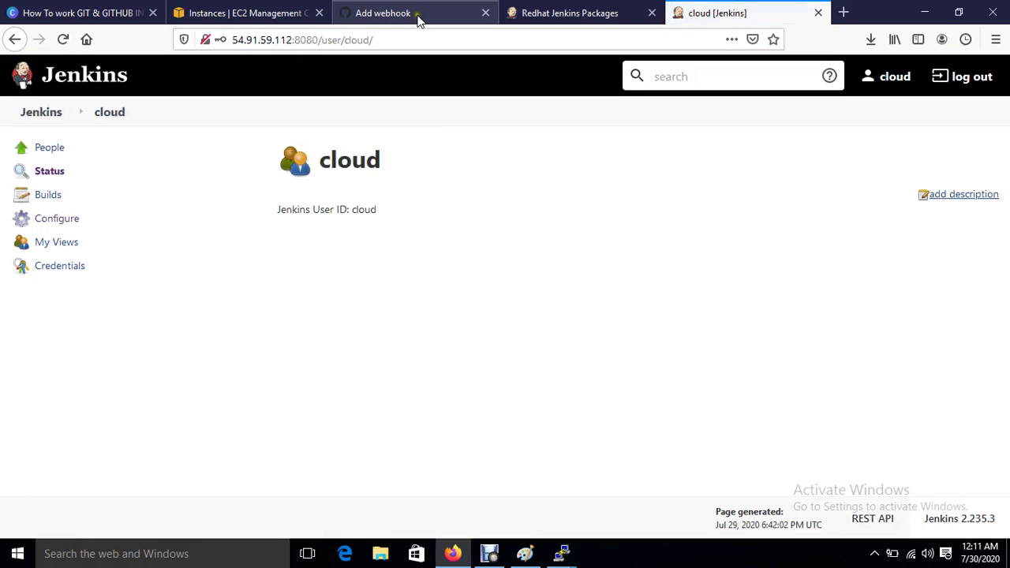
Step: Paste the API token as the webhook secret, add the webhook, and return to demo-project
{"action": "left_click", "coordinate": [380, 12]}
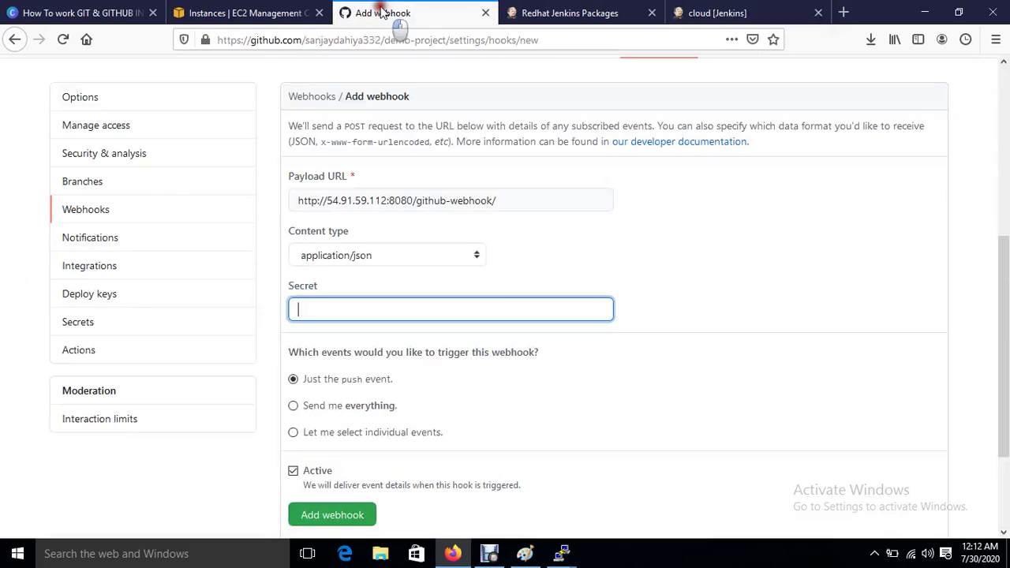
{"action": "key", "text": "ctrl+v"}
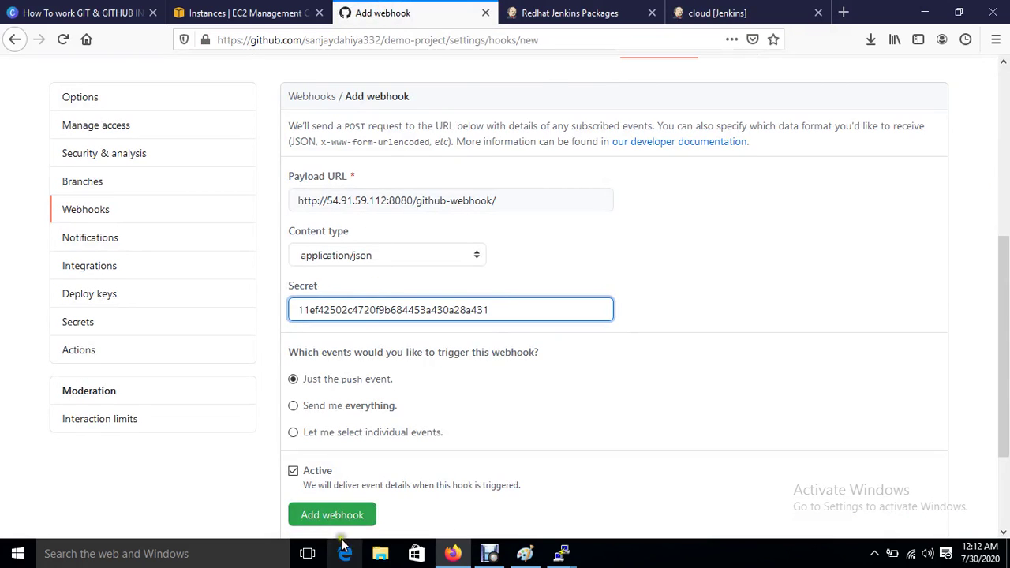
{"action": "left_click", "coordinate": [329, 523]}
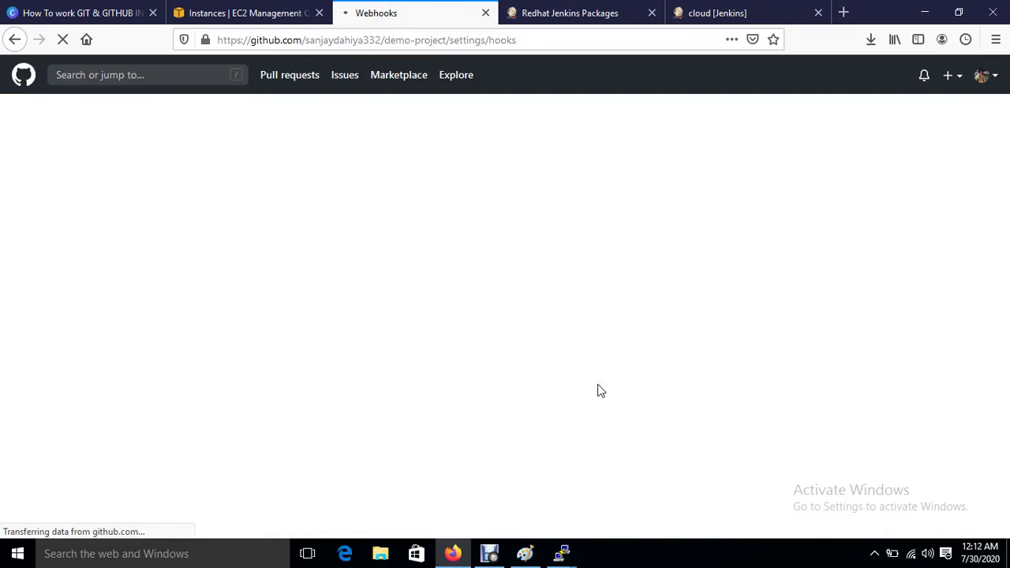
{"action": "scroll", "coordinate": [428, 451], "scroll_direction": "down", "scroll_amount": 4}
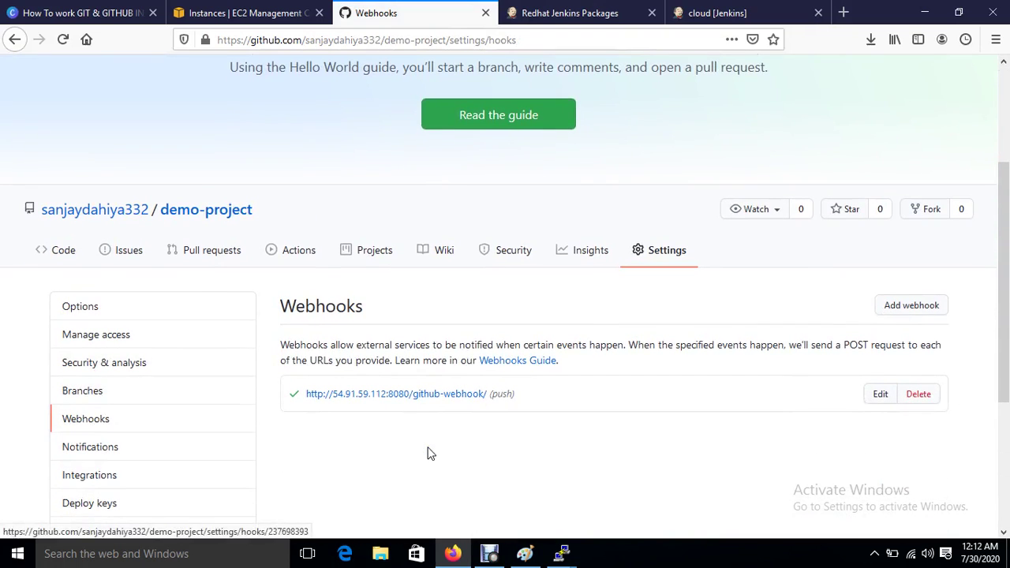
{"action": "left_click", "coordinate": [215, 215]}
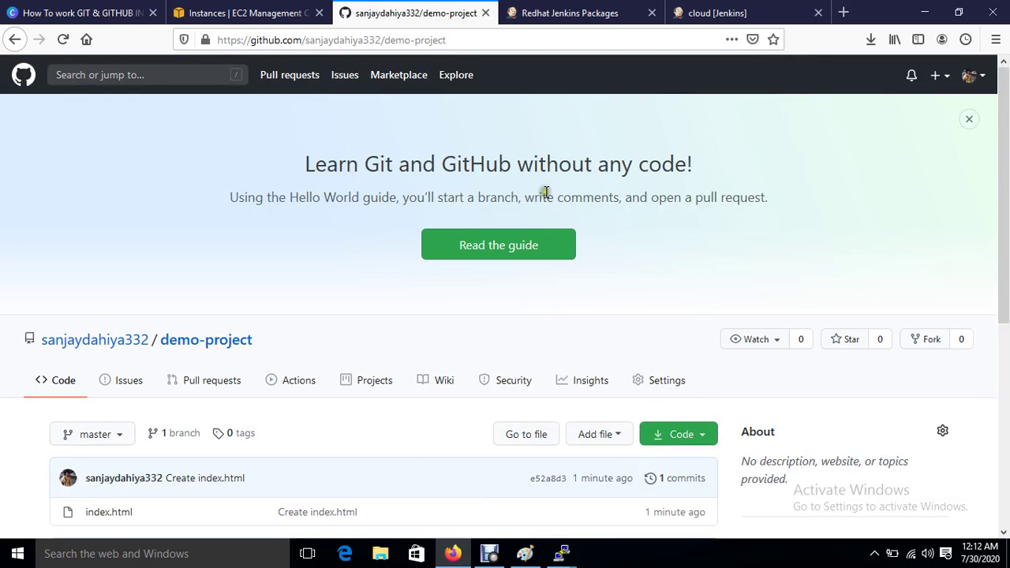
Step: Switch to Jenkins and go from the user's profile page back to the dashboard
{"action": "left_click", "coordinate": [717, 12]}
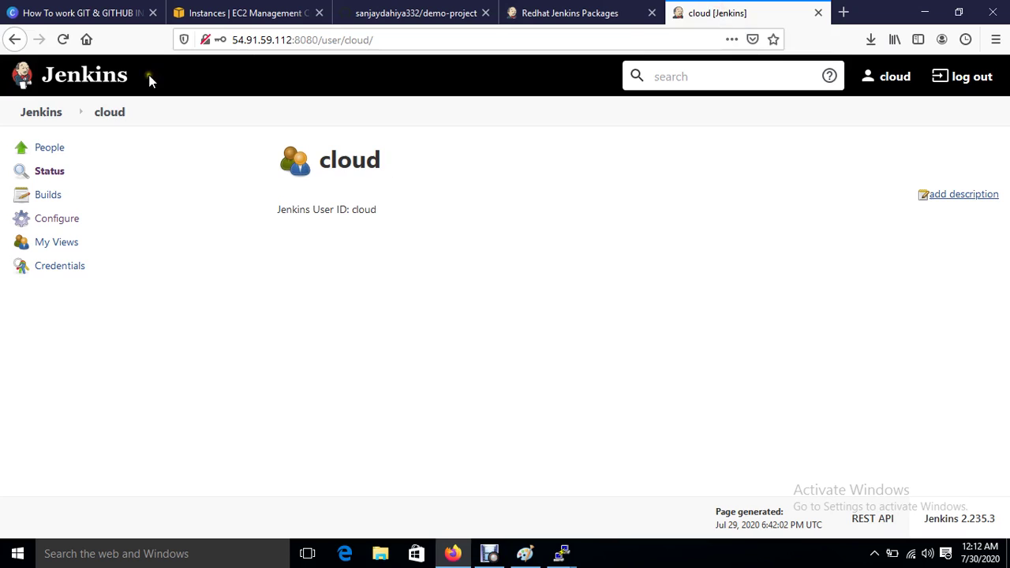
{"action": "left_click", "coordinate": [108, 113]}
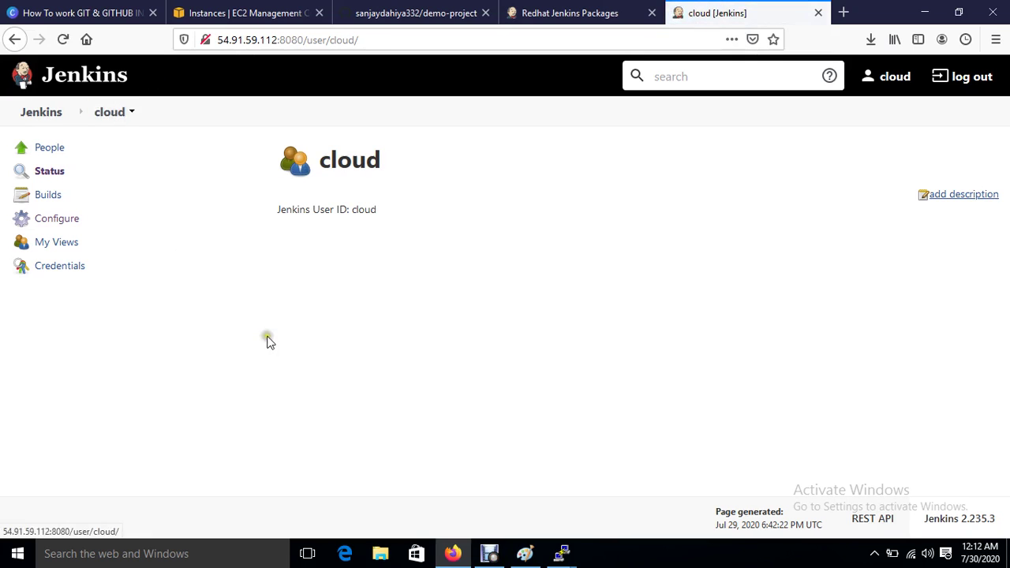
{"action": "left_click", "coordinate": [49, 114]}
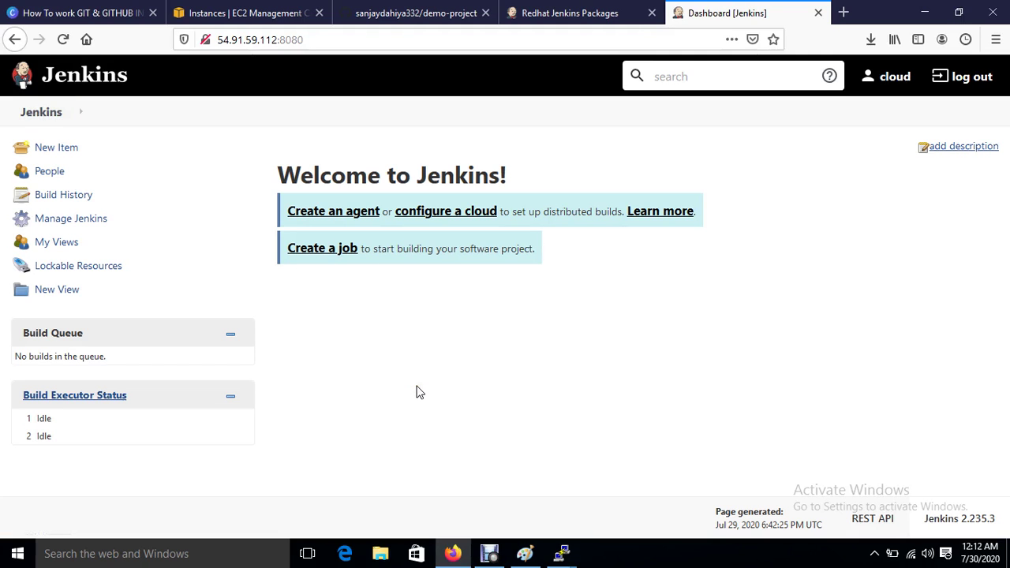
{"action": "mouse_move", "coordinate": [562, 553]}
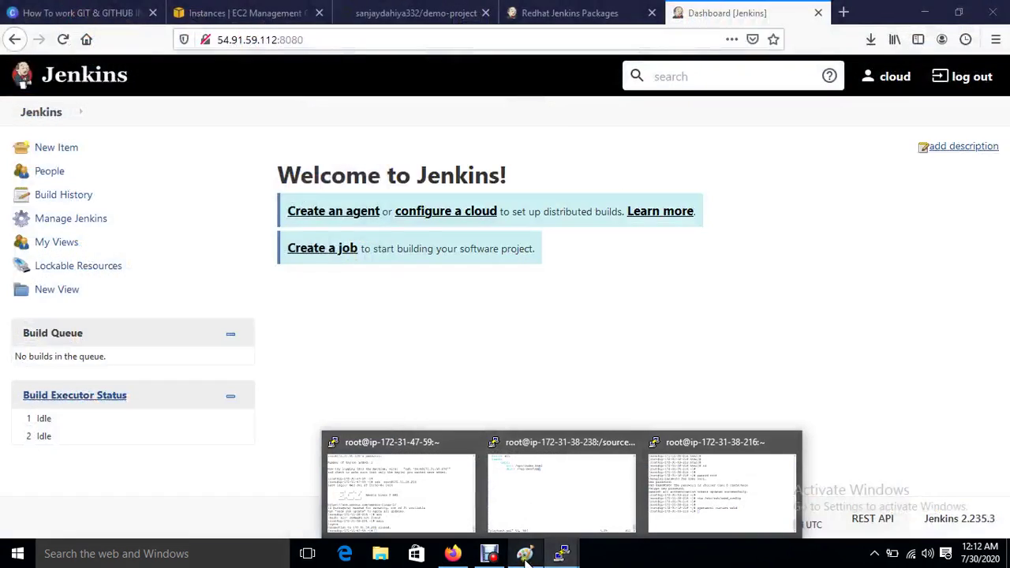
{"action": "left_click", "coordinate": [525, 553]}
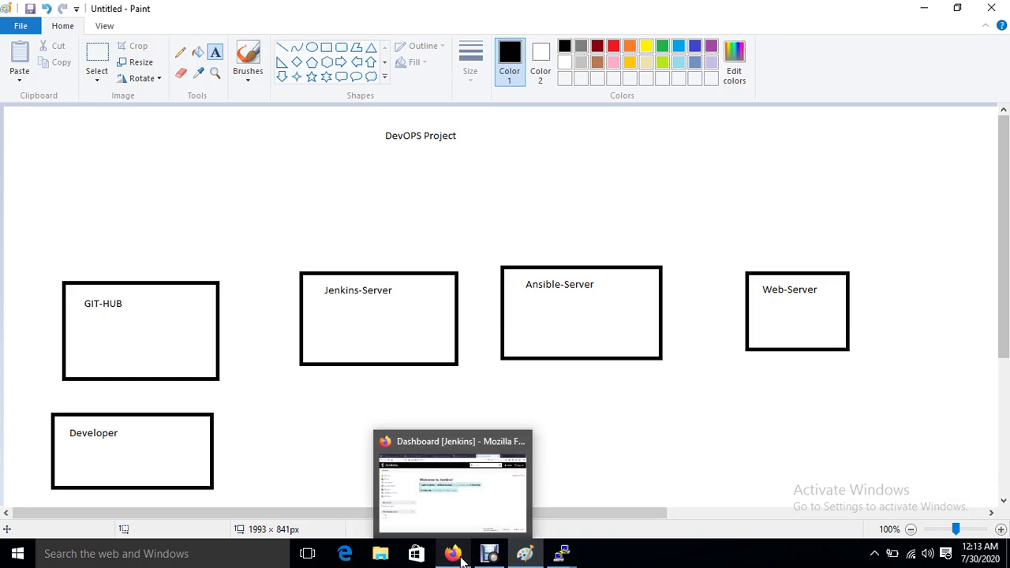
{"action": "left_click", "coordinate": [450, 505]}
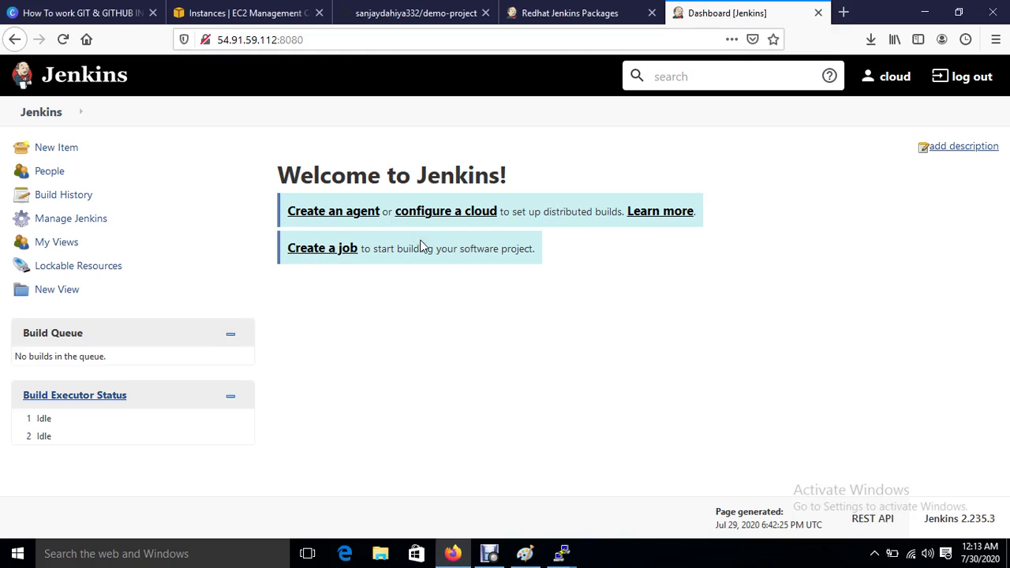
Step: Install Publish Over SSH from Manage Plugins' Available list, restarting Jenkins when installation completes
{"action": "left_click", "coordinate": [76, 220]}
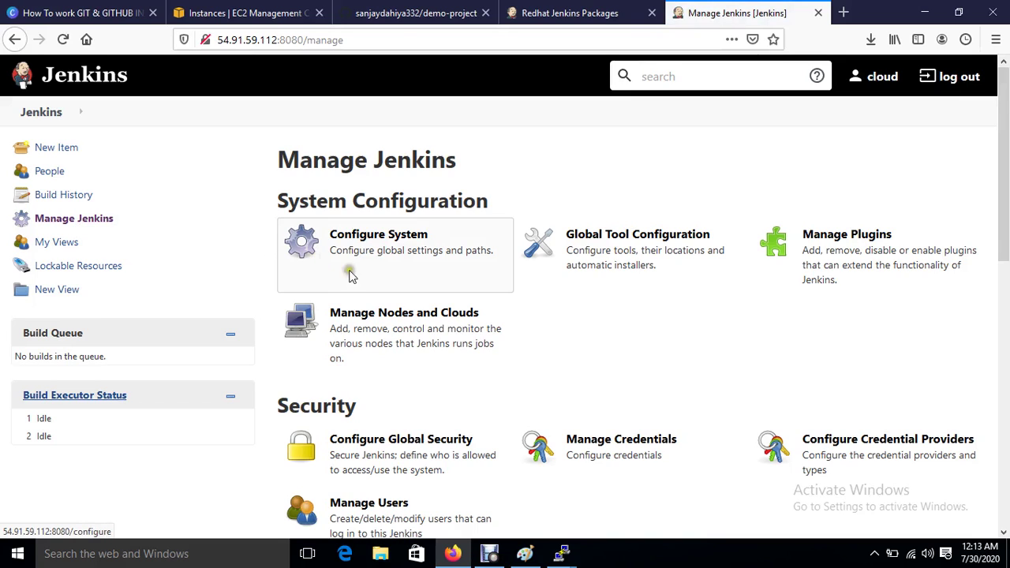
{"action": "left_click", "coordinate": [841, 270]}
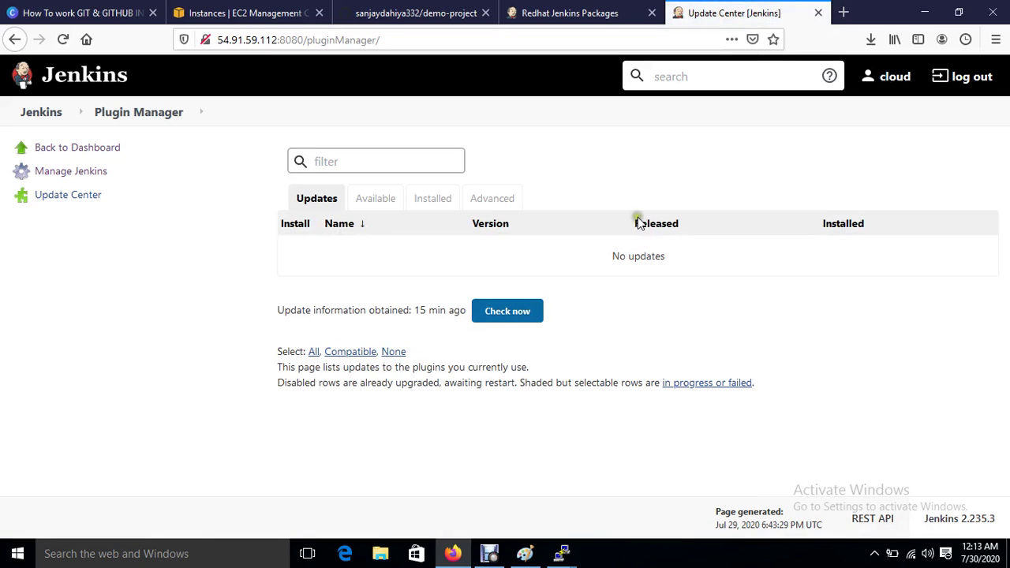
{"action": "left_click", "coordinate": [385, 203]}
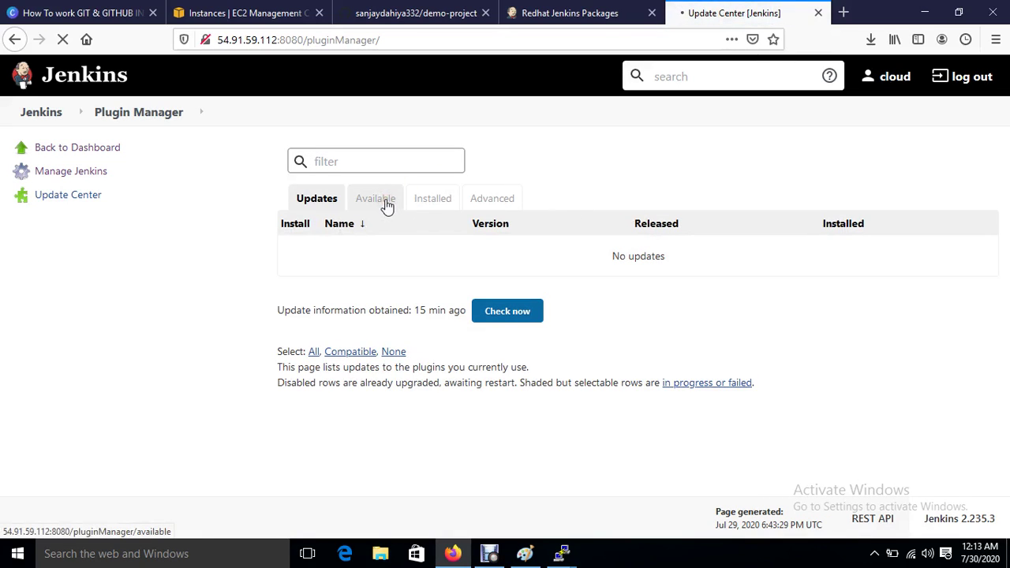
{"action": "left_click", "coordinate": [385, 163]}
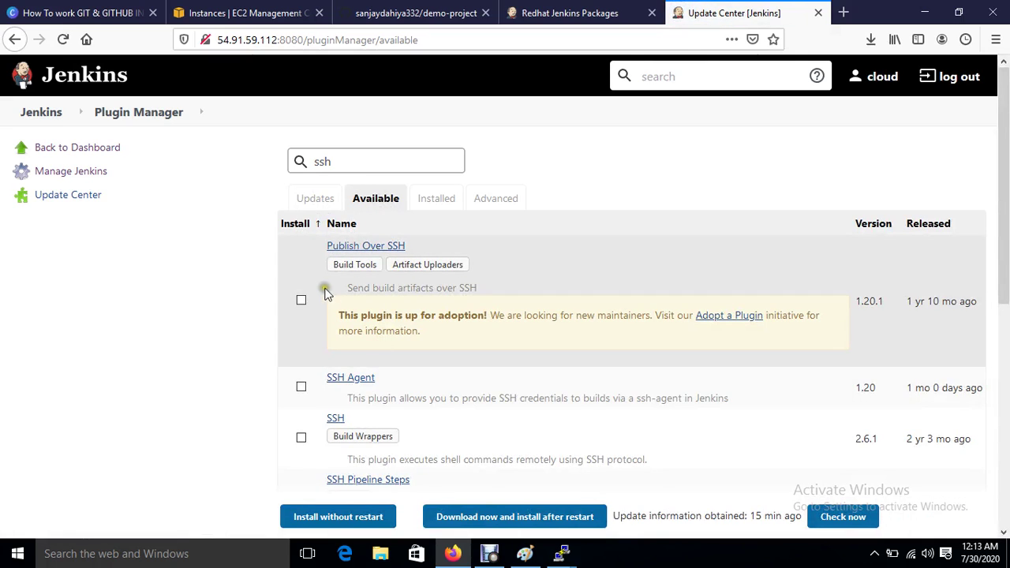
{"action": "left_click", "coordinate": [302, 301]}
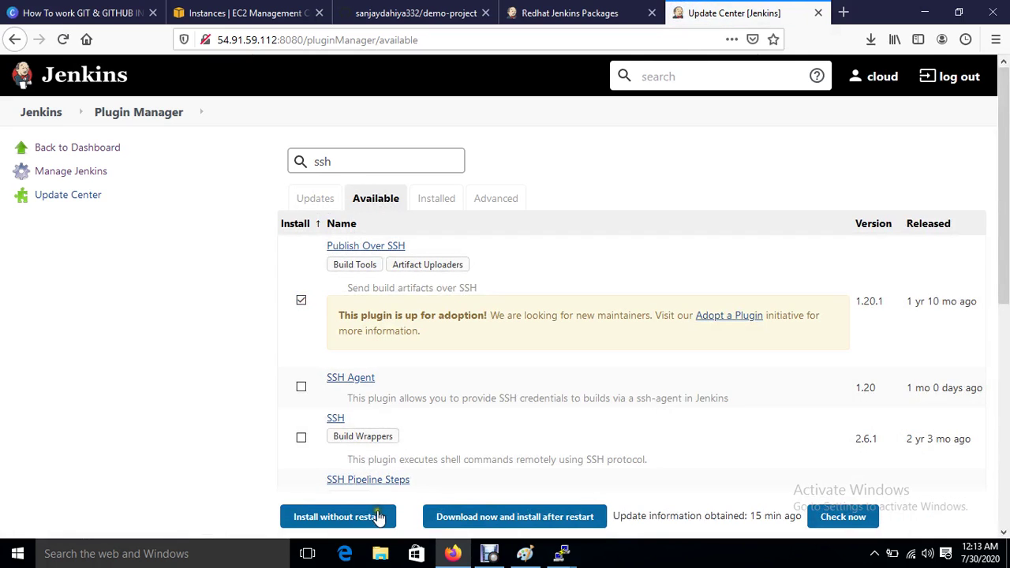
{"action": "left_click", "coordinate": [379, 516]}
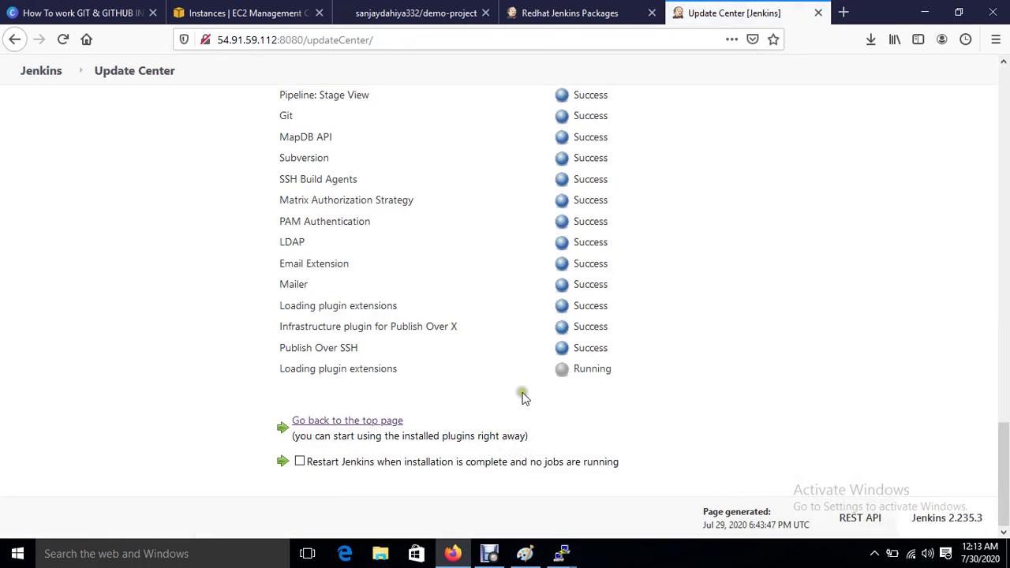
{"action": "left_click", "coordinate": [299, 461]}
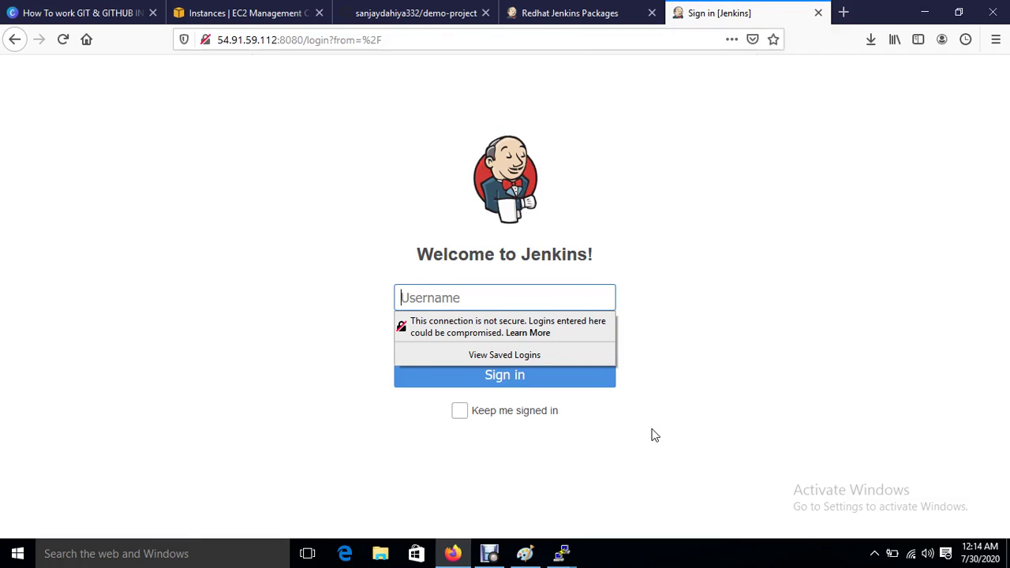
Step: Sign in with the admin username and password, declining Firefox's offer to save the login
{"action": "type", "text": "cloud"}
{"action": "key", "text": "Tab"}
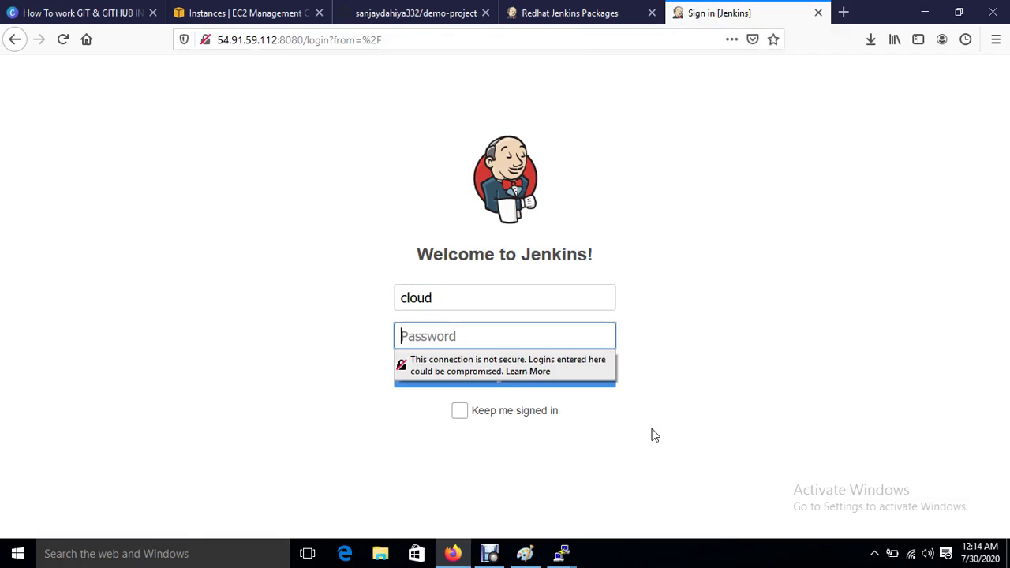
{"action": "type", "text": "*****"}
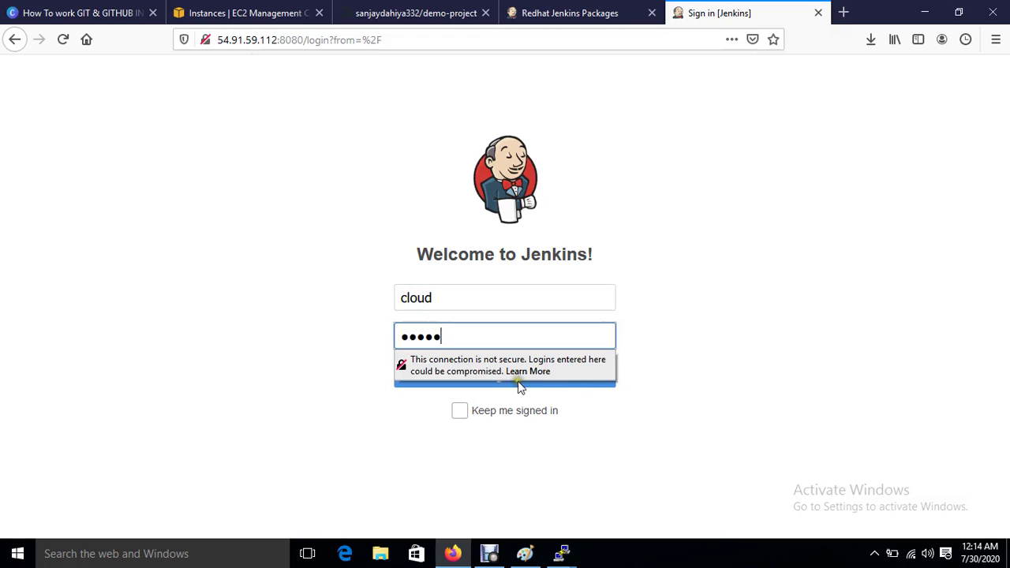
{"action": "left_click", "coordinate": [519, 389]}
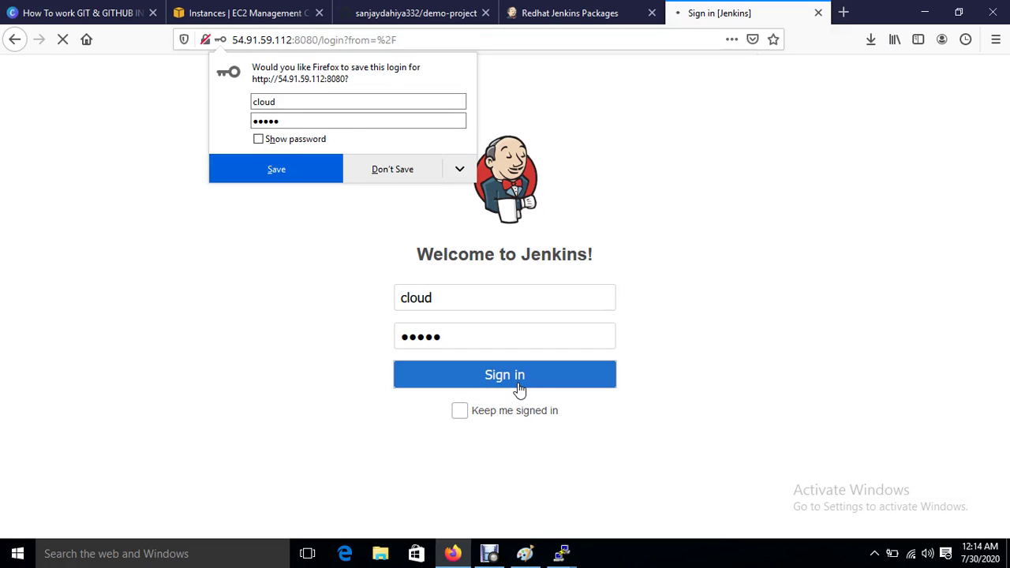
{"action": "left_click", "coordinate": [406, 176]}
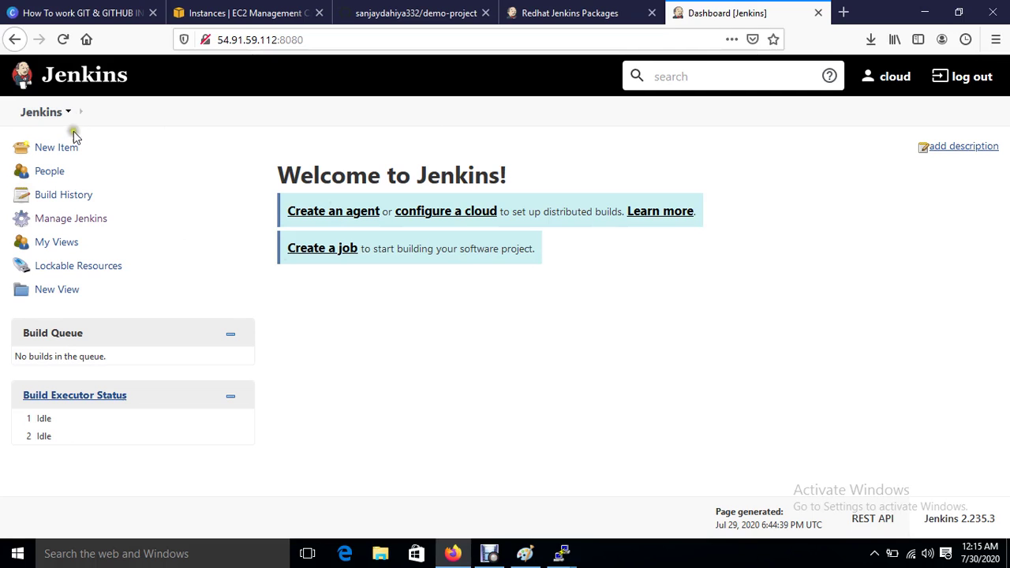
Step: Create a New Item named demo-project of type Freestyle project
{"action": "left_click", "coordinate": [53, 152]}
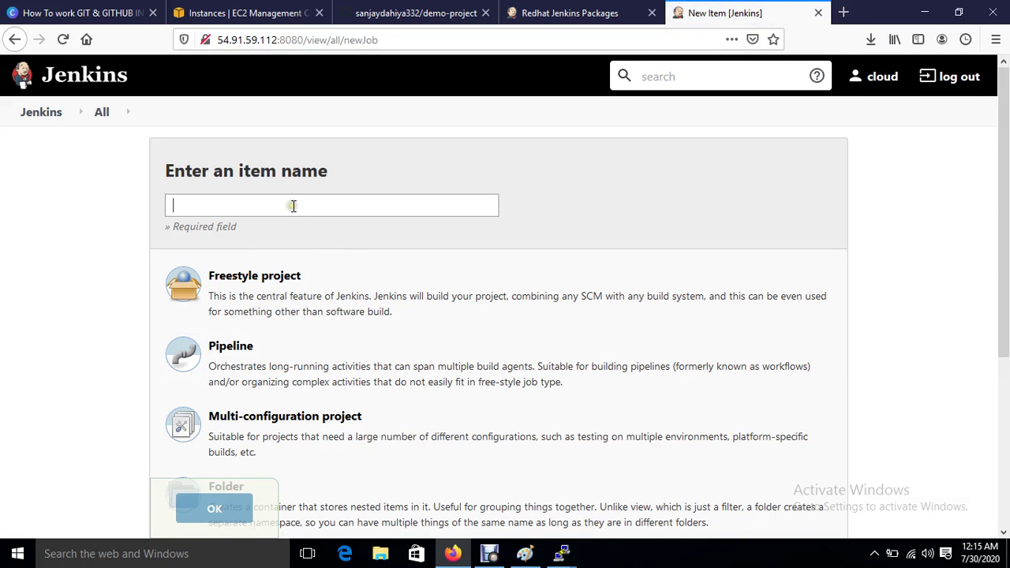
{"action": "left_click", "coordinate": [292, 206]}
{"action": "type", "text": "dem"}
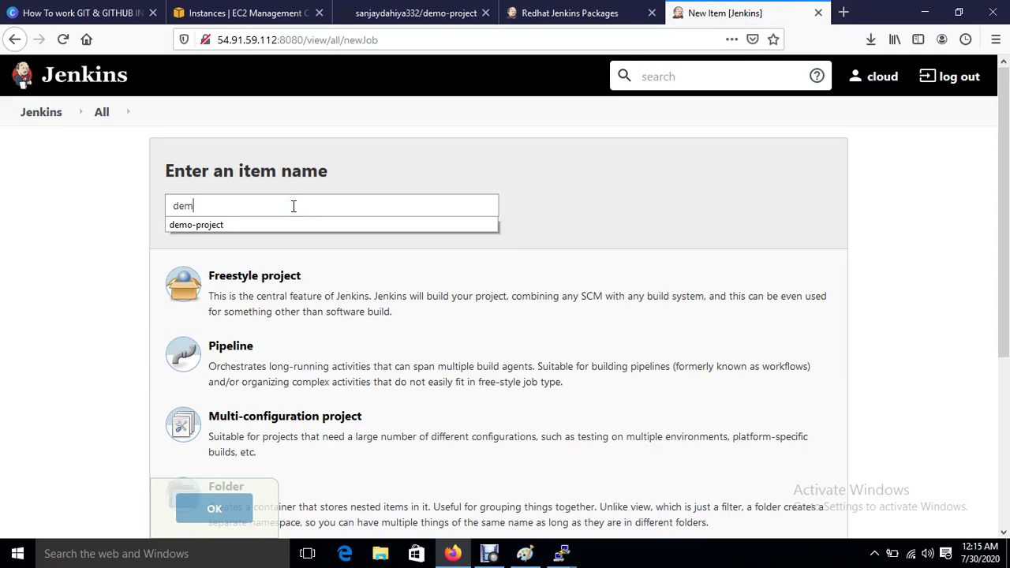
{"action": "type", "text": "o-project"}
{"action": "left_click", "coordinate": [613, 214]}
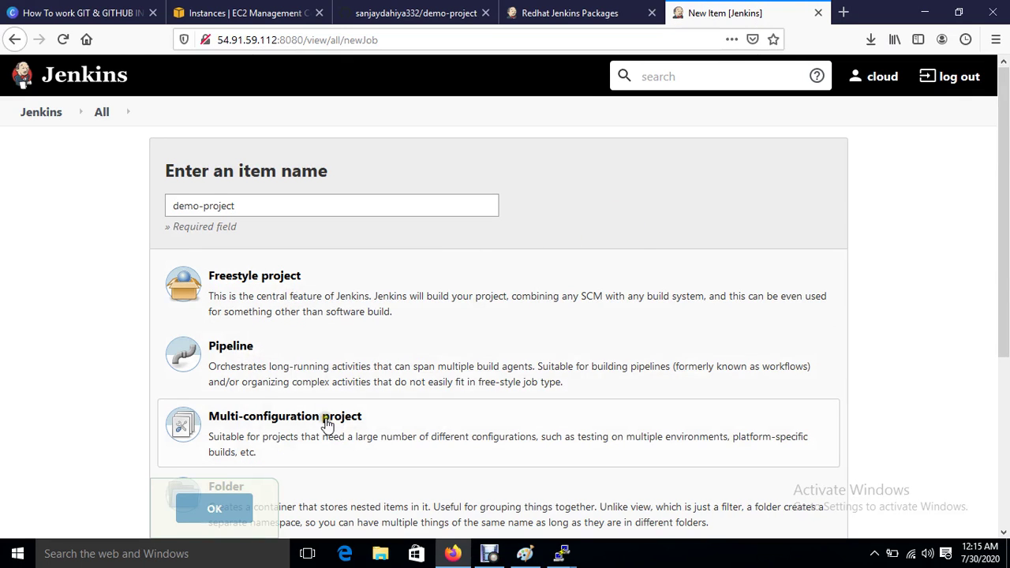
{"action": "left_click", "coordinate": [260, 281]}
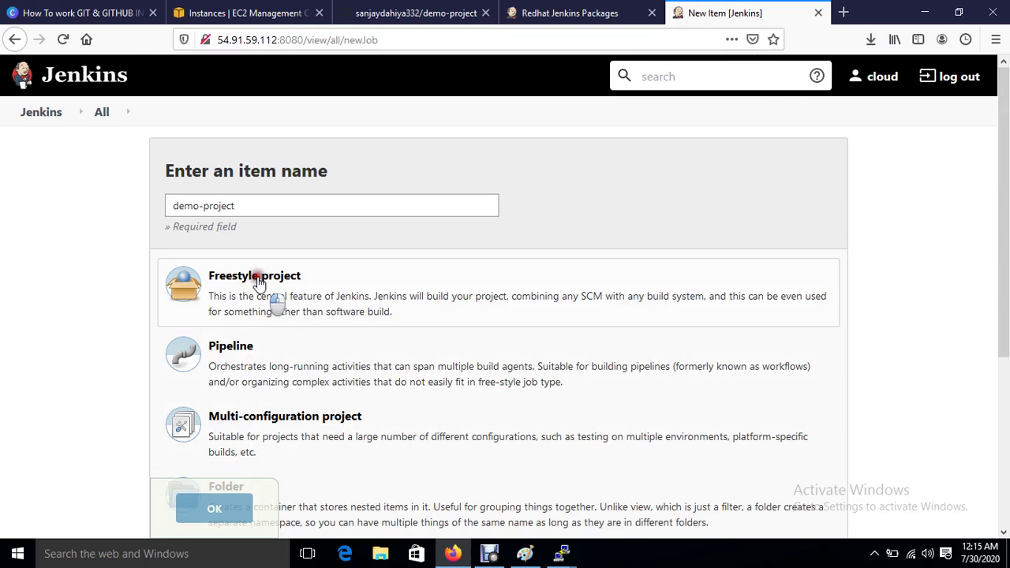
{"action": "left_click", "coordinate": [219, 510]}
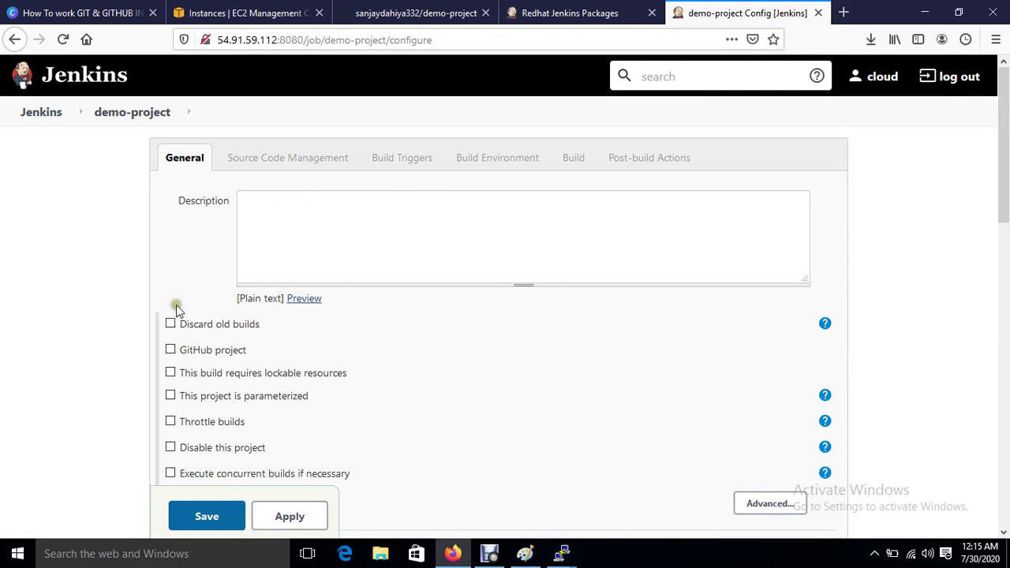
Step: Choose Git for source code management and paste GitHub demo-project's HTTPS clone URL as Repository URL
{"action": "scroll", "coordinate": [357, 400], "scroll_direction": "down", "scroll_amount": 2}
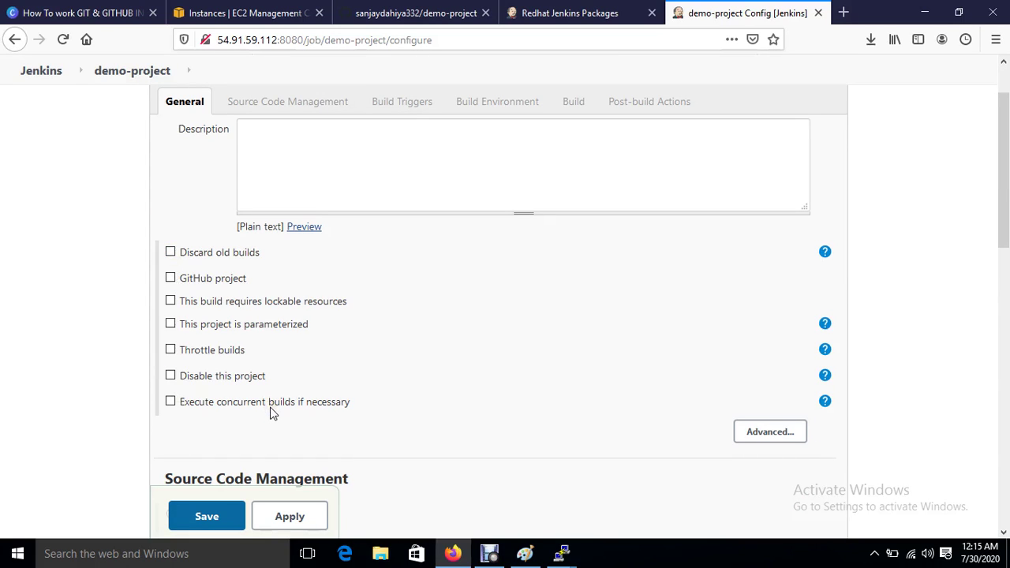
{"action": "scroll", "coordinate": [426, 384], "scroll_direction": "down", "scroll_amount": 5}
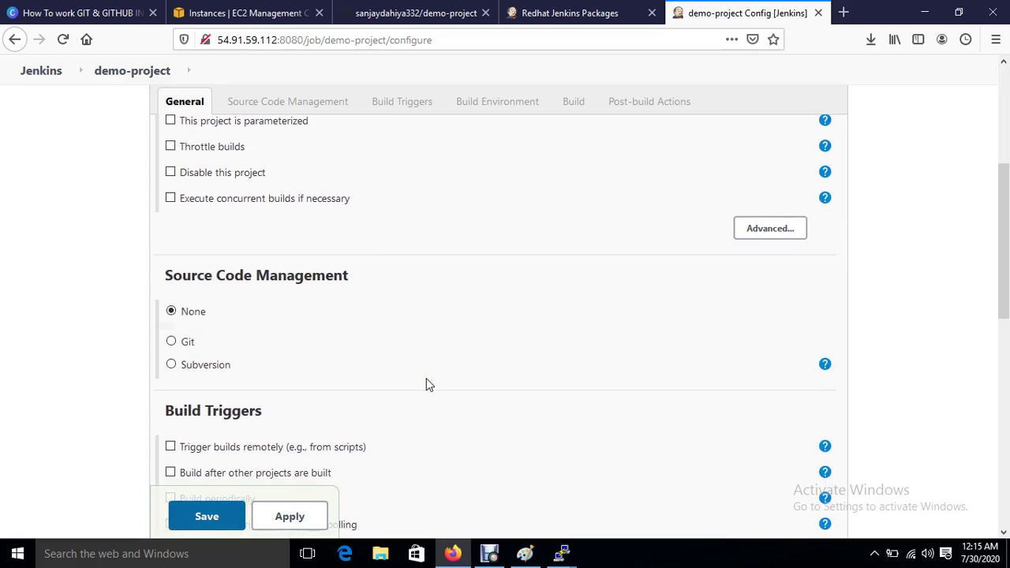
{"action": "left_click", "coordinate": [171, 342]}
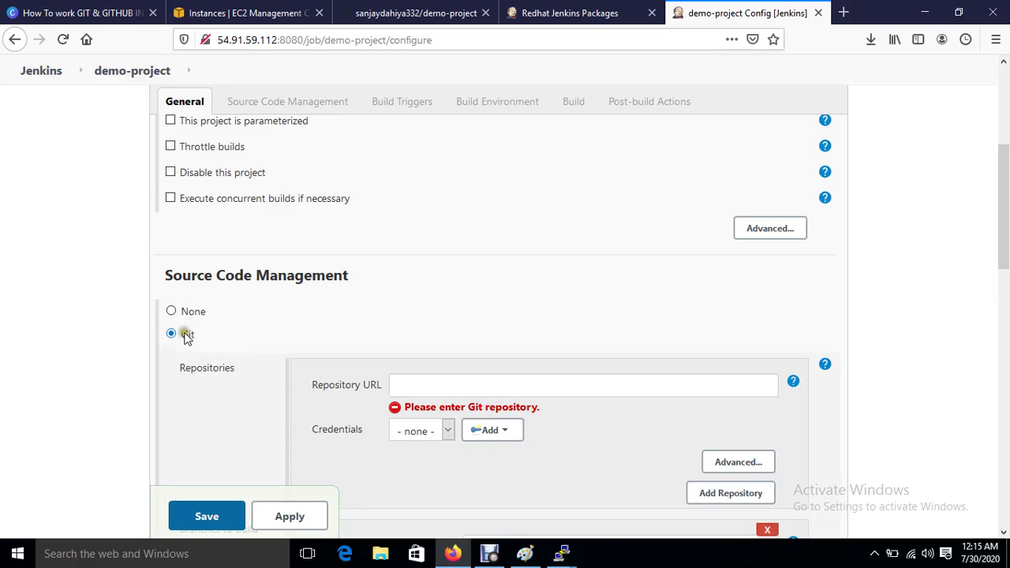
{"action": "left_click", "coordinate": [416, 12]}
{"action": "scroll", "coordinate": [420, 364], "scroll_direction": "down", "scroll_amount": 3}
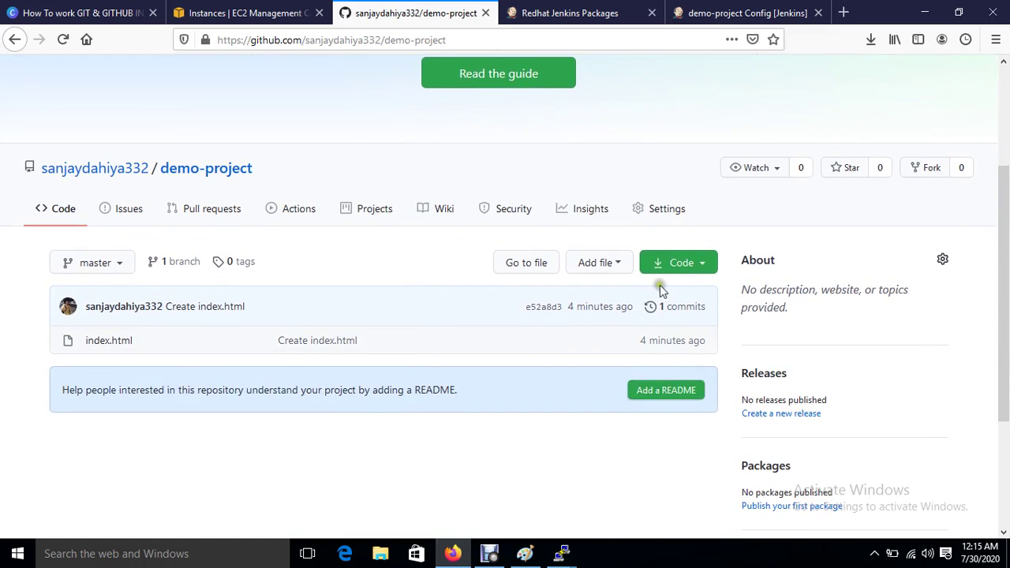
{"action": "left_click", "coordinate": [701, 261]}
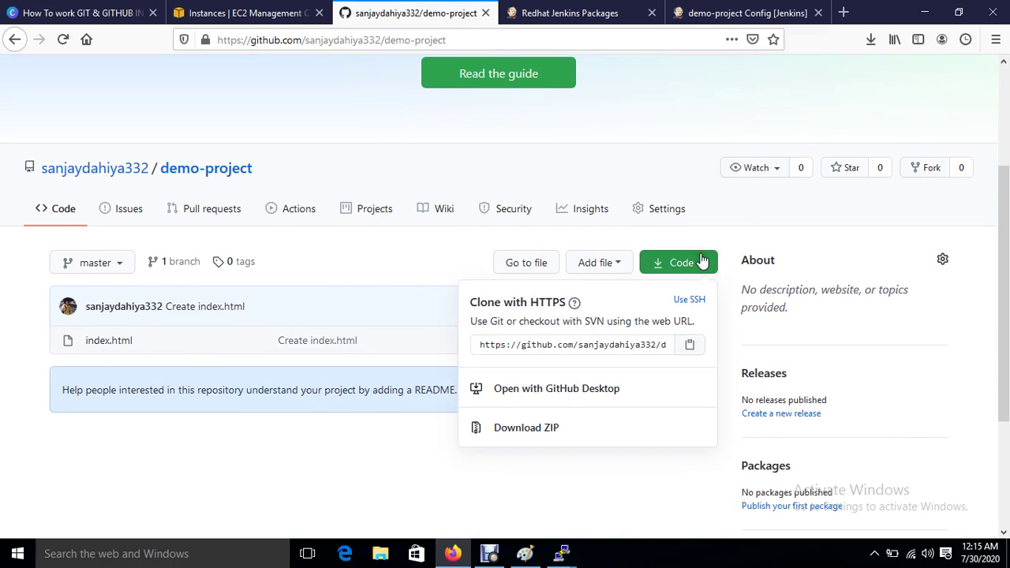
{"action": "left_click", "coordinate": [690, 347]}
{"action": "left_click", "coordinate": [770, 12]}
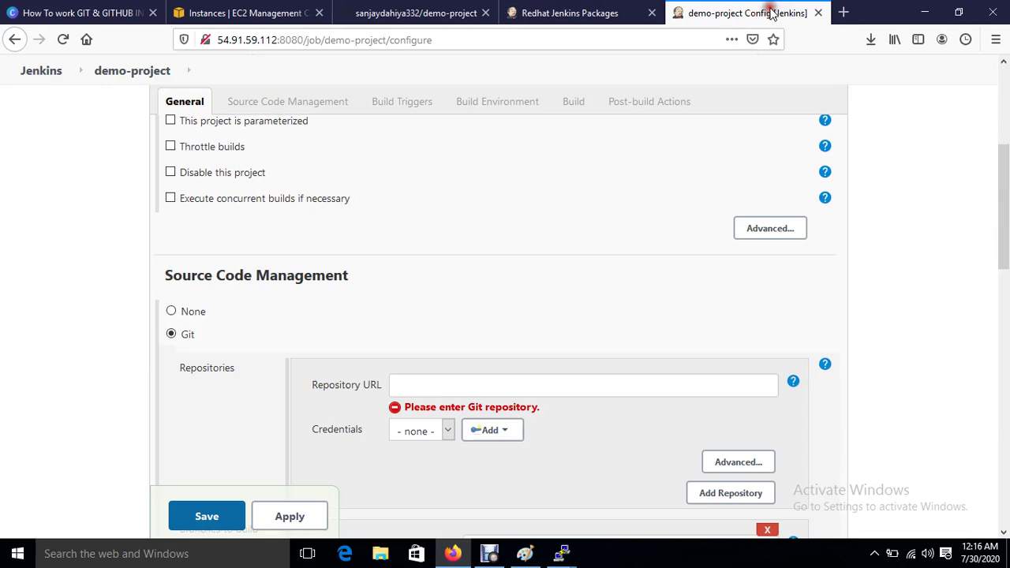
{"action": "left_click", "coordinate": [527, 385]}
{"action": "key", "text": "ctrl+v"}
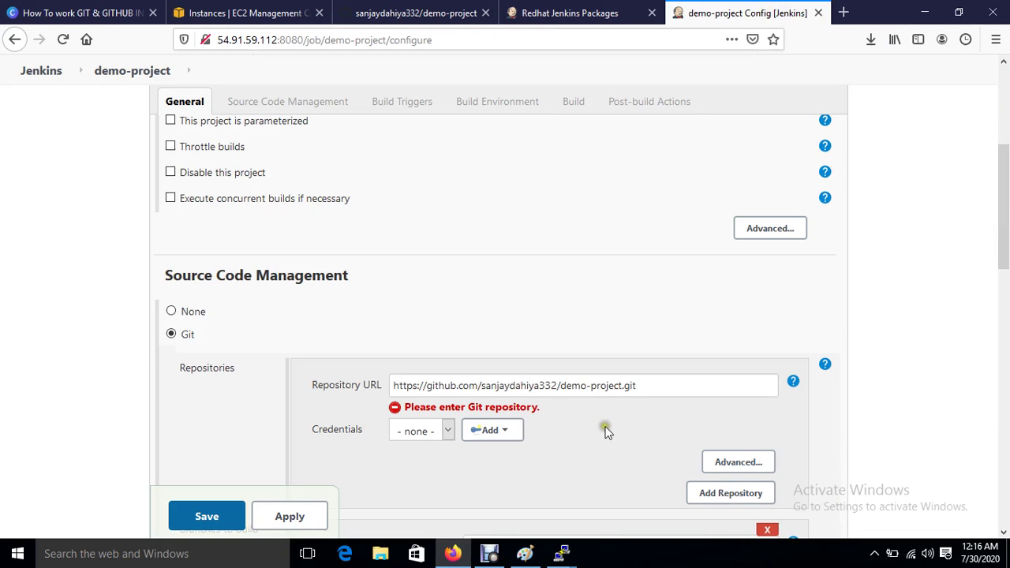
{"action": "left_click", "coordinate": [605, 428]}
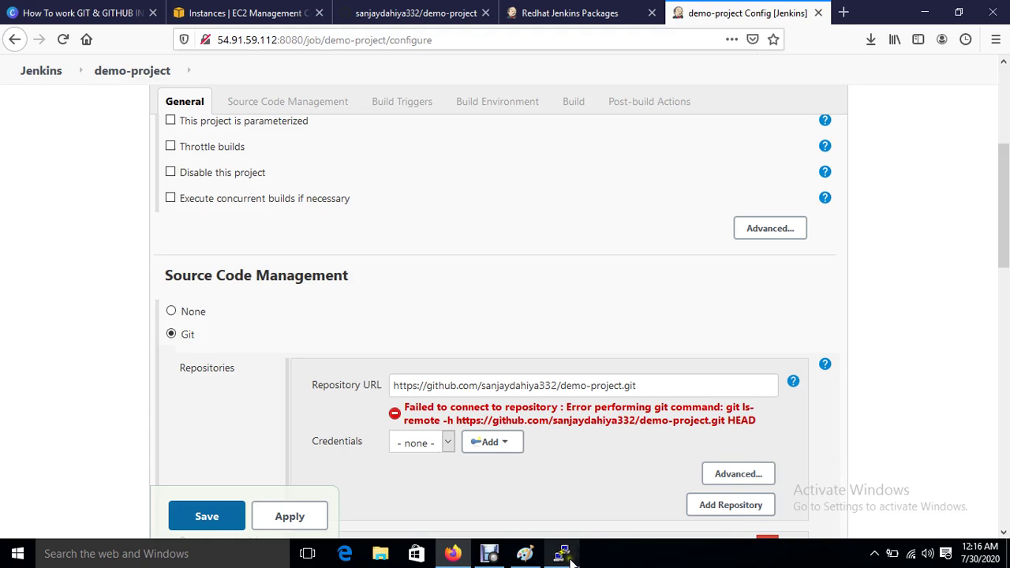
Step: Clear the PuTTY terminal and run 'yum install git* -y', which fails
{"action": "mouse_move", "coordinate": [562, 553]}
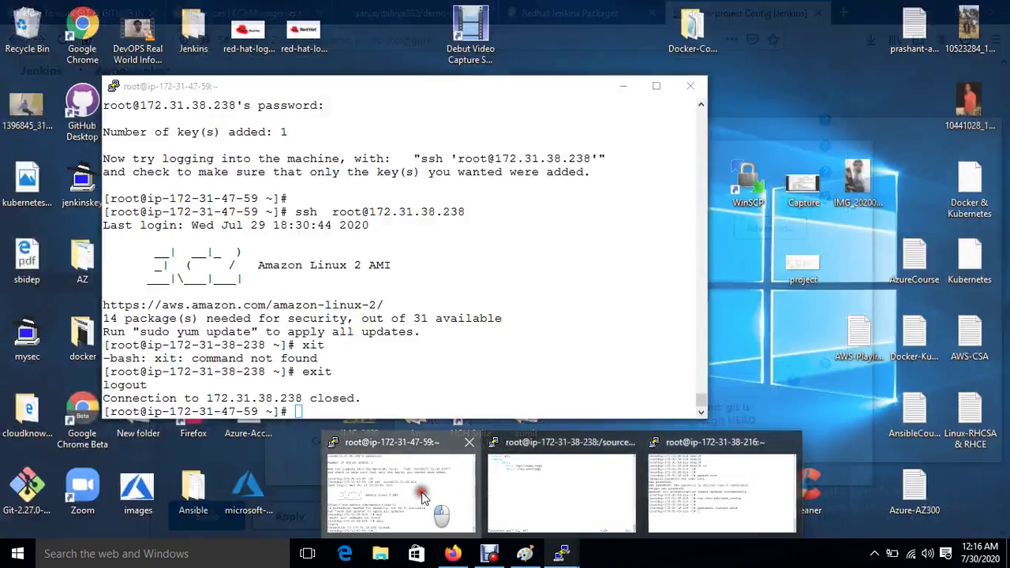
{"action": "left_click", "coordinate": [423, 497]}
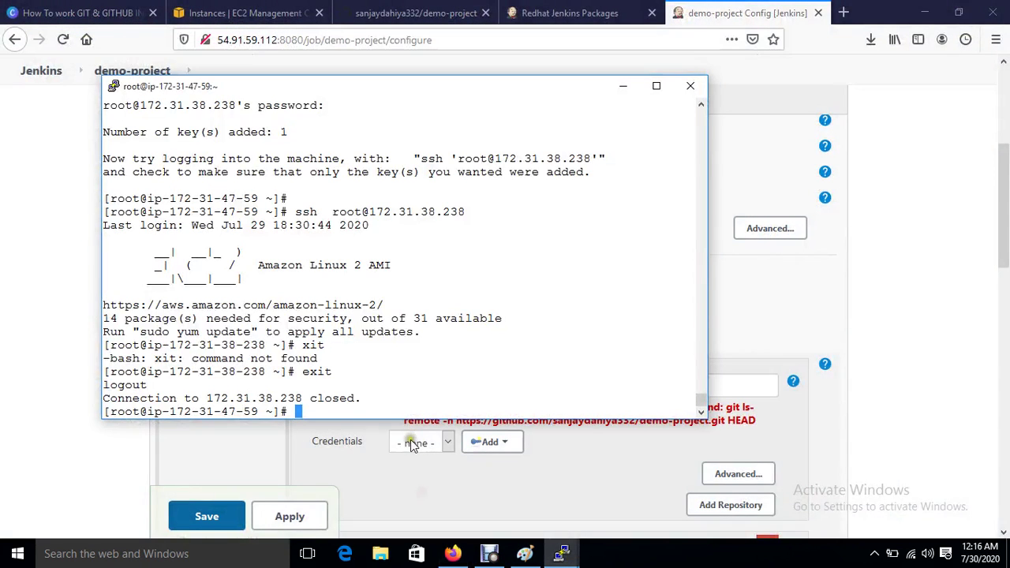
{"action": "key", "text": "ctrl+l"}
{"action": "key", "text": "Return"}
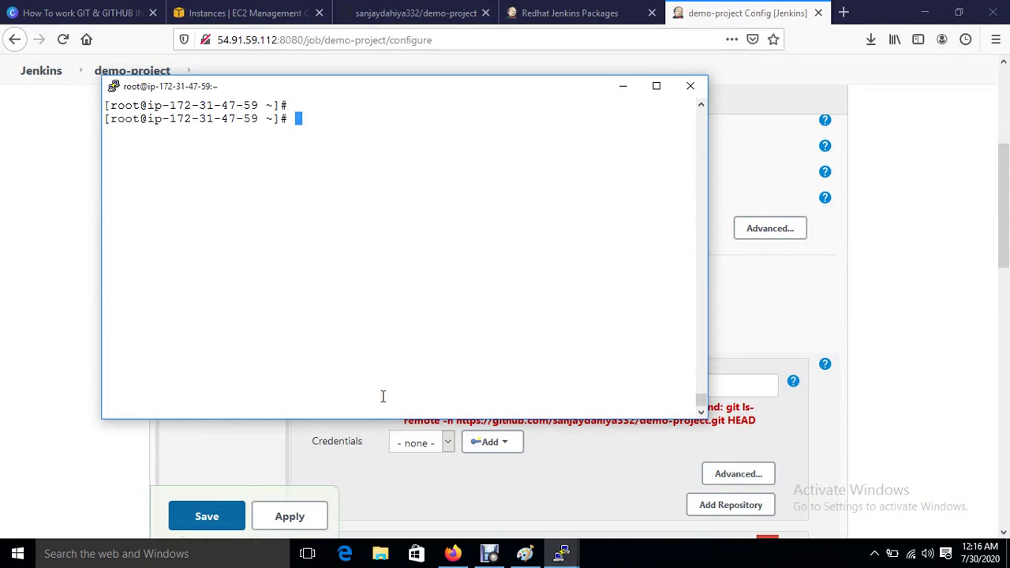
{"action": "type", "text": "y"}
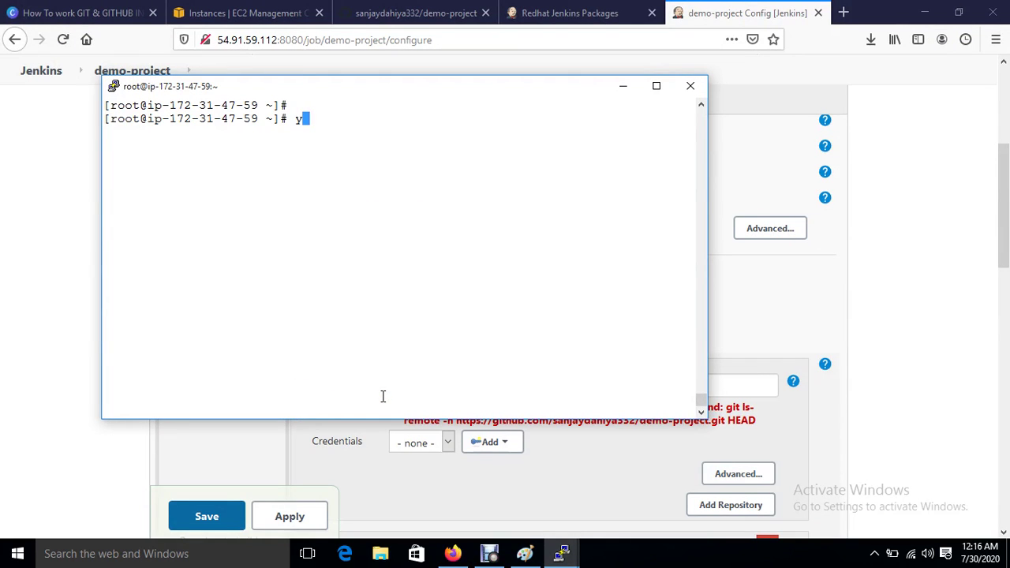
{"action": "type", "text": "um install "}
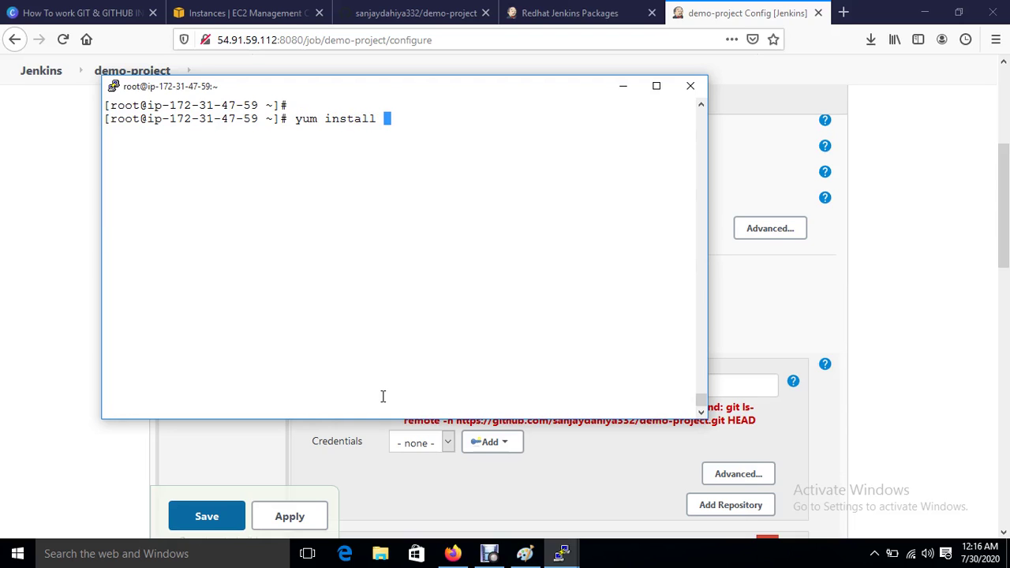
{"action": "type", "text": "gi"}
{"action": "key", "text": "BackSpace"}
{"action": "key", "text": "BackSpace"}
{"action": "type", "text": "git* -y"}
{"action": "key", "text": "Return"}
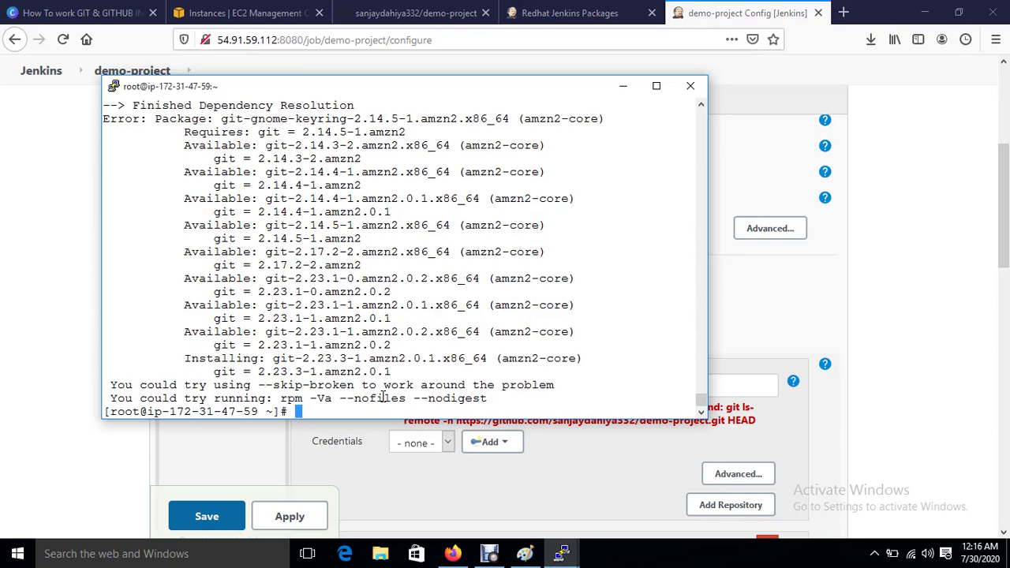
Step: Rerun the trimmed git install command, confirm with y, and return to Jenkins
{"action": "key", "text": "ctrl+l"}
{"action": "key", "text": "Up"}
{"action": "key", "text": "BackSpace"}
{"action": "key", "text": "BackSpace"}
{"action": "key", "text": "BackSpace"}
{"action": "key", "text": "BackSpace"}
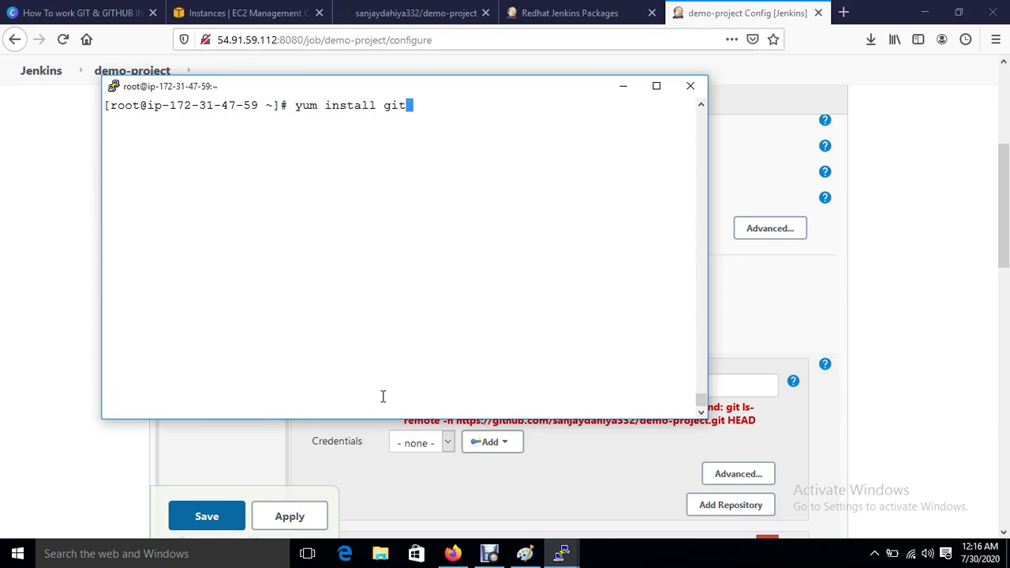
{"action": "key", "text": "Return"}
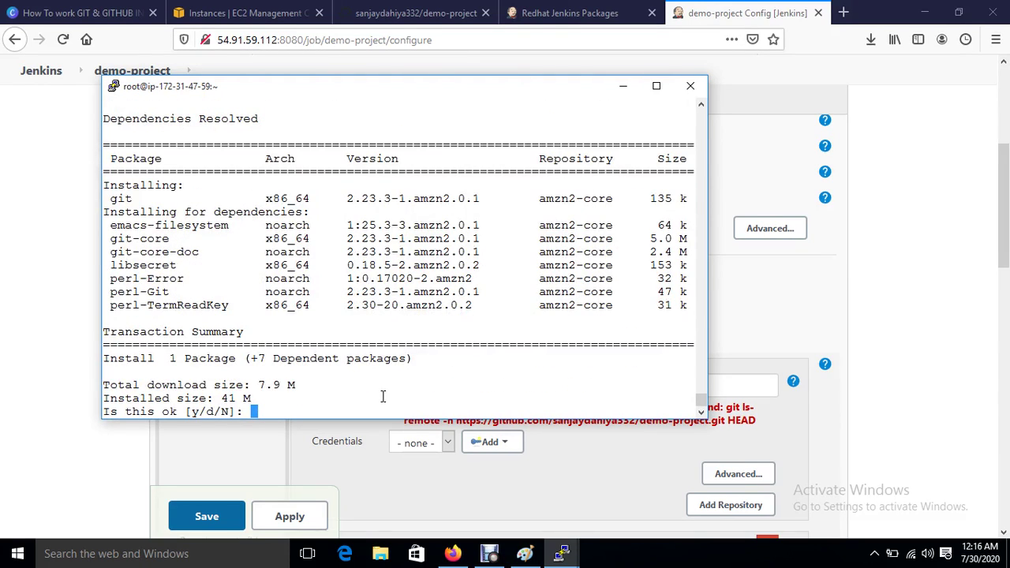
{"action": "type", "text": "y"}
{"action": "key", "text": "Return"}
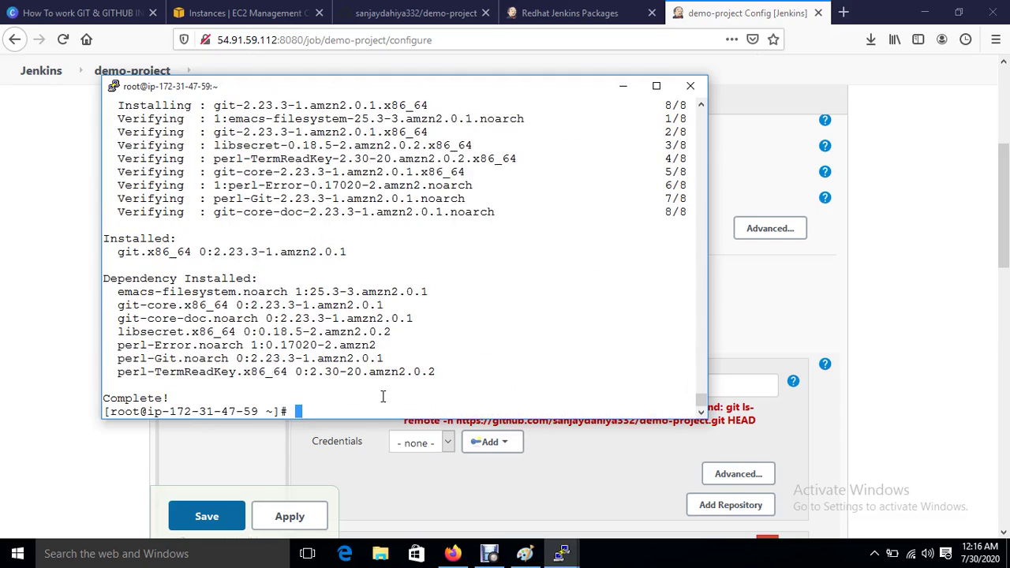
{"action": "left_click", "coordinate": [883, 382]}
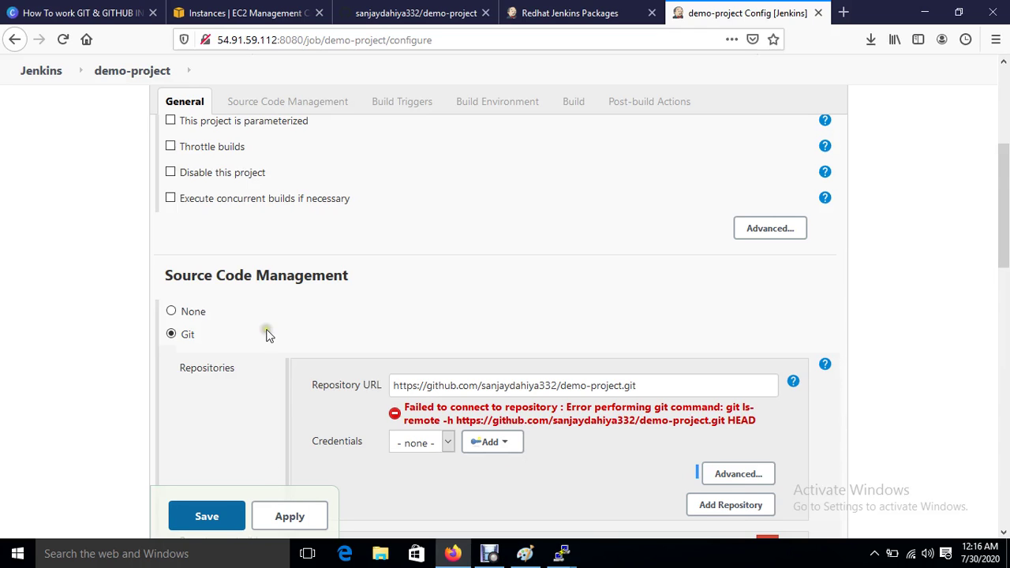
Step: Look over demo-project's General and Source Code Management settings and the repository URL
{"action": "left_click", "coordinate": [271, 100]}
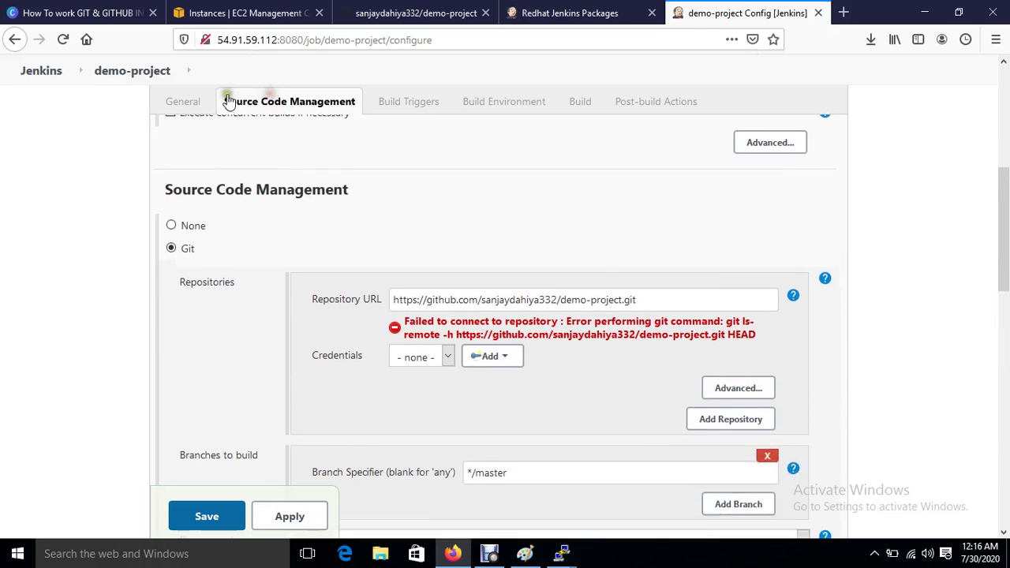
{"action": "left_click", "coordinate": [198, 100]}
{"action": "scroll", "coordinate": [499, 312], "scroll_direction": "down", "scroll_amount": 5}
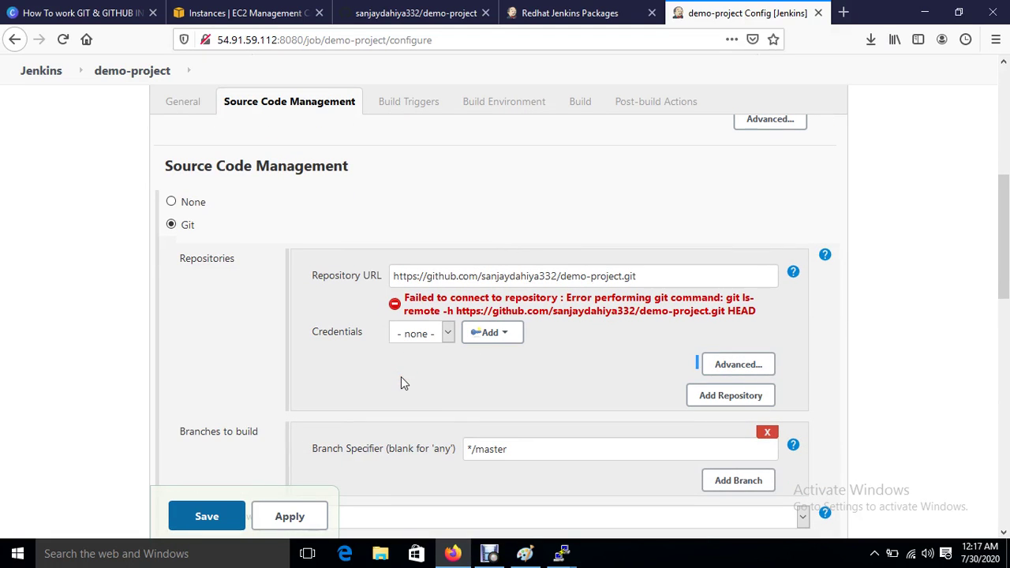
{"action": "left_click_drag", "start_coordinate": [640, 276], "coordinate": [321, 328]}
{"action": "key", "text": "ctrl+c"}
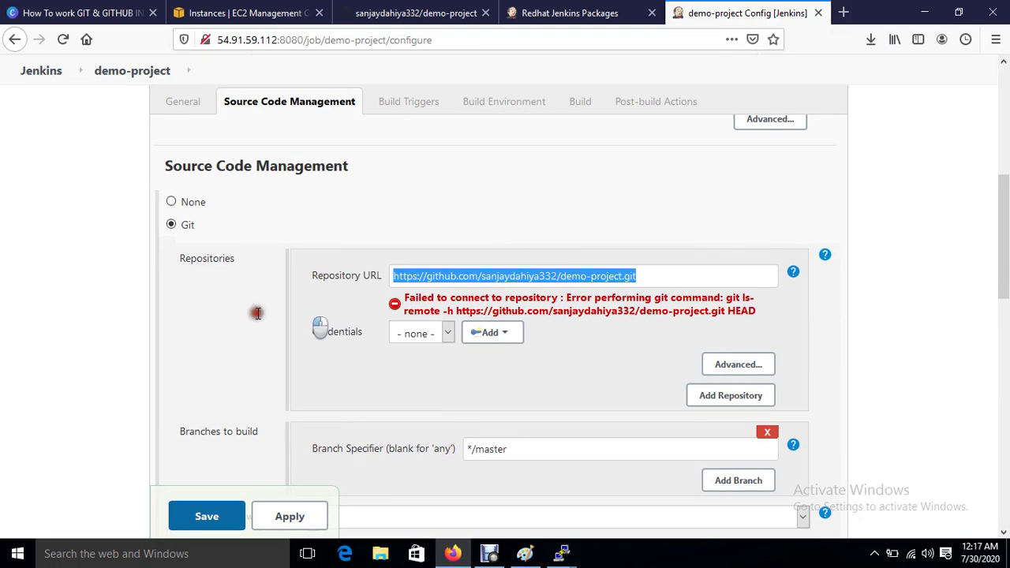
{"action": "left_click", "coordinate": [254, 308]}
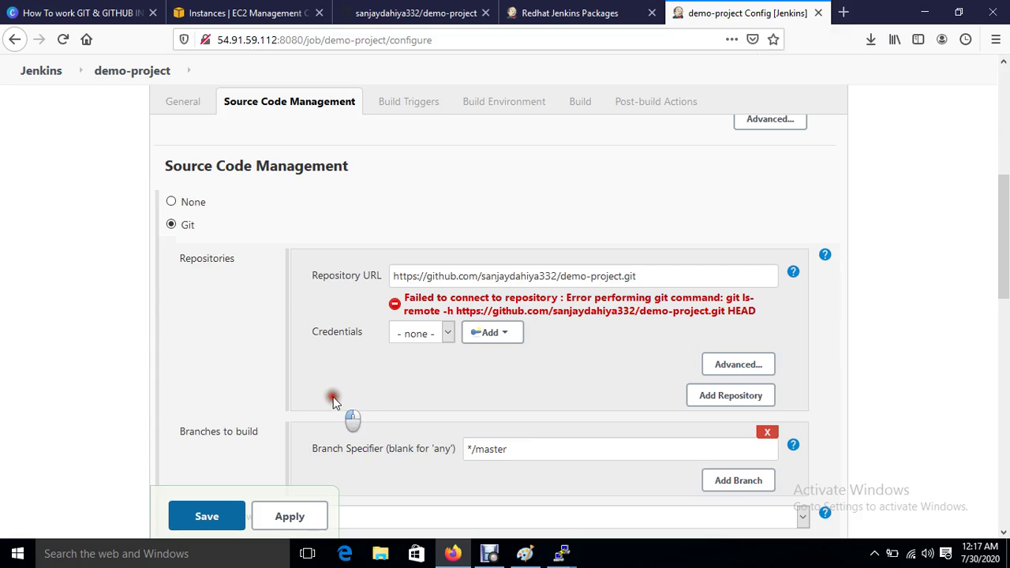
Step: Discard the unsaved changes and reopen demo-project's configuration from the dashboard
{"action": "left_click", "coordinate": [121, 72]}
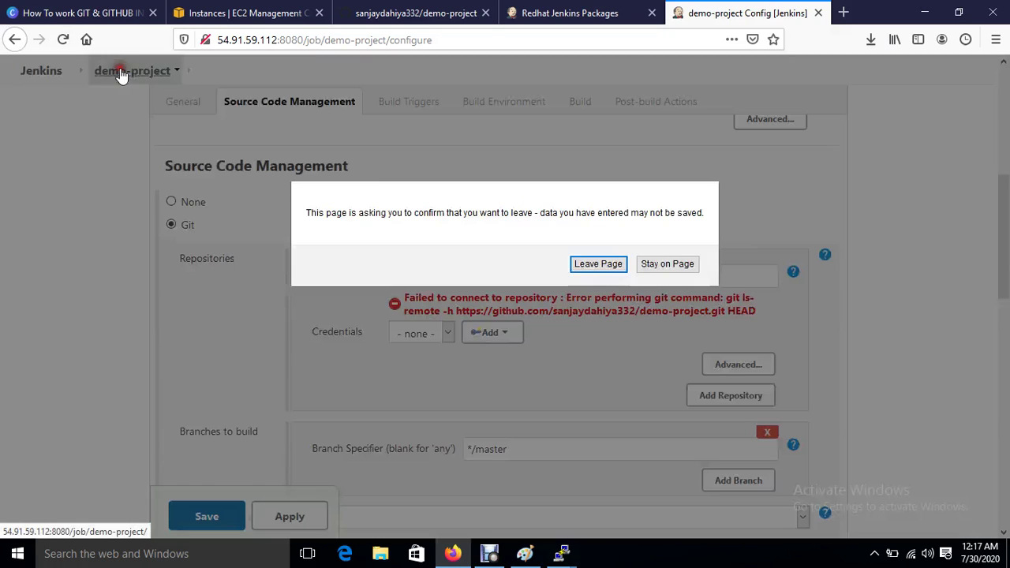
{"action": "left_click", "coordinate": [598, 265]}
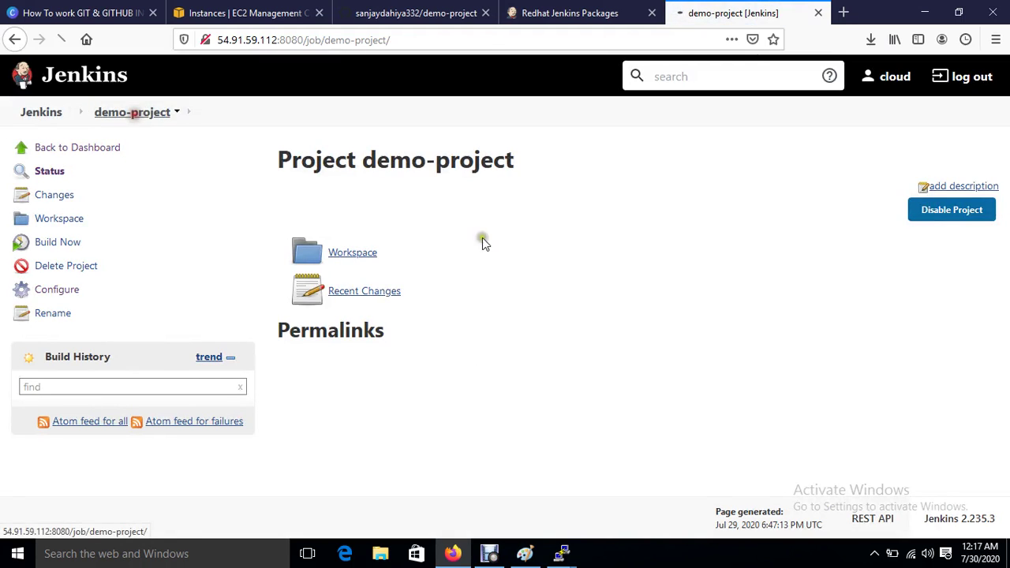
{"action": "left_click", "coordinate": [41, 112]}
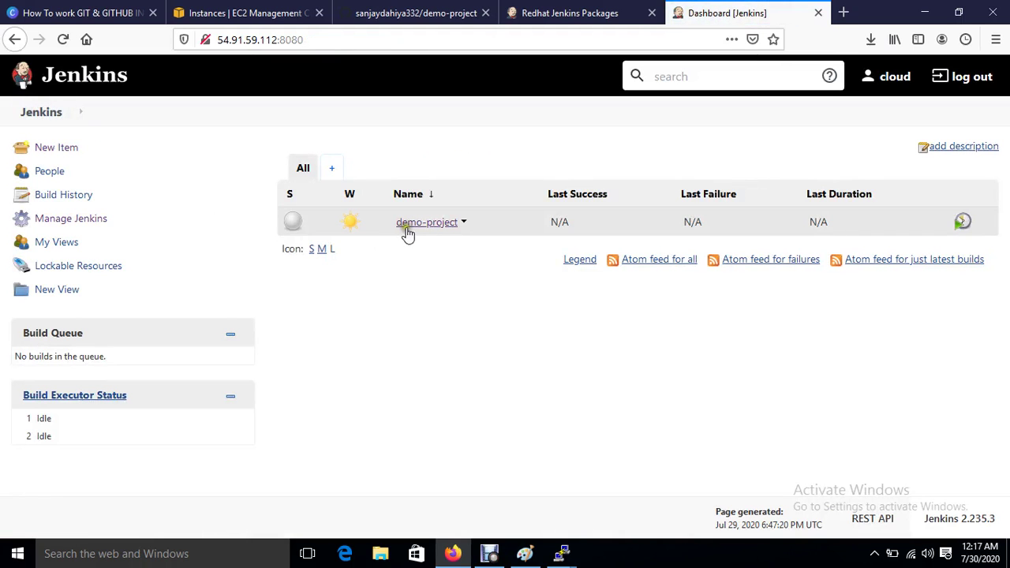
{"action": "left_click", "coordinate": [433, 222]}
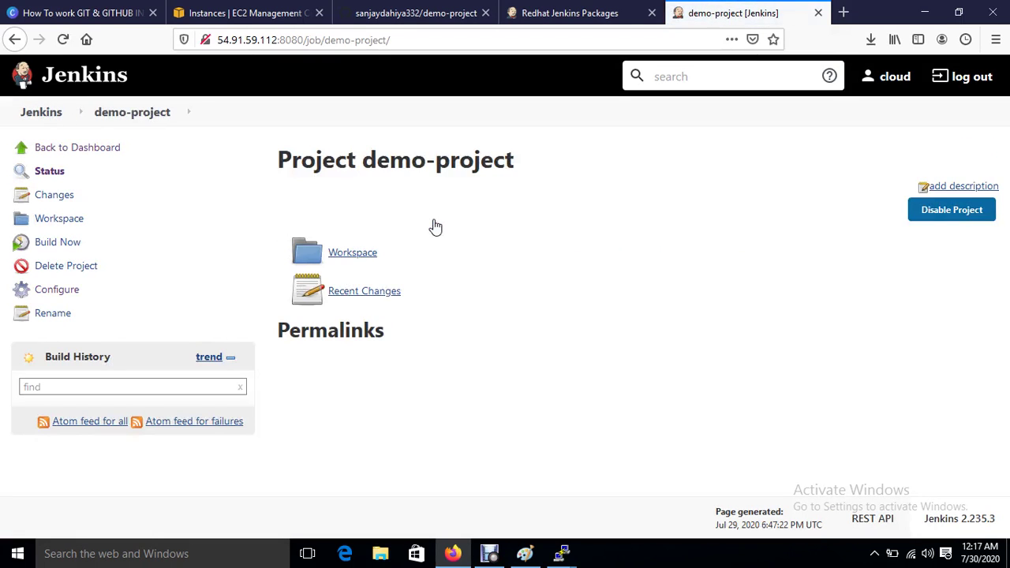
{"action": "left_click", "coordinate": [62, 289]}
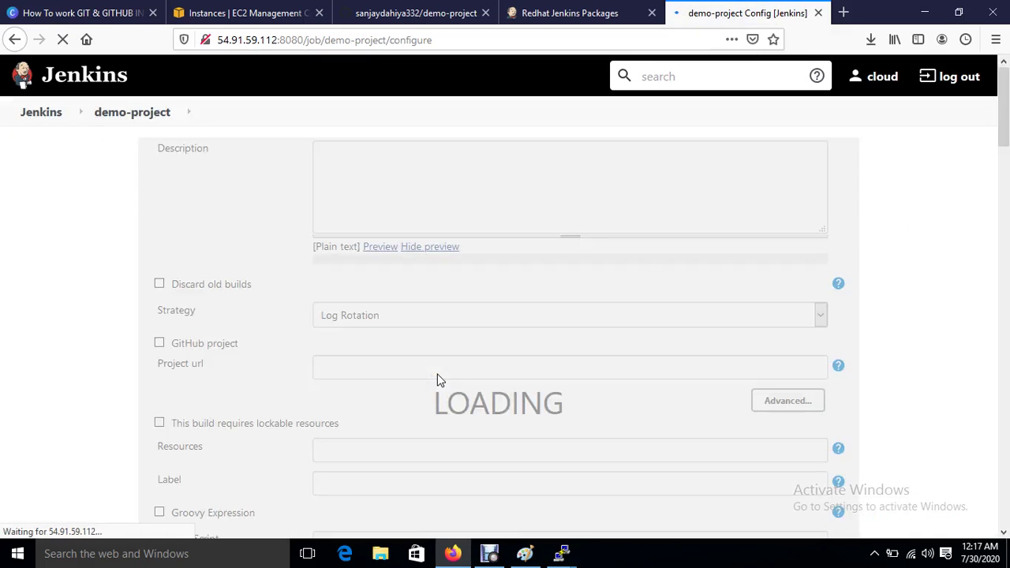
Step: Select Git as source code management and paste the GitHub repository URL
{"action": "scroll", "coordinate": [439, 380], "scroll_direction": "down", "scroll_amount": 7}
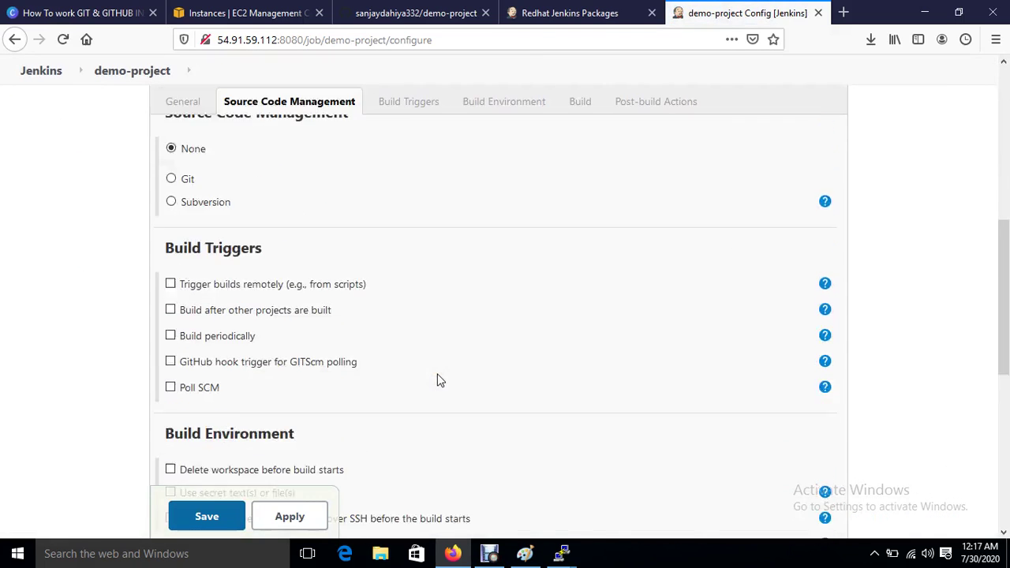
{"action": "scroll", "coordinate": [440, 380], "scroll_direction": "up", "scroll_amount": 3}
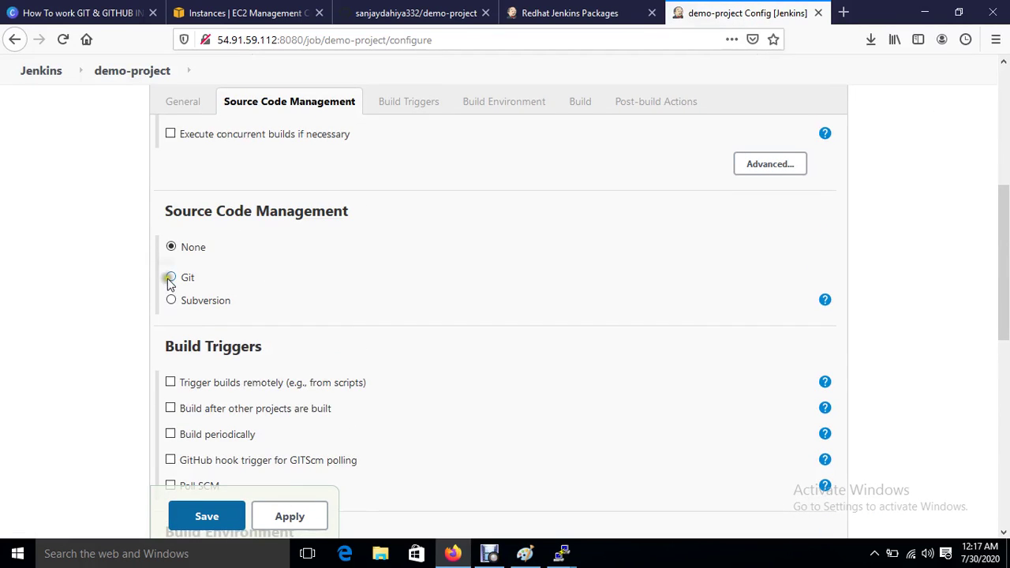
{"action": "left_click", "coordinate": [171, 277]}
{"action": "left_click", "coordinate": [452, 318]}
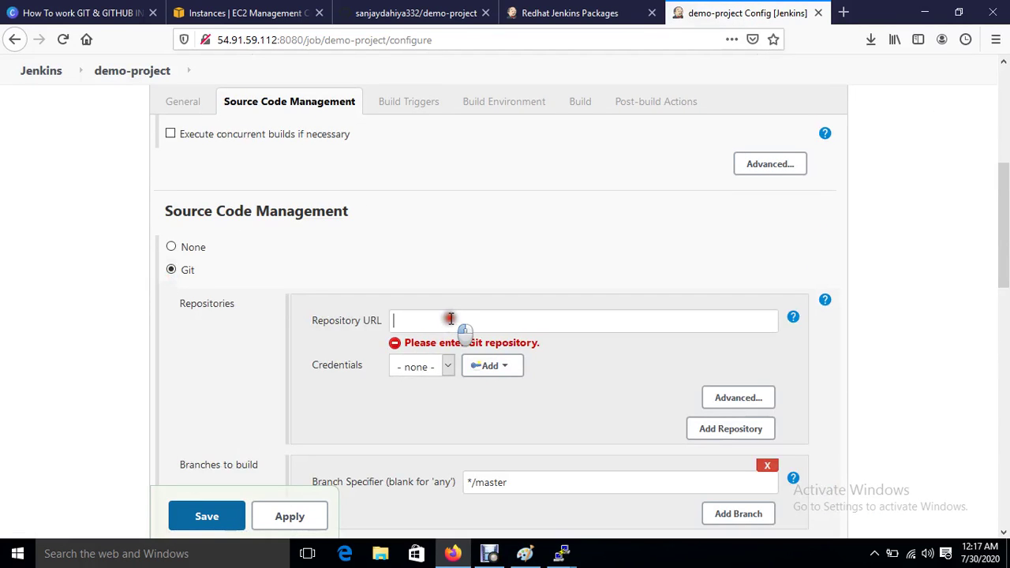
{"action": "key", "text": "ctrl+v"}
{"action": "left_click", "coordinate": [525, 425]}
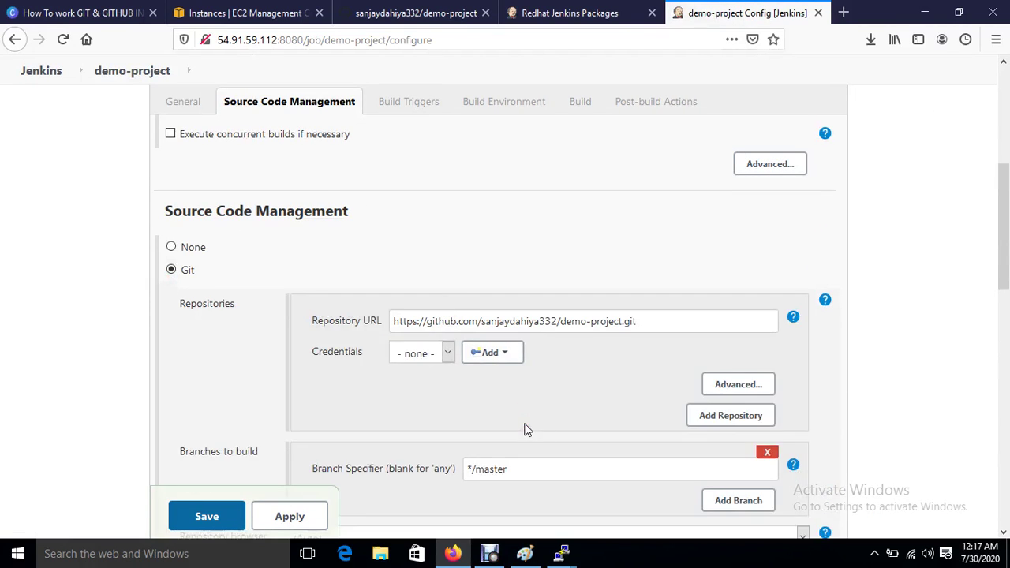
Step: Enable the 'GitHub hook trigger for GITScm polling' build trigger
{"action": "scroll", "coordinate": [527, 429], "scroll_direction": "down", "scroll_amount": 5}
{"action": "scroll", "coordinate": [527, 429], "scroll_direction": "down", "scroll_amount": 4}
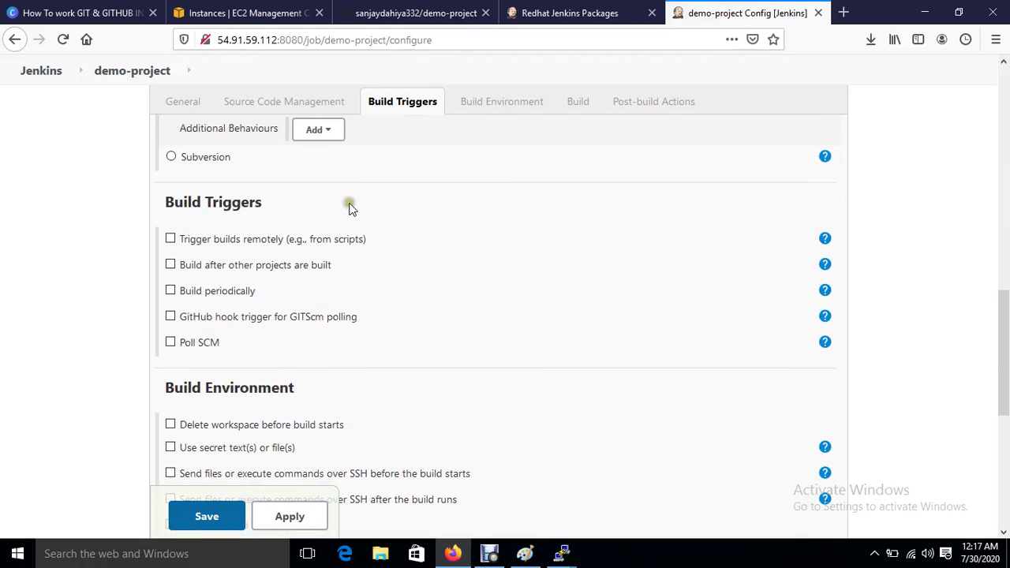
{"action": "left_click", "coordinate": [172, 317]}
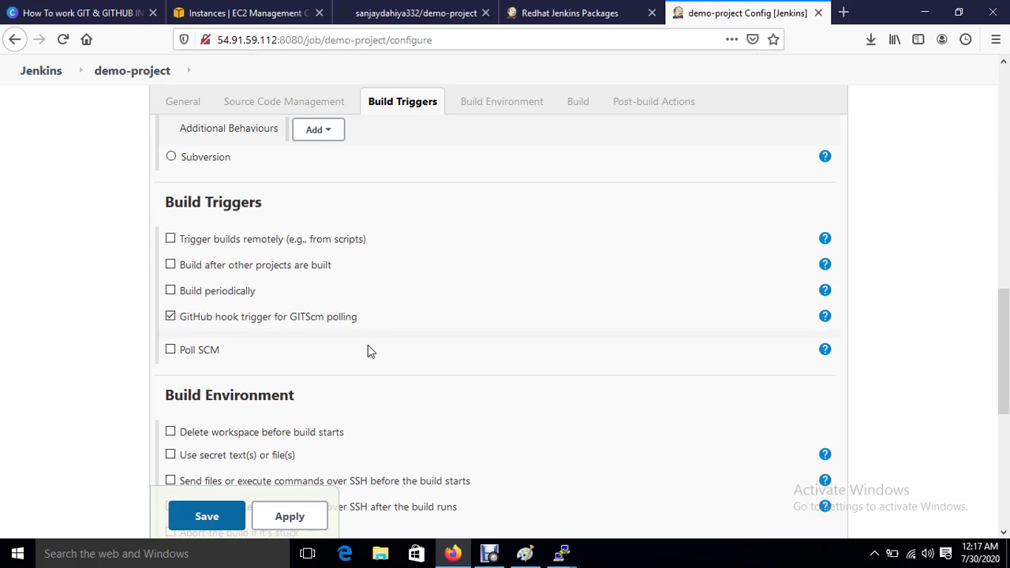
{"action": "scroll", "coordinate": [368, 347], "scroll_direction": "down", "scroll_amount": 3}
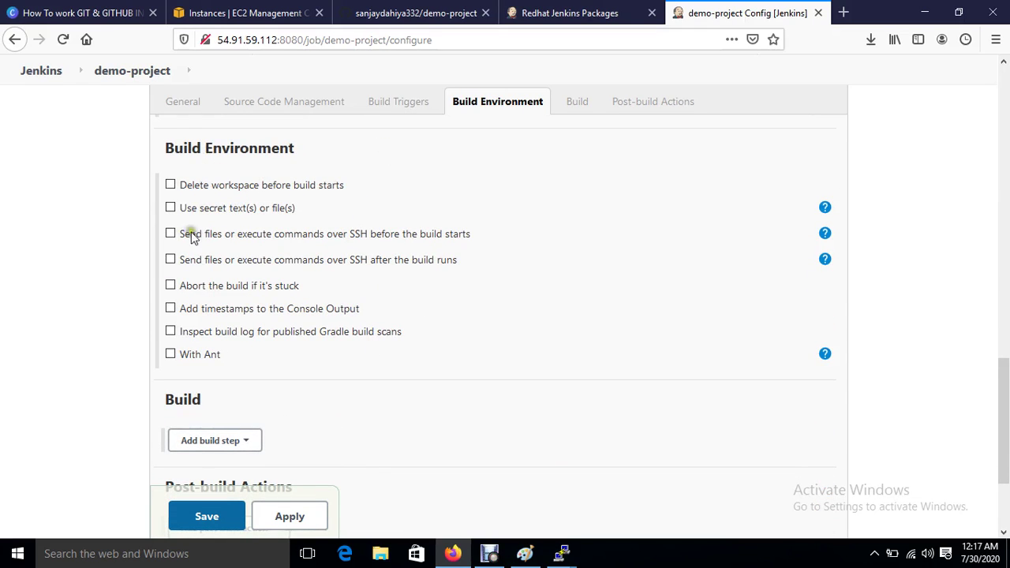
Step: Add a Send files or execute commands over SSH build step and find its server list empty
{"action": "scroll", "coordinate": [277, 370], "scroll_direction": "down", "scroll_amount": 2}
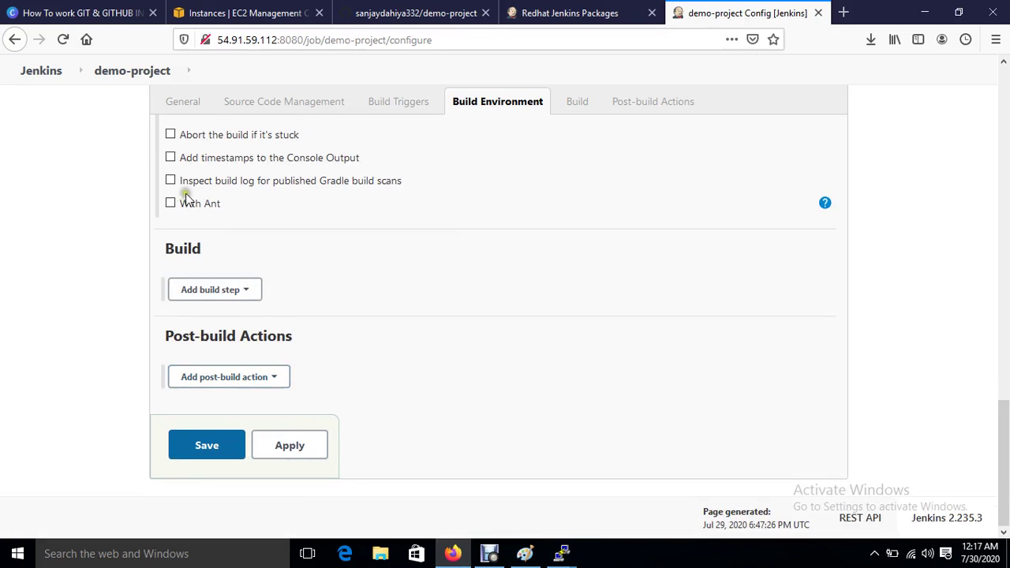
{"action": "left_click", "coordinate": [234, 292]}
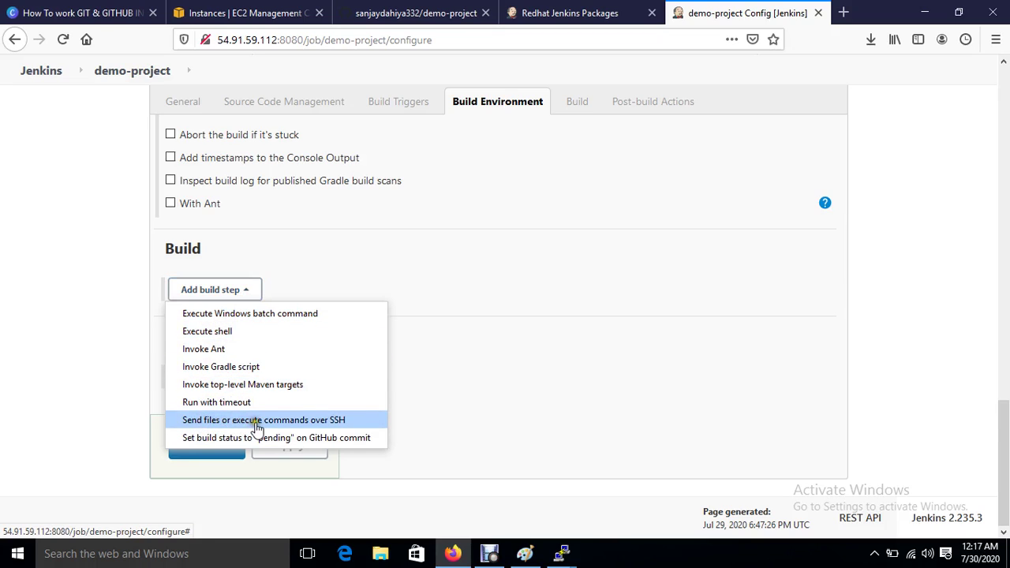
{"action": "left_click", "coordinate": [308, 420]}
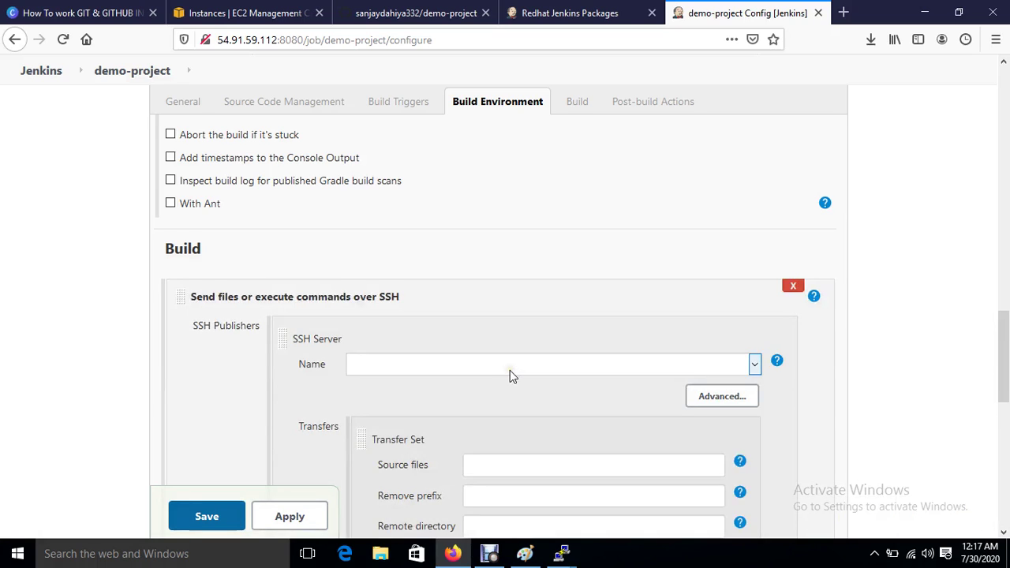
{"action": "scroll", "coordinate": [509, 370], "scroll_direction": "down", "scroll_amount": 2}
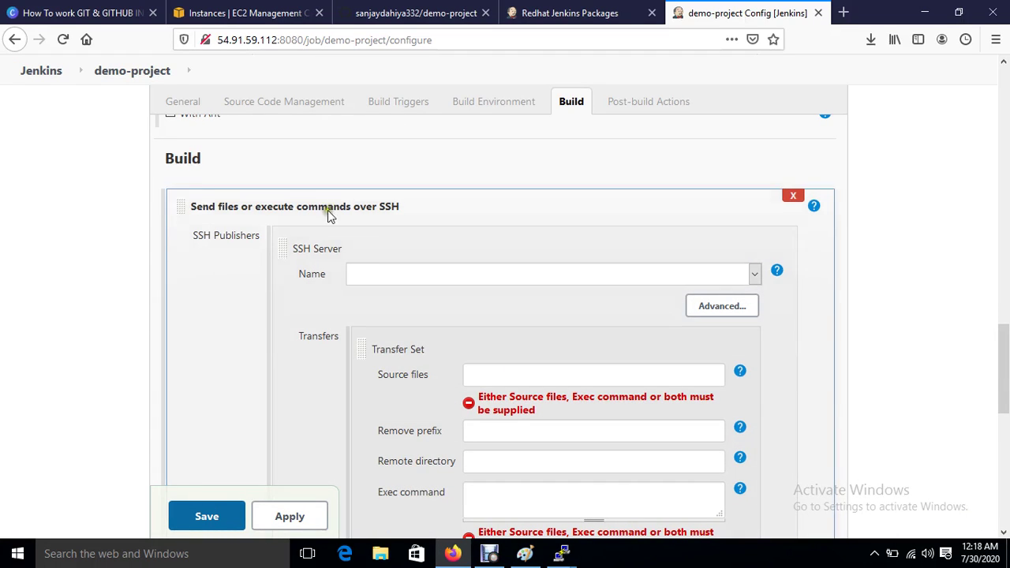
{"action": "left_click", "coordinate": [413, 413]}
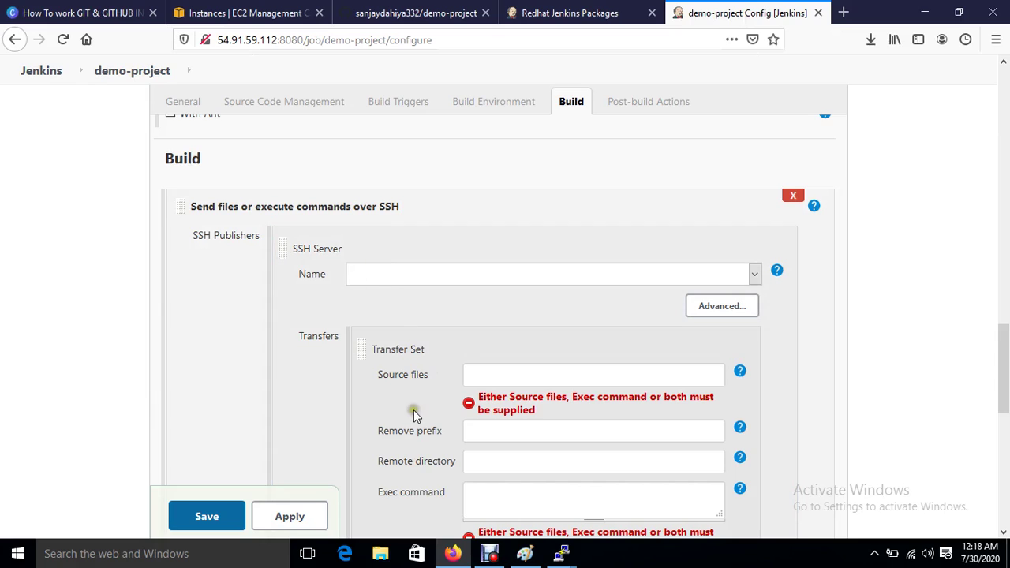
{"action": "left_click", "coordinate": [501, 500]}
{"action": "left_click", "coordinate": [362, 277]}
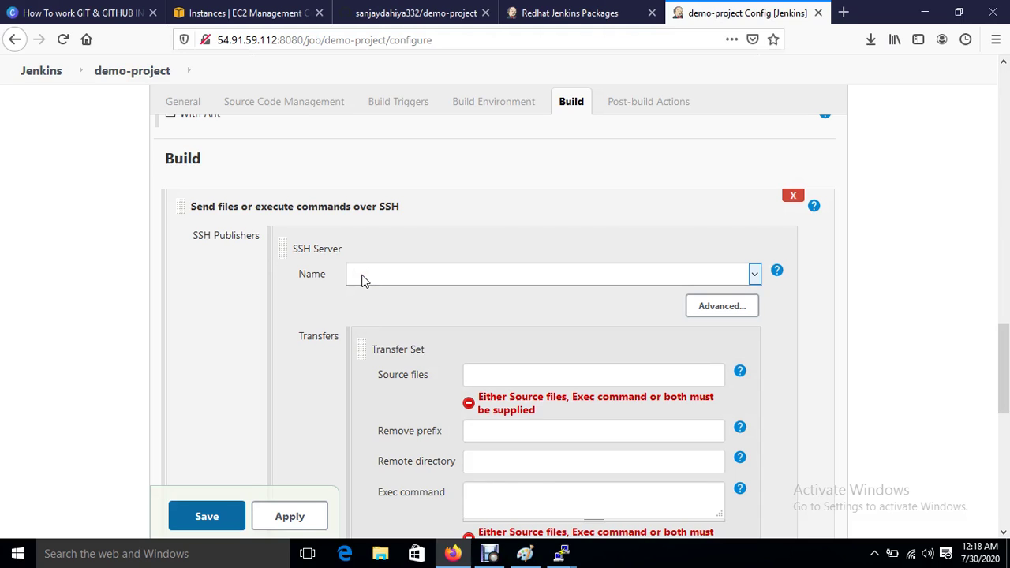
{"action": "left_click", "coordinate": [362, 276]}
Step: Delete the empty Send files or execute commands over SSH build step
{"action": "left_click", "coordinate": [229, 252]}
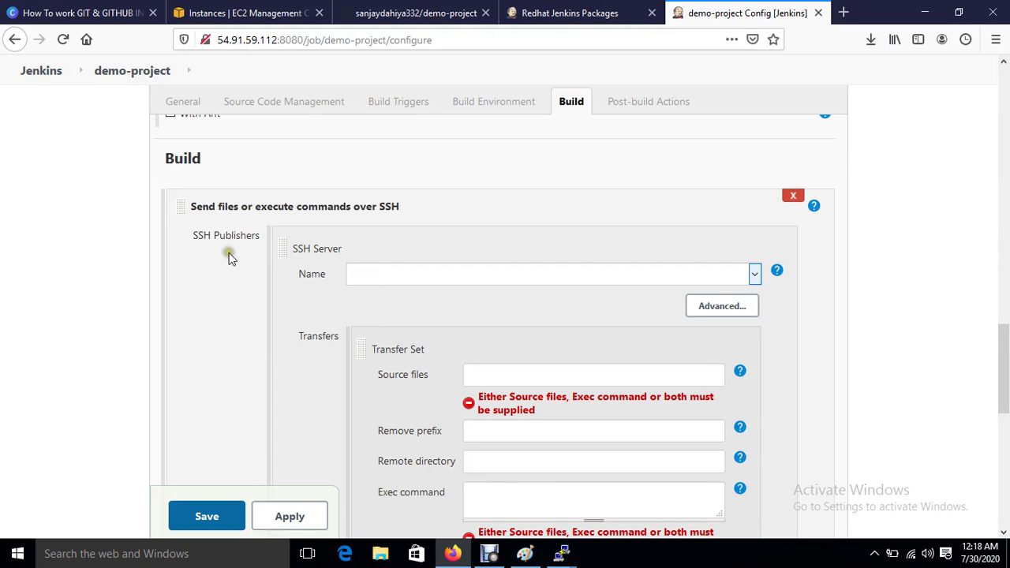
{"action": "left_click", "coordinate": [198, 222]}
{"action": "scroll", "coordinate": [422, 237], "scroll_direction": "down", "scroll_amount": 1}
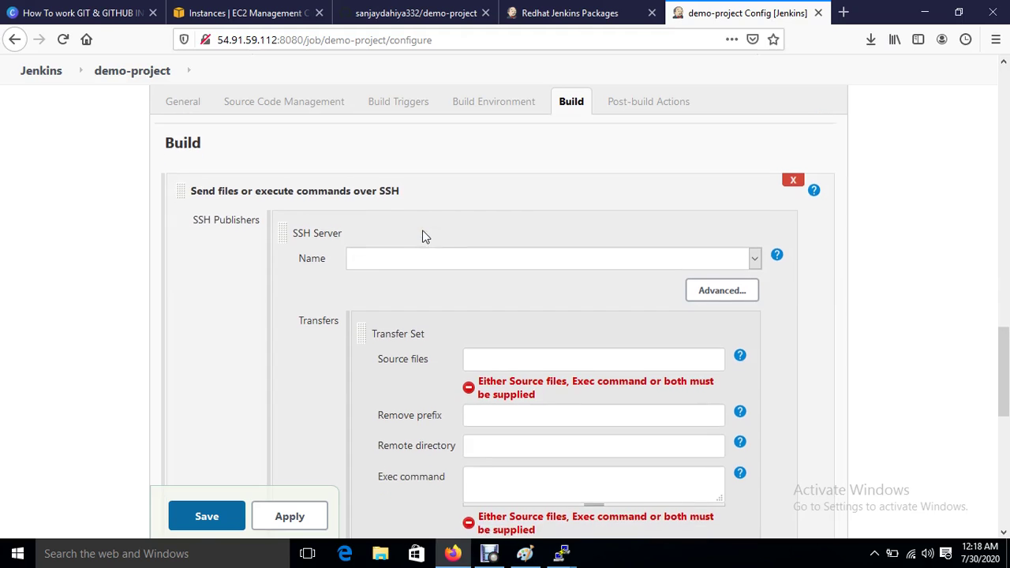
{"action": "left_click", "coordinate": [480, 457]}
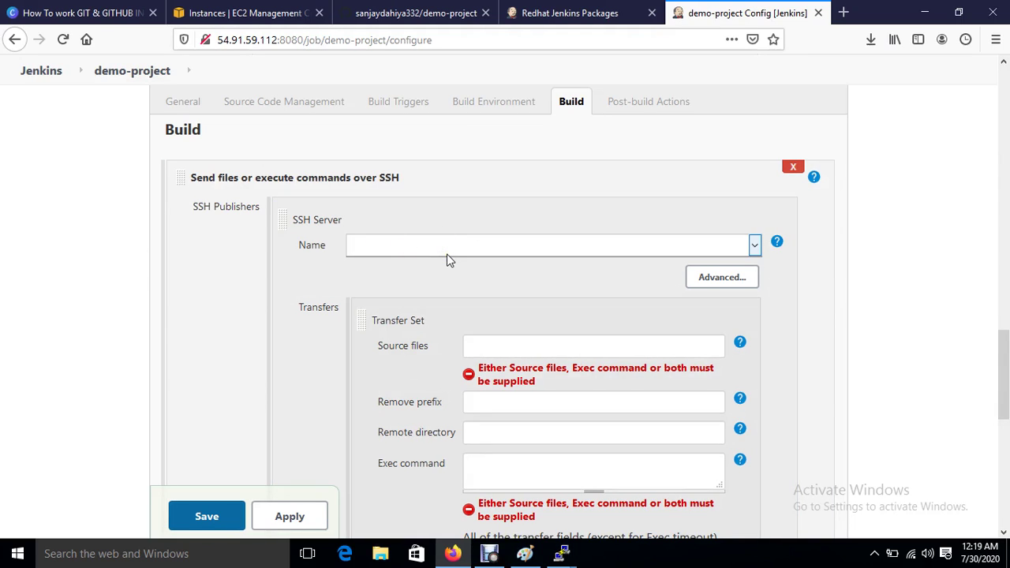
{"action": "left_click", "coordinate": [795, 169]}
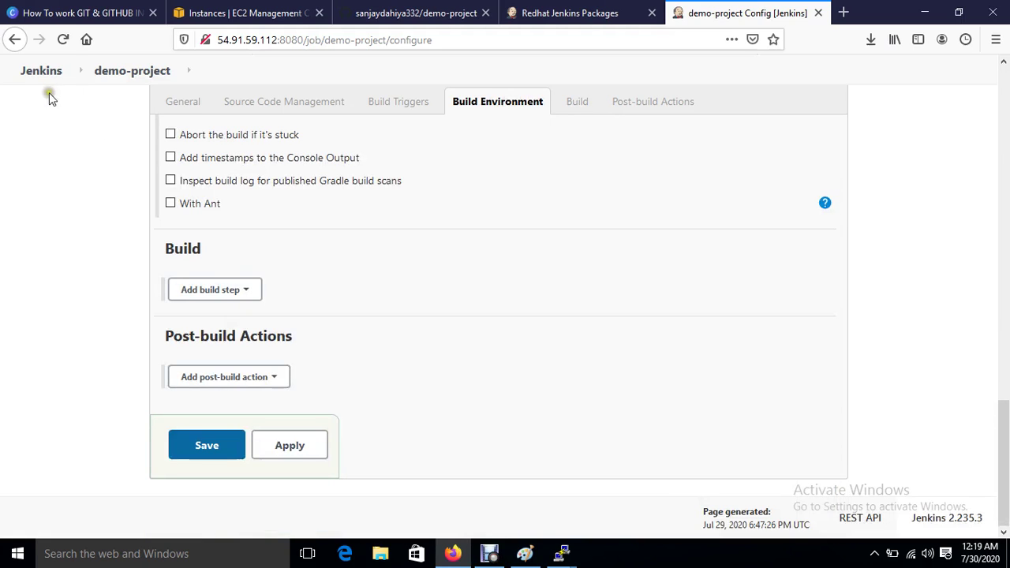
Step: Leave the unsaved job and open Manage Jenkins > Configure System
{"action": "left_click", "coordinate": [40, 73]}
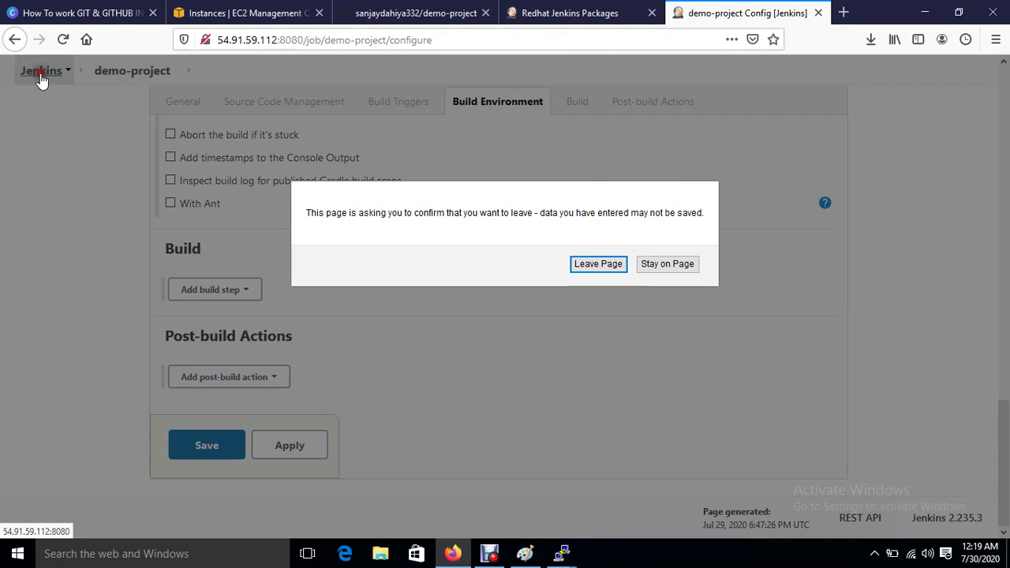
{"action": "left_click", "coordinate": [591, 266]}
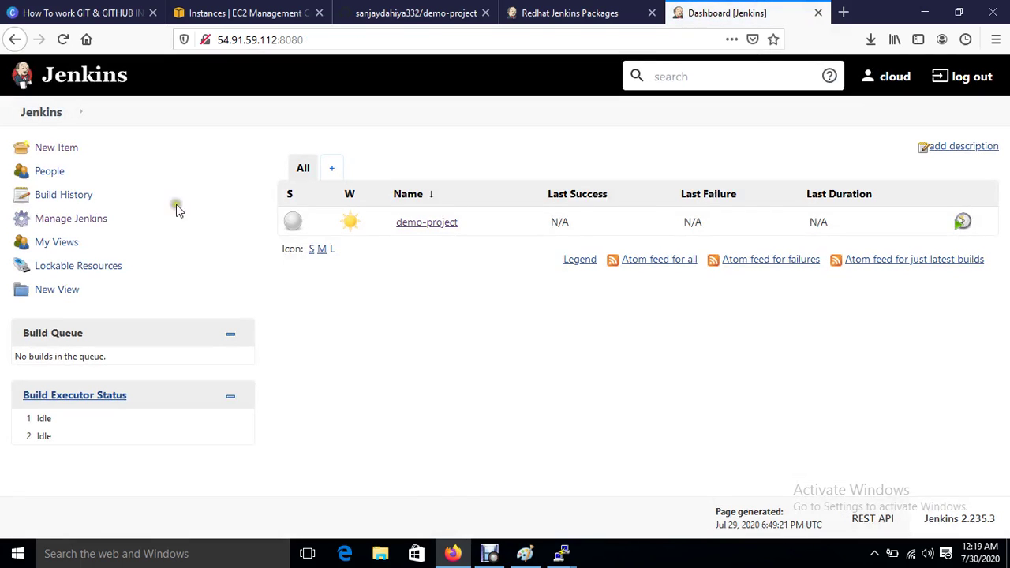
{"action": "left_click", "coordinate": [68, 219]}
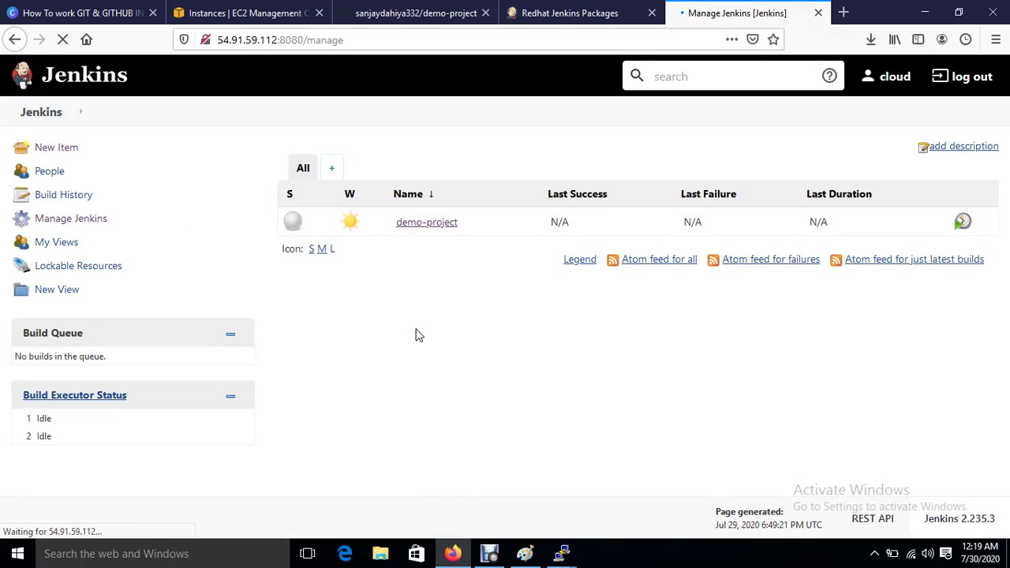
{"action": "left_click", "coordinate": [397, 260]}
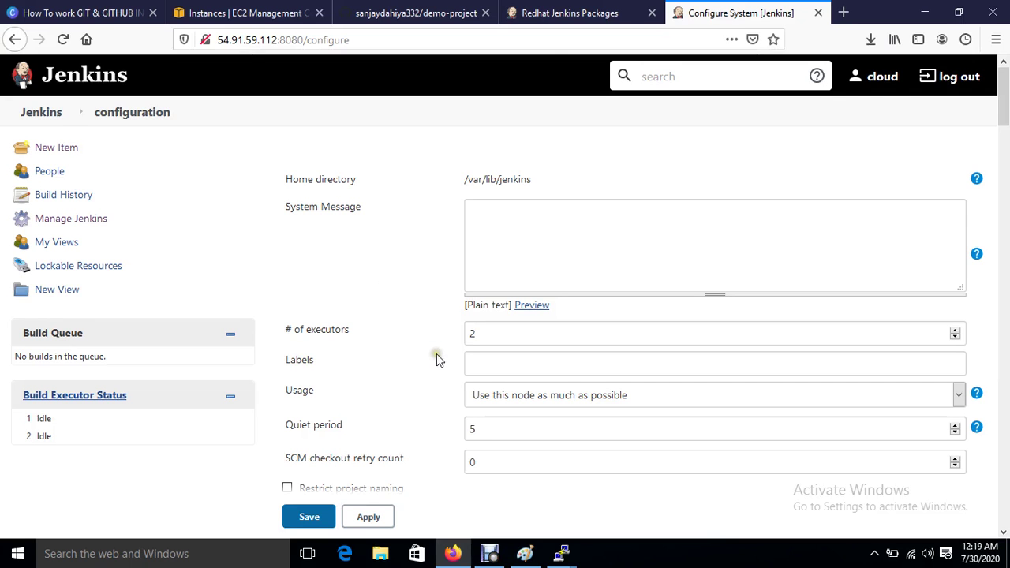
Step: Add a Publish over SSH server entry named jenkins
{"action": "scroll", "coordinate": [436, 355], "scroll_direction": "down", "scroll_amount": 20}
{"action": "scroll", "coordinate": [436, 355], "scroll_direction": "down", "scroll_amount": 15}
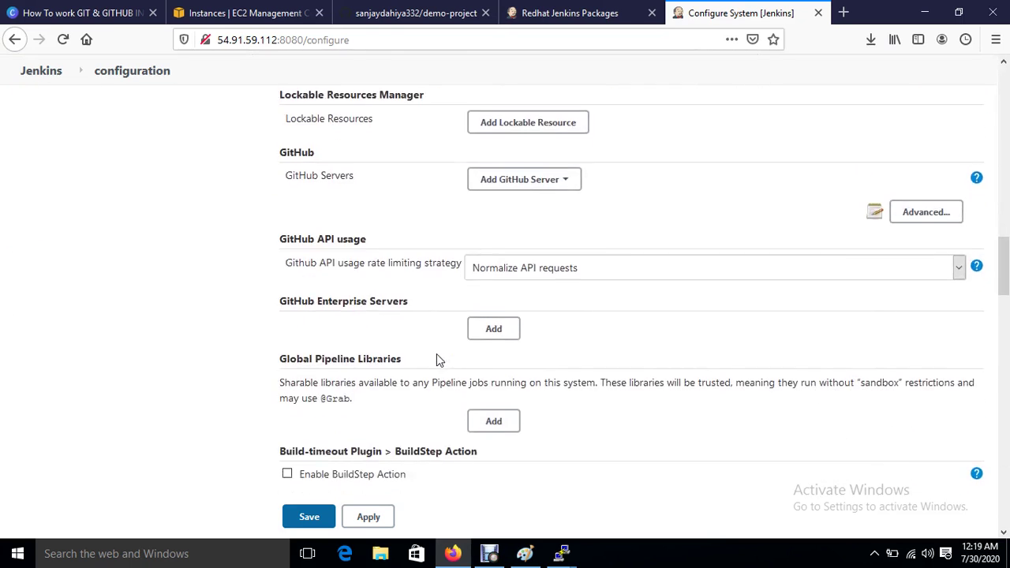
{"action": "scroll", "coordinate": [436, 360], "scroll_direction": "down", "scroll_amount": 10}
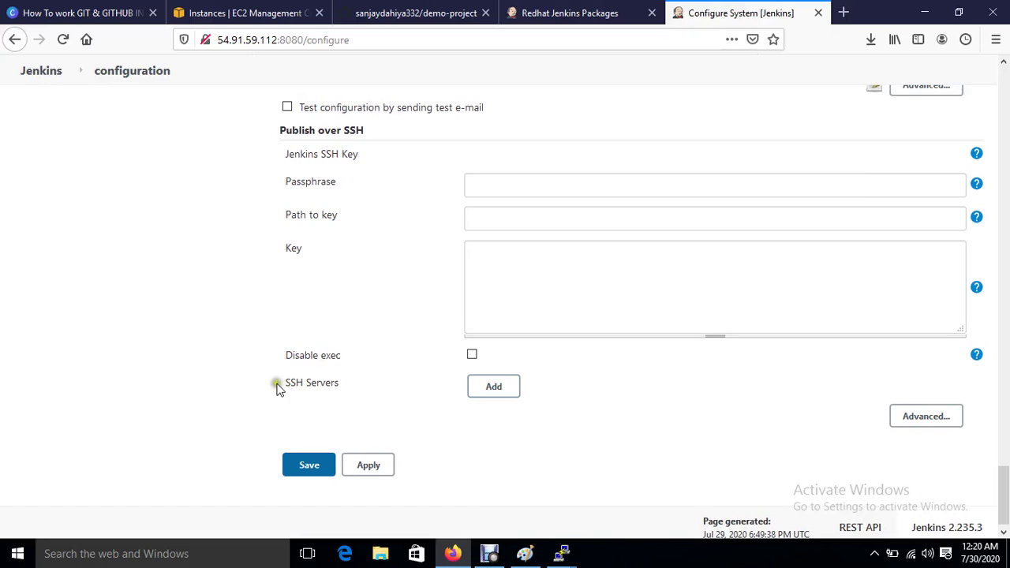
{"action": "left_click_drag", "start_coordinate": [274, 383], "coordinate": [356, 385]}
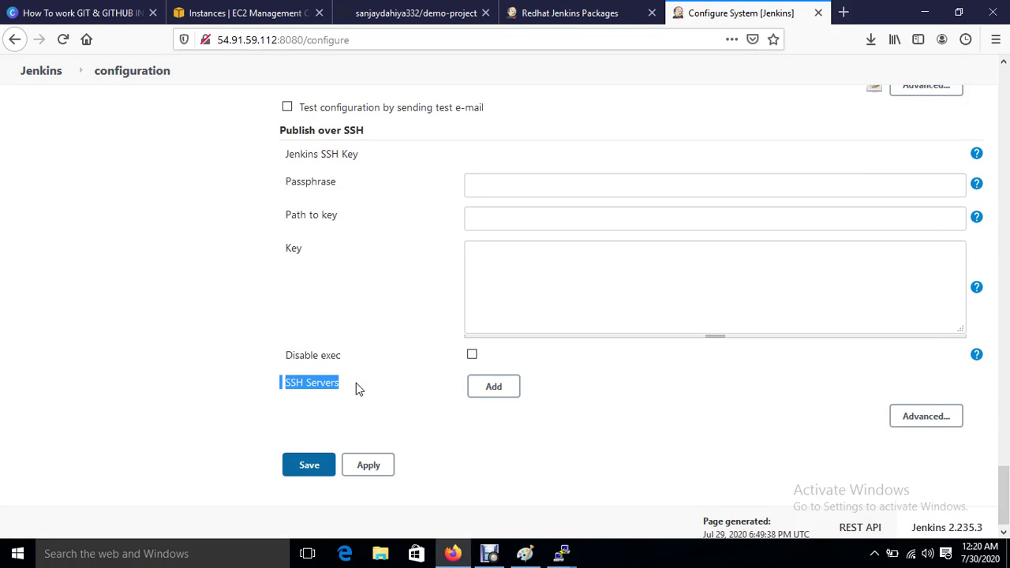
{"action": "left_click", "coordinate": [474, 440]}
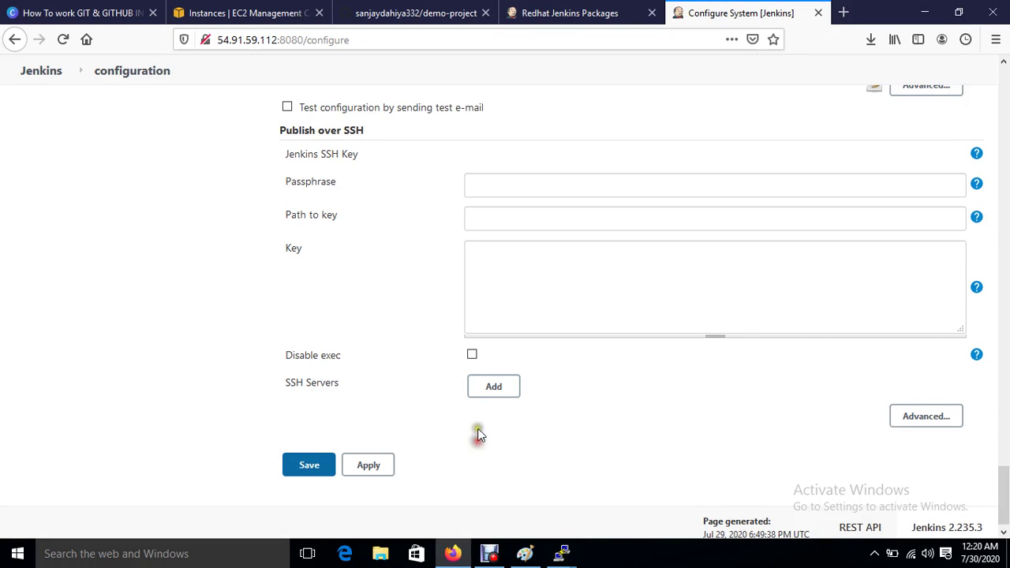
{"action": "left_click", "coordinate": [494, 389]}
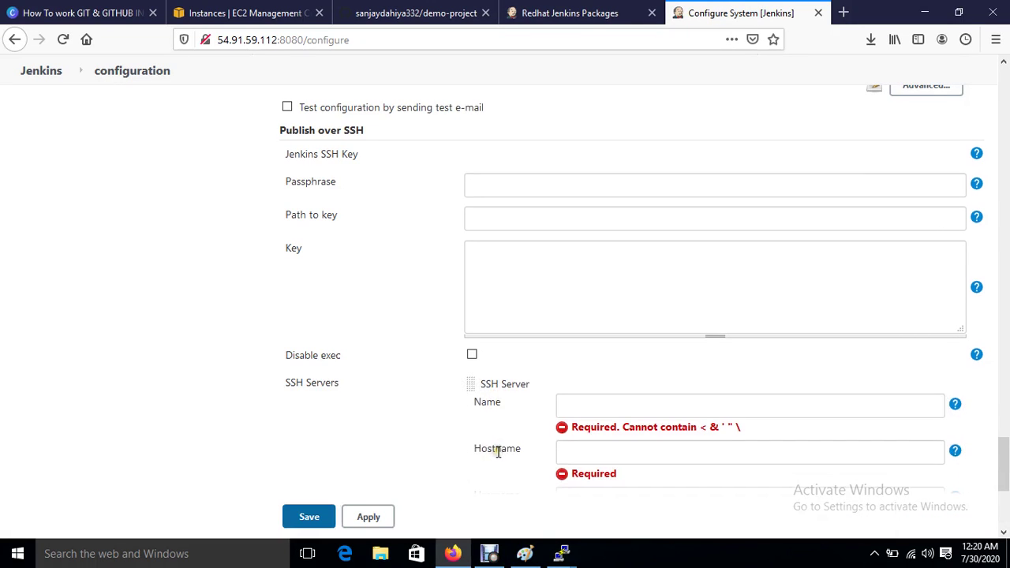
{"action": "left_click", "coordinate": [590, 250]}
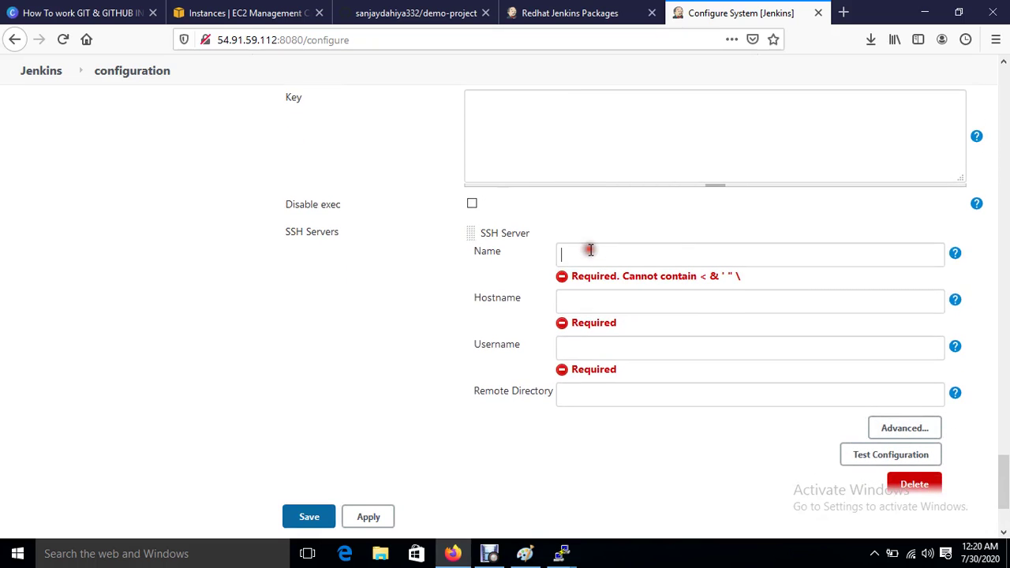
{"action": "type", "text": "jenkins"}
{"action": "left_click", "coordinate": [588, 301]}
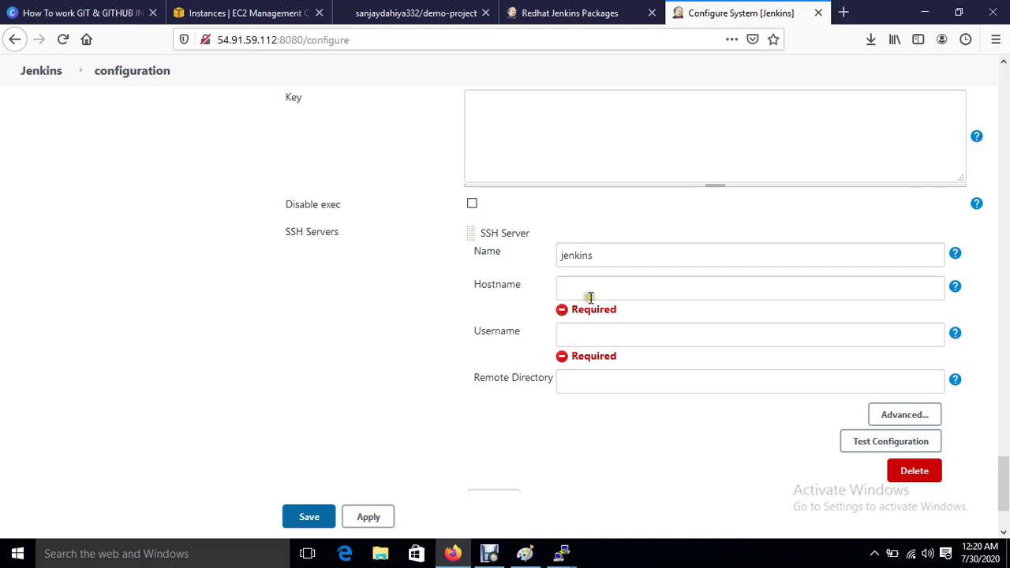
{"action": "left_click", "coordinate": [183, 13]}
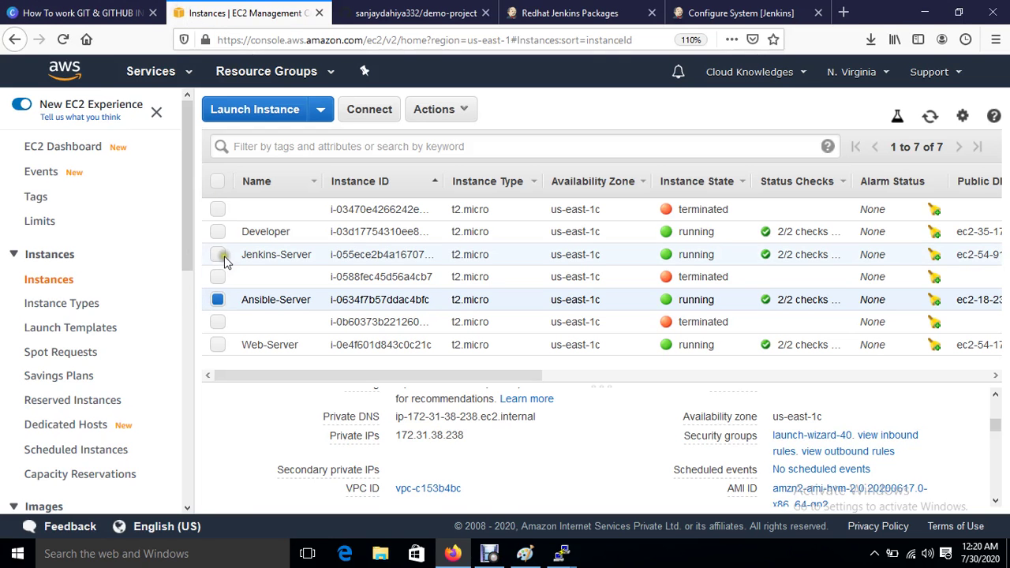
Step: Copy Jenkins-Server's private IP 172.31.47.59 from the EC2 instances list
{"action": "left_click", "coordinate": [223, 257]}
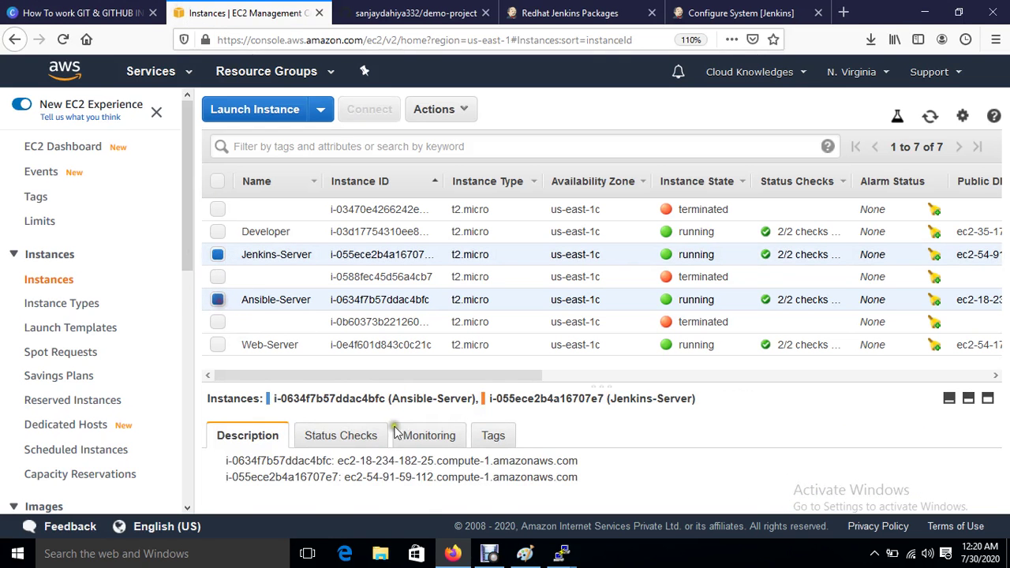
{"action": "scroll", "coordinate": [430, 469], "scroll_direction": "down", "scroll_amount": 5}
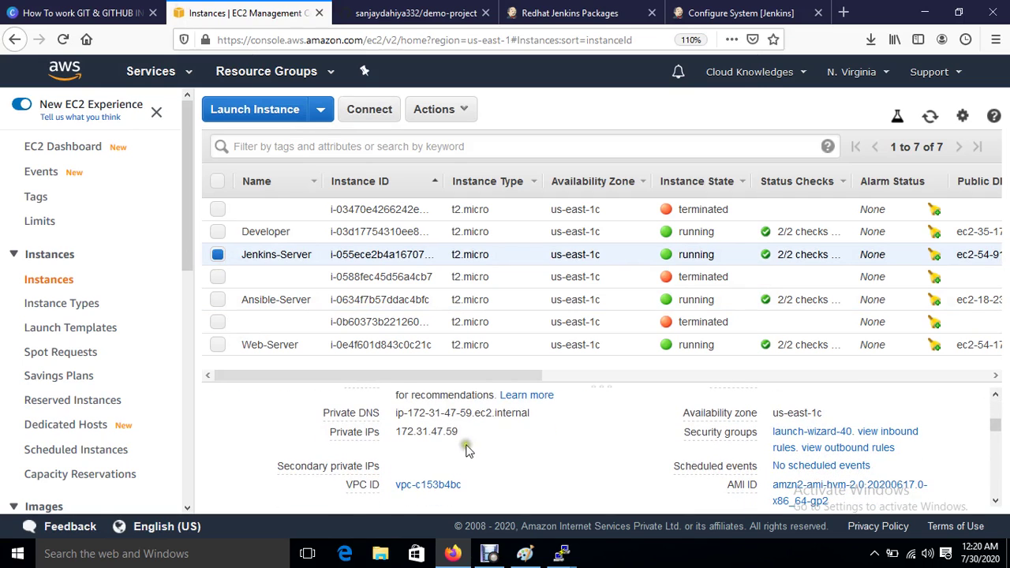
{"action": "left_click", "coordinate": [472, 434]}
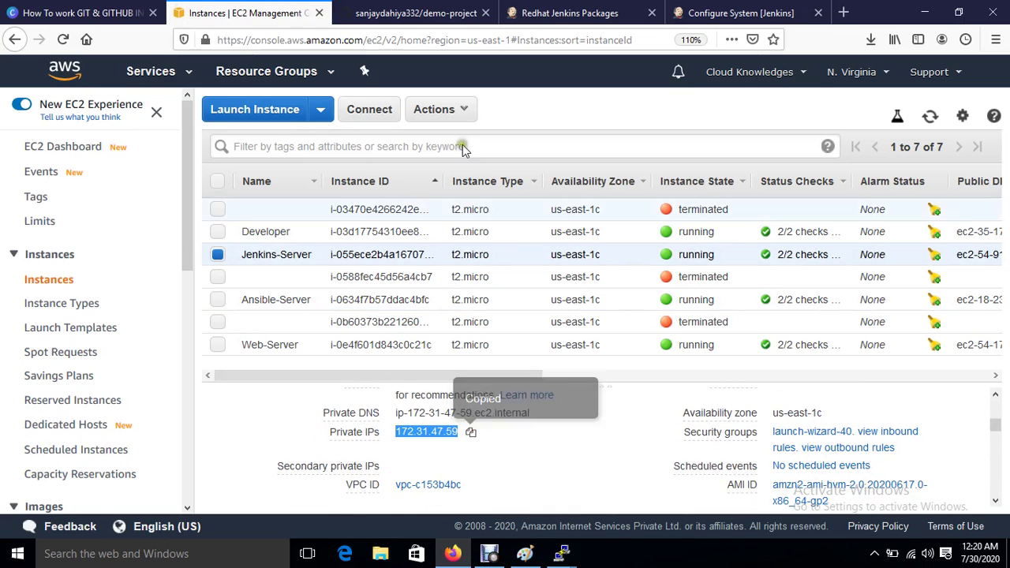
{"action": "left_click", "coordinate": [732, 12]}
Step: Set the jenkins server's hostname to 172.31.47.59 and username to root
{"action": "left_click", "coordinate": [614, 288]}
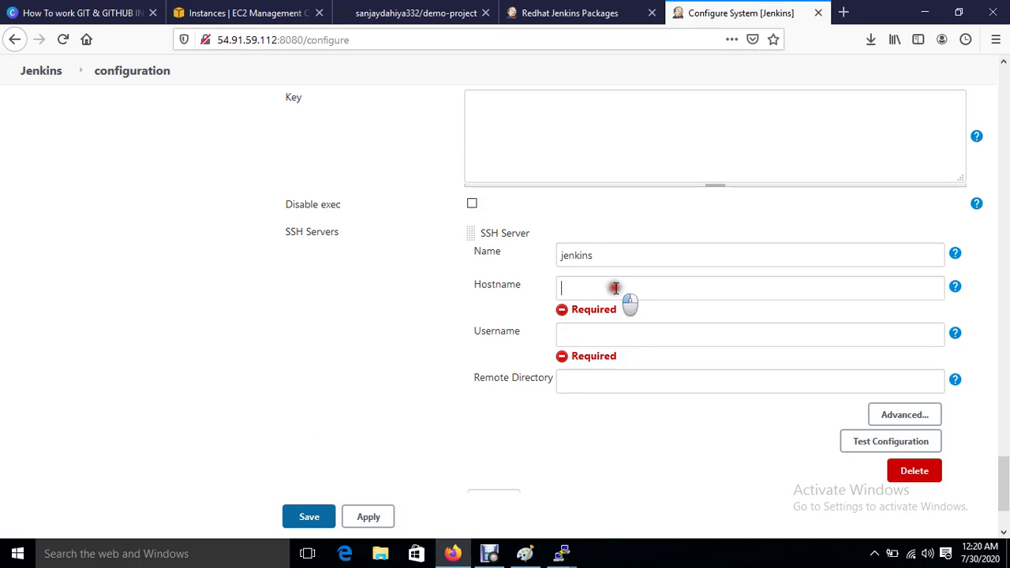
{"action": "key", "text": "ctrl+v"}
{"action": "left_click", "coordinate": [586, 335]}
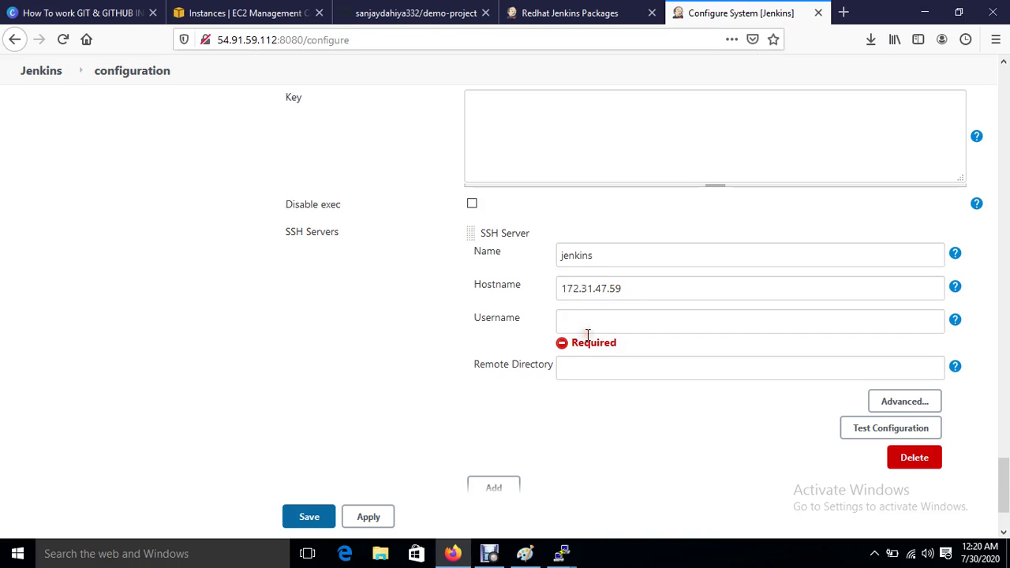
{"action": "type", "text": "root"}
Step: Enable password authentication with the server password and test the SSH connection
{"action": "left_click", "coordinate": [896, 403]}
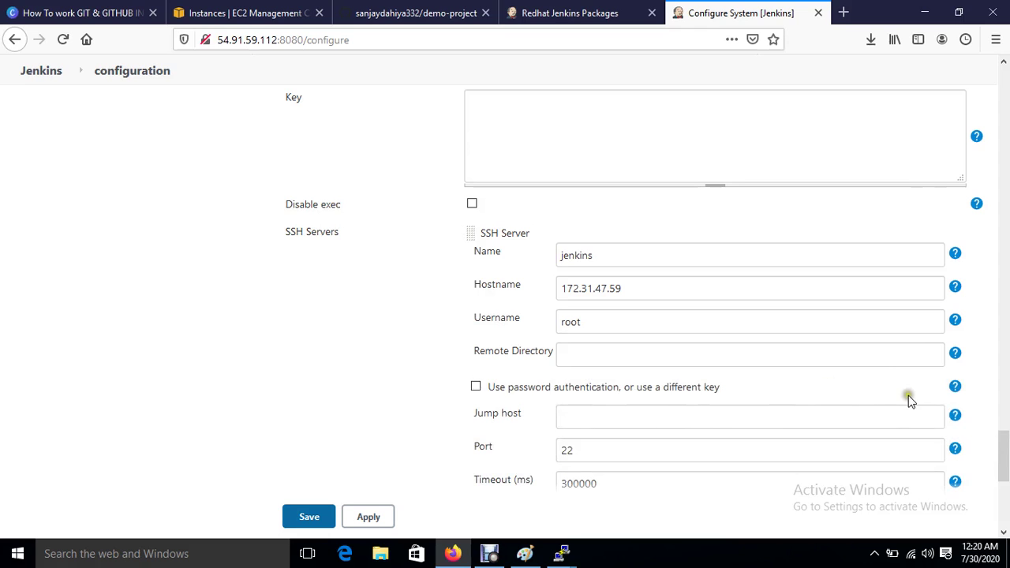
{"action": "scroll", "coordinate": [908, 395], "scroll_direction": "down", "scroll_amount": 3}
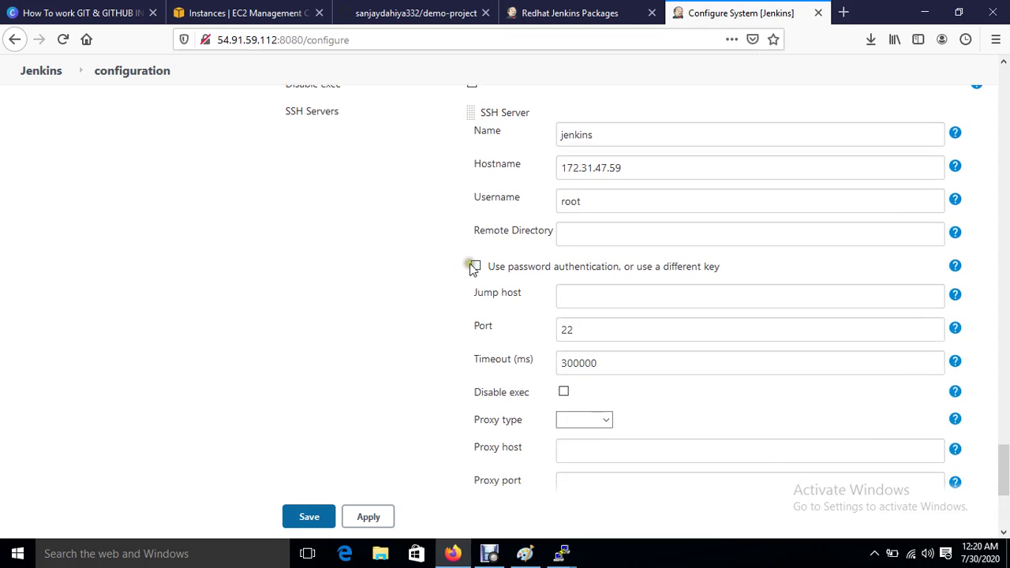
{"action": "left_click", "coordinate": [476, 267]}
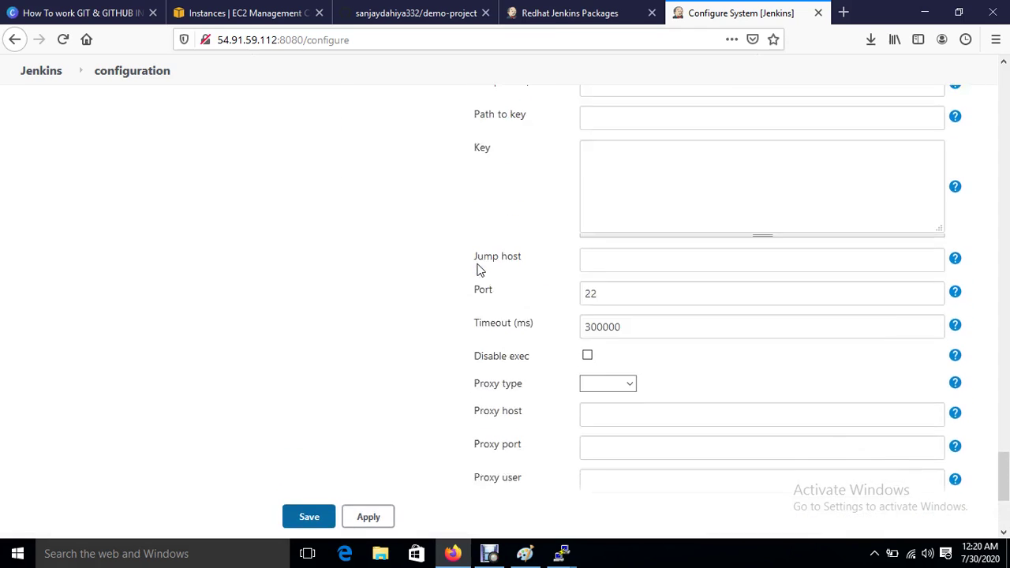
{"action": "scroll", "coordinate": [478, 270], "scroll_direction": "up", "scroll_amount": 2}
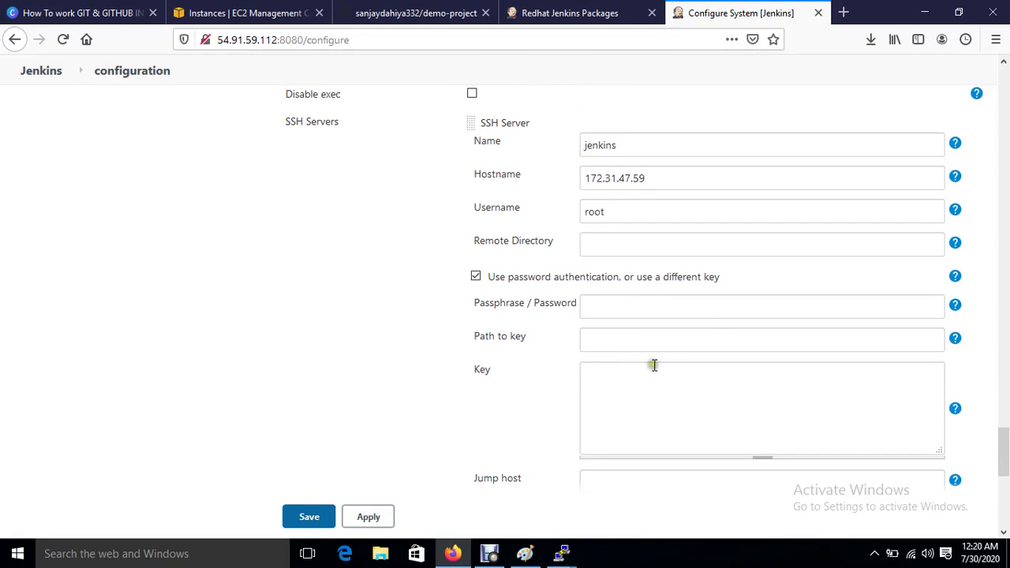
{"action": "left_click", "coordinate": [597, 372]}
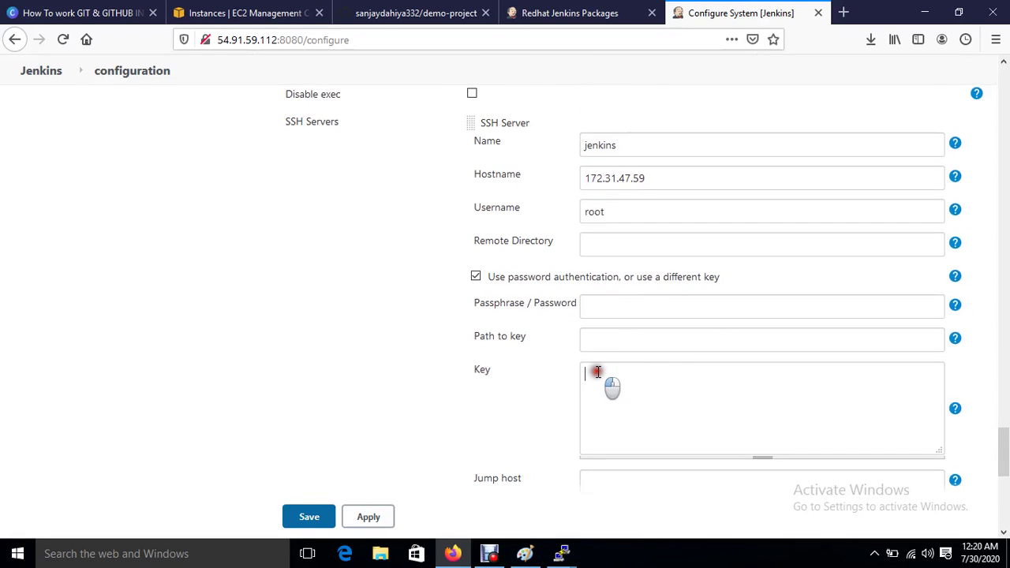
{"action": "left_click", "coordinate": [613, 301]}
{"action": "type", "text": "••••"}
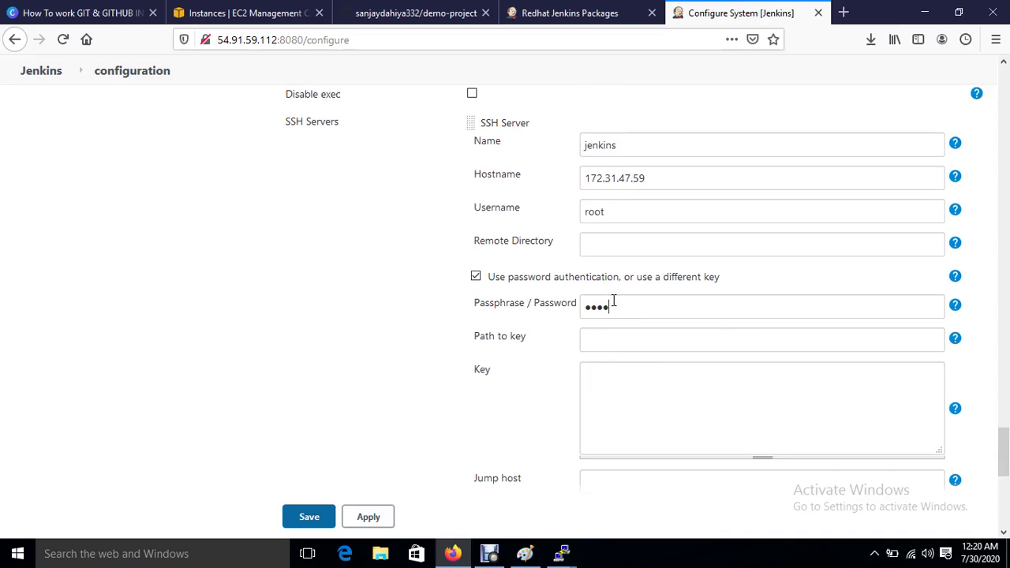
{"action": "scroll", "coordinate": [613, 301], "scroll_direction": "down", "scroll_amount": 10}
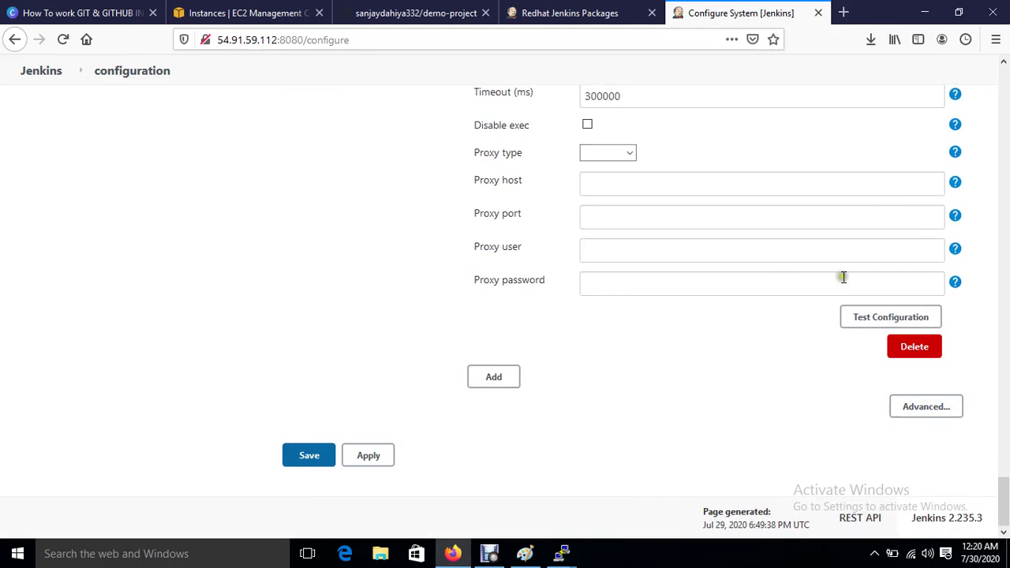
{"action": "left_click", "coordinate": [878, 316]}
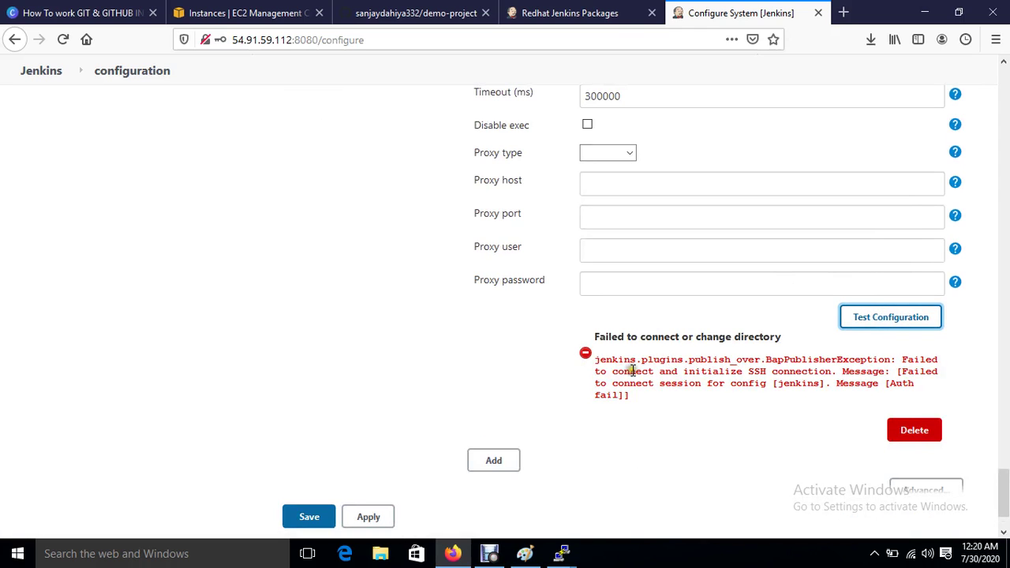
{"action": "scroll", "coordinate": [633, 370], "scroll_direction": "up", "scroll_amount": 10}
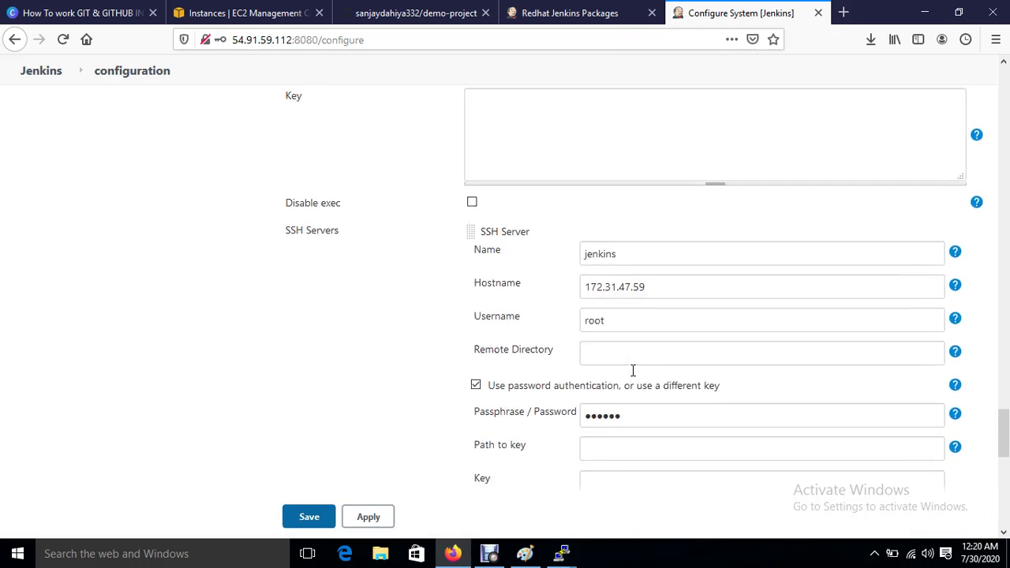
Step: Reset the root password with passwd root in the PuTTY terminal
{"action": "left_click", "coordinate": [564, 554]}
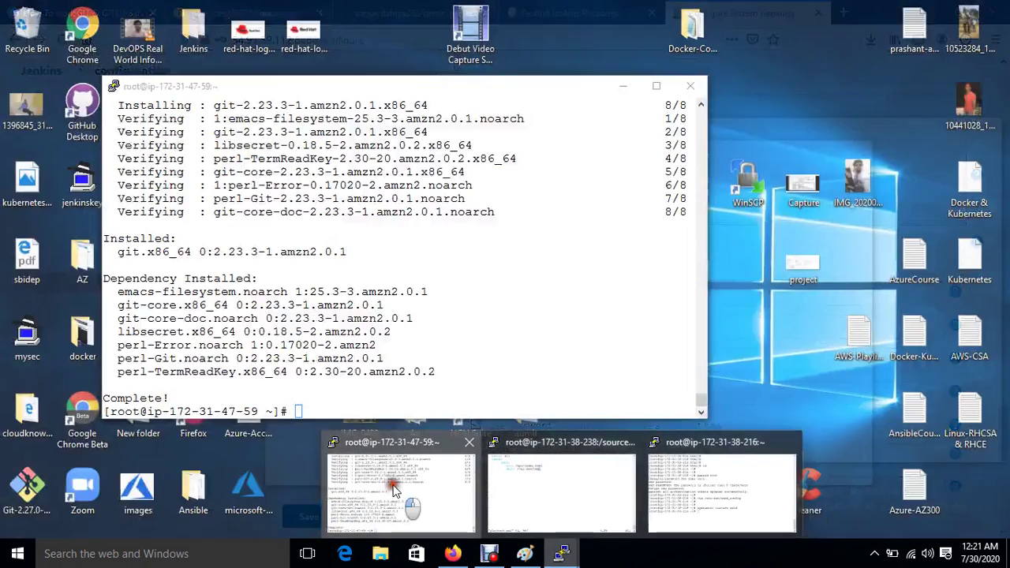
{"action": "left_click", "coordinate": [398, 481]}
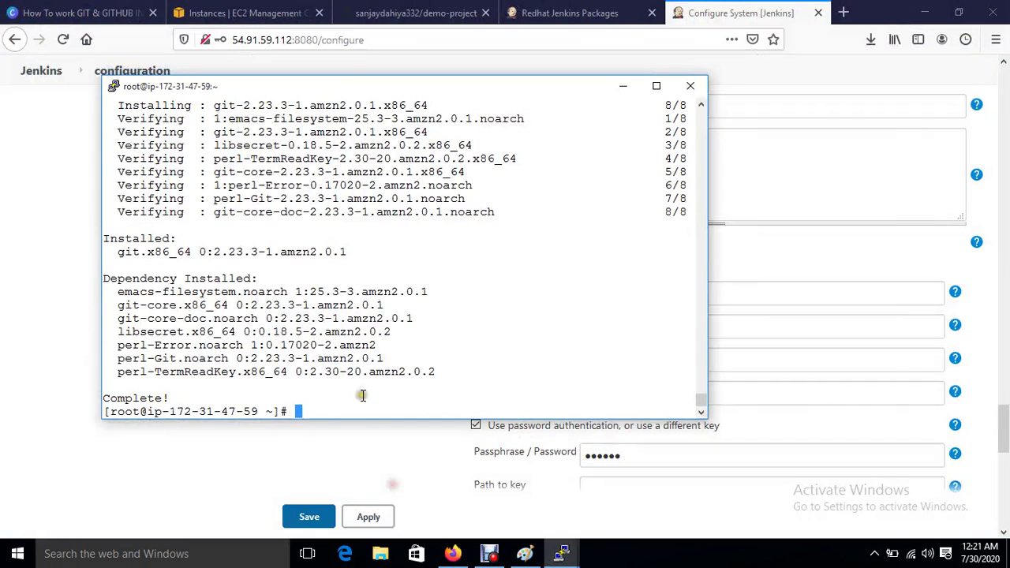
{"action": "type", "text": "passw"}
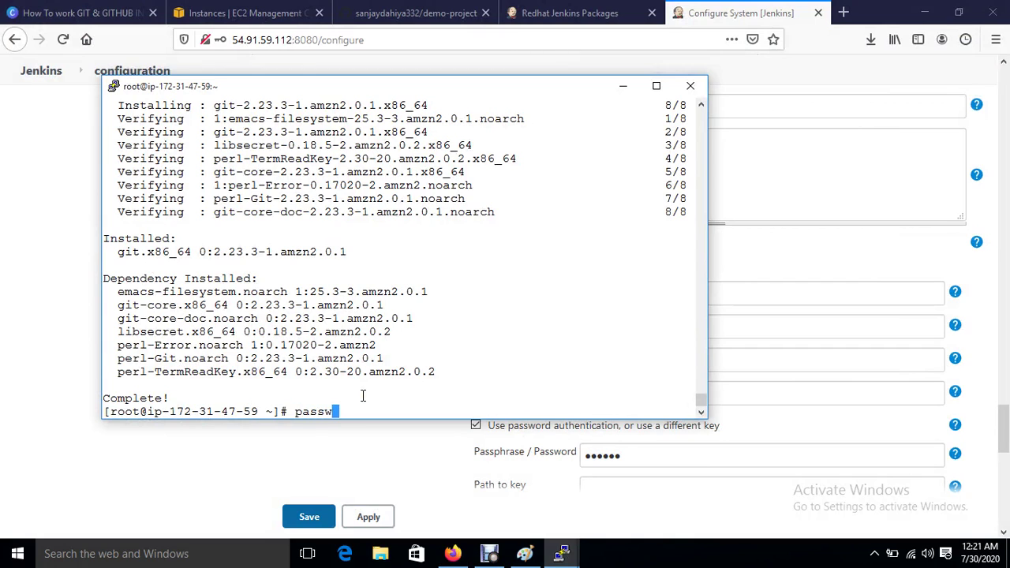
{"action": "type", "text": "d        root"}
{"action": "key", "text": "Return"}
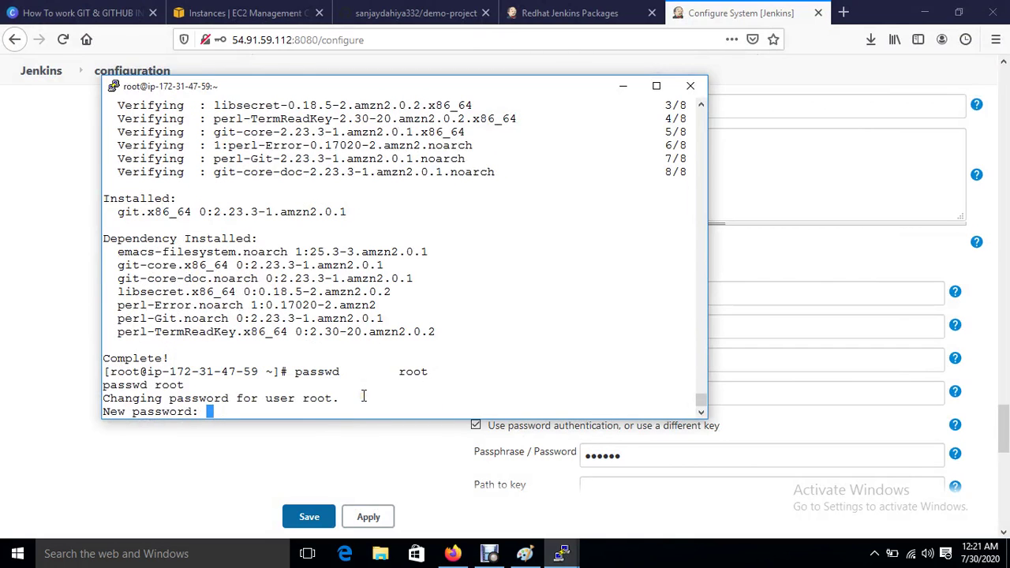
{"action": "key", "text": "Return"}
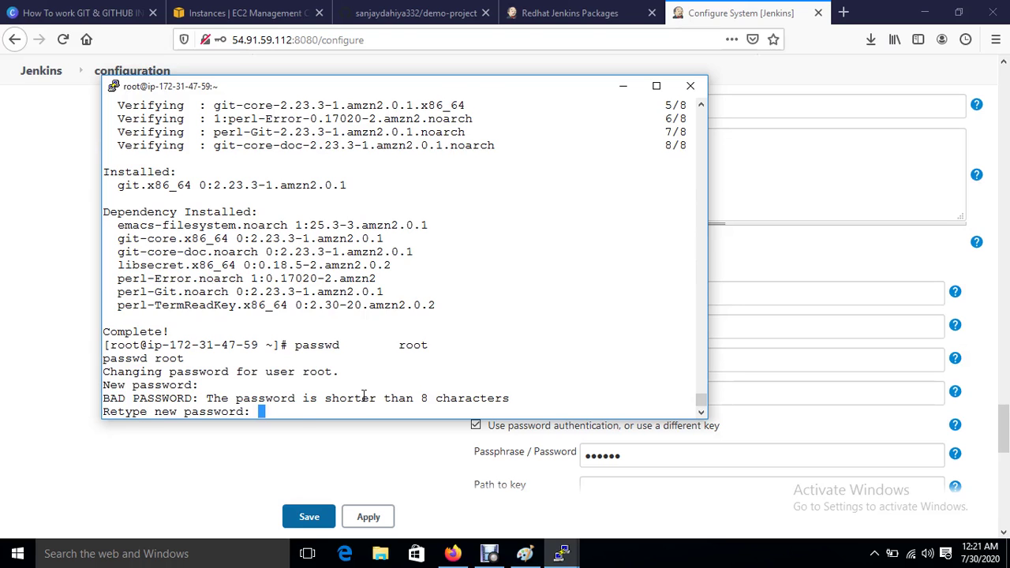
{"action": "key", "text": "Return"}
Step: Open /etc/ssh/sshd_config in vim and uncomment PermitRootLogin yes
{"action": "key", "text": "Return"}
{"action": "key", "text": "Return"}
{"action": "type", "text": "vim /e"}
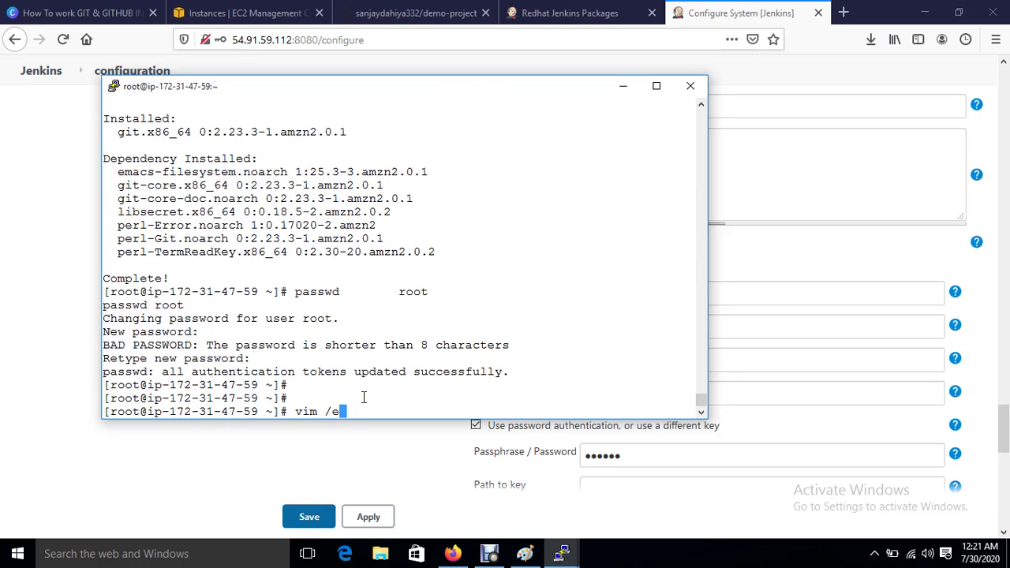
{"action": "type", "text": "tc/ssh/sshd_config"}
{"action": "key", "text": "Return"}
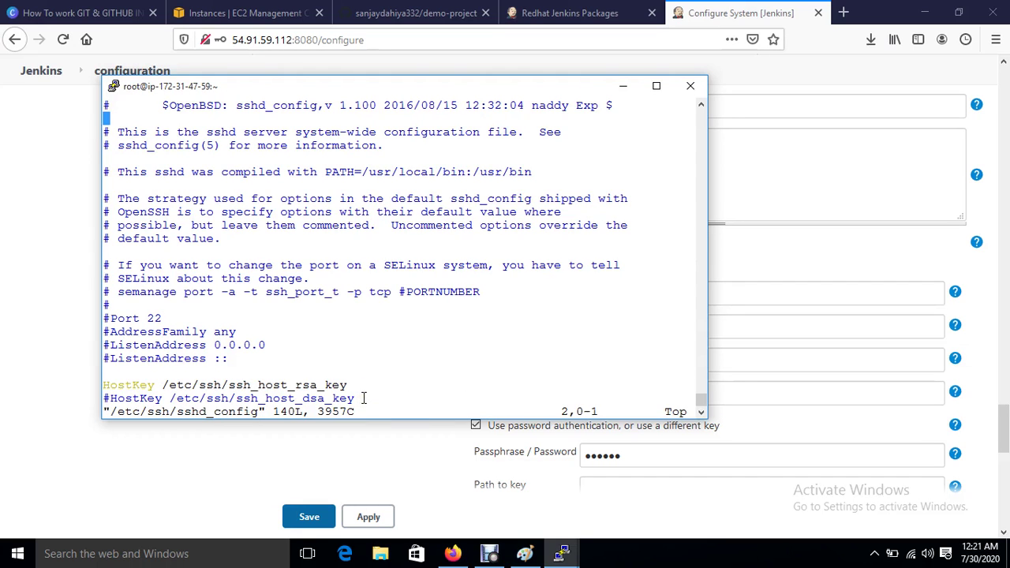
{"action": "key", "text": "Down"}
{"action": "key", "text": "Down"}
{"action": "key", "text": "Down"}
{"action": "key", "text": "Down"}
{"action": "key", "text": "Down"}
{"action": "key", "text": "Down"}
{"action": "key", "text": "Down"}
{"action": "key", "text": "Down"}
{"action": "key", "text": "Down"}
{"action": "key", "text": "Down"}
{"action": "key", "text": "Down"}
{"action": "key", "text": "Down"}
{"action": "key", "text": "Down"}
{"action": "key", "text": "Down"}
{"action": "key", "text": "Down"}
{"action": "key", "text": "Down"}
{"action": "key", "text": "Down"}
{"action": "key", "text": "Down"}
{"action": "key", "text": "Down"}
{"action": "key", "text": "Down"}
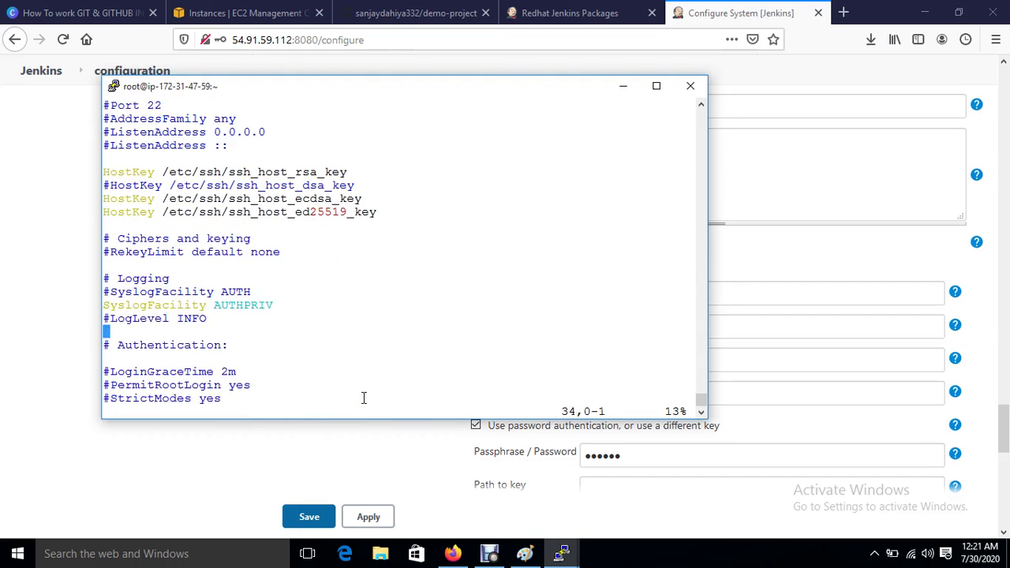
{"action": "key", "text": "Down"}
{"action": "key", "text": "Down"}
{"action": "key", "text": "Down"}
{"action": "key", "text": "Down"}
{"action": "key", "text": "Right"}
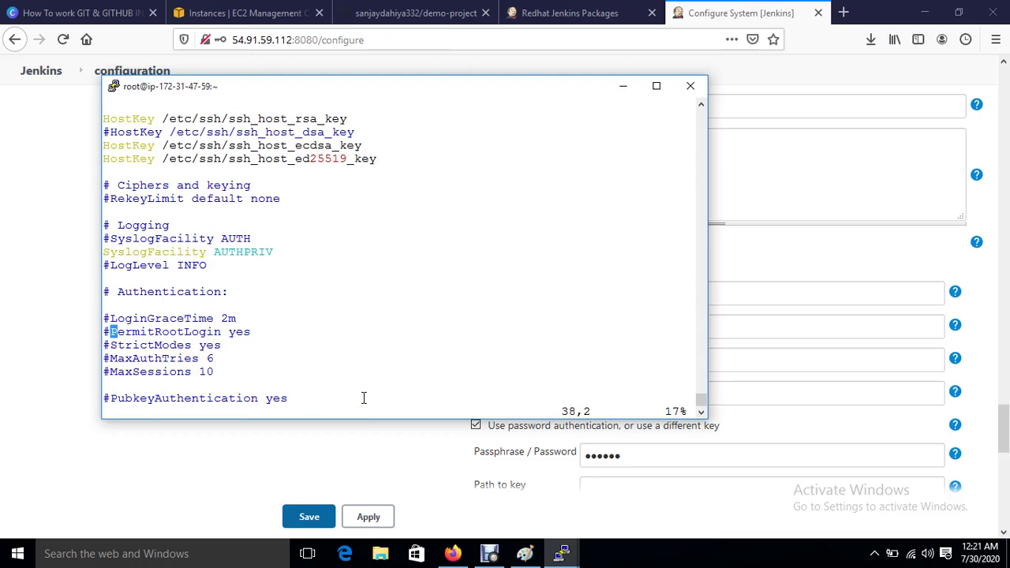
{"action": "key", "text": "i"}
{"action": "key", "text": "BackSpace"}
Step: Change PasswordAuthentication to yes and save the file with :wq!
{"action": "key", "text": "Down"}
{"action": "key", "text": "Down"}
{"action": "key", "text": "Down"}
{"action": "key", "text": "Down"}
{"action": "key", "text": "Down"}
{"action": "key", "text": "Down"}
{"action": "key", "text": "Down"}
{"action": "key", "text": "Down"}
{"action": "key", "text": "Down"}
{"action": "key", "text": "Down"}
{"action": "key", "text": "Down"}
{"action": "key", "text": "Down"}
{"action": "key", "text": "Down"}
{"action": "key", "text": "Down"}
{"action": "key", "text": "Down"}
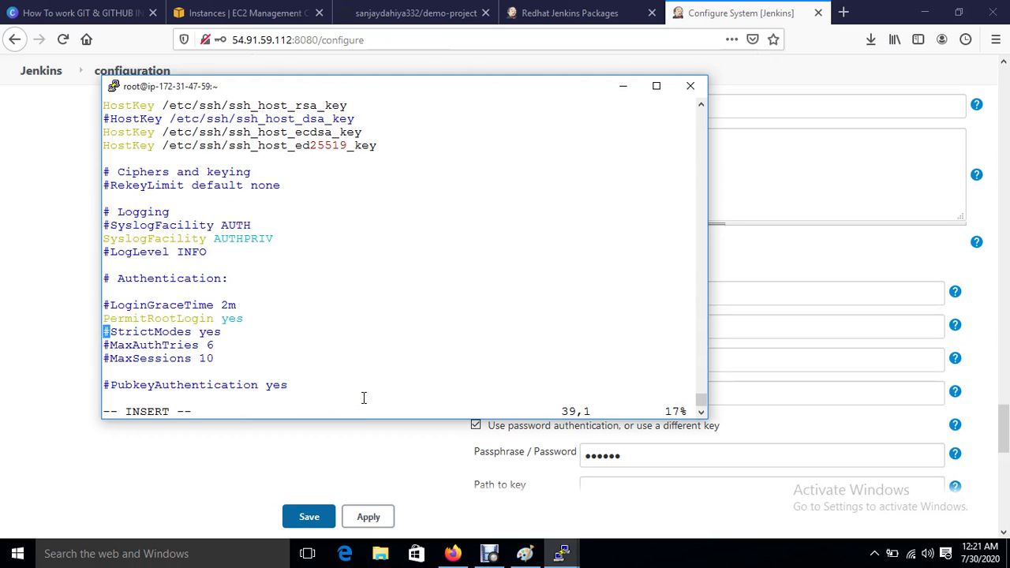
{"action": "key", "text": "Down"}
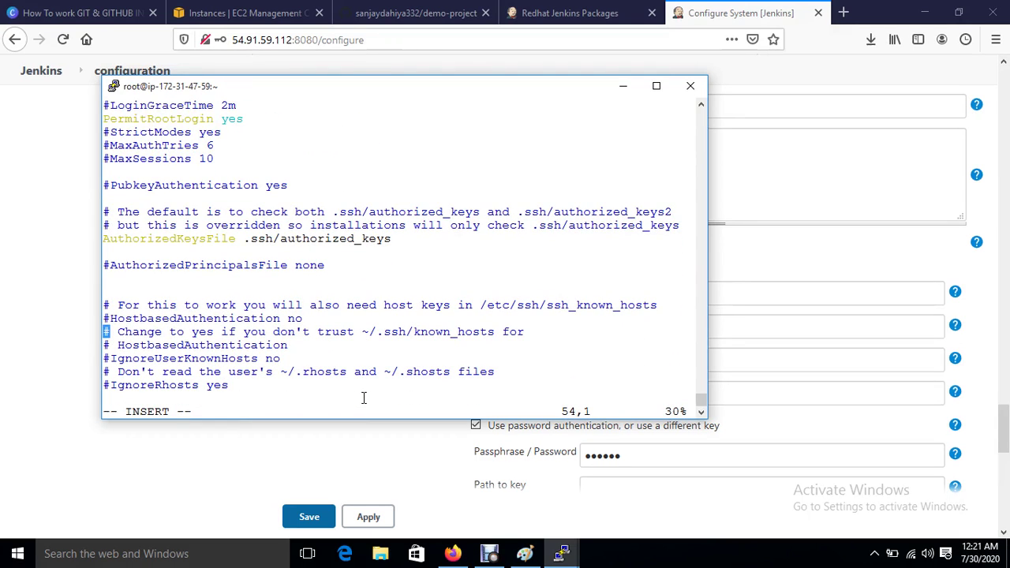
{"action": "key", "text": "Down"}
{"action": "key", "text": "Down"}
{"action": "key", "text": "Down"}
{"action": "key", "text": "Down"}
{"action": "key", "text": "Down"}
{"action": "key", "text": "Down"}
{"action": "key", "text": "Down"}
{"action": "key", "text": "Down"}
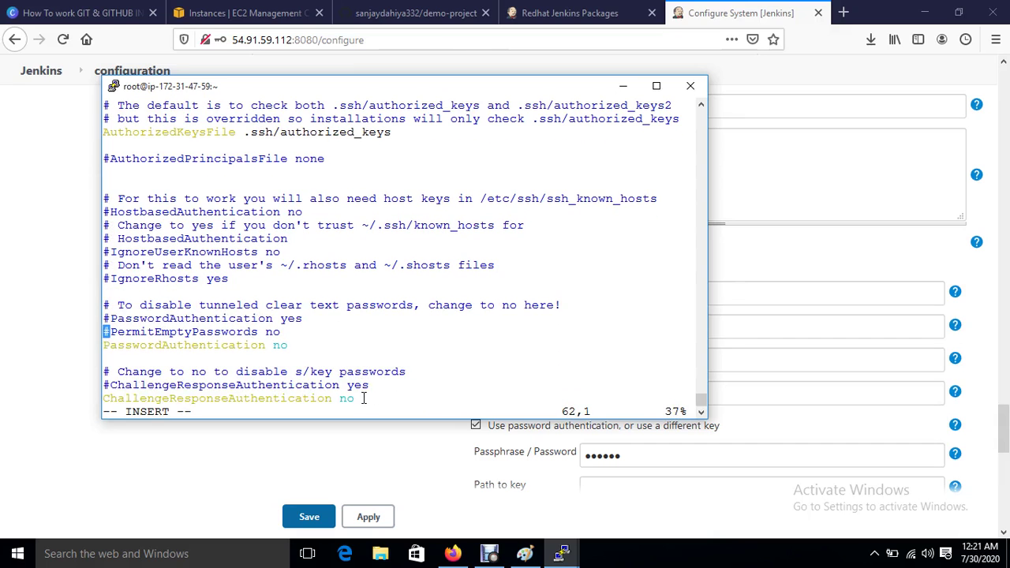
{"action": "key", "text": "Down"}
{"action": "key", "text": "Right"}
{"action": "key", "text": "Right"}
{"action": "key", "text": "Right"}
{"action": "key", "text": "Right"}
{"action": "key", "text": "Right"}
{"action": "key", "text": "Right"}
{"action": "key", "text": "Right"}
{"action": "key", "text": "Right"}
{"action": "key", "text": "Right"}
{"action": "key", "text": "Right"}
{"action": "key", "text": "Right"}
{"action": "key", "text": "Right"}
{"action": "key", "text": "Right"}
{"action": "key", "text": "Right"}
{"action": "key", "text": "Right"}
{"action": "key", "text": "Right"}
{"action": "key", "text": "Right"}
{"action": "key", "text": "Right"}
{"action": "key", "text": "Right"}
{"action": "key", "text": "Right"}
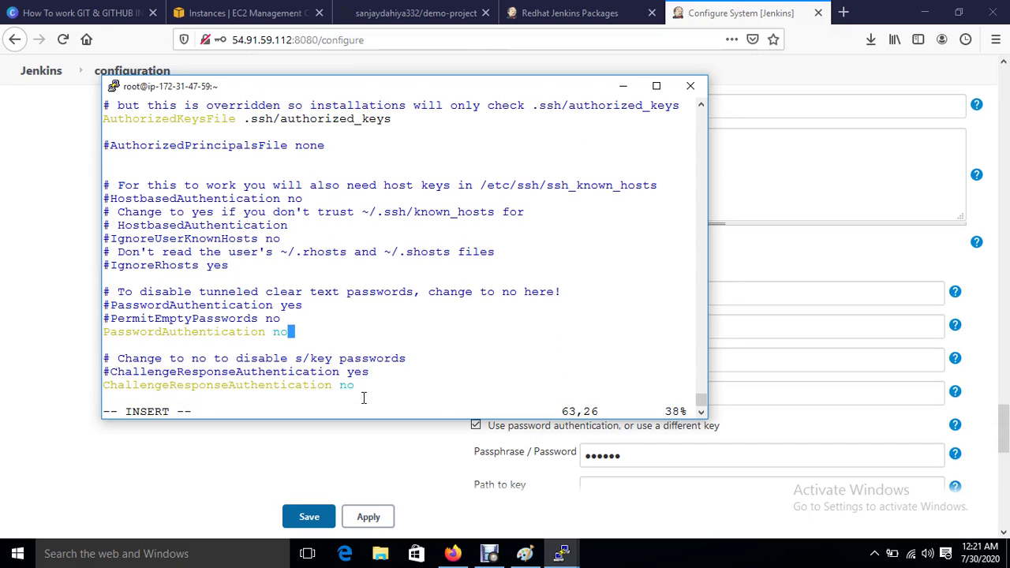
{"action": "key", "text": "BackSpace"}
{"action": "key", "text": "BackSpace"}
{"action": "type", "text": "yes"}
{"action": "key", "text": "Escape"}
{"action": "type", "text": ":wq!"}
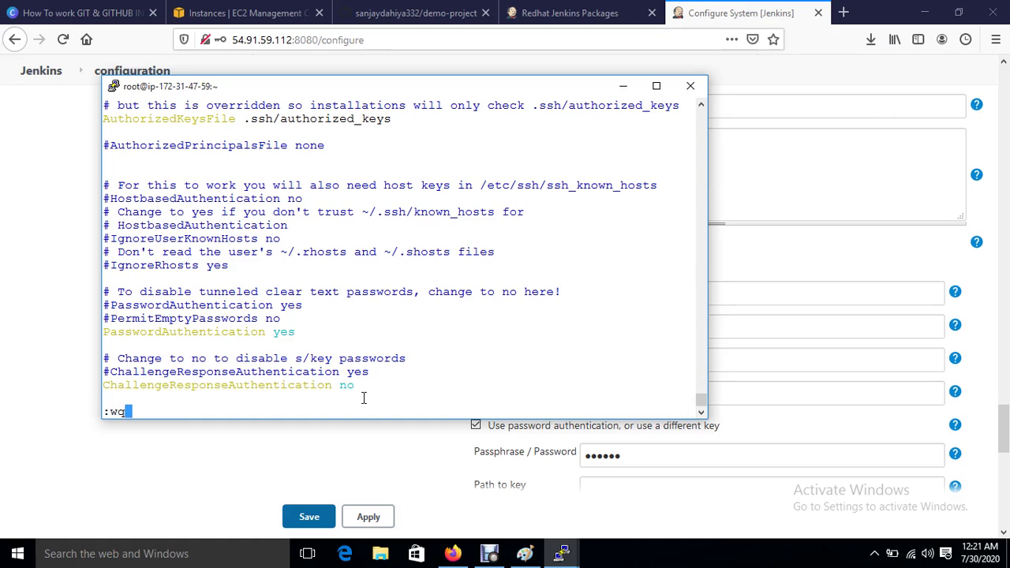
{"action": "key", "text": "Return"}
{"action": "key", "text": "Return"}
{"action": "key", "text": "Return"}
Step: Restart the SSH service with systemctl restart sshd
{"action": "type", "text": "s"}
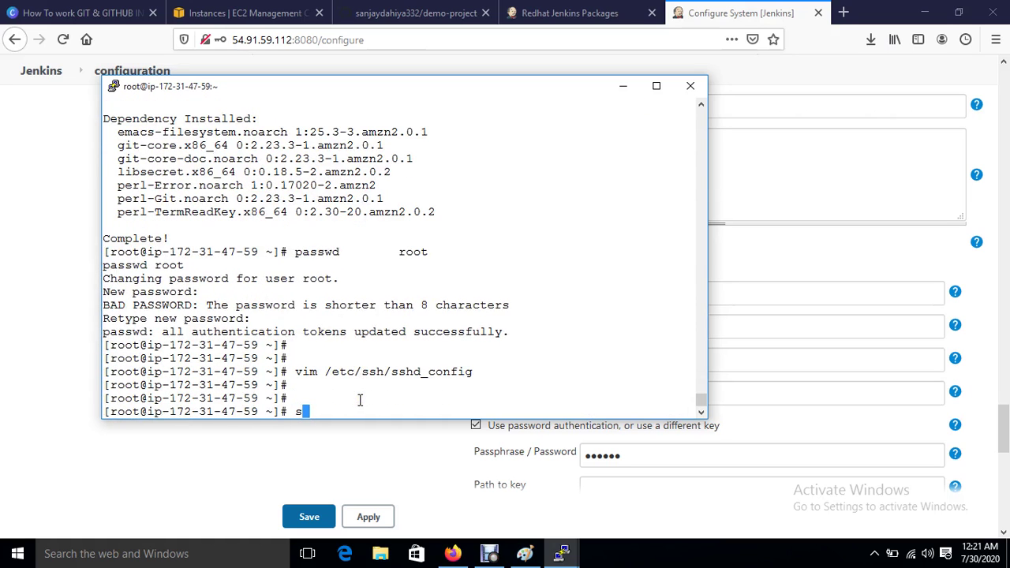
{"action": "type", "text": "ystemctl restart s"}
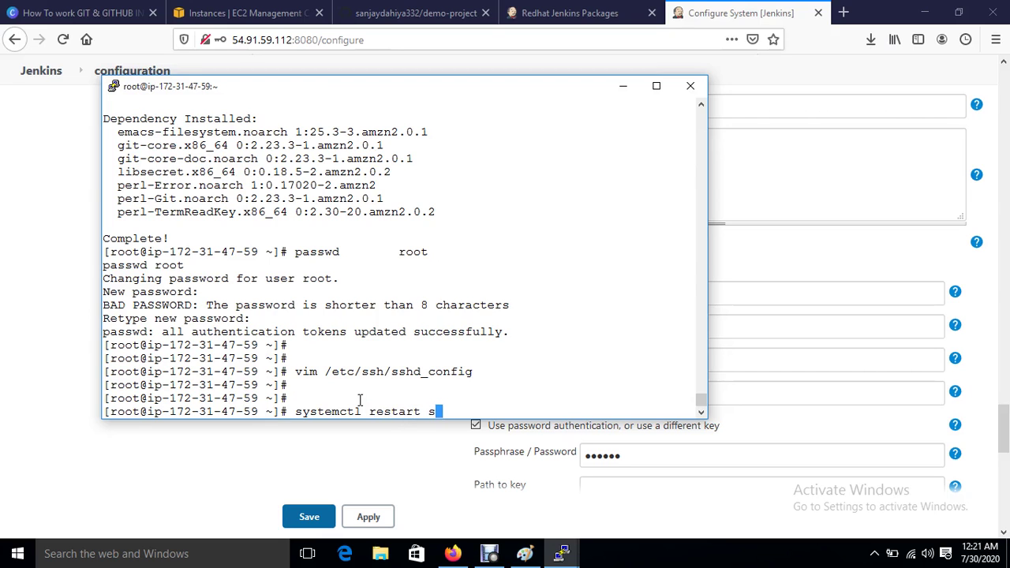
{"action": "type", "text": "shd"}
{"action": "key", "text": "Return"}
{"action": "key", "text": "Return"}
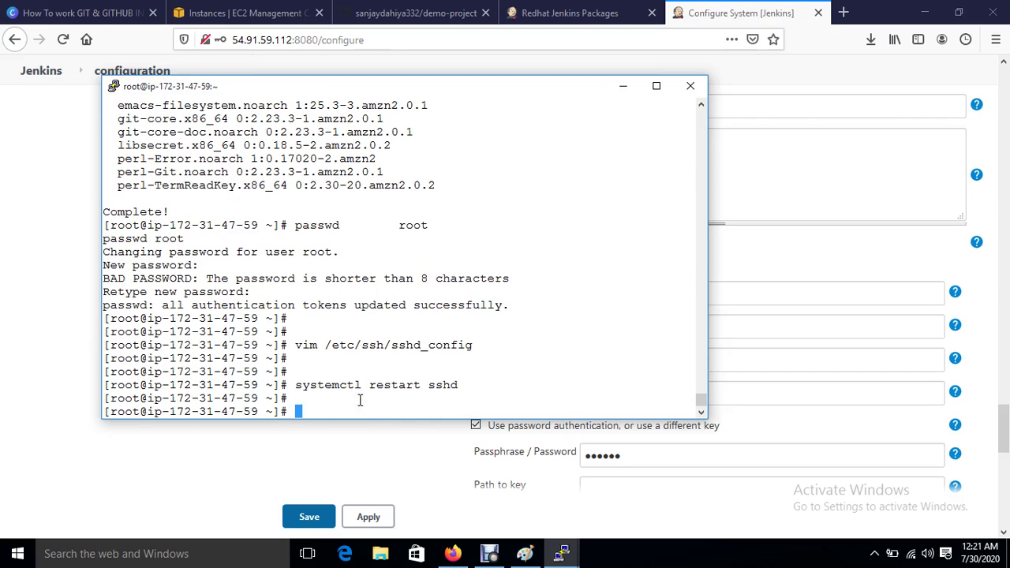
{"action": "left_click", "coordinate": [449, 439]}
{"action": "scroll", "coordinate": [450, 439], "scroll_direction": "down", "scroll_amount": 10}
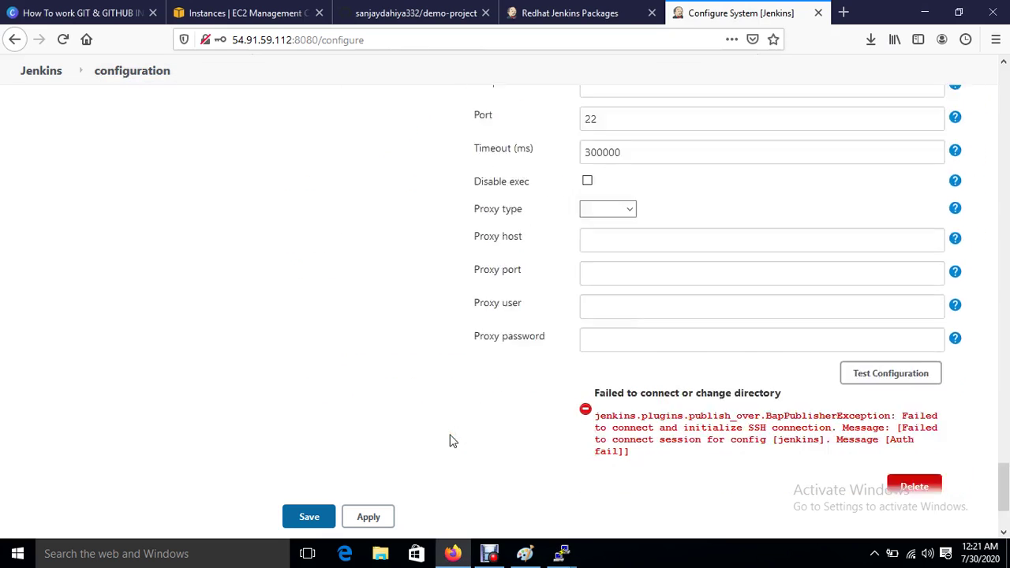
Step: Retest the jenkins SSH connection to Success, then apply and save the system configuration
{"action": "left_click", "coordinate": [854, 245]}
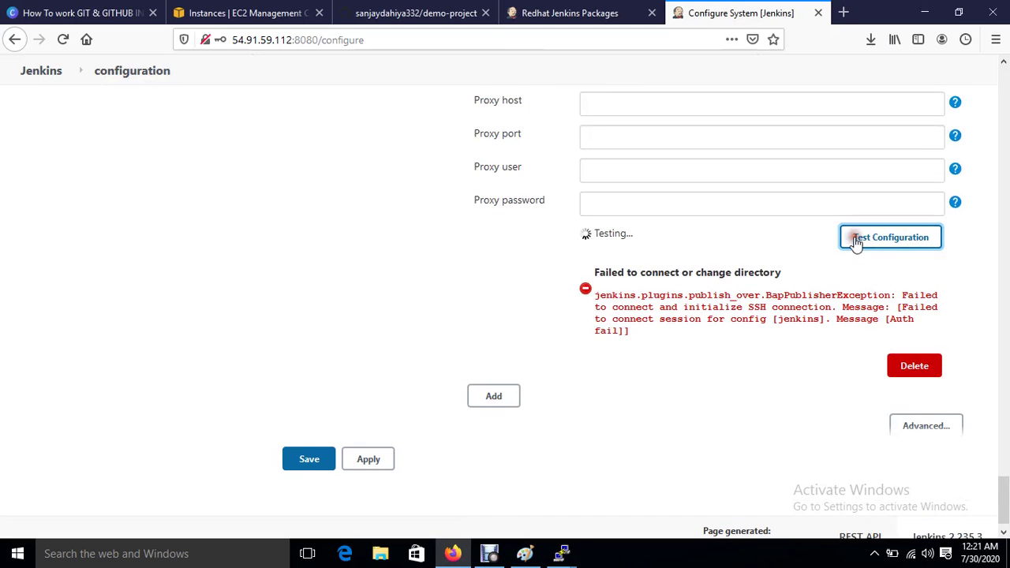
{"action": "left_click", "coordinate": [378, 462]}
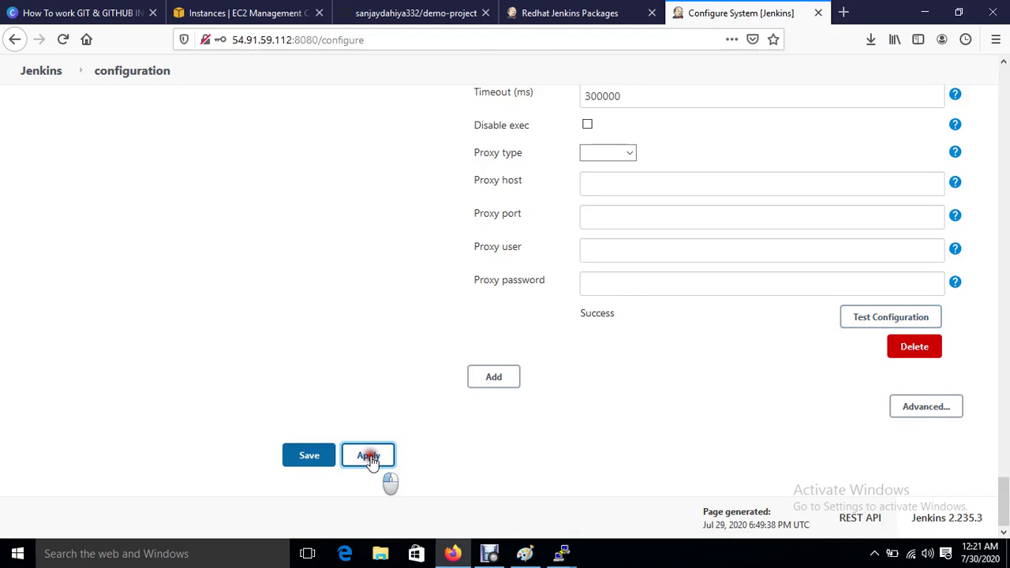
{"action": "left_click", "coordinate": [317, 456]}
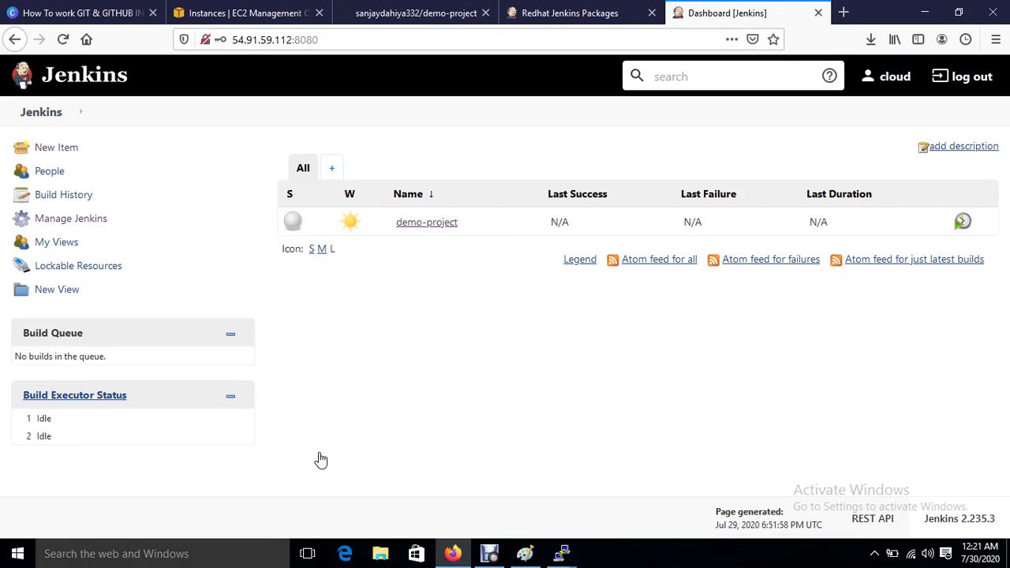
Step: Add a Send files or execute commands over SSH build step to demo-project
{"action": "left_click", "coordinate": [413, 222]}
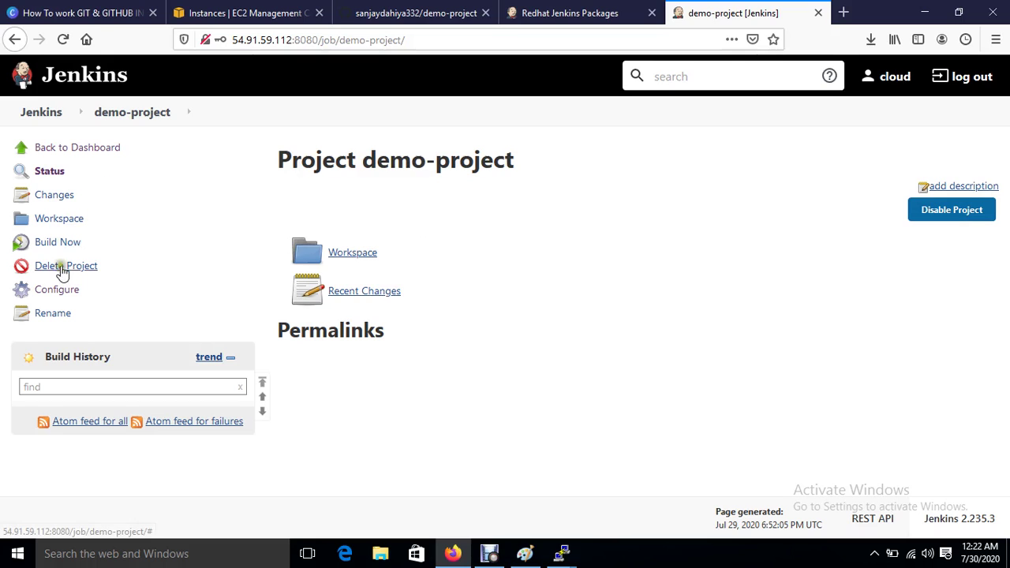
{"action": "left_click", "coordinate": [63, 290]}
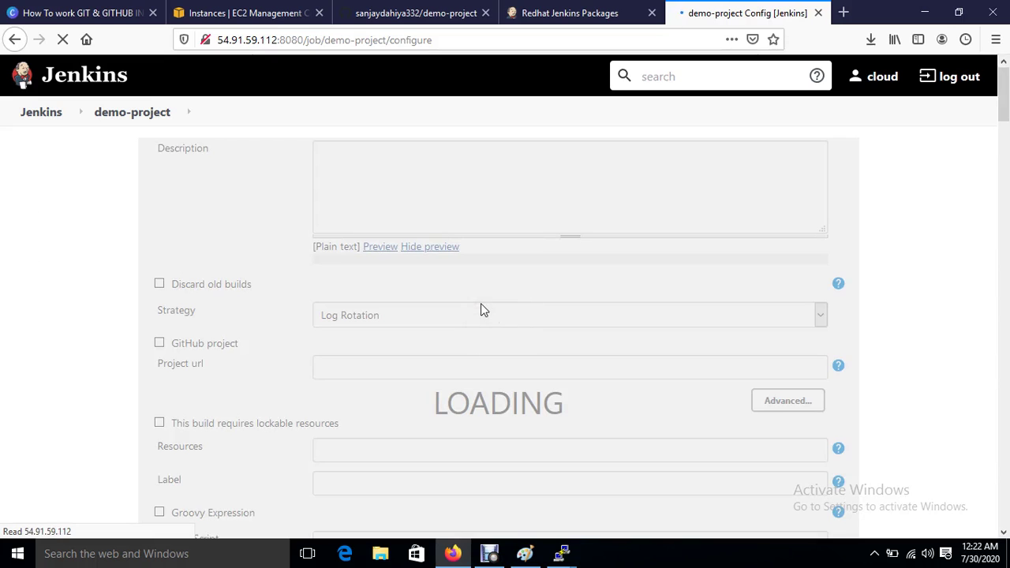
{"action": "scroll", "coordinate": [482, 307], "scroll_direction": "down", "scroll_amount": 3}
{"action": "scroll", "coordinate": [480, 305], "scroll_direction": "down", "scroll_amount": 10}
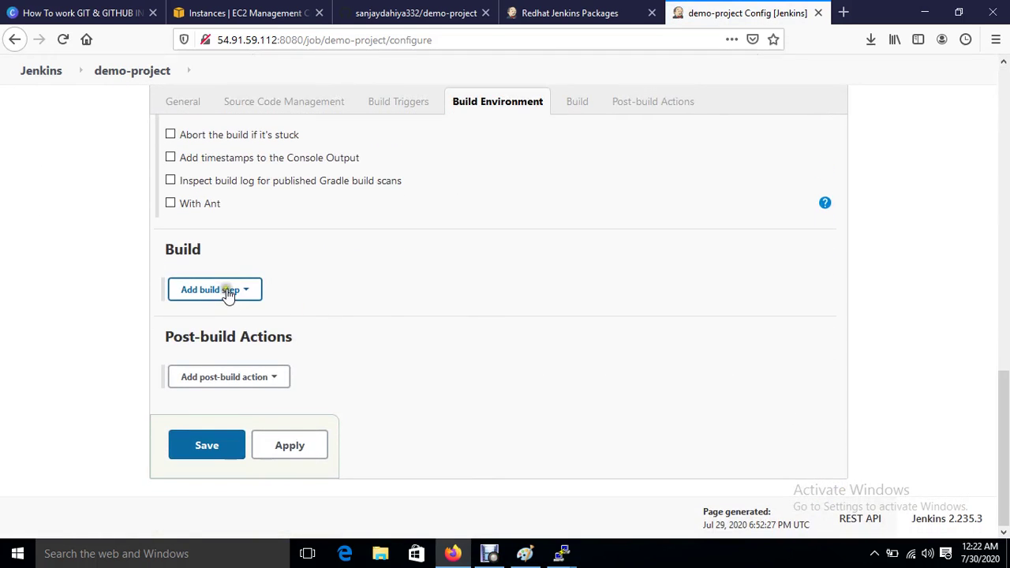
{"action": "left_click", "coordinate": [227, 290]}
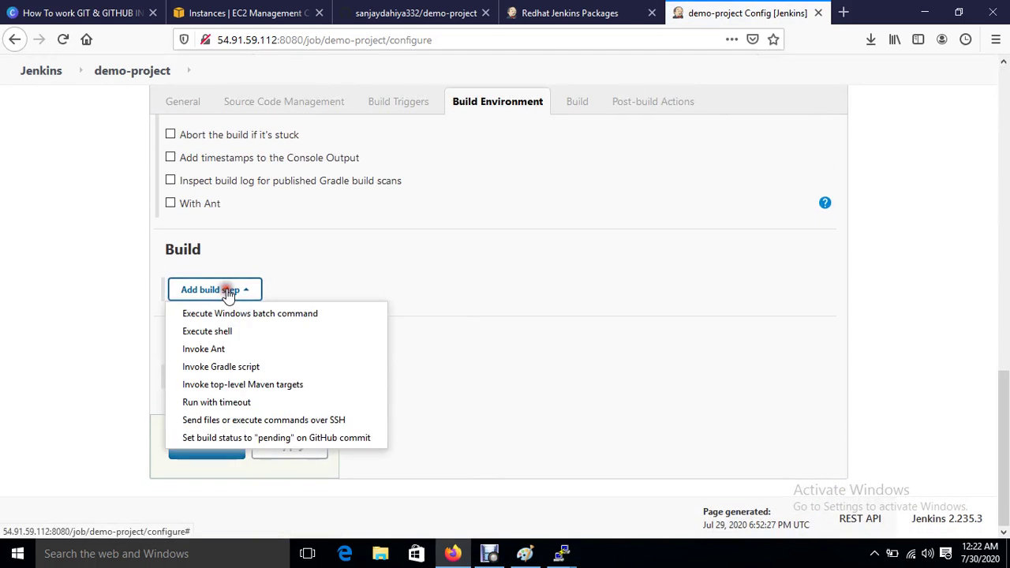
{"action": "left_click", "coordinate": [245, 422]}
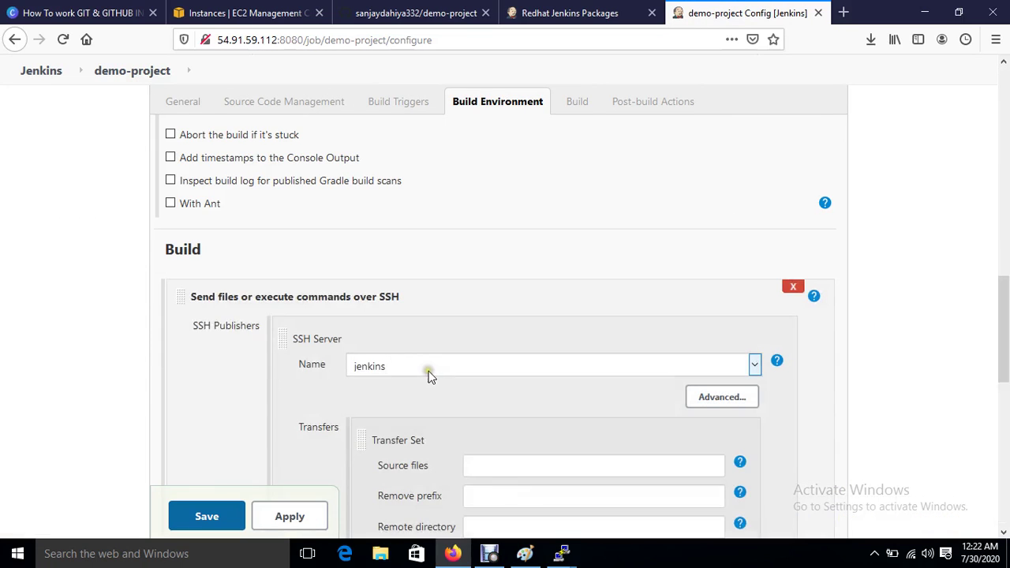
Step: Select jenkins as the build step's SSH server
{"action": "scroll", "coordinate": [429, 376], "scroll_direction": "down", "scroll_amount": 3}
{"action": "scroll", "coordinate": [329, 221], "scroll_direction": "up", "scroll_amount": 1}
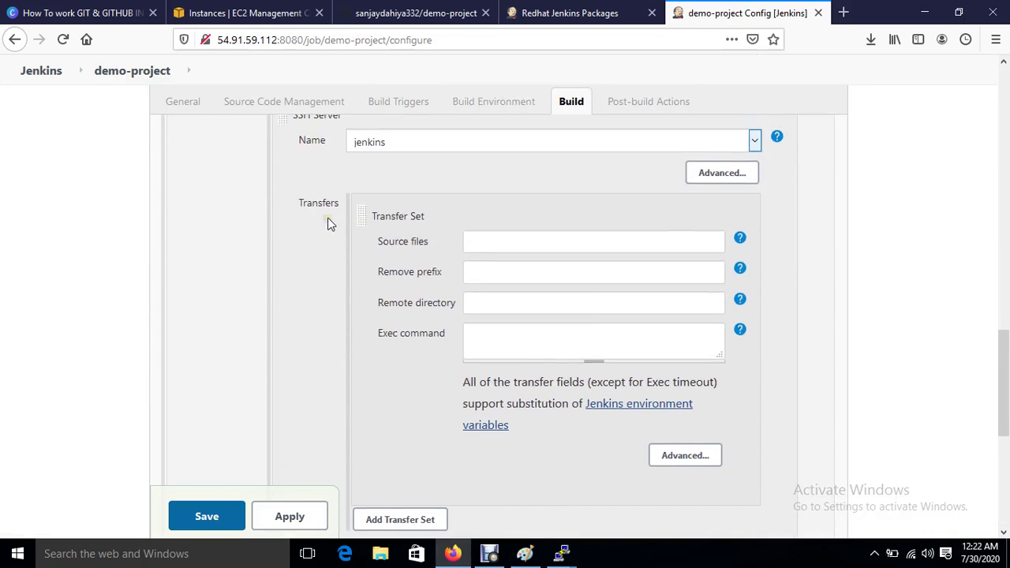
{"action": "left_click", "coordinate": [495, 187]}
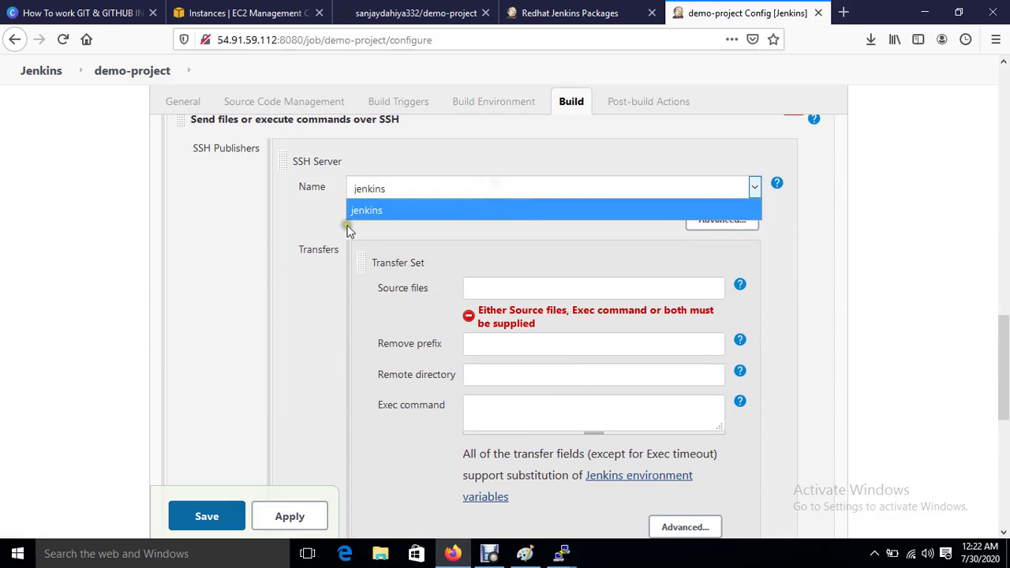
{"action": "left_click", "coordinate": [378, 210]}
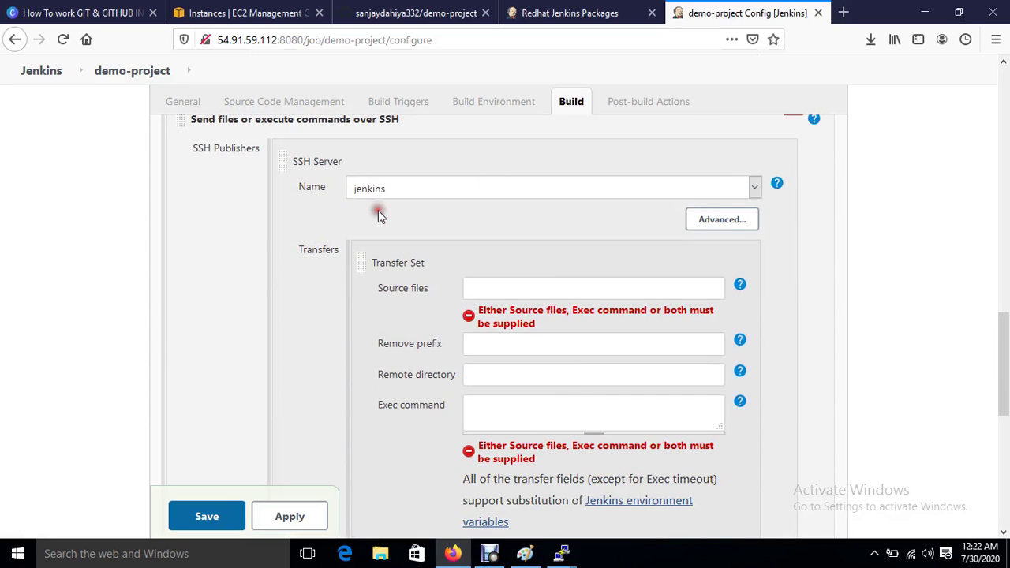
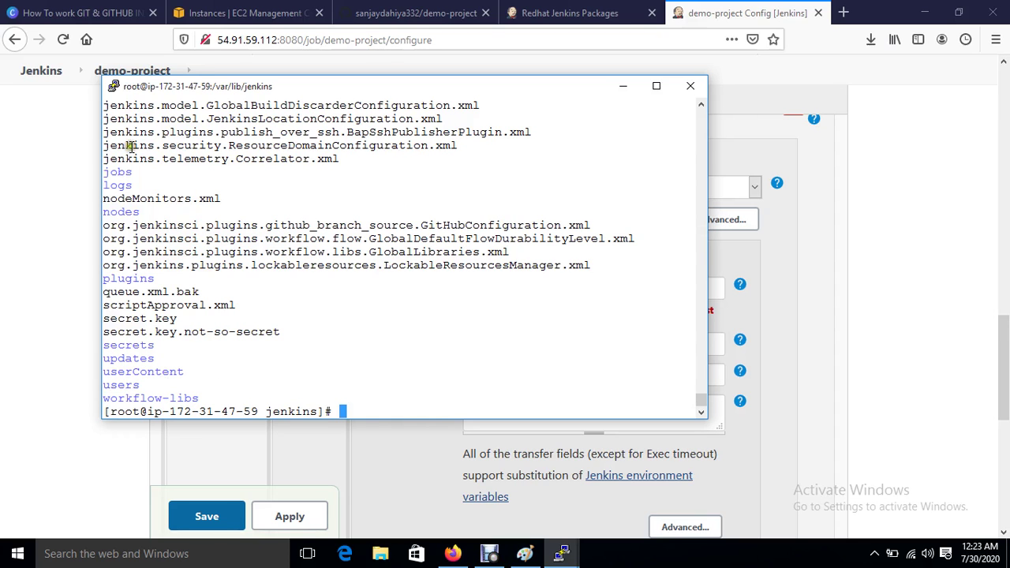
Step: Move the PuTTY terminal aside and bring the Jenkins demo-project configuration page back to the front
{"action": "left_click_drag", "start_coordinate": [253, 85], "coordinate": [484, 97]}
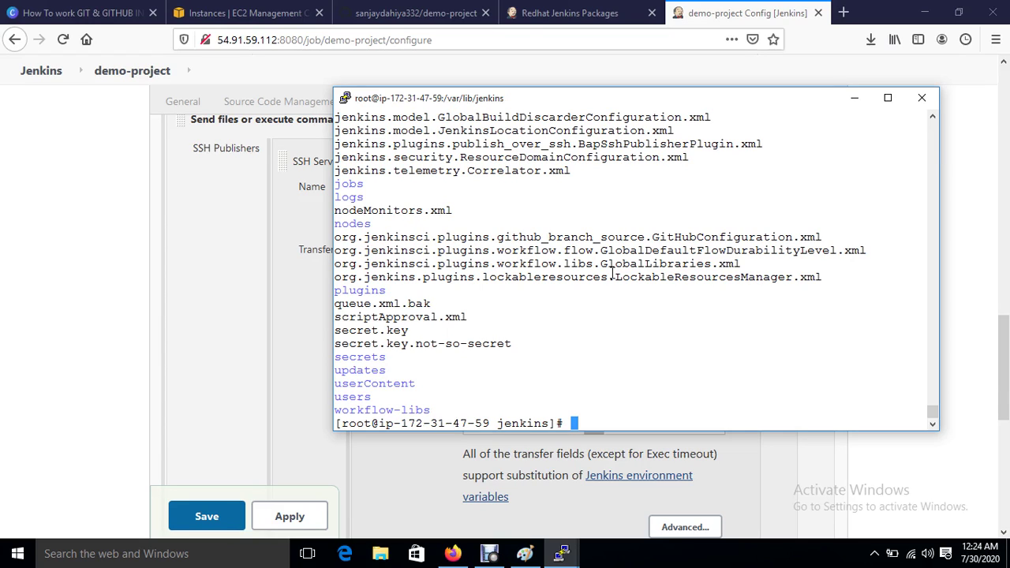
{"action": "left_click", "coordinate": [854, 97]}
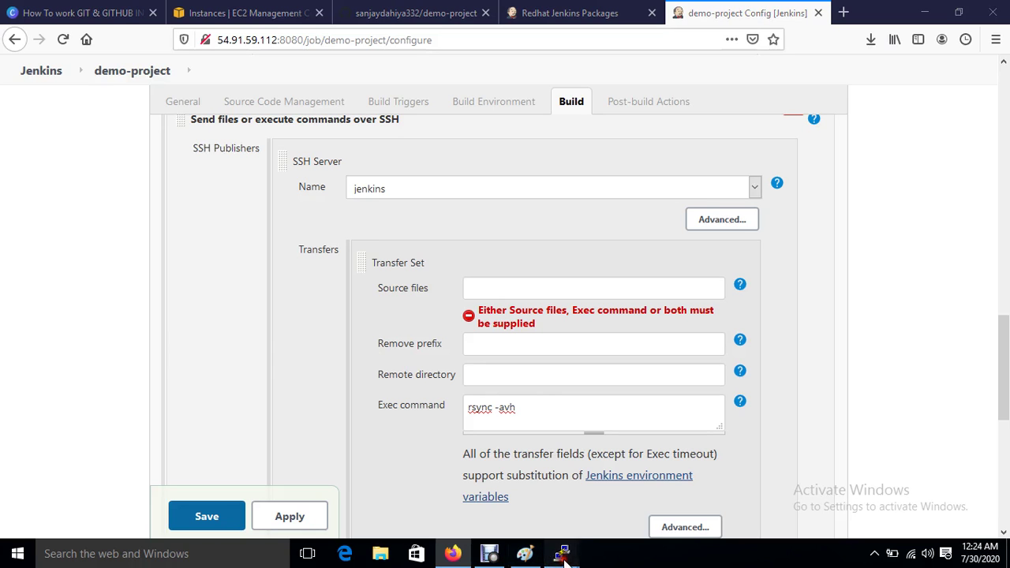
{"action": "mouse_move", "coordinate": [561, 554]}
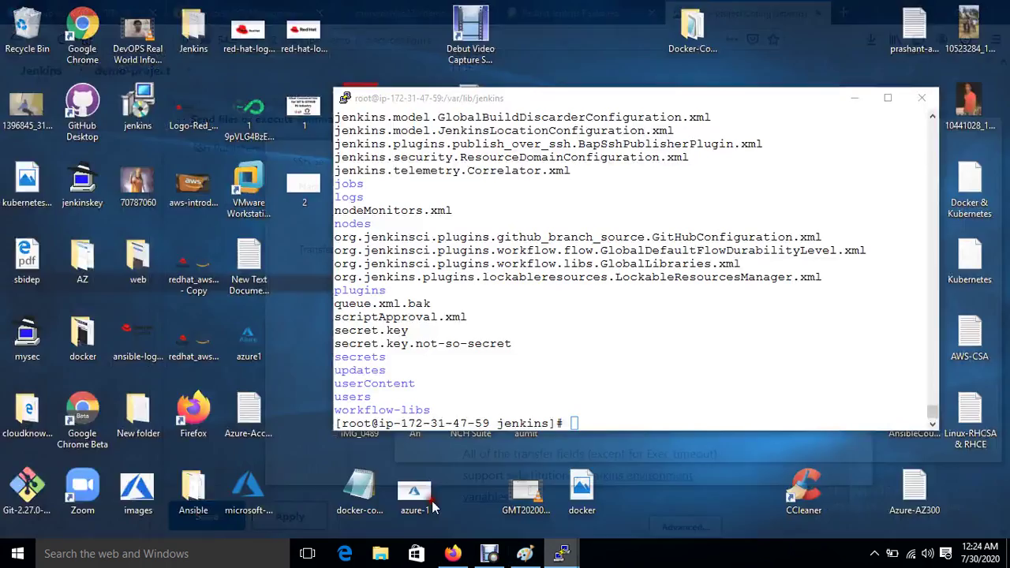
{"action": "left_click", "coordinate": [402, 482]}
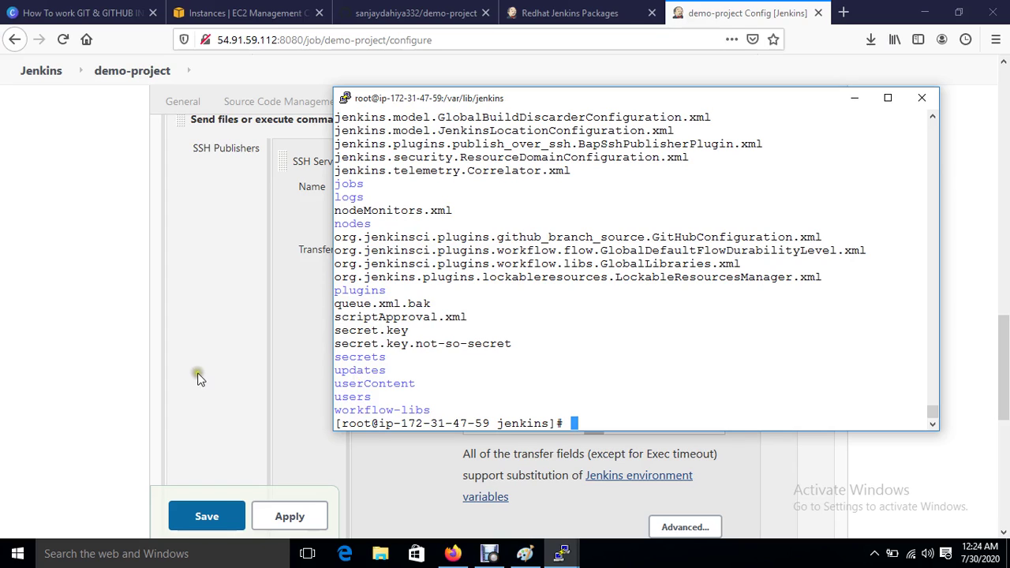
{"action": "left_click", "coordinate": [218, 375]}
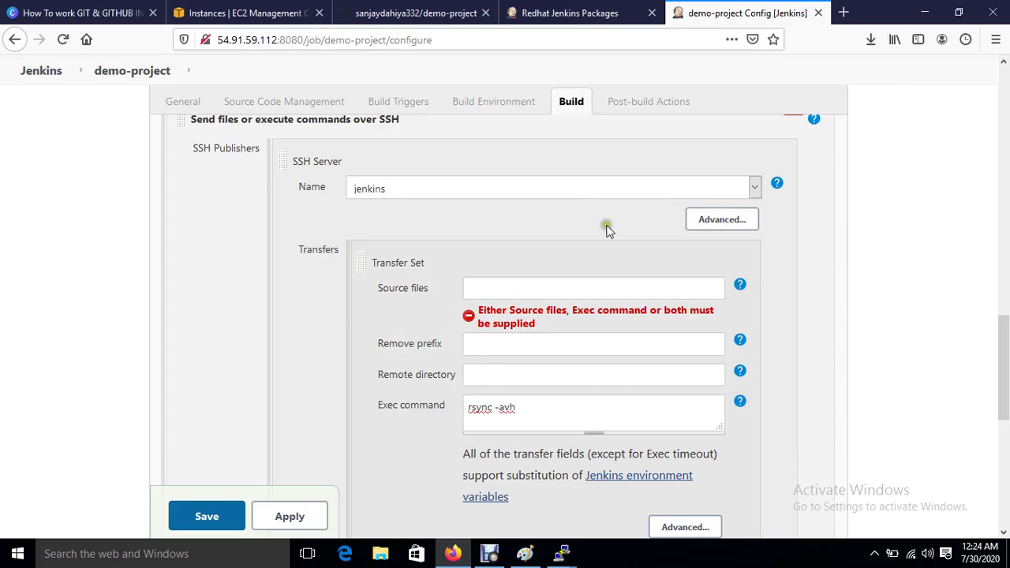
Step: Delete the SSH build step and choose Git for source code management
{"action": "scroll", "coordinate": [640, 247], "scroll_direction": "up", "scroll_amount": 2}
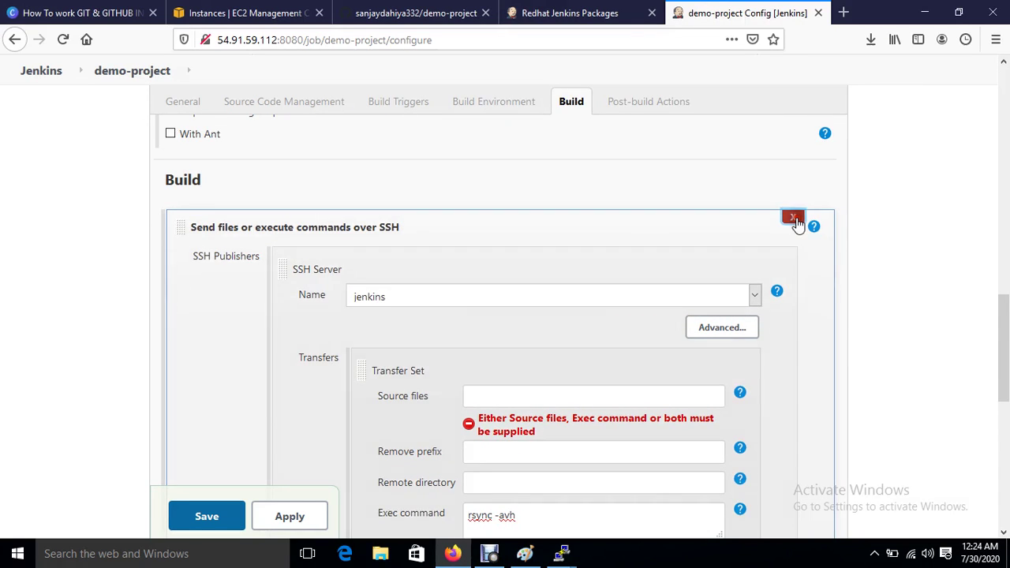
{"action": "left_click", "coordinate": [793, 210]}
{"action": "scroll", "coordinate": [339, 327], "scroll_direction": "up", "scroll_amount": 15}
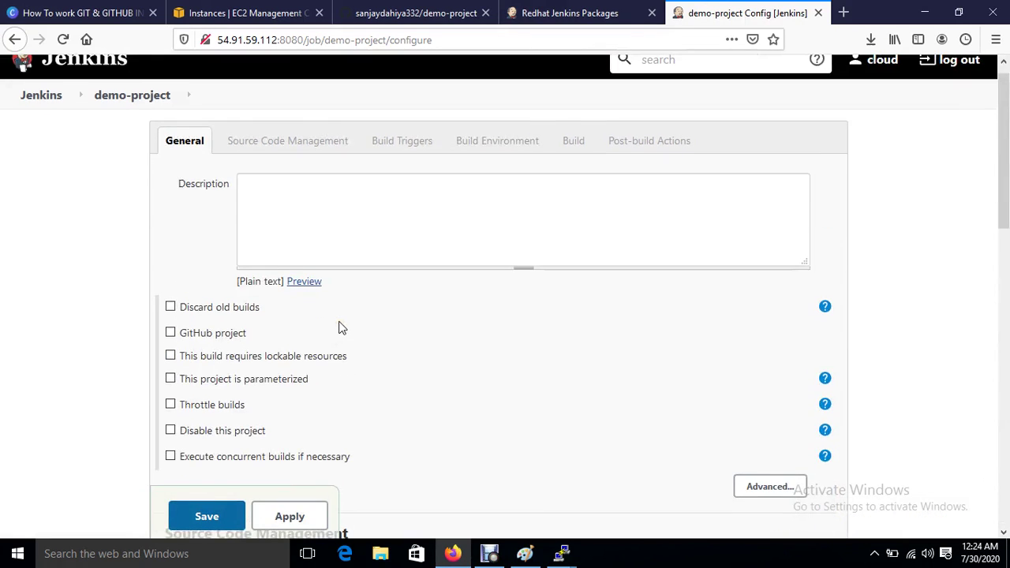
{"action": "scroll", "coordinate": [339, 326], "scroll_direction": "down", "scroll_amount": 5}
{"action": "scroll", "coordinate": [340, 327], "scroll_direction": "down", "scroll_amount": 1}
{"action": "scroll", "coordinate": [339, 327], "scroll_direction": "up", "scroll_amount": 2}
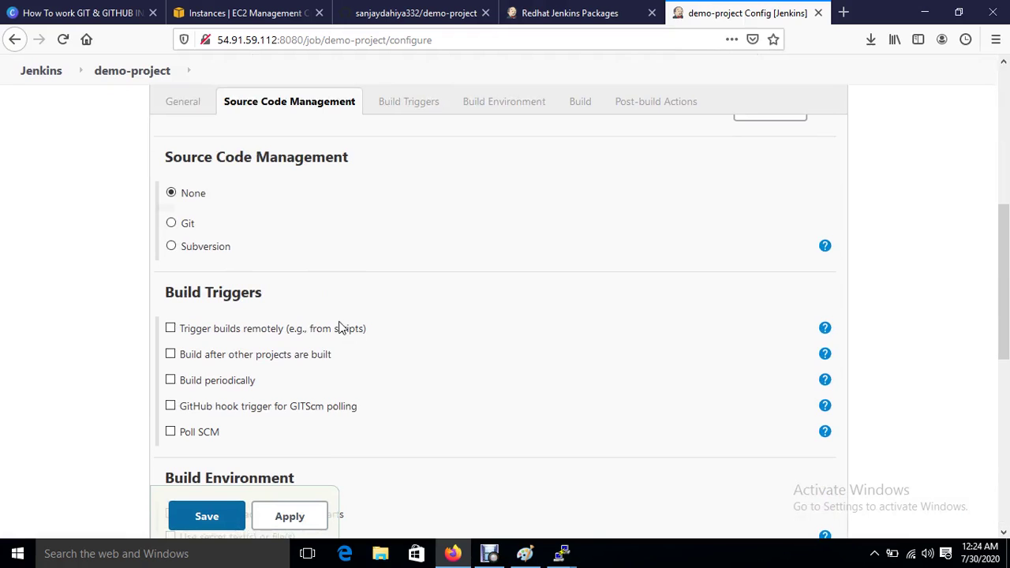
{"action": "left_click", "coordinate": [171, 224]}
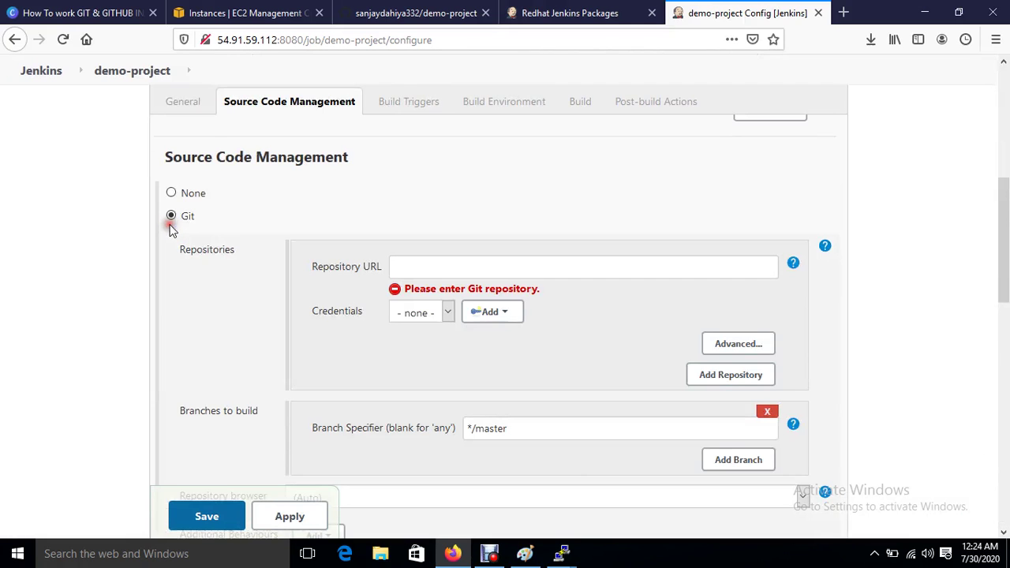
Step: Set Repository URL to the GitHub demo-project.git clone URL, then apply and save
{"action": "left_click", "coordinate": [467, 19]}
{"action": "left_click", "coordinate": [692, 345]}
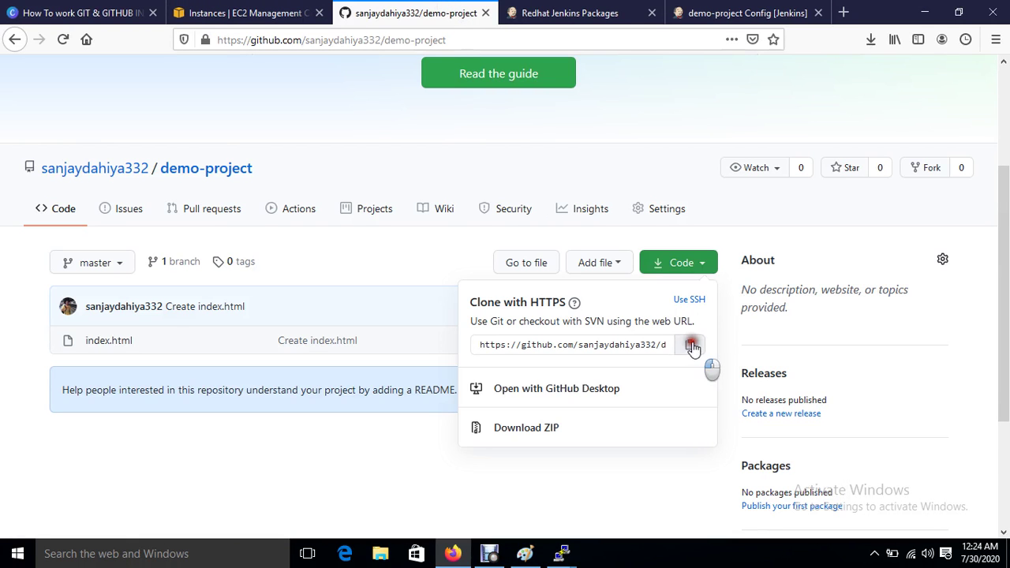
{"action": "left_click", "coordinate": [744, 13]}
{"action": "left_click", "coordinate": [493, 266]}
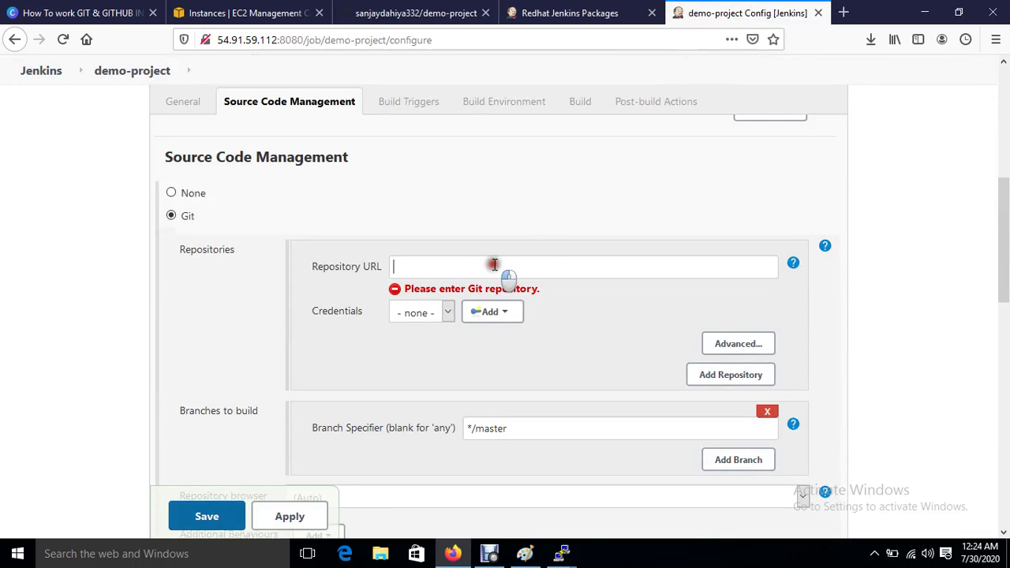
{"action": "type", "text": "https://github.com/sanjaydahiya332/demo-project.git"}
{"action": "left_click", "coordinate": [526, 355]}
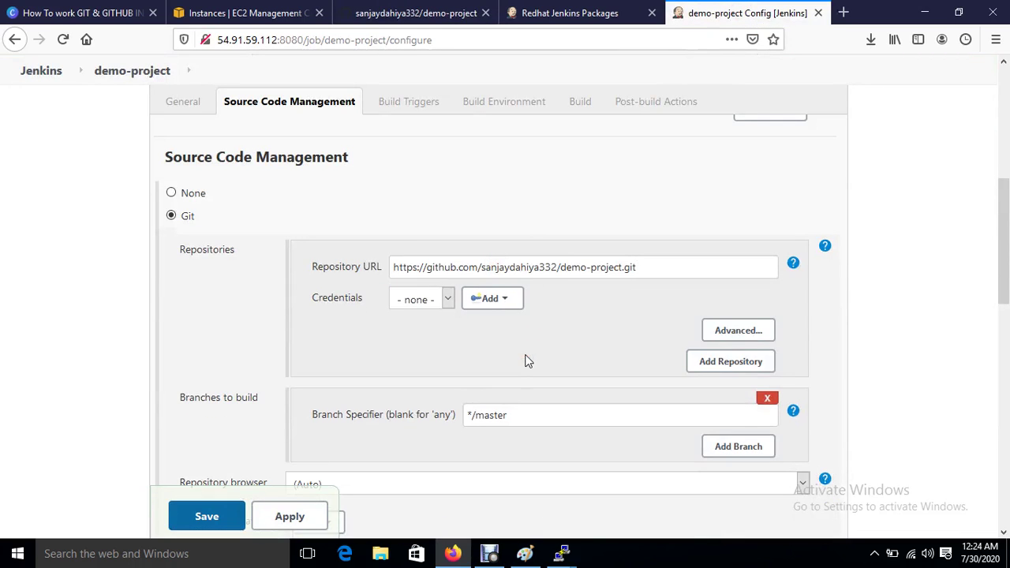
{"action": "scroll", "coordinate": [527, 361], "scroll_direction": "down", "scroll_amount": 12}
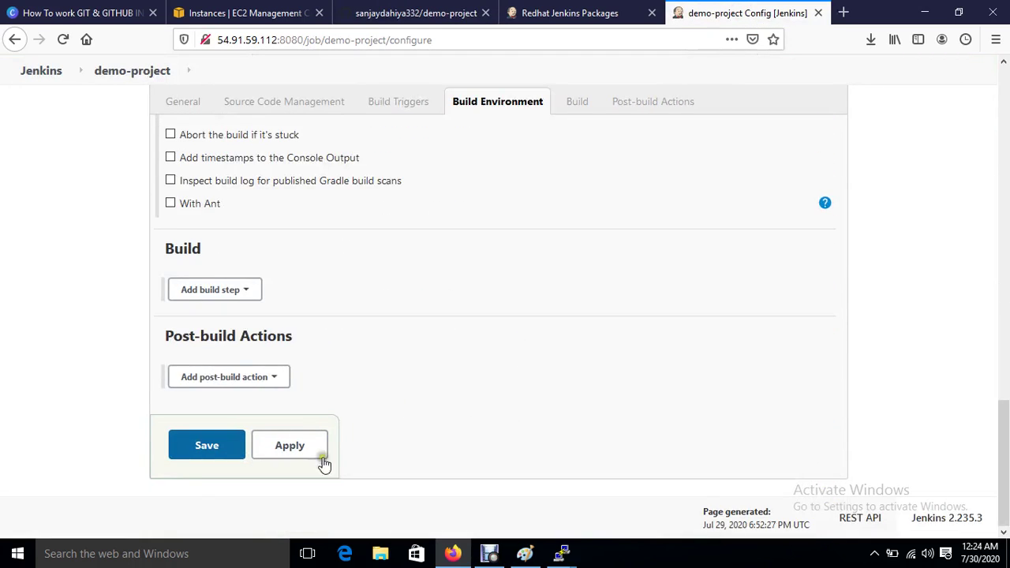
{"action": "left_click", "coordinate": [293, 446]}
{"action": "left_click", "coordinate": [196, 453]}
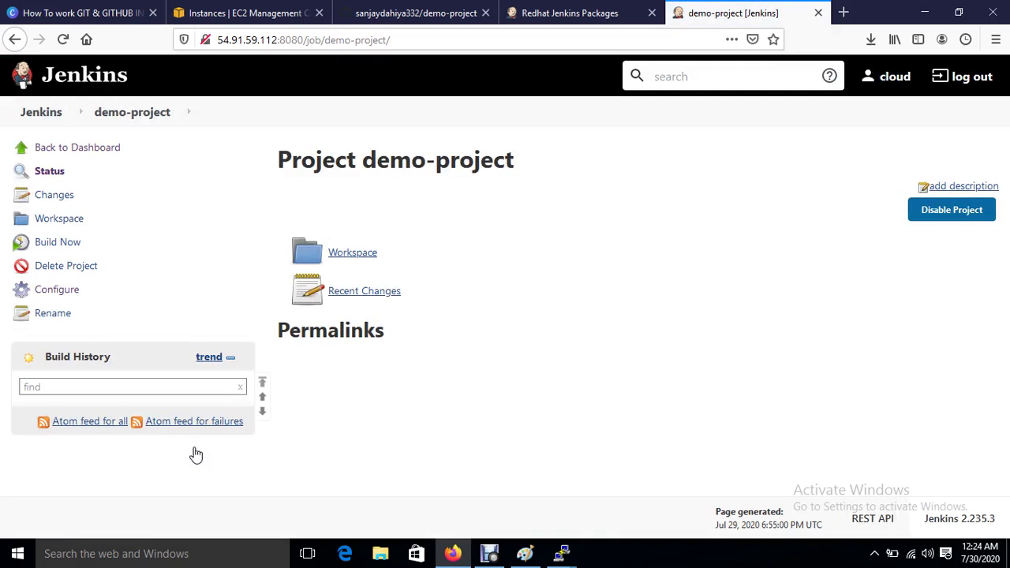
Step: Run build #1 and check its console log for the /var/lib/jenkins/workspace/demo-project workspace
{"action": "left_click", "coordinate": [58, 246]}
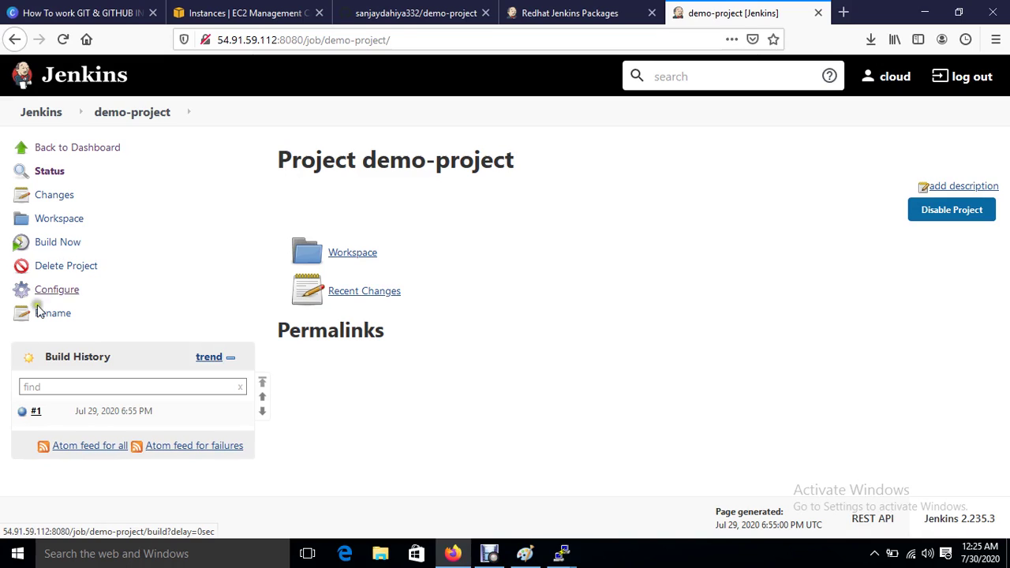
{"action": "left_click", "coordinate": [115, 411]}
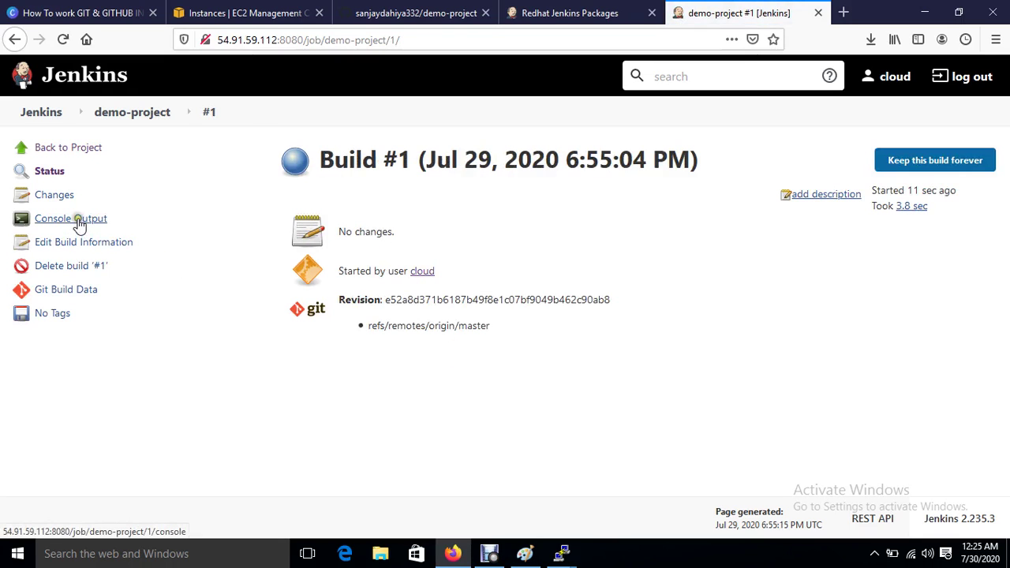
{"action": "left_click", "coordinate": [78, 222]}
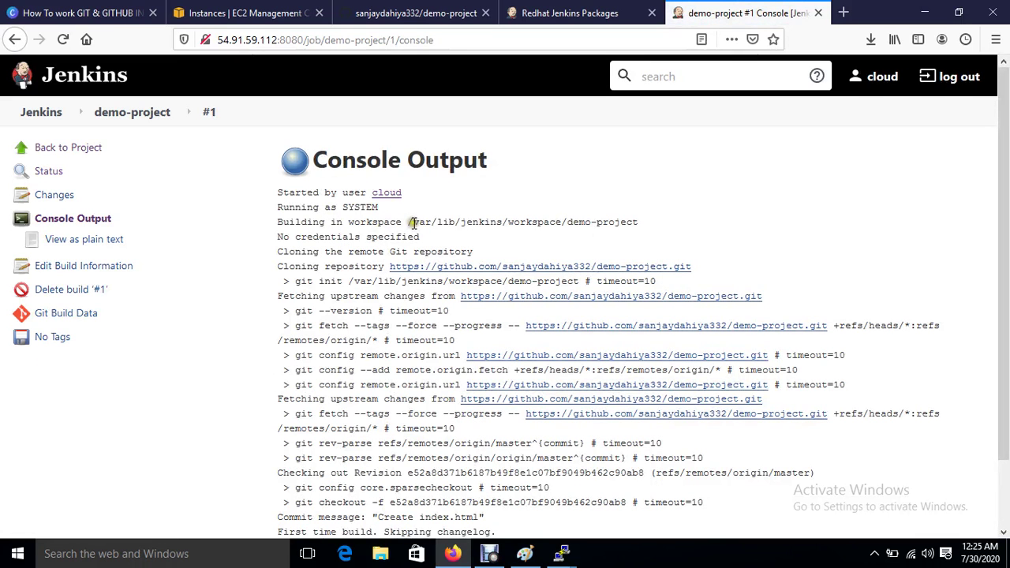
{"action": "left_click_drag", "start_coordinate": [411, 223], "coordinate": [550, 224]}
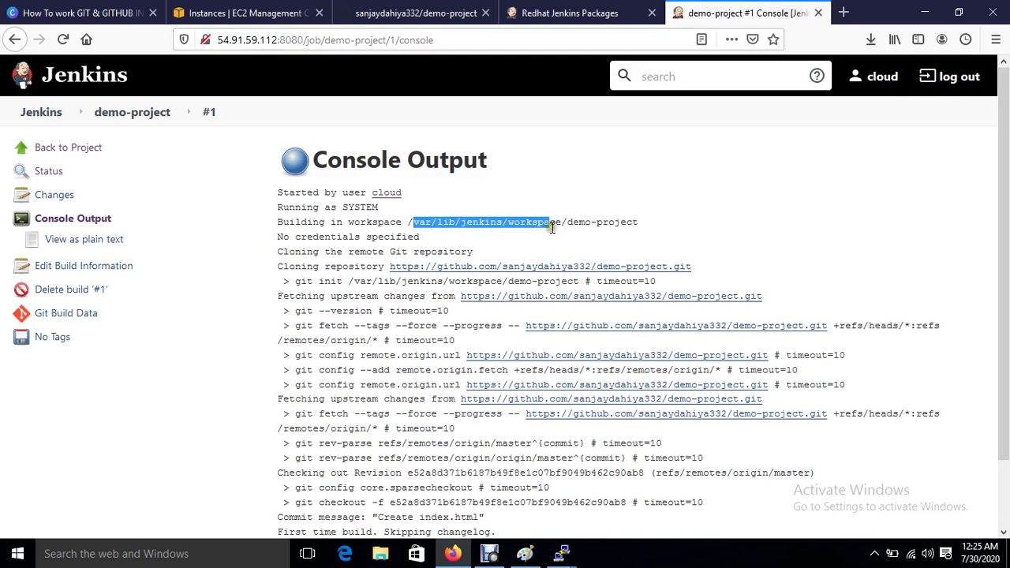
{"action": "left_click", "coordinate": [562, 227]}
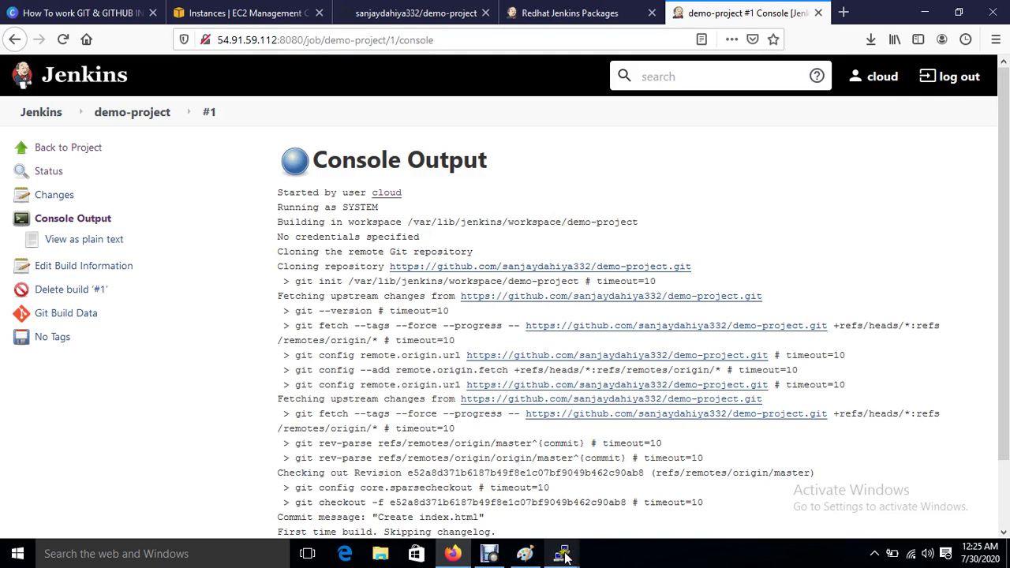
{"action": "mouse_move", "coordinate": [564, 556]}
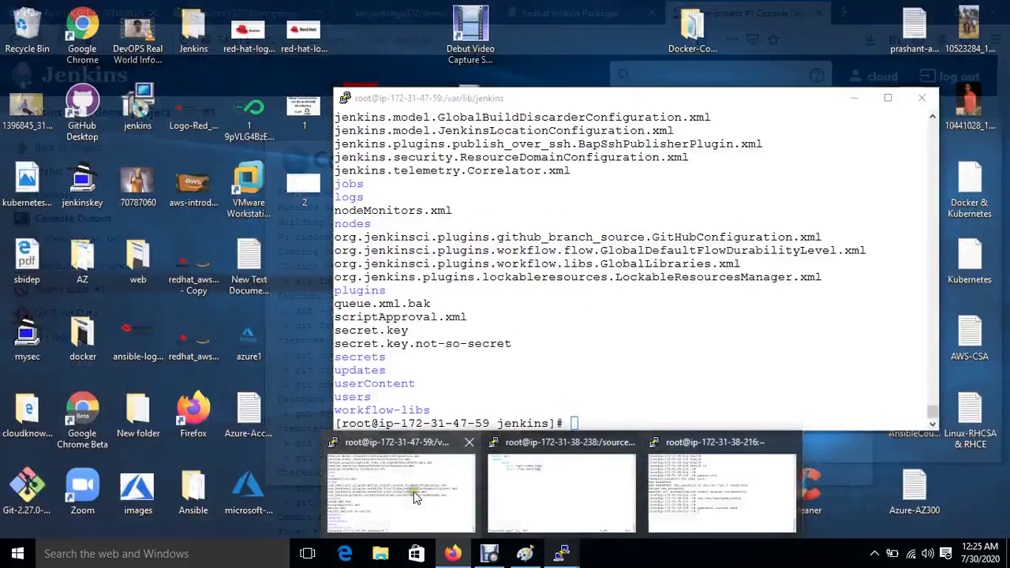
Step: Clear the server terminal and list the current directory with ll and ls
{"action": "left_click", "coordinate": [416, 496]}
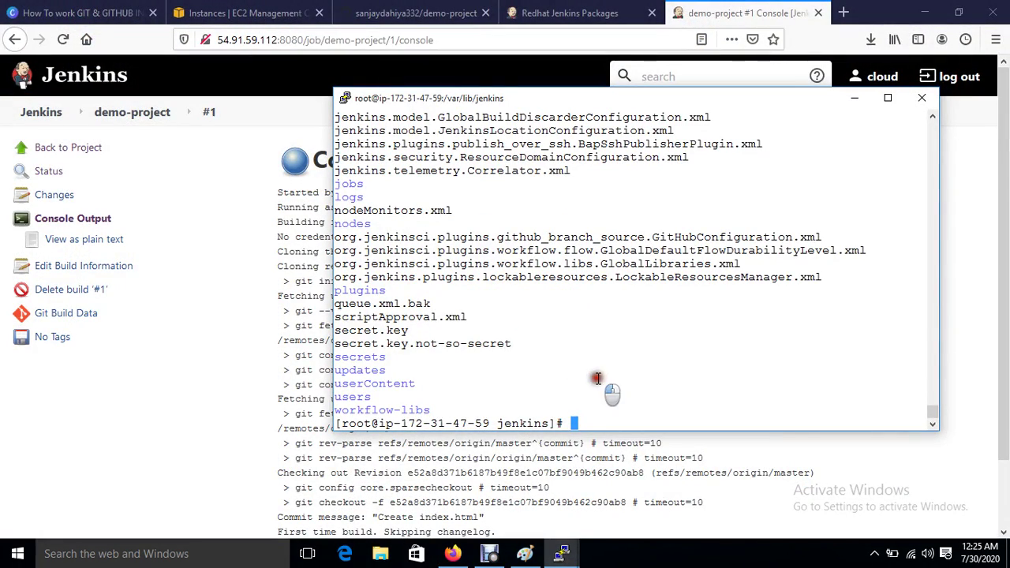
{"action": "key", "text": "ctrl+l"}
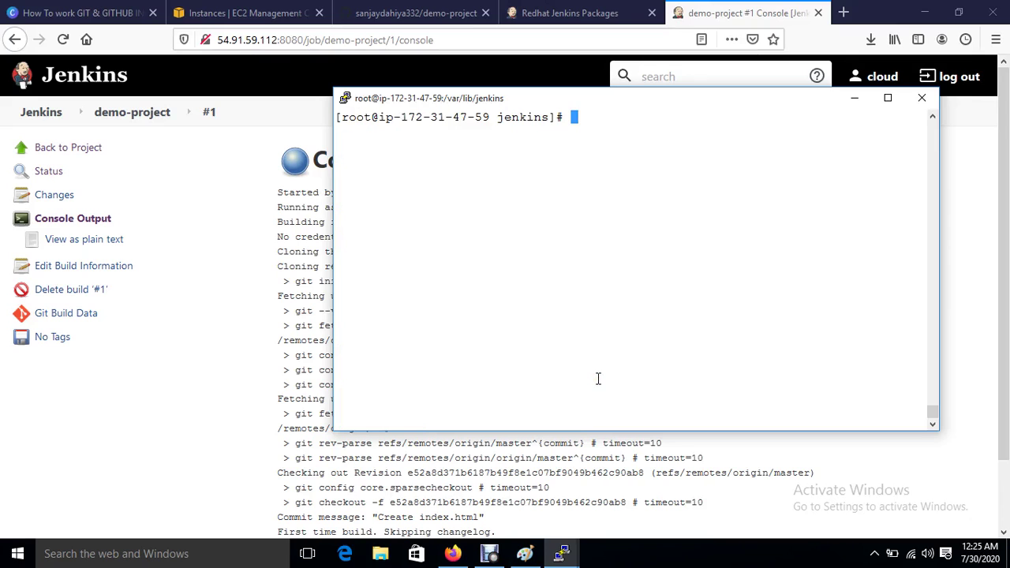
{"action": "type", "text": "ll"}
{"action": "key", "text": "Return"}
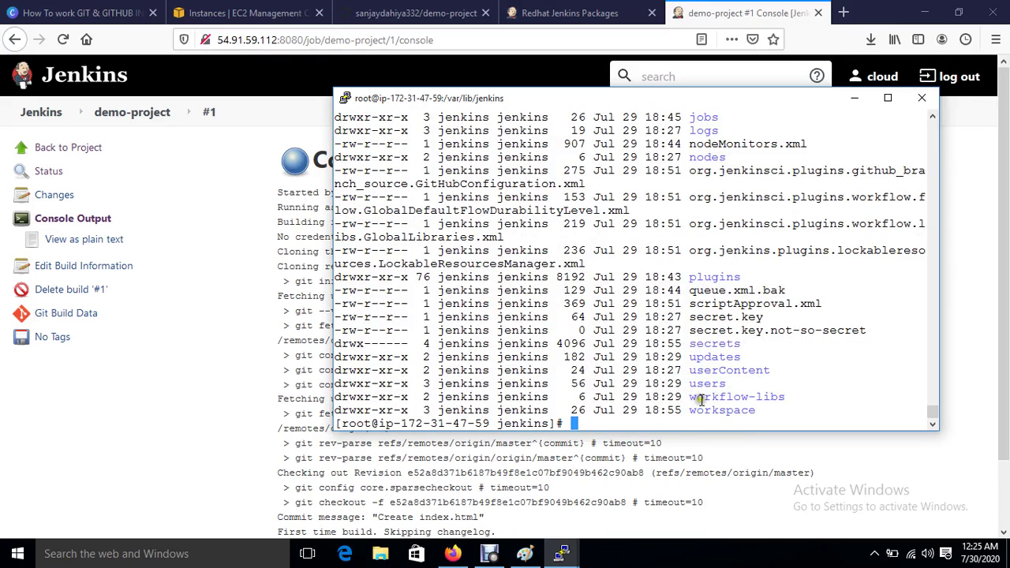
{"action": "key", "text": "ctrl+l"}
{"action": "type", "text": "ls"}
{"action": "key", "text": "Return"}
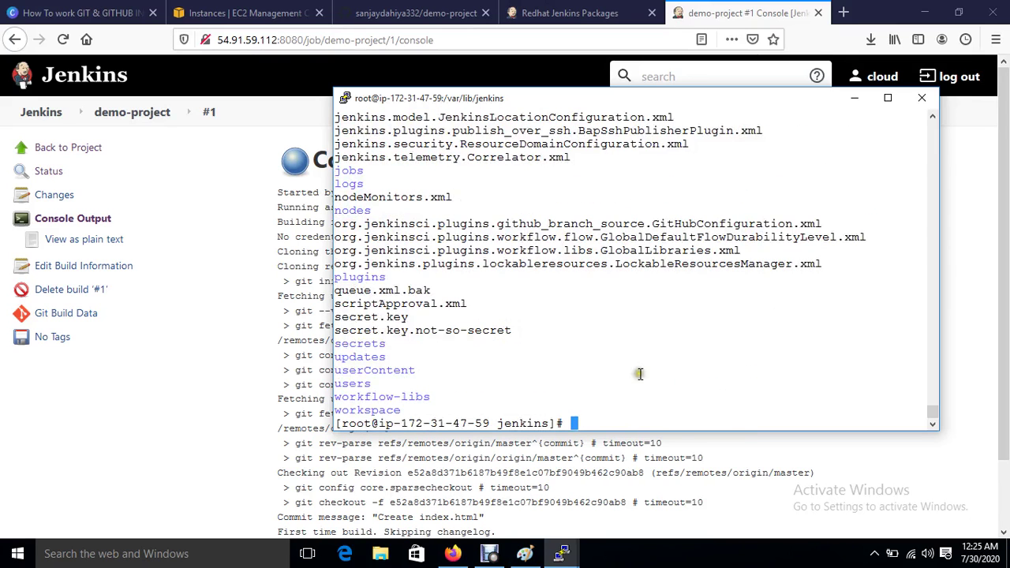
Step: Change into workspace/demo-project and list it, confirming index.html is there
{"action": "type", "text": "cd work"}
{"action": "key", "text": "Return"}
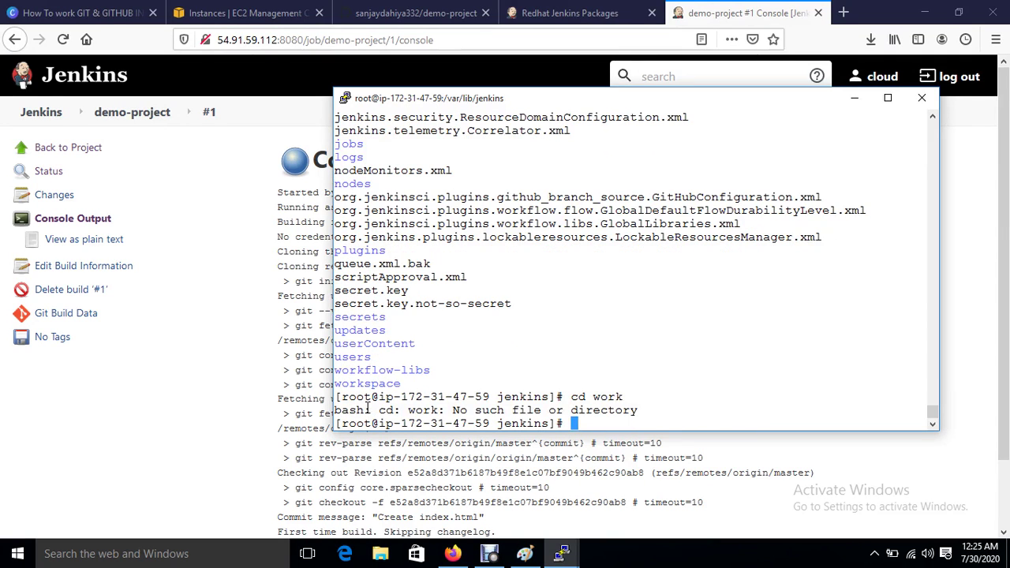
{"action": "type", "text": "cd work"}
{"action": "key", "text": "Tab"}
{"action": "key", "text": "Return"}
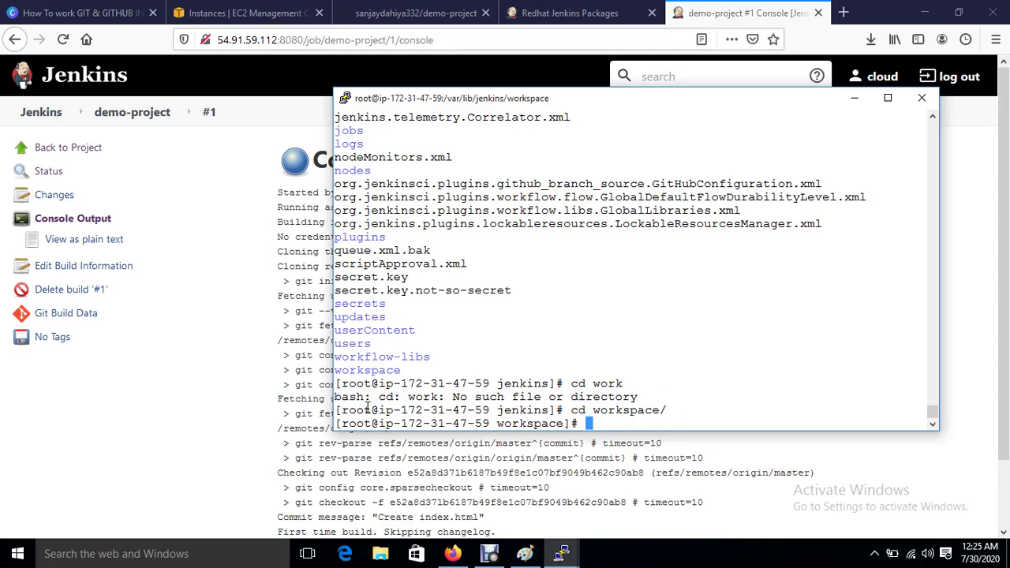
{"action": "type", "text": "ls"}
{"action": "key", "text": "Return"}
{"action": "type", "text": "cd de"}
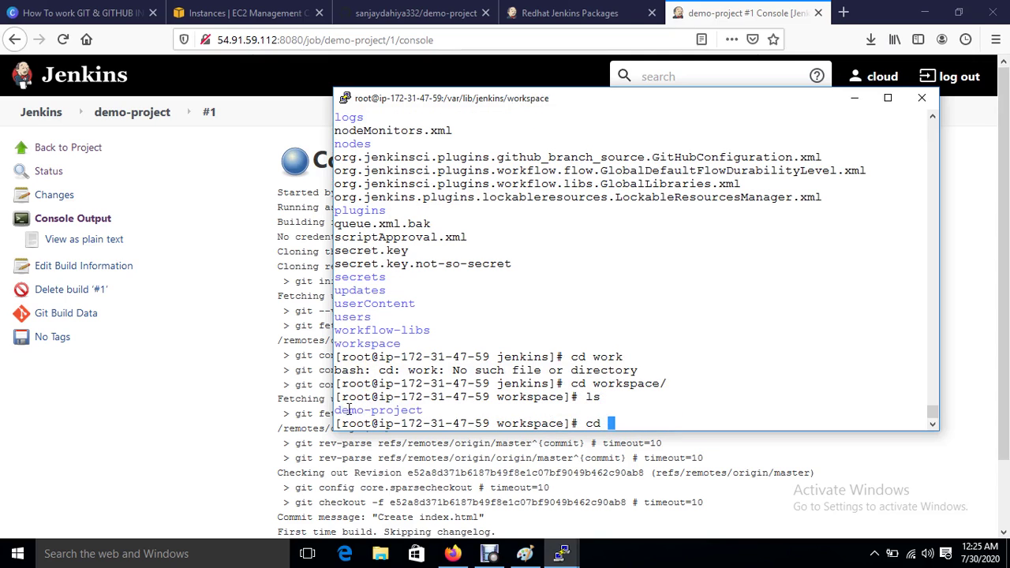
{"action": "key", "text": "Tab"}
{"action": "key", "text": "Return"}
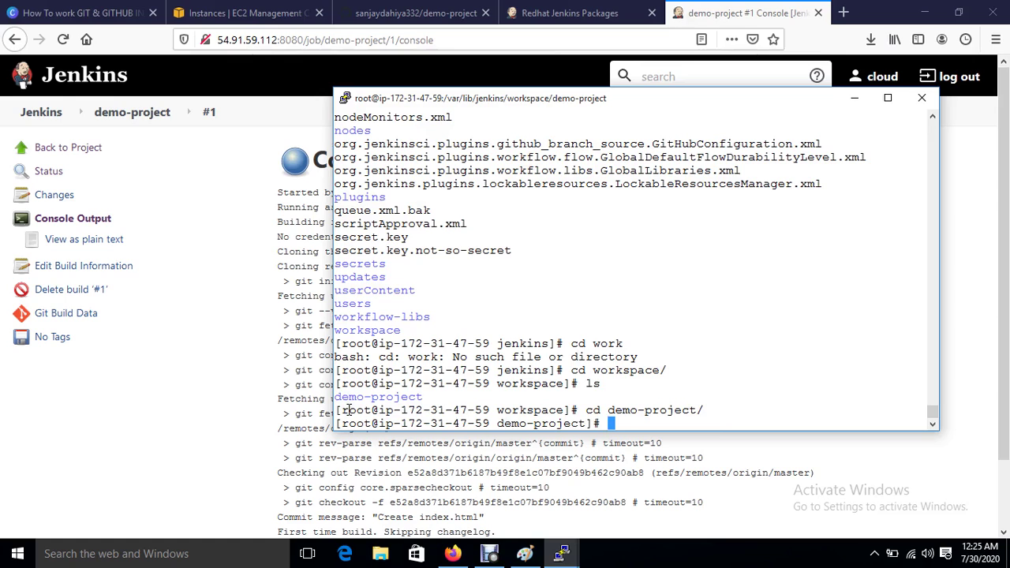
{"action": "type", "text": "ls"}
{"action": "key", "text": "Return"}
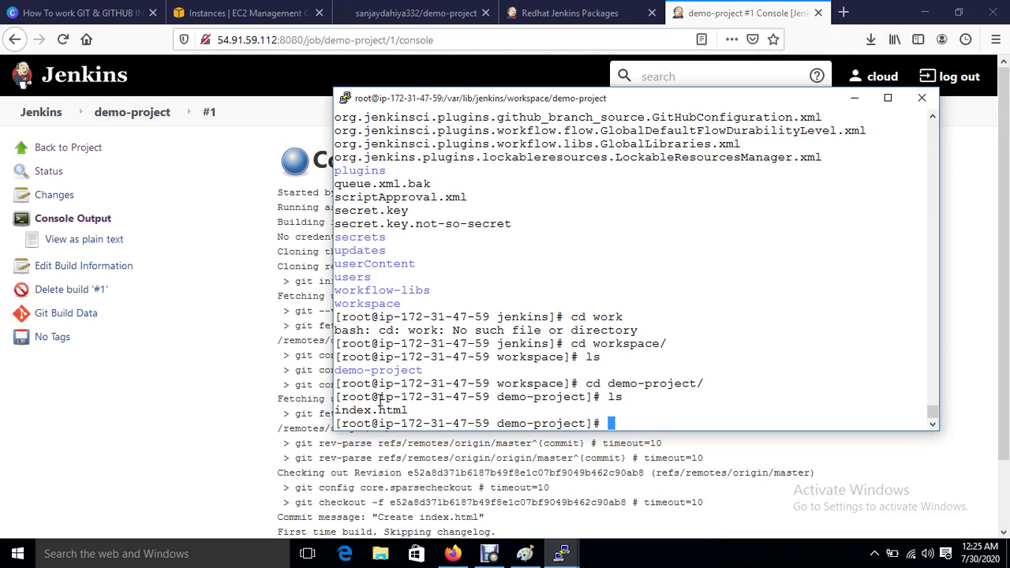
{"action": "left_click_drag", "start_coordinate": [335, 410], "coordinate": [411, 410]}
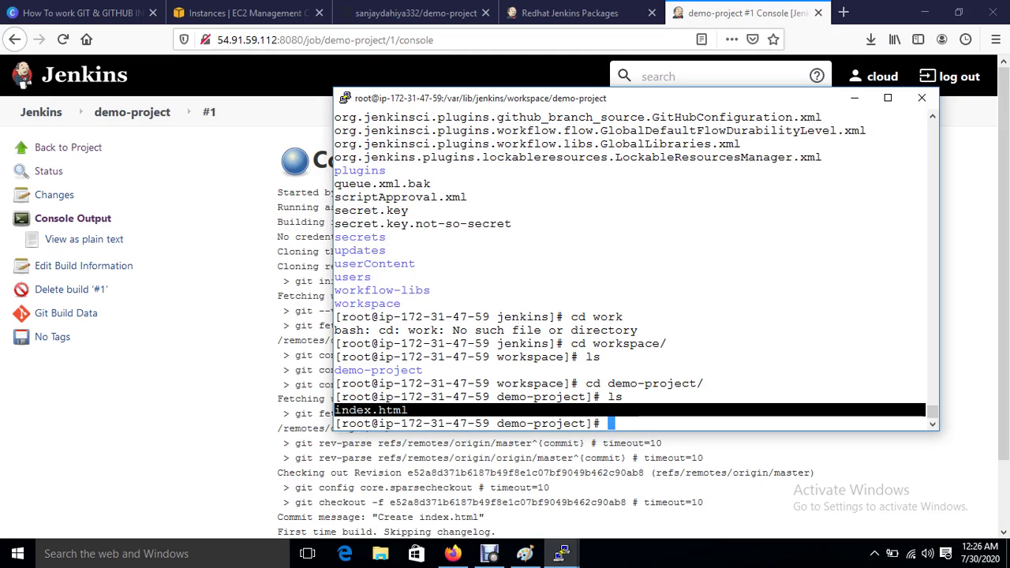
Step: Print the path /var/lib/jenkins/workspace/demo-project with pwd and copy it
{"action": "left_click", "coordinate": [638, 410]}
{"action": "type", "text": "p"}
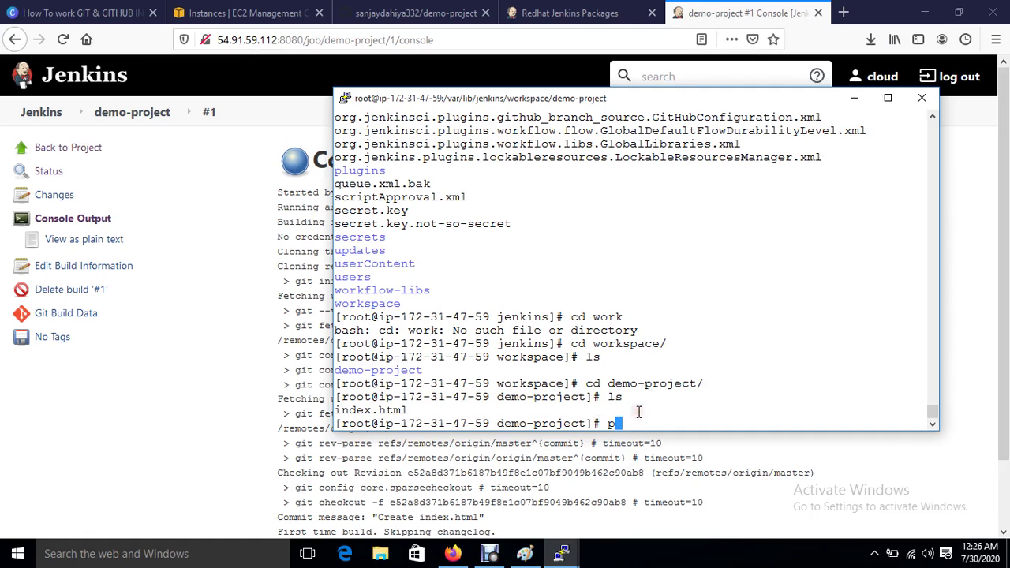
{"action": "type", "text": "wd"}
{"action": "key", "text": "Return"}
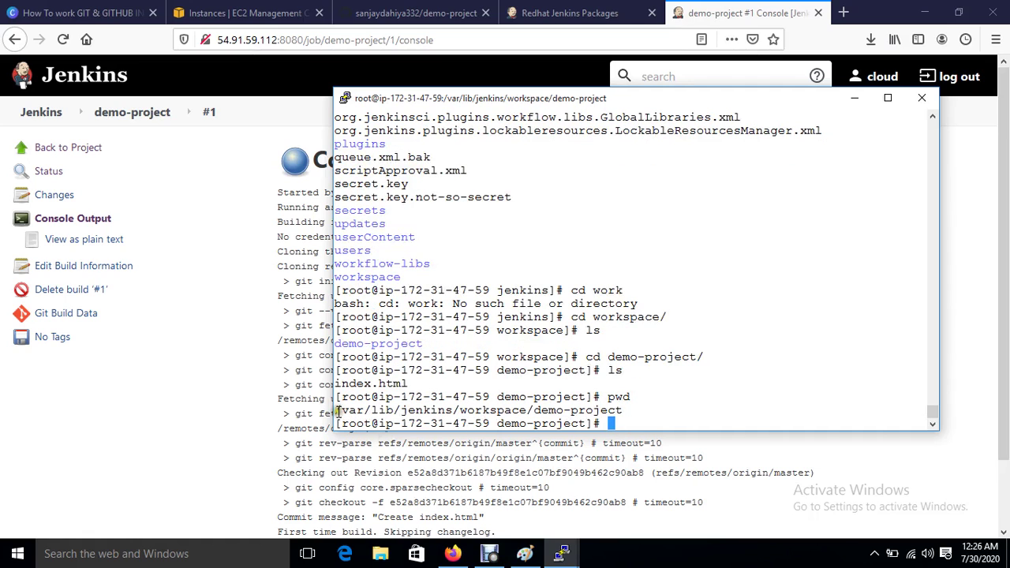
{"action": "left_click_drag", "start_coordinate": [338, 411], "coordinate": [622, 411]}
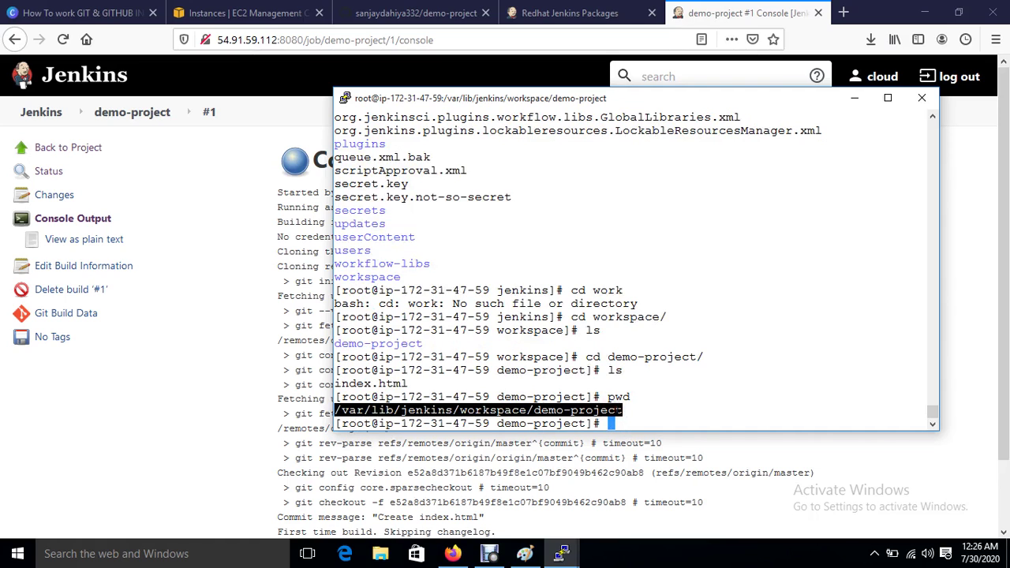
{"action": "right_click", "coordinate": [631, 426]}
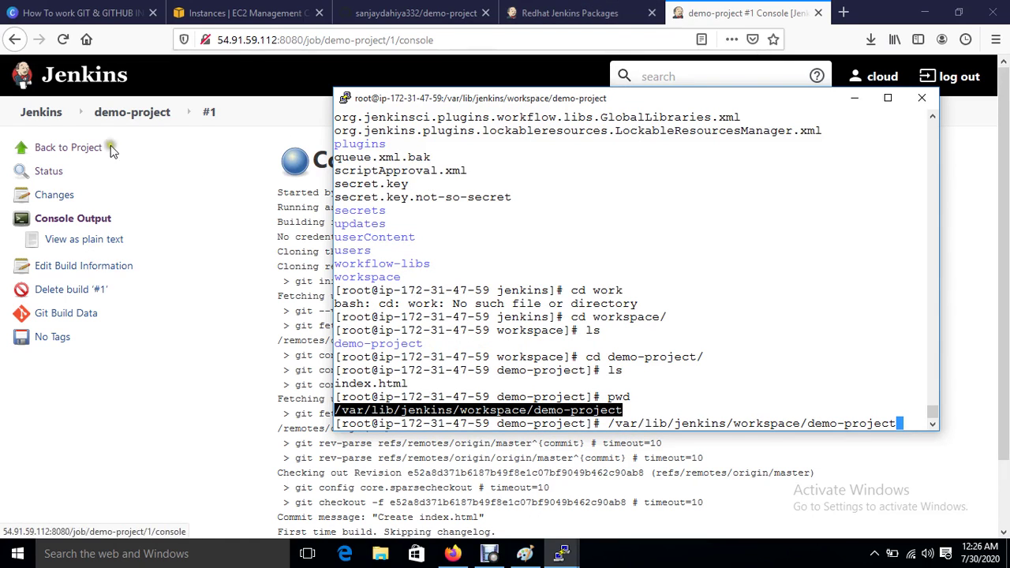
{"action": "left_click", "coordinate": [107, 112]}
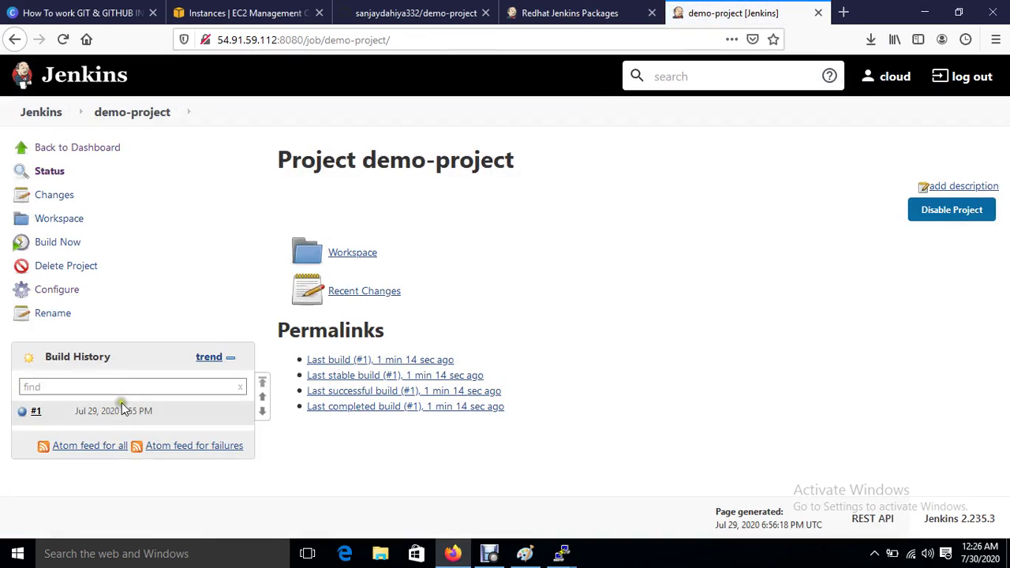
Step: Add a Send files or execute commands over SSH build step to demo-project's configuration
{"action": "left_click", "coordinate": [62, 292]}
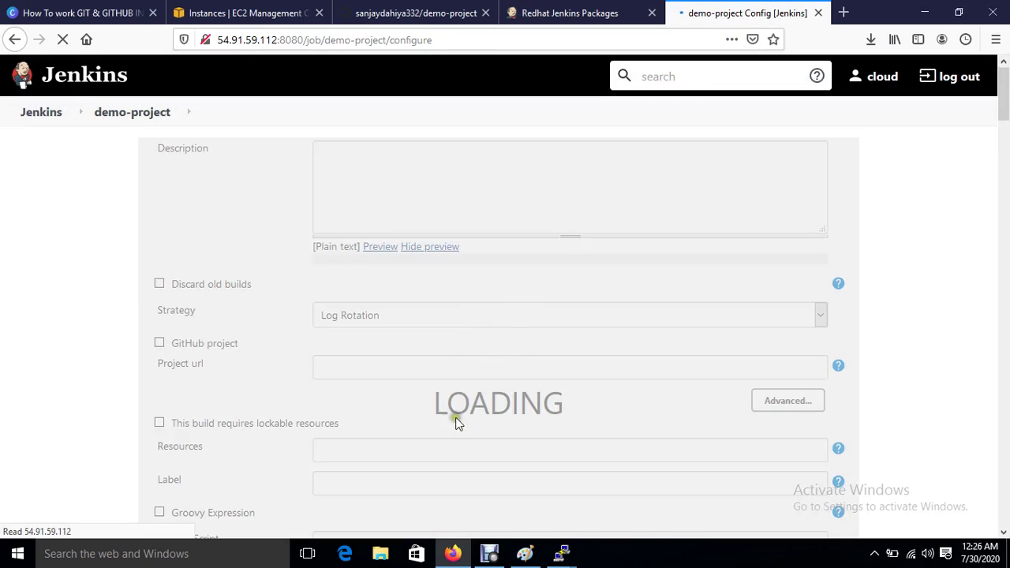
{"action": "scroll", "coordinate": [466, 430], "scroll_direction": "down", "scroll_amount": 10}
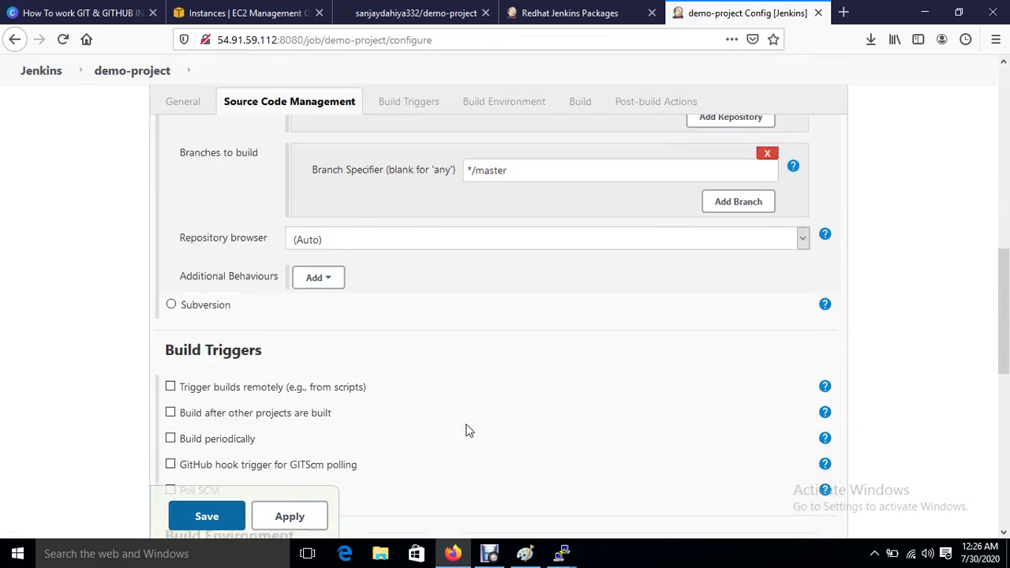
{"action": "scroll", "coordinate": [276, 314], "scroll_direction": "down", "scroll_amount": 5}
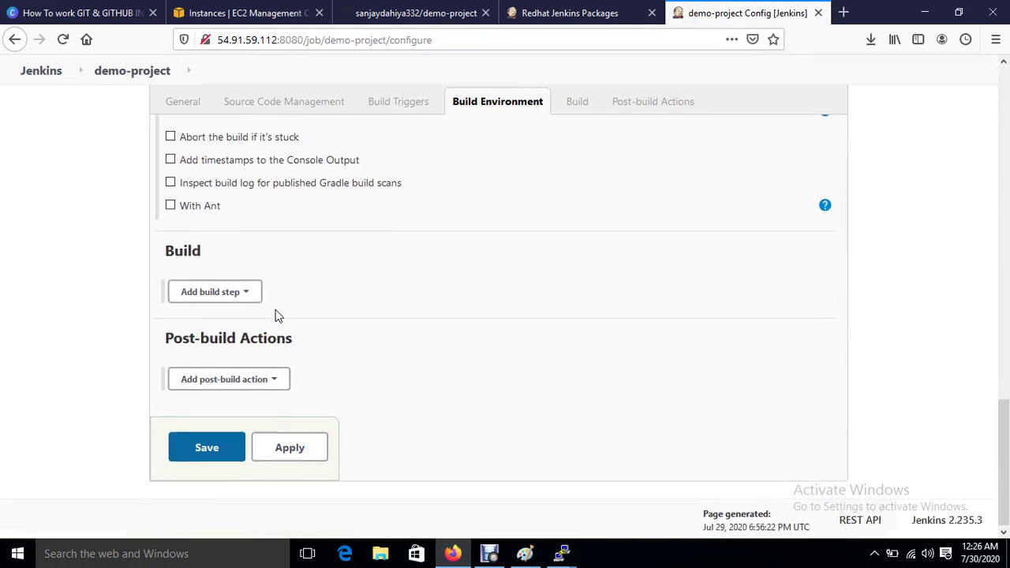
{"action": "left_click", "coordinate": [241, 304]}
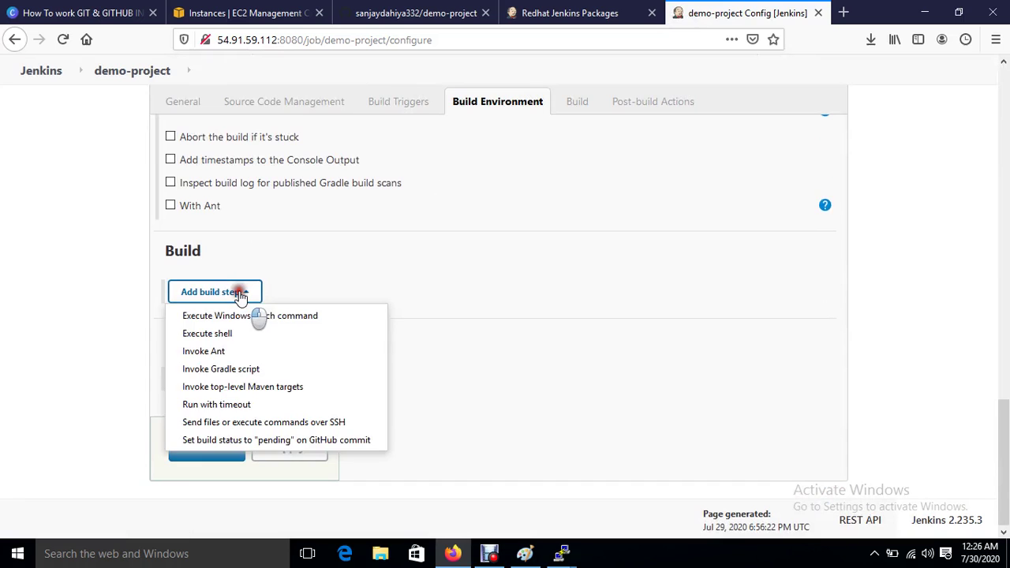
{"action": "left_click", "coordinate": [246, 424]}
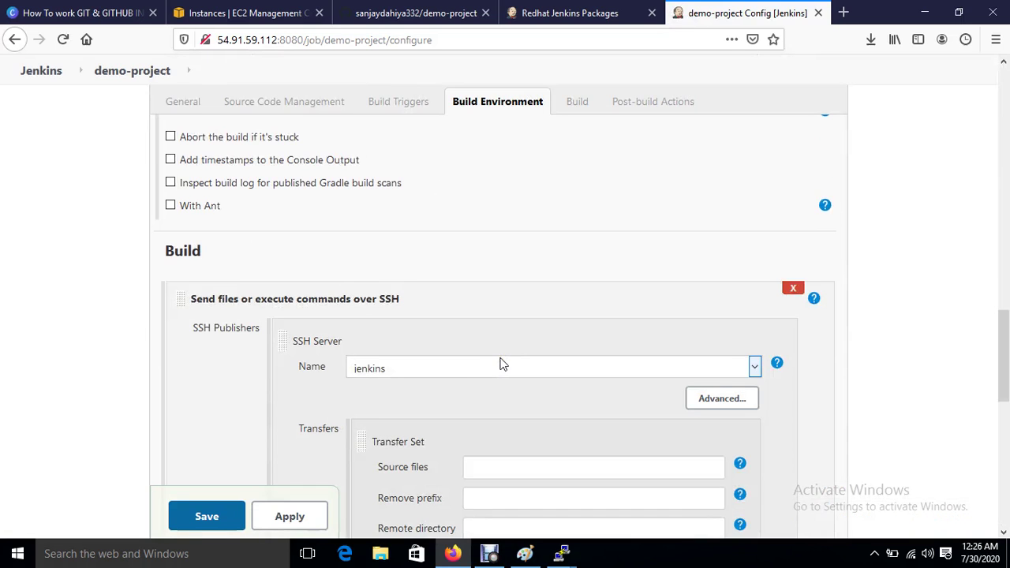
{"action": "scroll", "coordinate": [421, 377], "scroll_direction": "down", "scroll_amount": 3}
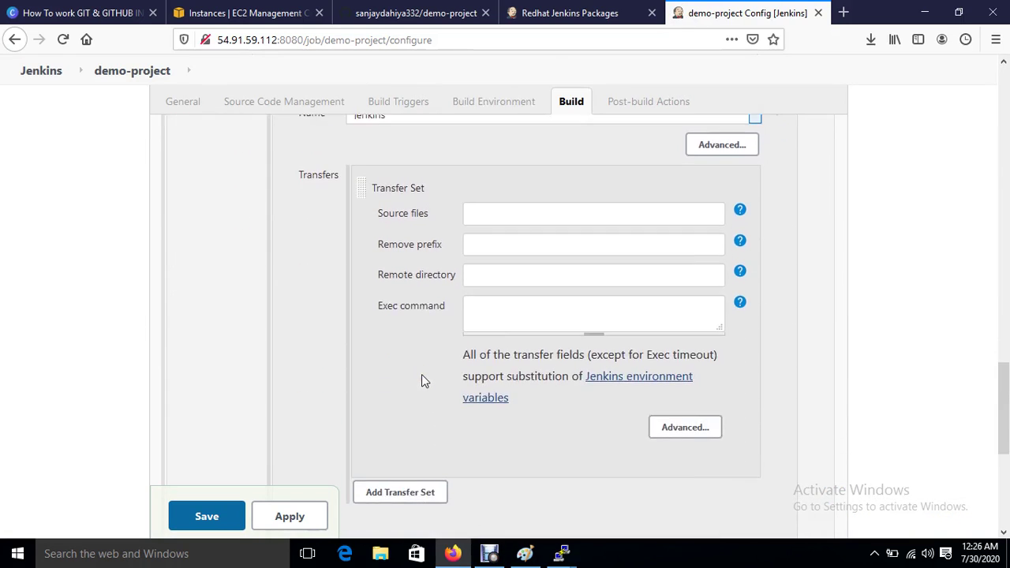
Step: Write the exec command 'rsync -avh /var/lib/jenkins/workspace/demo-project/*.html root@'
{"action": "left_click", "coordinate": [516, 309]}
{"action": "type", "text": "rsync"}
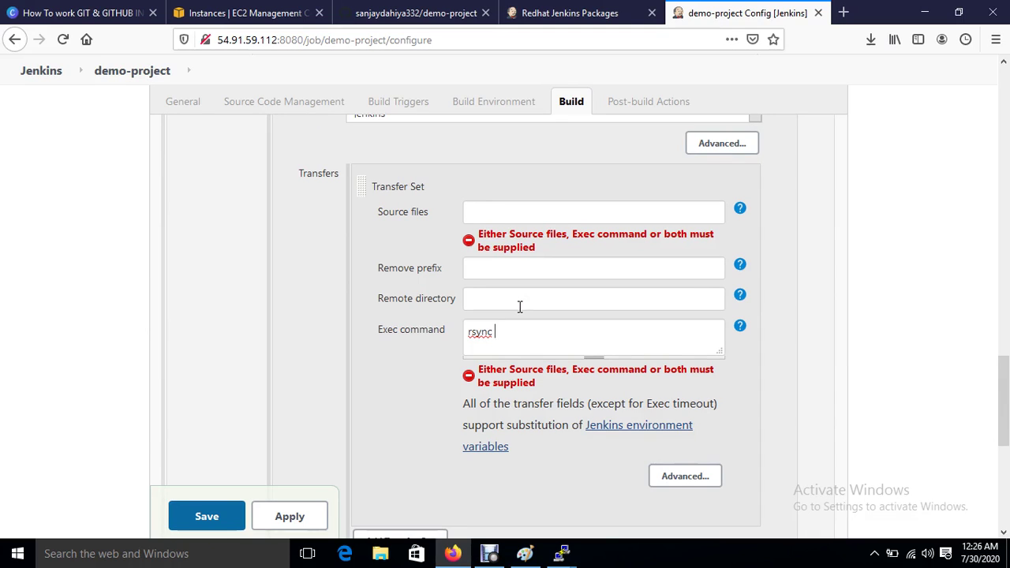
{"action": "left_click", "coordinate": [504, 336]}
{"action": "type", "text": "-avh"}
{"action": "right_click", "coordinate": [524, 329]}
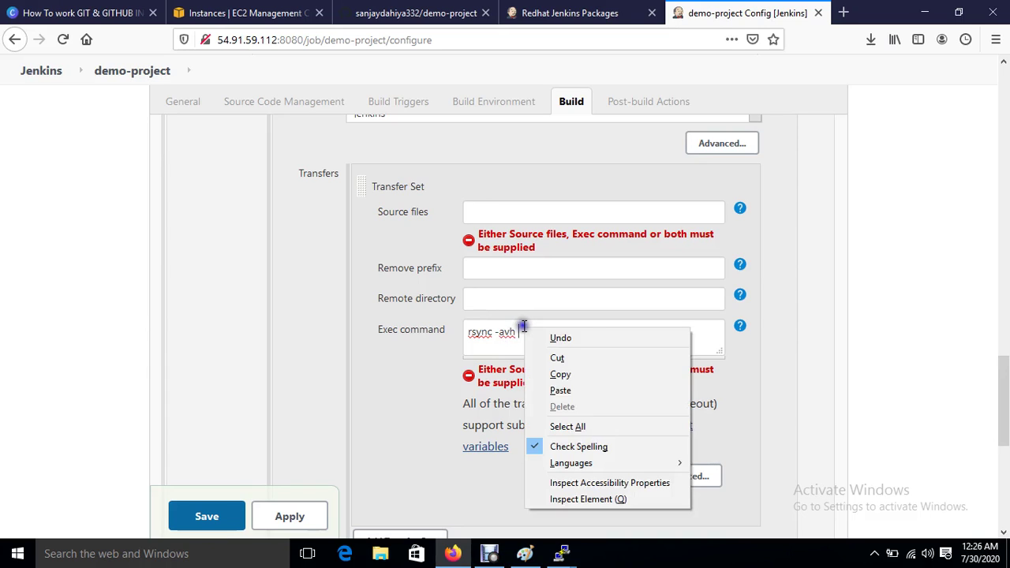
{"action": "left_click", "coordinate": [562, 391]}
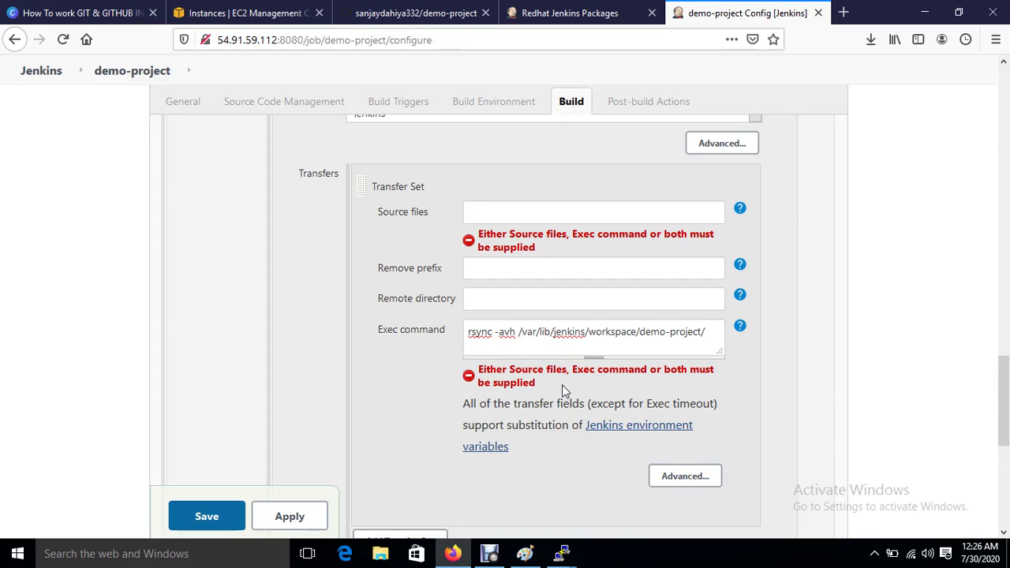
{"action": "type", "text": "/*.html  root@"}
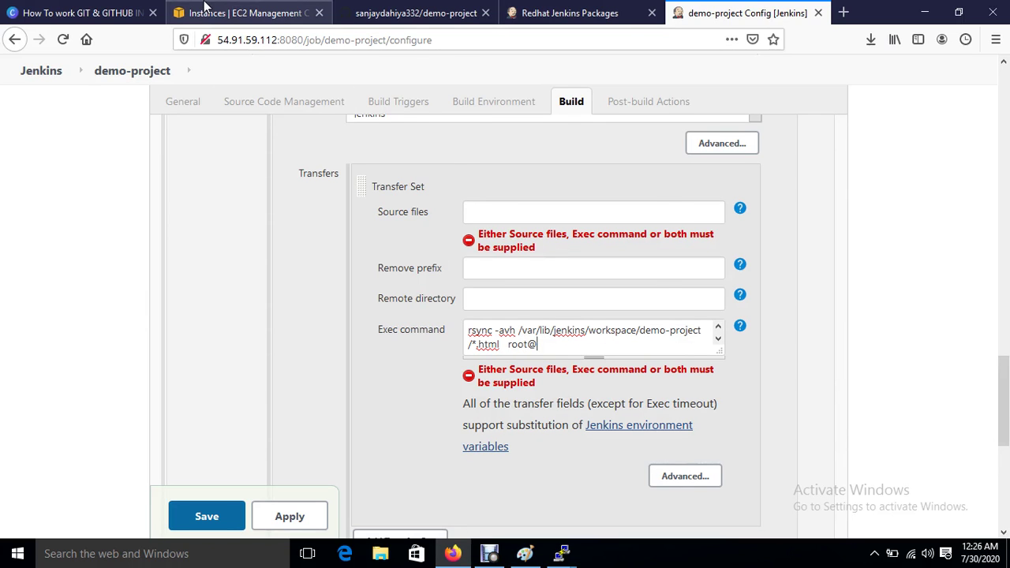
{"action": "left_click", "coordinate": [206, 8]}
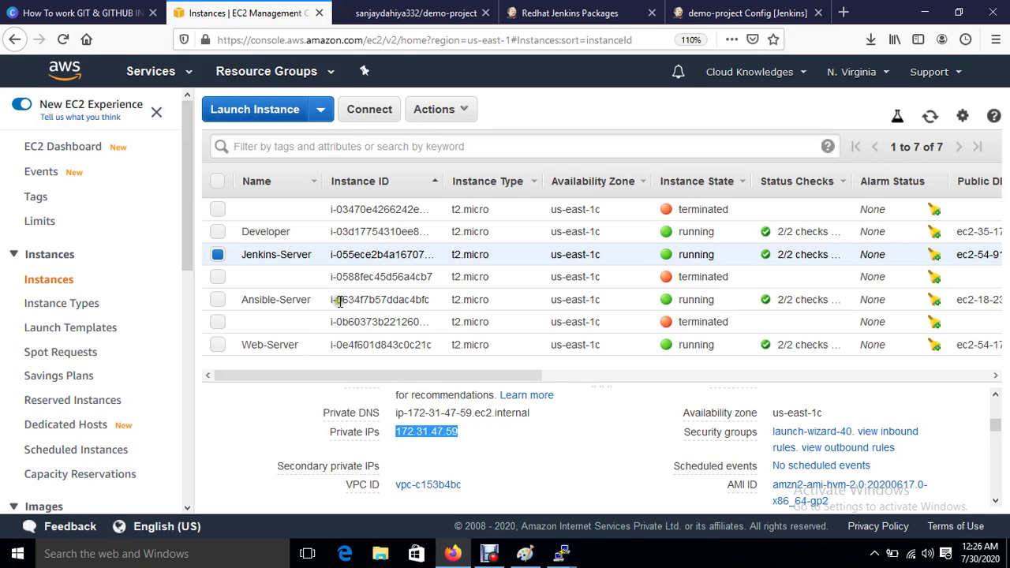
Step: Select only Ansible-Server in EC2 Instances and copy its private IP, 172.31.38.238
{"action": "left_click", "coordinate": [218, 299]}
{"action": "left_click", "coordinate": [218, 254]}
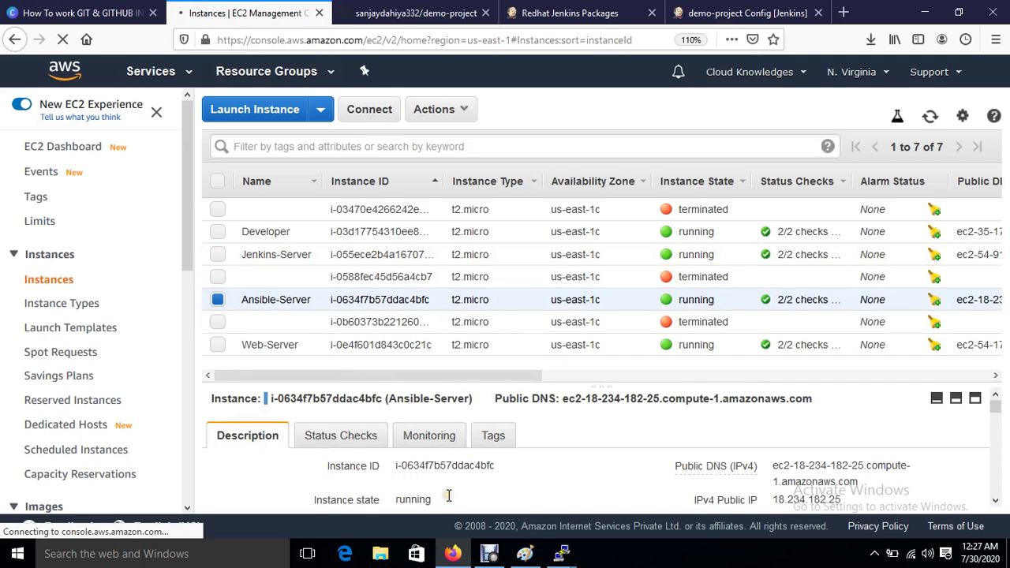
{"action": "scroll", "coordinate": [448, 495], "scroll_direction": "down", "scroll_amount": 3}
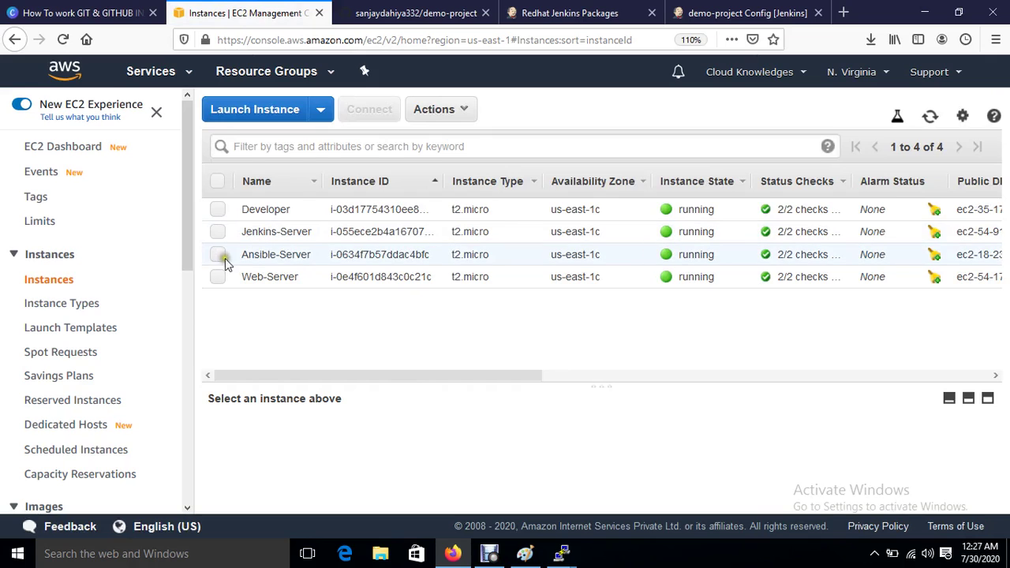
{"action": "left_click", "coordinate": [220, 255]}
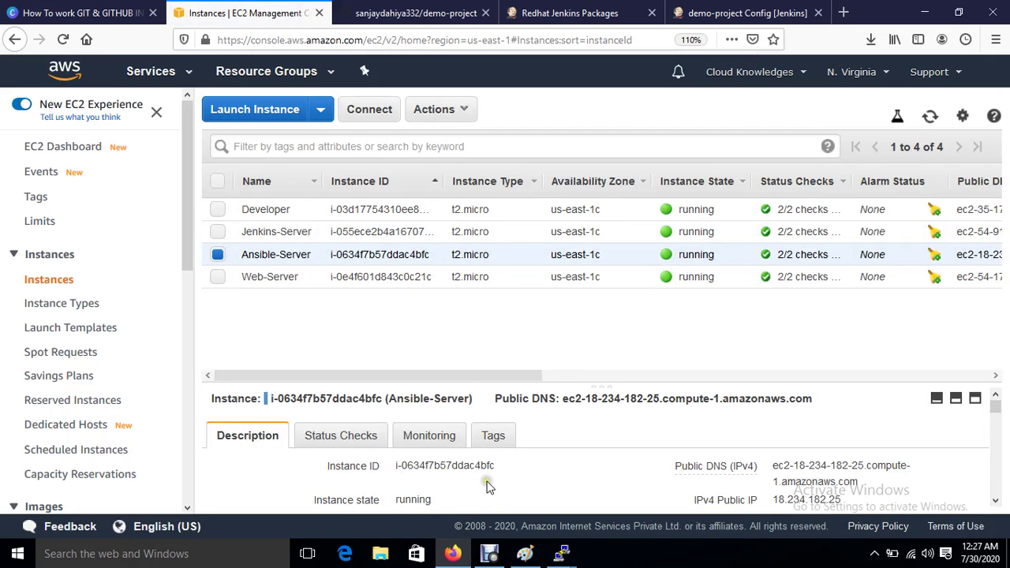
{"action": "scroll", "coordinate": [487, 486], "scroll_direction": "down", "scroll_amount": 3}
{"action": "left_click", "coordinate": [476, 460]}
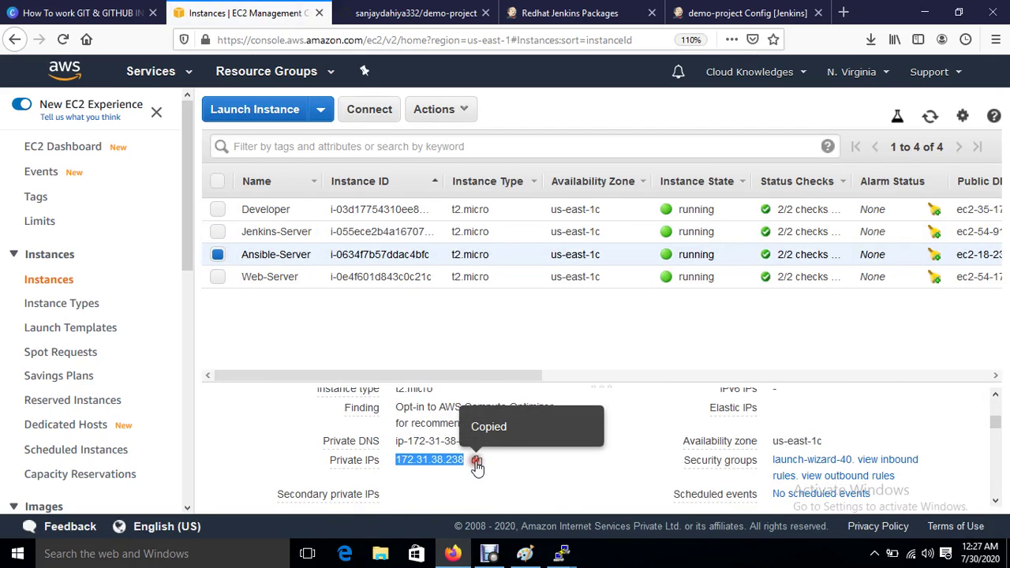
{"action": "mouse_move", "coordinate": [562, 556]}
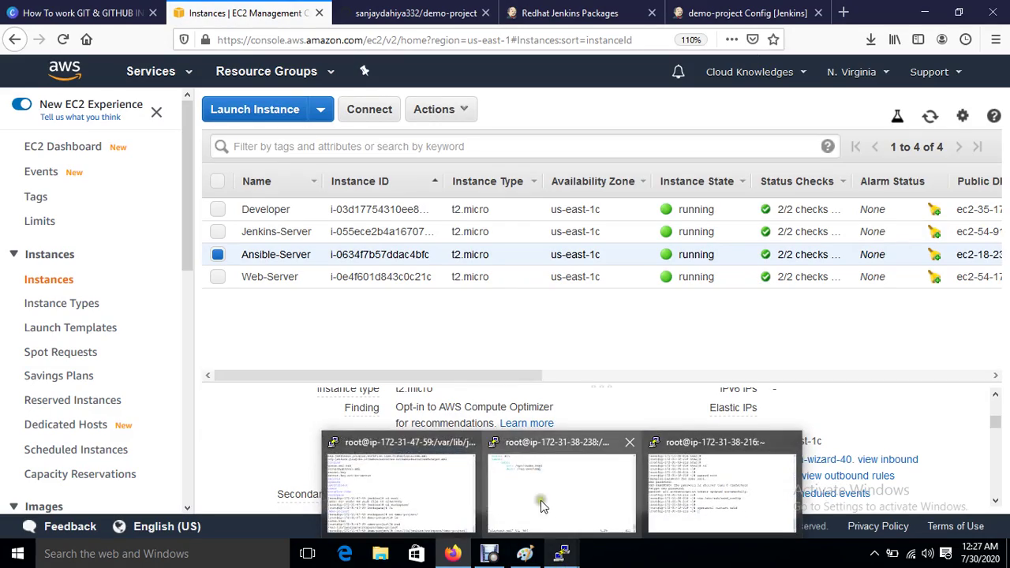
{"action": "mouse_move", "coordinate": [390, 486]}
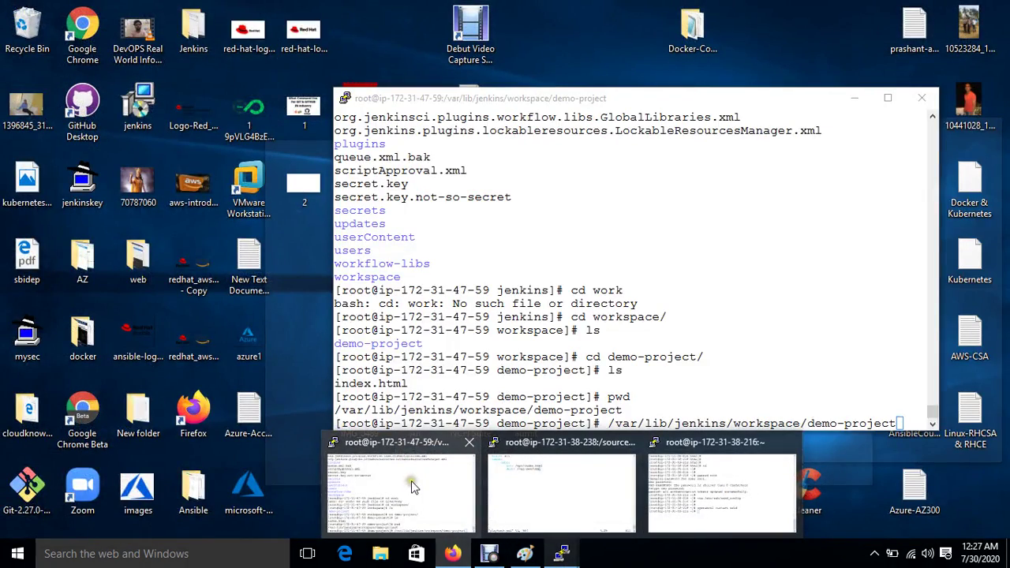
{"action": "left_click", "coordinate": [411, 483]}
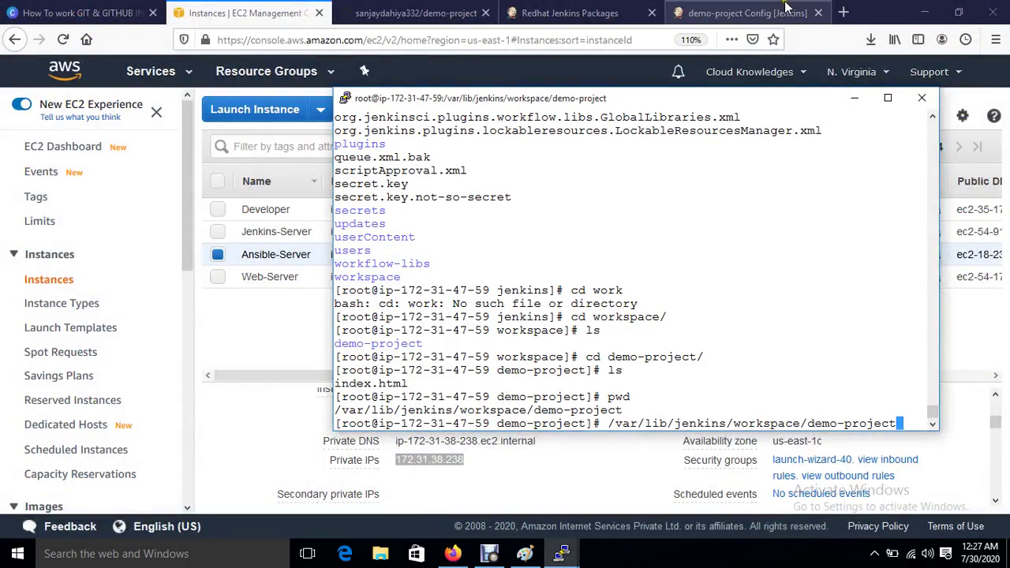
{"action": "left_click", "coordinate": [781, 11]}
{"action": "key", "text": "ctrl+v"}
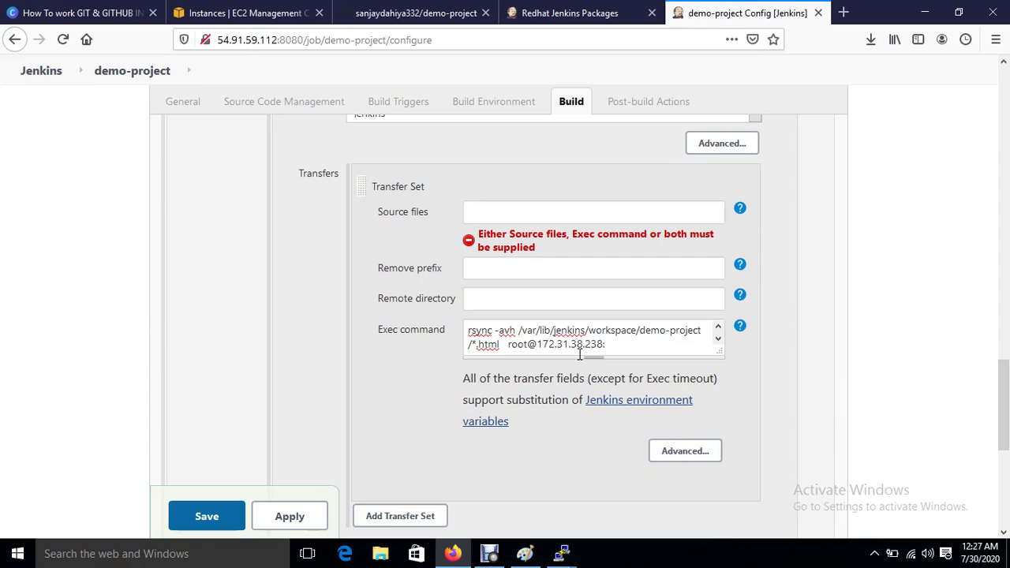
{"action": "mouse_move", "coordinate": [561, 553]}
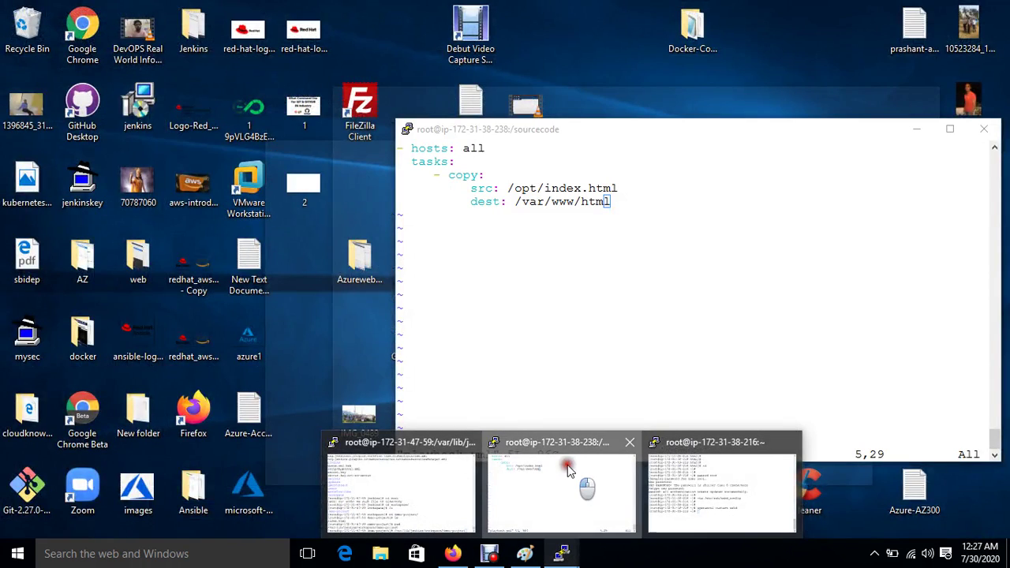
{"action": "left_click", "coordinate": [568, 470]}
{"action": "left_click_drag", "start_coordinate": [586, 131], "coordinate": [865, 182]}
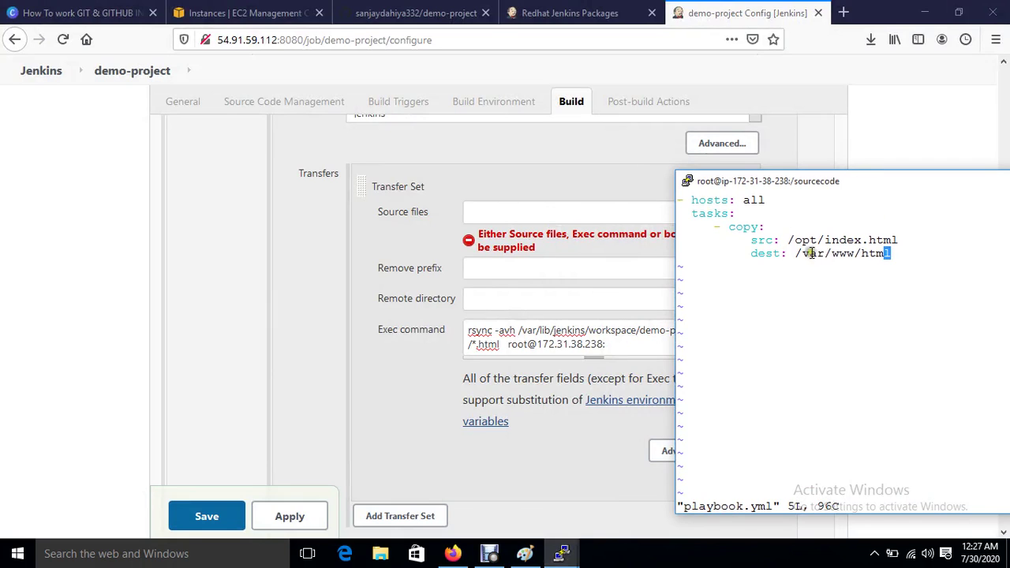
{"action": "left_click_drag", "start_coordinate": [788, 239], "coordinate": [810, 237]}
{"action": "left_click", "coordinate": [611, 347]}
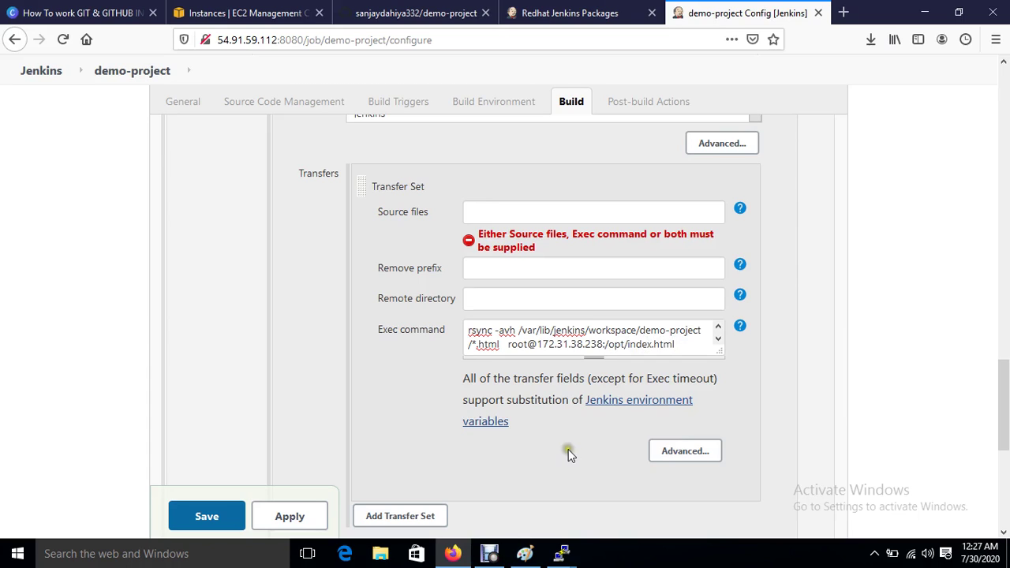
{"action": "left_click", "coordinate": [290, 516]}
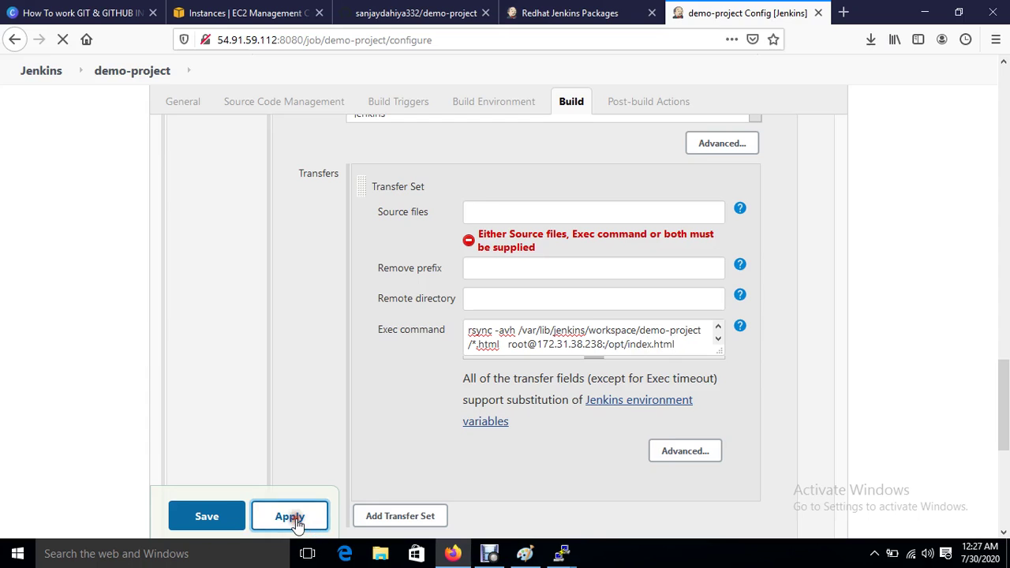
{"action": "left_click", "coordinate": [207, 516]}
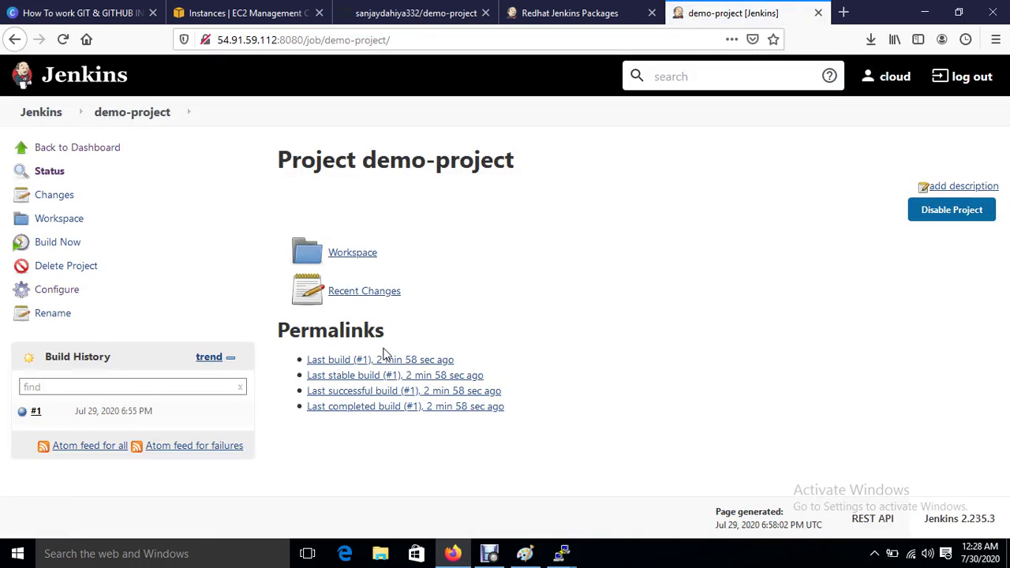
Step: Save and exit playbook.yml in vi with :wq
{"action": "mouse_move", "coordinate": [563, 556]}
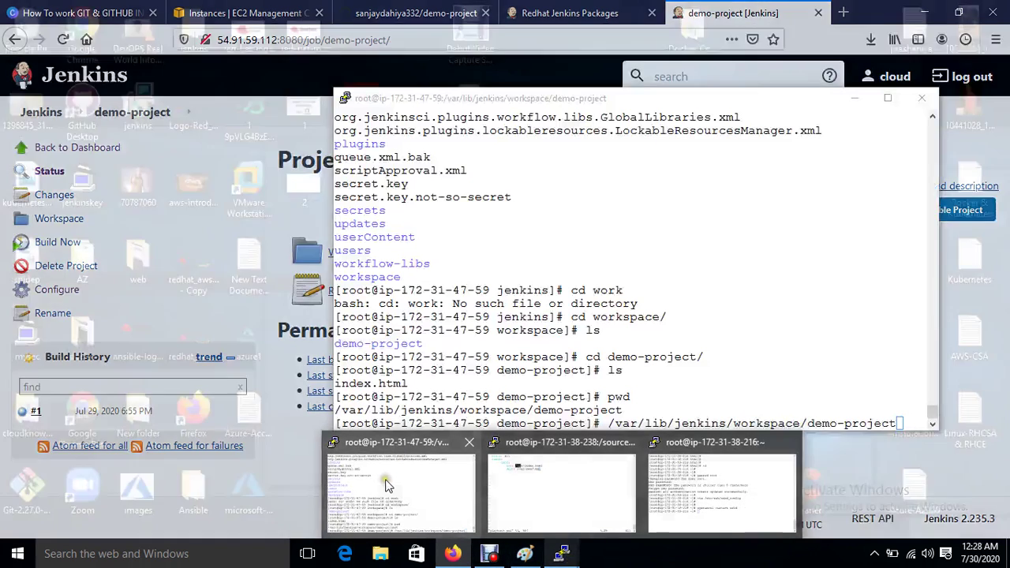
{"action": "left_click", "coordinate": [402, 493]}
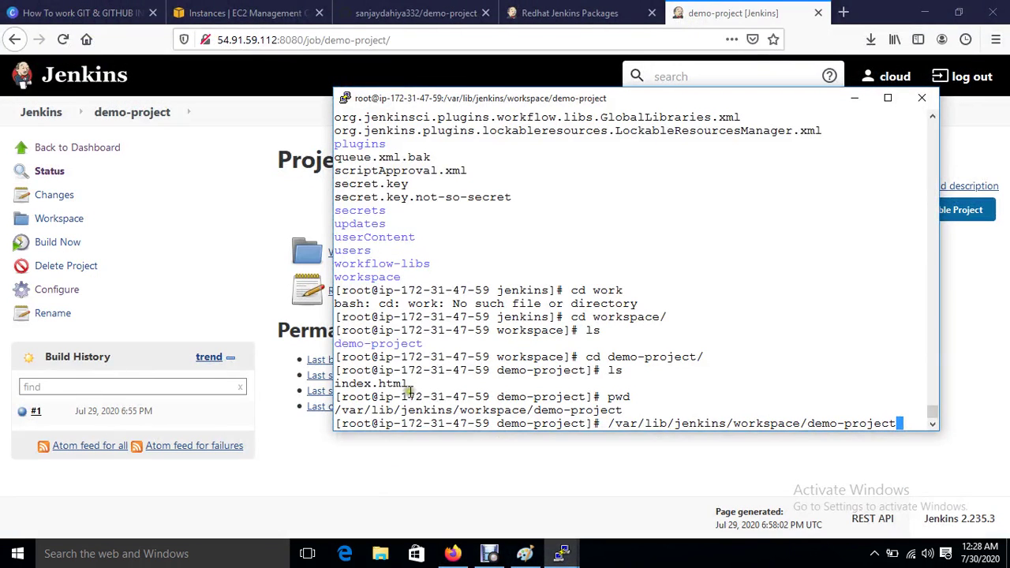
{"action": "mouse_move", "coordinate": [556, 558]}
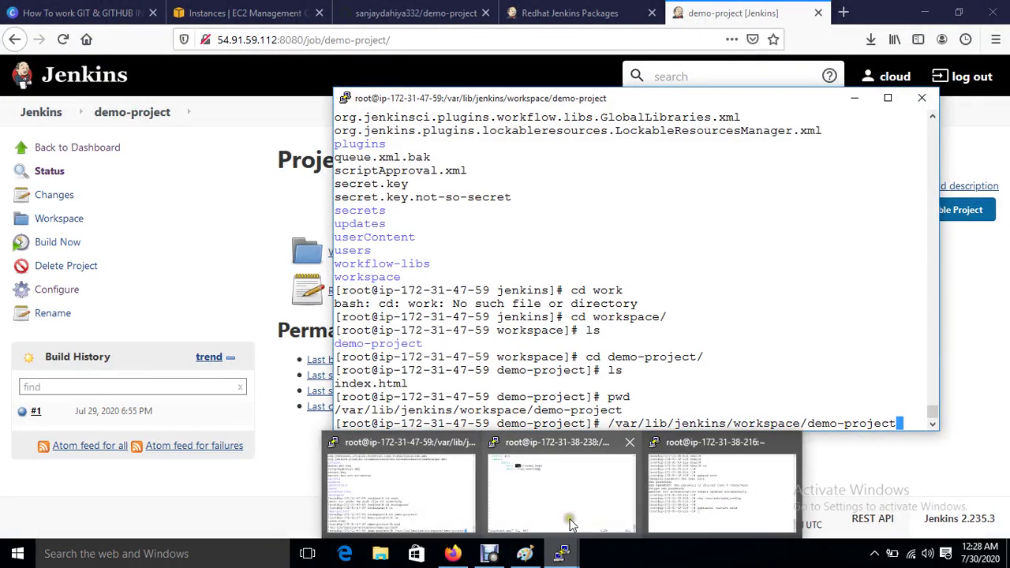
{"action": "left_click", "coordinate": [713, 482]}
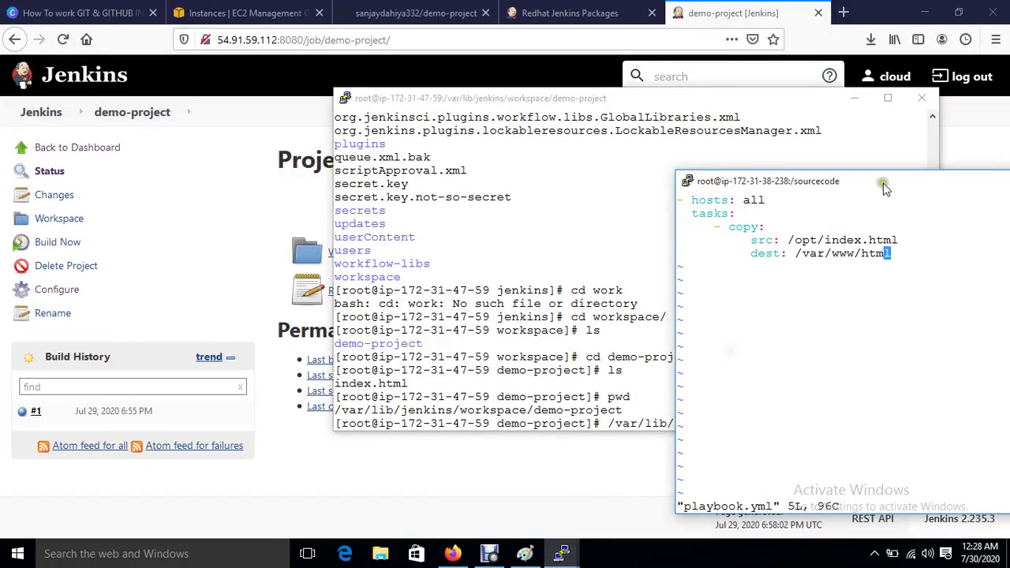
{"action": "left_click_drag", "start_coordinate": [882, 180], "coordinate": [565, 189]}
{"action": "left_click", "coordinate": [604, 332]}
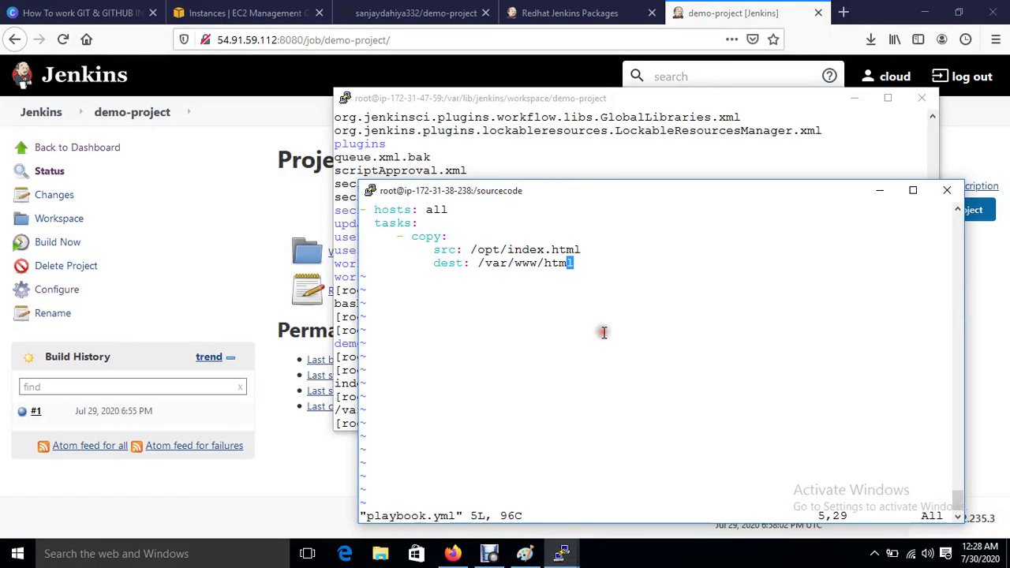
{"action": "type", "text": ":wq"}
{"action": "key", "text": "Return"}
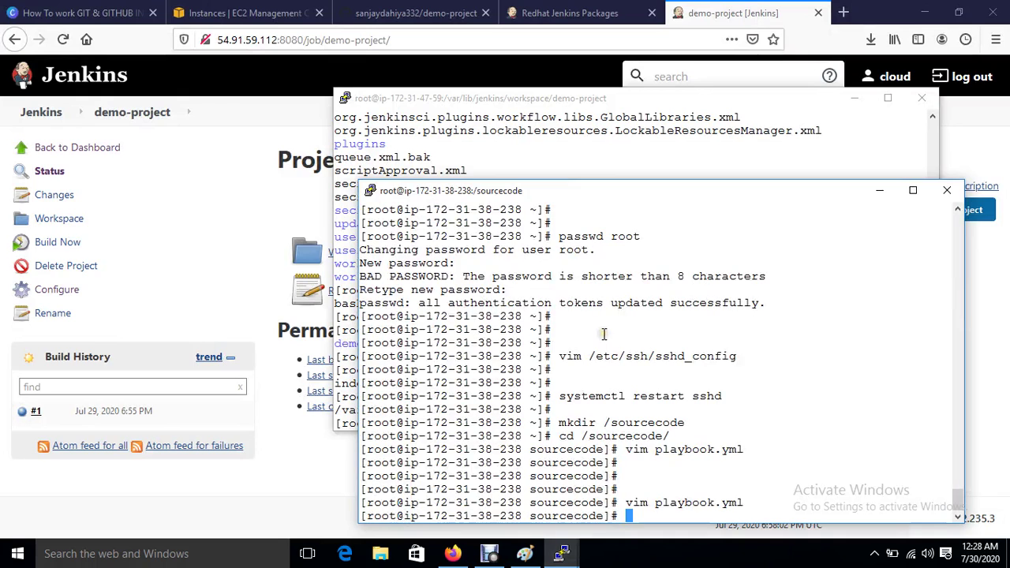
Step: Change to /opt and list it, showing only aws and rh
{"action": "type", "text": "cd op"}
{"action": "key", "text": "BackSpace"}
{"action": "key", "text": "BackSpace"}
{"action": "type", "text": "/opt/"}
{"action": "key", "text": "Return"}
{"action": "key", "text": "ctrl+l"}
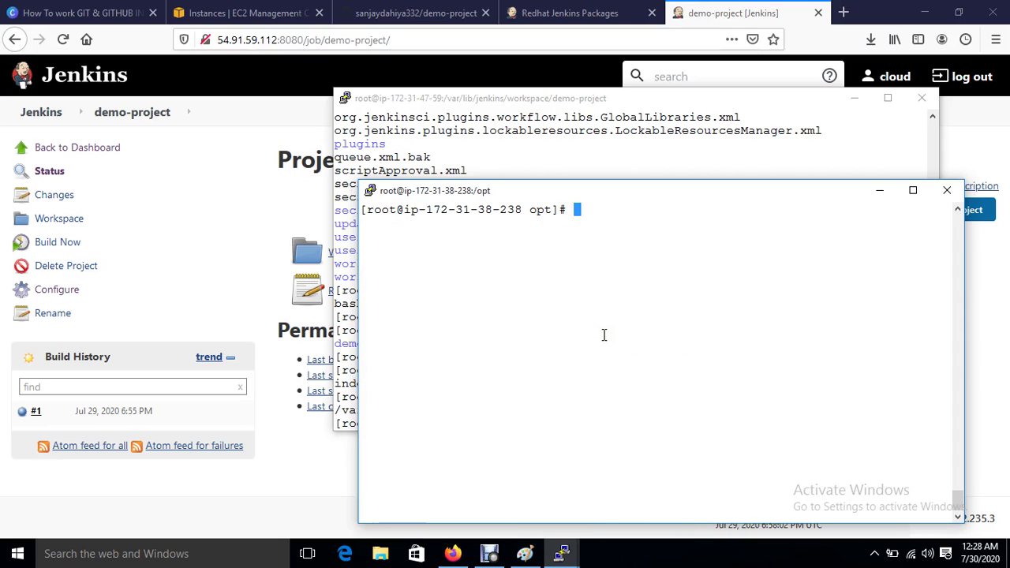
{"action": "type", "text": "ls"}
{"action": "key", "text": "Return"}
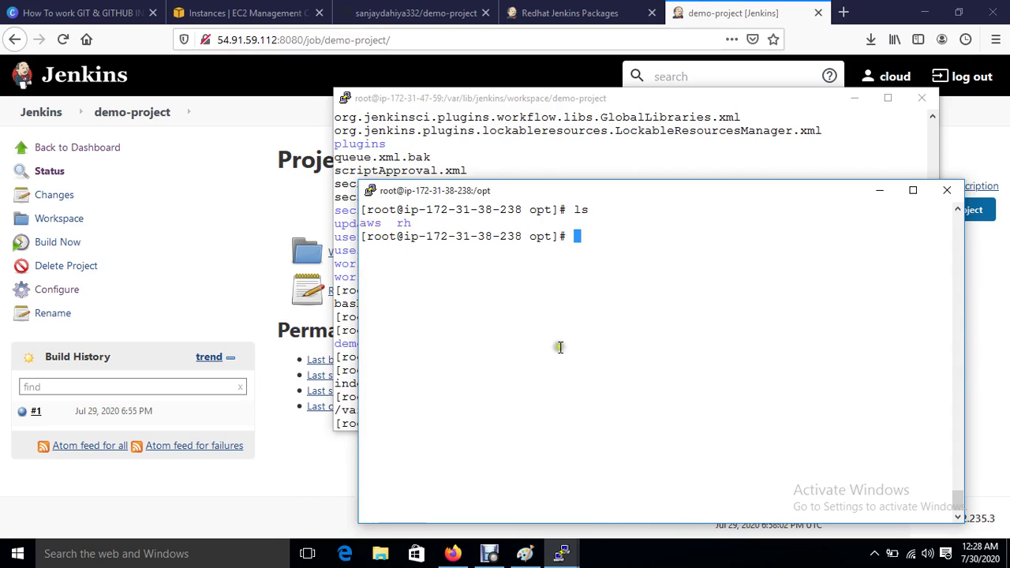
{"action": "left_click", "coordinate": [302, 503]}
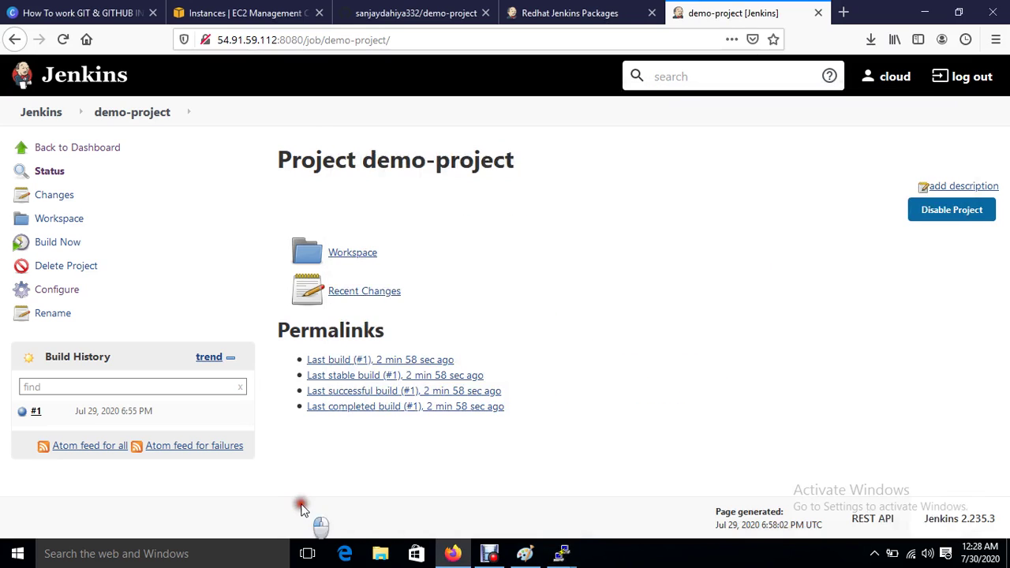
Step: Trigger demo-project twice more, producing builds #2 and #3
{"action": "left_click", "coordinate": [47, 245]}
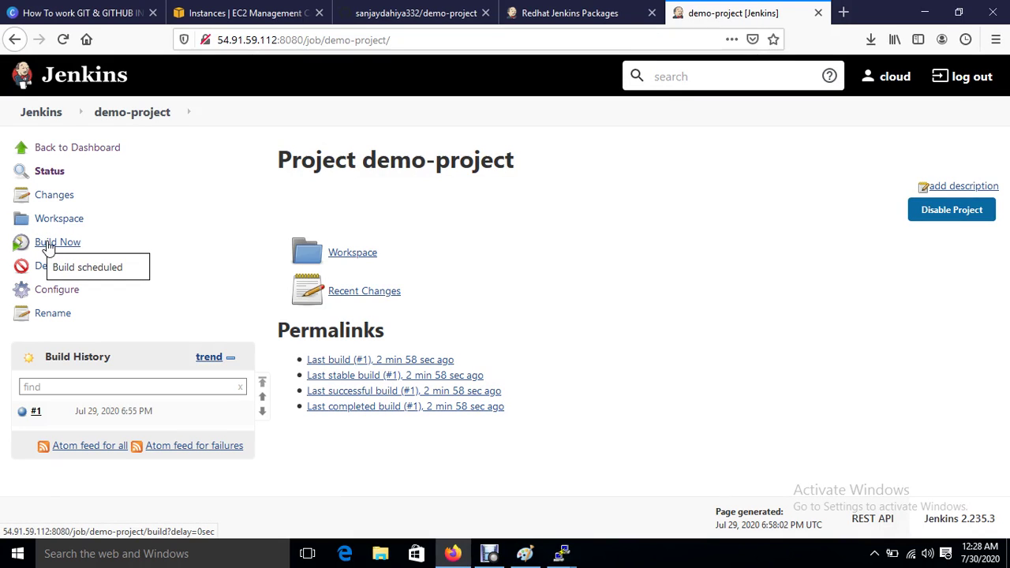
{"action": "left_click", "coordinate": [48, 245]}
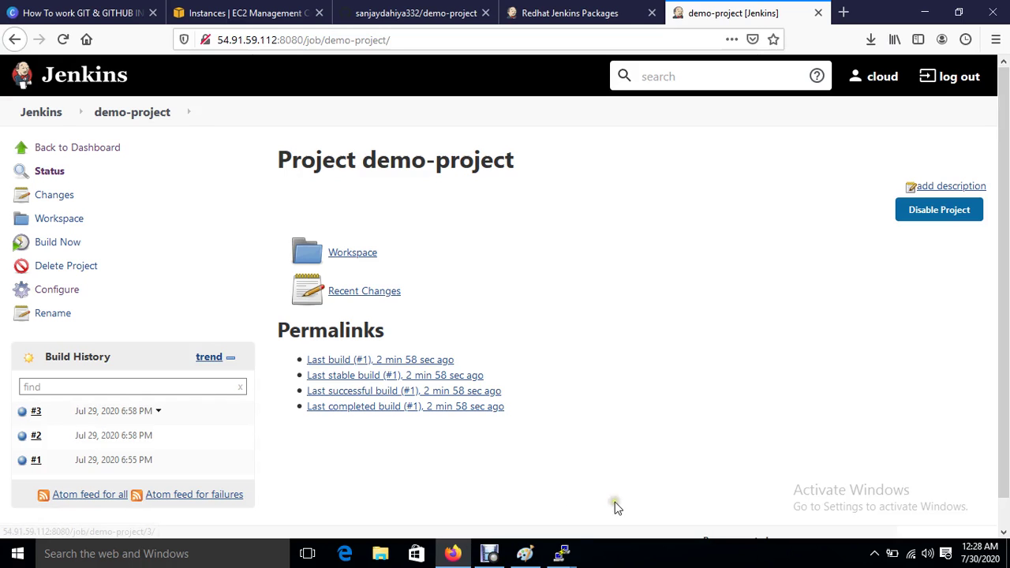
Step: List /opt on the Ansible server to confirm index.html arrived
{"action": "mouse_move", "coordinate": [558, 556]}
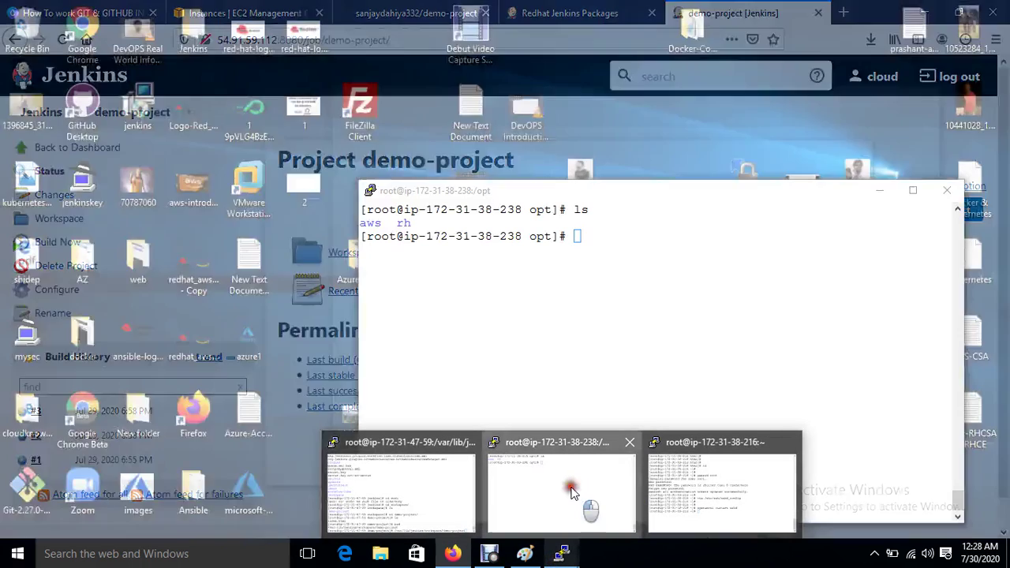
{"action": "left_click", "coordinate": [568, 488]}
{"action": "type", "text": "ls"}
{"action": "key", "text": "Return"}
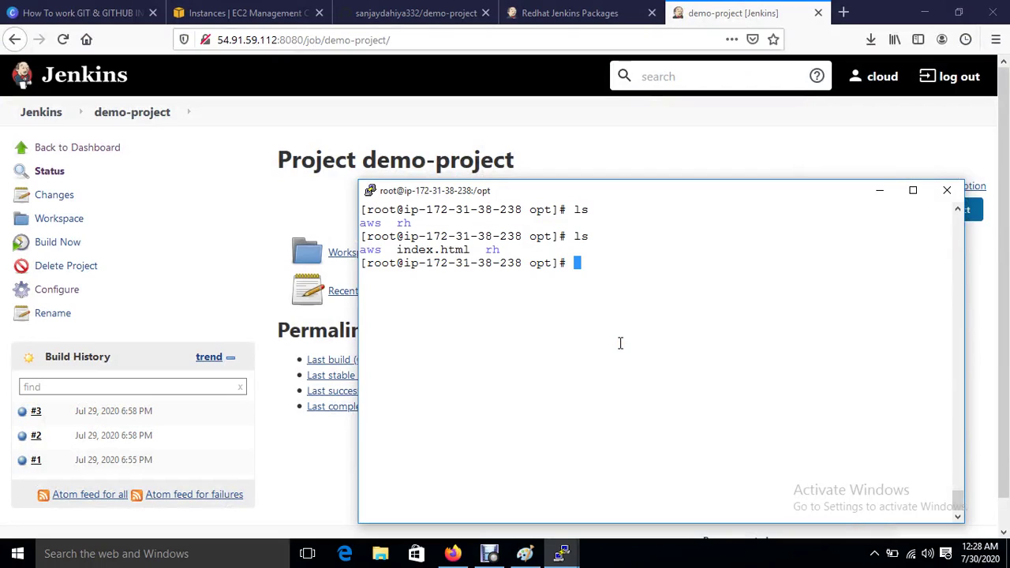
Step: List the web server's /var/www/html directory, finding it empty
{"action": "mouse_move", "coordinate": [570, 558]}
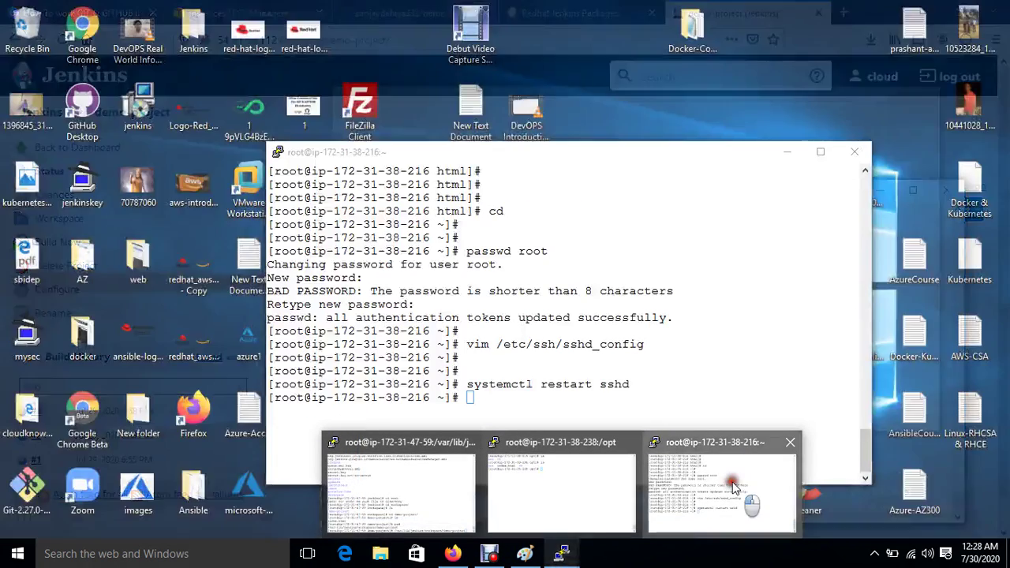
{"action": "left_click", "coordinate": [734, 482]}
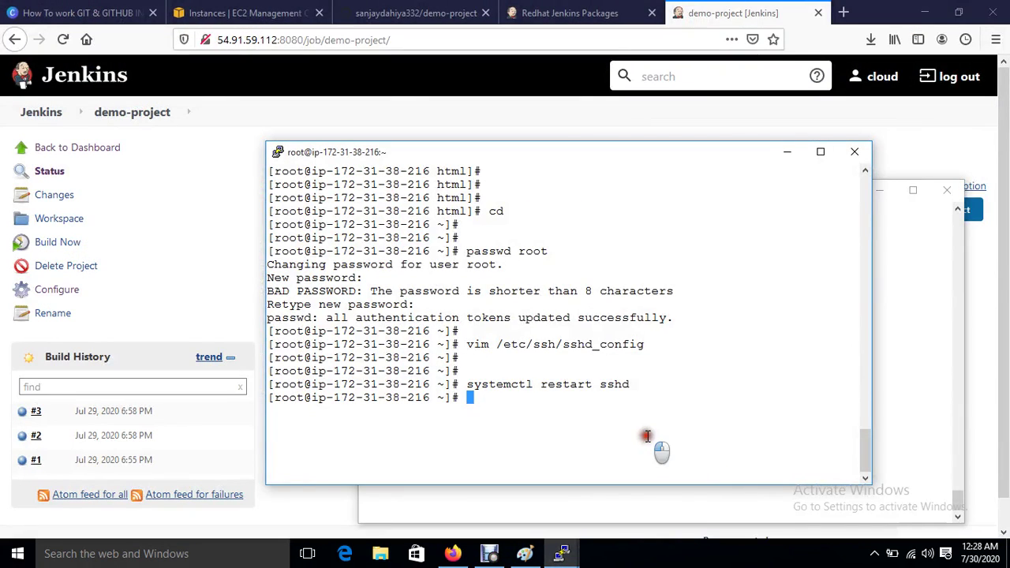
{"action": "type", "text": "cd /var/www/html/"}
{"action": "key", "text": "Return"}
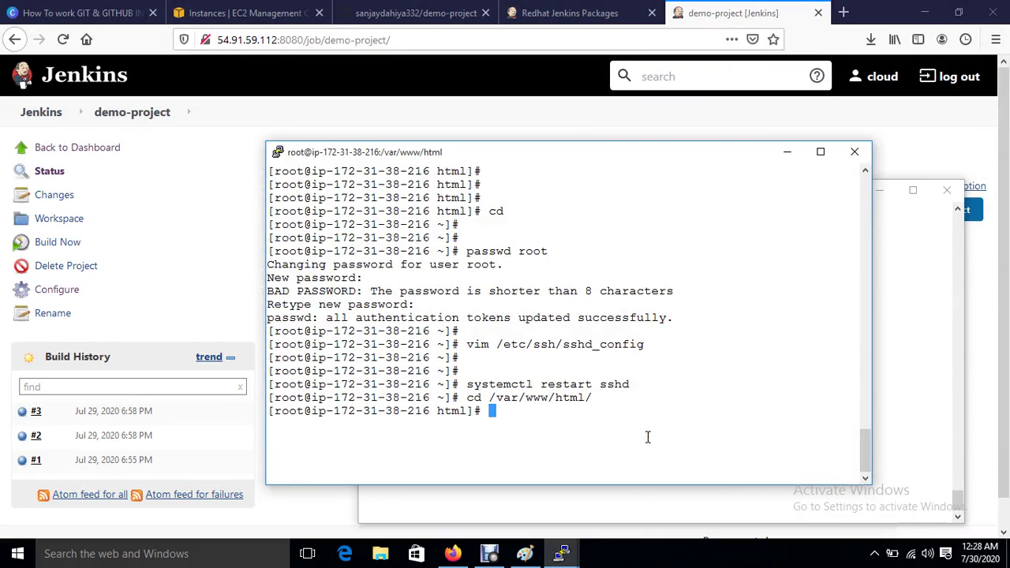
{"action": "type", "text": "ls"}
{"action": "key", "text": "Return"}
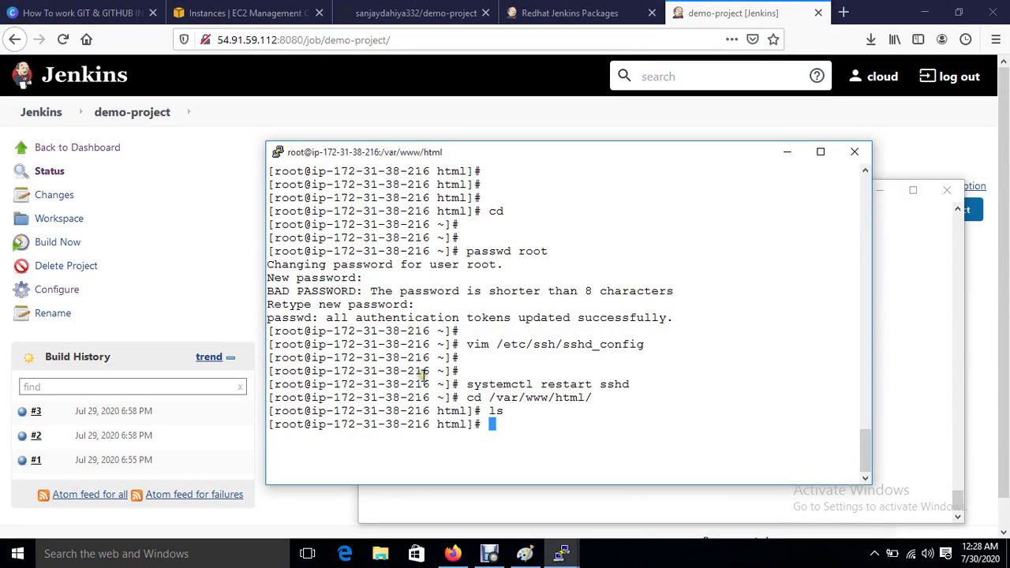
{"action": "left_click", "coordinate": [57, 292]}
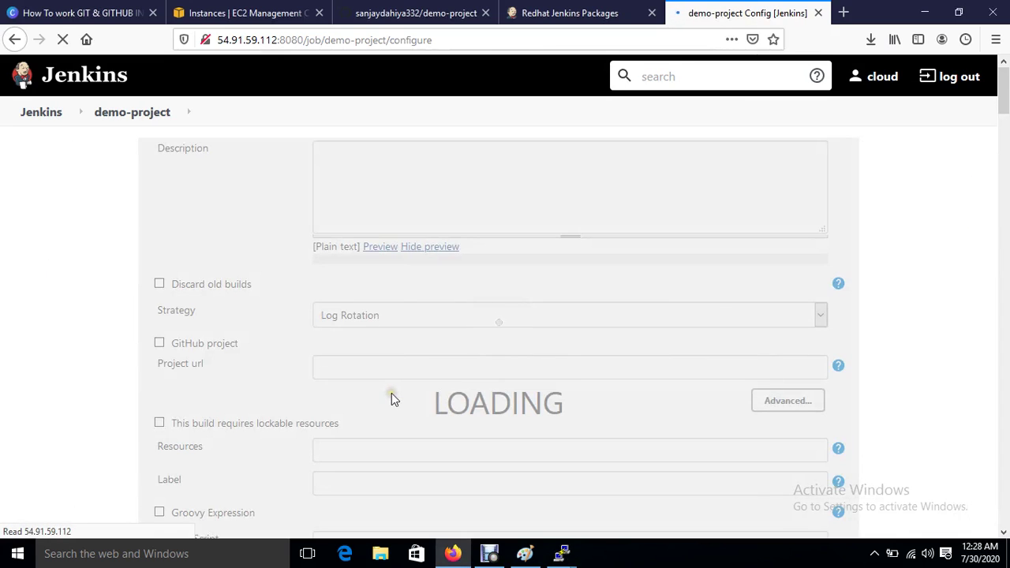
{"action": "scroll", "coordinate": [433, 406], "scroll_direction": "down", "scroll_amount": 10}
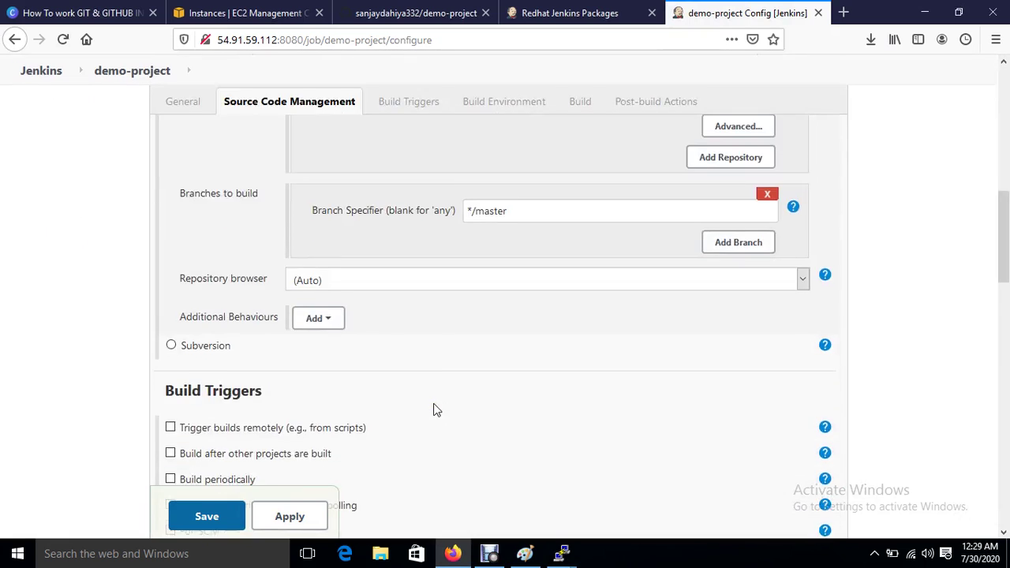
{"action": "scroll", "coordinate": [433, 405], "scroll_direction": "down", "scroll_amount": 10}
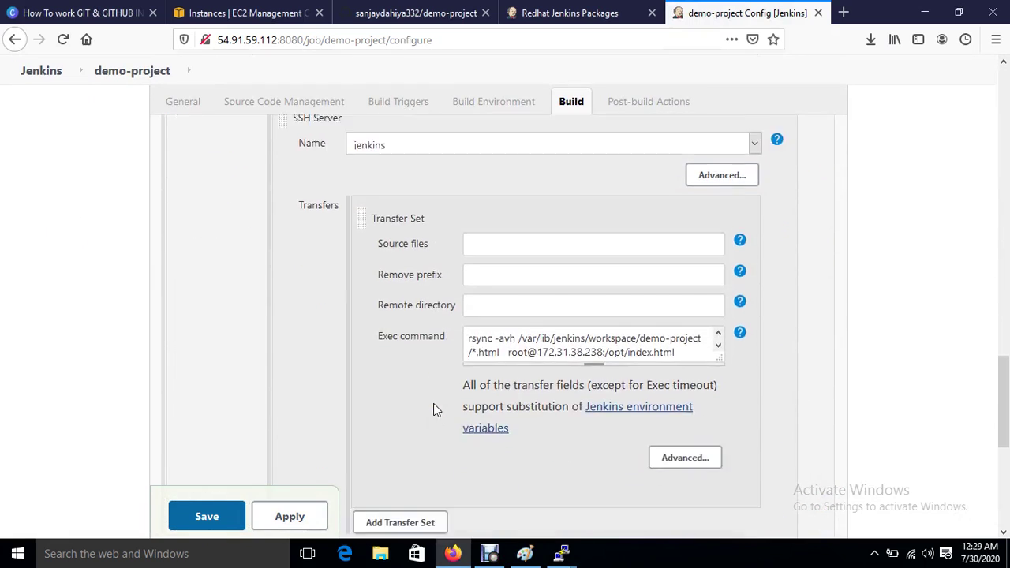
{"action": "scroll", "coordinate": [433, 410], "scroll_direction": "down", "scroll_amount": 5}
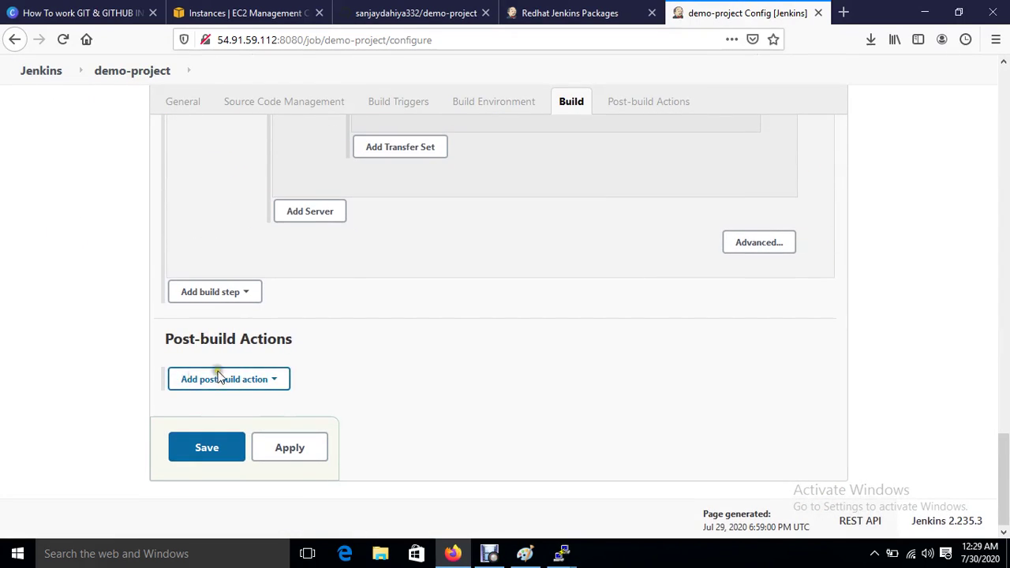
{"action": "scroll", "coordinate": [335, 370], "scroll_direction": "up", "scroll_amount": 3}
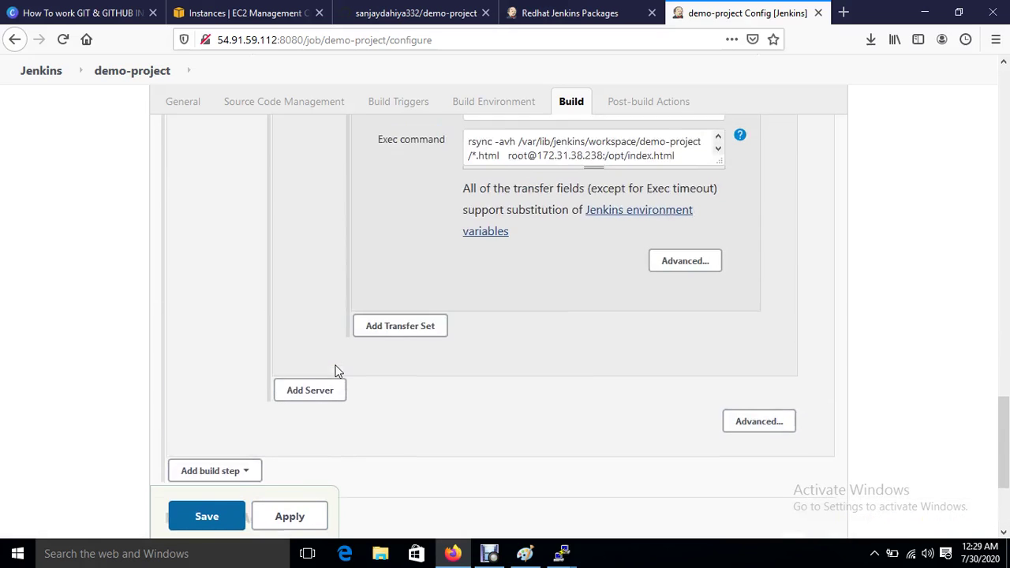
{"action": "scroll", "coordinate": [334, 371], "scroll_direction": "up", "scroll_amount": 3}
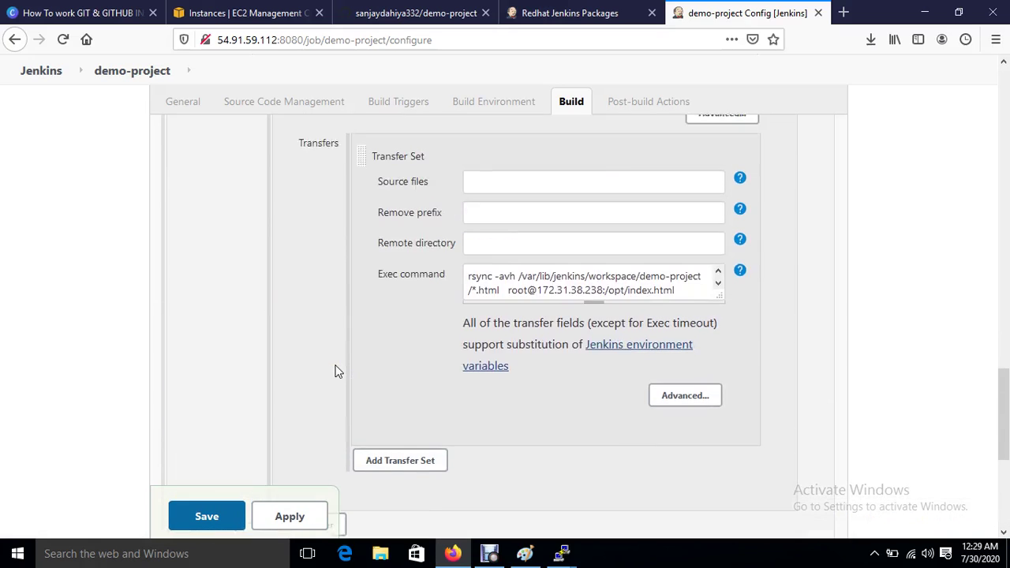
{"action": "scroll", "coordinate": [400, 387], "scroll_direction": "down", "scroll_amount": 6}
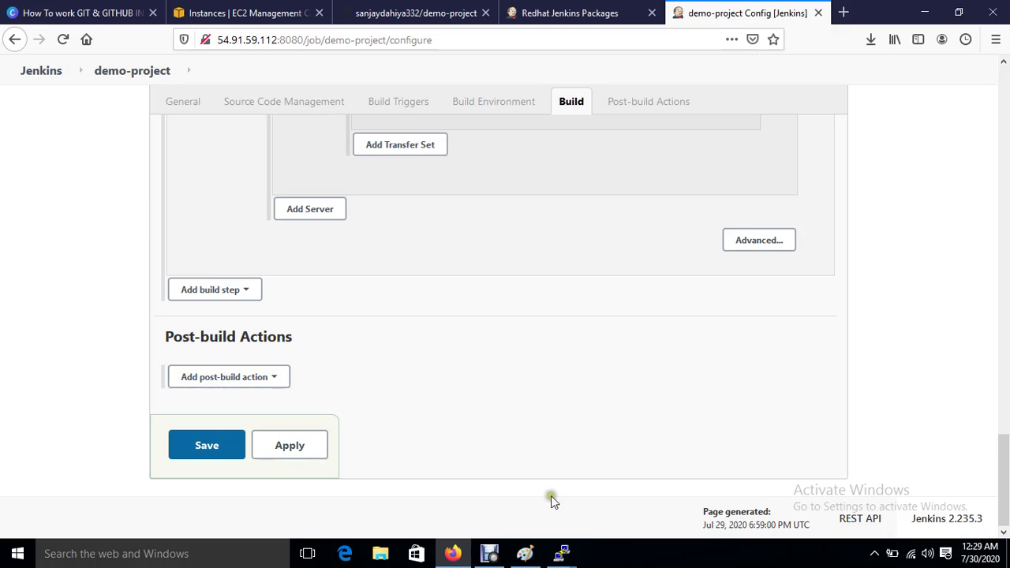
{"action": "mouse_move", "coordinate": [561, 557]}
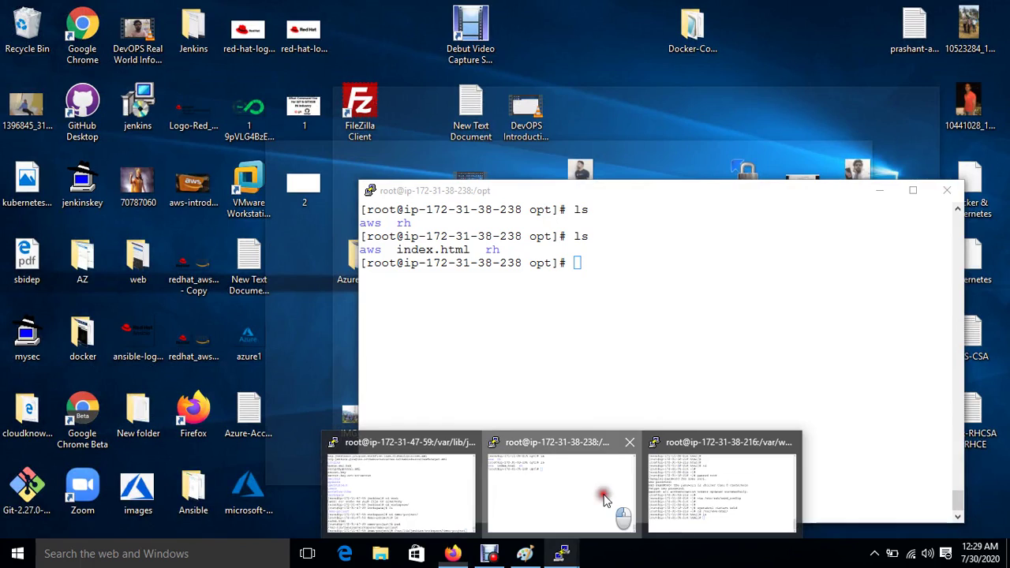
Step: Move into /sourcecode on the Ansible server and open playbook.yml in vim
{"action": "left_click", "coordinate": [602, 499]}
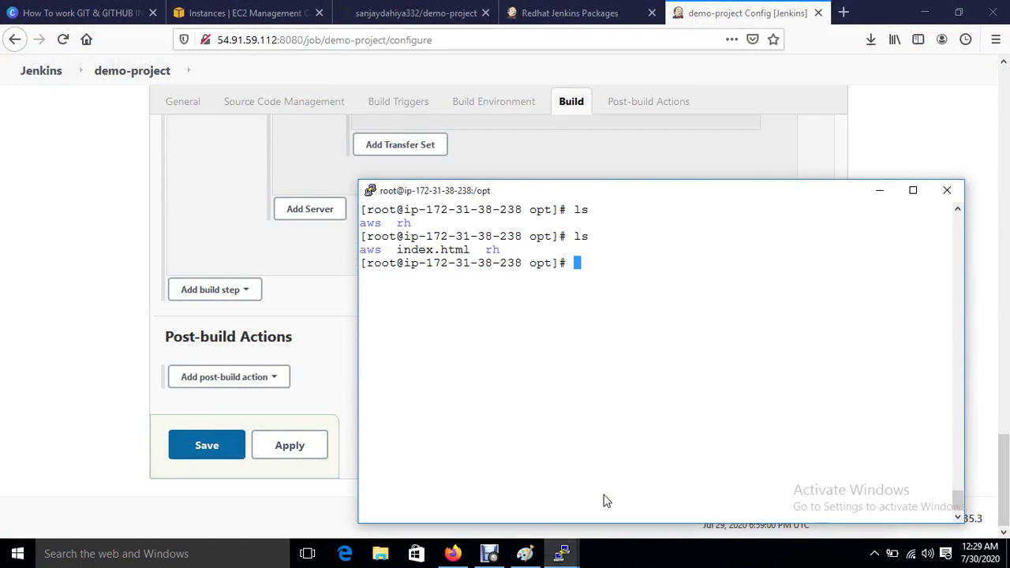
{"action": "type", "text": "cd /so"}
{"action": "key", "text": "Tab"}
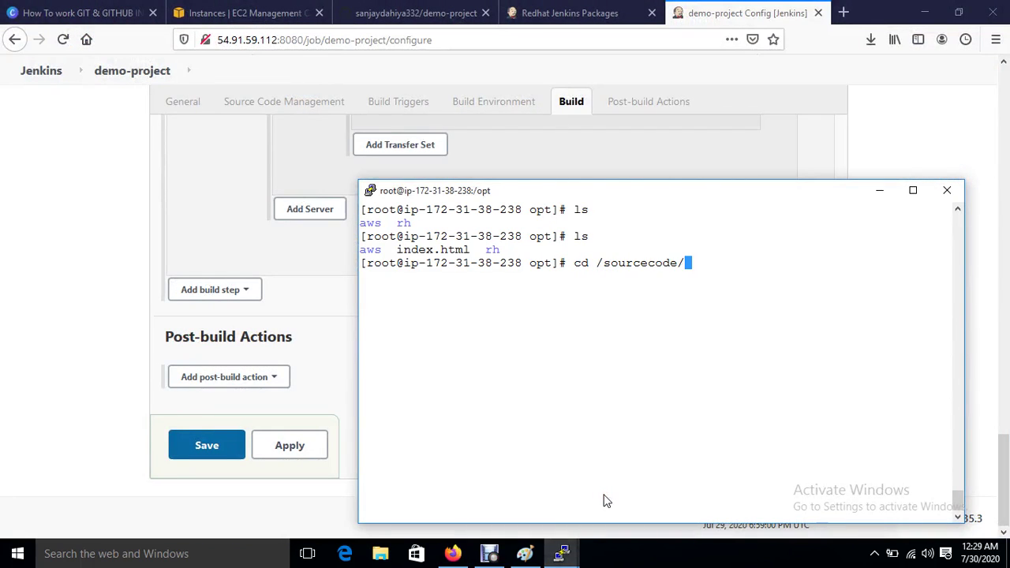
{"action": "key", "text": "Return"}
{"action": "type", "text": "vim ppl"}
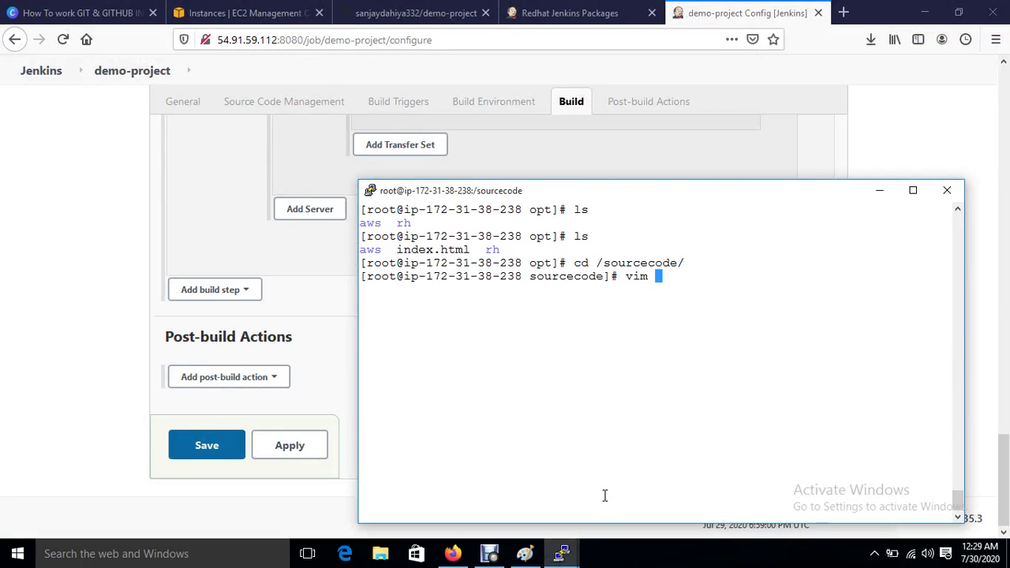
{"action": "key", "text": "BackSpace"}
{"action": "key", "text": "BackSpace"}
{"action": "type", "text": "pl"}
{"action": "key", "text": "BackSpace"}
{"action": "key", "text": "BackSpace"}
{"action": "type", "text": "la"}
{"action": "key", "text": "Tab"}
{"action": "key", "text": "Return"}
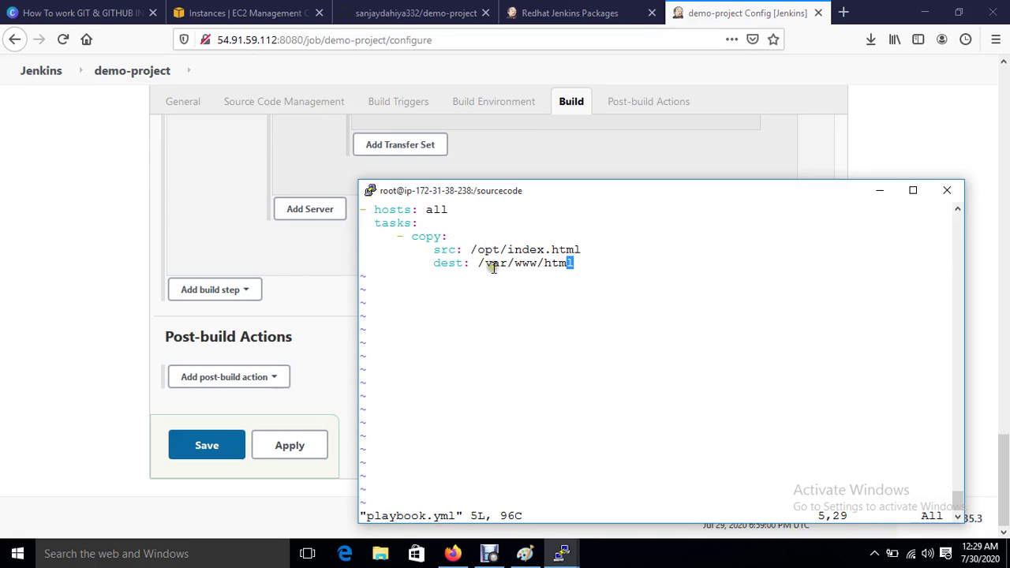
Step: Check that the copy task's destination is /var/www/html, then save and quit with :wq
{"action": "left_click_drag", "start_coordinate": [478, 263], "coordinate": [574, 261]}
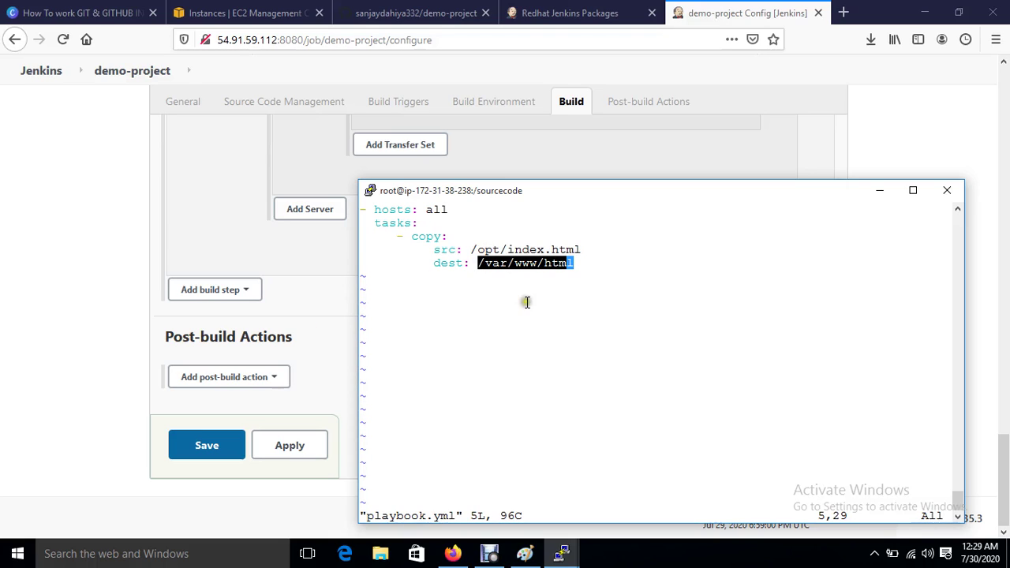
{"action": "type", "text": ":wq"}
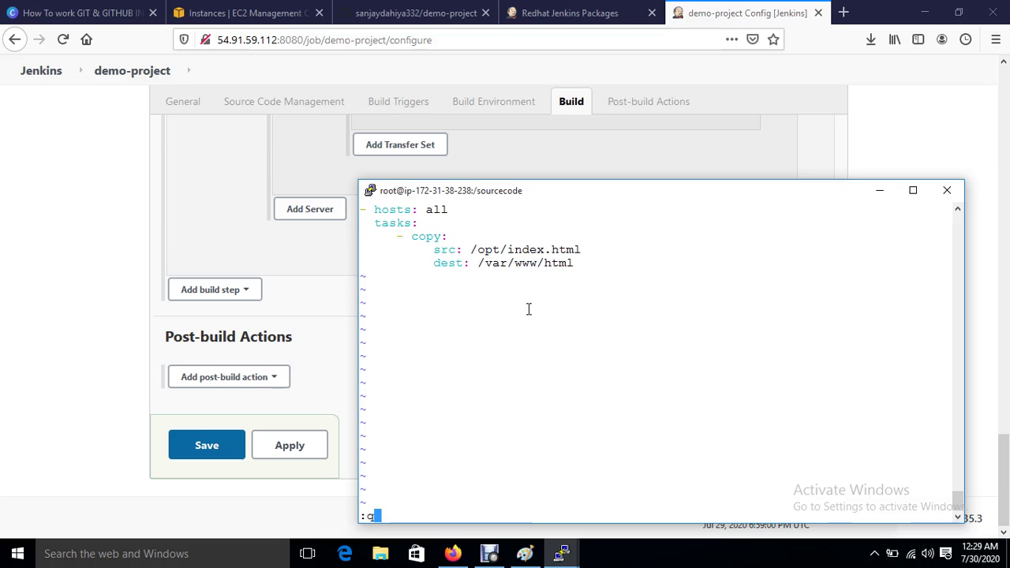
{"action": "key", "text": "Return"}
Step: Add a Send build artifacts over SSH action, inspect the SSH server list, then leave the page unsaved
{"action": "left_click", "coordinate": [347, 373]}
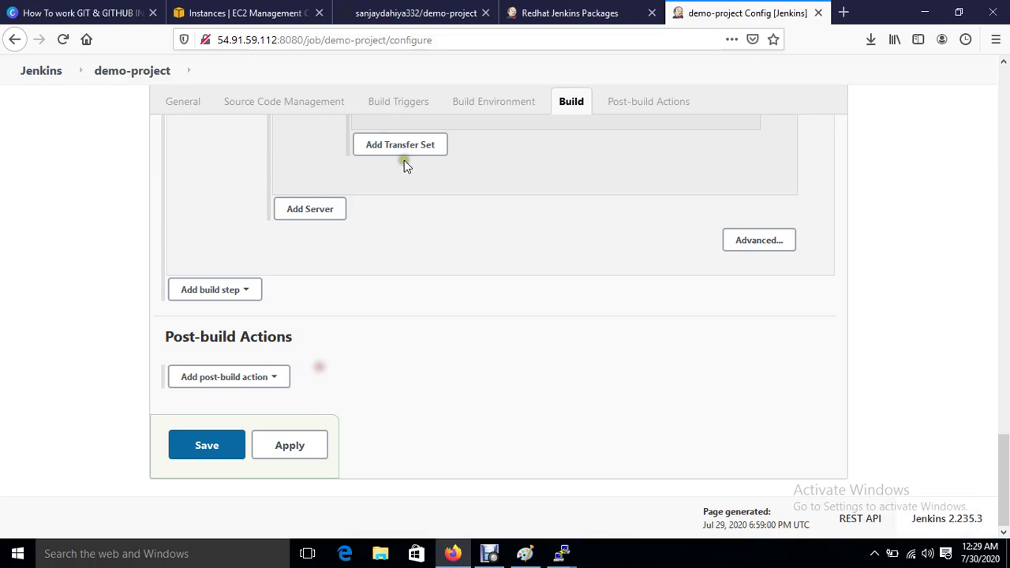
{"action": "left_click", "coordinate": [262, 379]}
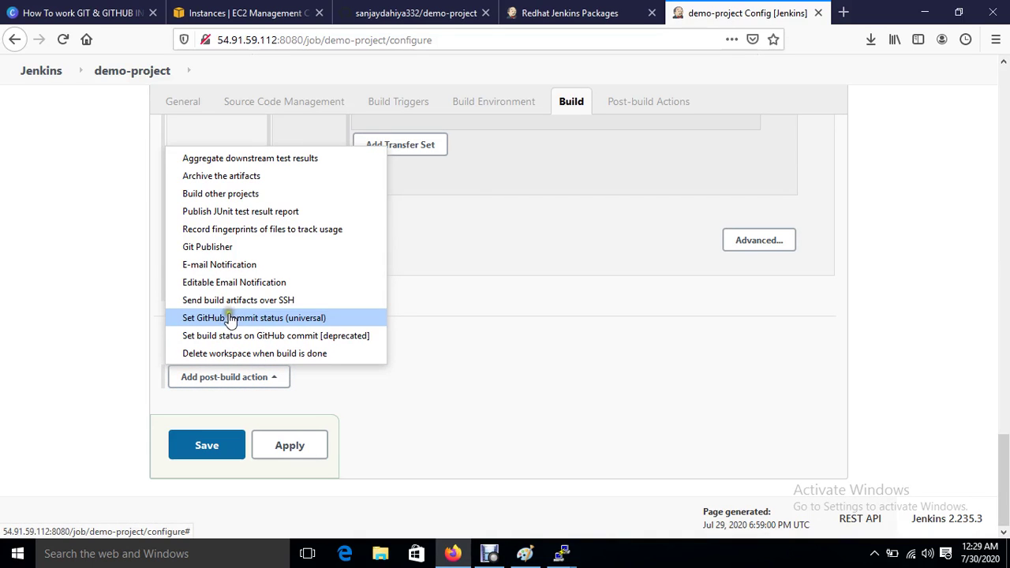
{"action": "left_click", "coordinate": [296, 301]}
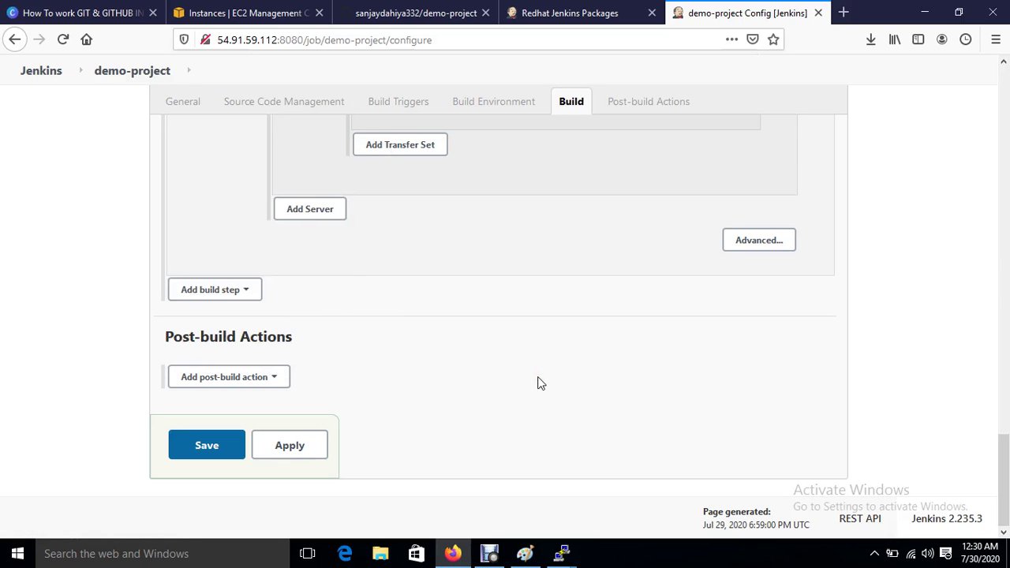
{"action": "scroll", "coordinate": [538, 383], "scroll_direction": "down", "scroll_amount": 3}
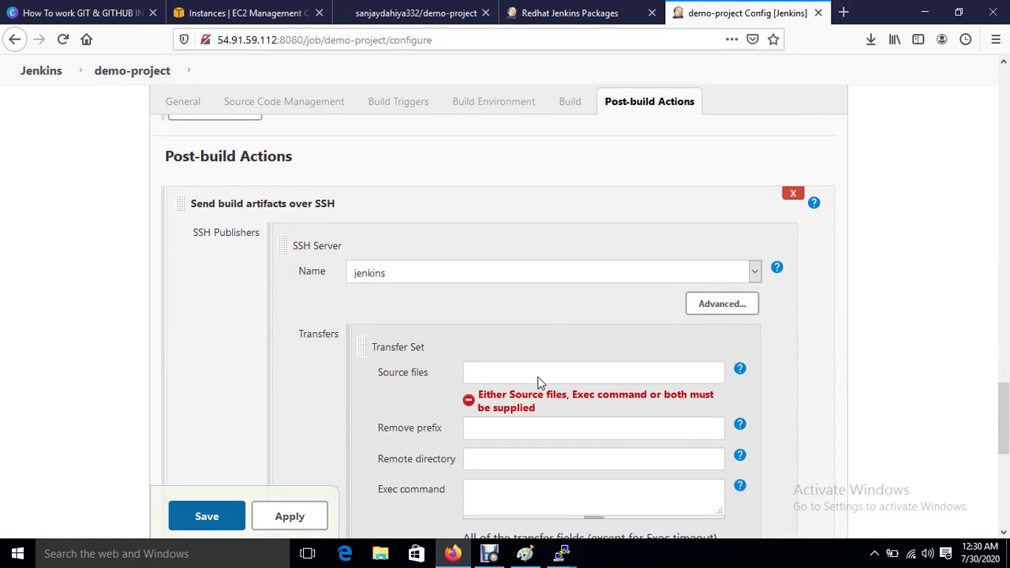
{"action": "scroll", "coordinate": [426, 374], "scroll_direction": "down", "scroll_amount": 2}
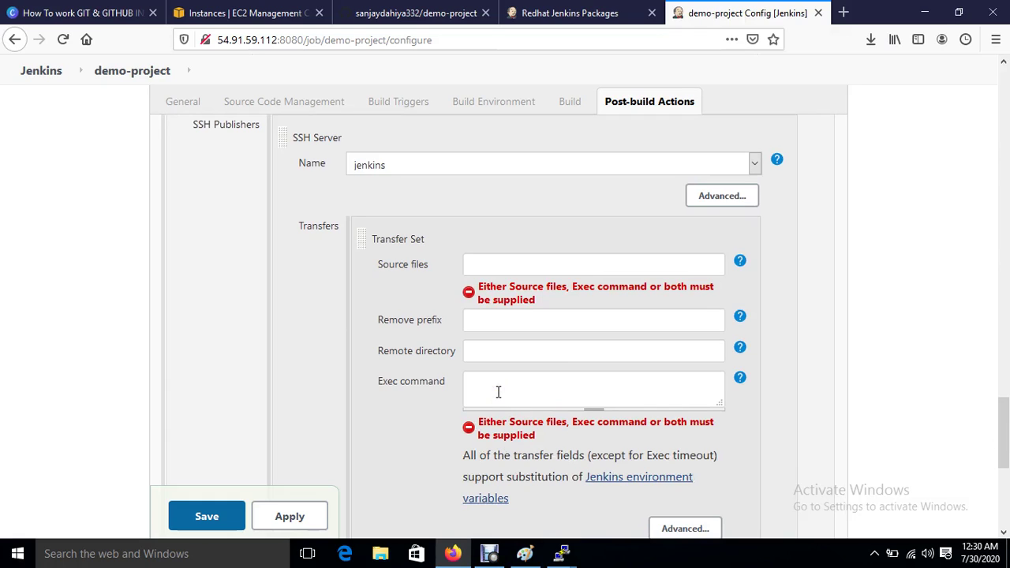
{"action": "left_click", "coordinate": [416, 168]}
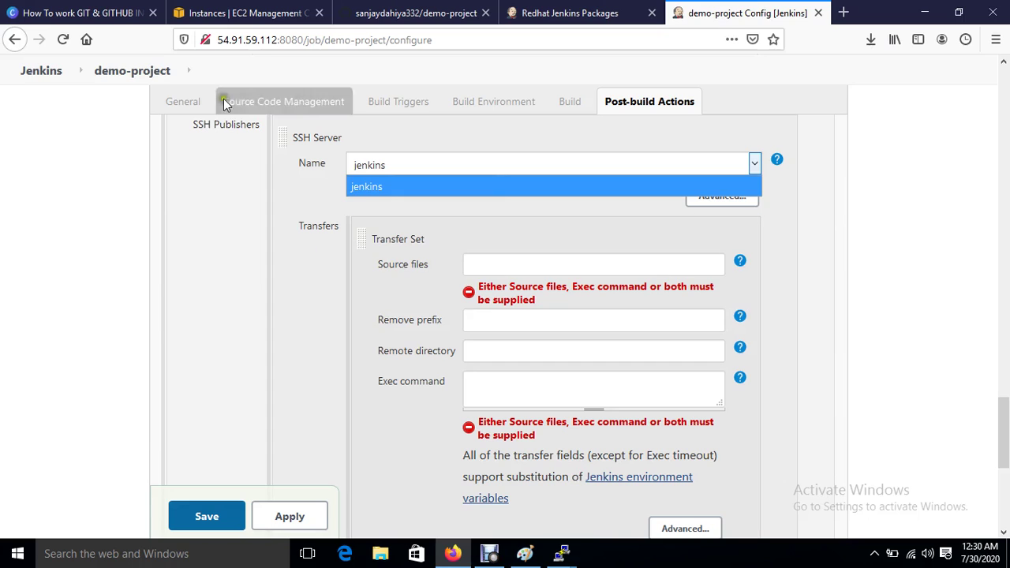
{"action": "left_click", "coordinate": [37, 75]}
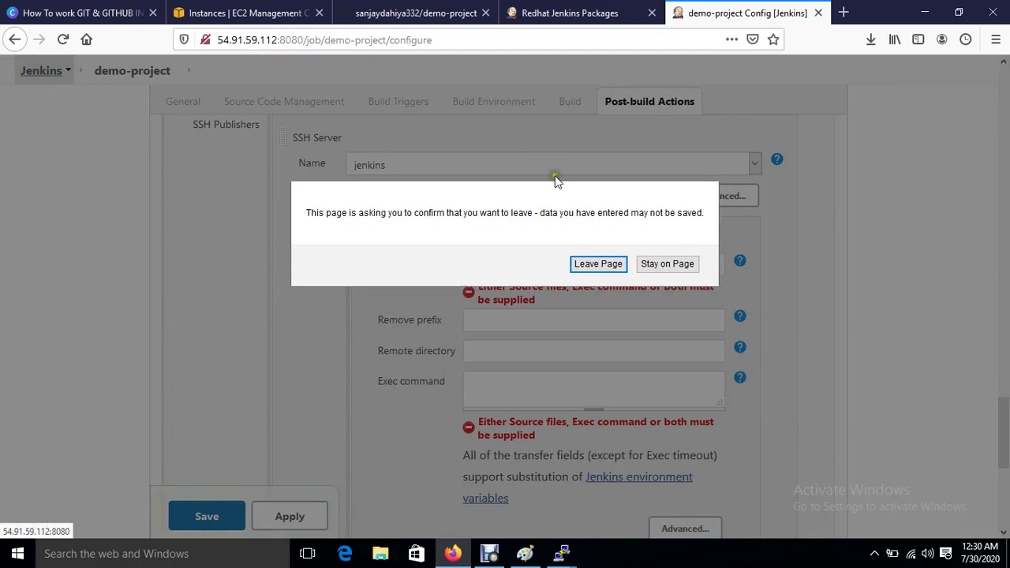
{"action": "left_click", "coordinate": [580, 263]}
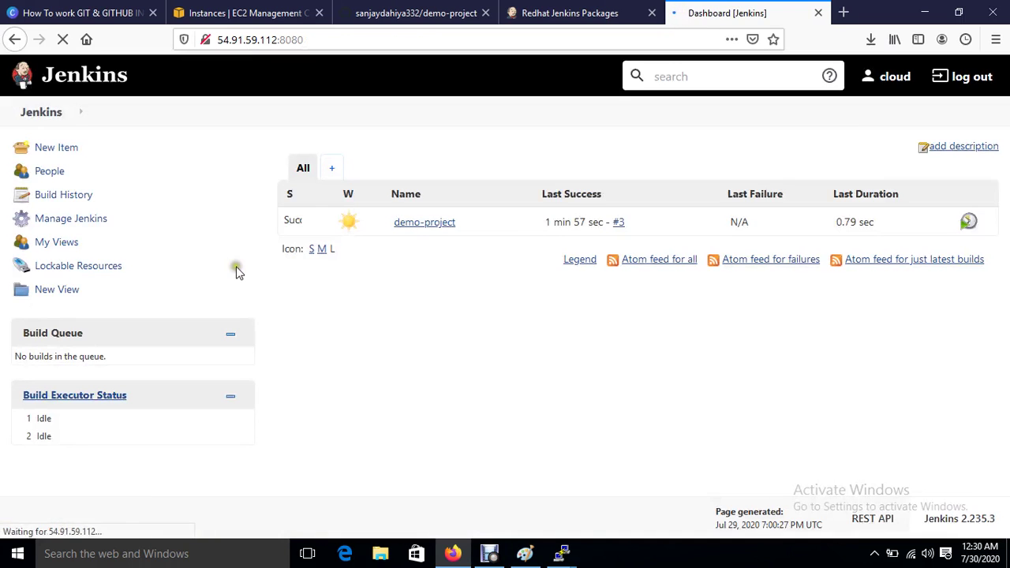
Step: In Manage Jenkins > Configure System, add another Publish over SSH server entry
{"action": "left_click", "coordinate": [61, 221]}
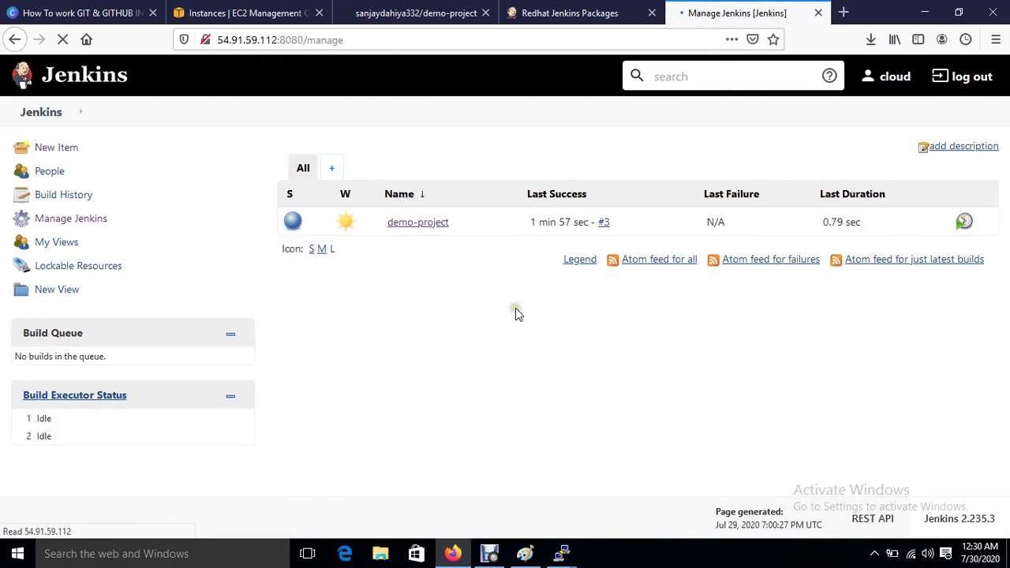
{"action": "left_click", "coordinate": [357, 257]}
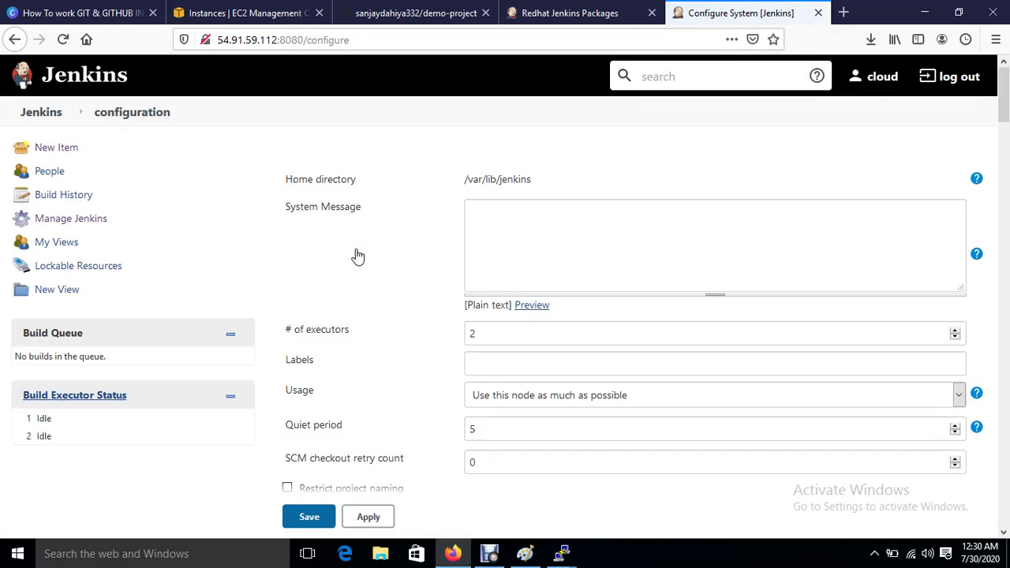
{"action": "left_click", "coordinate": [543, 283]}
{"action": "left_click", "coordinate": [696, 325]}
{"action": "scroll", "coordinate": [651, 370], "scroll_direction": "down", "scroll_amount": 20}
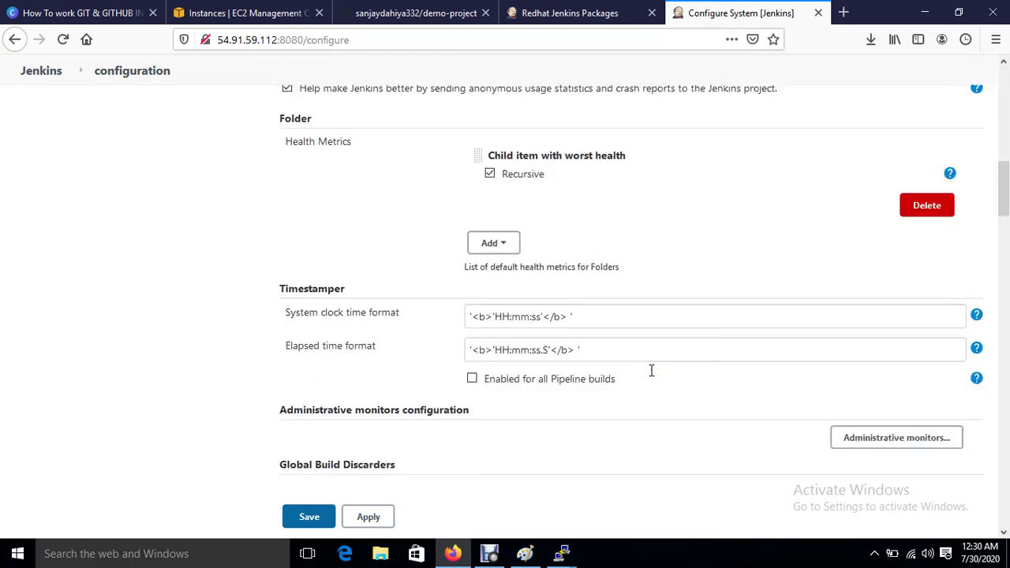
{"action": "scroll", "coordinate": [650, 370], "scroll_direction": "down", "scroll_amount": 15}
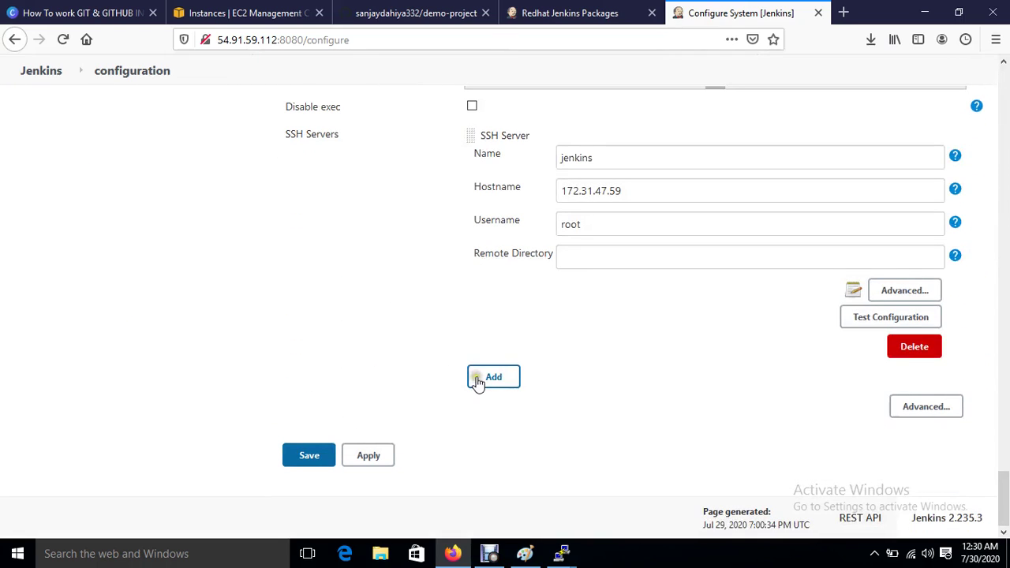
{"action": "left_click", "coordinate": [479, 381]}
Step: Name the new server Ansible and copy the Ansible-Server's private IP 172.31.38.238 from EC2
{"action": "left_click", "coordinate": [621, 398]}
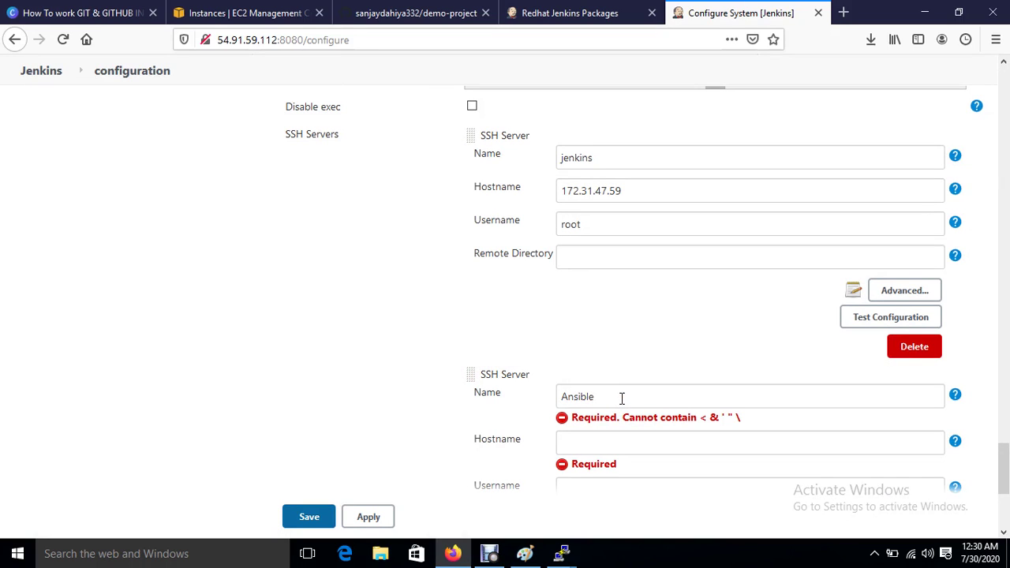
{"action": "type", "text": "Ansible"}
{"action": "left_click", "coordinate": [598, 434]}
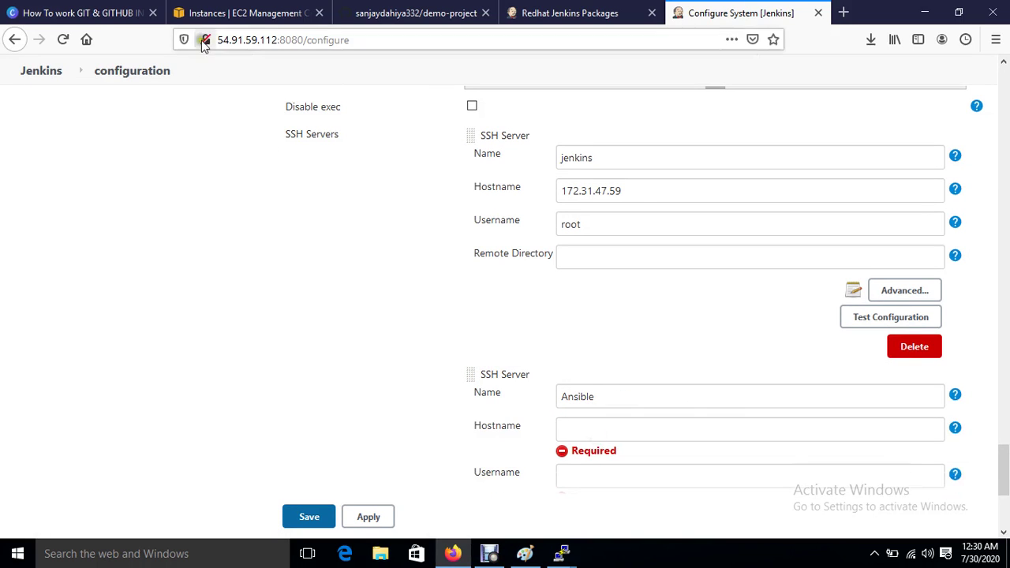
{"action": "left_click", "coordinate": [202, 9]}
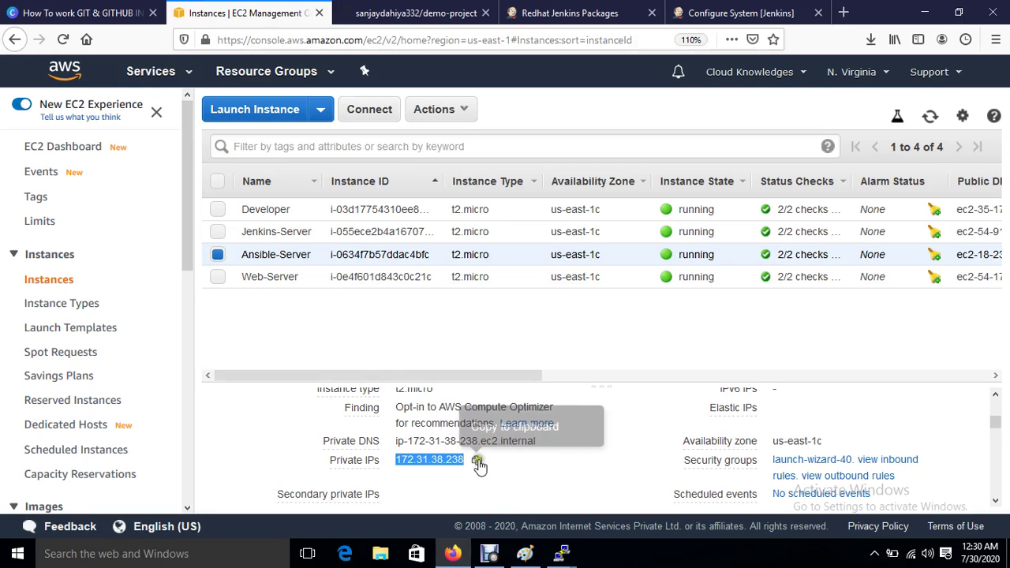
{"action": "left_click", "coordinate": [477, 461]}
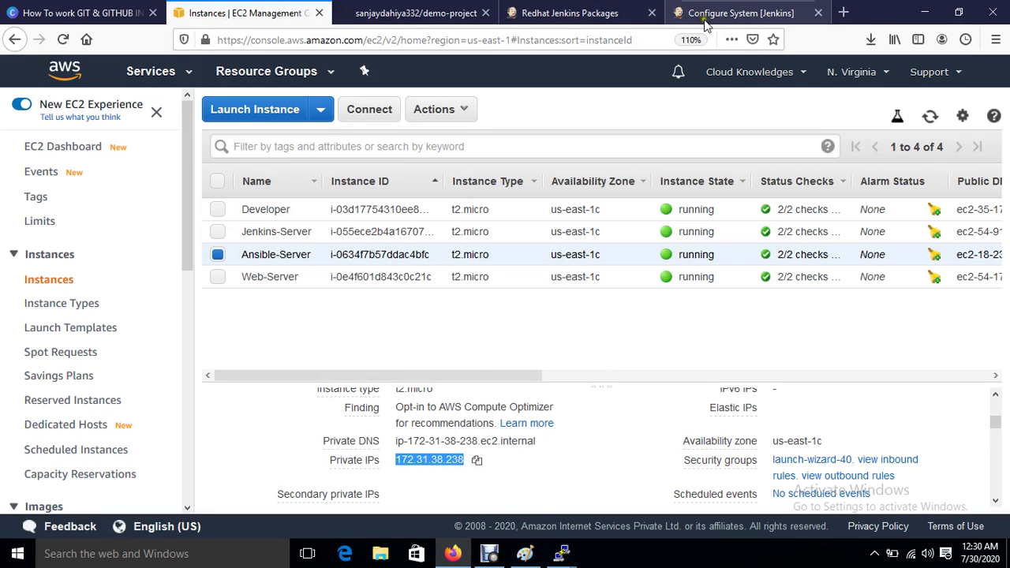
{"action": "left_click", "coordinate": [702, 14]}
{"action": "left_click", "coordinate": [599, 425]}
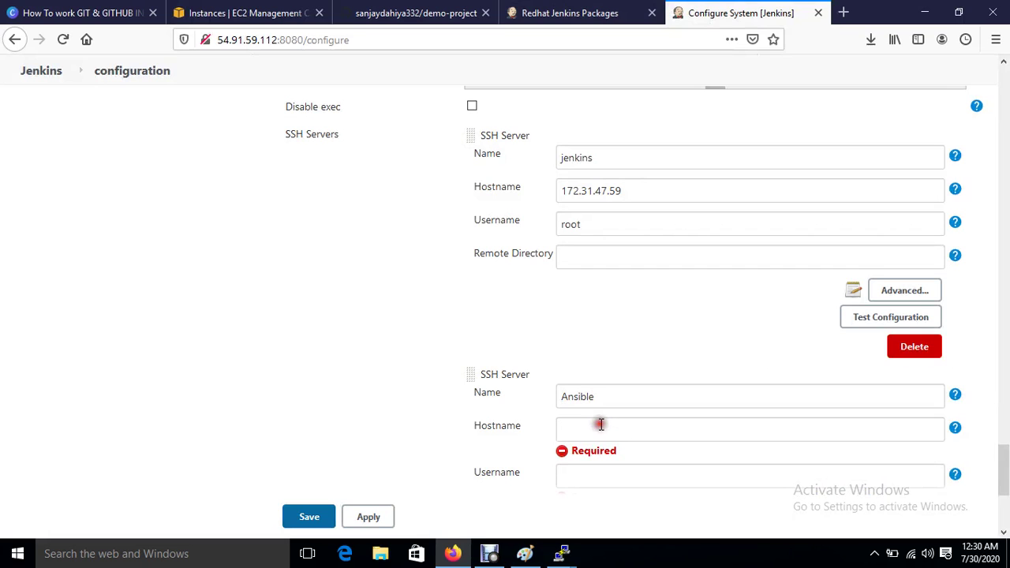
Step: Set the Ansible server's hostname to 172.31.38.238 and user root, and enable password authentication
{"action": "key", "text": "ctrl+v"}
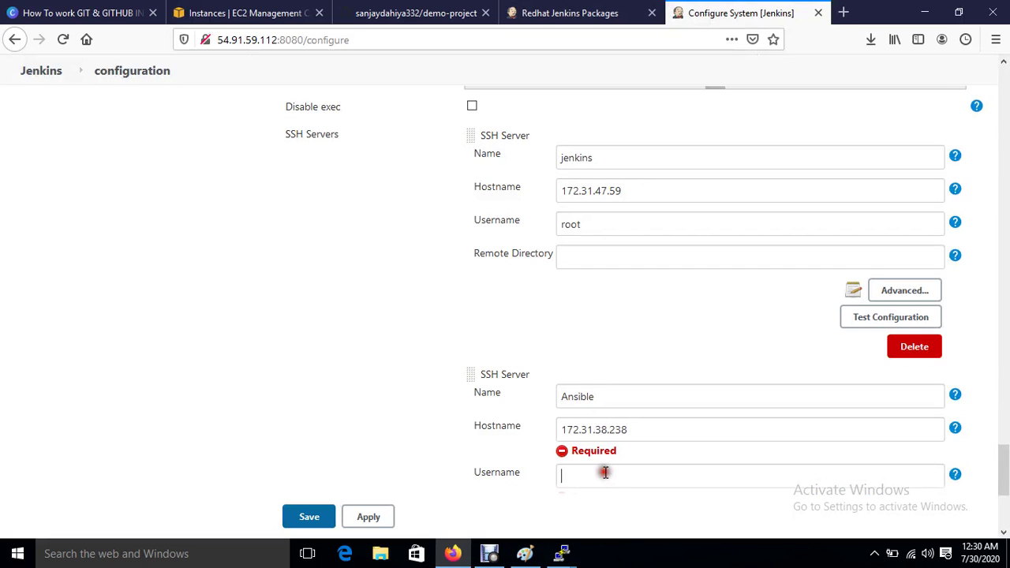
{"action": "type", "text": "root"}
{"action": "scroll", "coordinate": [605, 471], "scroll_direction": "down", "scroll_amount": 3}
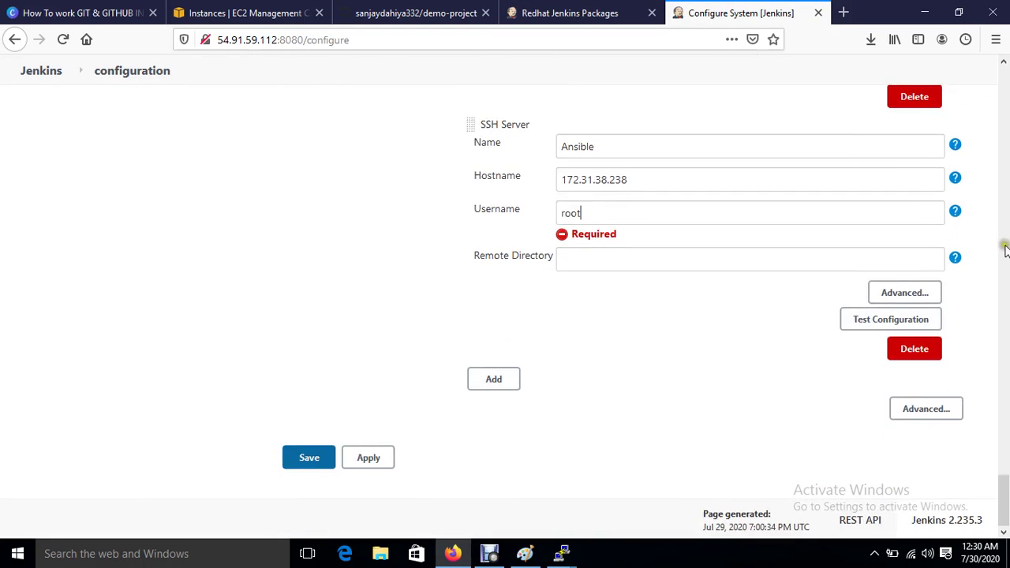
{"action": "left_click", "coordinate": [899, 293]}
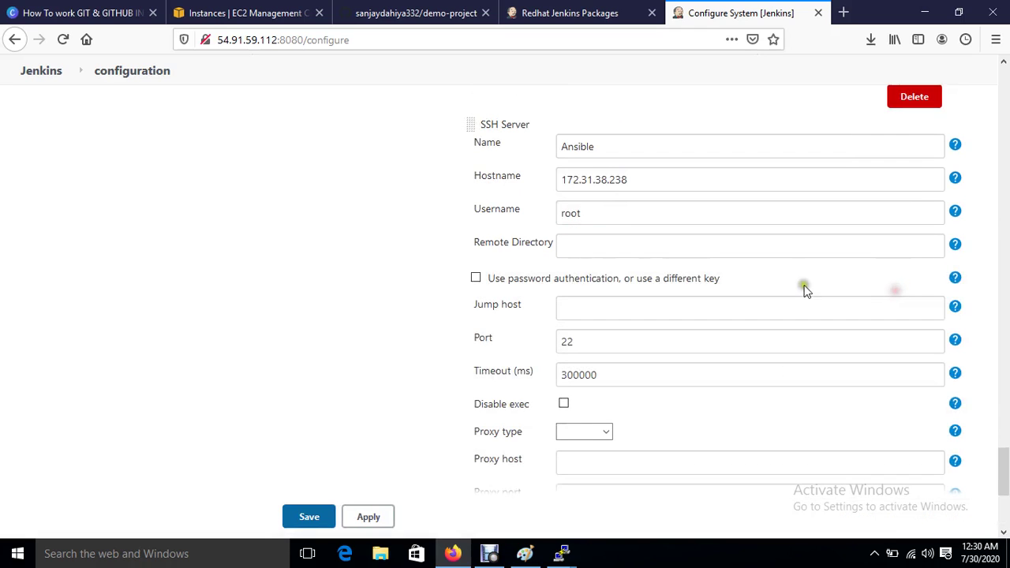
{"action": "left_click", "coordinate": [474, 278]}
{"action": "scroll", "coordinate": [473, 284], "scroll_direction": "down", "scroll_amount": 4}
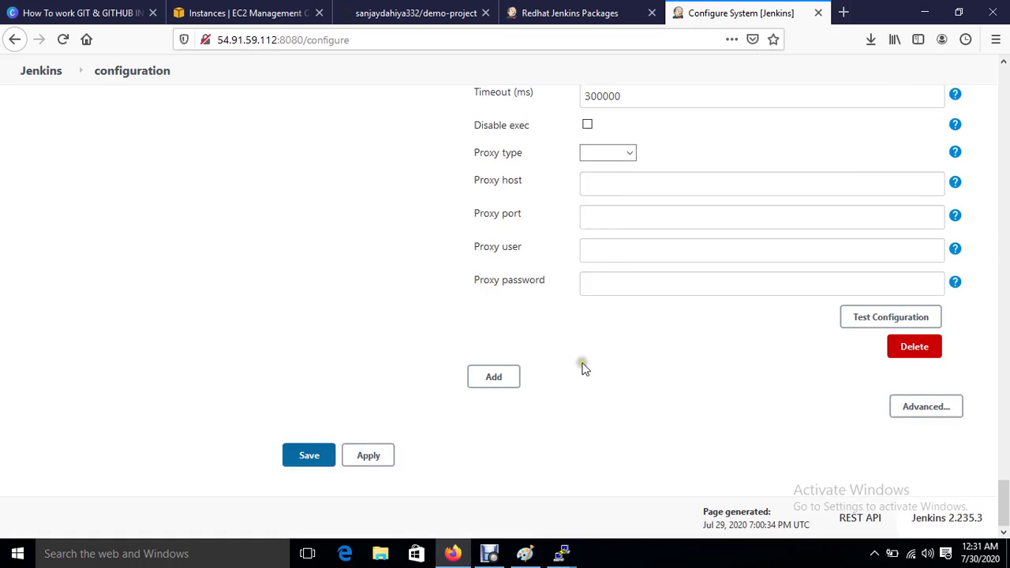
{"action": "scroll", "coordinate": [582, 363], "scroll_direction": "up", "scroll_amount": 6}
{"action": "scroll", "coordinate": [584, 368], "scroll_direction": "up", "scroll_amount": 1}
{"action": "left_click", "coordinate": [607, 322]}
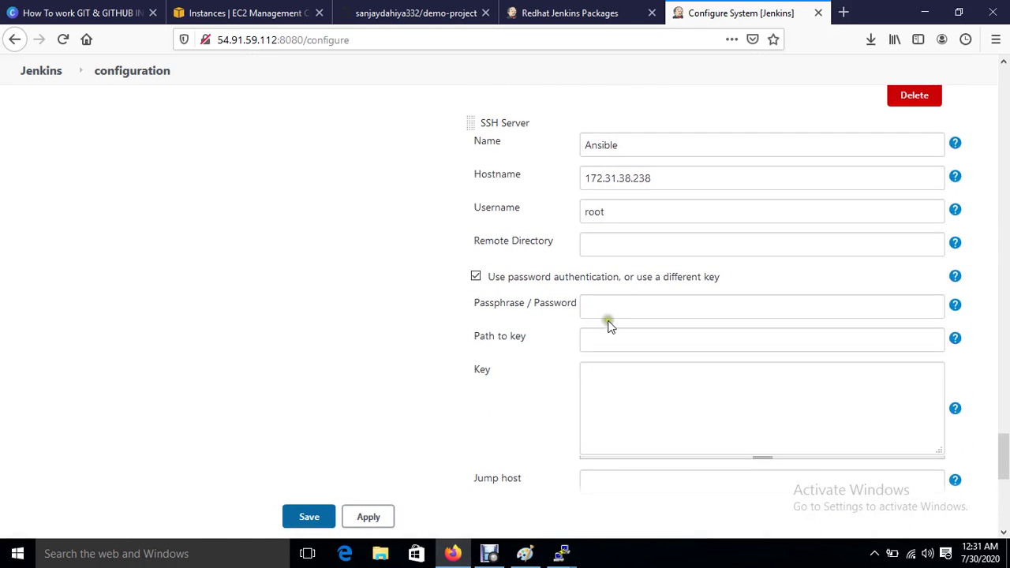
{"action": "left_click", "coordinate": [606, 310]}
Step: Test the Ansible server connection successfully, apply, skip saving the browser password, and save
{"action": "scroll", "coordinate": [606, 310], "scroll_direction": "down", "scroll_amount": 6}
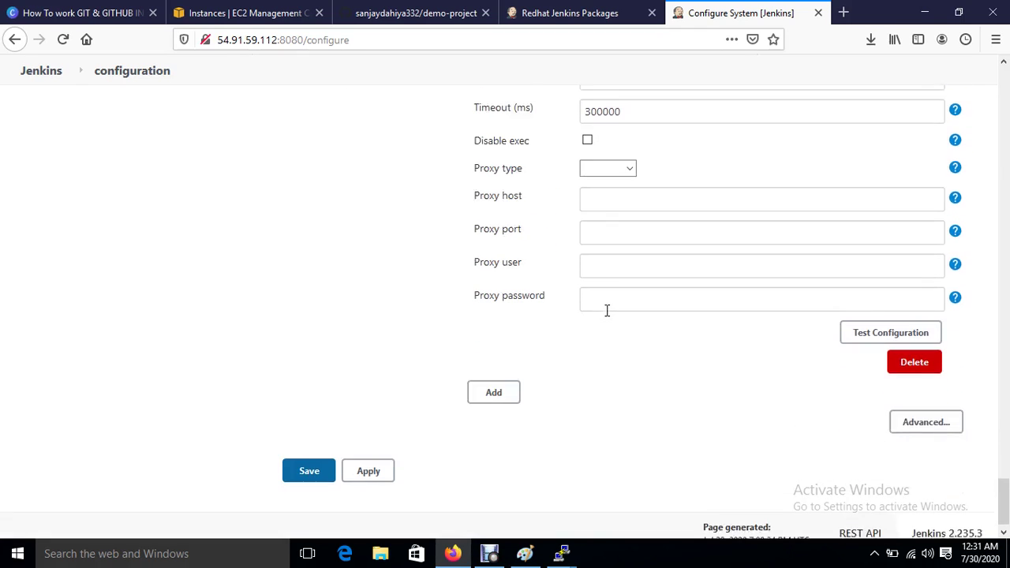
{"action": "left_click", "coordinate": [895, 317]}
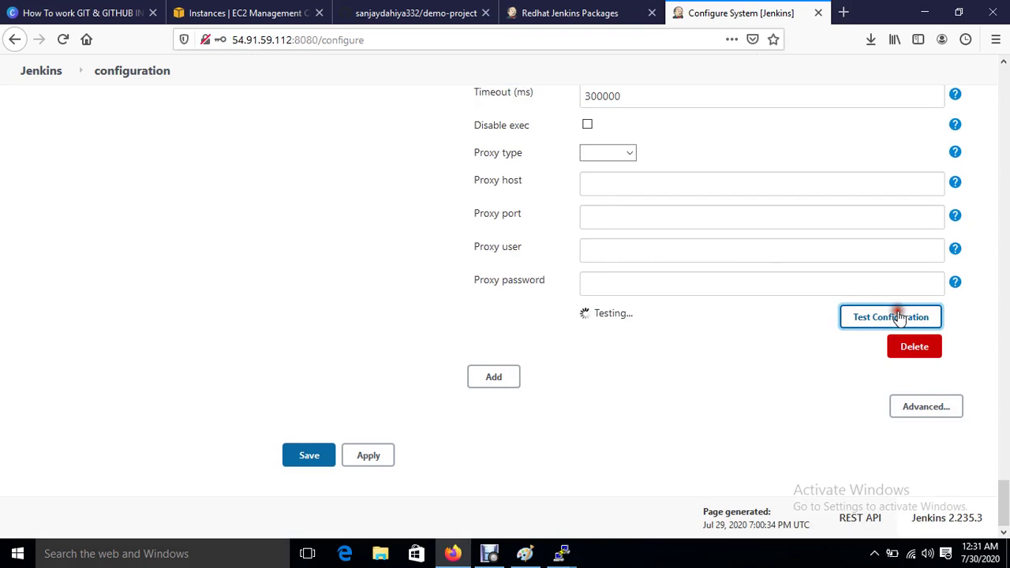
{"action": "left_click", "coordinate": [374, 455]}
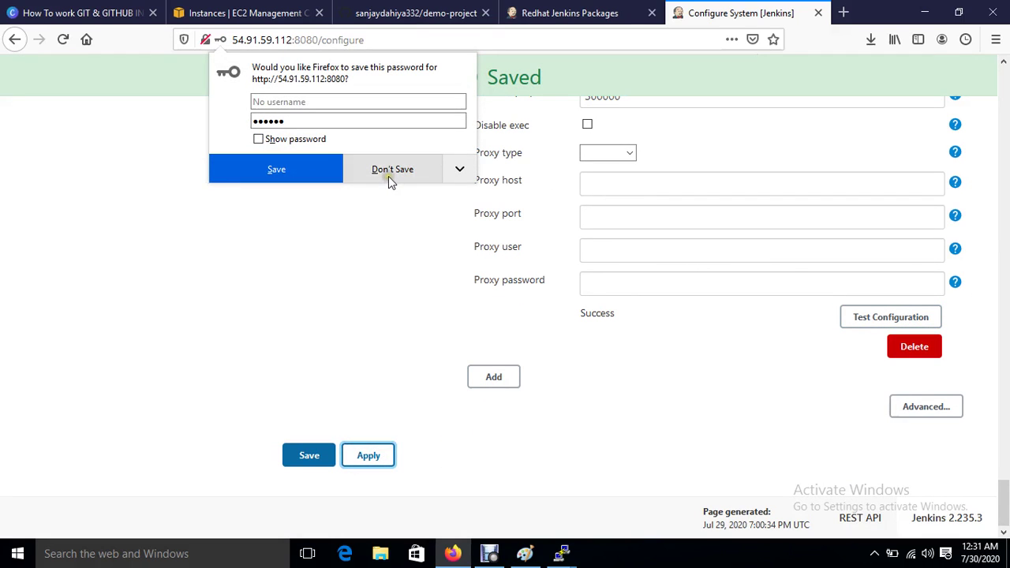
{"action": "left_click", "coordinate": [388, 174]}
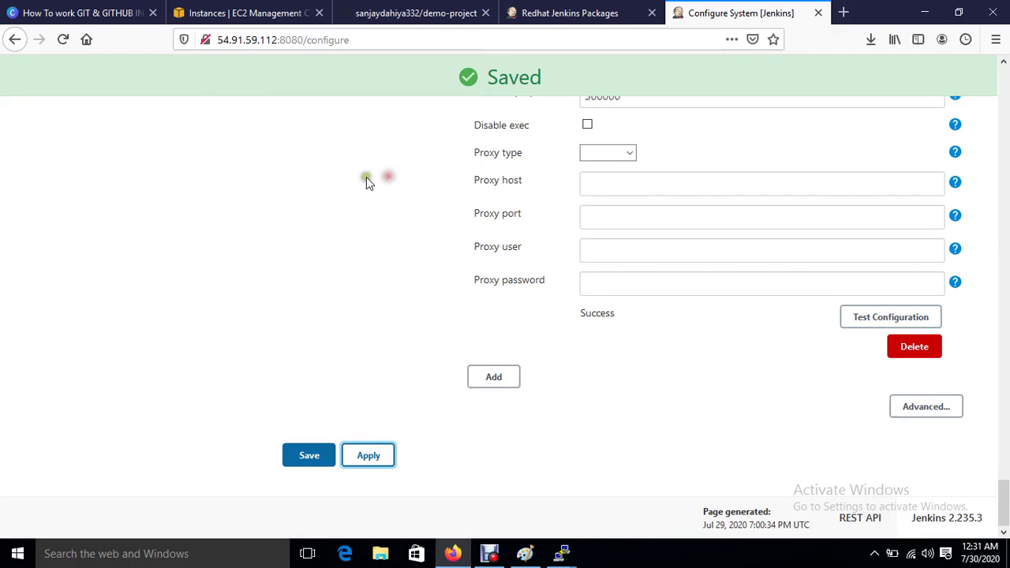
{"action": "left_click", "coordinate": [308, 455]}
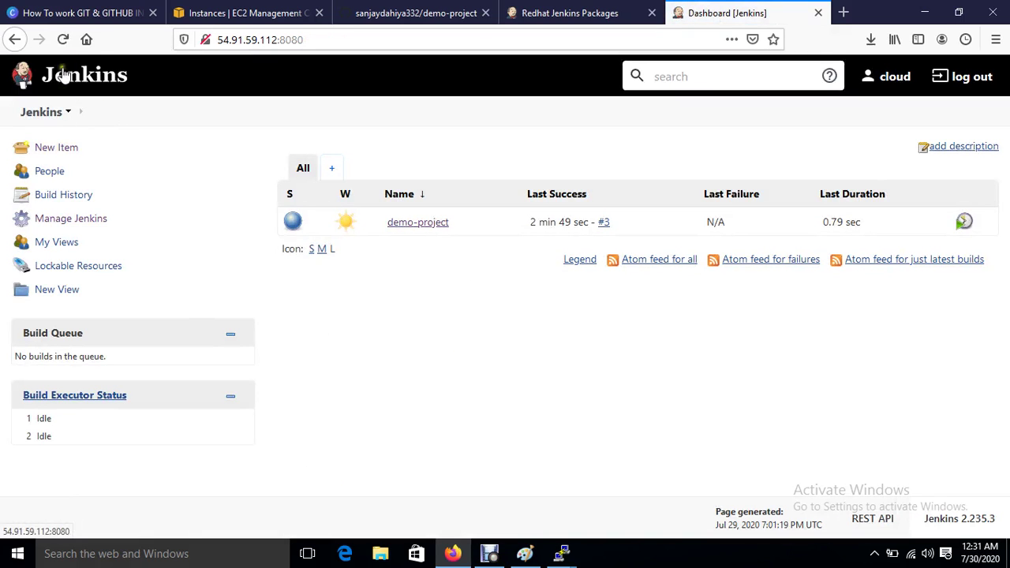
Step: Add a post-build SSH action on server Ansible running ansible-playbook /sourcecode/playbook.yml to demo-project
{"action": "left_click", "coordinate": [418, 223]}
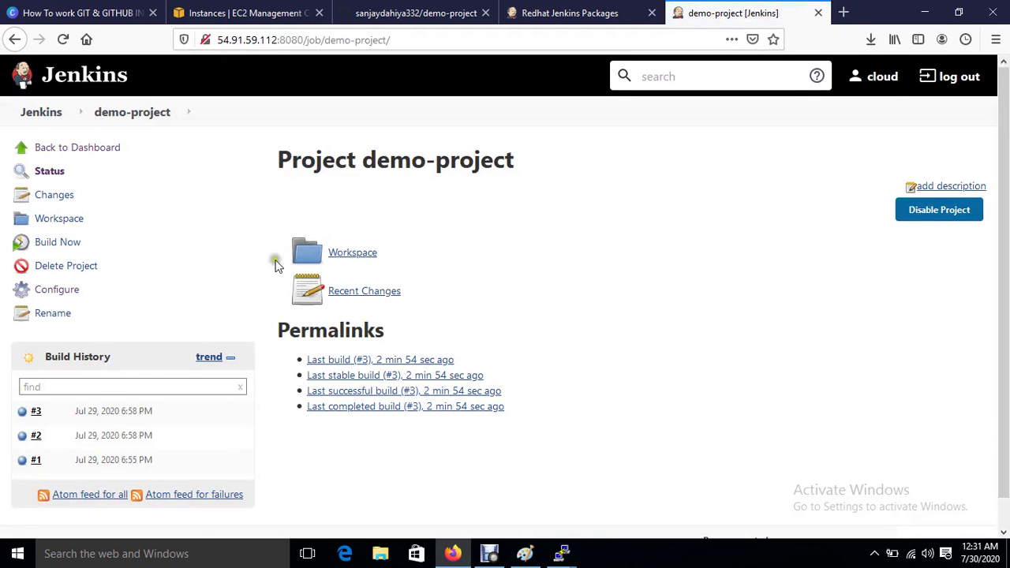
{"action": "left_click", "coordinate": [58, 289]}
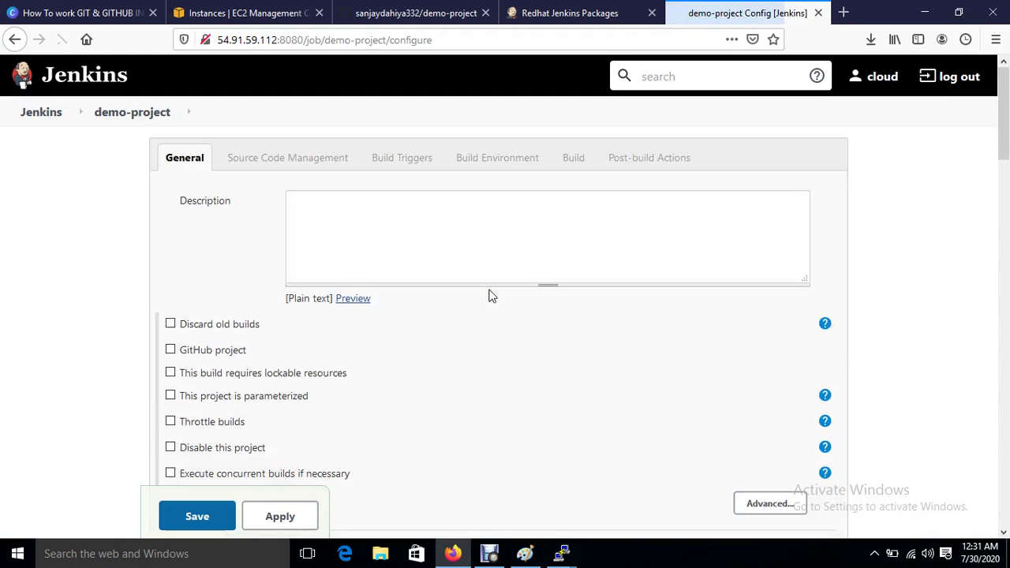
{"action": "scroll", "coordinate": [454, 399], "scroll_direction": "down", "scroll_amount": 20}
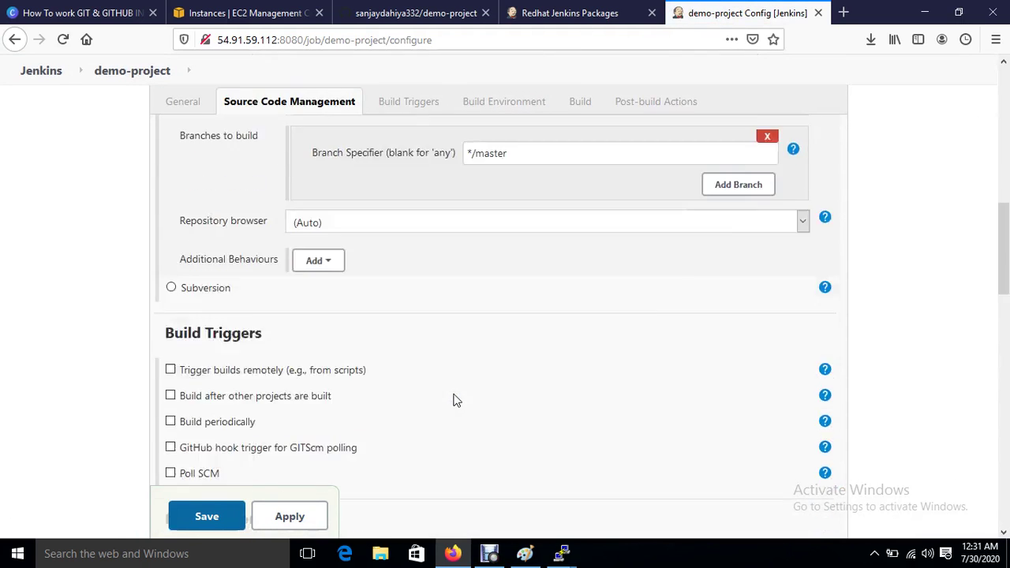
{"action": "scroll", "coordinate": [453, 401], "scroll_direction": "down", "scroll_amount": 2}
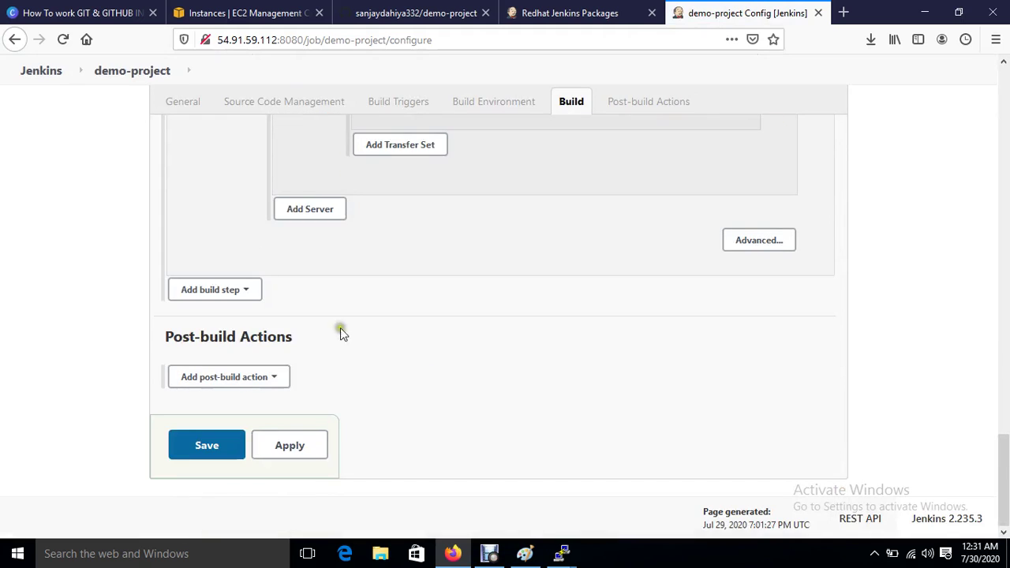
{"action": "left_click", "coordinate": [247, 378]}
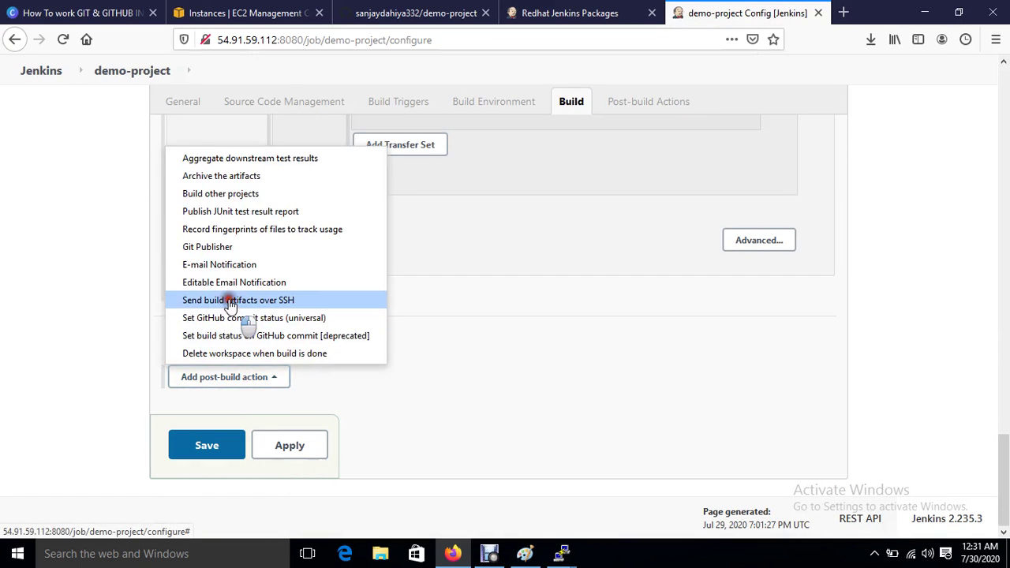
{"action": "left_click", "coordinate": [235, 300]}
{"action": "scroll", "coordinate": [543, 379], "scroll_direction": "down", "scroll_amount": 4}
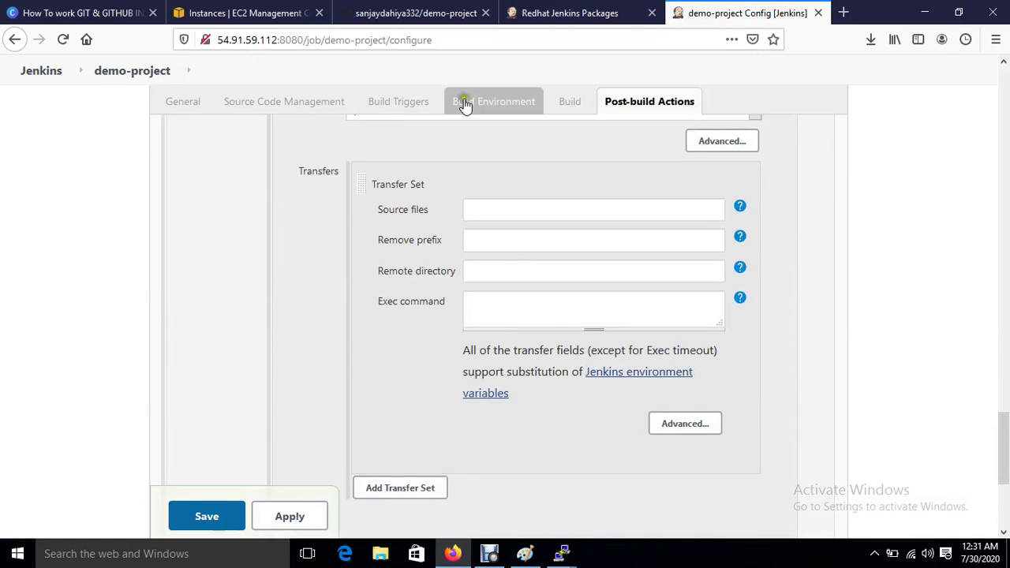
{"action": "scroll", "coordinate": [468, 174], "scroll_direction": "up", "scroll_amount": 1}
{"action": "left_click", "coordinate": [463, 209]}
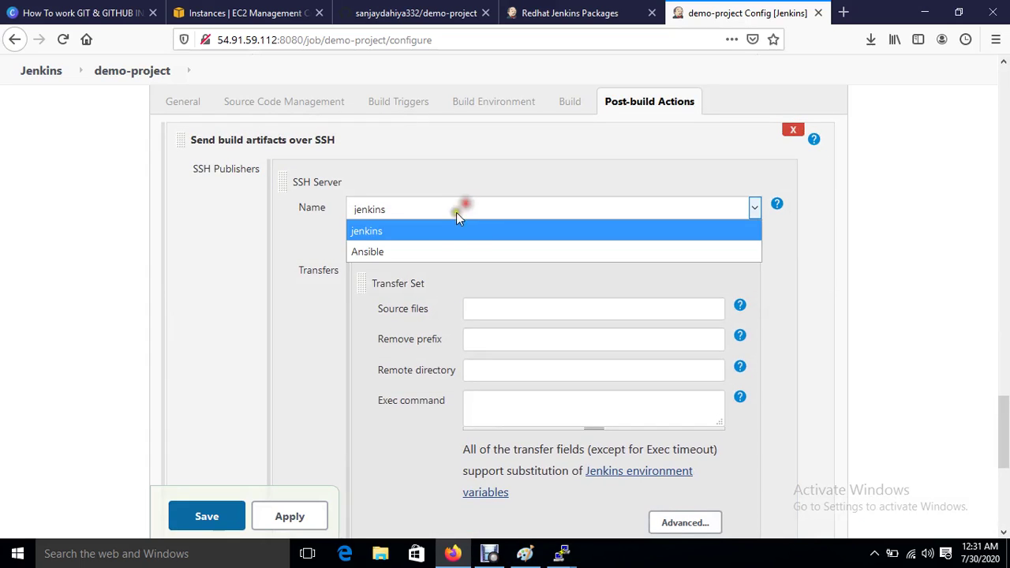
{"action": "left_click", "coordinate": [418, 247]}
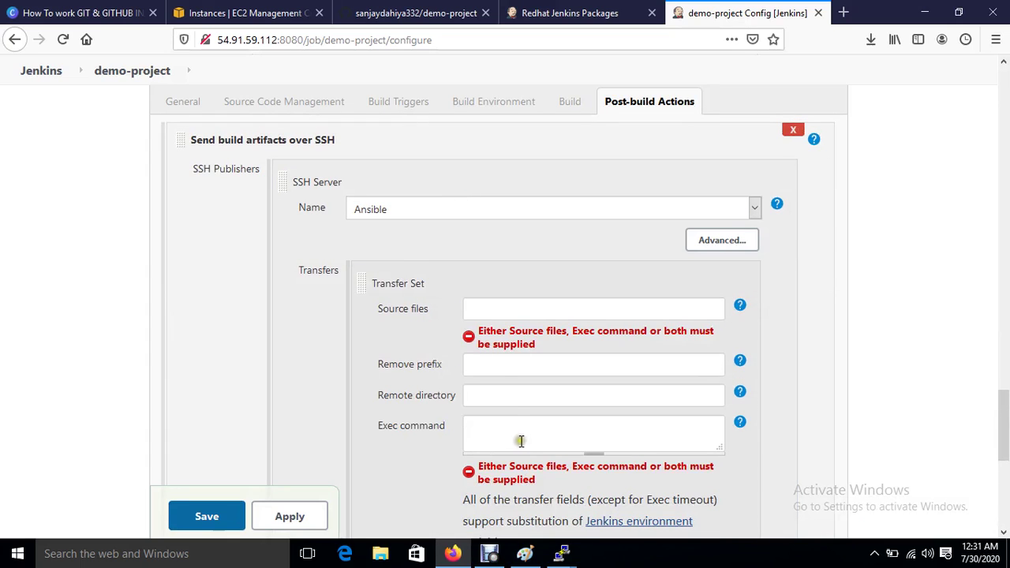
{"action": "left_click", "coordinate": [519, 440]}
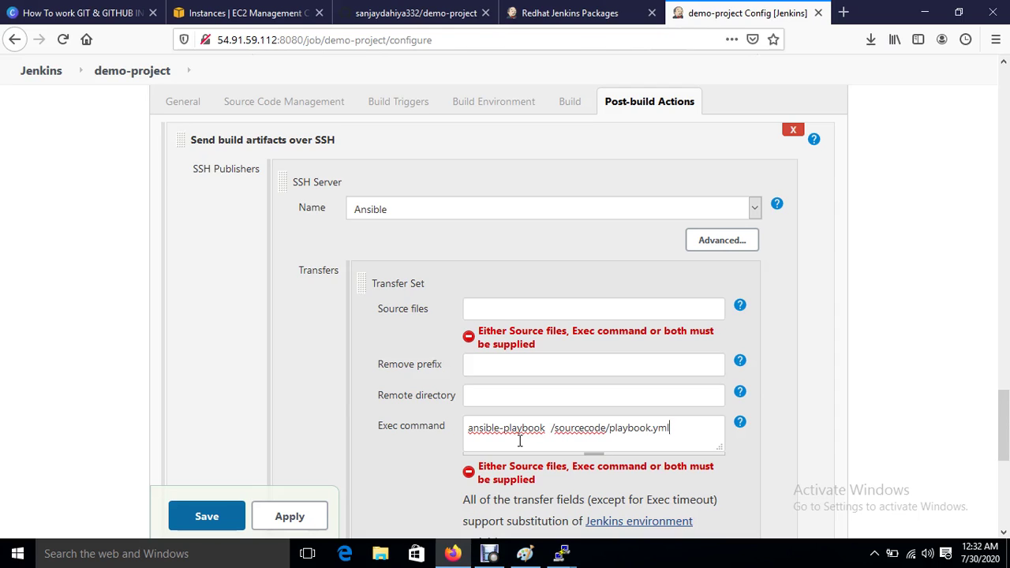
{"action": "left_click", "coordinate": [294, 518]}
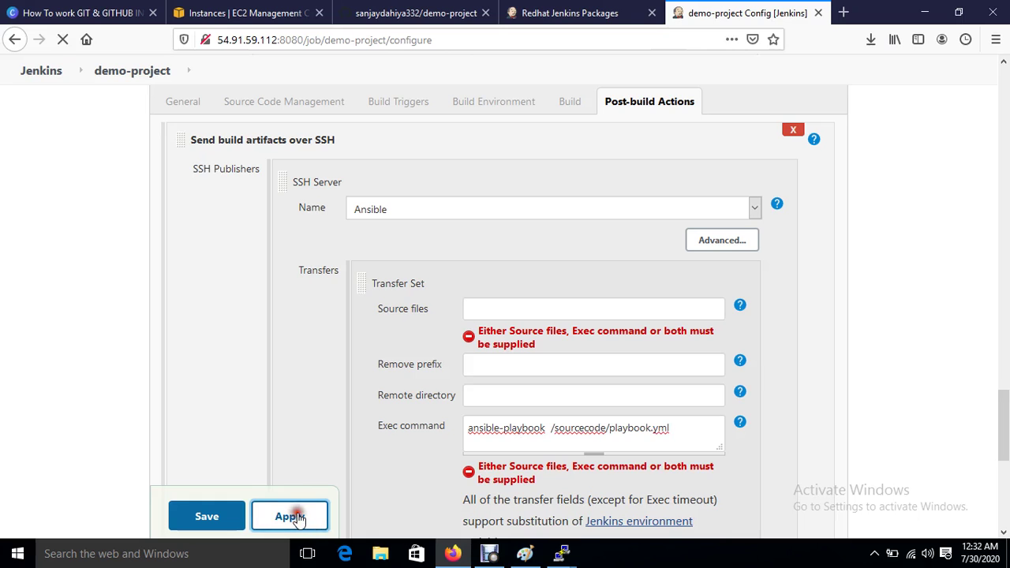
{"action": "left_click", "coordinate": [218, 517]}
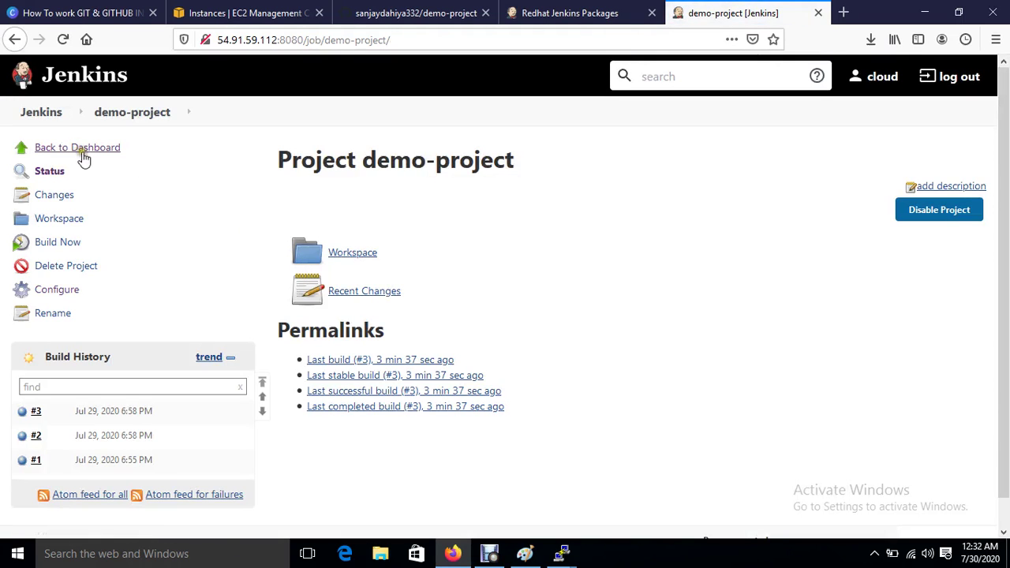
Step: Run build #4 and list the web server's /var/www/html to confirm index.html arrived
{"action": "left_click", "coordinate": [55, 245]}
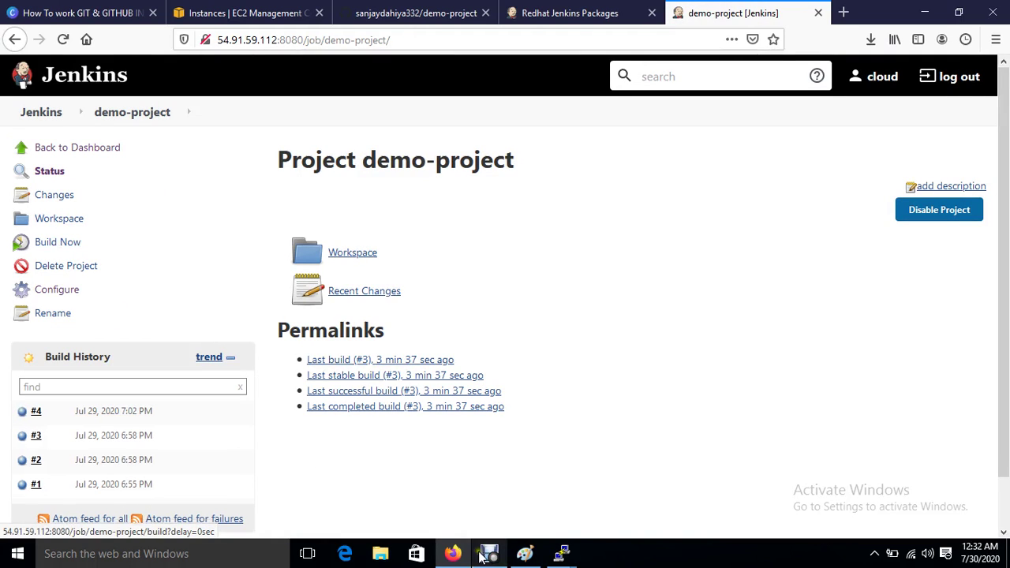
{"action": "mouse_move", "coordinate": [561, 553]}
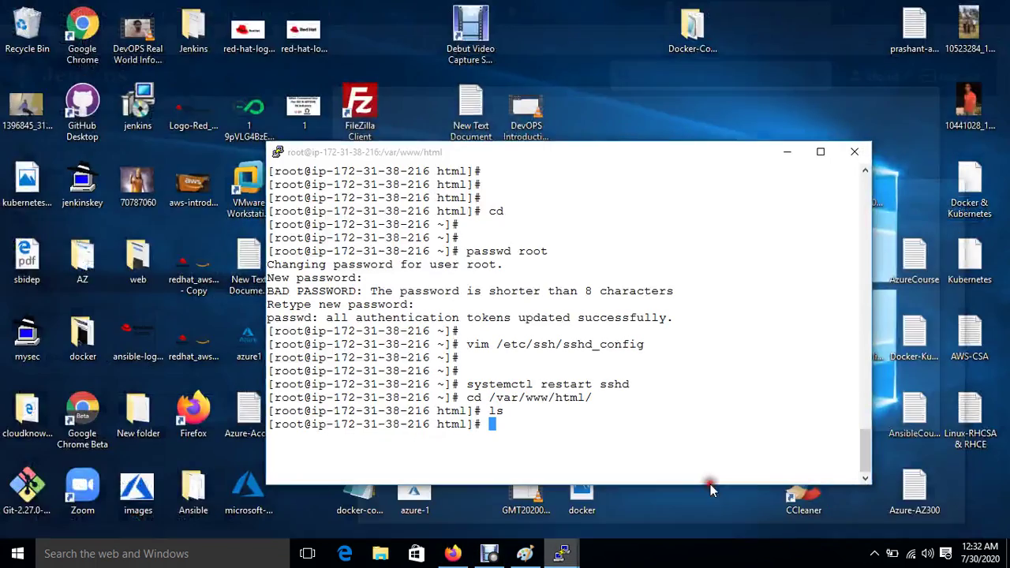
{"action": "left_click", "coordinate": [710, 485]}
{"action": "type", "text": "ls"}
{"action": "key", "text": "Return"}
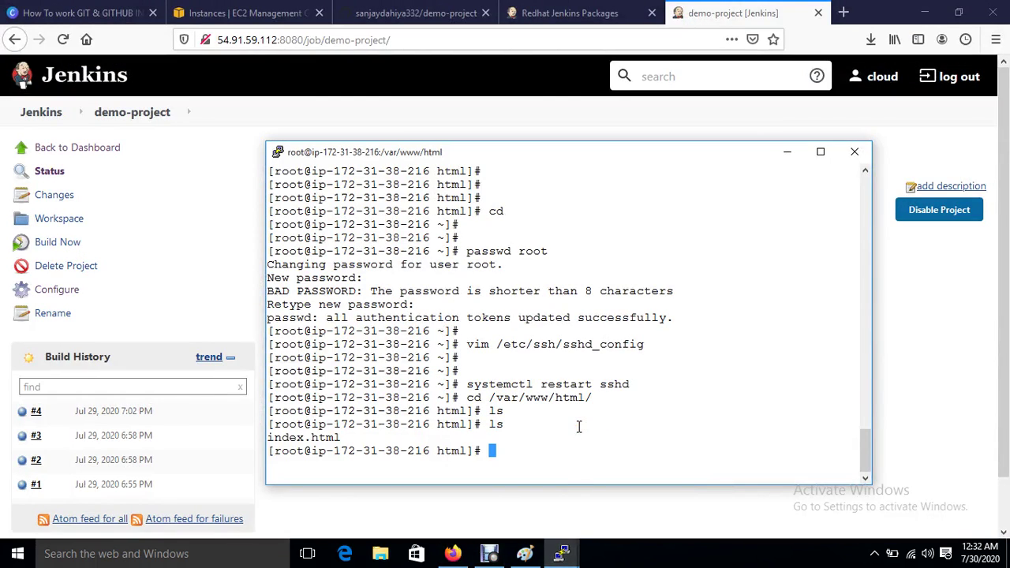
Step: Select only the Web-Server instance in EC2 and copy its public IP
{"action": "left_click", "coordinate": [248, 13]}
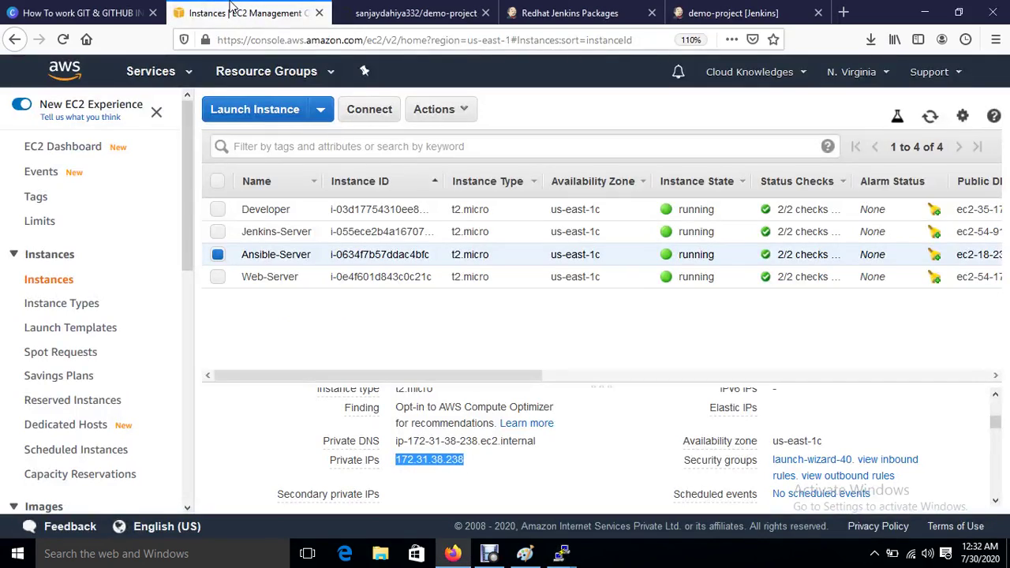
{"action": "left_click", "coordinate": [219, 277]}
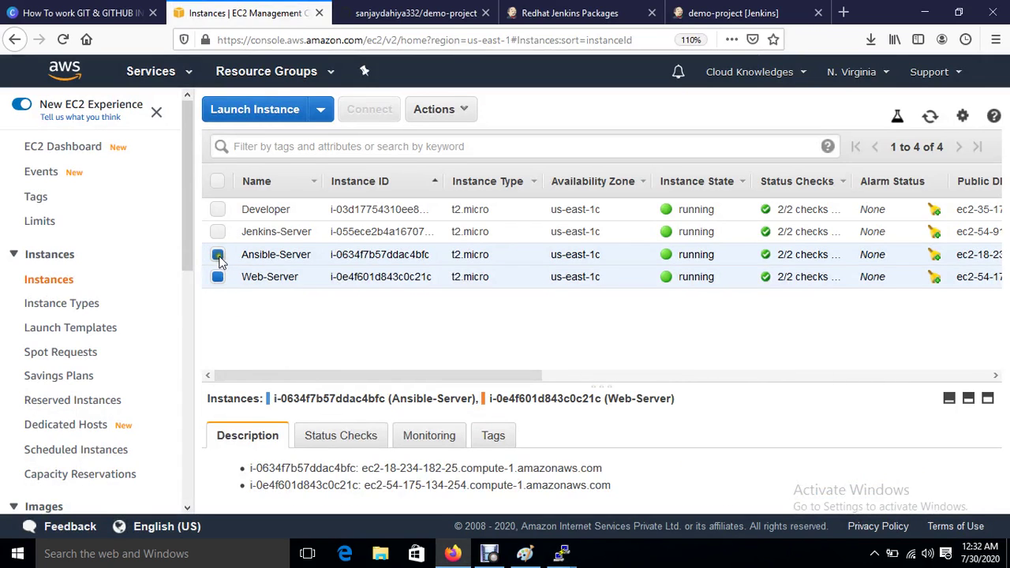
{"action": "left_click", "coordinate": [218, 255]}
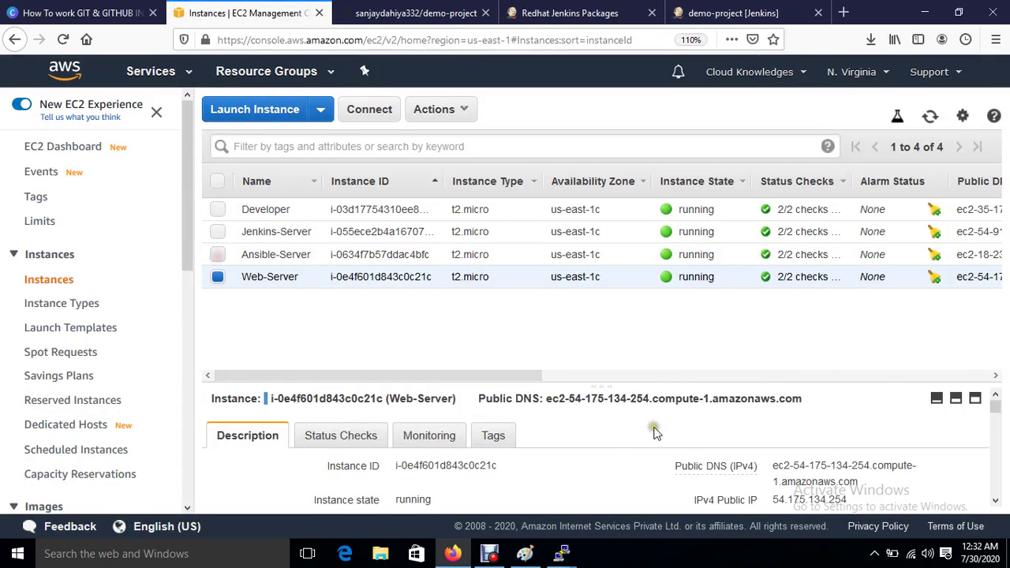
{"action": "left_click", "coordinate": [860, 501]}
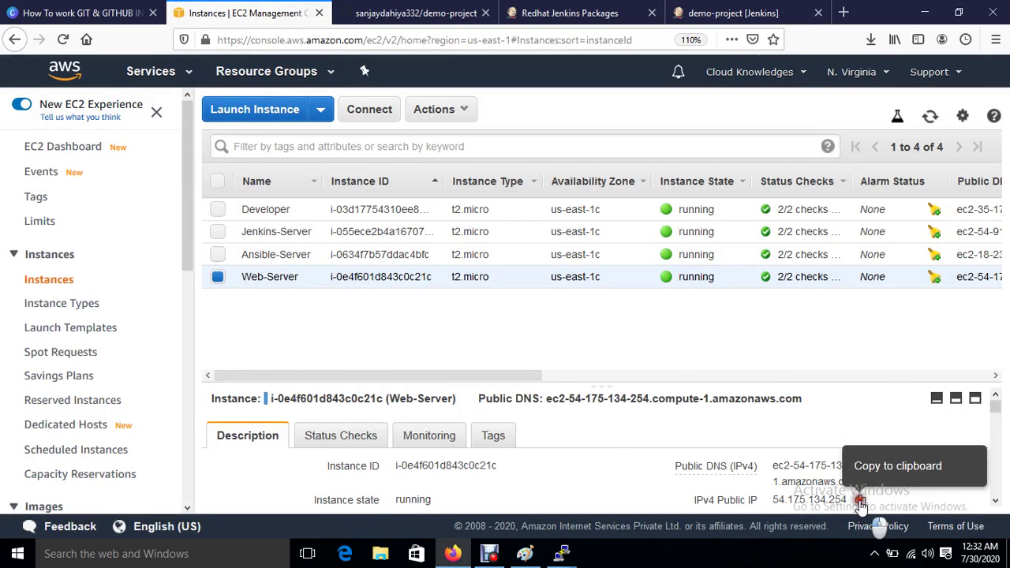
{"action": "left_click", "coordinate": [844, 12]}
Step: Load 54.175.134.254 showing 'welcome to india', then copy the Developer instance's public IP 35.173.132.121
{"action": "key", "text": "ctrl+v"}
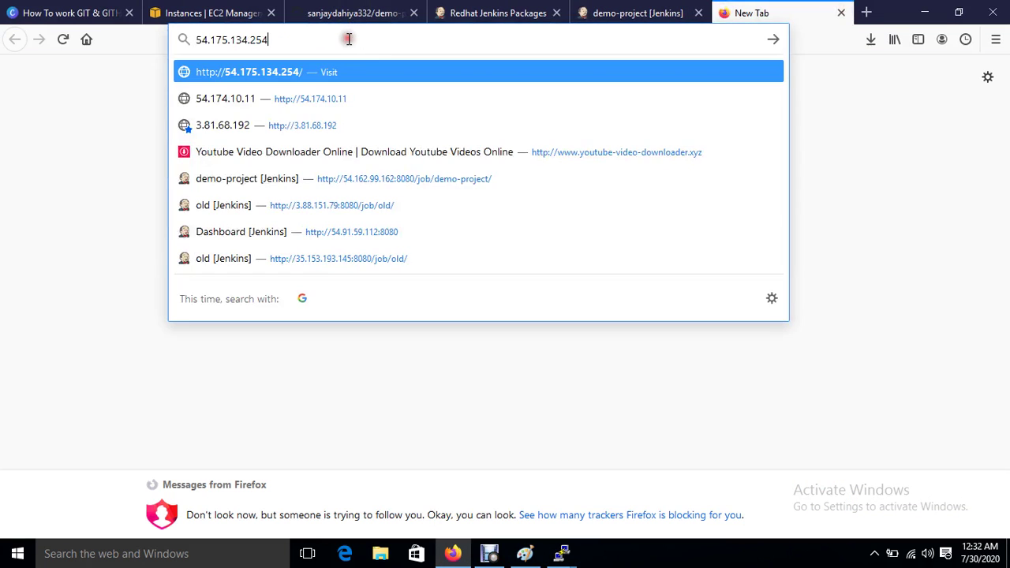
{"action": "key", "text": "Return"}
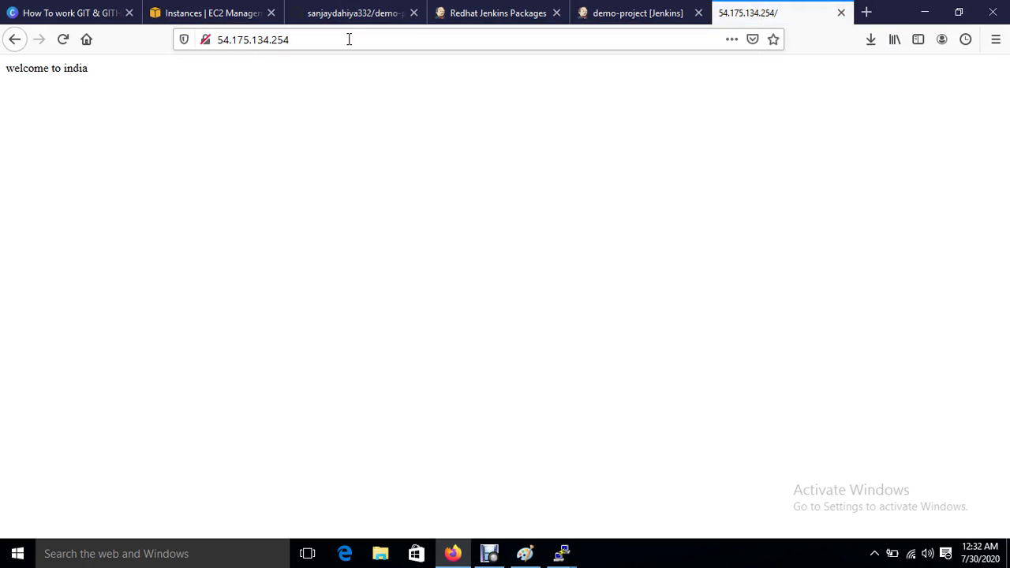
{"action": "left_click", "coordinate": [171, 16]}
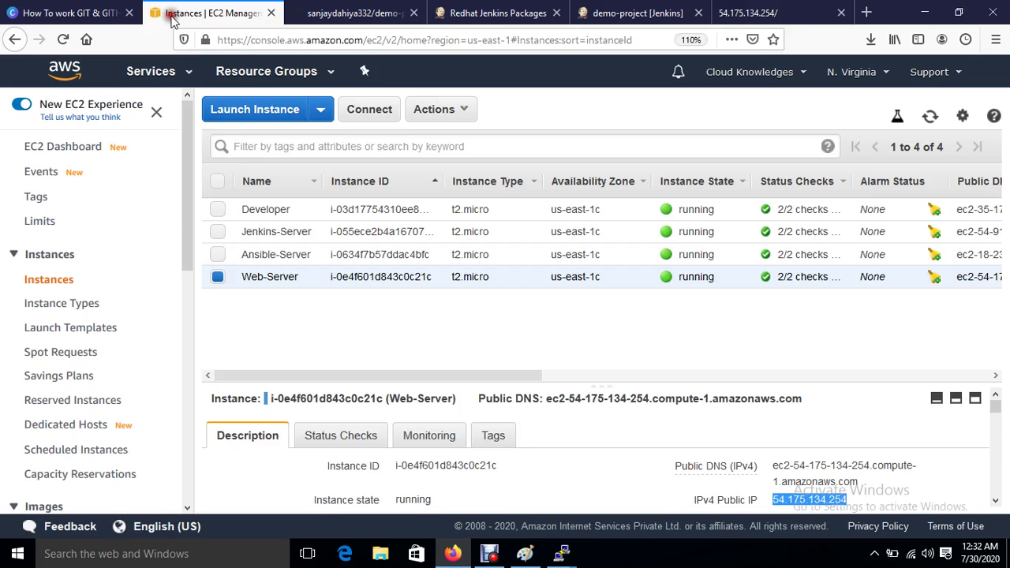
{"action": "left_click", "coordinate": [217, 277]}
{"action": "left_click", "coordinate": [217, 209]}
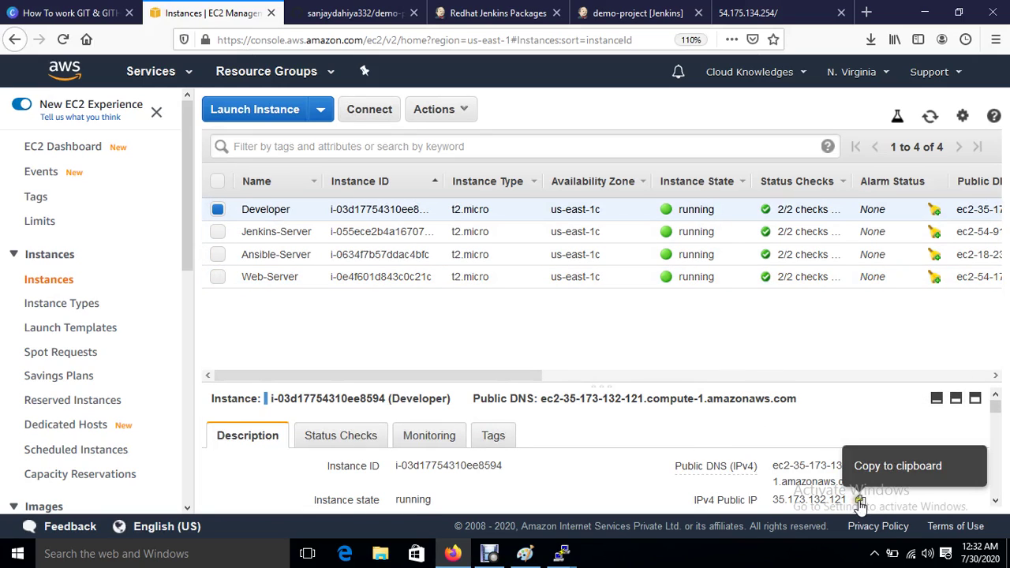
{"action": "left_click", "coordinate": [860, 503]}
{"action": "mouse_move", "coordinate": [561, 553]}
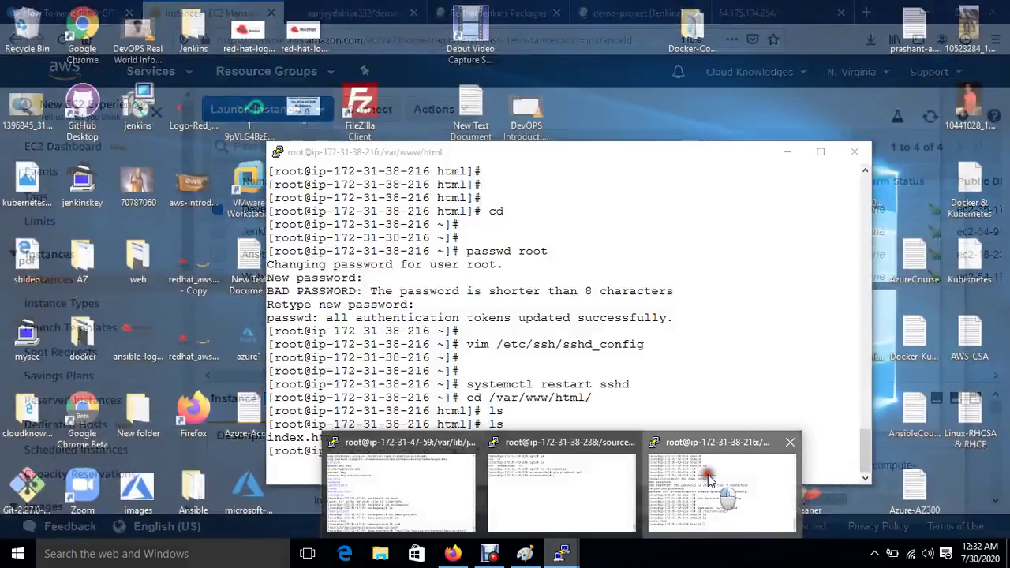
{"action": "left_click", "coordinate": [718, 446]}
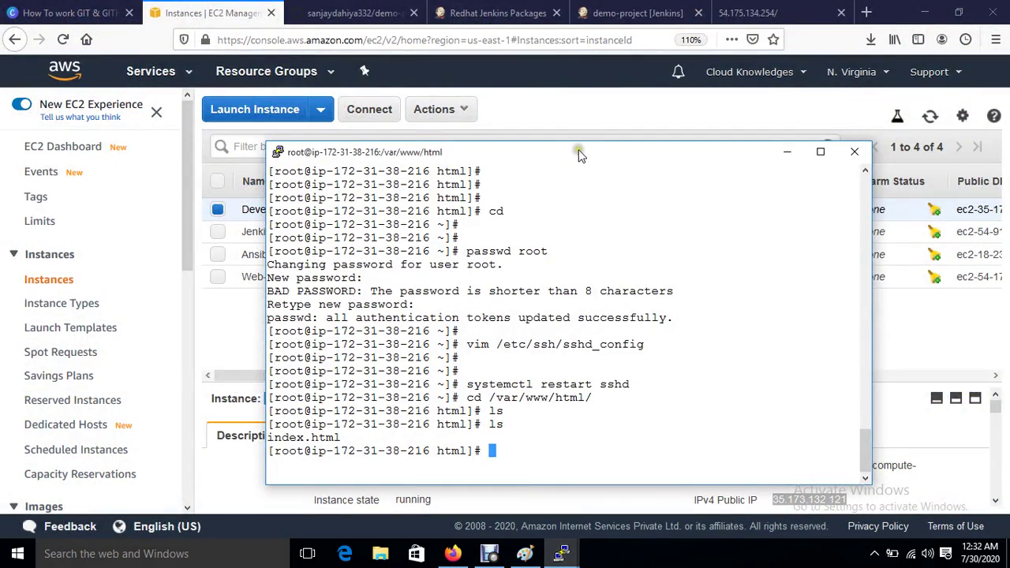
Step: Start a new PuTTY session with the Developer IP 35.173.132.121 as host name
{"action": "right_click", "coordinate": [578, 155]}
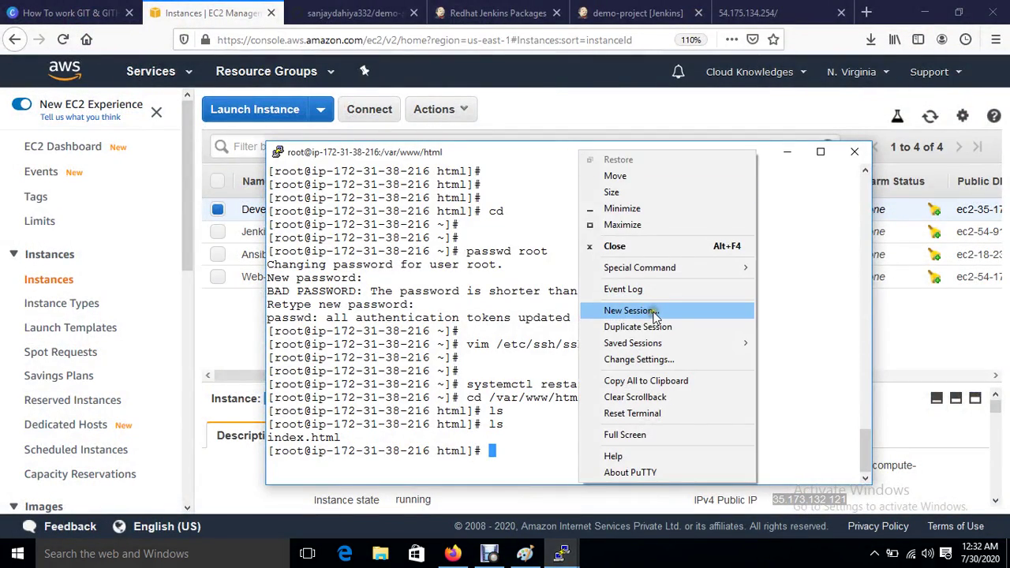
{"action": "left_click", "coordinate": [631, 310]}
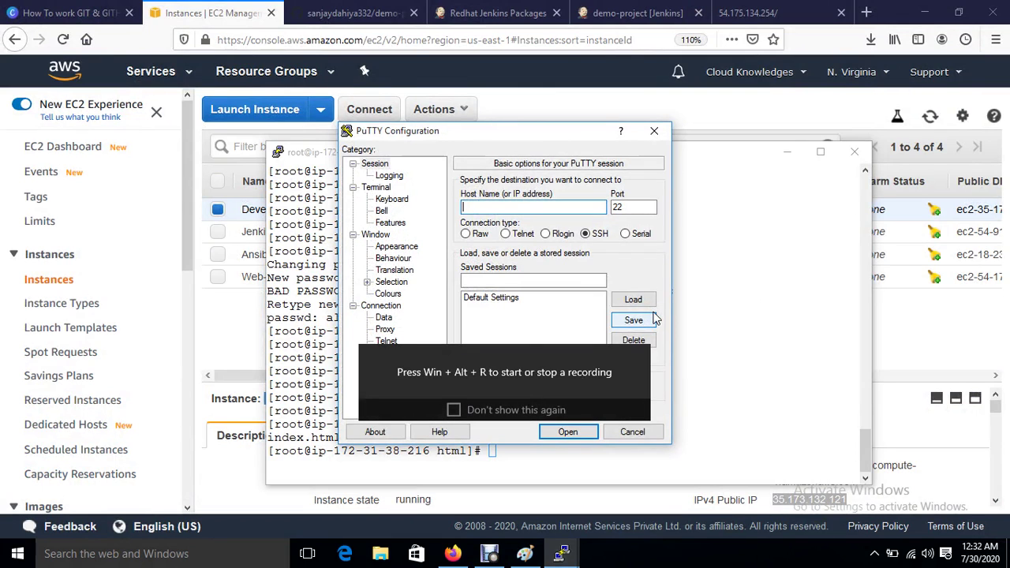
{"action": "key", "text": "ctrl+v"}
Step: Set the terminal font to 12 point and turn on system colours
{"action": "left_click", "coordinate": [391, 248]}
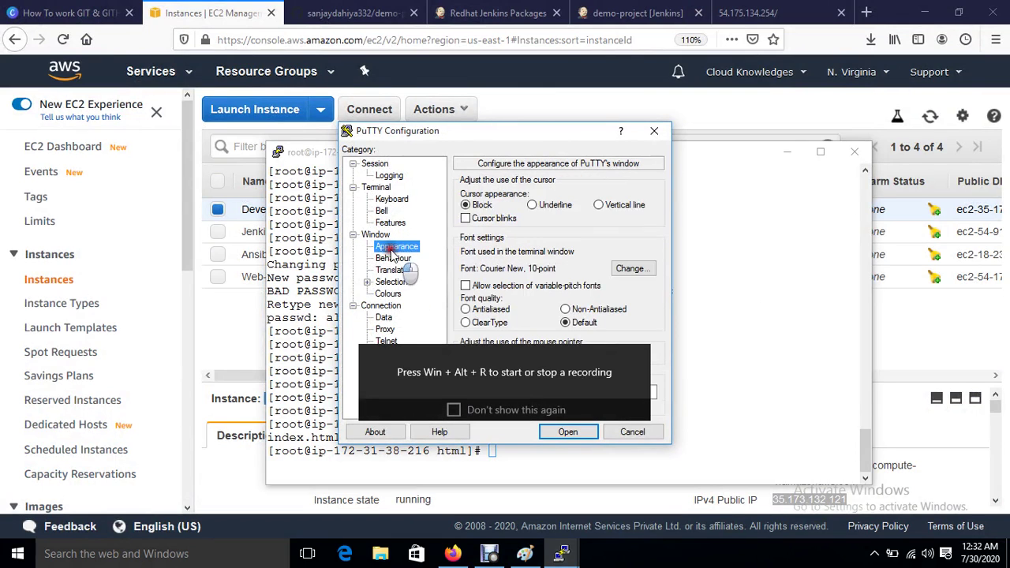
{"action": "left_click", "coordinate": [626, 268]}
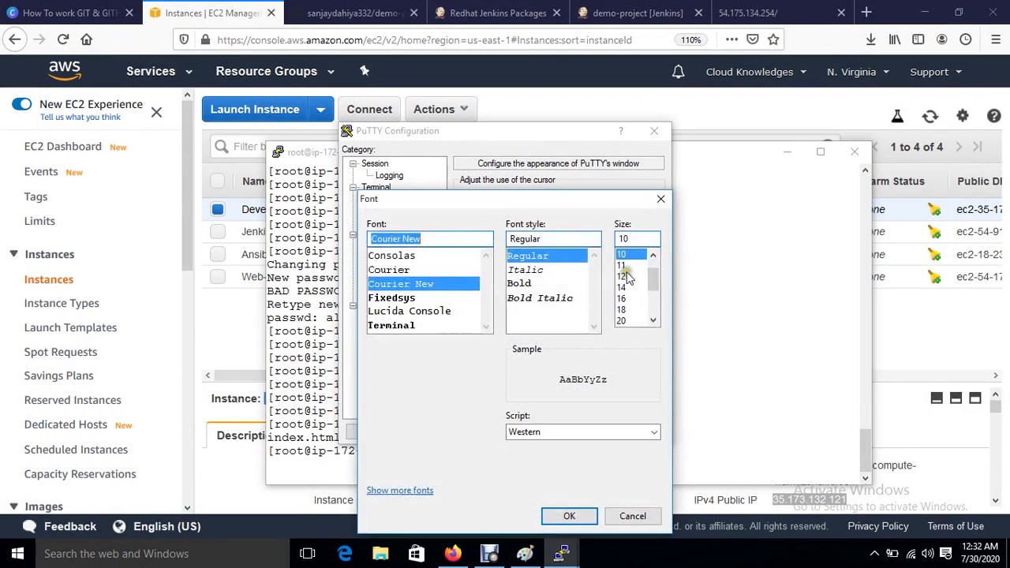
{"action": "left_click", "coordinate": [627, 276]}
{"action": "left_click", "coordinate": [582, 517]}
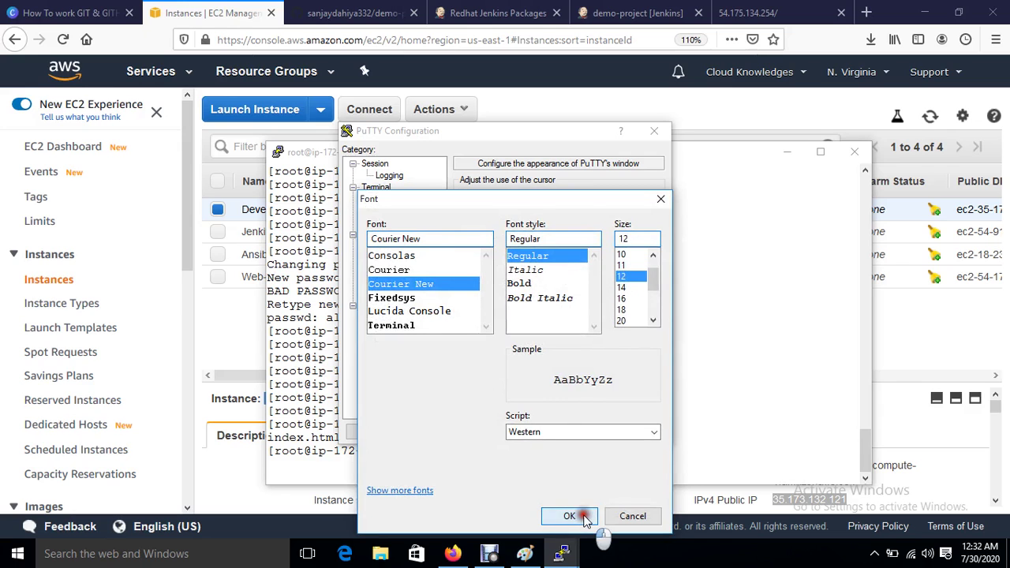
{"action": "left_click", "coordinate": [388, 294]}
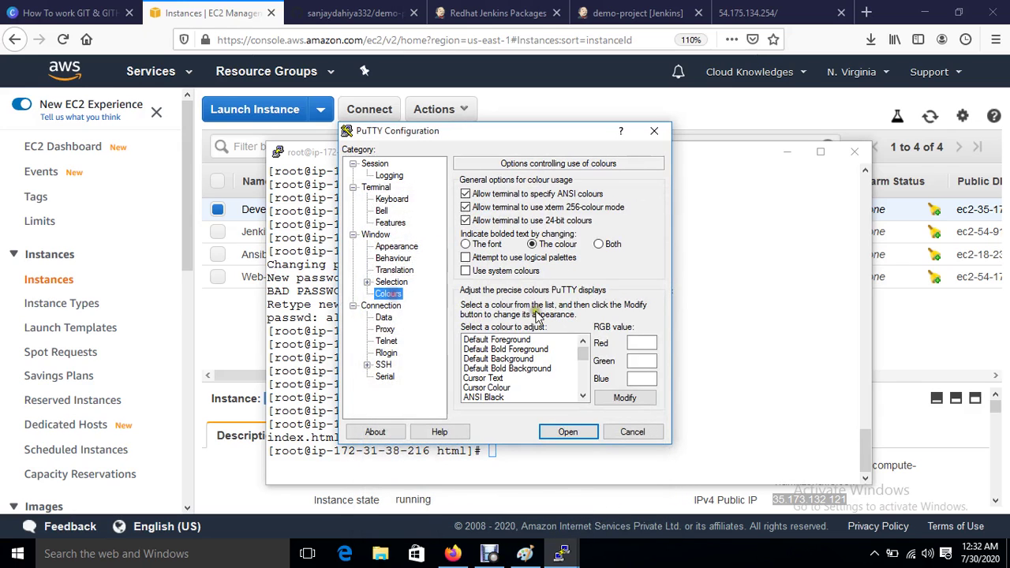
{"action": "left_click", "coordinate": [522, 339]}
{"action": "left_click", "coordinate": [467, 271]}
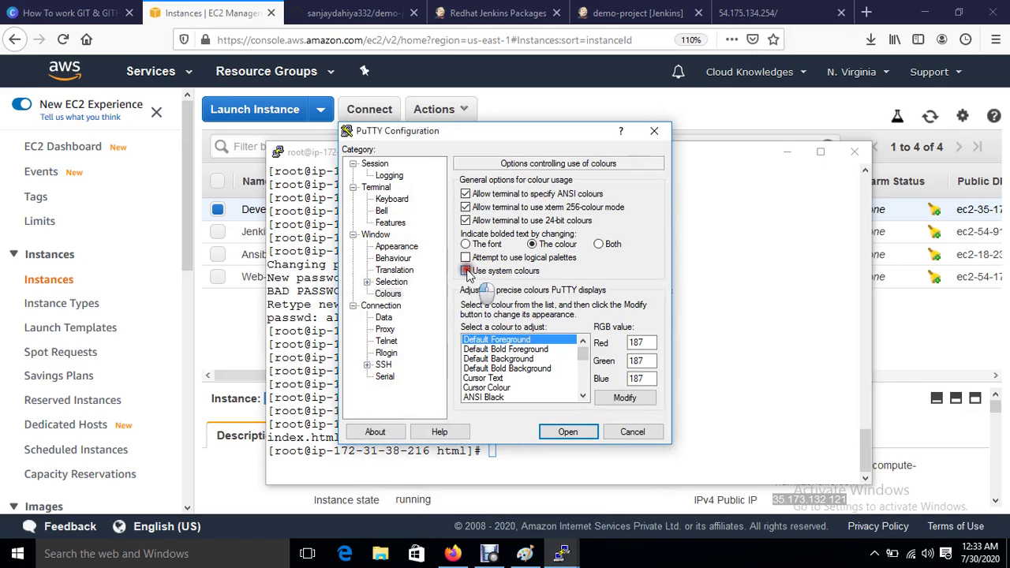
Step: Load the jenkinskey private key under SSH Auth and open the session
{"action": "left_click", "coordinate": [367, 365]}
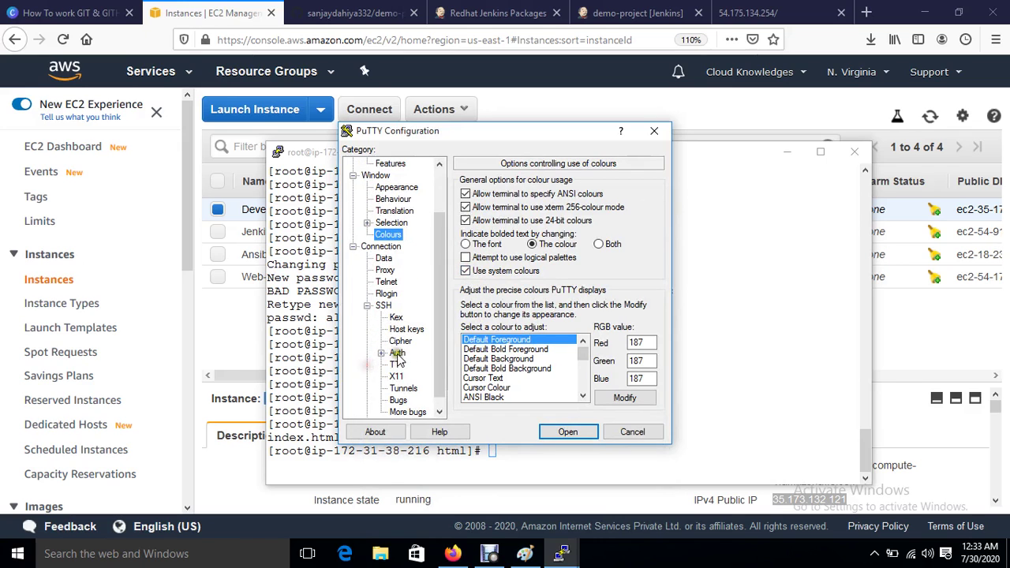
{"action": "left_click", "coordinate": [396, 353]}
{"action": "left_click", "coordinate": [631, 332]}
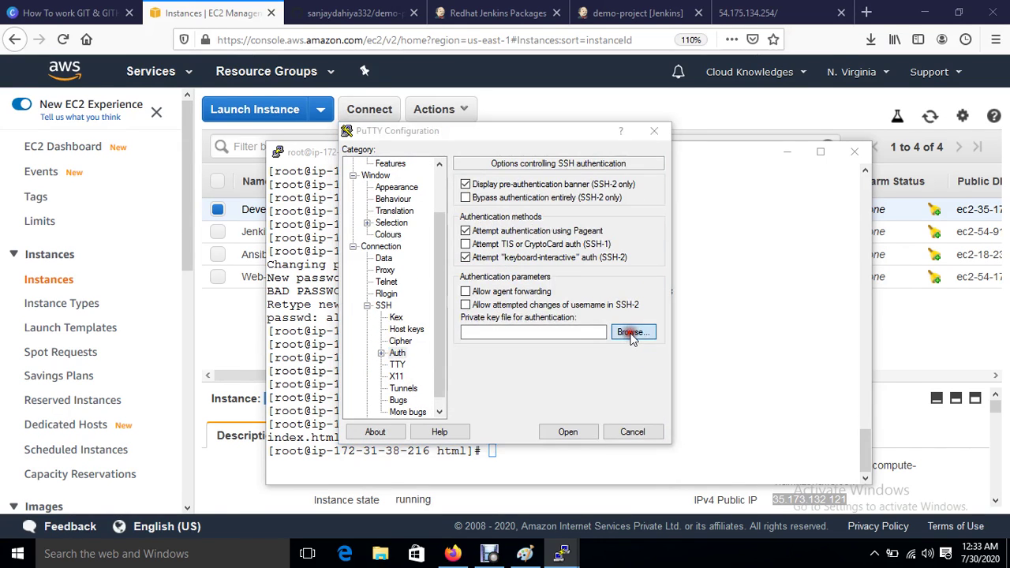
{"action": "left_click", "coordinate": [347, 341]}
{"action": "double_click", "coordinate": [347, 341]}
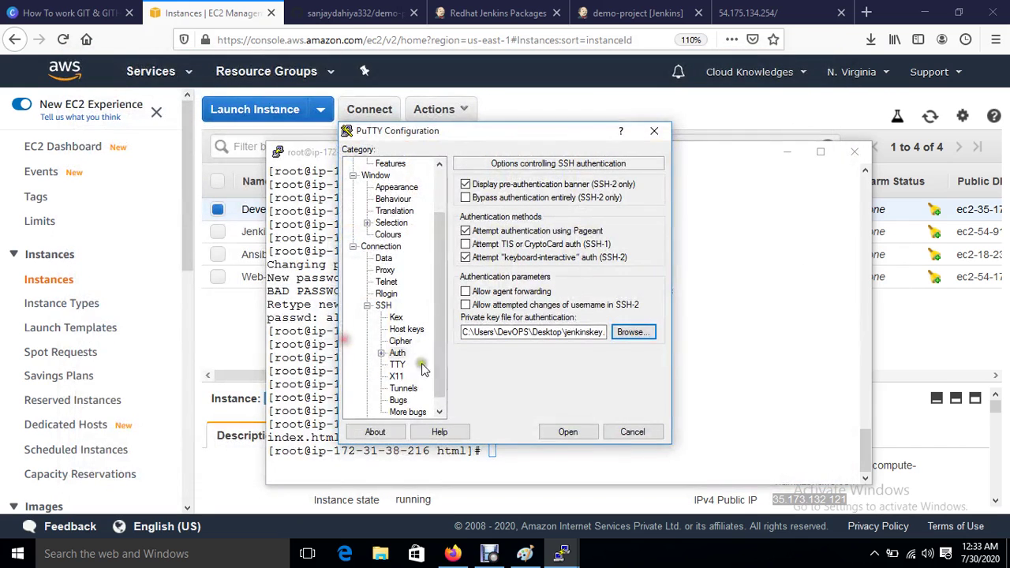
{"action": "left_click", "coordinate": [568, 431]}
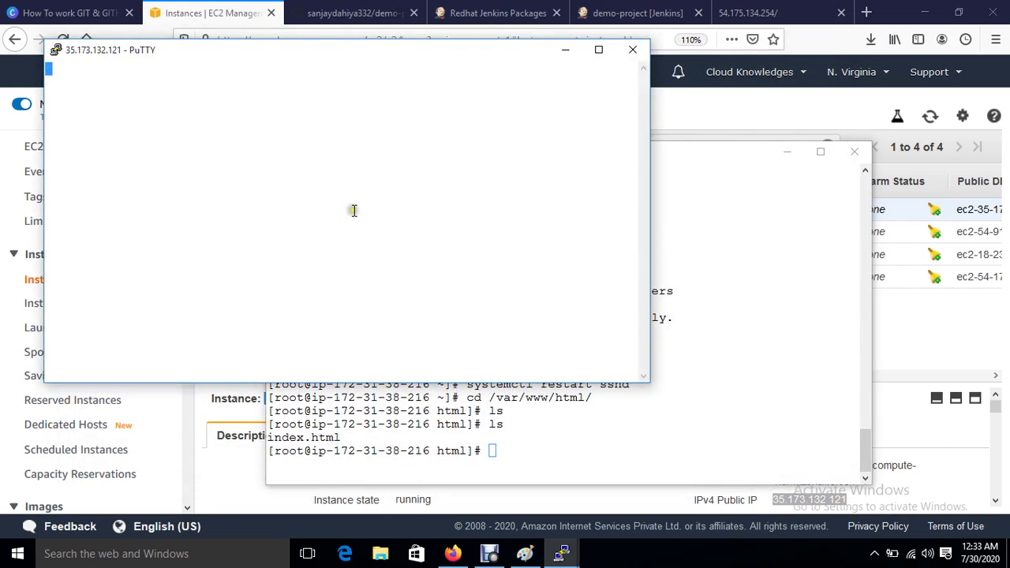
Step: Accept the host key alert, switch to root with sudo su, and clear the screen
{"action": "key", "text": "Return"}
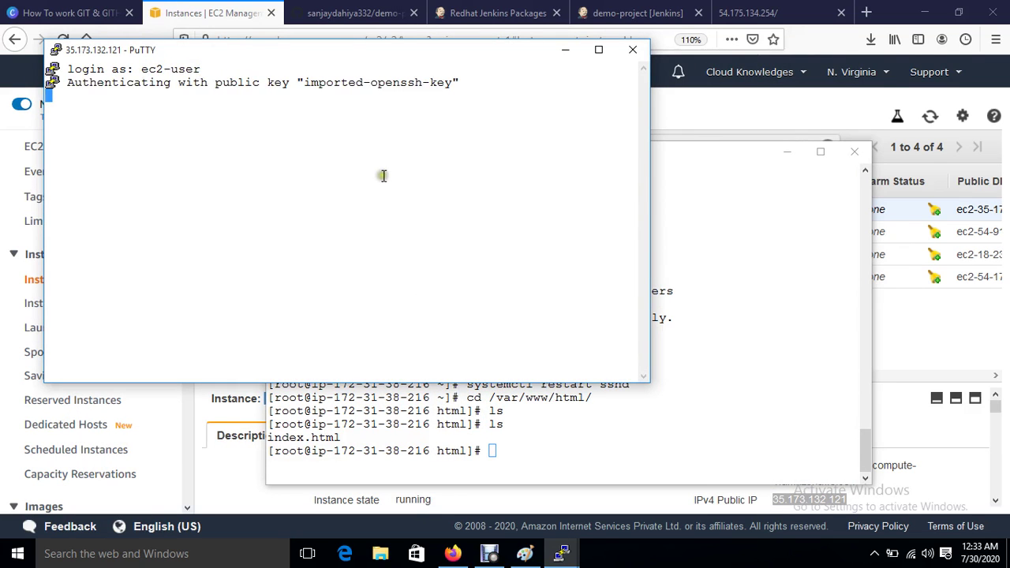
{"action": "left_click_drag", "start_coordinate": [324, 52], "coordinate": [566, 182]}
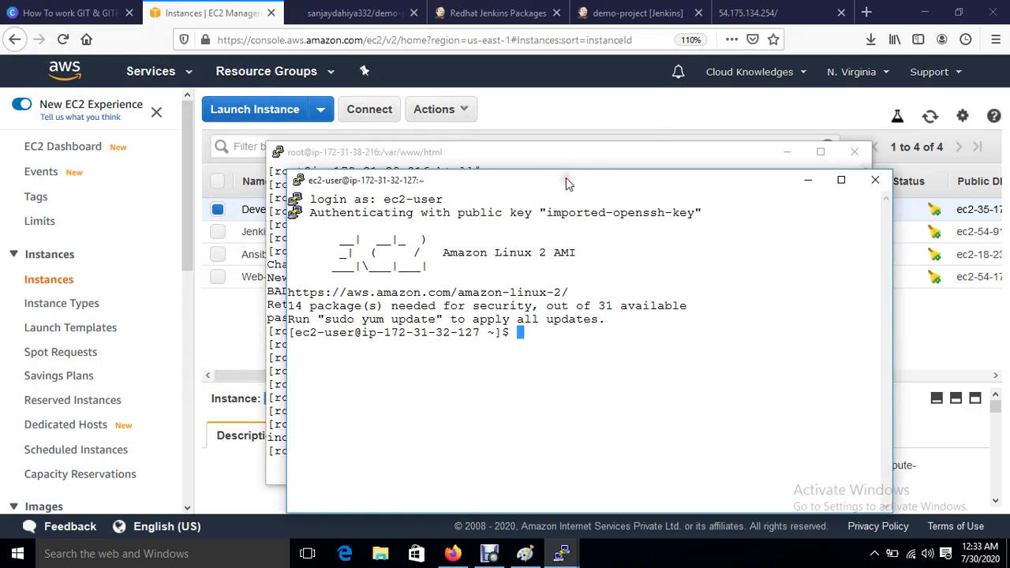
{"action": "key", "text": "Return"}
{"action": "key", "text": "Return"}
{"action": "key", "text": "Return"}
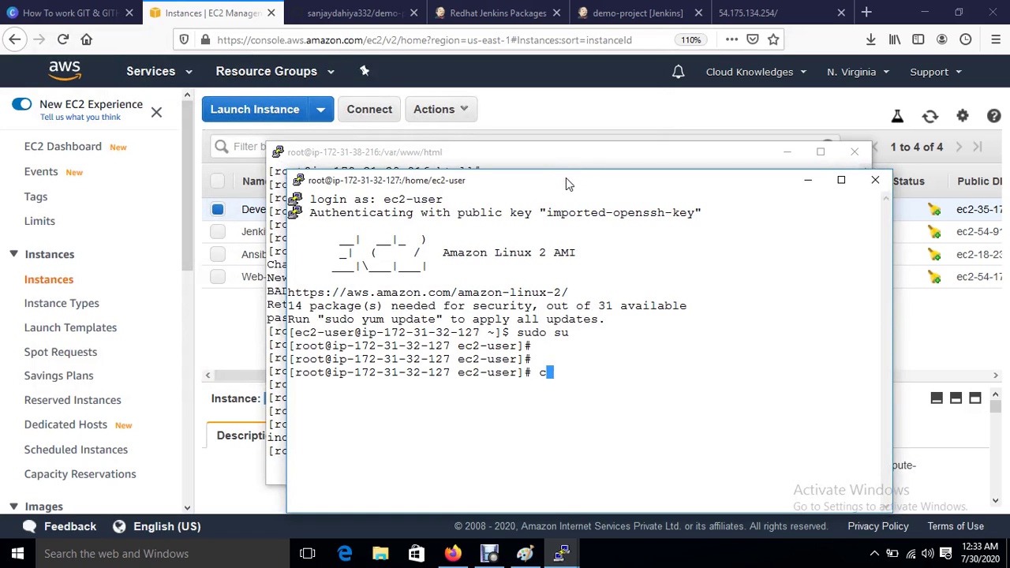
{"action": "type", "text": "cd"}
{"action": "key", "text": "Return"}
{"action": "key", "text": "Return"}
{"action": "key", "text": "Return"}
{"action": "key", "text": "Return"}
{"action": "key", "text": "ctrl+l"}
Step: Install git 2.23.3 and its seven dependencies with yum install git, answering y
{"action": "key", "text": "Return"}
{"action": "key", "text": "Return"}
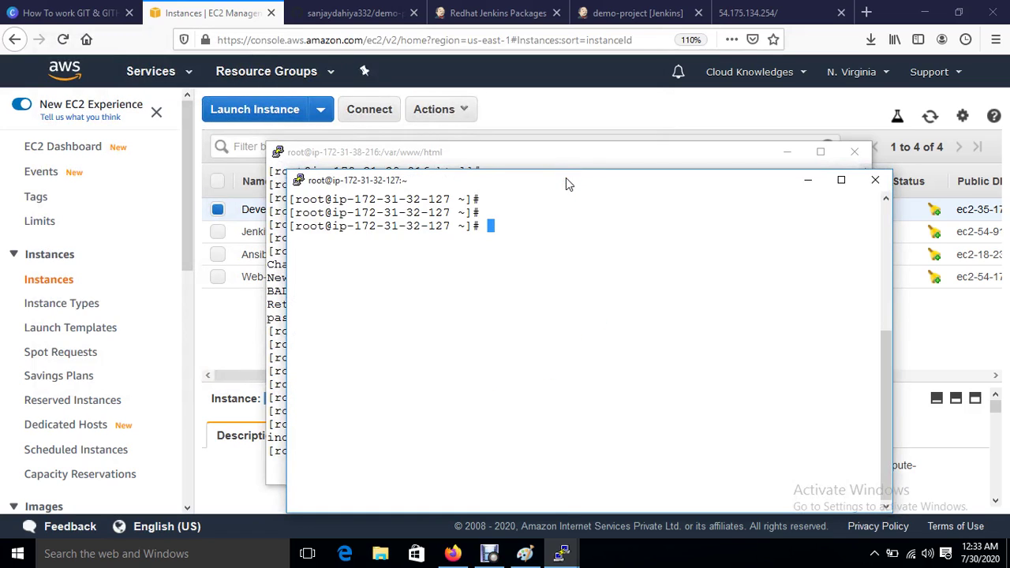
{"action": "type", "text": "yum install git"}
{"action": "key", "text": "Return"}
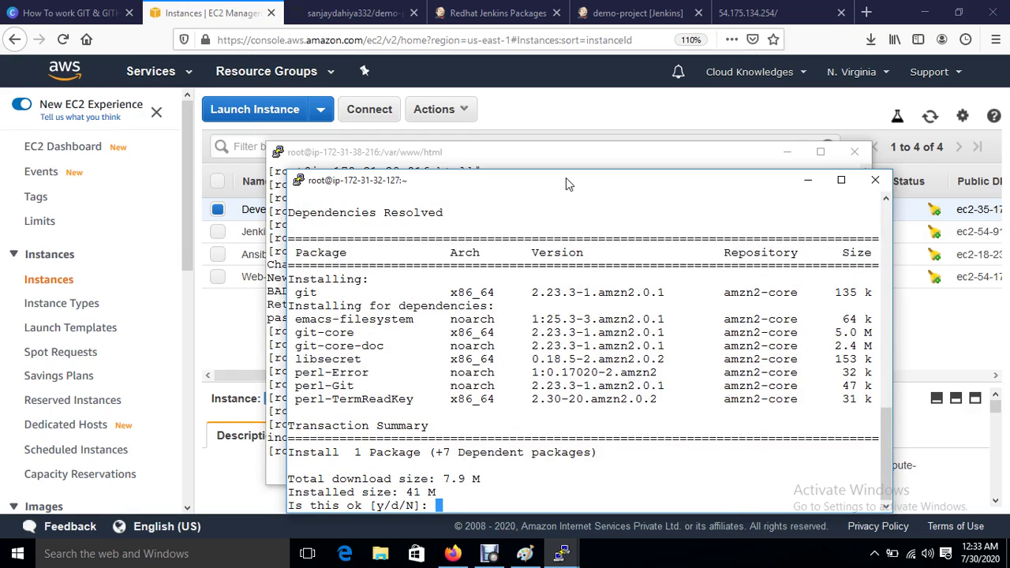
{"action": "type", "text": "y"}
{"action": "key", "text": "Return"}
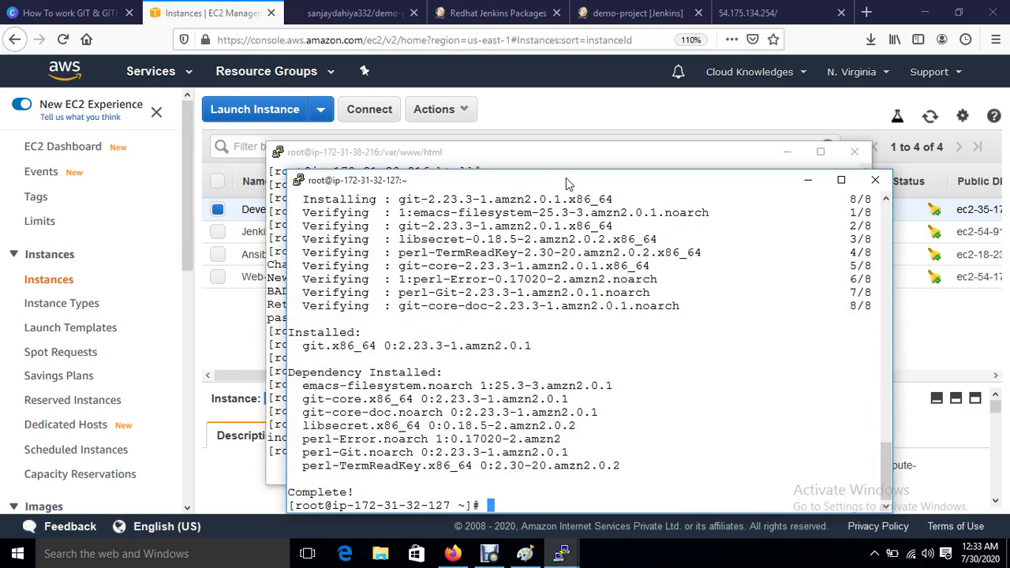
{"action": "key", "text": "ctrl+l"}
{"action": "key", "text": "Return"}
{"action": "key", "text": "Return"}
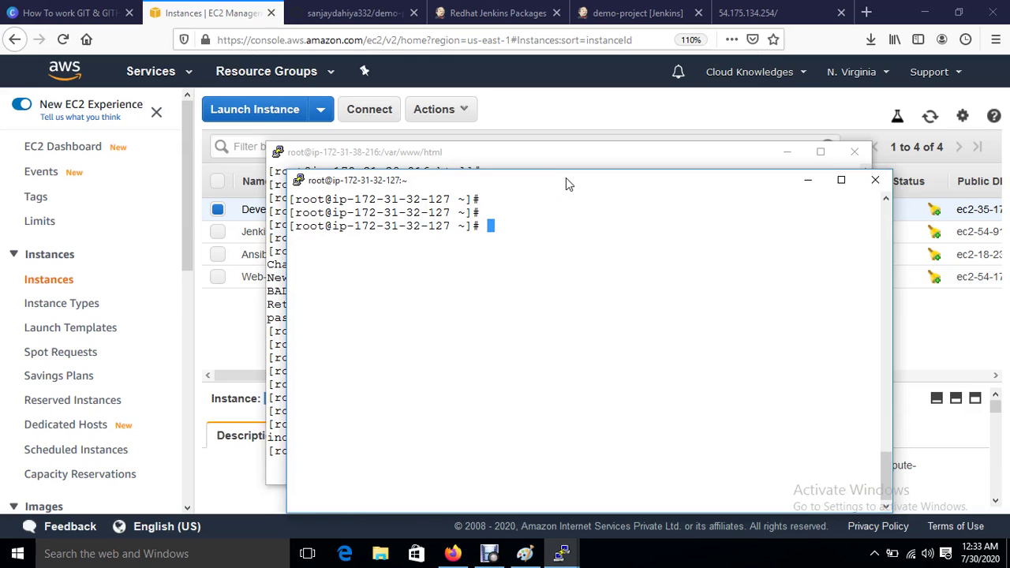
{"action": "type", "text": "git clone"}
Step: Copy demo-project's HTTPS clone URL from GitHub and git clone it onto the server
{"action": "left_click", "coordinate": [340, 13]}
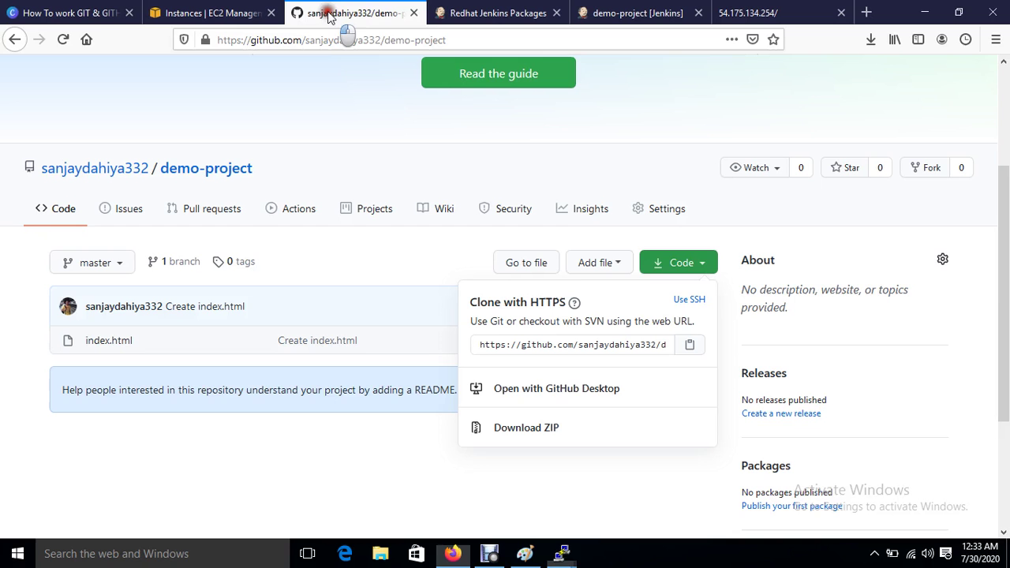
{"action": "left_click", "coordinate": [691, 347]}
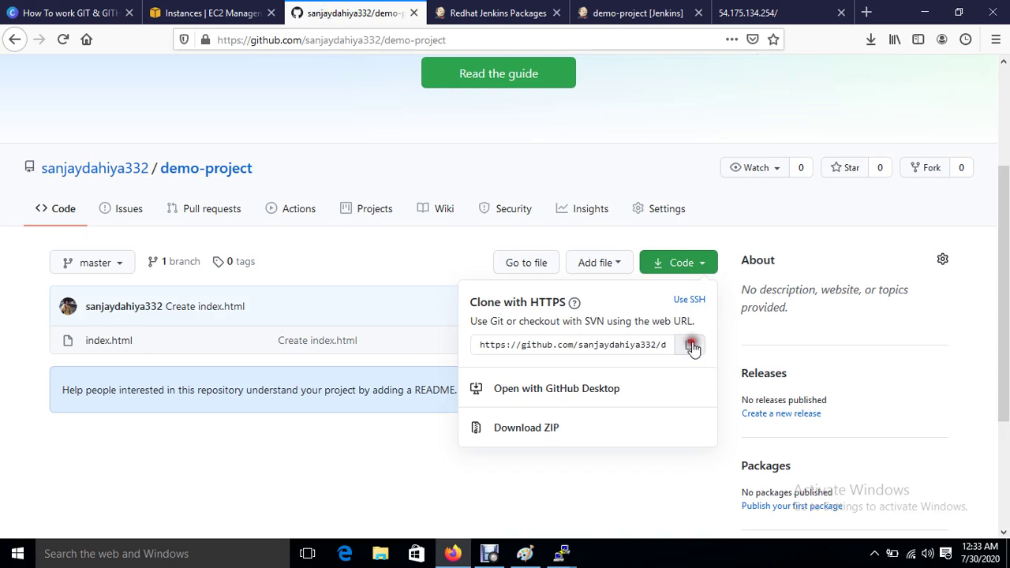
{"action": "mouse_move", "coordinate": [560, 554]}
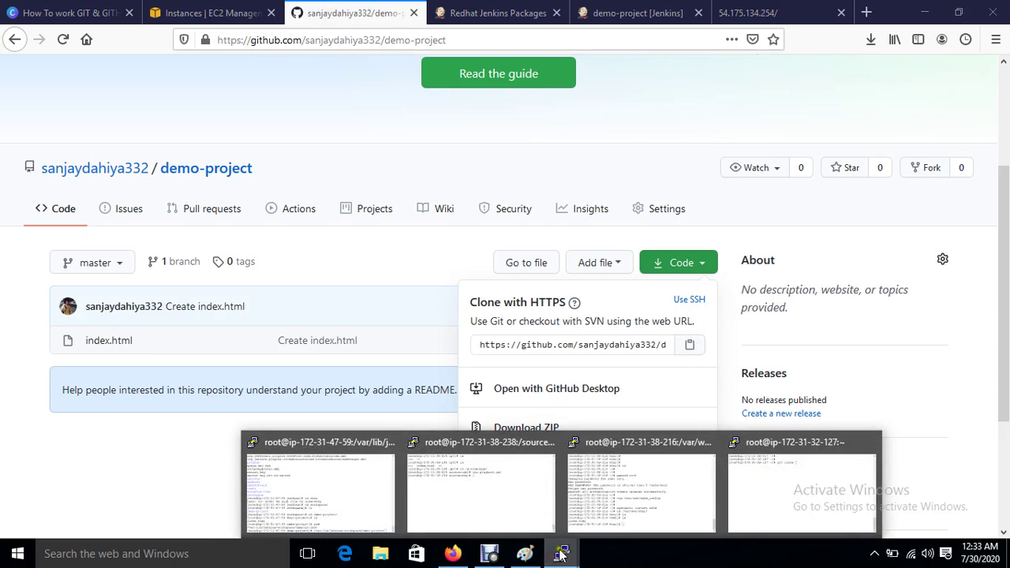
{"action": "left_click", "coordinate": [766, 439]}
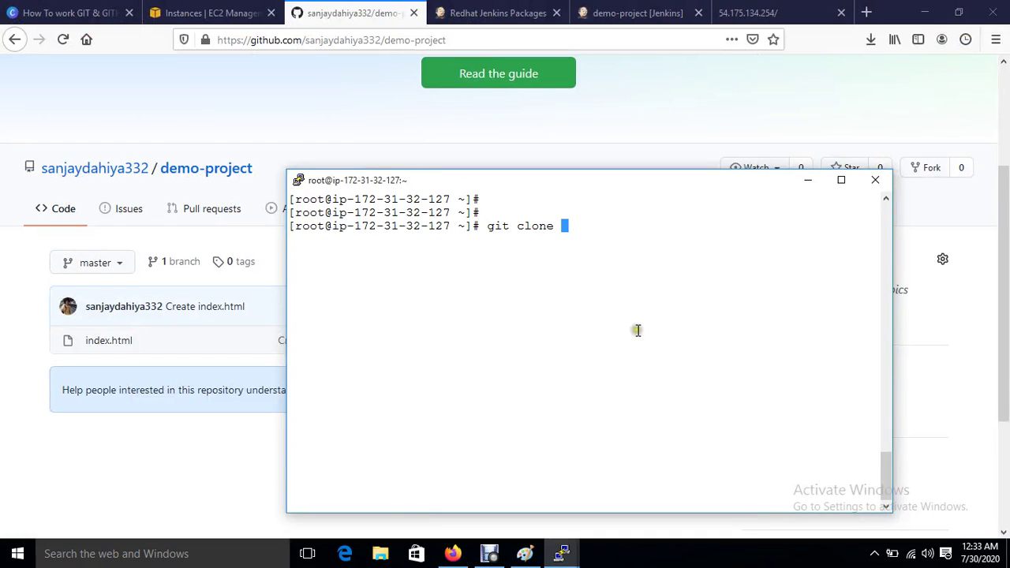
{"action": "right_click", "coordinate": [638, 330]}
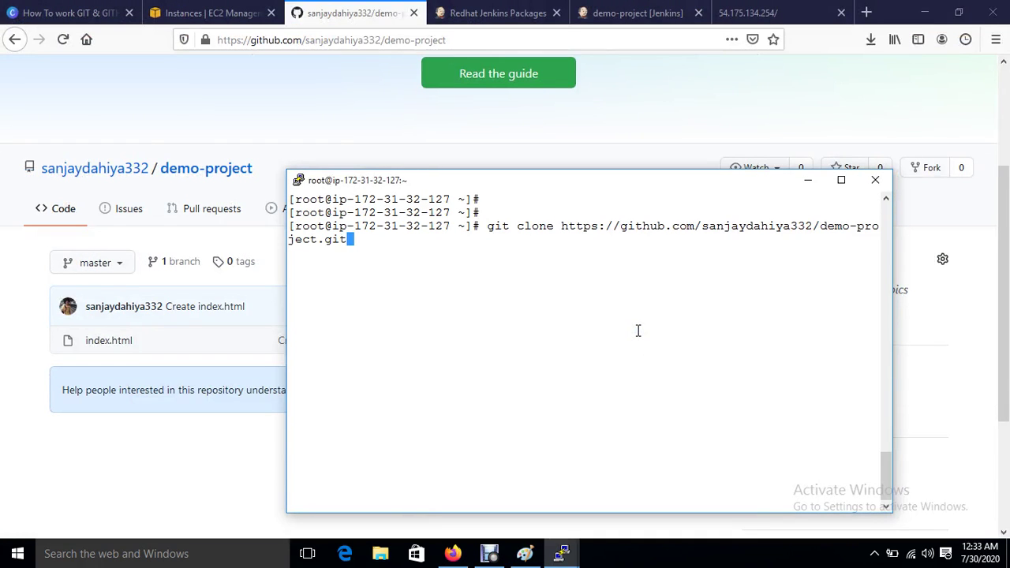
{"action": "key", "text": "Return"}
Step: Move into the demo-project folder and list its files
{"action": "type", "text": "ls"}
{"action": "key", "text": "Return"}
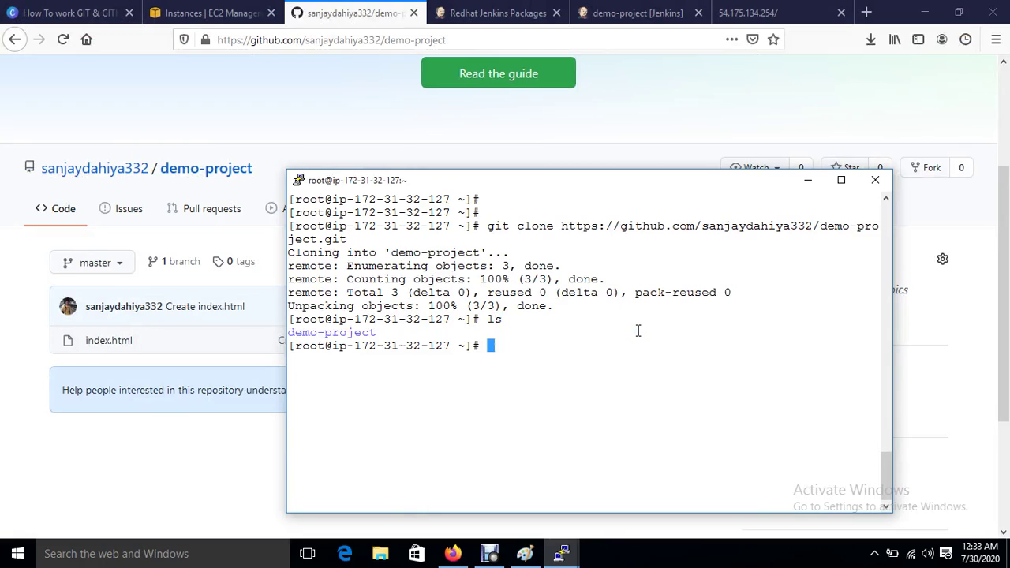
{"action": "type", "text": "cd de"}
{"action": "key", "text": "Tab"}
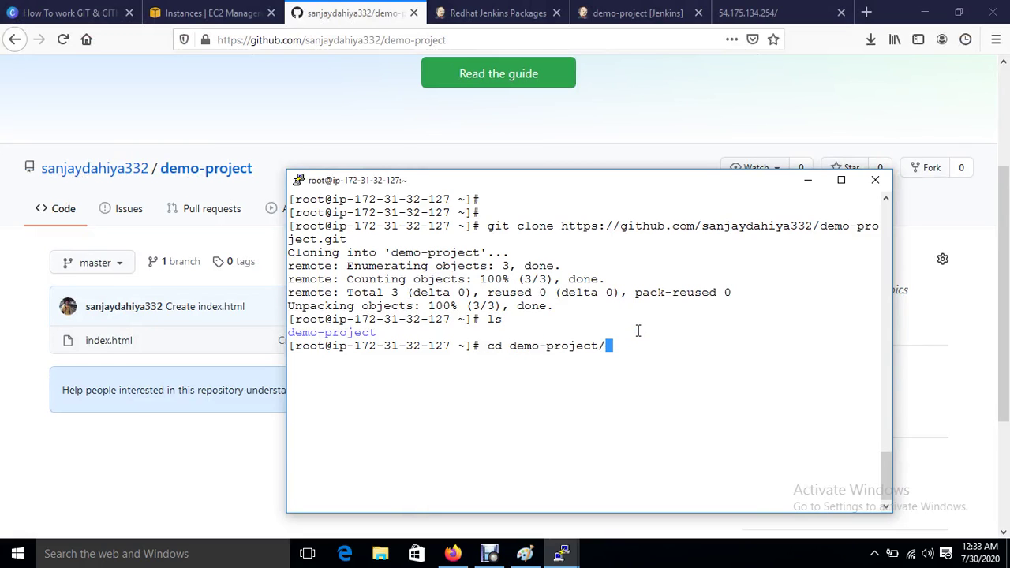
{"action": "key", "text": "Return"}
{"action": "key", "text": "ctrl+l"}
{"action": "type", "text": "ls"}
{"action": "key", "text": "Return"}
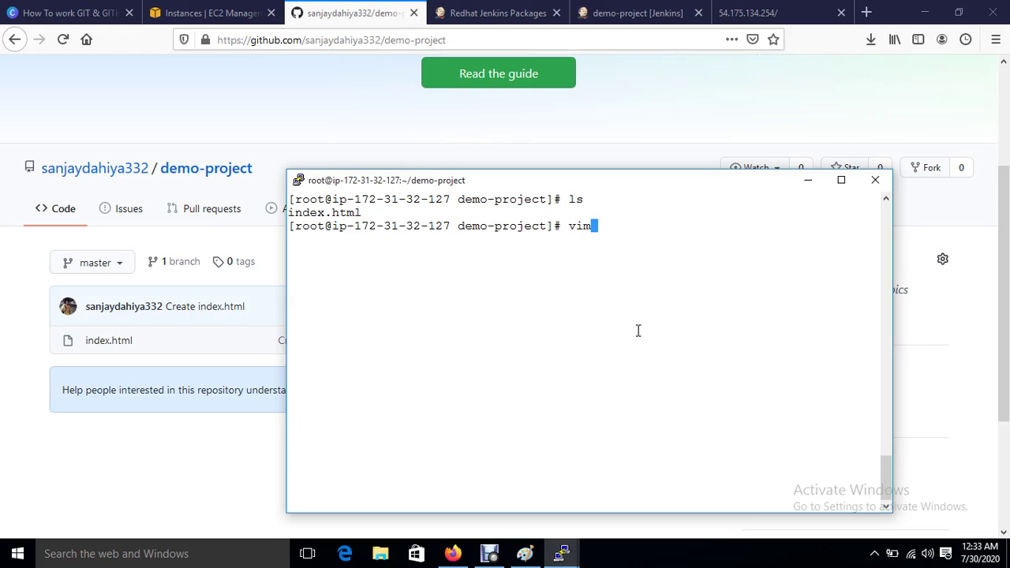
Step: Open index.html in vim, showing 'welcome to india'
{"action": "type", "text": "vimm i"}
{"action": "key", "text": "Tab"}
{"action": "key", "text": "BackSpace"}
{"action": "key", "text": "BackSpace"}
{"action": "key", "text": "BackSpace"}
{"action": "key", "text": "BackSpace"}
{"action": "key", "text": "BackSpace"}
{"action": "key", "text": "BackSpace"}
{"action": "key", "text": "BackSpace"}
{"action": "key", "text": "BackSpace"}
{"action": "key", "text": "BackSpace"}
{"action": "key", "text": "BackSpace"}
{"action": "key", "text": "BackSpace"}
{"action": "key", "text": "BackSpace"}
{"action": "key", "text": "BackSpace"}
{"action": "key", "text": "BackSpace"}
{"action": "key", "text": "BackSpace"}
{"action": "type", "text": "vim in"}
{"action": "key", "text": "Tab"}
{"action": "key", "text": "Return"}
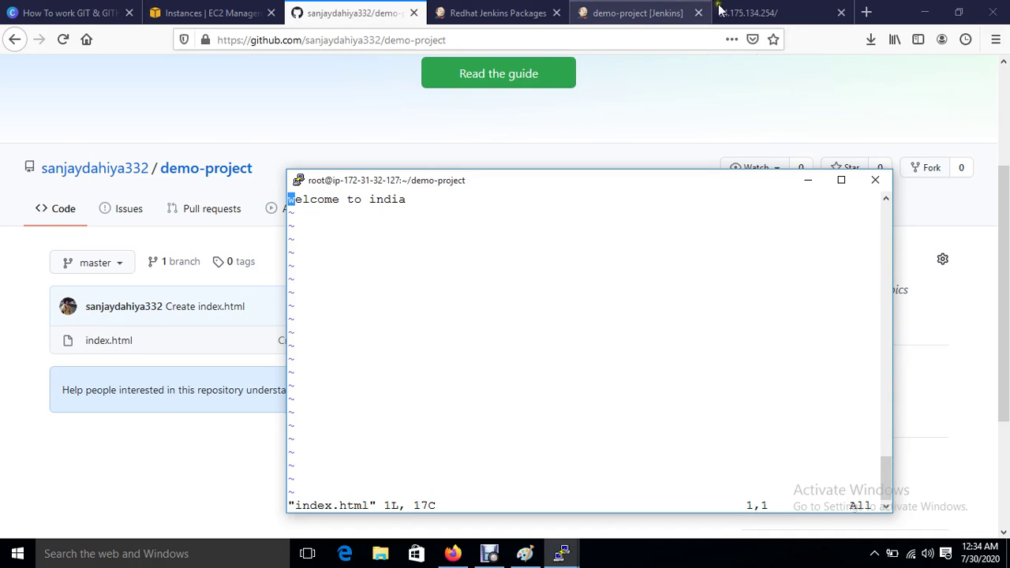
Step: Check the currently deployed web page, then return to the index.html editor
{"action": "left_click", "coordinate": [748, 12]}
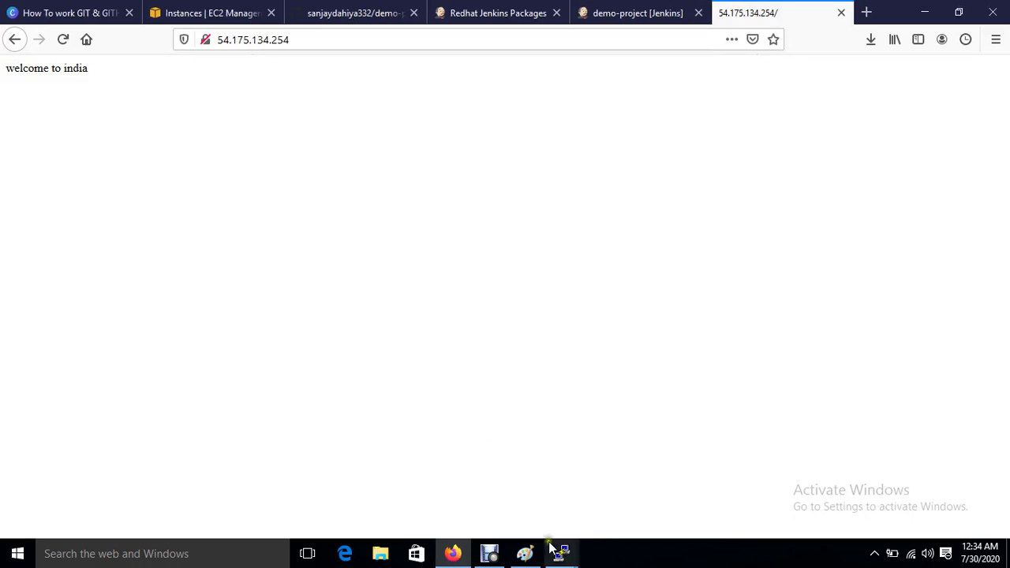
{"action": "mouse_move", "coordinate": [563, 552]}
{"action": "left_click", "coordinate": [770, 495]}
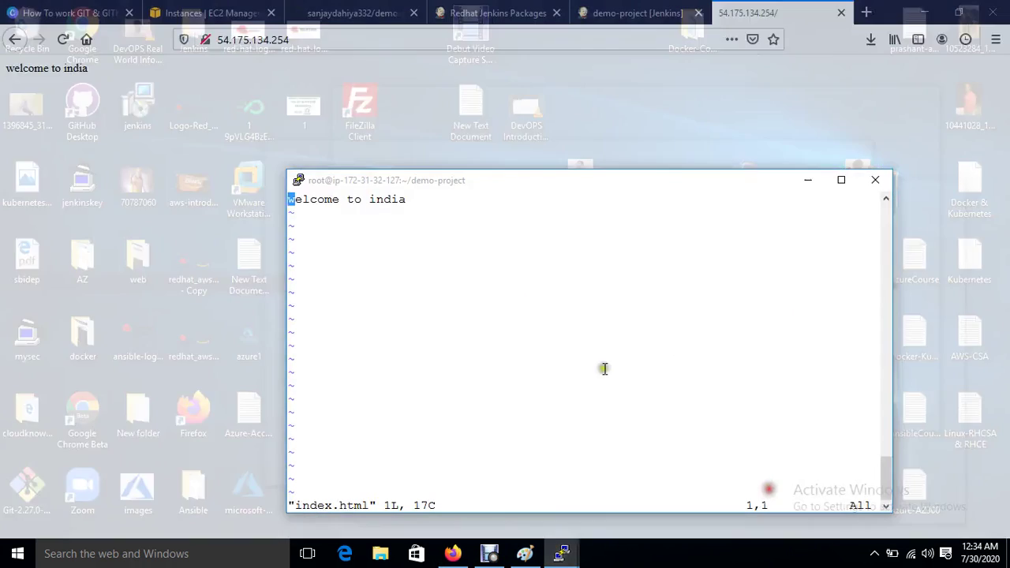
Step: Replace the index.html text with 'welcome to cloud knowledge', save it, and type the 'f1' commit command
{"action": "key", "text": "d"}
{"action": "key", "text": "d"}
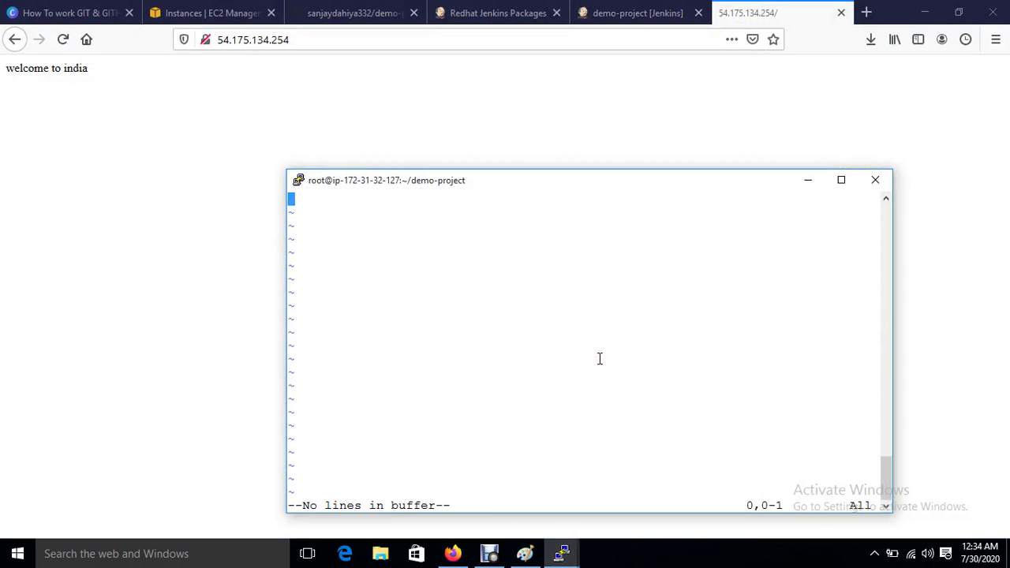
{"action": "type", "text": "iwelcom"}
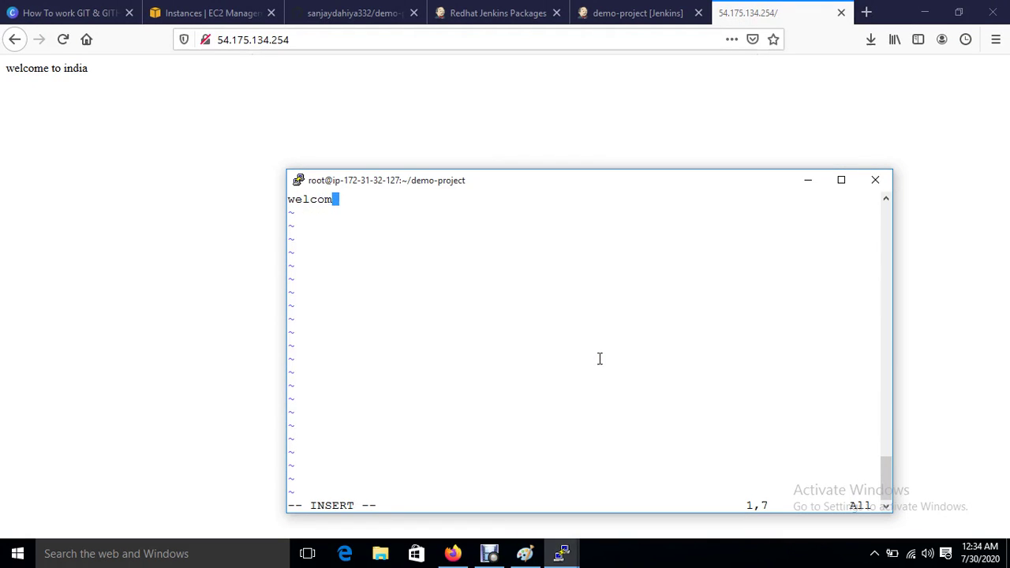
{"action": "type", "text": "e to cloud knowle"}
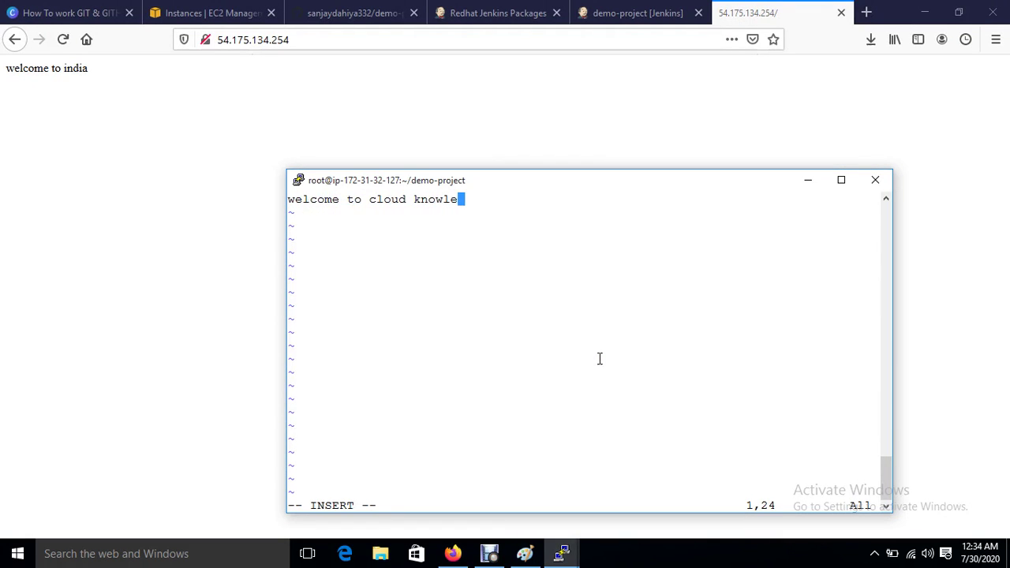
{"action": "type", "text": "dges"}
{"action": "key", "text": "BackSpace"}
{"action": "key", "text": "Escape"}
{"action": "type", "text": ":wq"}
{"action": "key", "text": "Return"}
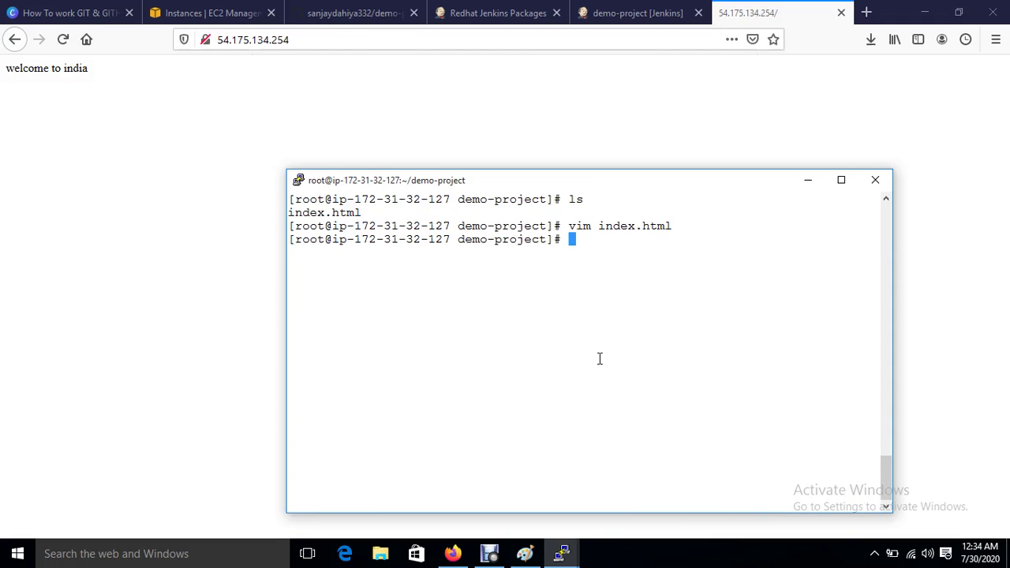
{"action": "type", "text": "git commit -m  "}
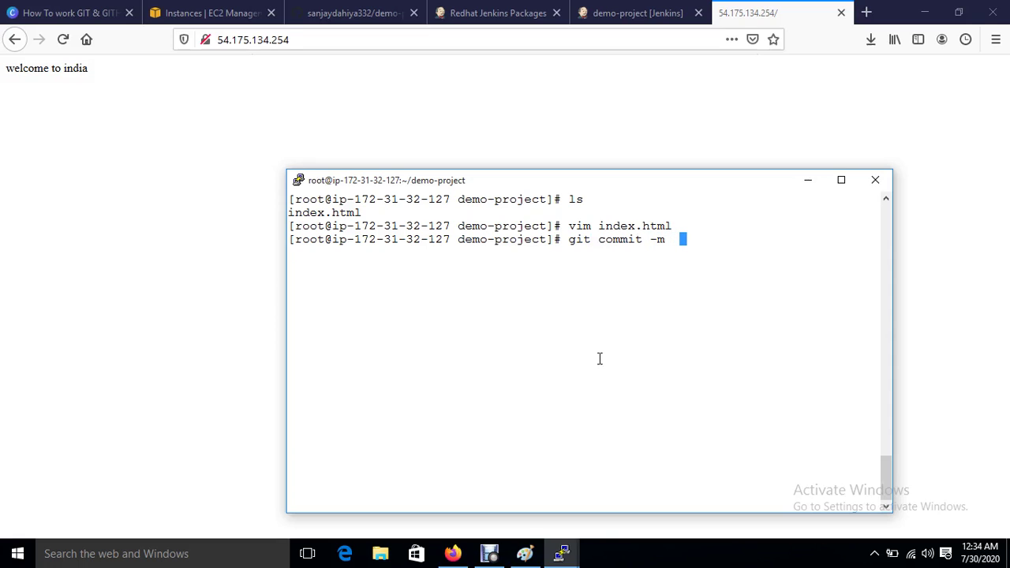
{"action": "type", "text": "\"f1\" index.html"}
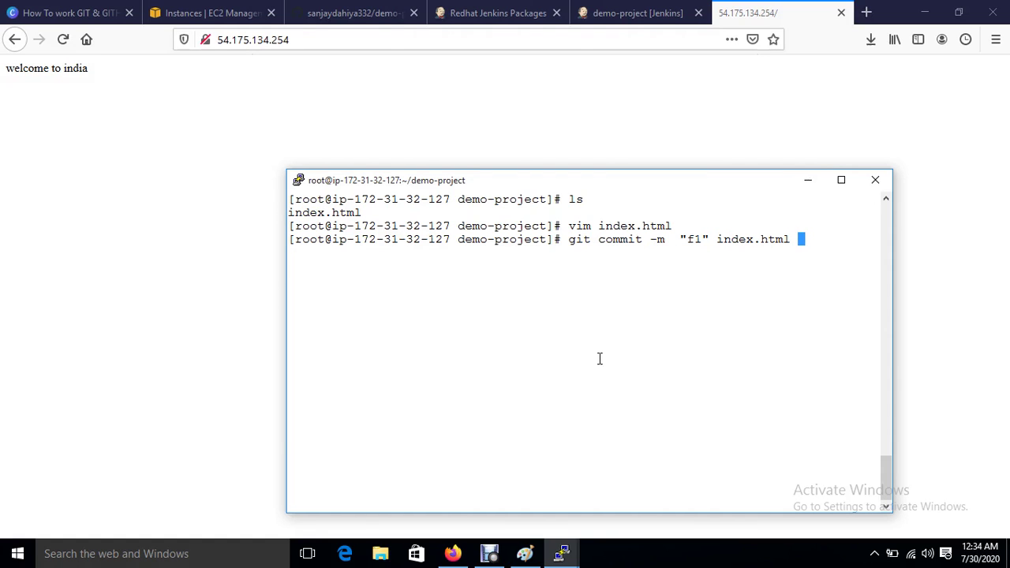
Step: Commit index.html as 'f1', amend it with --reset-author, and type 'git push origin master'
{"action": "key", "text": "Return"}
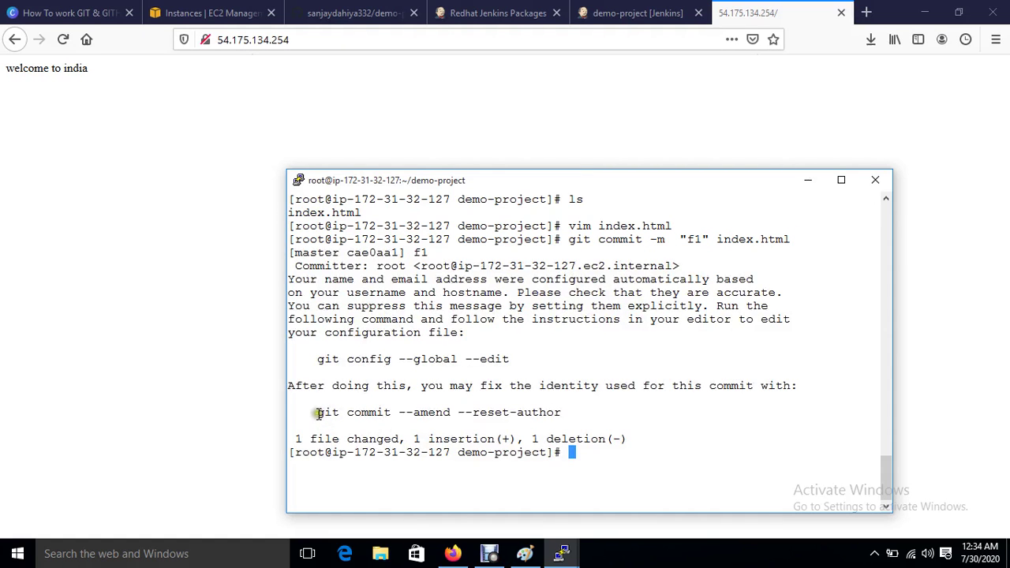
{"action": "left_click_drag", "start_coordinate": [318, 412], "coordinate": [571, 426]}
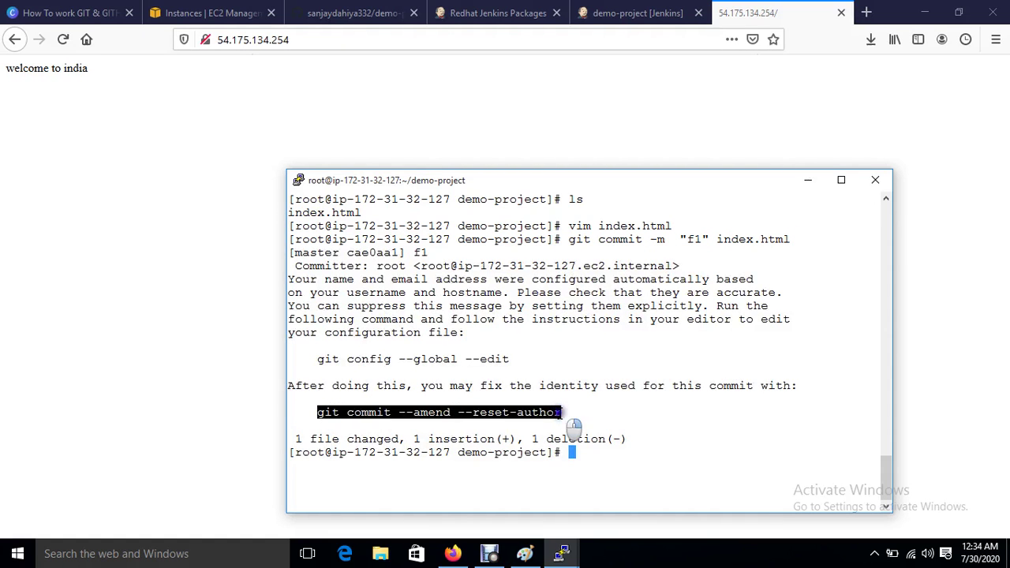
{"action": "right_click", "coordinate": [571, 426]}
{"action": "key", "text": "Return"}
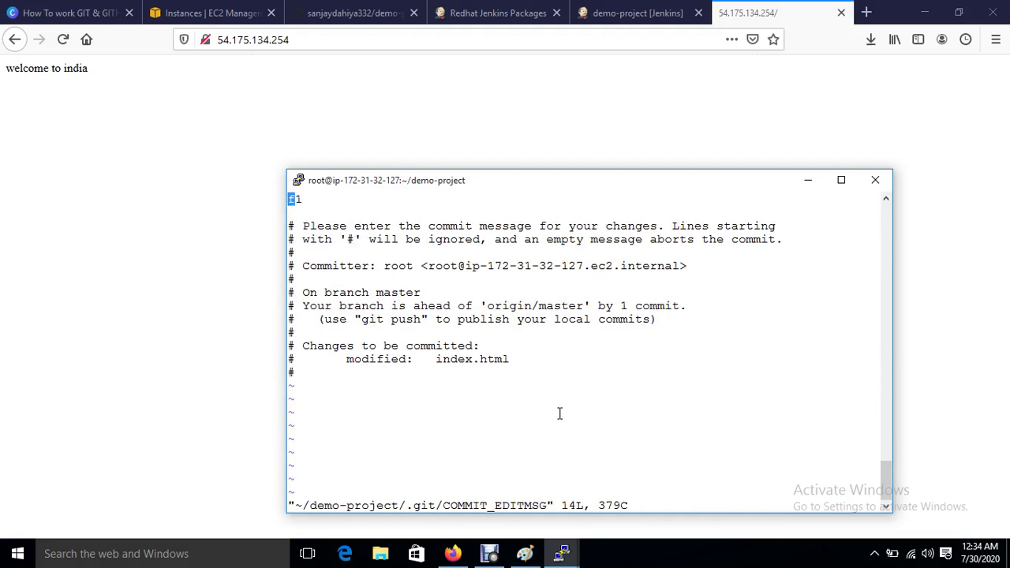
{"action": "type", "text": ":wq!"}
{"action": "key", "text": "Return"}
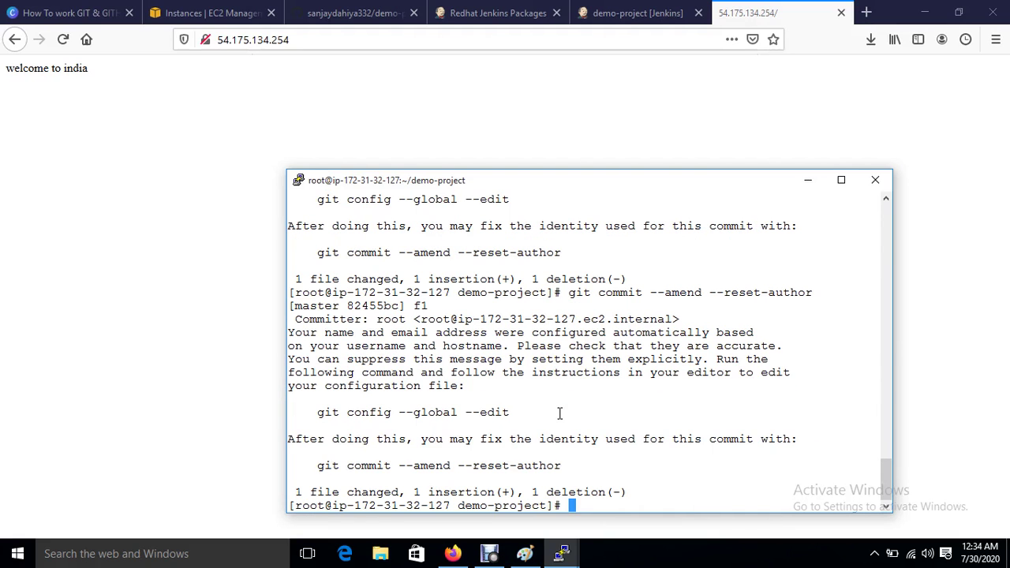
{"action": "type", "text": "git push origin master"}
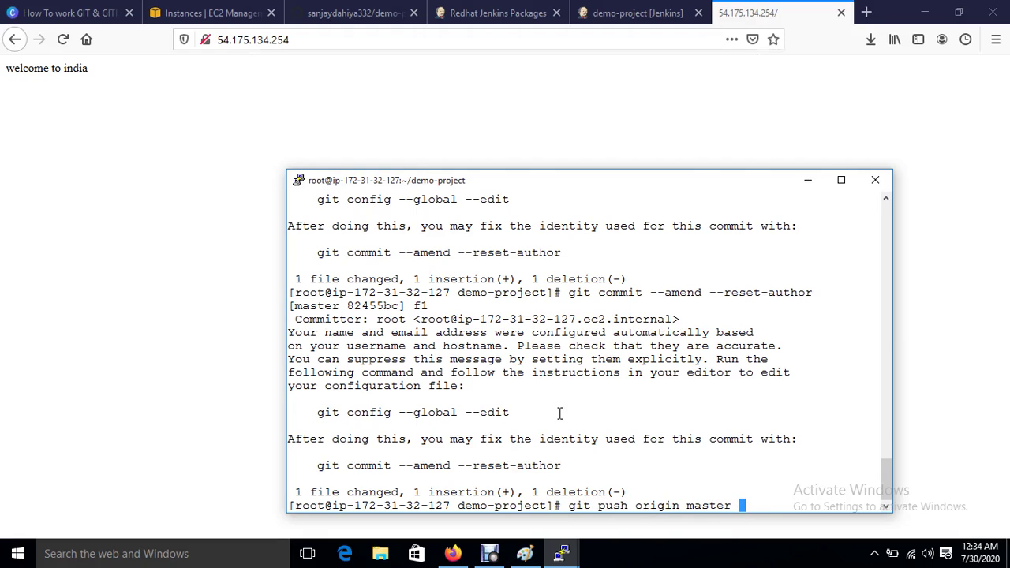
Step: Add text areas in the Developer box and under the GIT-HUB label of the DevOps Project diagram
{"action": "left_click", "coordinate": [525, 553]}
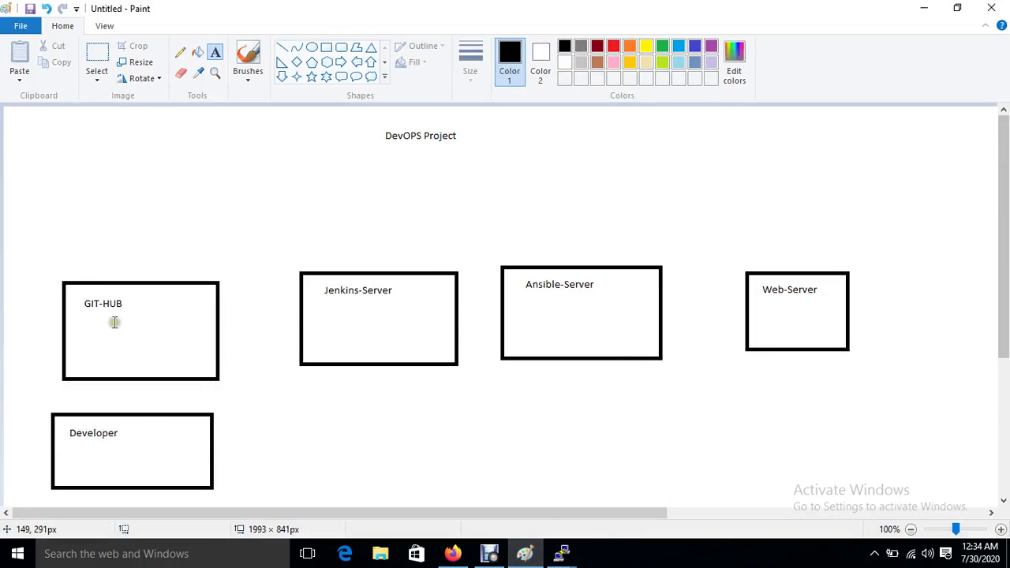
{"action": "left_click_drag", "start_coordinate": [95, 433], "coordinate": [185, 479]}
{"action": "left_click_drag", "start_coordinate": [88, 305], "coordinate": [174, 332]}
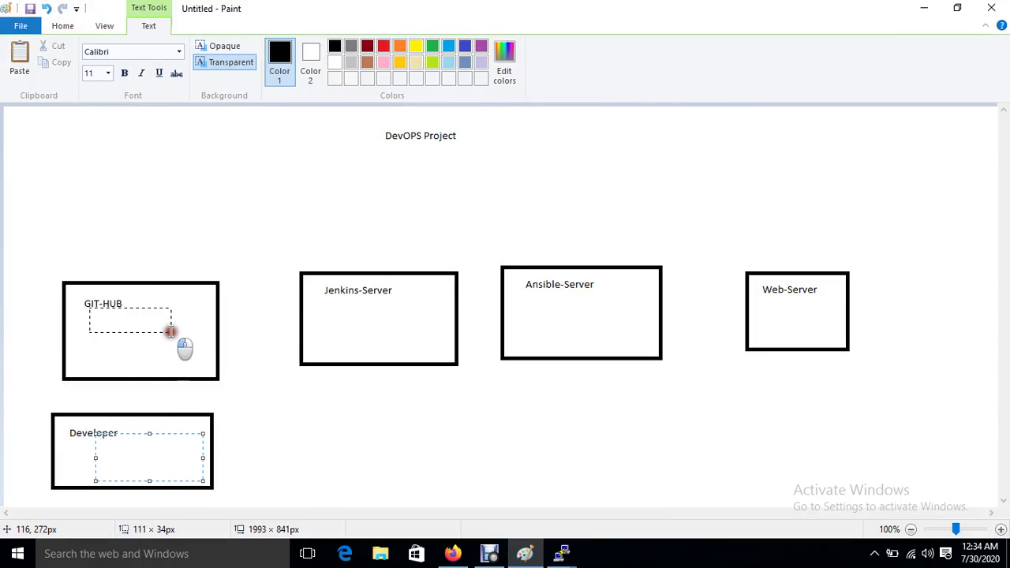
{"action": "left_click", "coordinate": [924, 8]}
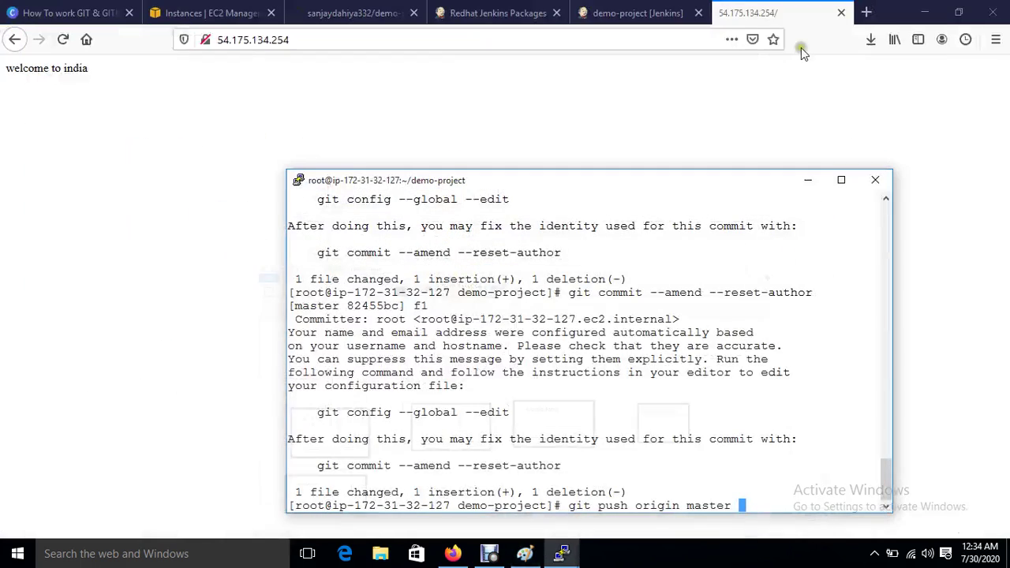
Step: Confirm demo-project's history still ends at build #4 and the live page reads 'welcome to india'
{"action": "left_click", "coordinate": [593, 6]}
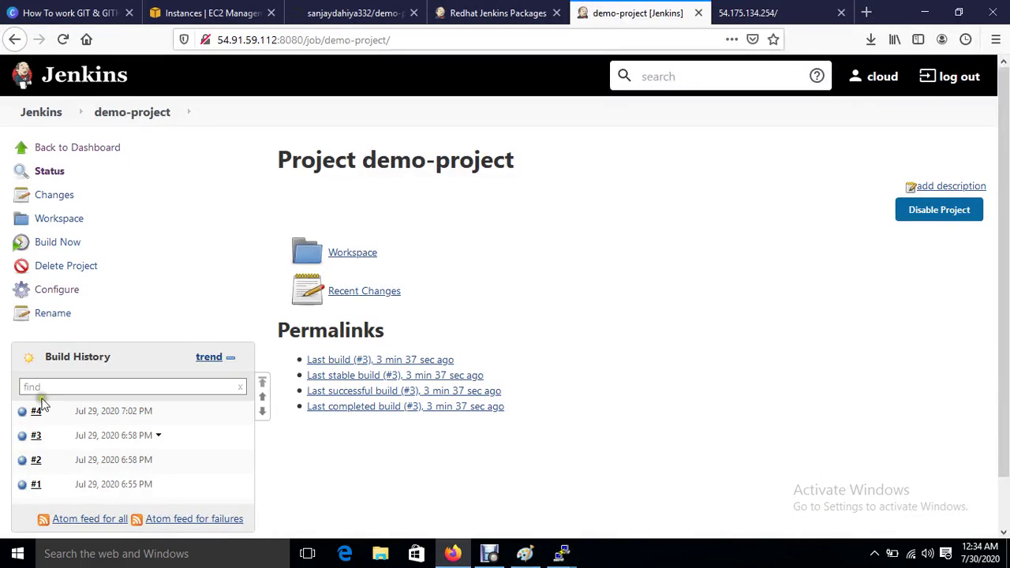
{"action": "mouse_move", "coordinate": [562, 553]}
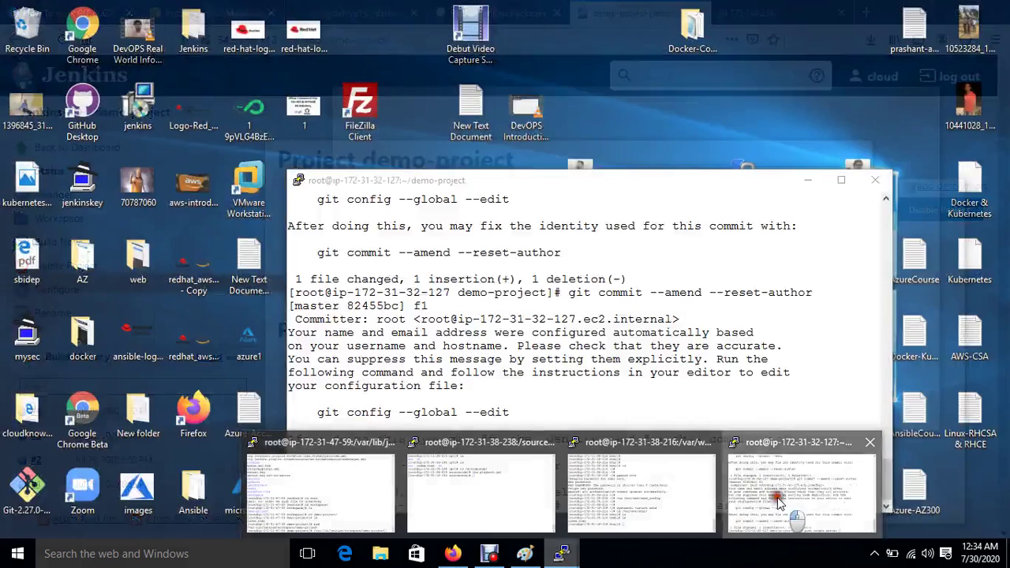
{"action": "left_click", "coordinate": [779, 502]}
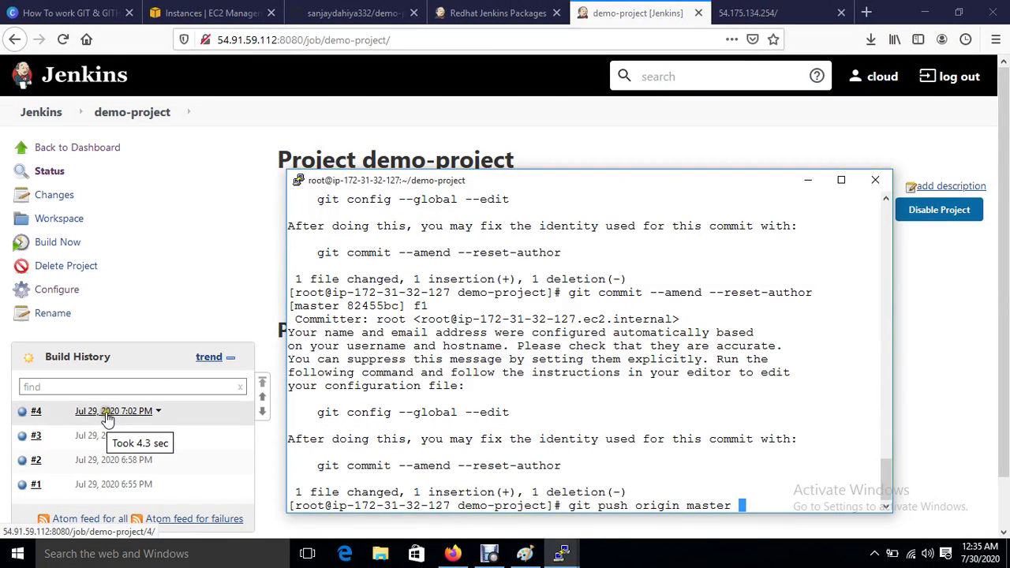
{"action": "left_click", "coordinate": [770, 10]}
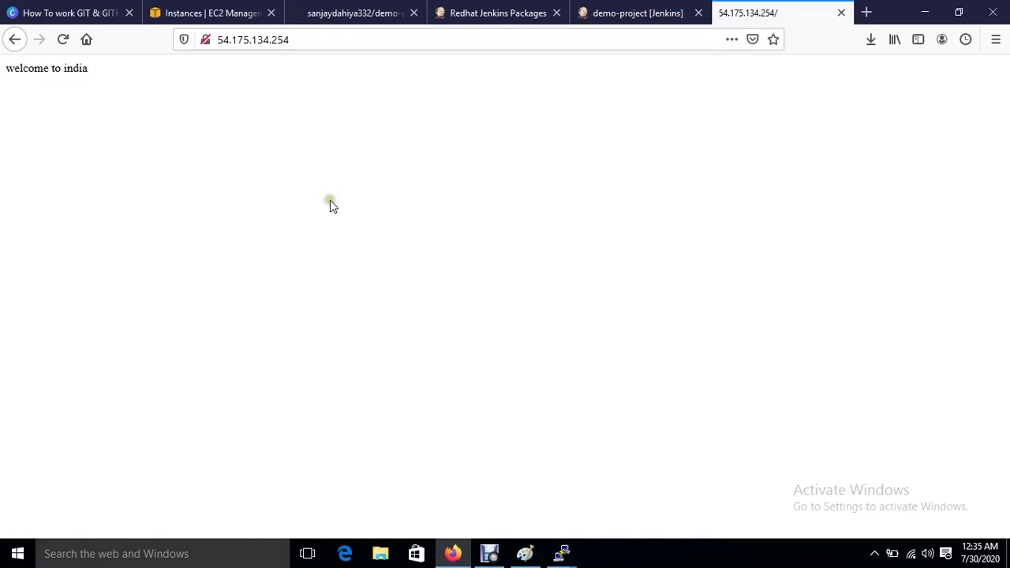
{"action": "left_click", "coordinate": [636, 13]}
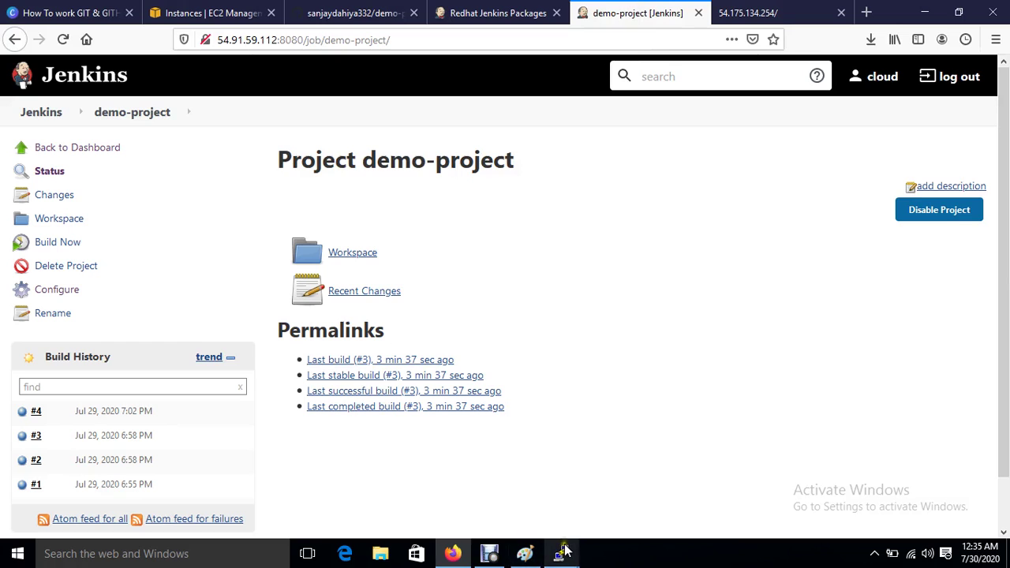
{"action": "left_click", "coordinate": [742, 497]}
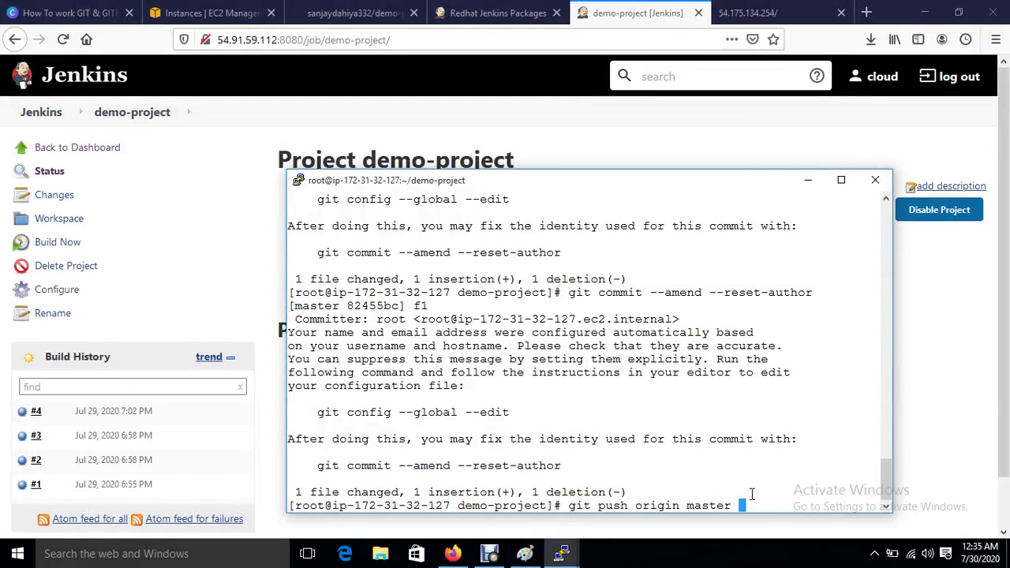
Step: Run the push to origin master with the GitHub username and password, moving master to 82455bc
{"action": "key", "text": "Return"}
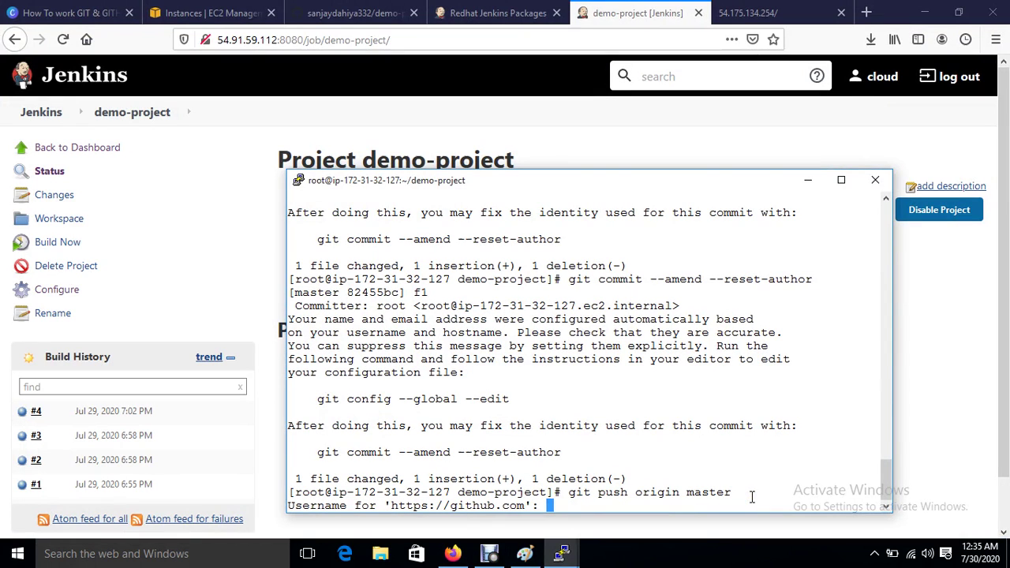
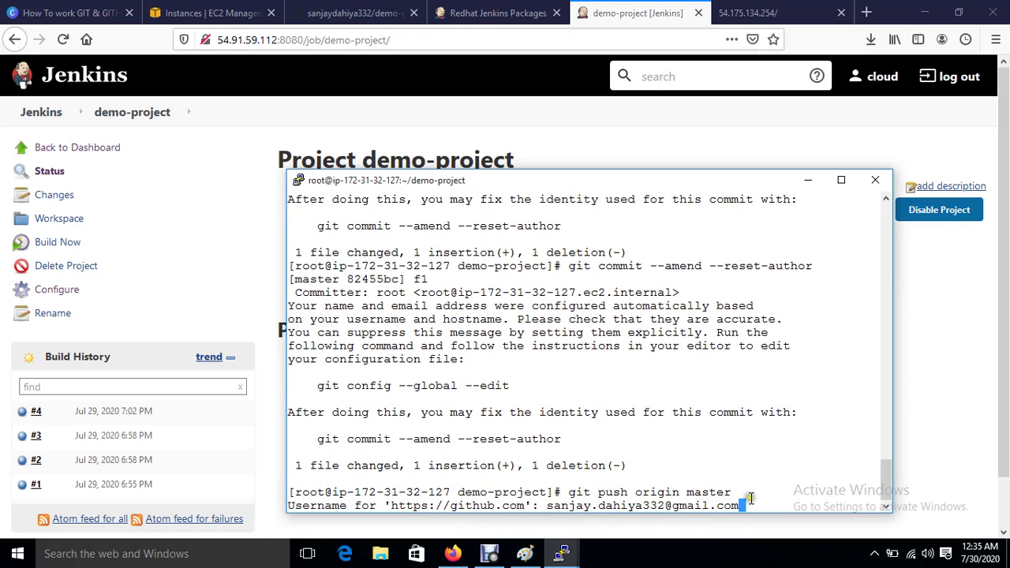
{"action": "key", "text": "Return"}
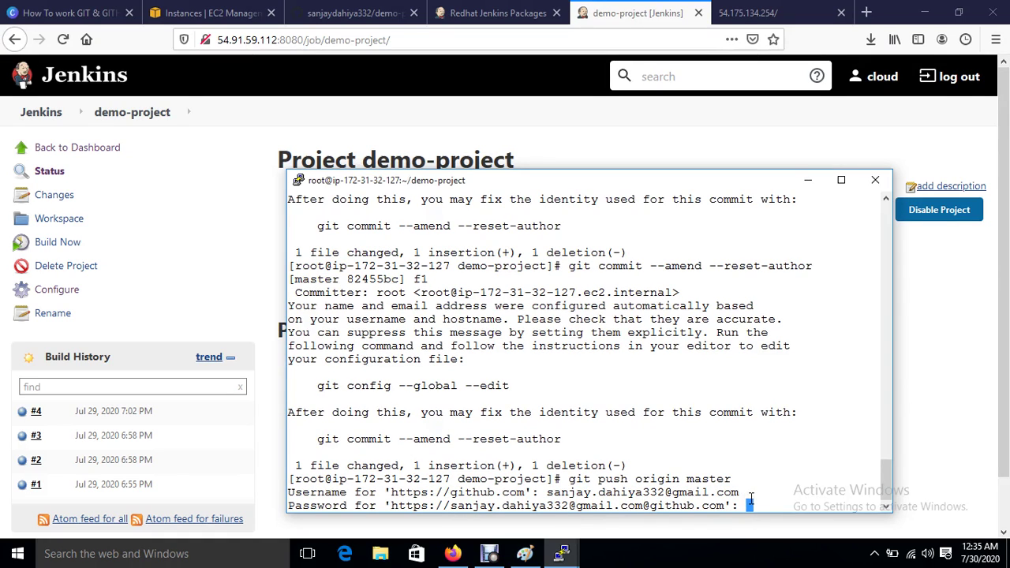
{"action": "key", "text": "Return"}
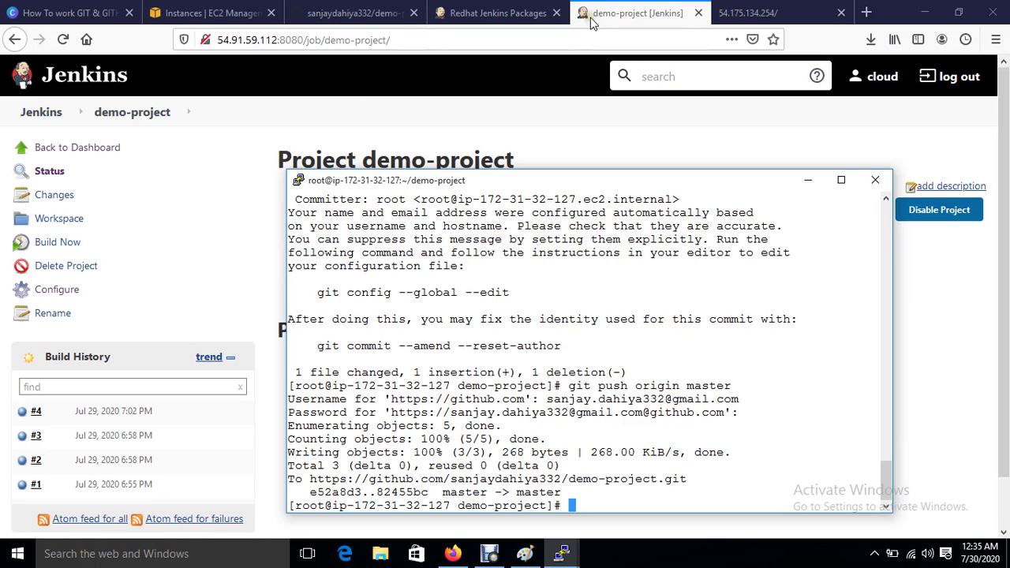
Step: Tick 'GitHub hook trigger for GITScm polling' under demo-project's Build Triggers, then apply and save
{"action": "left_click", "coordinate": [66, 292]}
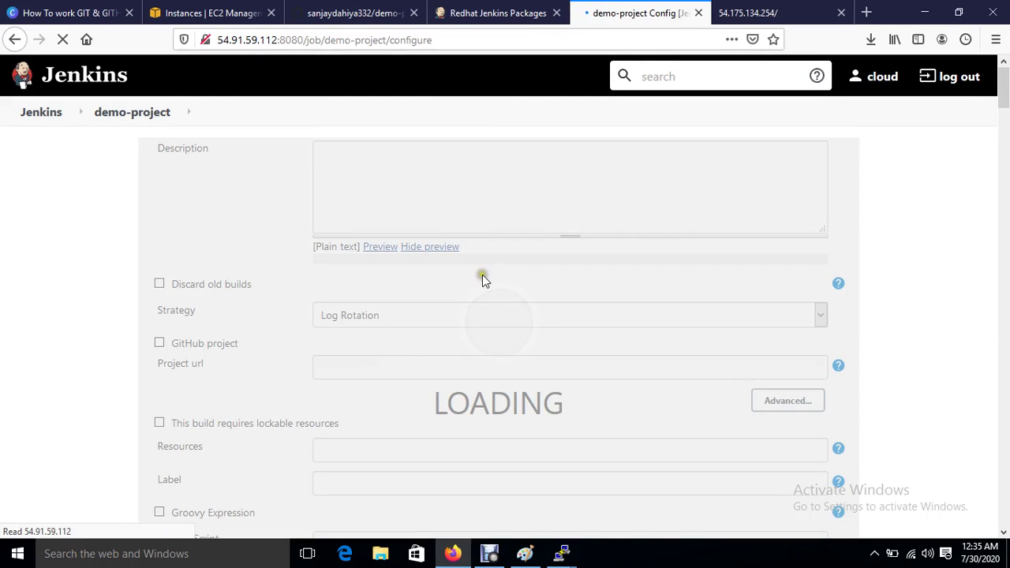
{"action": "scroll", "coordinate": [482, 274], "scroll_direction": "down", "scroll_amount": 7}
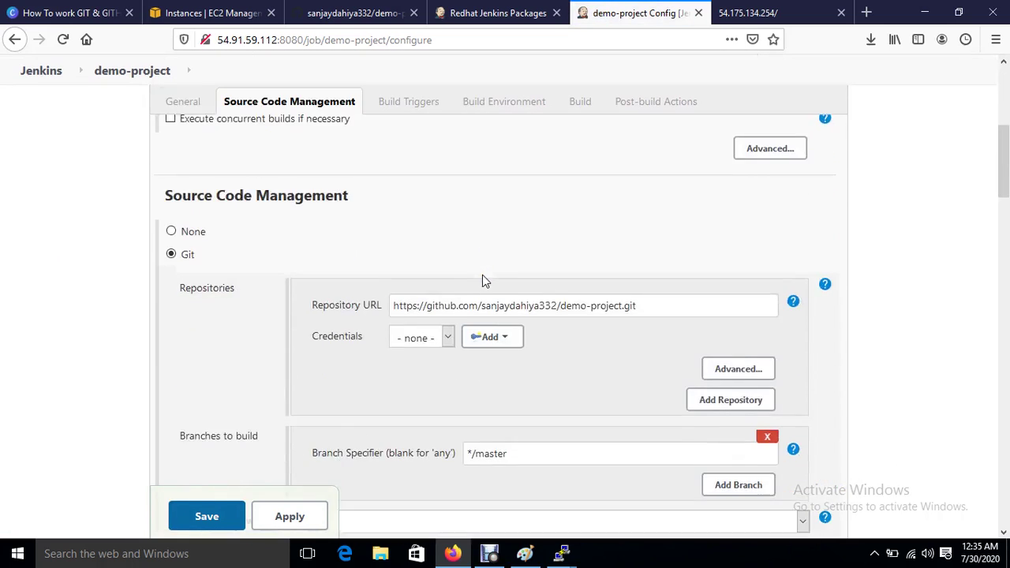
{"action": "scroll", "coordinate": [482, 276], "scroll_direction": "down", "scroll_amount": 4}
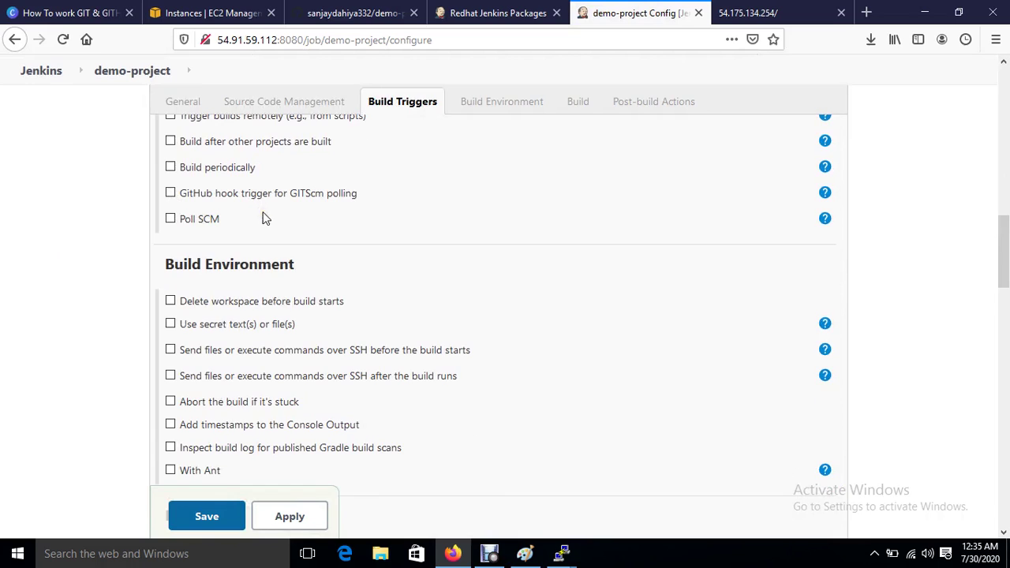
{"action": "scroll", "coordinate": [265, 219], "scroll_direction": "up", "scroll_amount": 2}
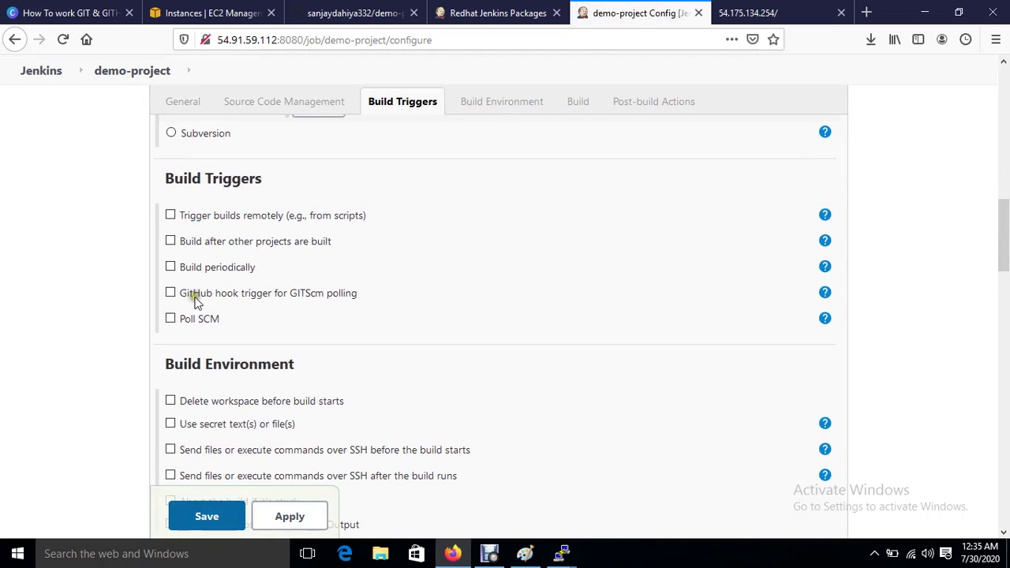
{"action": "left_click", "coordinate": [170, 292]}
{"action": "left_click", "coordinate": [290, 515]}
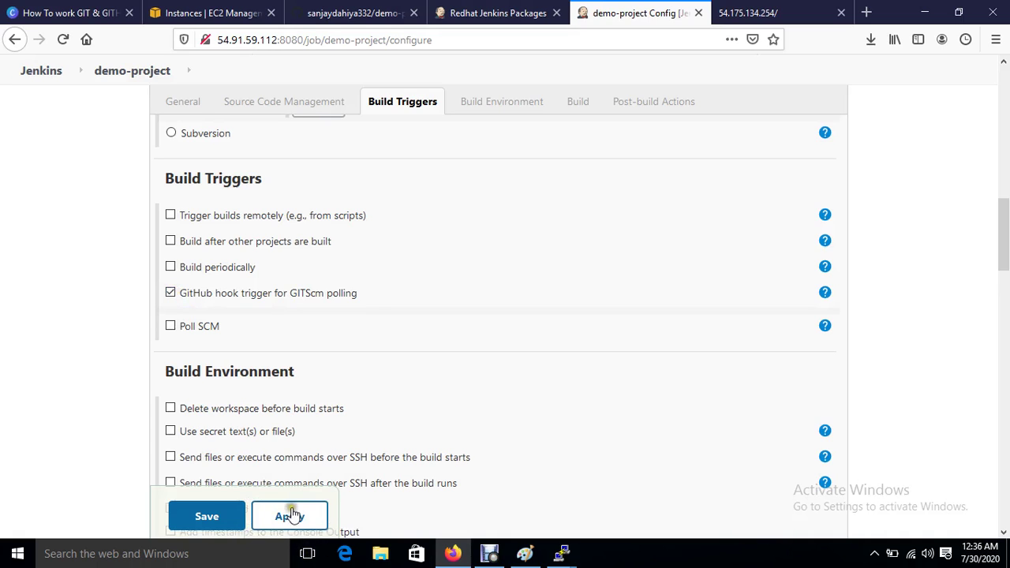
{"action": "left_click", "coordinate": [195, 517]}
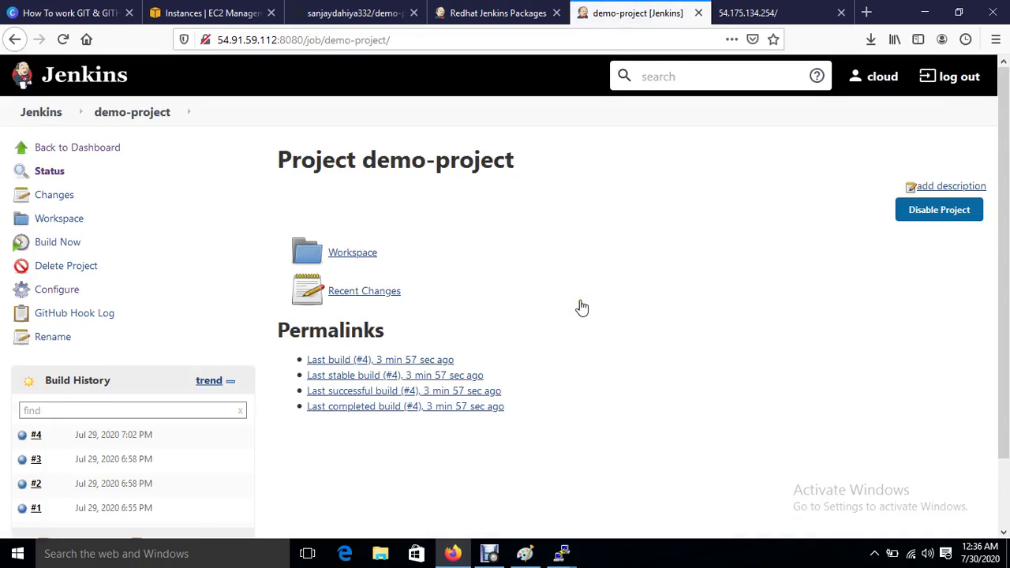
Step: Open index.html in vim on the demo-project server
{"action": "mouse_move", "coordinate": [568, 557]}
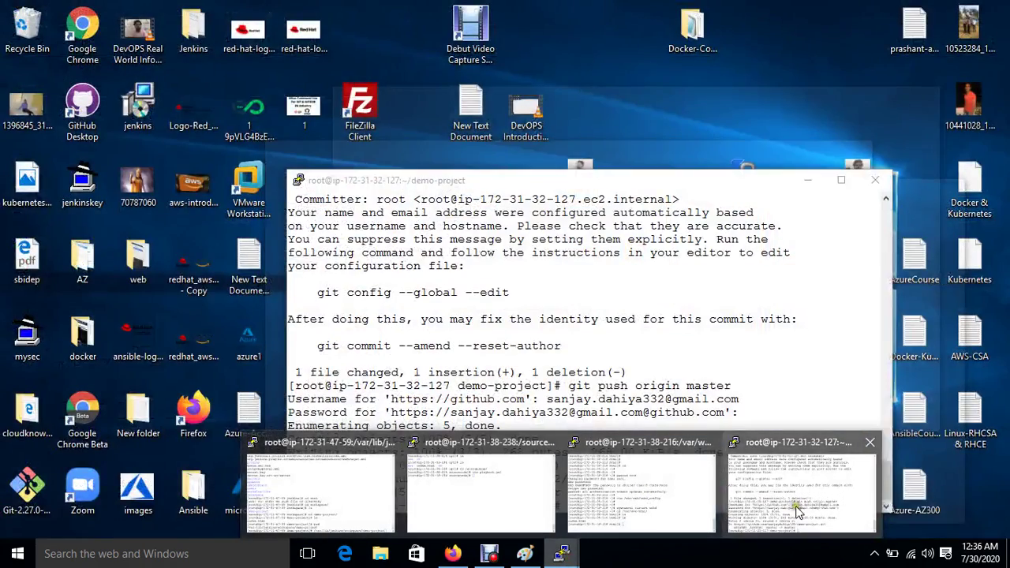
{"action": "left_click", "coordinate": [797, 511]}
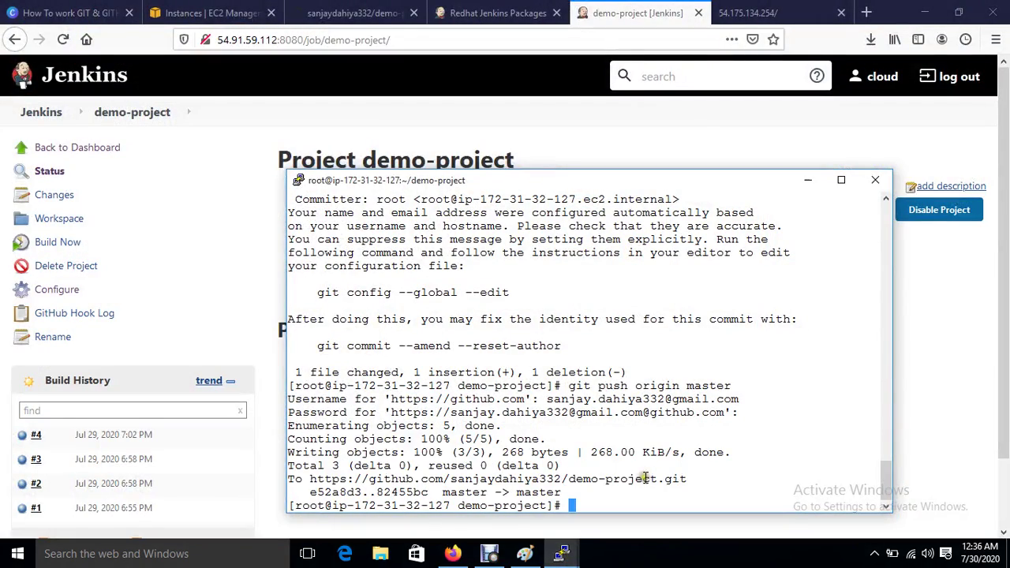
{"action": "type", "text": "vim index.html"}
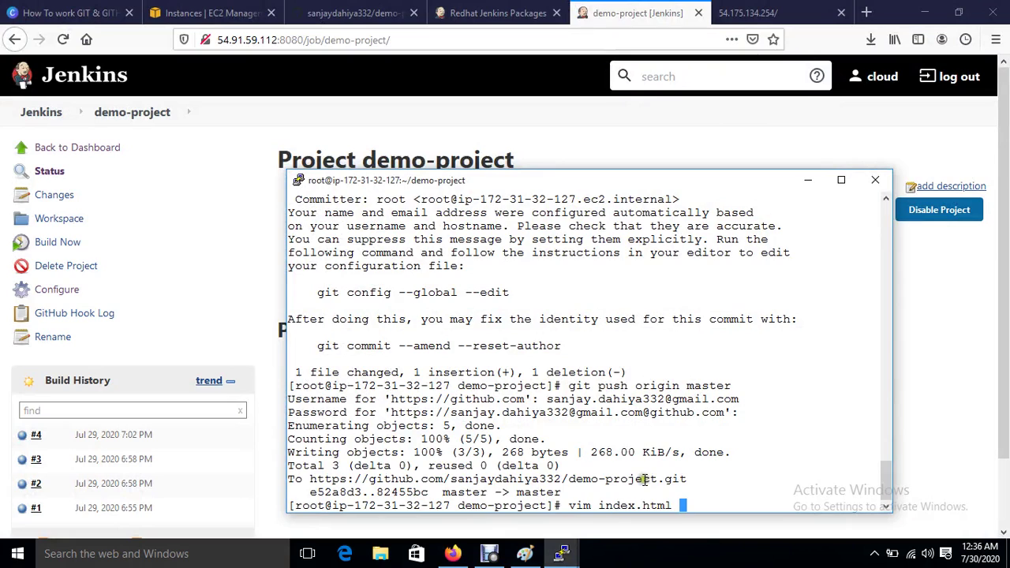
{"action": "key", "text": "Return"}
Step: Replace the page text with 'welcome to IT', save, and view the live page still showing 'welcome to india'
{"action": "key", "text": "d"}
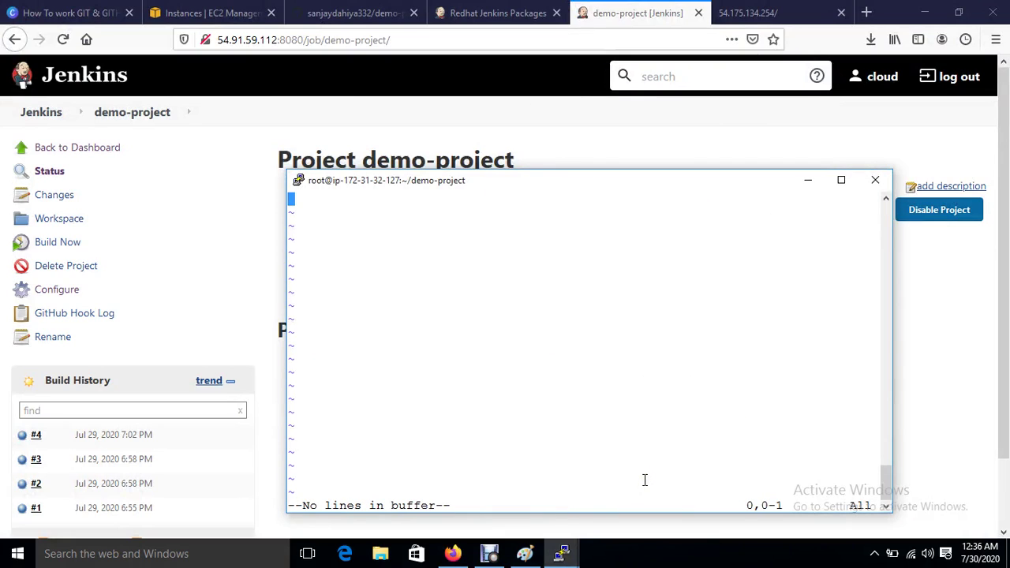
{"action": "type", "text": "iw"}
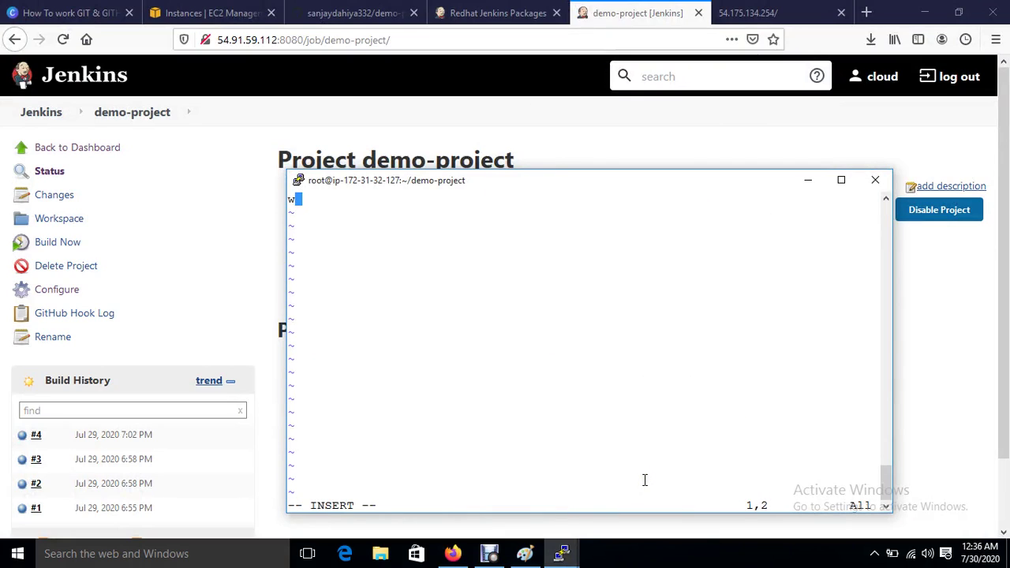
{"action": "type", "text": "elcome to IT"}
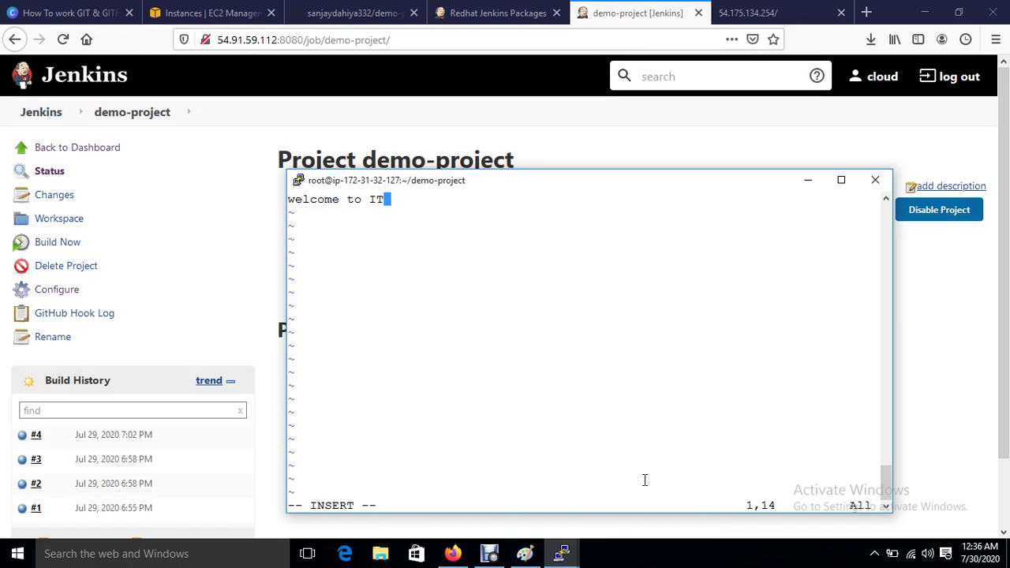
{"action": "key", "text": "Escape"}
{"action": "type", "text": ":w"}
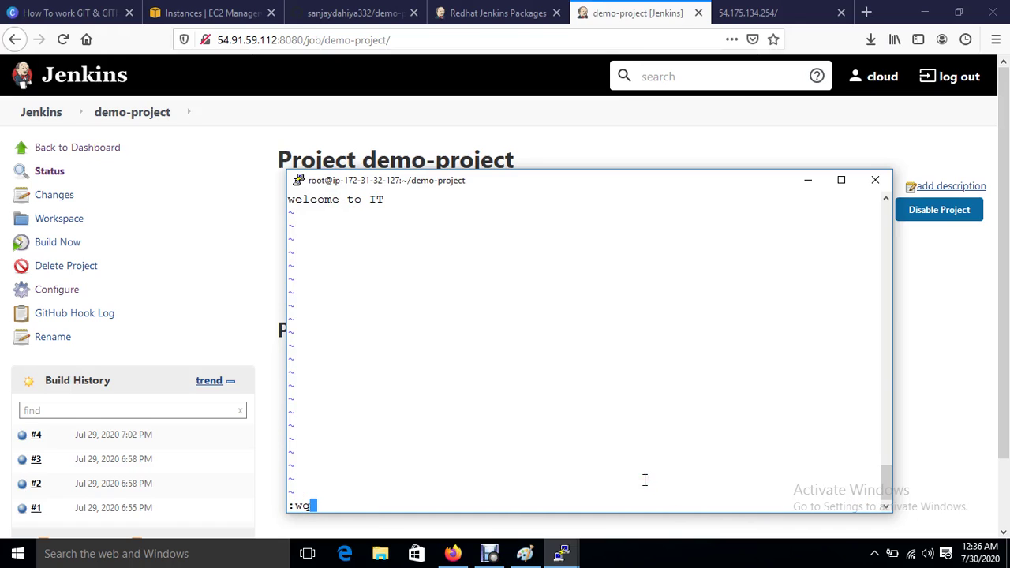
{"action": "type", "text": "q"}
{"action": "key", "text": "Return"}
{"action": "left_click", "coordinate": [777, 8]}
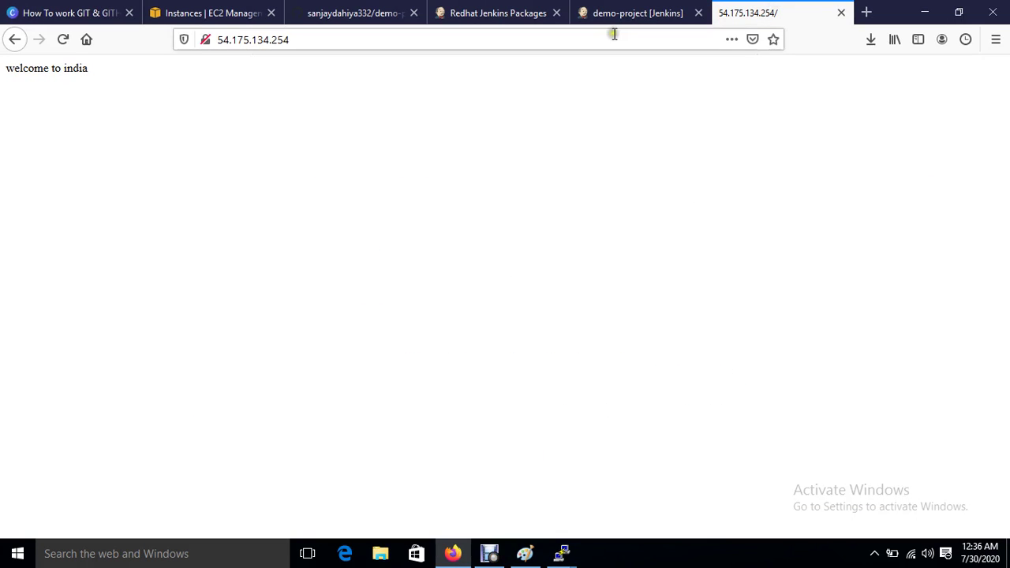
Step: Commit the index.html edit with the message 'f2'
{"action": "left_click", "coordinate": [612, 9]}
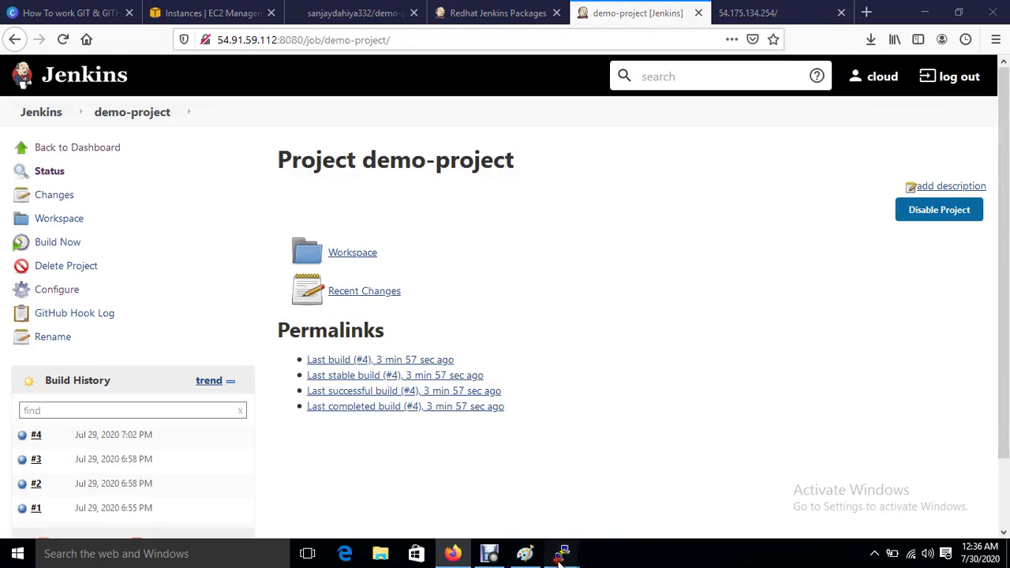
{"action": "mouse_move", "coordinate": [560, 555]}
{"action": "left_click", "coordinate": [806, 501]}
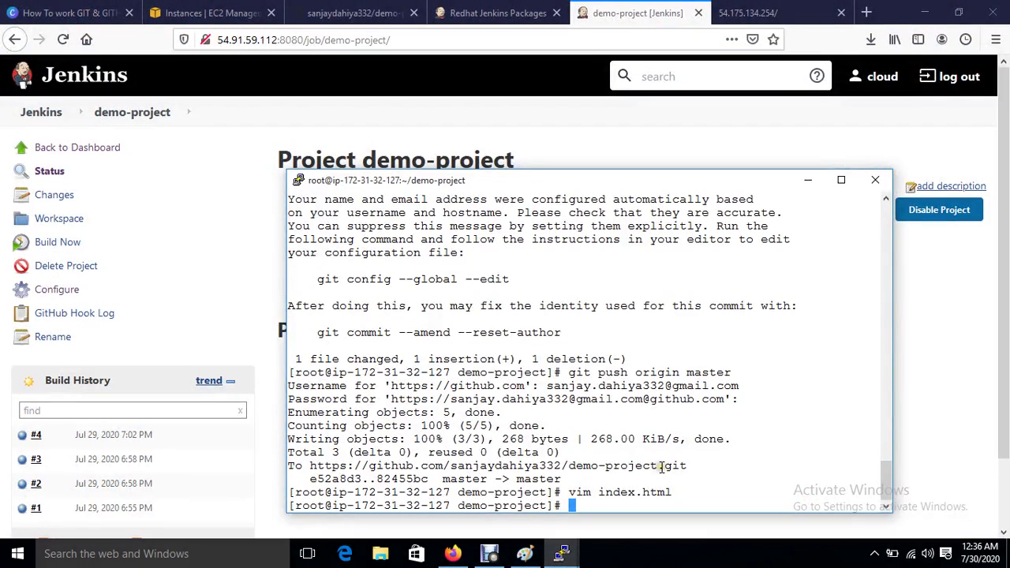
{"action": "type", "text": "git commit -m "}
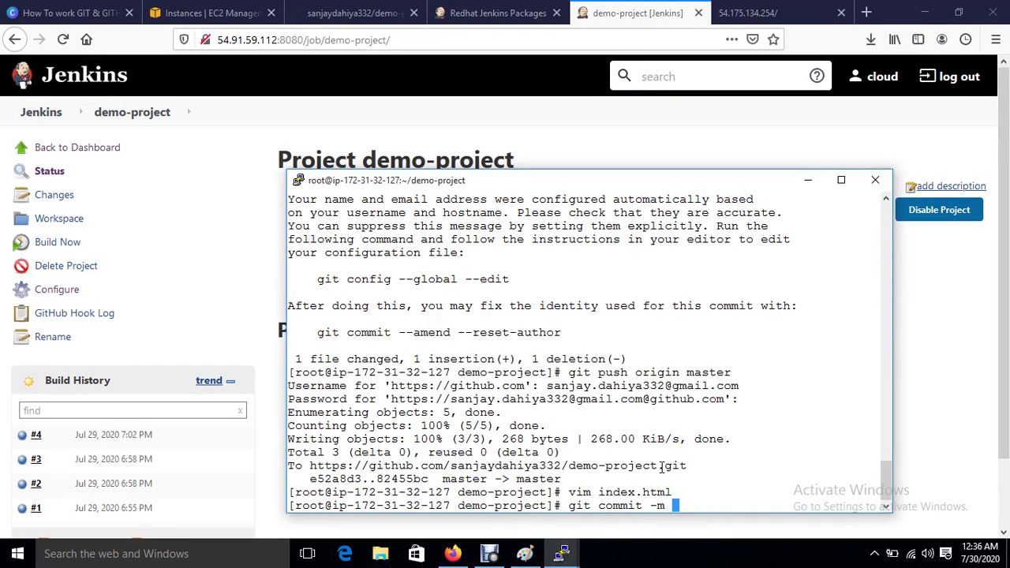
{"action": "type", "text": "\"f2\" index.html"}
{"action": "key", "text": "Return"}
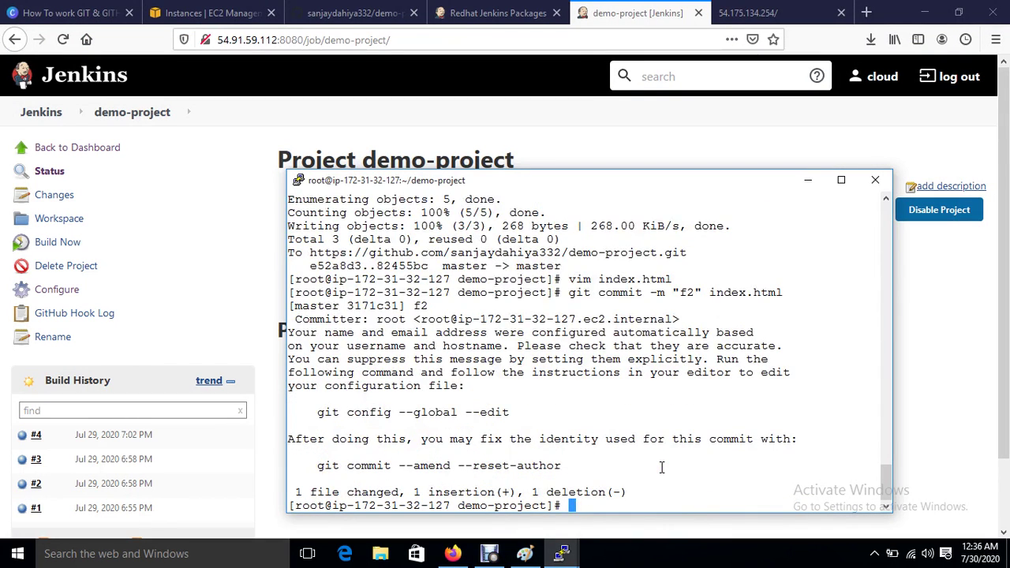
Step: Amend the commit with --reset-author, save with :wq, and run 'git push origin master'
{"action": "left_click_drag", "start_coordinate": [317, 468], "coordinate": [558, 470]}
{"action": "right_click", "coordinate": [561, 469]}
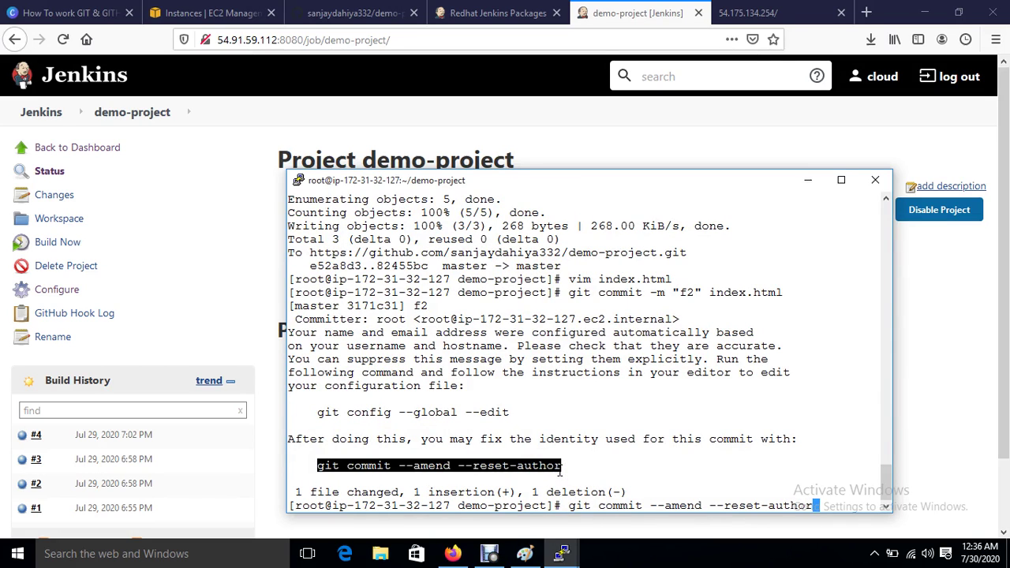
{"action": "key", "text": "Return"}
{"action": "type", "text": ":wq"}
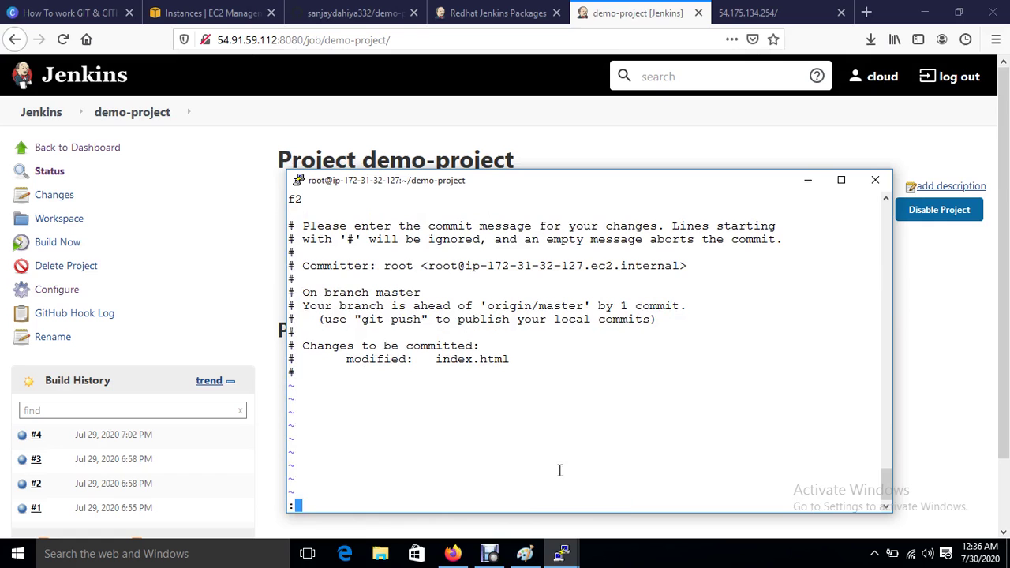
{"action": "key", "text": "Return"}
{"action": "key", "text": "Return"}
{"action": "type", "text": "g"}
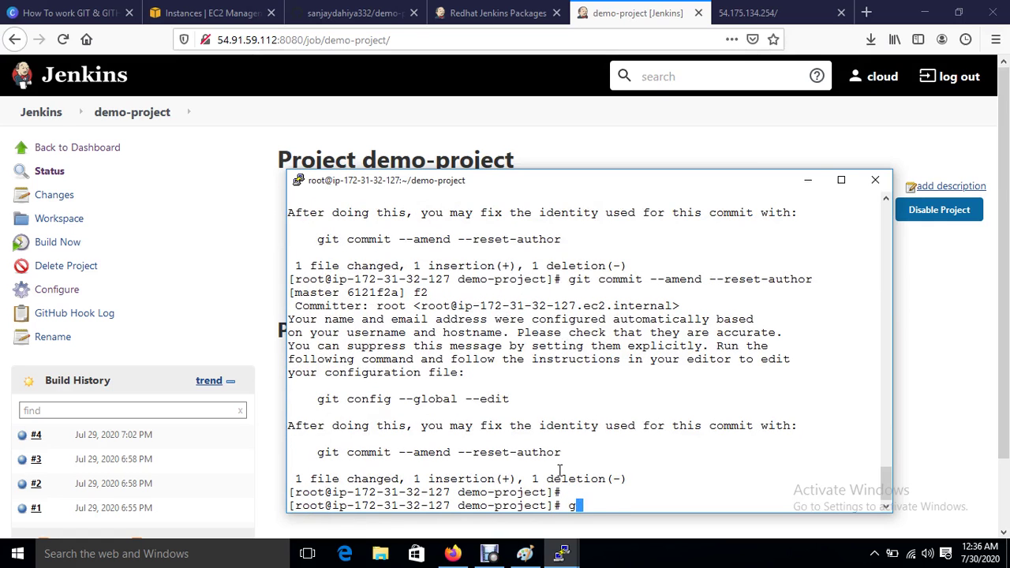
{"action": "type", "text": "it push origin master"}
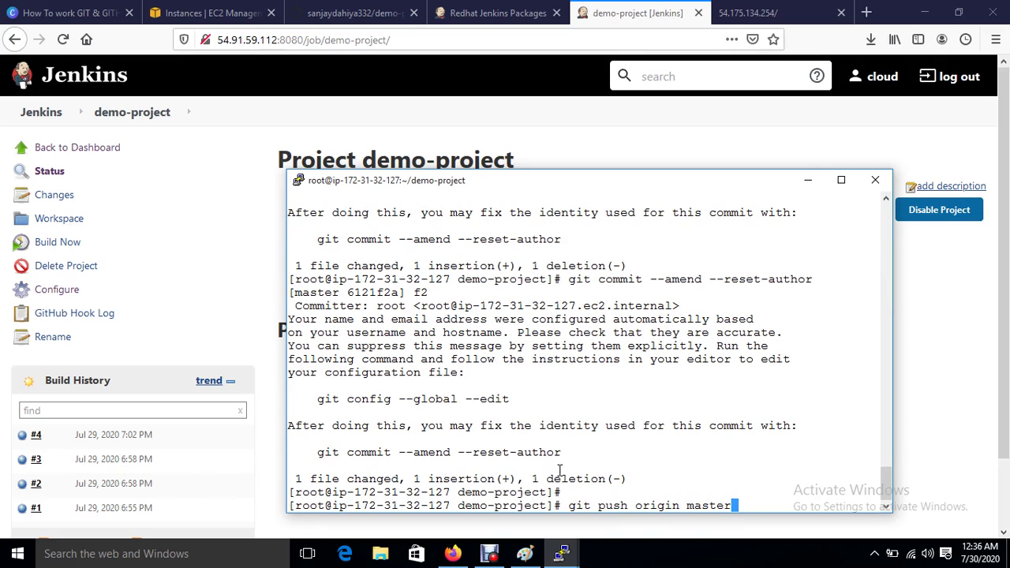
{"action": "key", "text": "Return"}
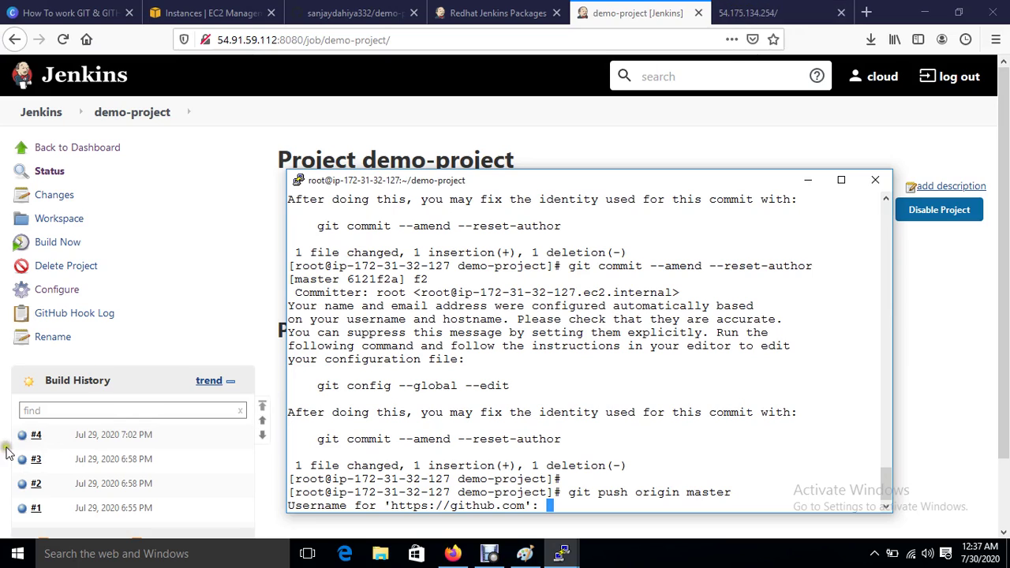
Step: Reload the live web server page to check for changes, then return to Jenkins
{"action": "left_click", "coordinate": [736, 12]}
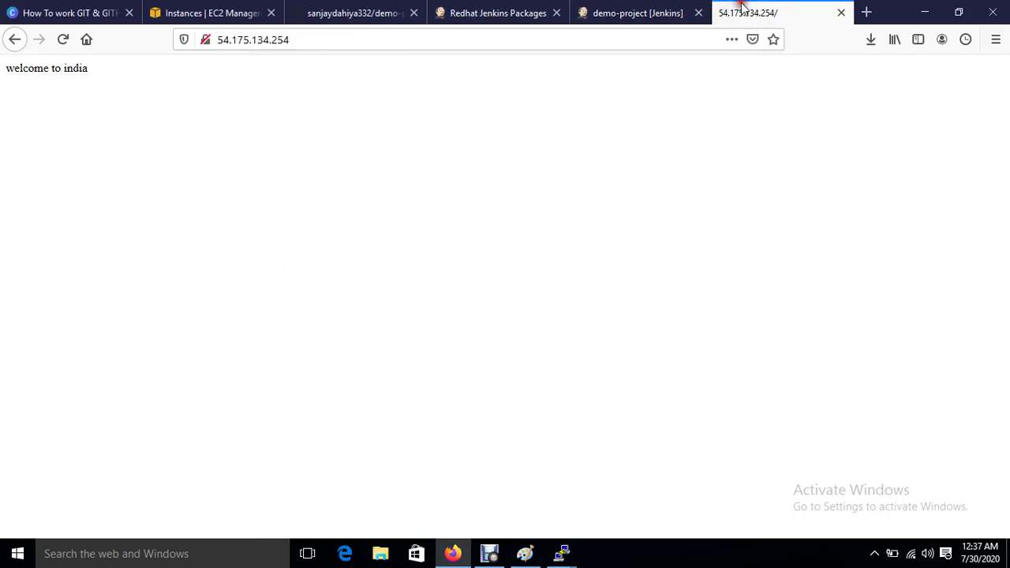
{"action": "left_click", "coordinate": [63, 40]}
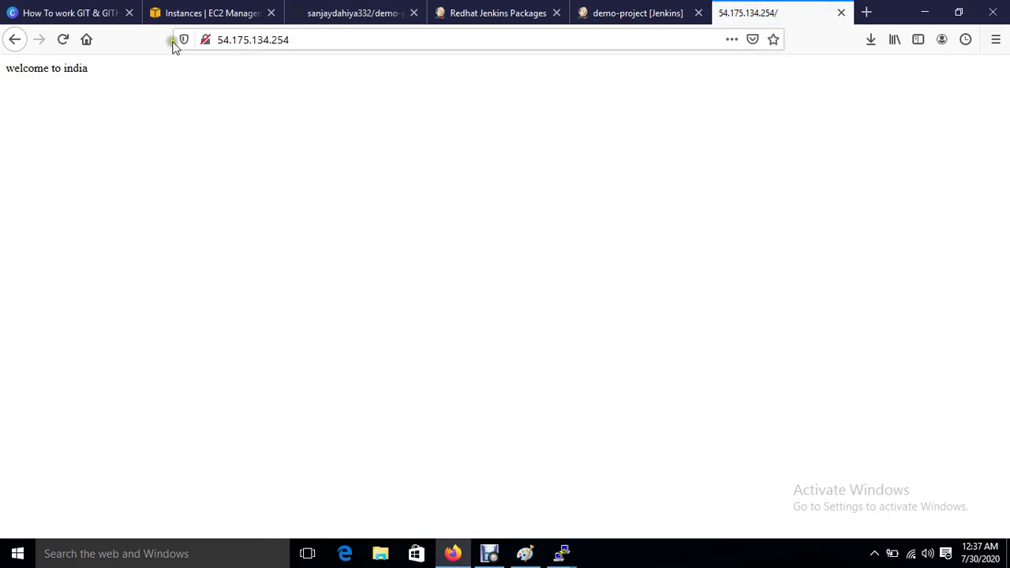
{"action": "left_click", "coordinate": [606, 14]}
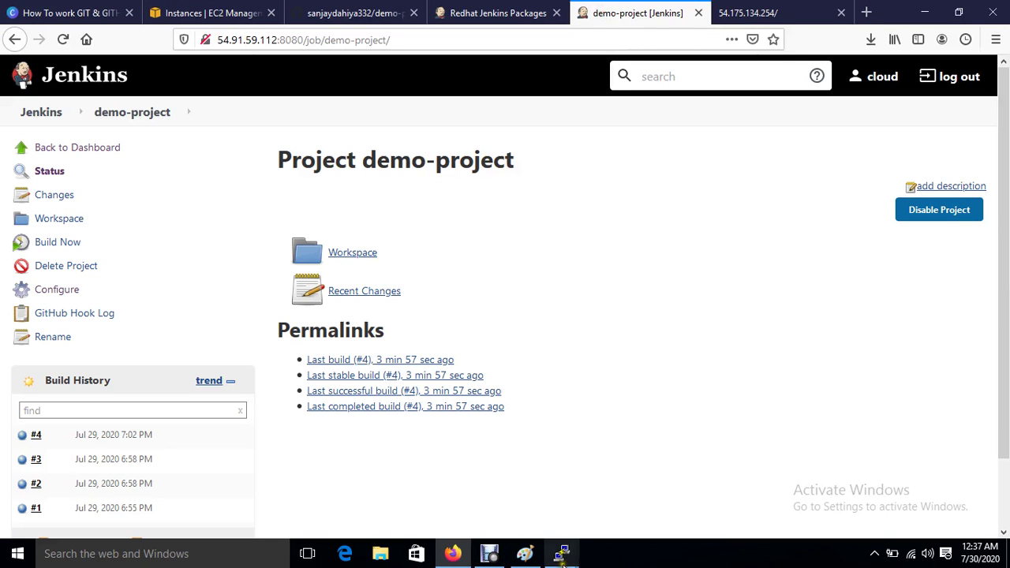
Step: Enter the GitHub account e-mail as username and submit the password for the push
{"action": "mouse_move", "coordinate": [564, 562]}
{"action": "left_click", "coordinate": [777, 506]}
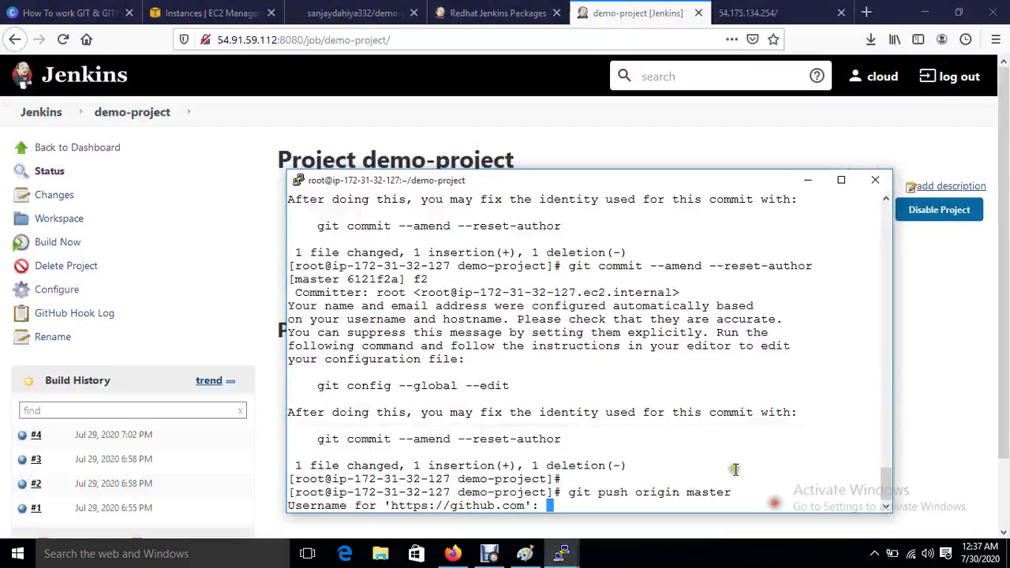
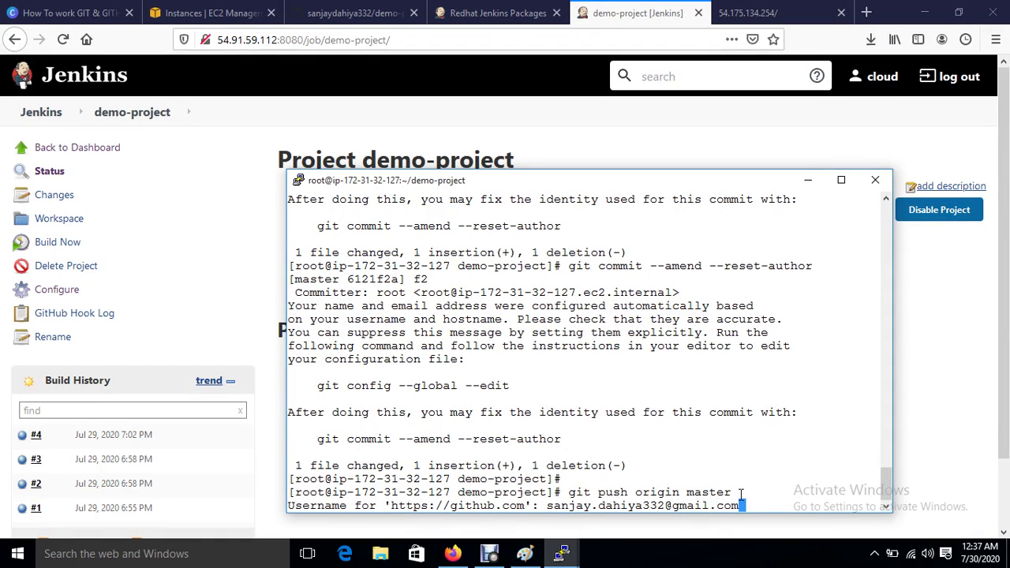
{"action": "key", "text": "Return"}
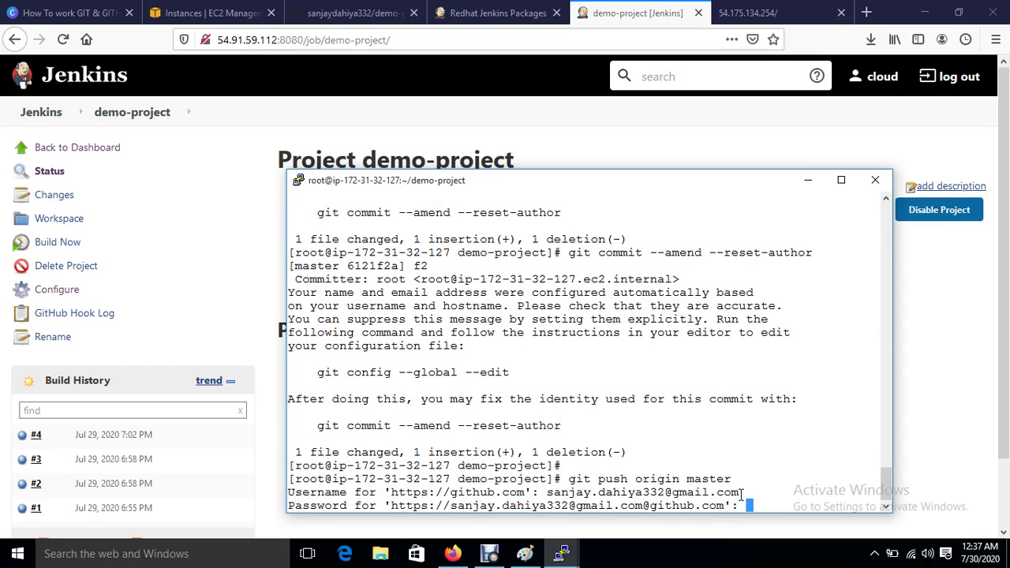
{"action": "key", "text": "Return"}
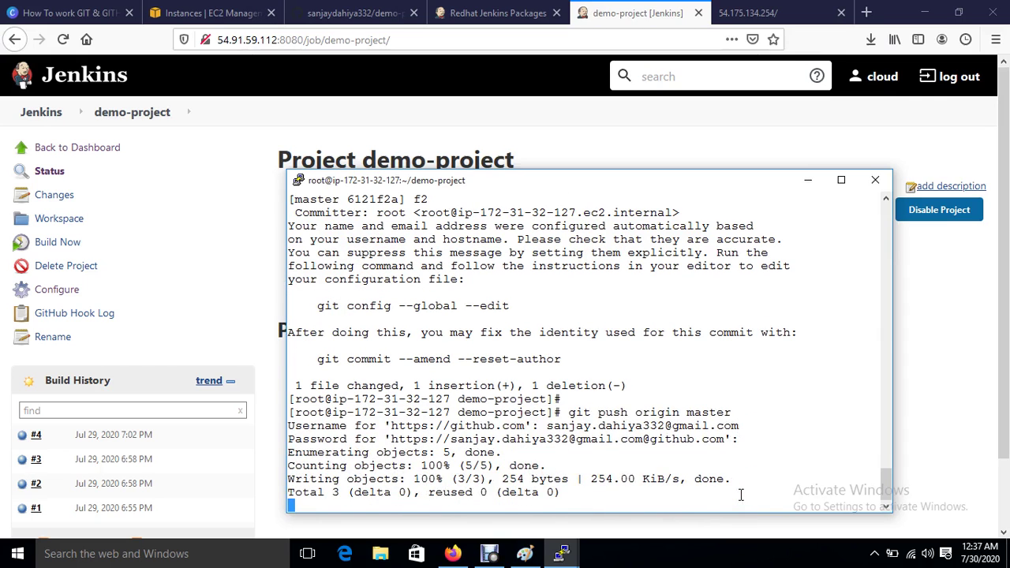
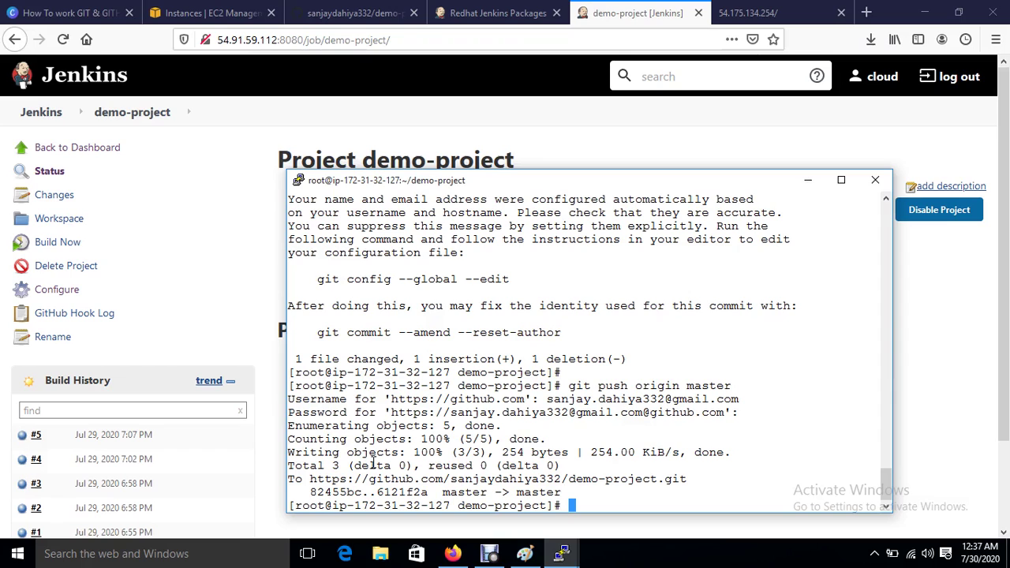
Step: Reload the web server page to confirm 'welcome to IT', then return to Jenkins and the PuTTY terminal
{"action": "left_click", "coordinate": [730, 13]}
{"action": "left_click", "coordinate": [63, 38]}
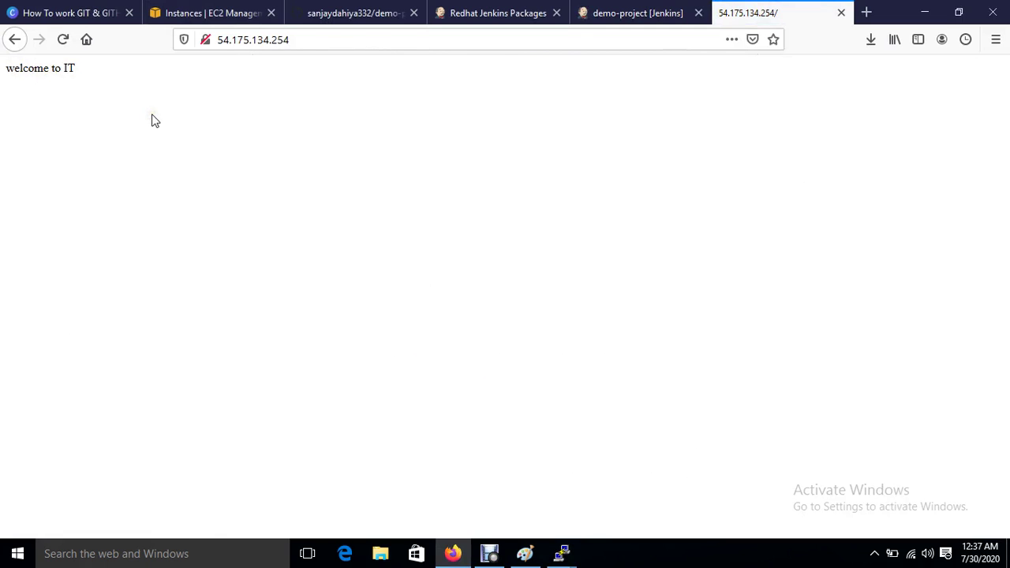
{"action": "left_click", "coordinate": [203, 9]}
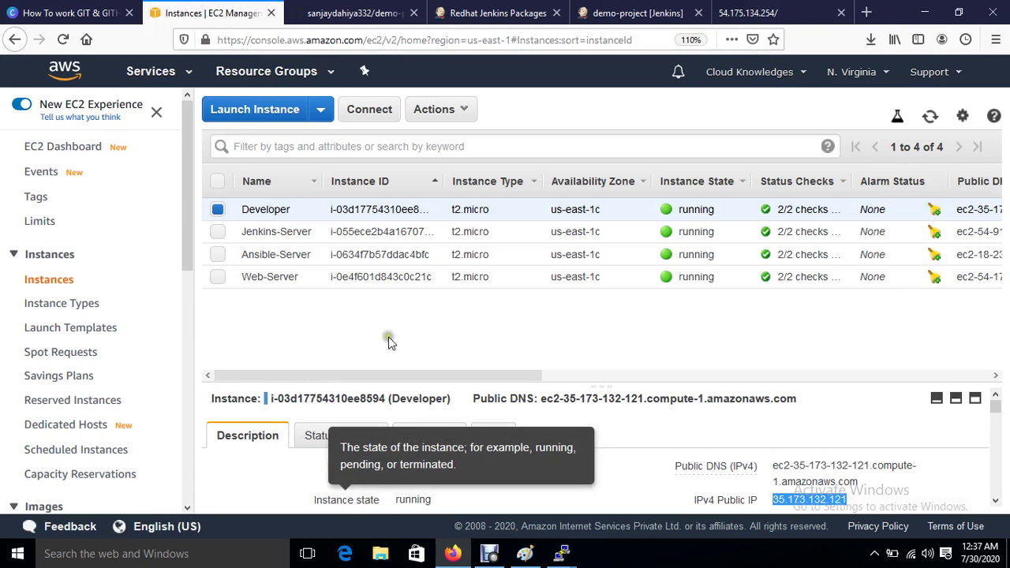
{"action": "left_click", "coordinate": [600, 13]}
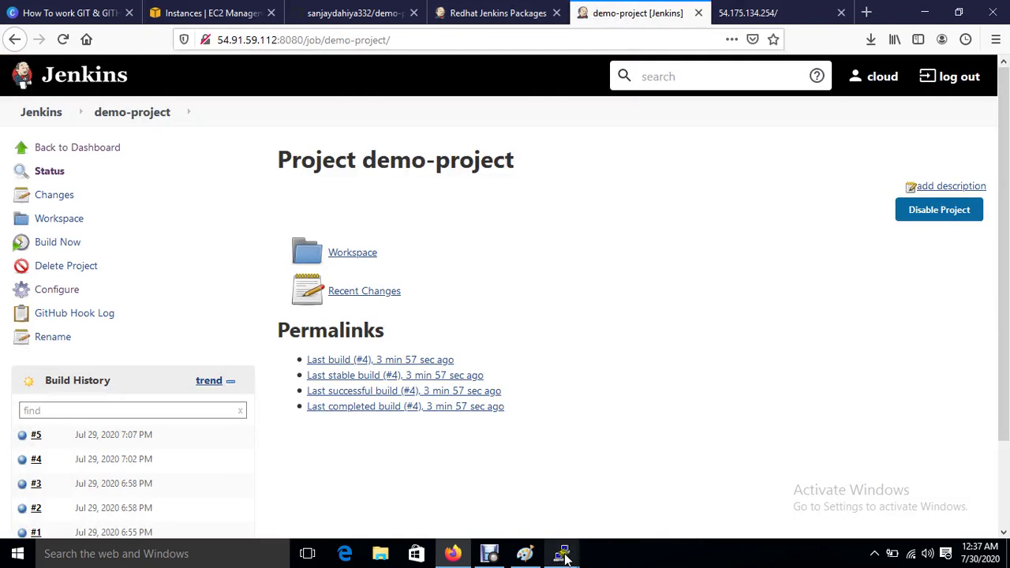
{"action": "mouse_move", "coordinate": [565, 557]}
{"action": "left_click", "coordinate": [669, 457]}
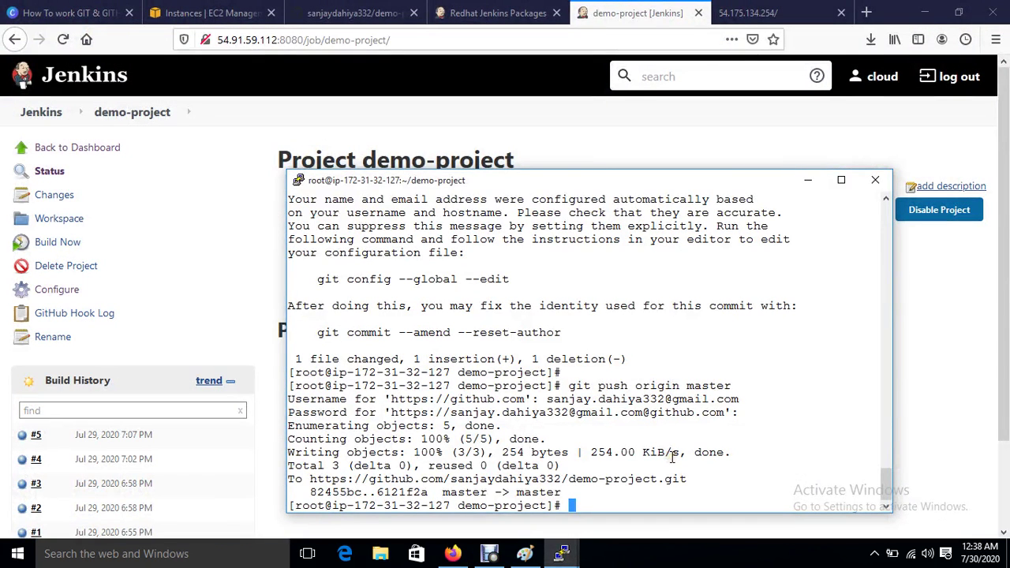
Step: Edit index.html in vim so its line reads 'welcome to software', and save with :wq!
{"action": "type", "text": "vim index.html"}
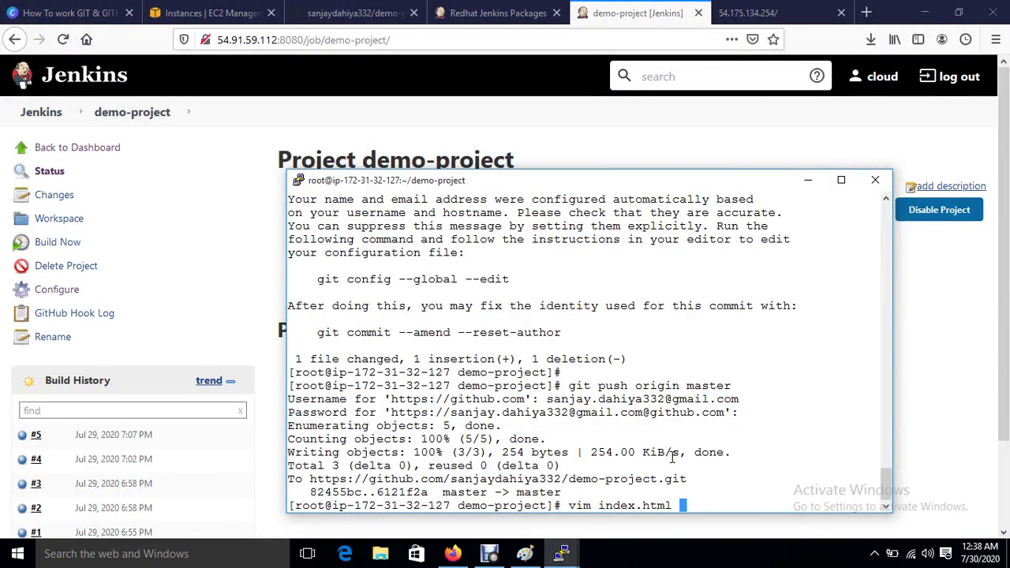
{"action": "key", "text": "Return"}
{"action": "key", "text": "d"}
{"action": "key", "text": "d"}
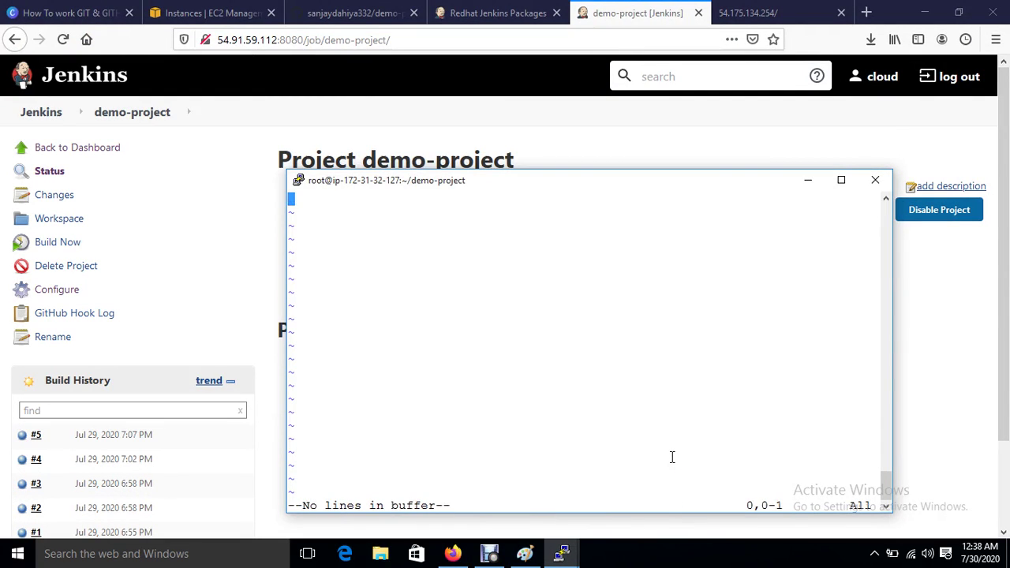
{"action": "type", "text": "iwelc"}
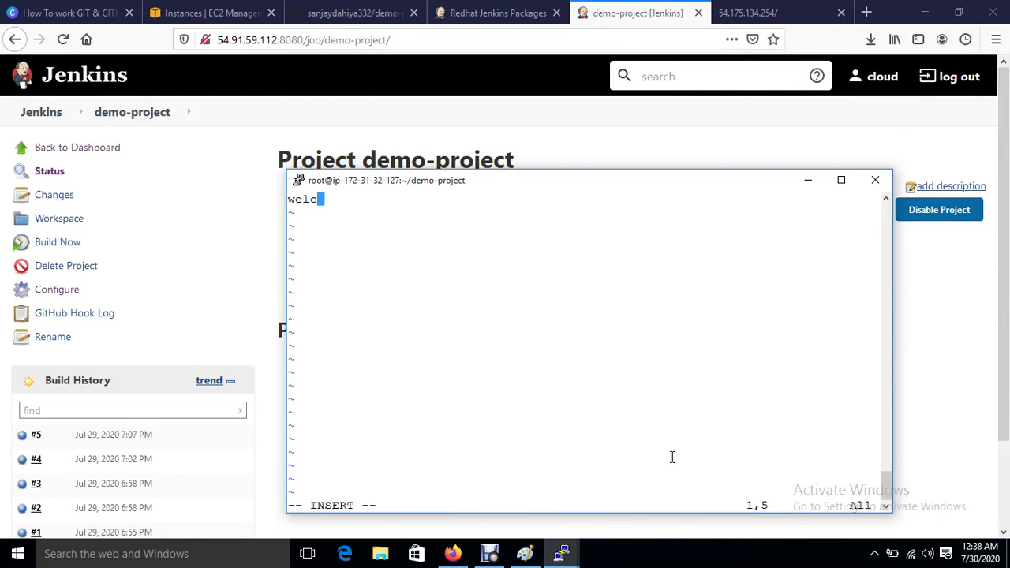
{"action": "type", "text": "ome to software"}
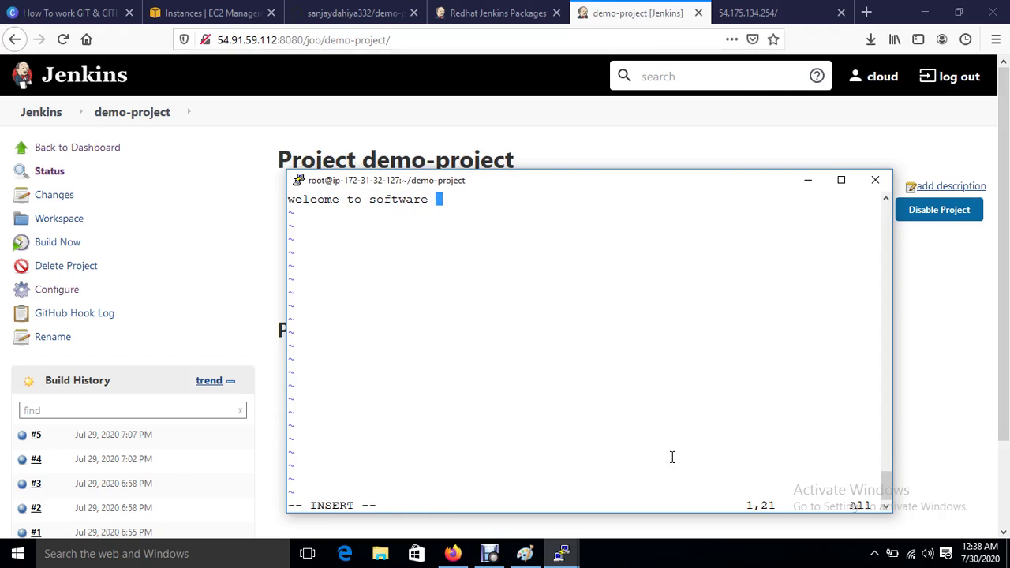
{"action": "key", "text": "Escape"}
{"action": "type", "text": ":wq!"}
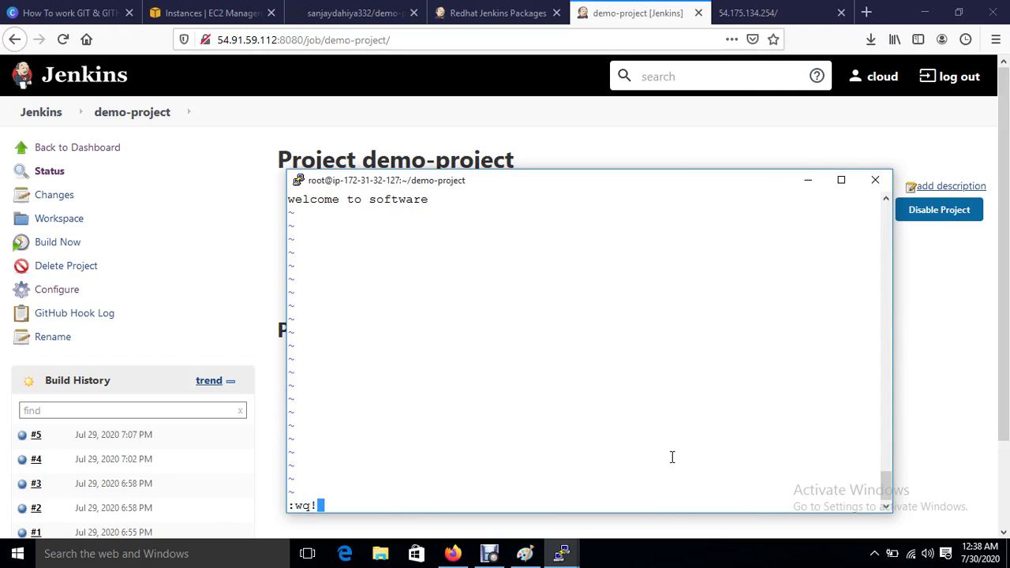
{"action": "key", "text": "Return"}
Step: Commit index.html as 'f3', amend it with --reset-author, and run 'git push origin master'
{"action": "type", "text": "git com"}
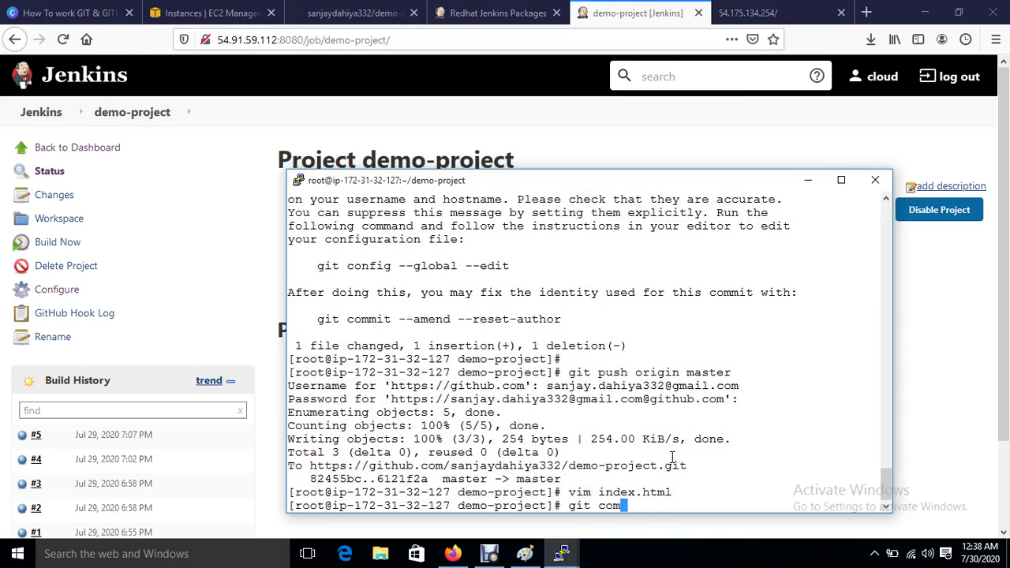
{"action": "type", "text": "mit -m \"f3\" in"}
{"action": "key", "text": "Tab"}
{"action": "key", "text": "Return"}
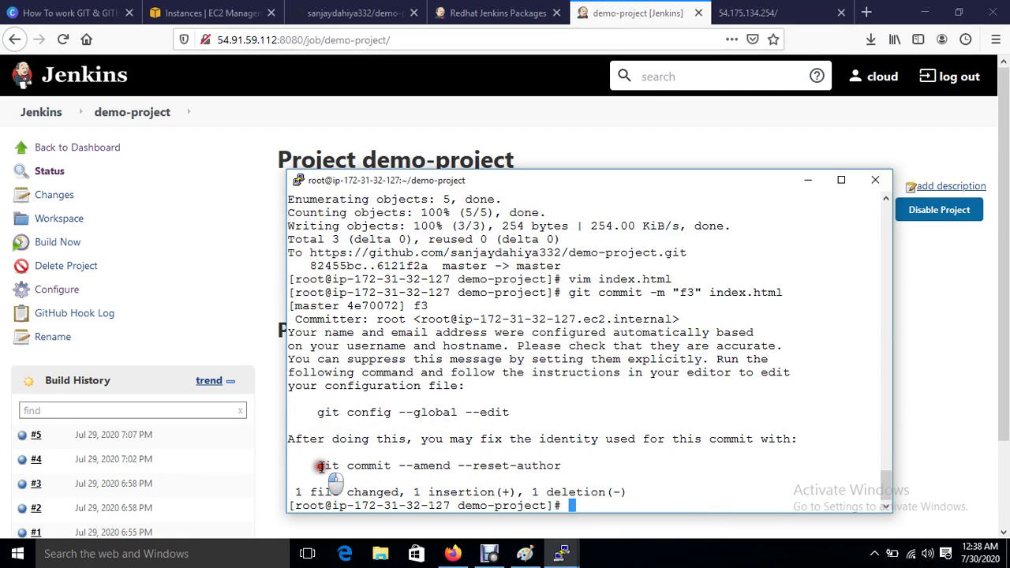
{"action": "left_click_drag", "start_coordinate": [317, 465], "coordinate": [560, 467]}
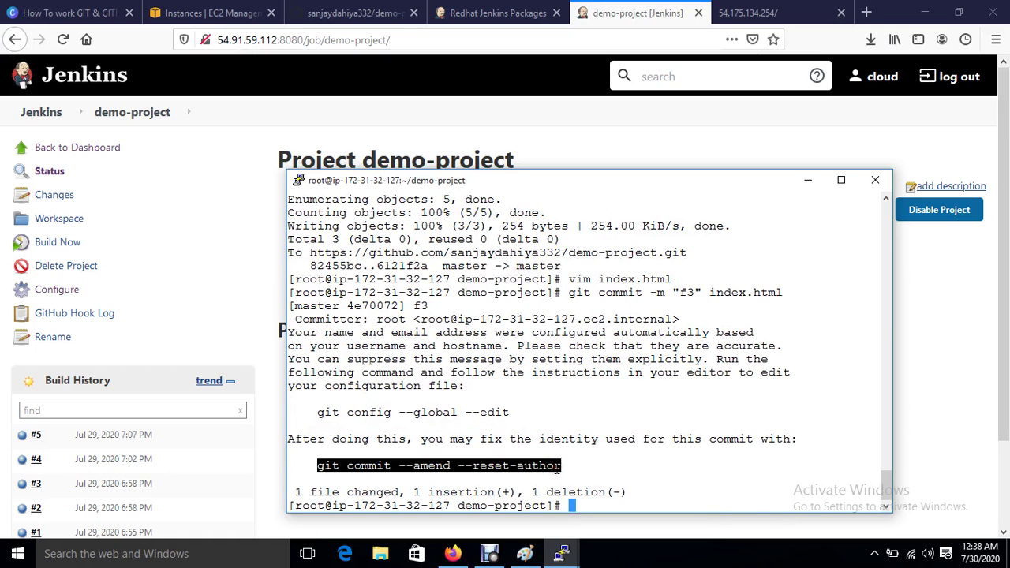
{"action": "right_click", "coordinate": [558, 467]}
{"action": "key", "text": "Return"}
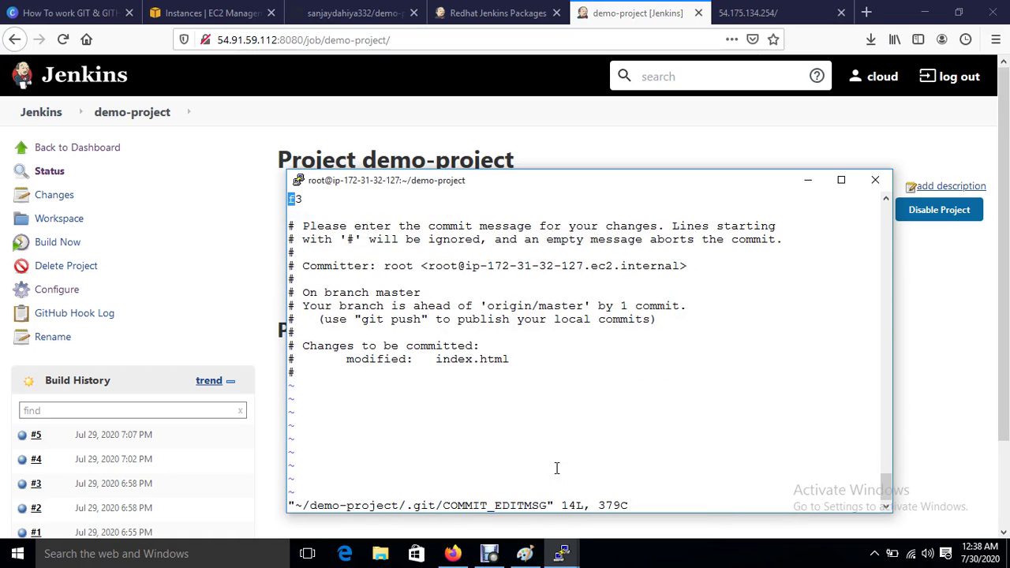
{"action": "type", "text": ":wq"}
{"action": "key", "text": "Return"}
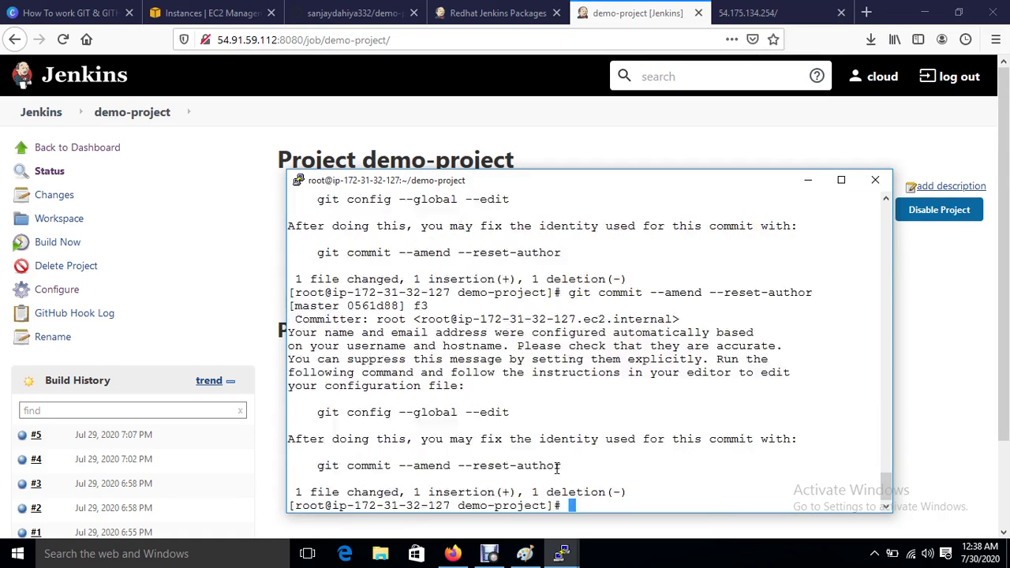
{"action": "type", "text": "git push origin master"}
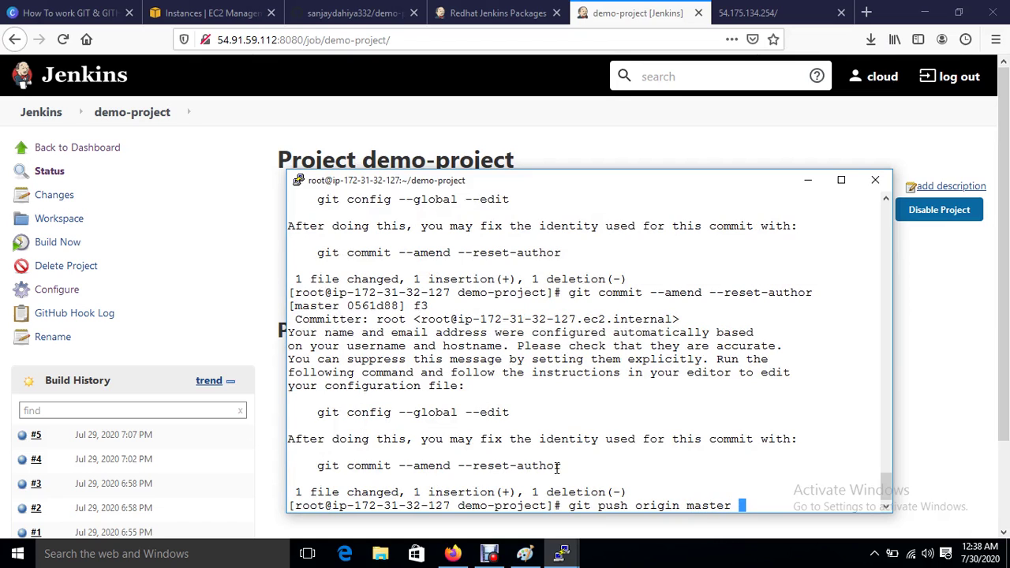
{"action": "key", "text": "Return"}
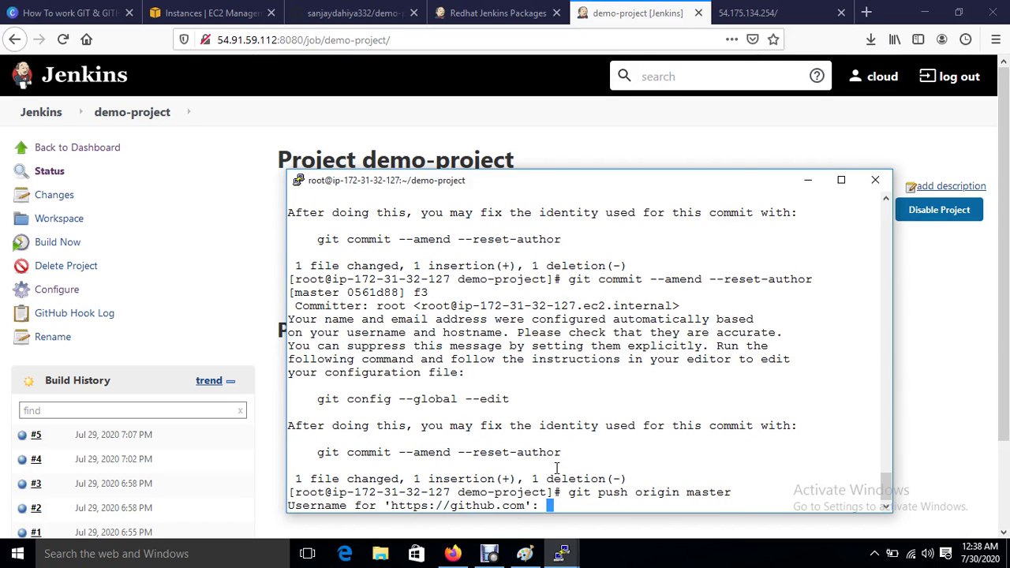
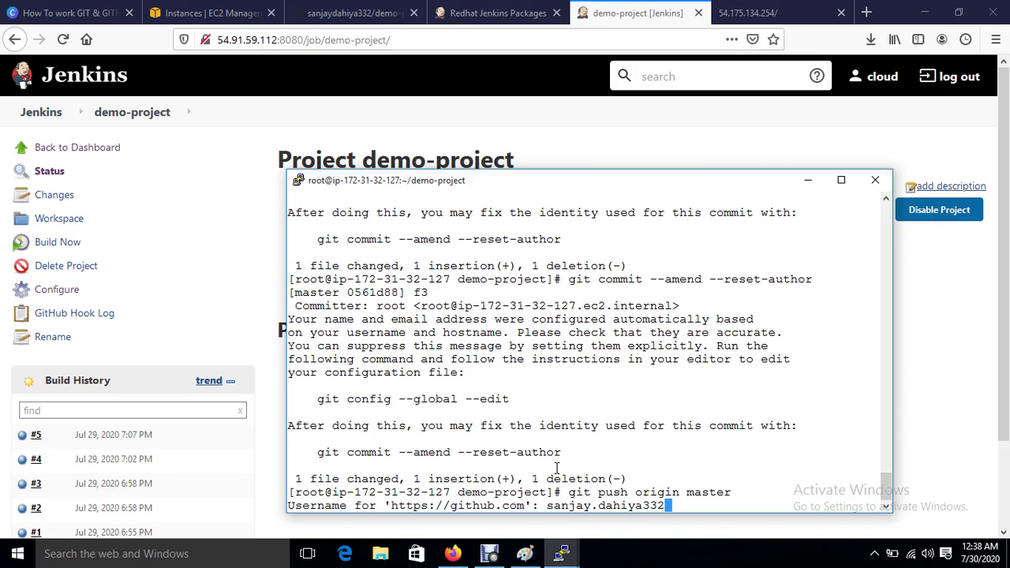
Step: Enter the GitHub account e-mail as username and submit the password to complete the push
{"action": "key", "text": "Return"}
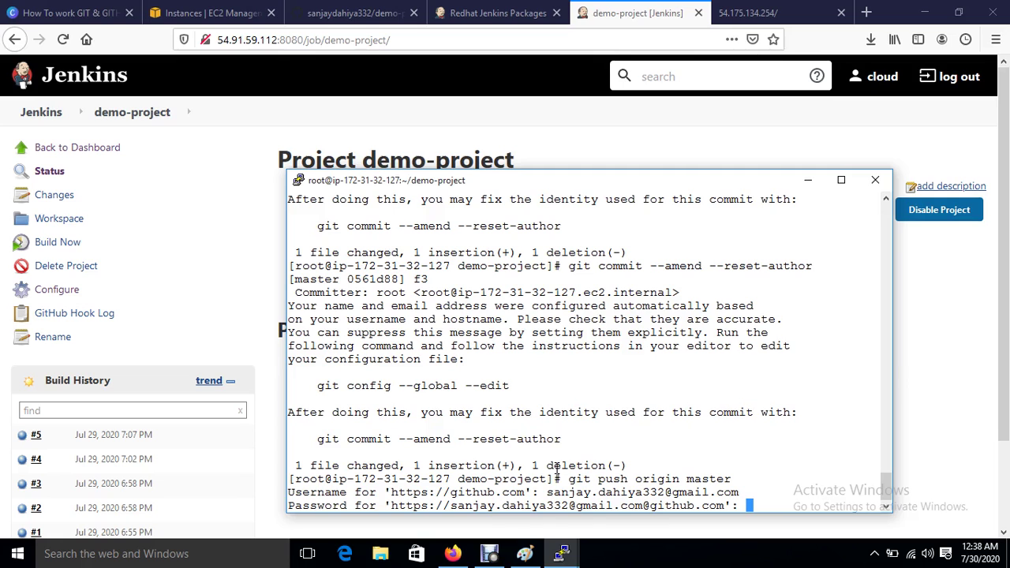
{"action": "key", "text": "Return"}
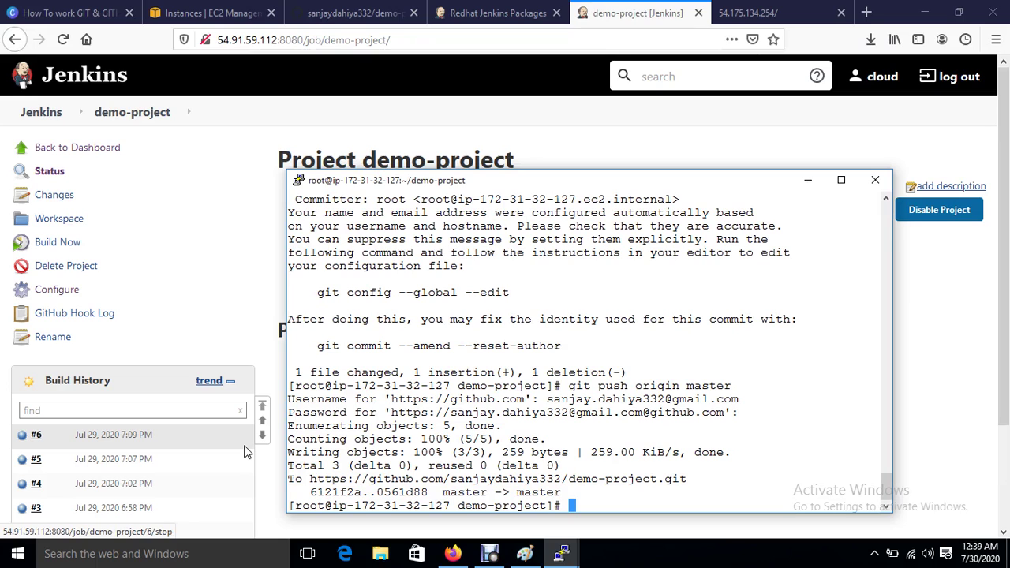
Step: Reload the web server page to check for 'welcome to software', then return to Jenkins
{"action": "left_click", "coordinate": [781, 13]}
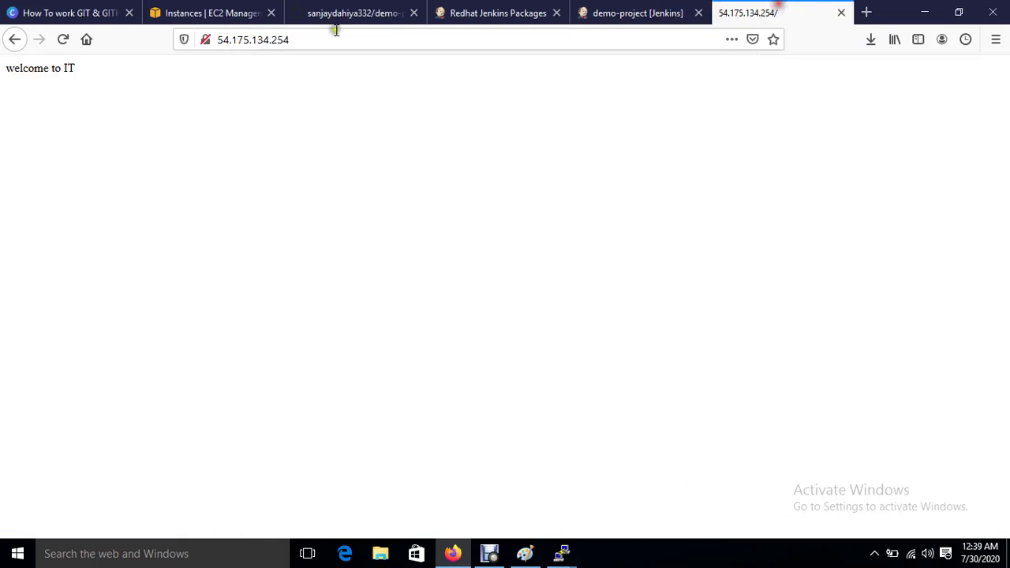
{"action": "left_click", "coordinate": [63, 40]}
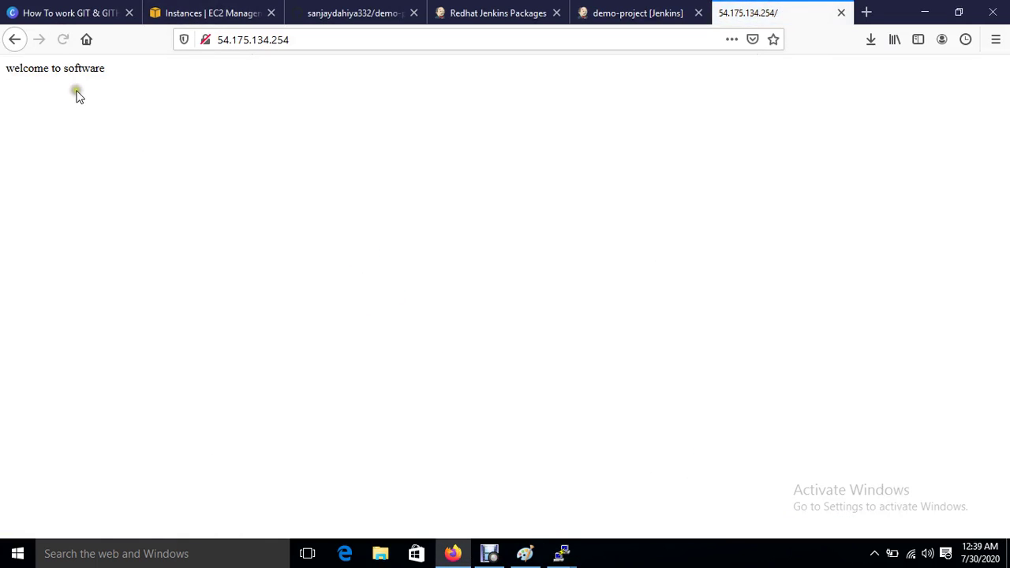
{"action": "left_click", "coordinate": [229, 11]}
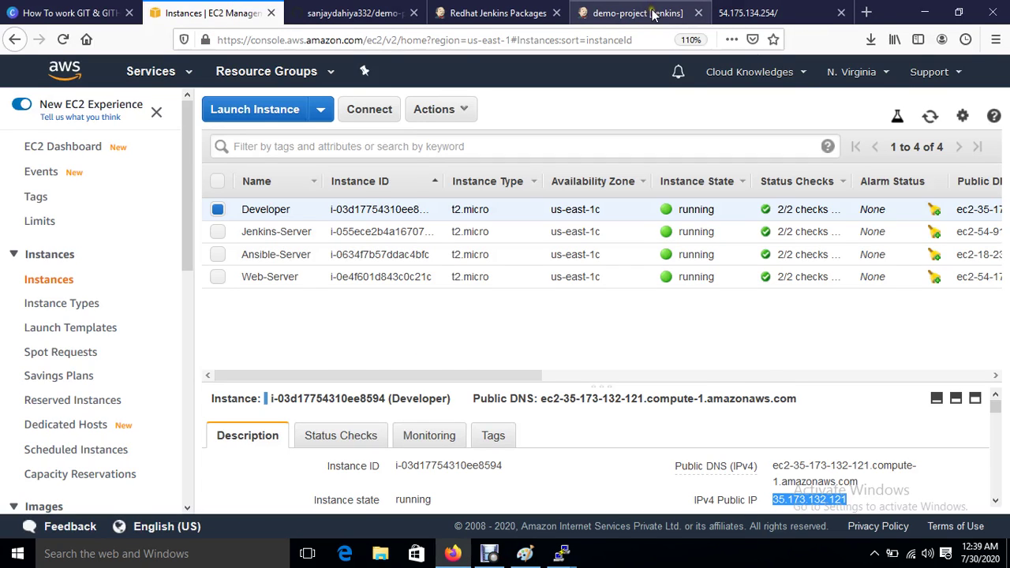
{"action": "left_click", "coordinate": [651, 13]}
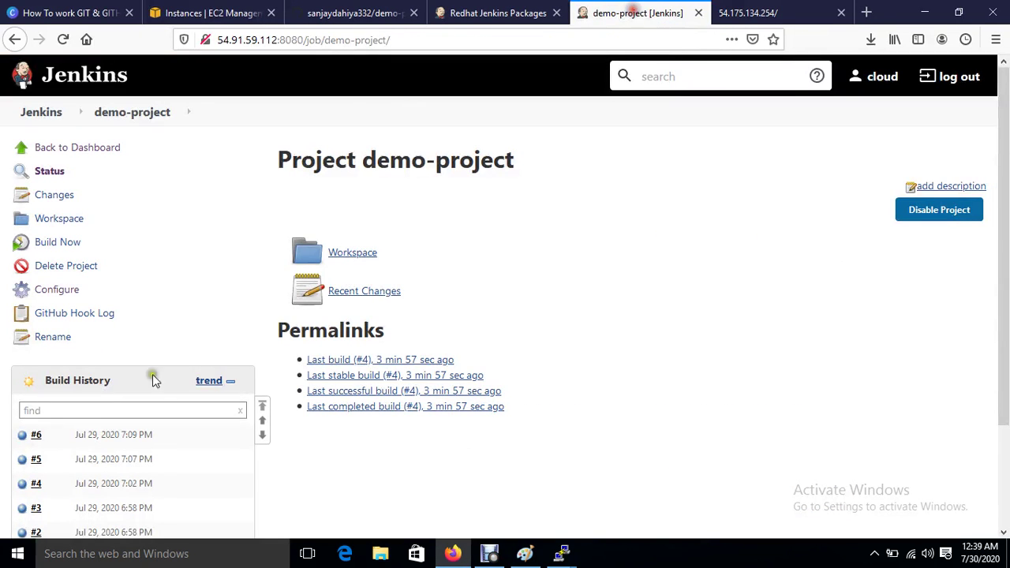
Step: Review build #6's console output through to Finished: SUCCESS, then bring up the DevOPS diagram in Paint
{"action": "left_click", "coordinate": [120, 436]}
{"action": "left_click", "coordinate": [73, 218]}
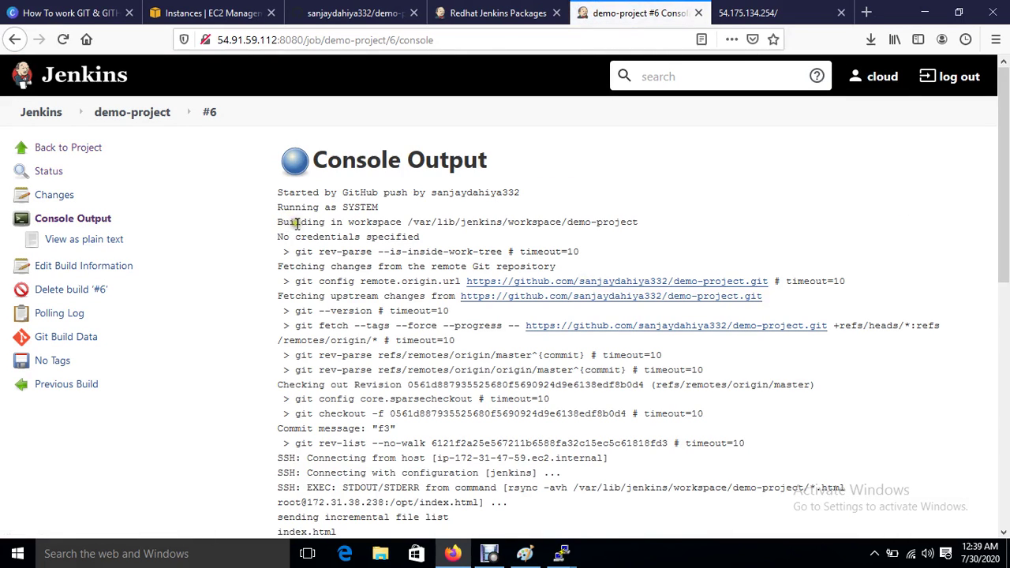
{"action": "scroll", "coordinate": [420, 383], "scroll_direction": "down", "scroll_amount": 5}
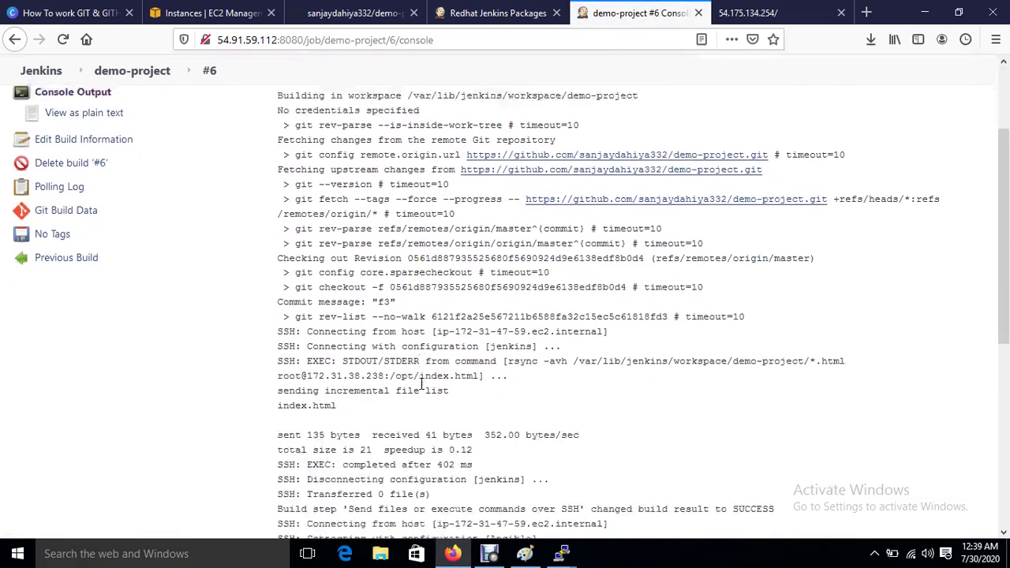
{"action": "left_click_drag", "start_coordinate": [307, 341], "coordinate": [466, 430]}
{"action": "scroll", "coordinate": [466, 426], "scroll_direction": "down", "scroll_amount": 4}
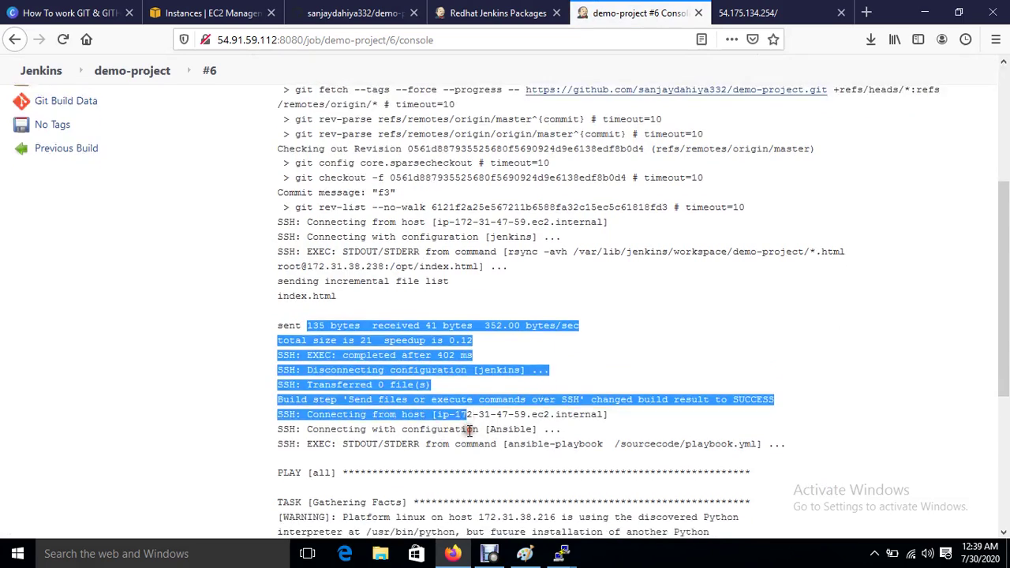
{"action": "left_click_drag", "start_coordinate": [301, 334], "coordinate": [476, 409]}
{"action": "scroll", "coordinate": [407, 497], "scroll_direction": "down", "scroll_amount": 3}
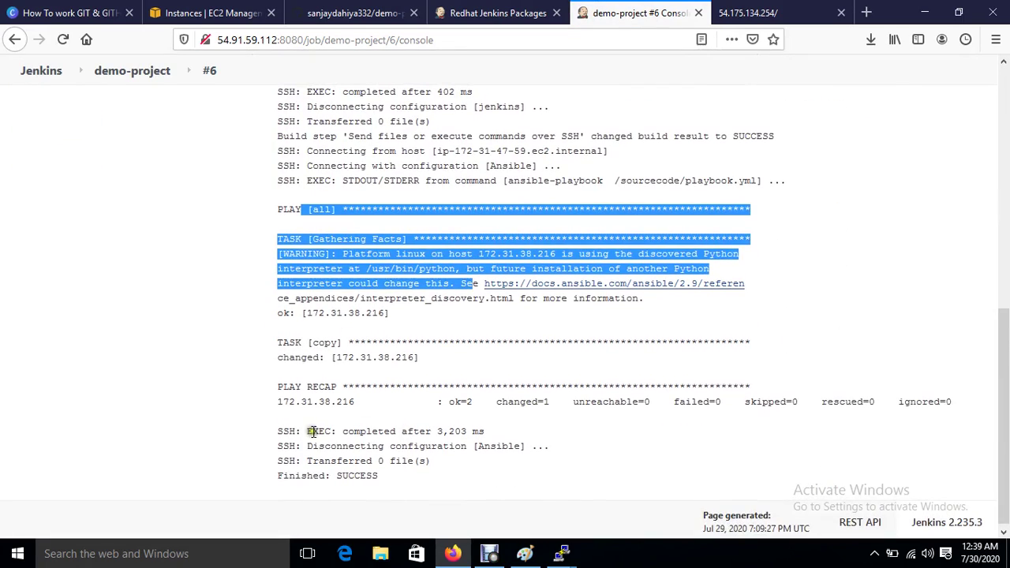
{"action": "scroll", "coordinate": [311, 431], "scroll_direction": "up", "scroll_amount": 10}
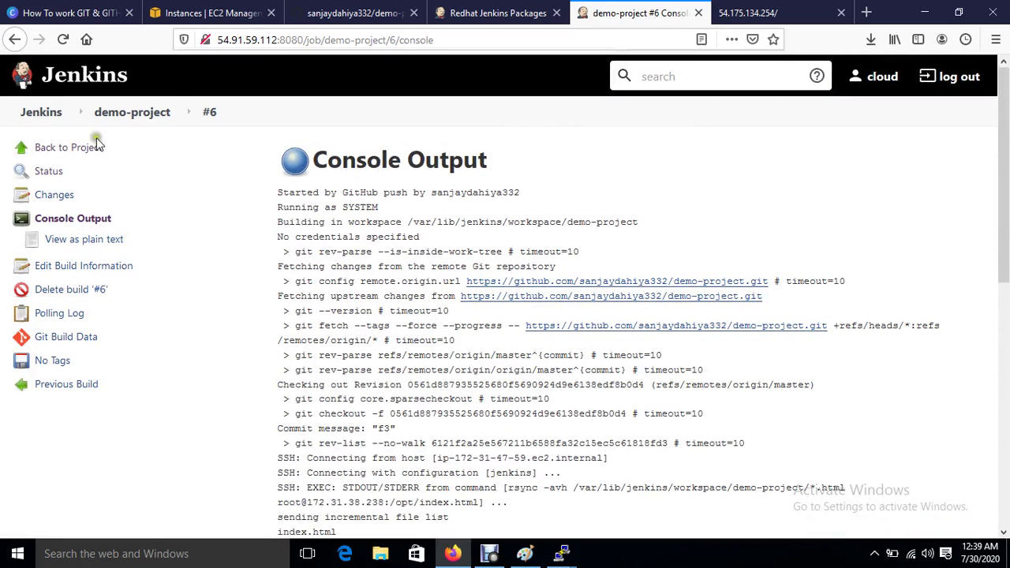
{"action": "left_click", "coordinate": [130, 114]}
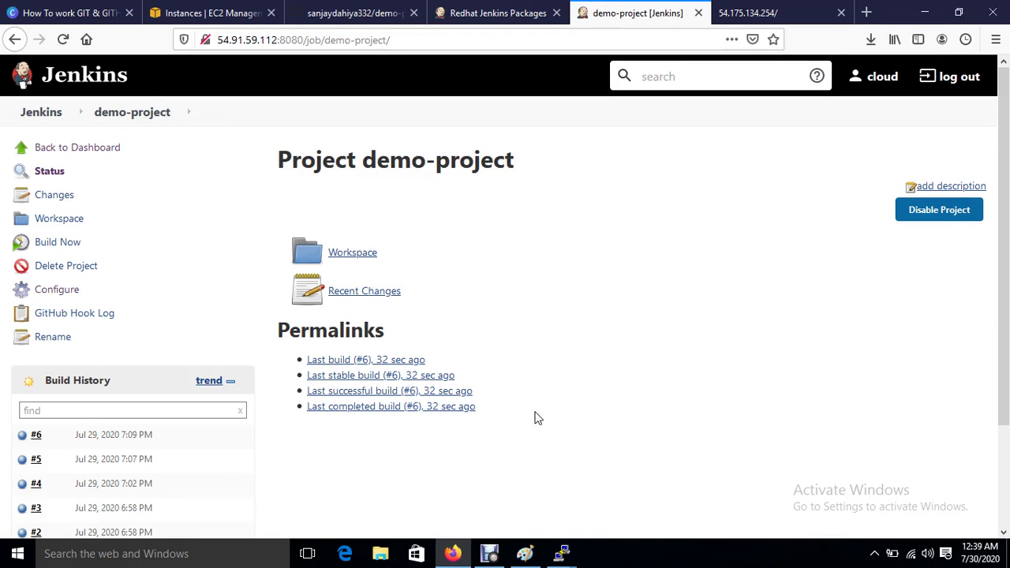
{"action": "left_click", "coordinate": [525, 553]}
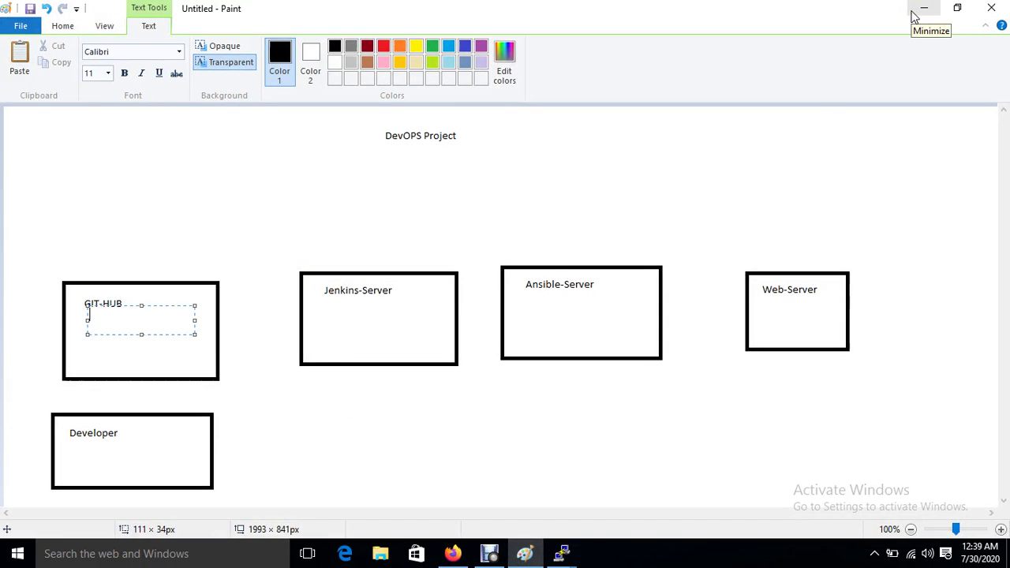
Step: Toggle the Paint diagram over Jenkins and mark a text area around the Developer box
{"action": "left_click", "coordinate": [913, 16]}
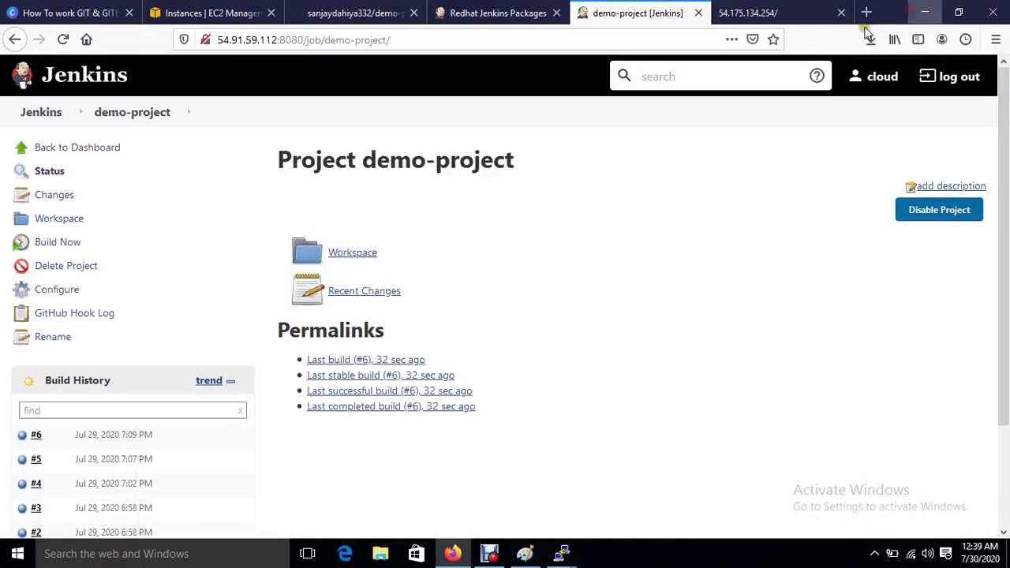
{"action": "left_click", "coordinate": [519, 476]}
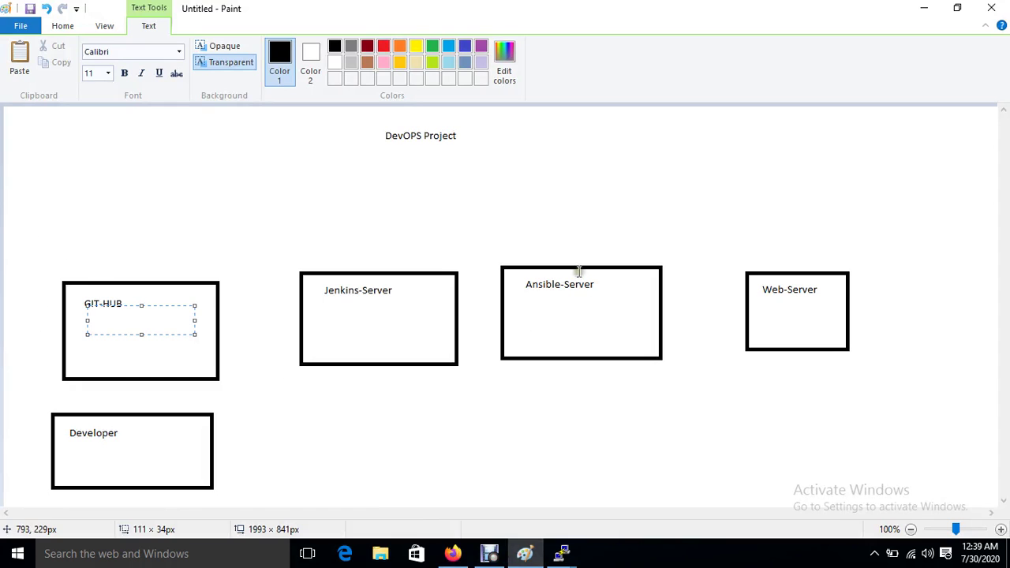
{"action": "left_click", "coordinate": [913, 15]}
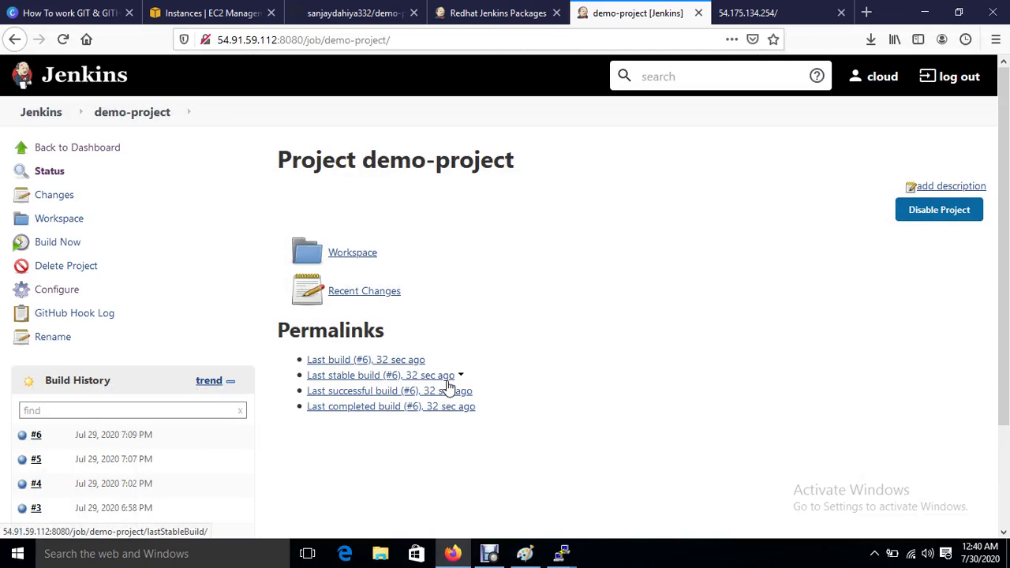
{"action": "mouse_move", "coordinate": [524, 553]}
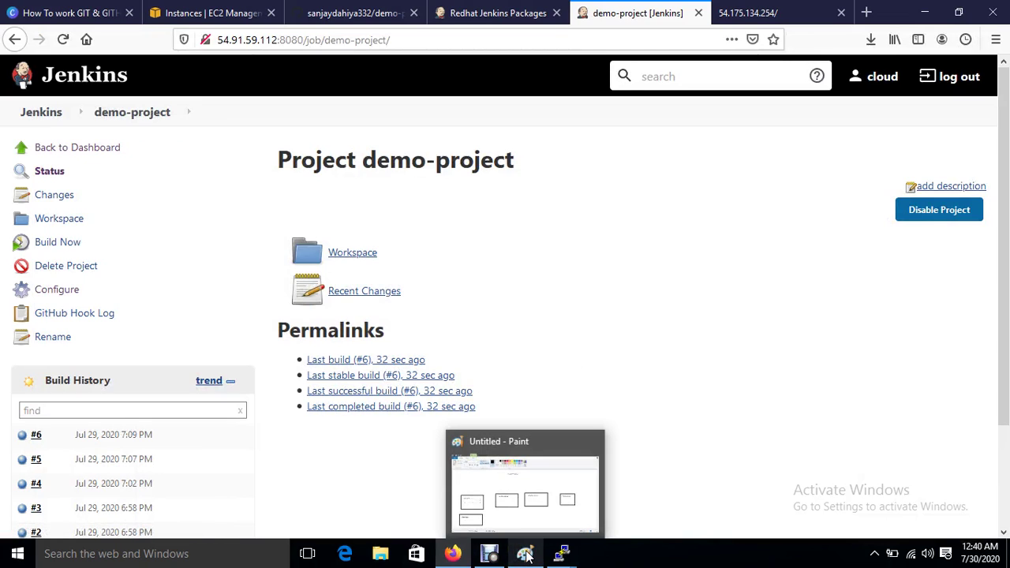
{"action": "left_click", "coordinate": [511, 490]}
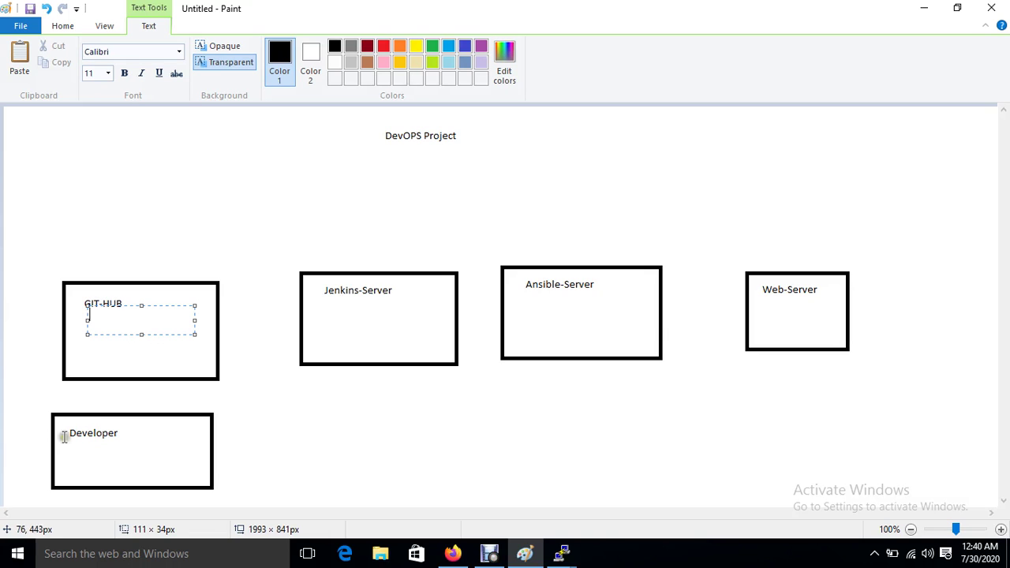
{"action": "left_click_drag", "start_coordinate": [47, 413], "coordinate": [231, 493]}
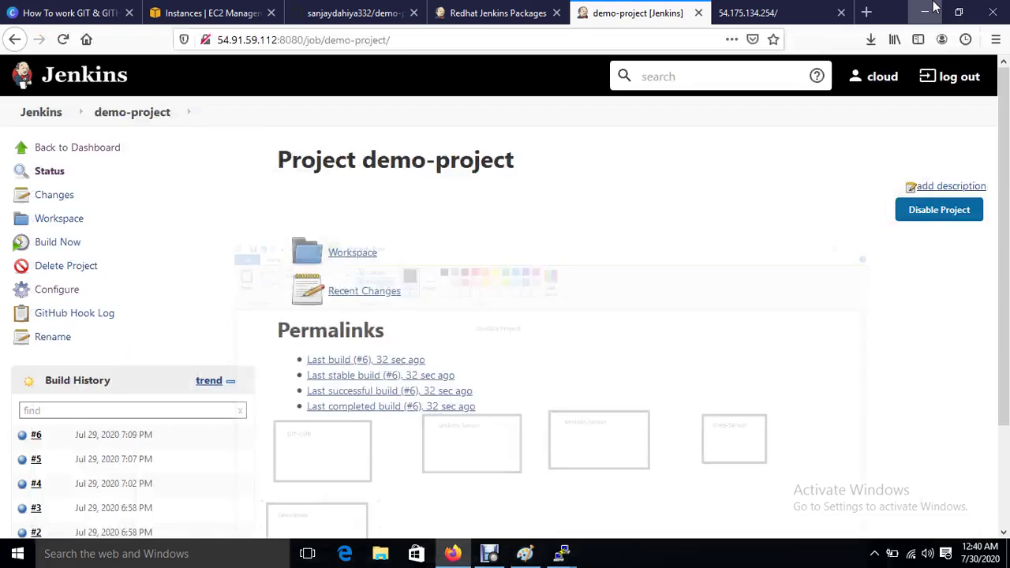
Step: Minimize Paint to leave the Jenkins demo-project page showing build #6, then bring up the screen recorder
{"action": "left_click", "coordinate": [925, 7]}
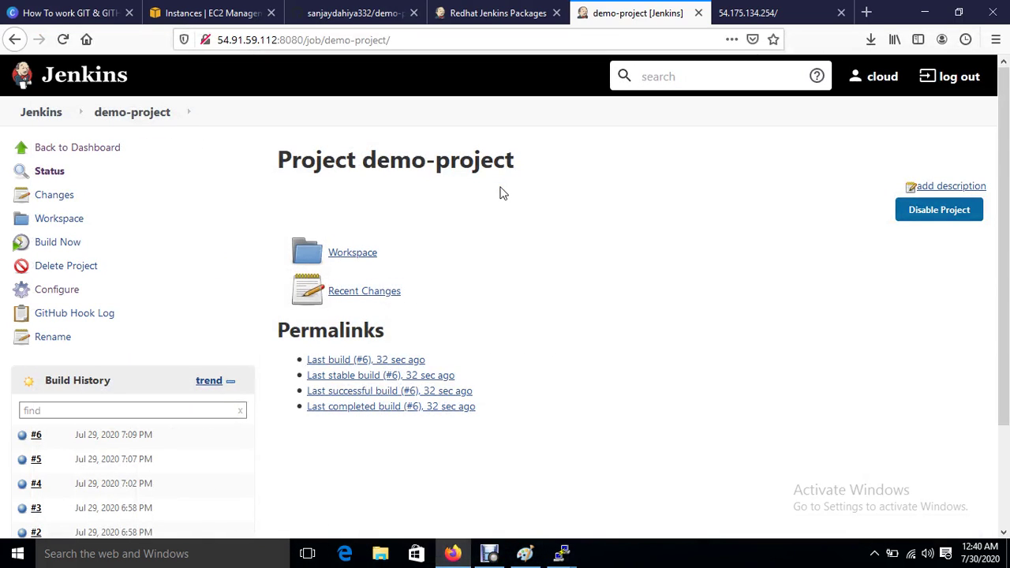
{"action": "mouse_move", "coordinate": [524, 553]}
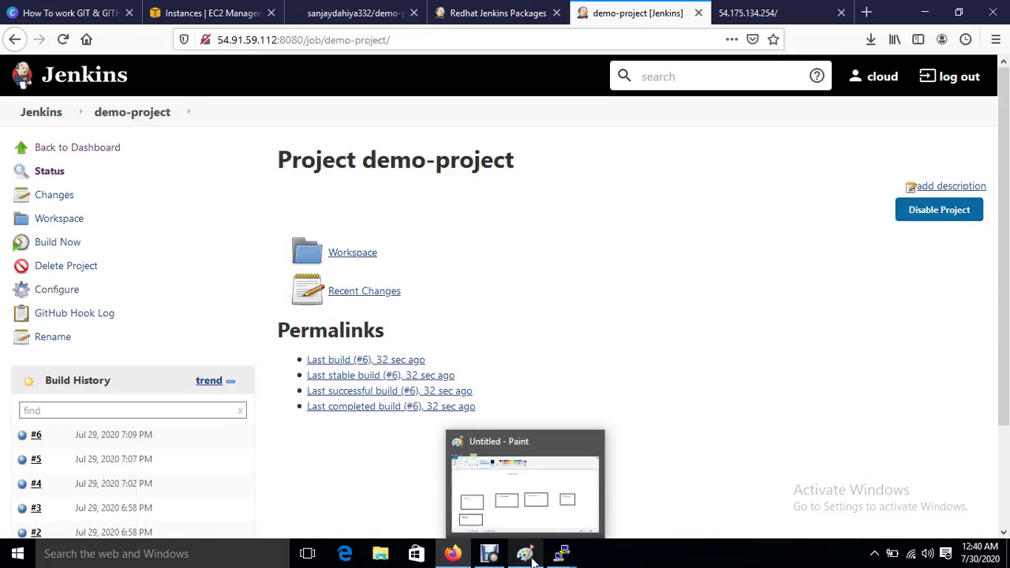
{"action": "left_click", "coordinate": [531, 519]}
{"action": "left_click", "coordinate": [531, 518]}
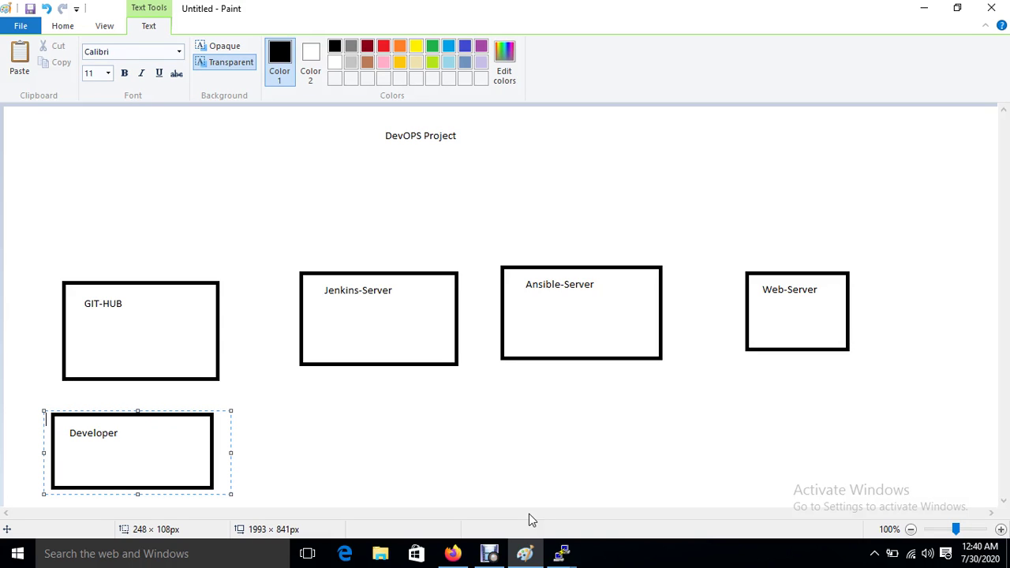
{"action": "left_click", "coordinate": [923, 8]}
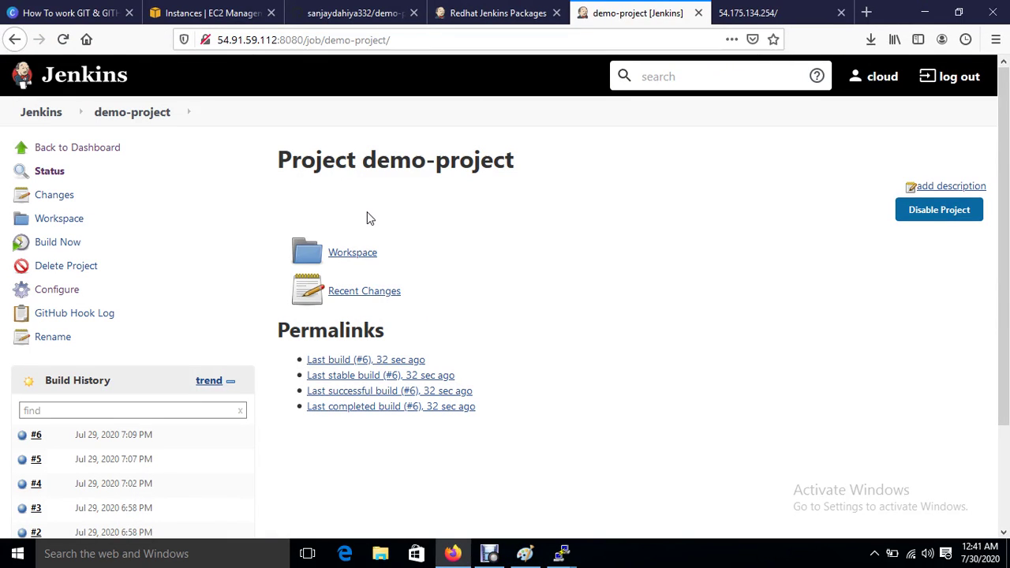
{"action": "left_click", "coordinate": [489, 554]}
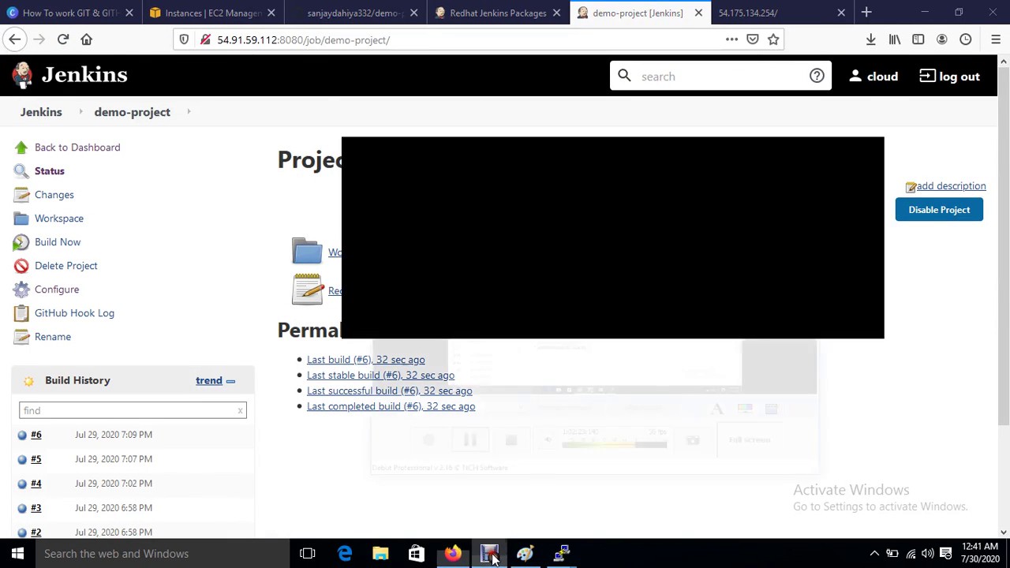